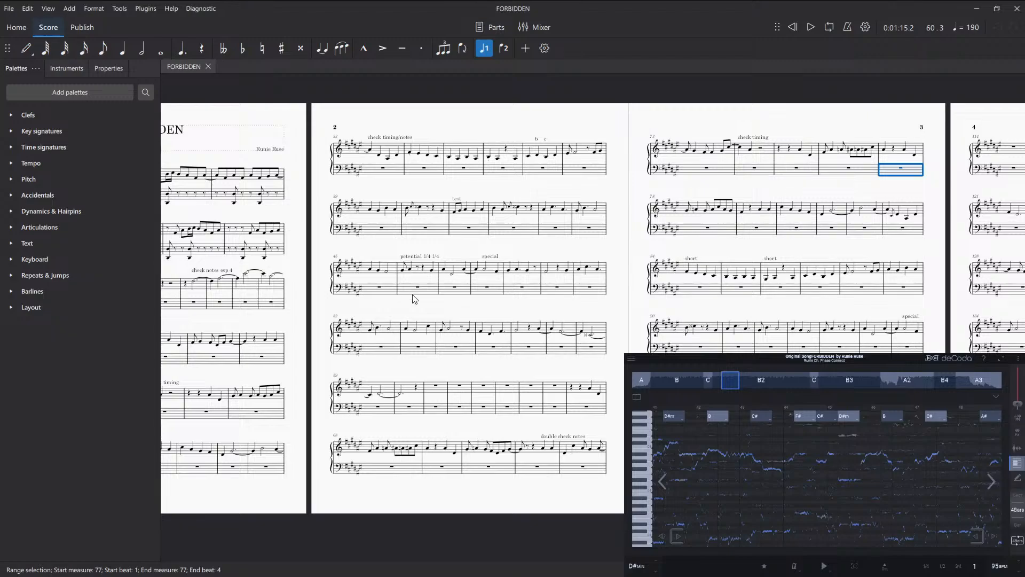
- Look over the melody notation and annotation texts across the first pages of the score
left_click_drag(298, 315, 560, 307)
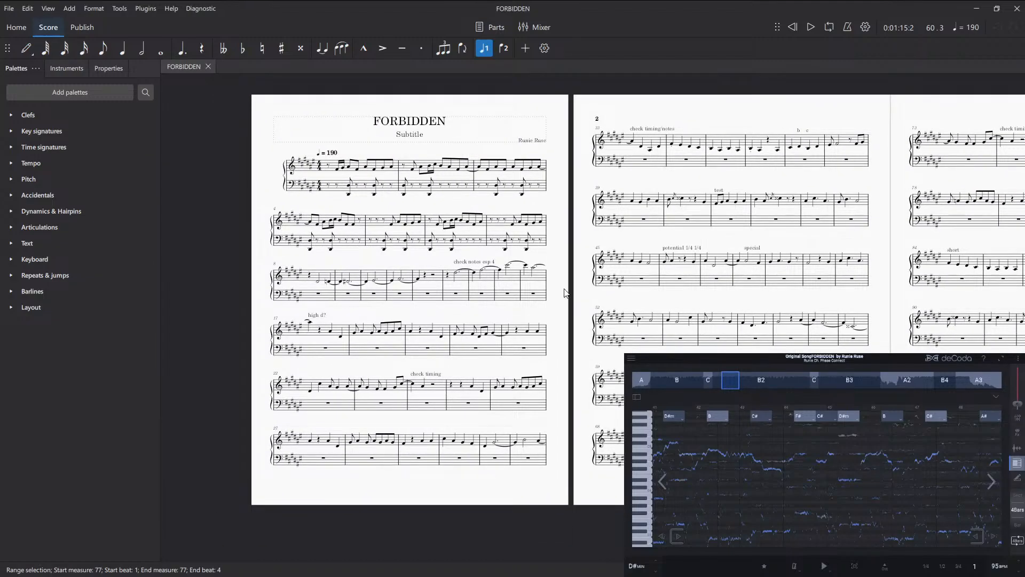
left_click_drag(575, 280, 564, 291)
scroll(564, 291, "right", 6)
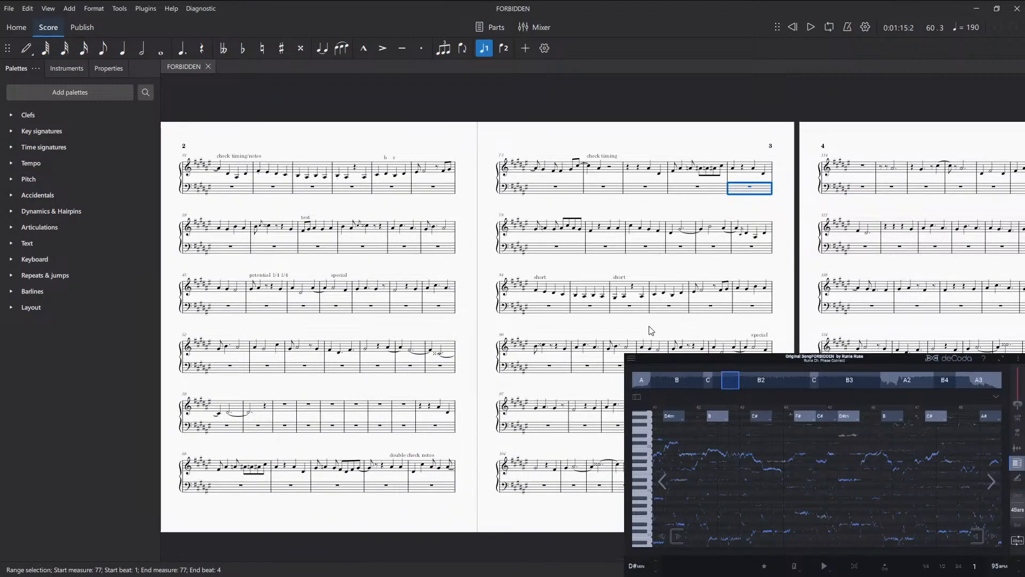
scroll(544, 307, "right", 6)
scroll(496, 305, "left", 6)
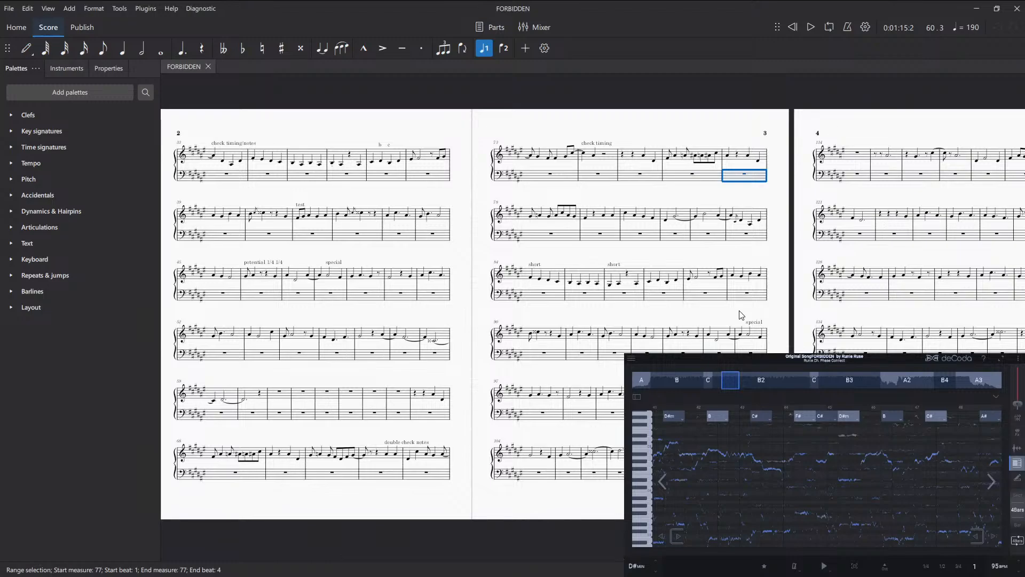
scroll(732, 319, "left", 3)
scroll(566, 324, "left", 3)
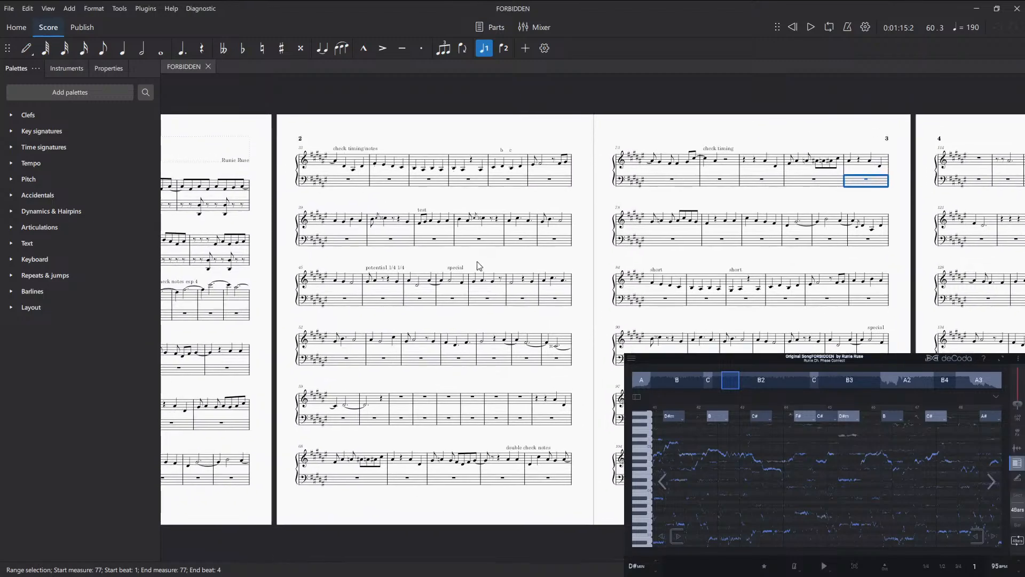
scroll(584, 319, "up", 1)
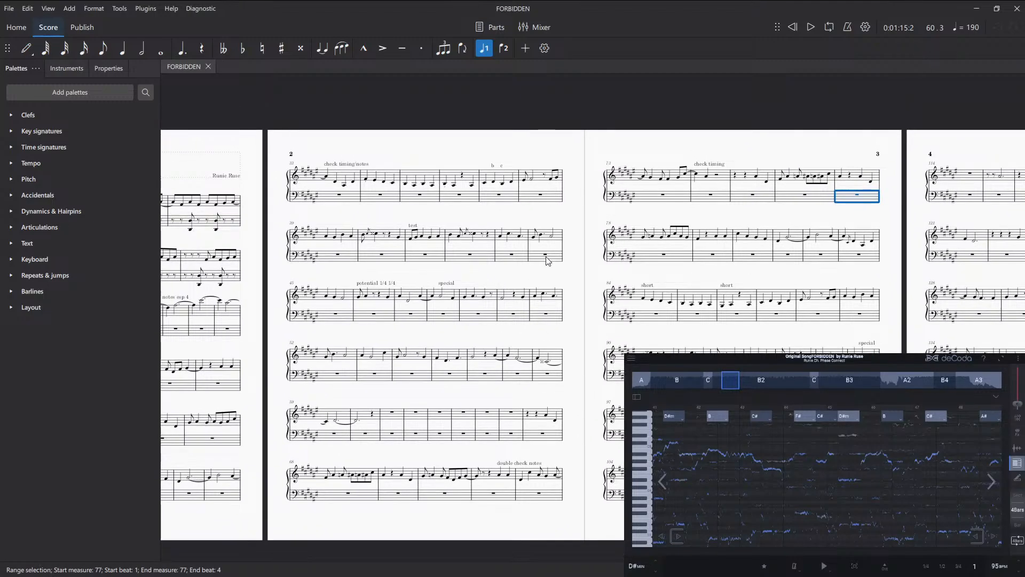
scroll(540, 321, "right", 5)
scroll(594, 347, "left", 5)
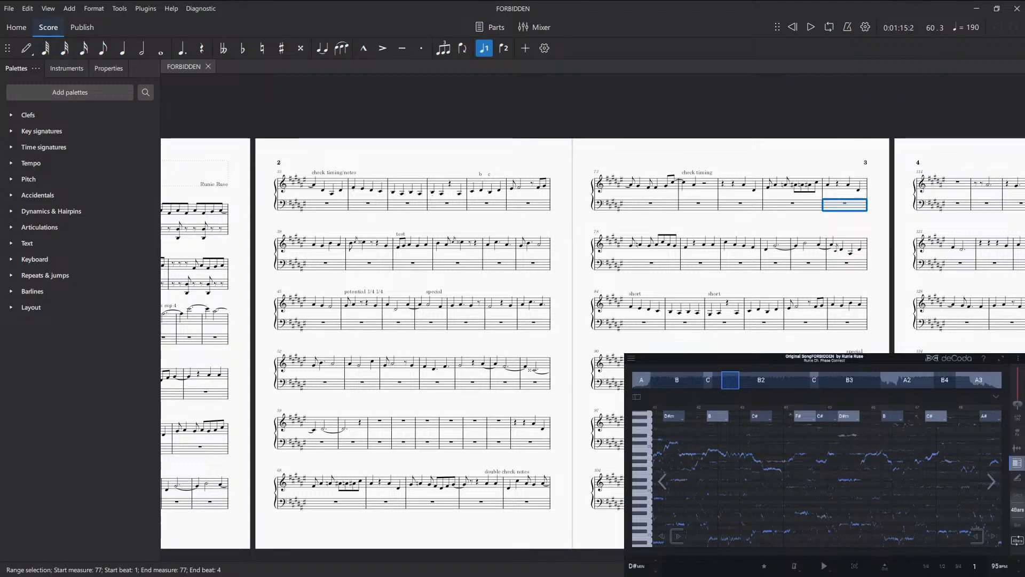
left_click_drag(454, 320, 580, 355)
left_click_drag(697, 365, 640, 343)
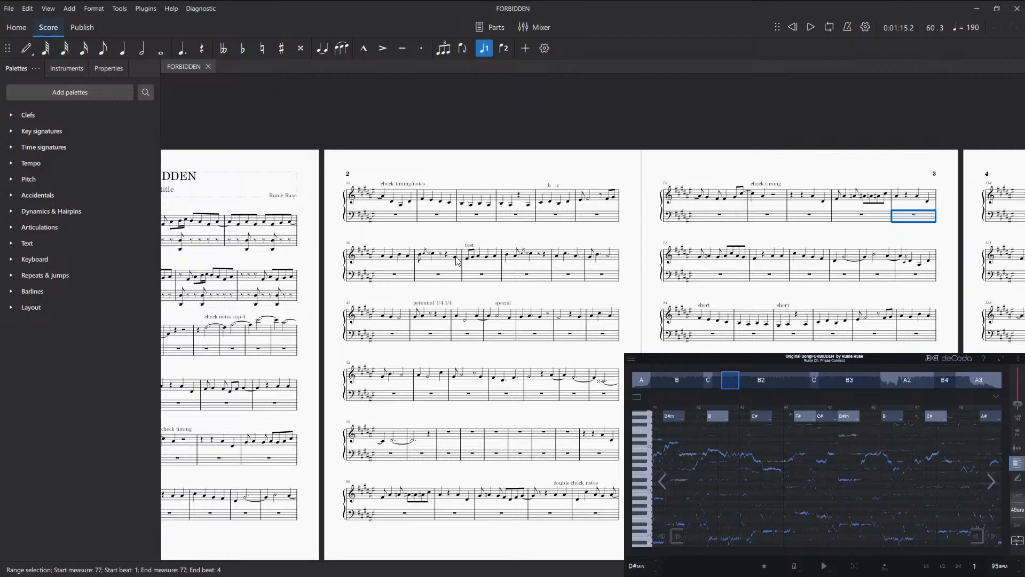
- Mark the bass-staff bar of measure 43 and listen to the corresponding passage of the original song in deCoda
left_click(479, 278)
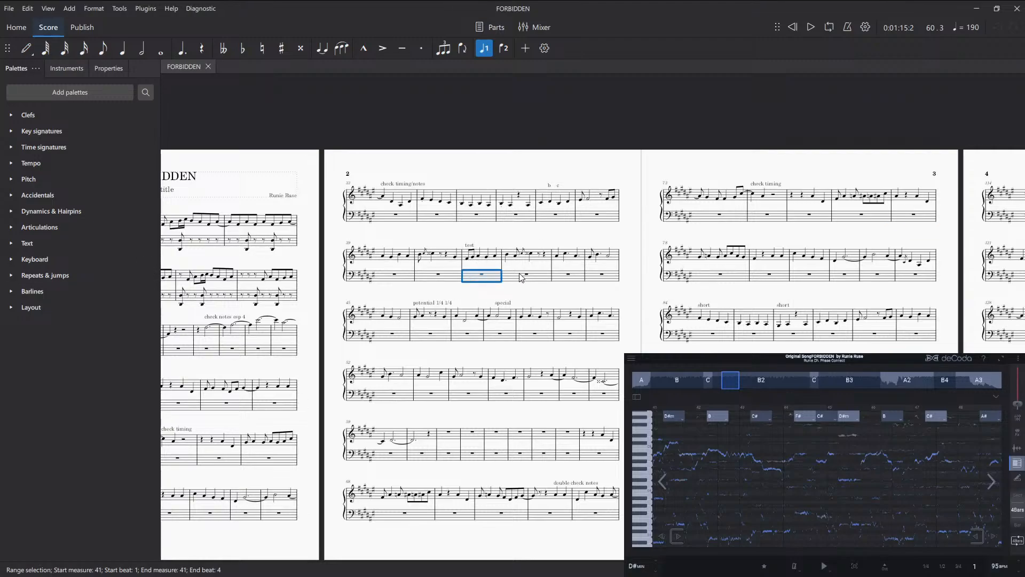
left_click(583, 278)
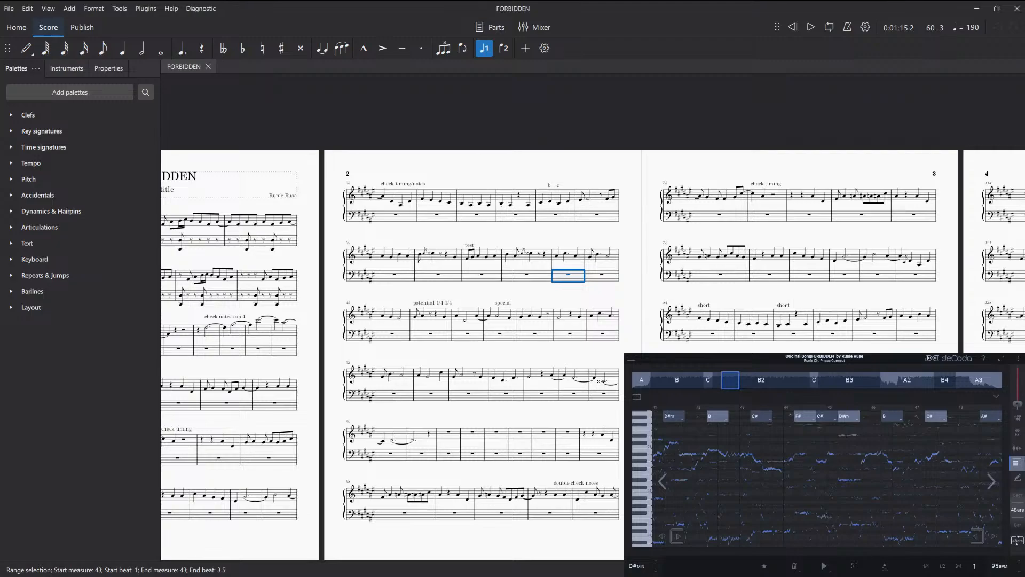
key("space")
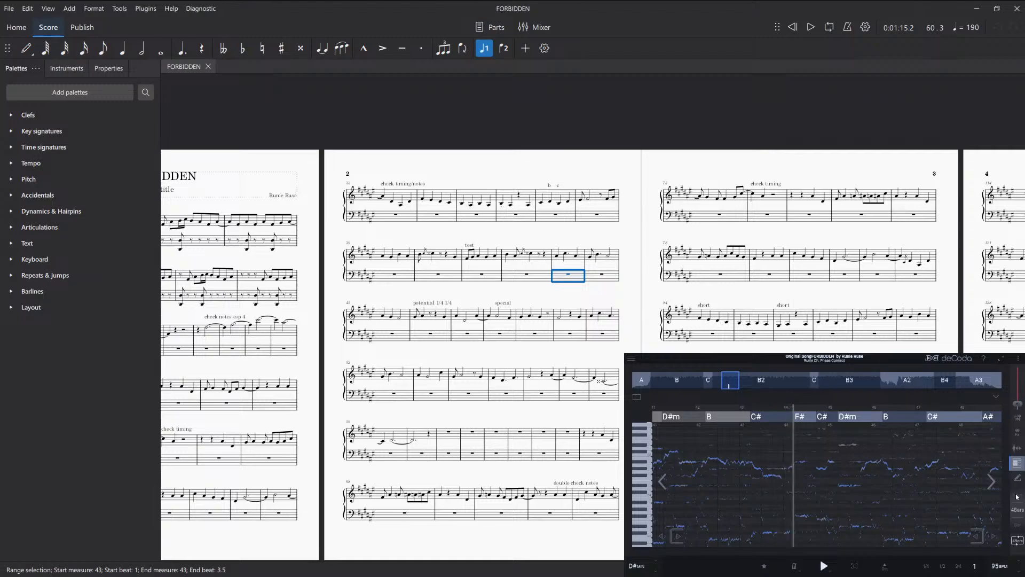
key("space")
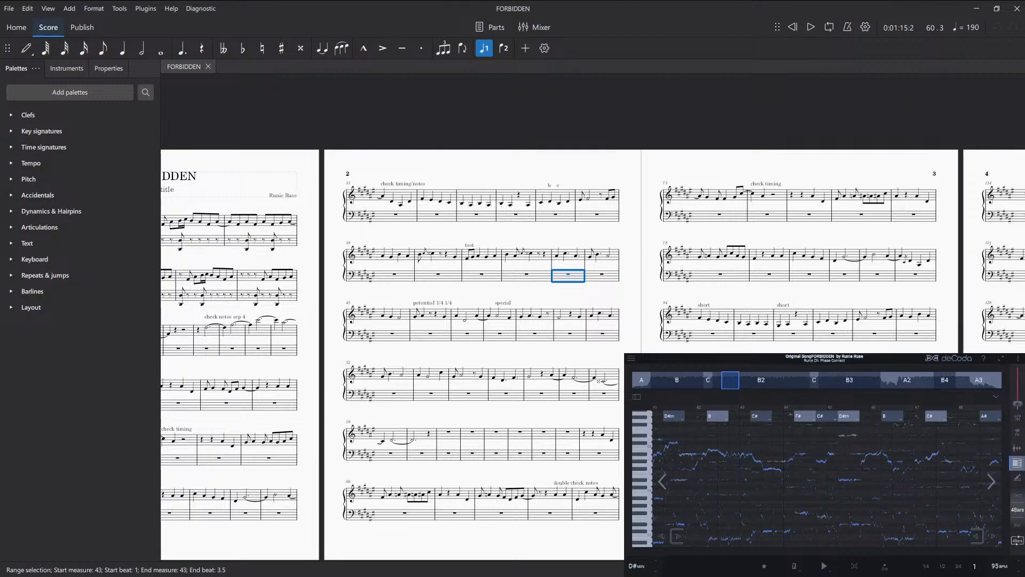
- Select the treble-staff notes of measure 43 and replay the song passage in deCoda for comparison
scroll(440, 326, "up", 2)
key("Escape")
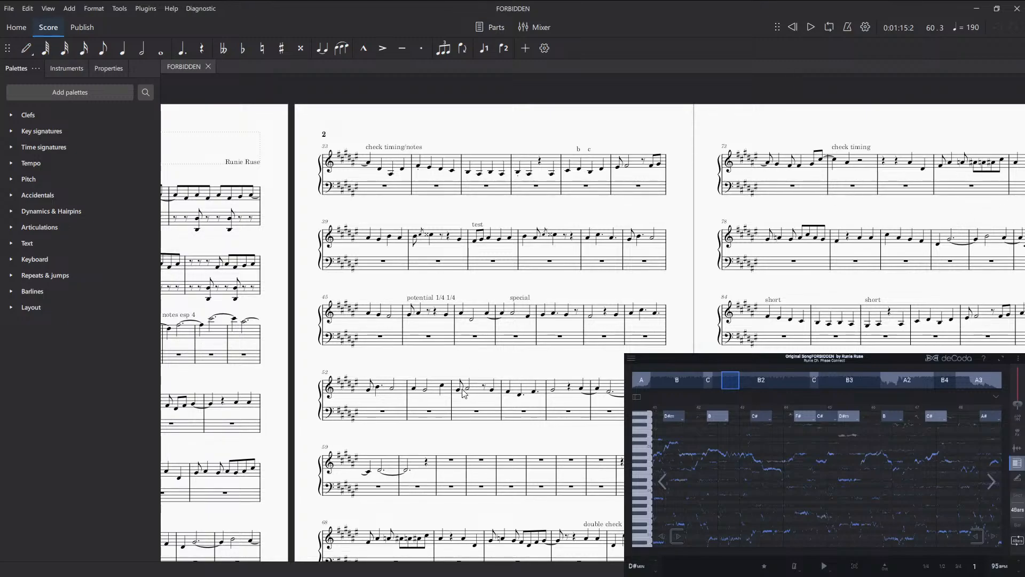
mouse_move(476, 368)
left_mouse_down()
mouse_move(498, 370)
mouse_move(460, 374)
left_mouse_up()
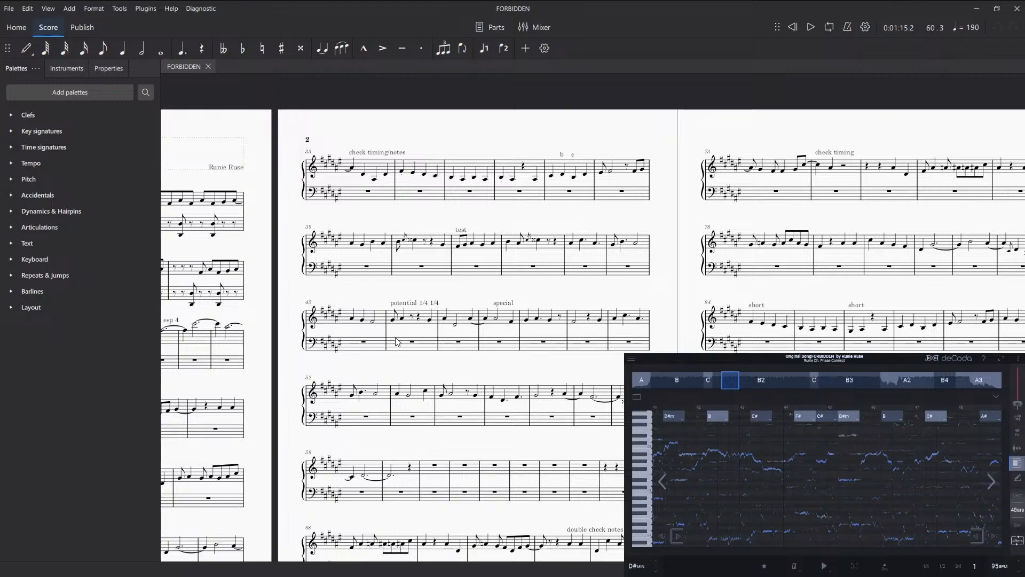
left_click_drag(446, 367, 412, 367)
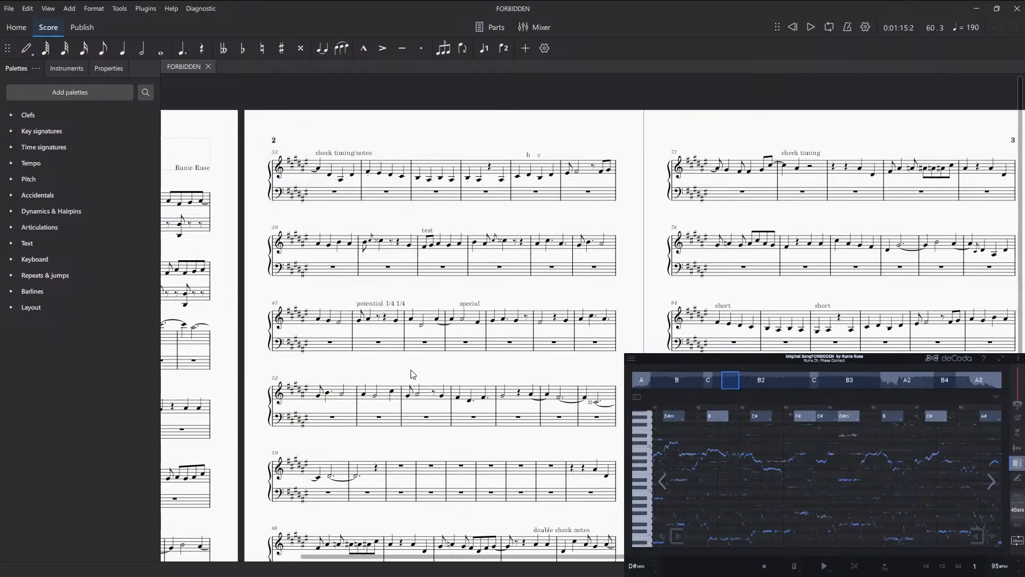
left_click(544, 253)
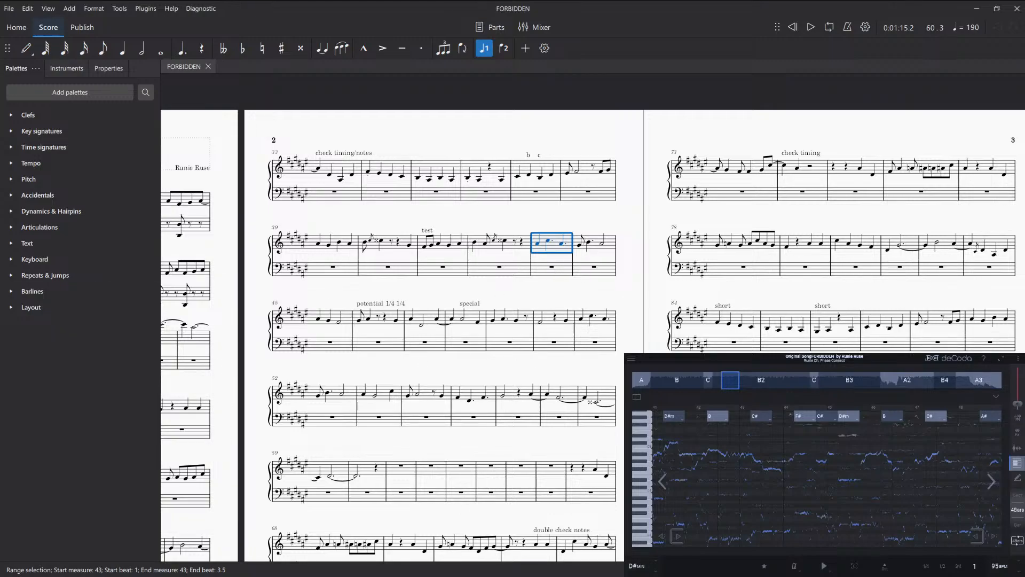
key("space")
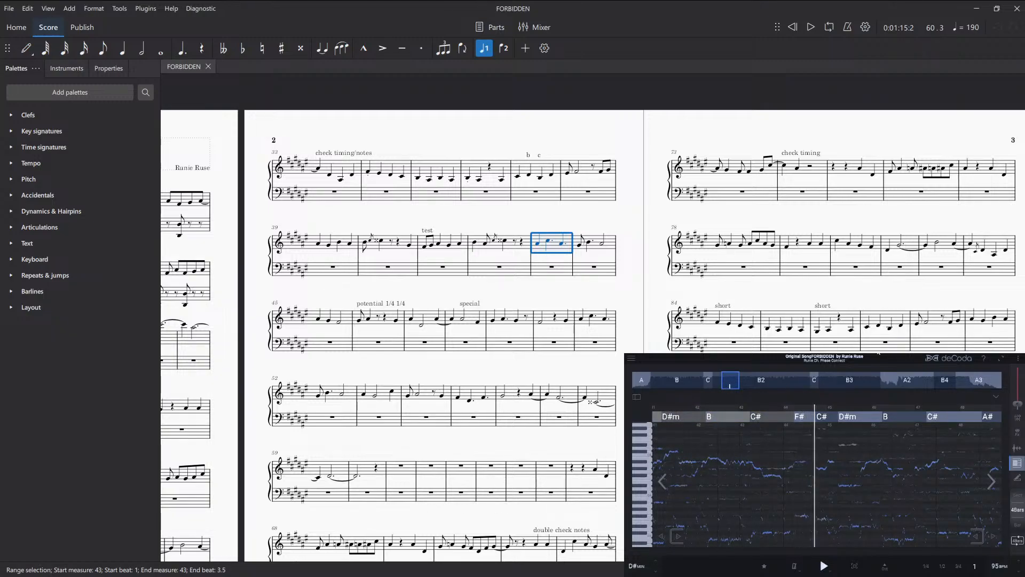
key("space")
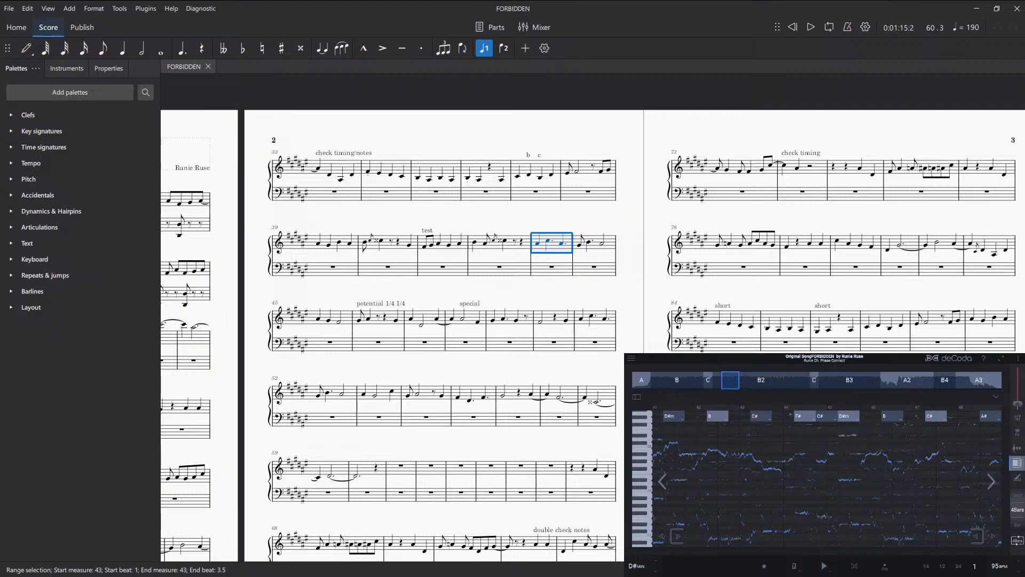
- Examine the melody rhythms and check annotations on pages 2 and 3 of the score
scroll(447, 285, "down", 2)
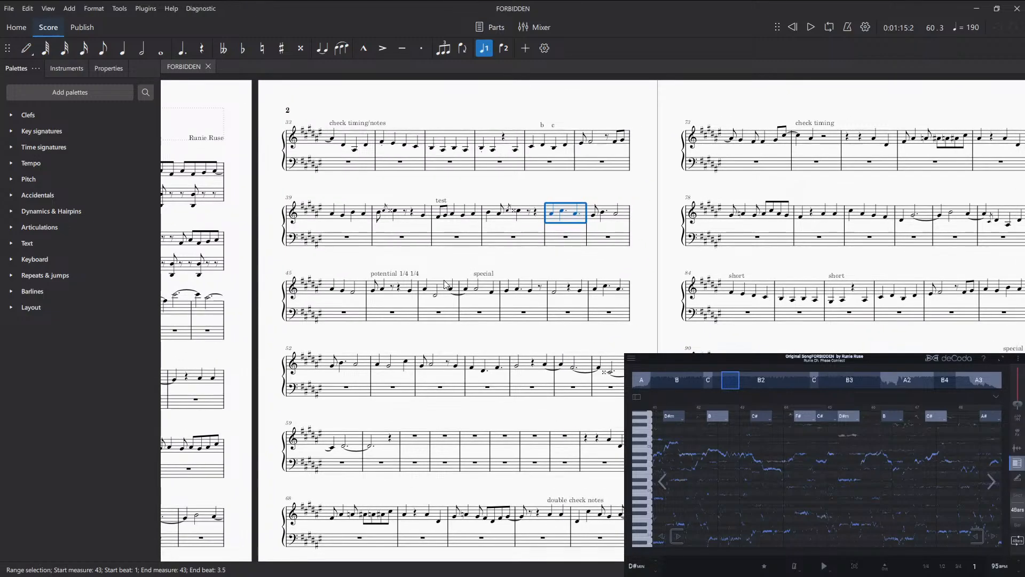
left_click_drag(491, 346, 433, 374)
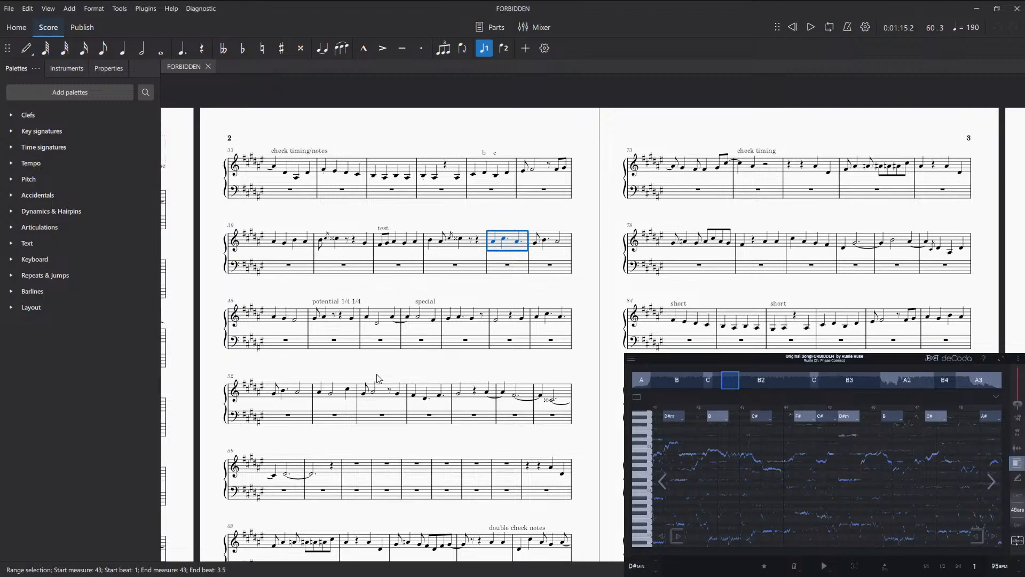
left_click_drag(384, 374, 350, 342)
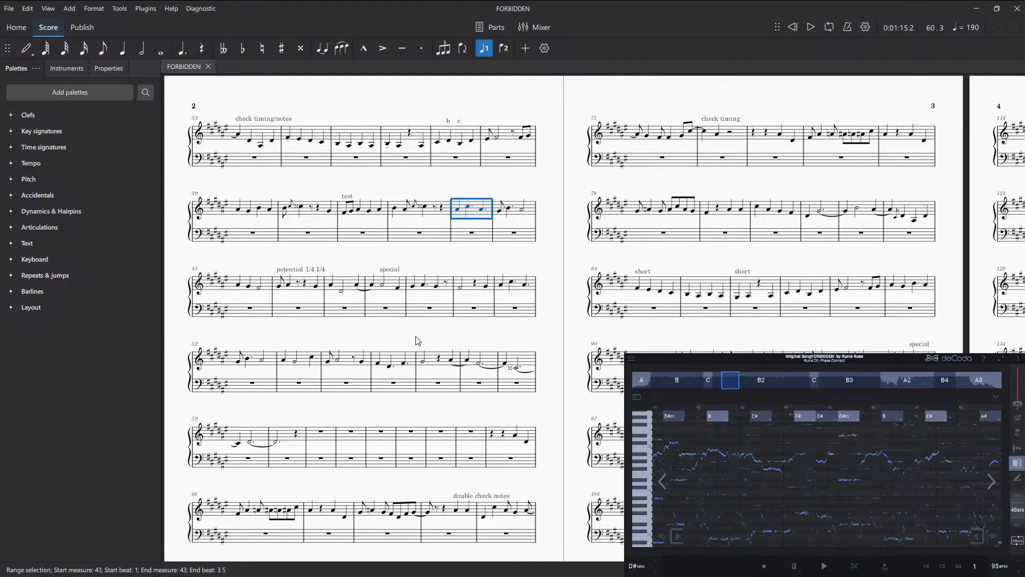
scroll(416, 341, "up", 1)
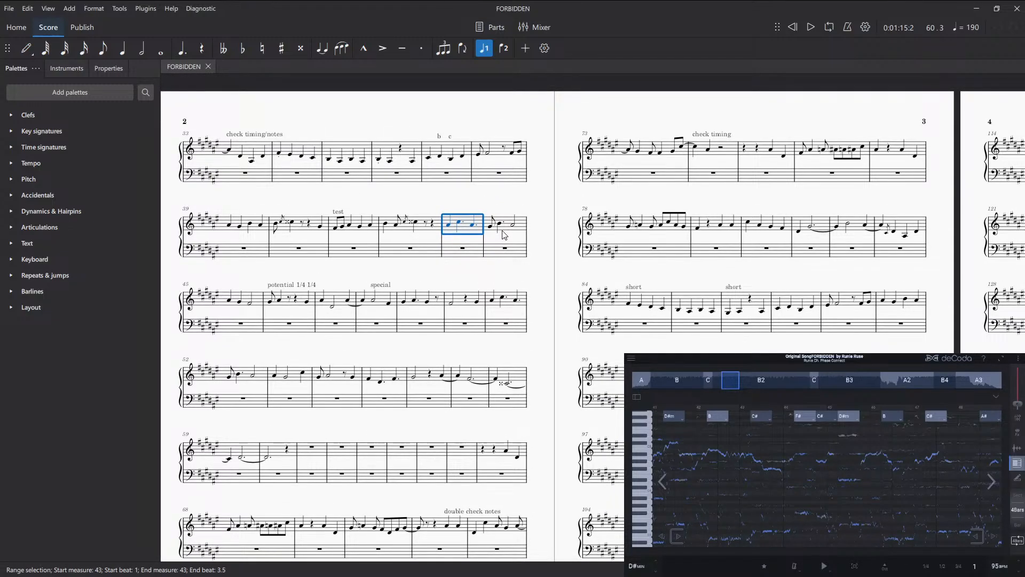
key("Escape")
left_click_drag(413, 346, 416, 323)
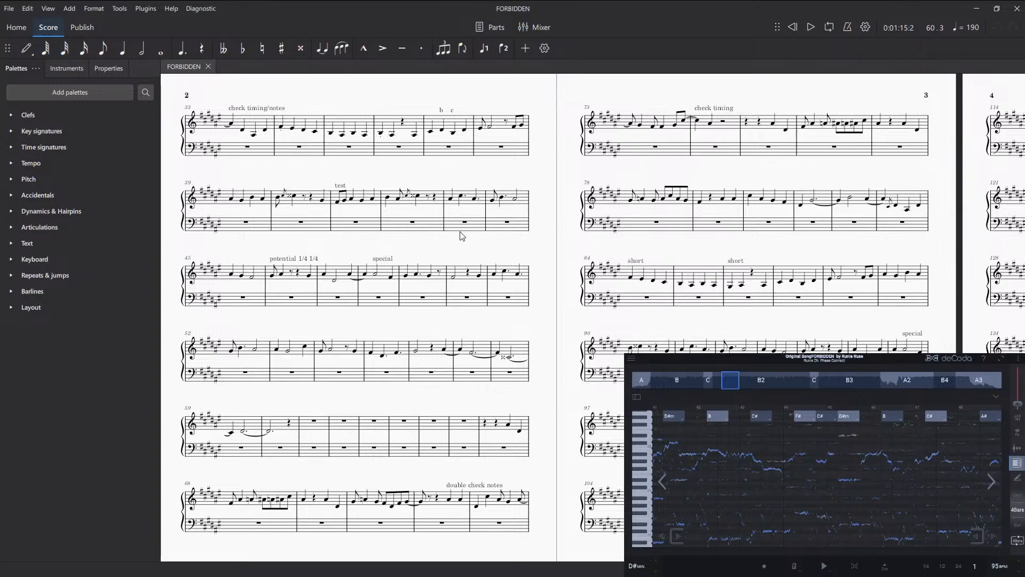
left_click_drag(426, 248, 433, 242)
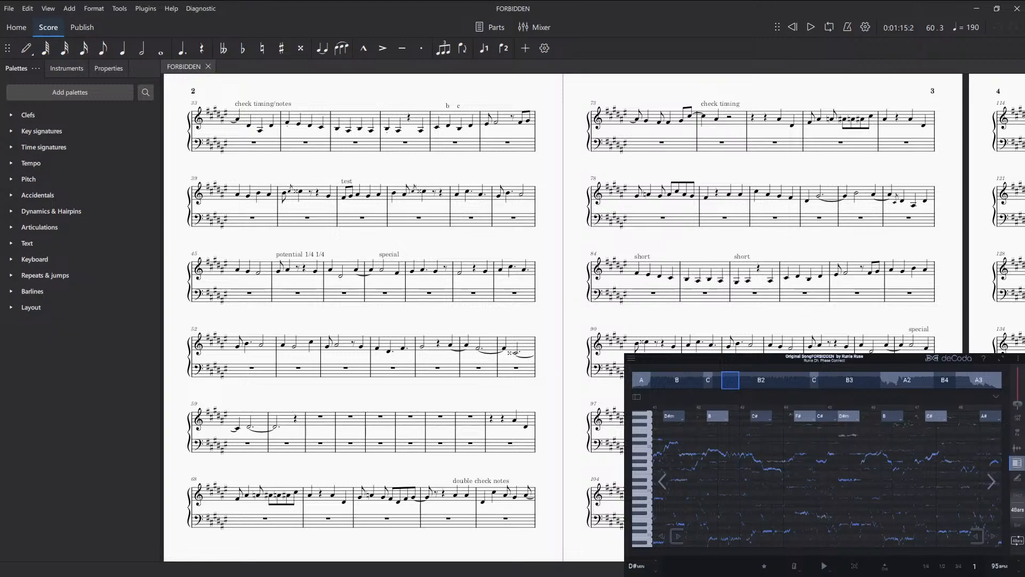
left_click_drag(711, 324, 656, 334)
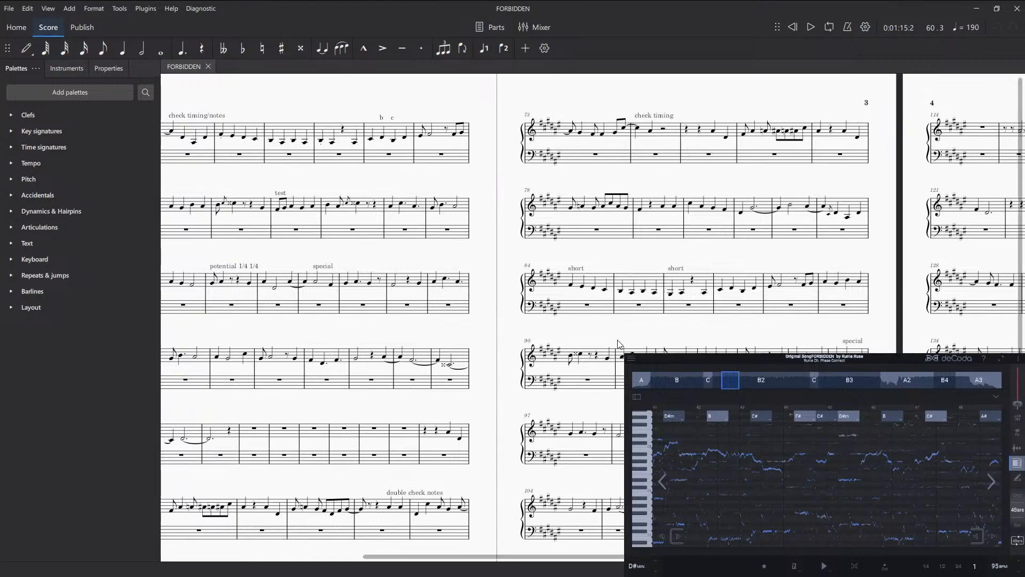
scroll(617, 343, "right", 5)
scroll(539, 346, "right", 5)
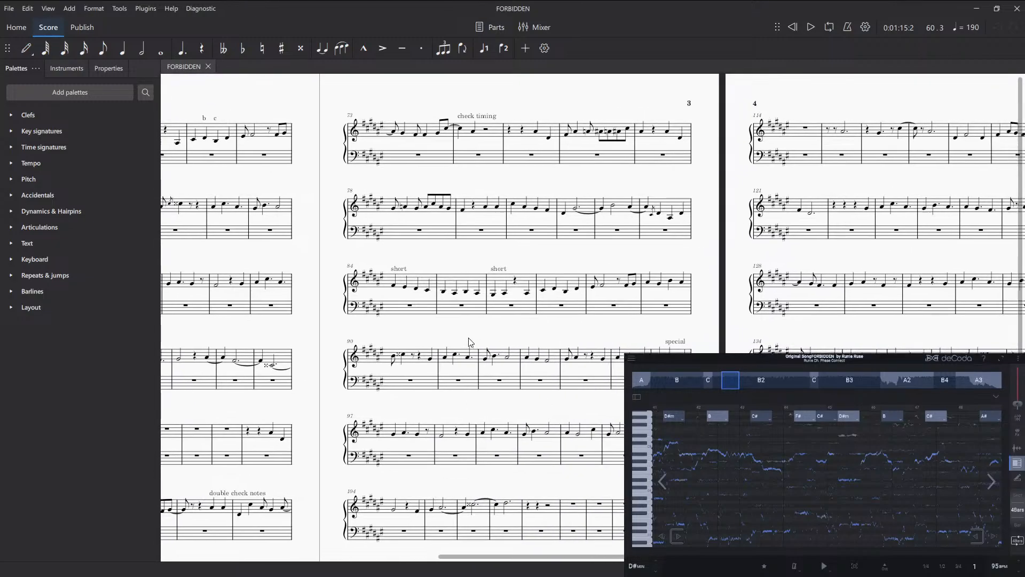
scroll(480, 348, "left", 10)
scroll(481, 348, "left", 4)
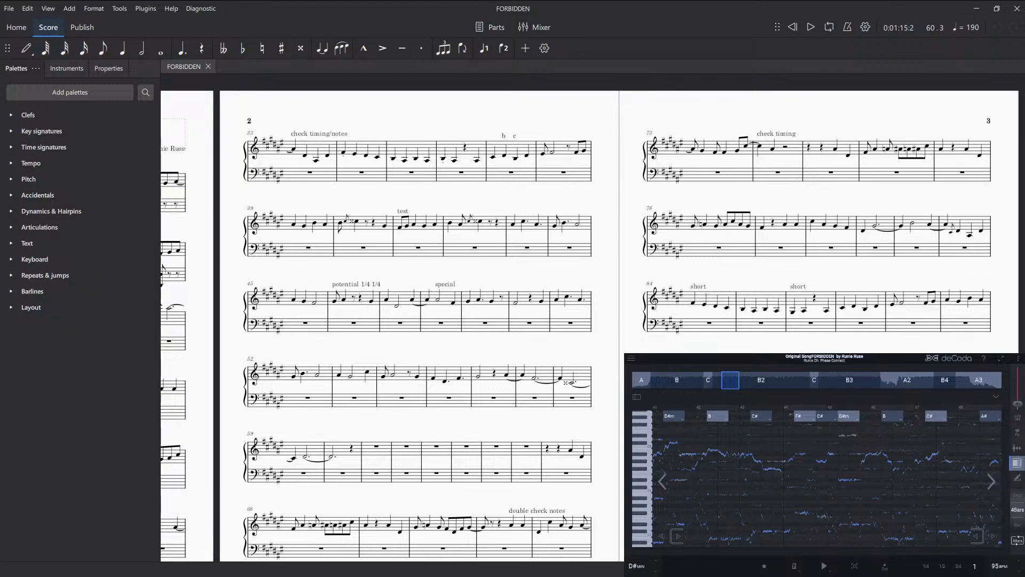
- Set deCoda's playback speed to 1/2 and listen to the looped song section
left_click(943, 566)
left_click(824, 568)
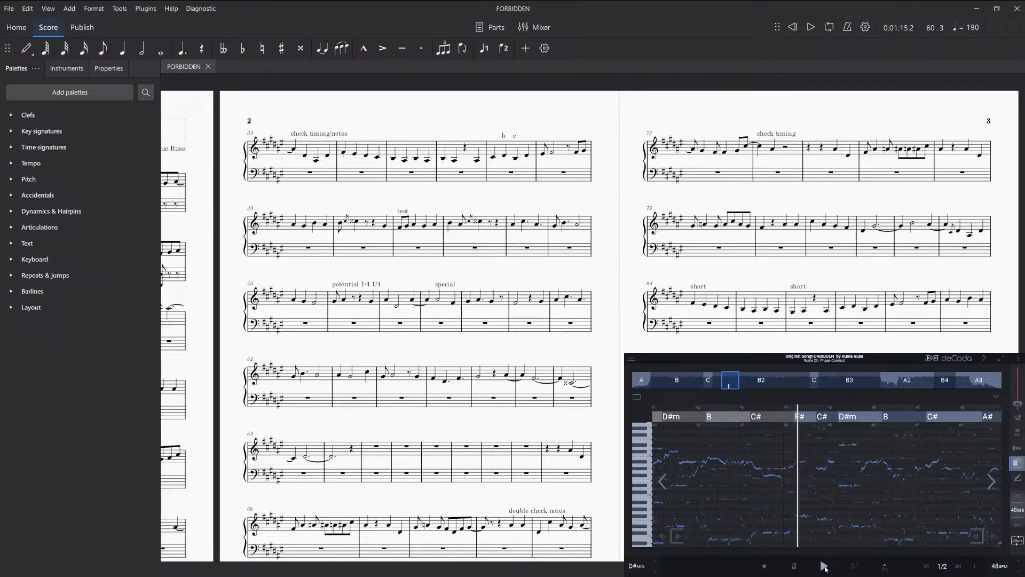
left_click(825, 568)
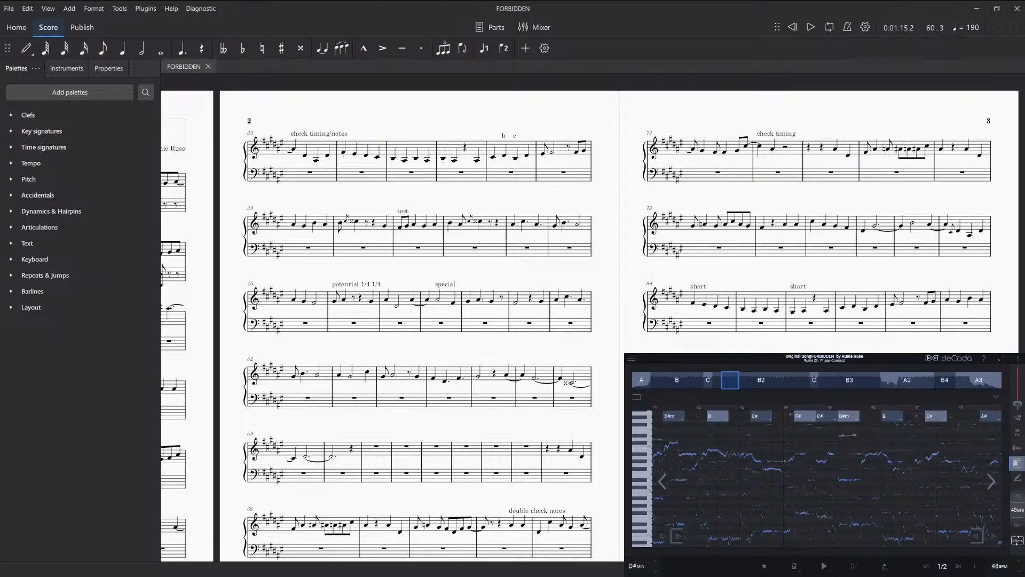
- Delete the "potential 1/4 1/4" staff text above measure 46
left_click(352, 289)
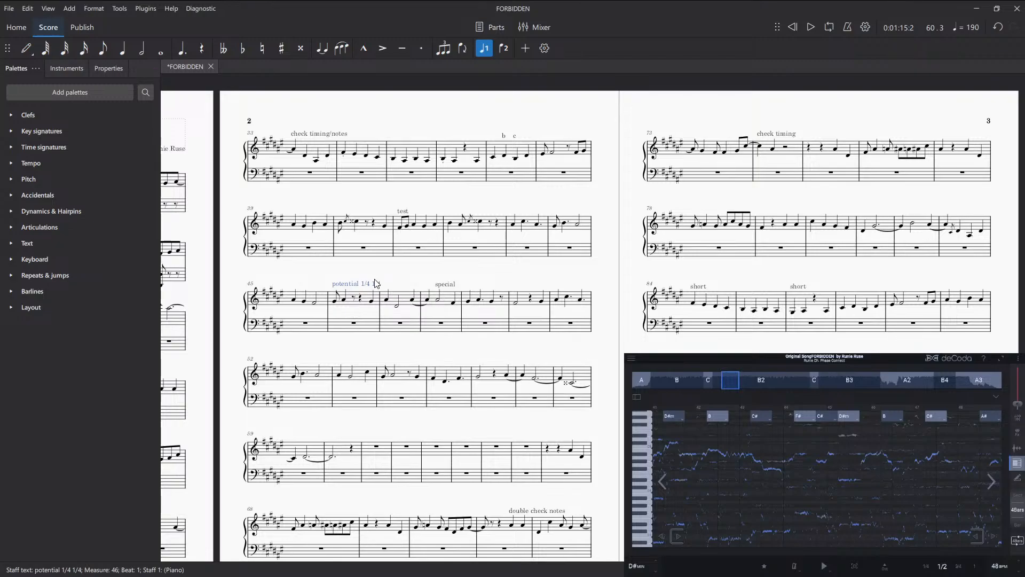
key("Delete")
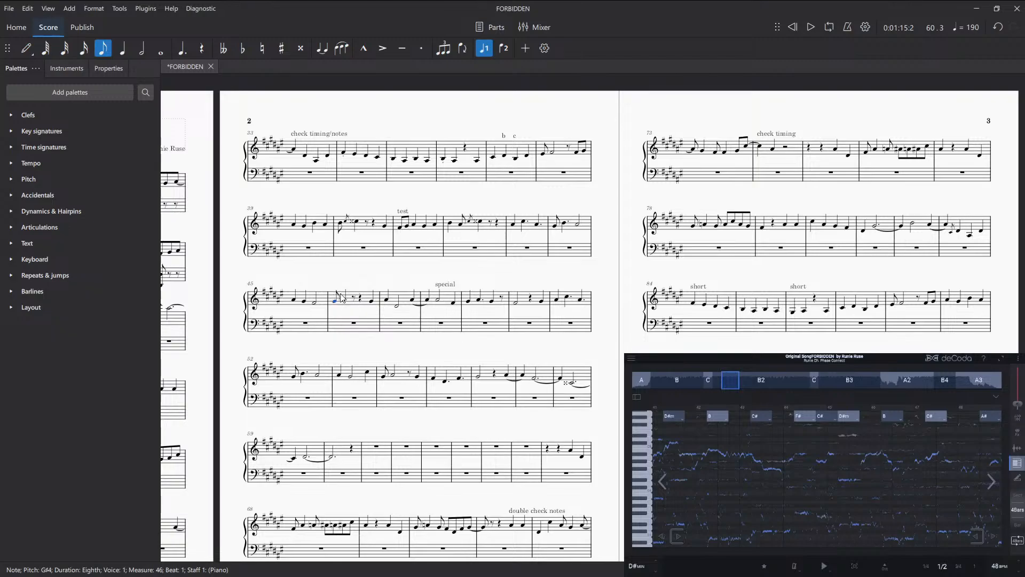
key("Escape")
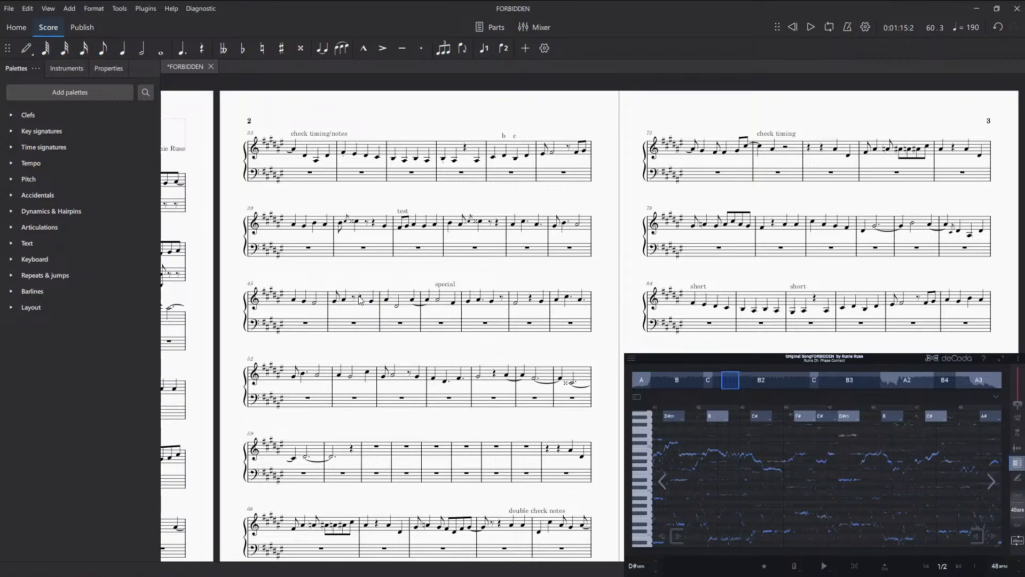
- Play the looped song section in deCoda at speed 1 (95 BPM) to check it against the score
mouse_move(378, 274)
left_mouse_down()
mouse_move(361, 284)
mouse_move(361, 275)
left_mouse_up()
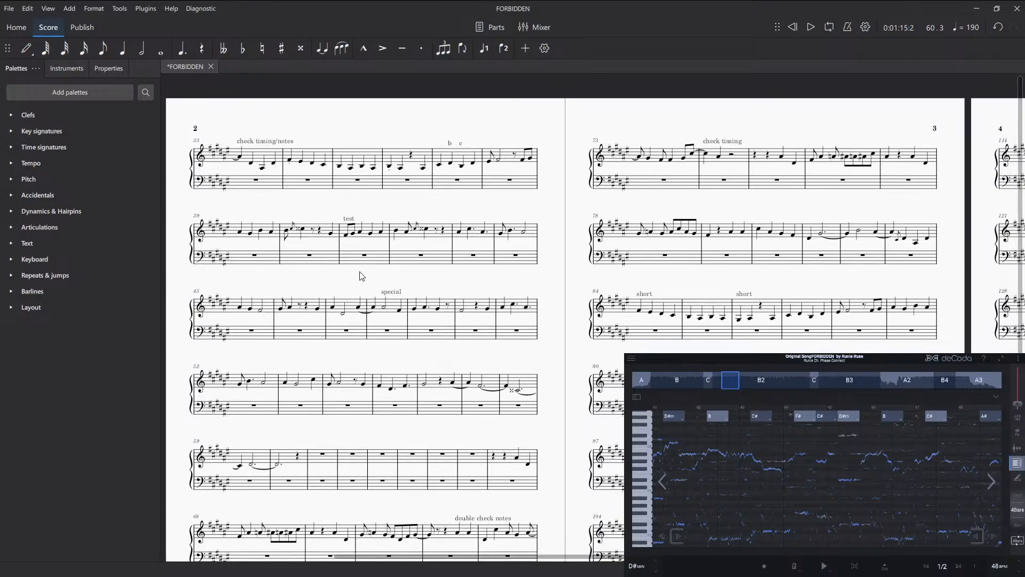
left_click_drag(414, 359, 361, 350)
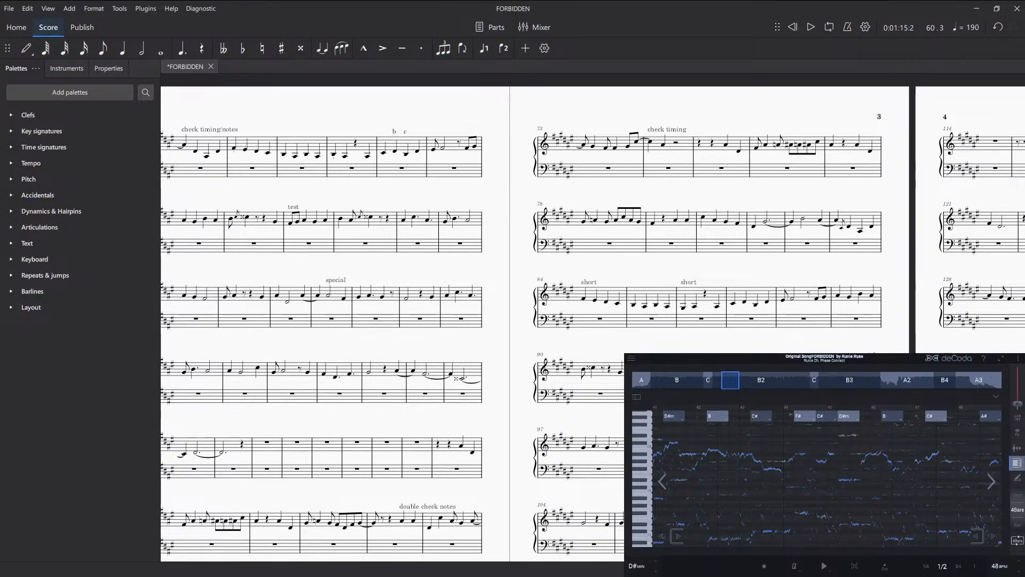
left_click(825, 566)
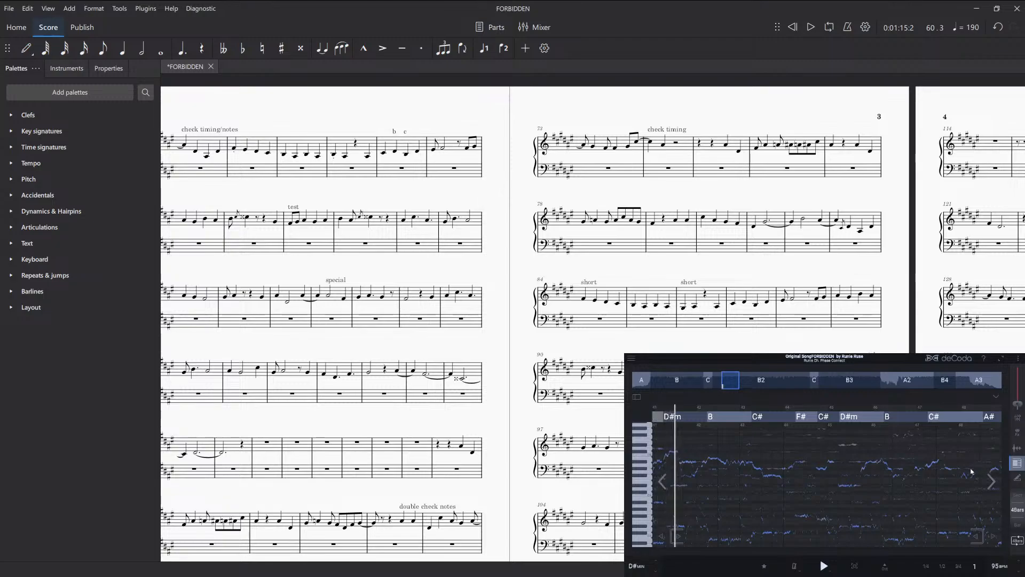
left_click(826, 566)
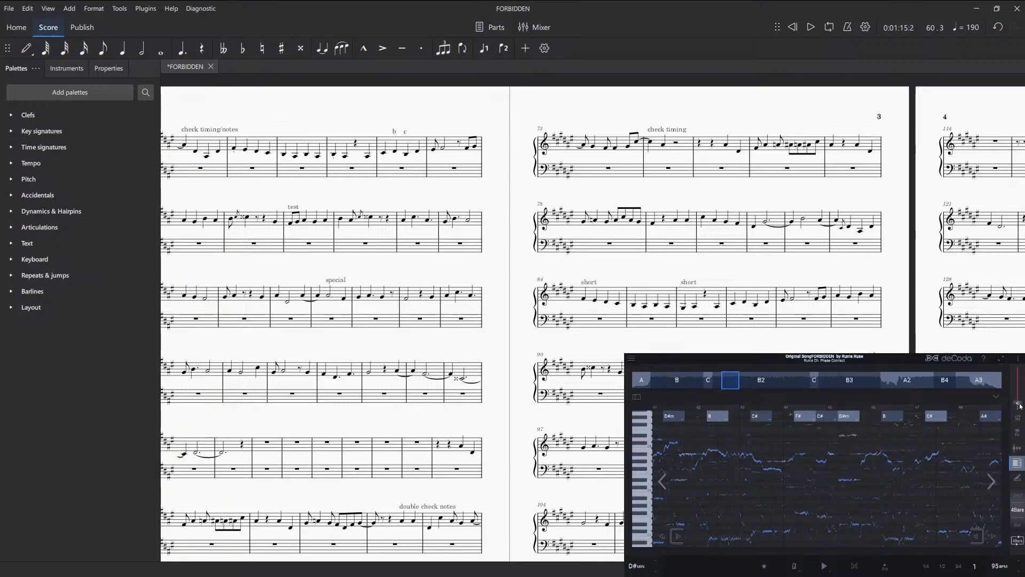
- Play the looped song section in deCoda twice and compare it with the melody on pages 2 and 3 of the score
left_click(824, 567)
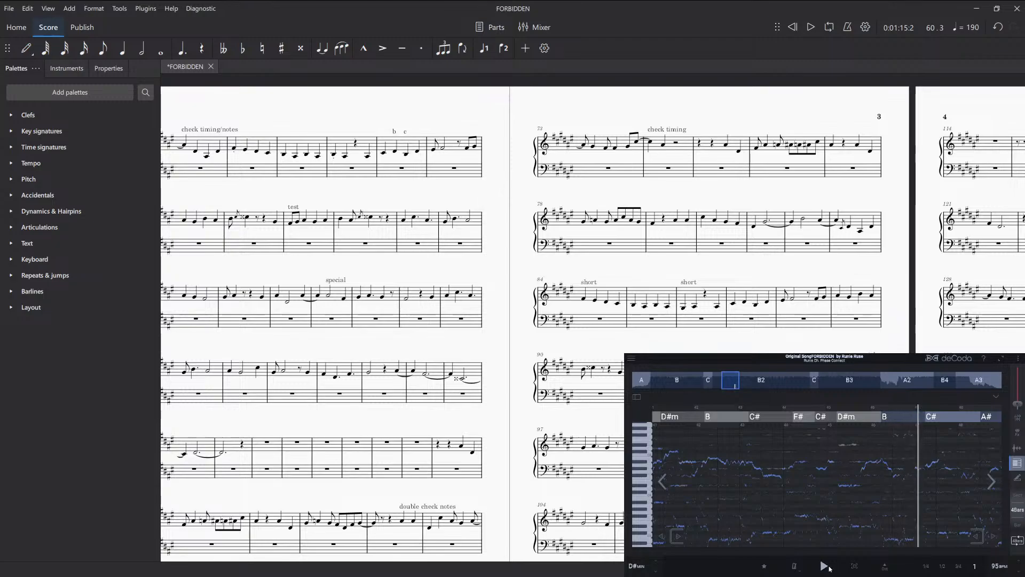
left_click(825, 567)
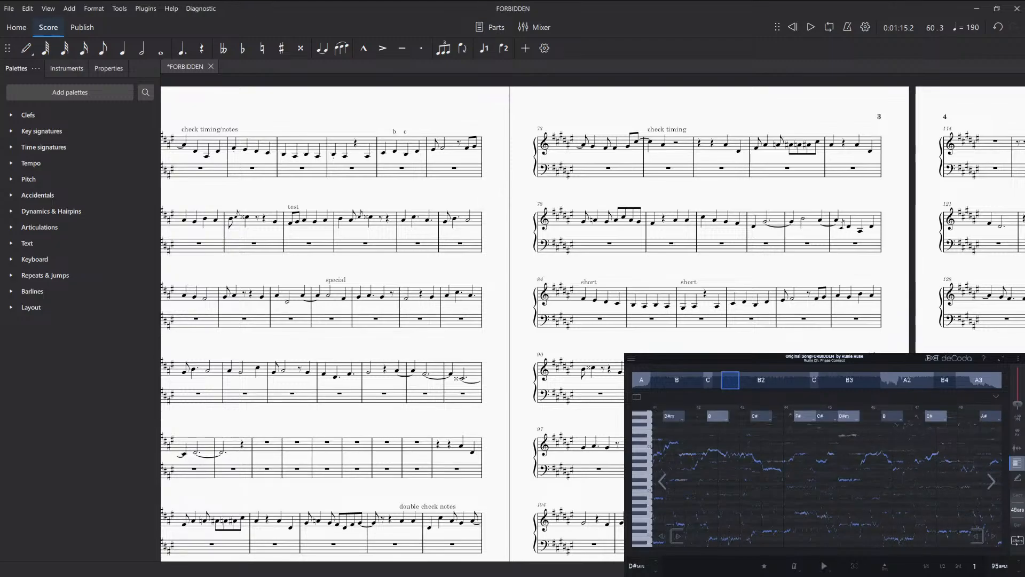
left_click_drag(422, 273, 477, 282)
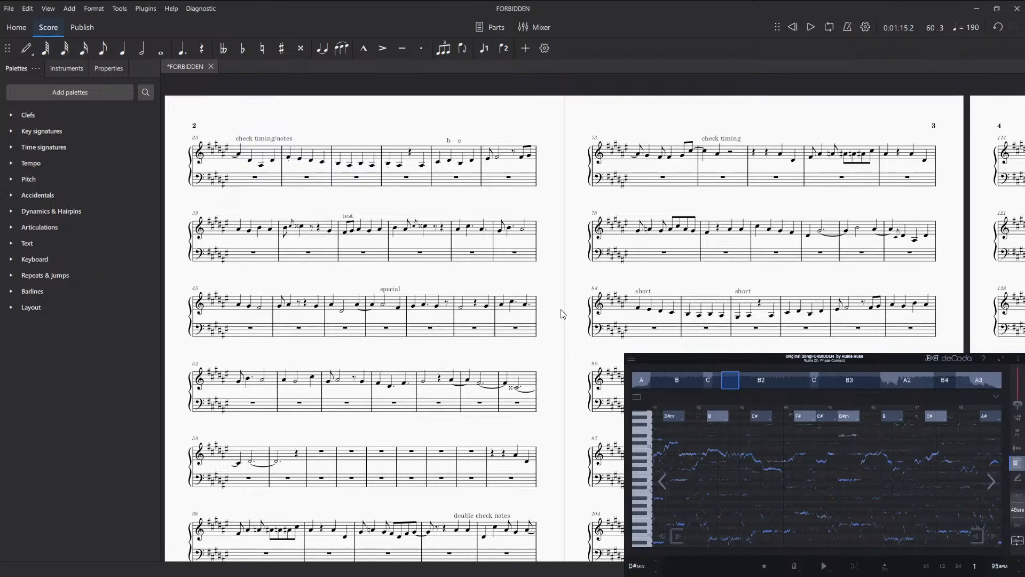
left_click_drag(553, 289, 571, 298)
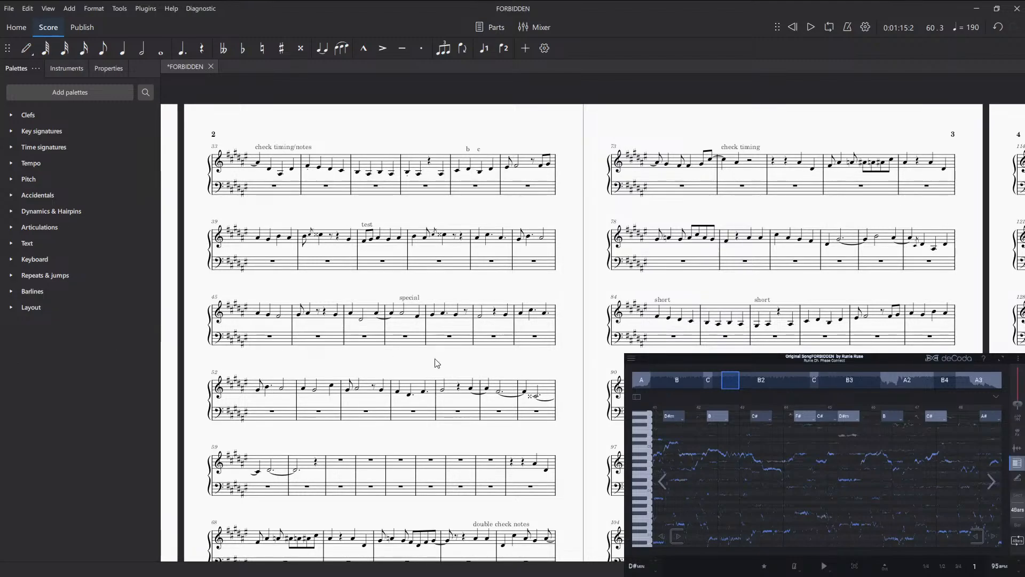
left_click_drag(487, 369, 482, 318)
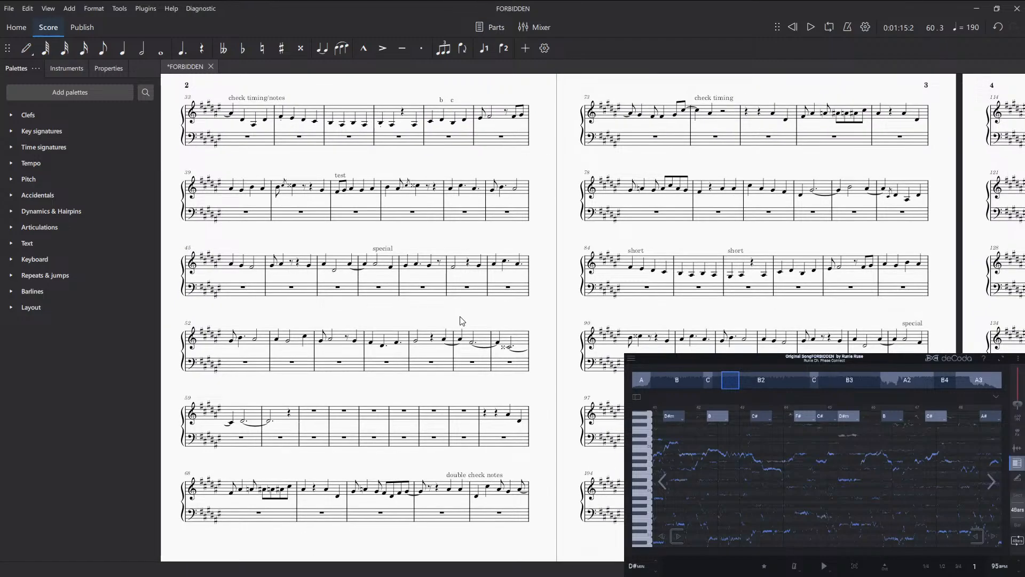
left_click_drag(483, 318, 487, 324)
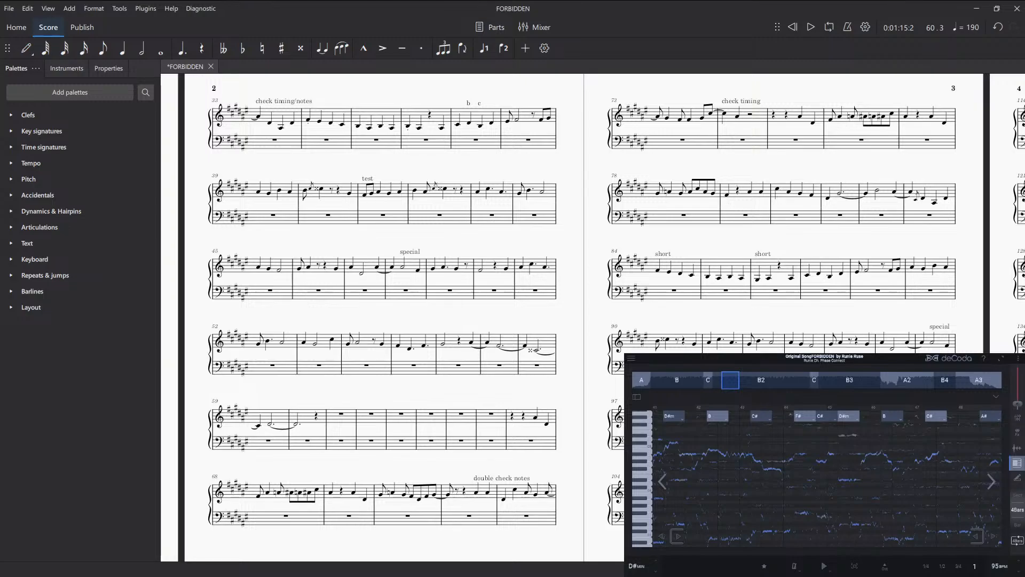
key("space")
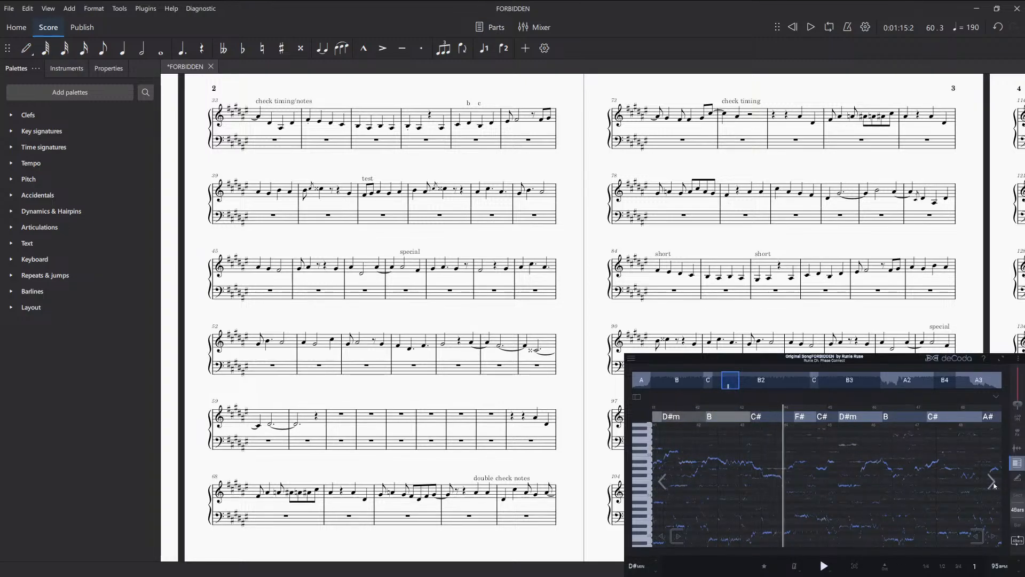
key("space")
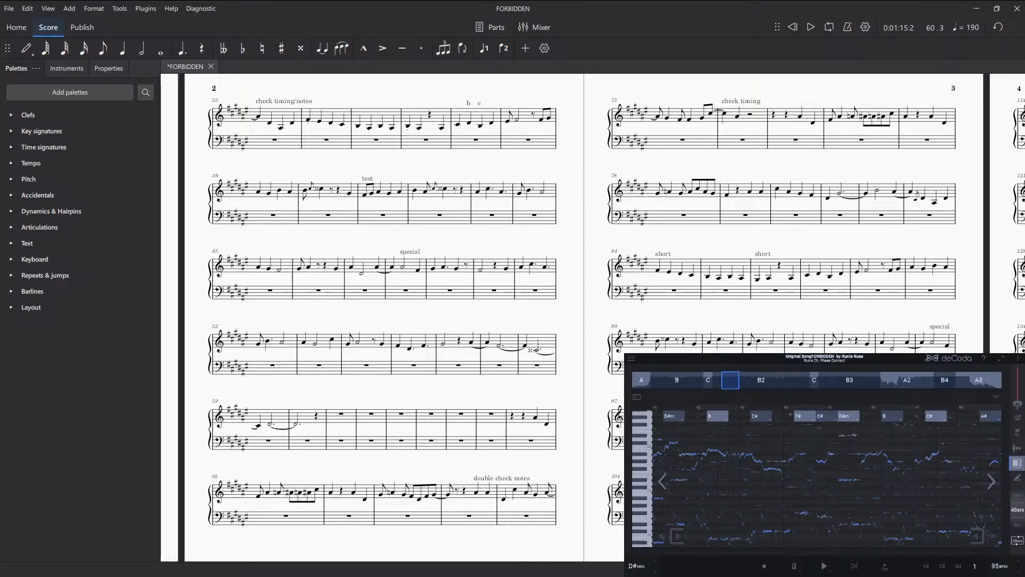
- Examine the melody and the remaining check annotations from measure 33 onward across pages 2 and 3
scroll(448, 394, "right", 2)
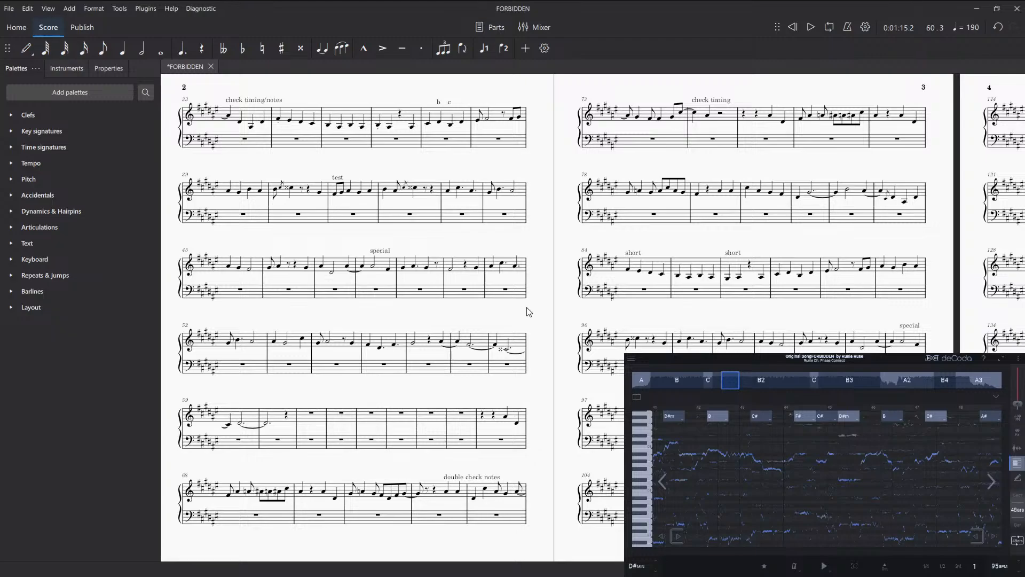
left_click_drag(476, 165, 479, 171)
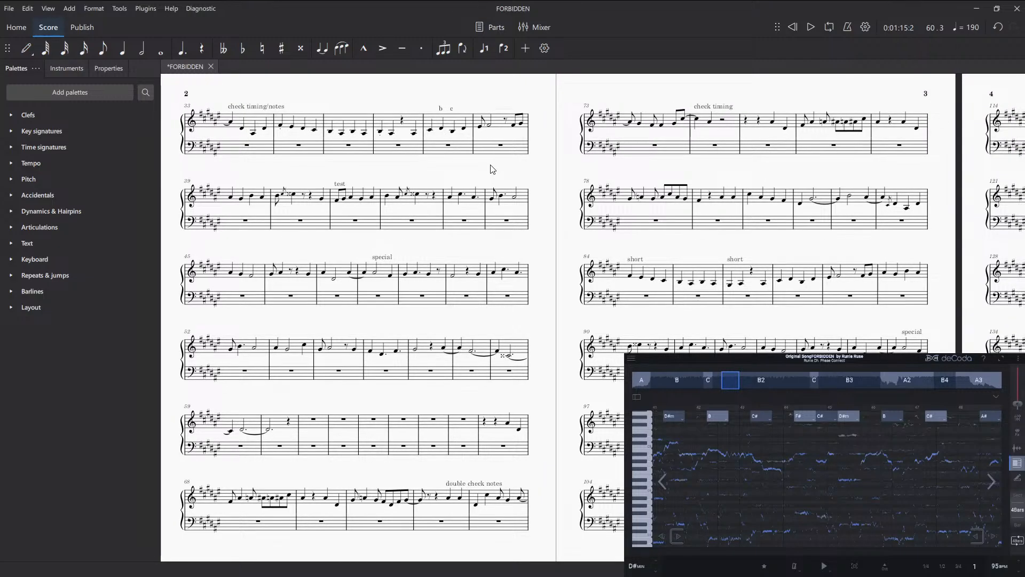
left_click_drag(543, 230, 581, 210)
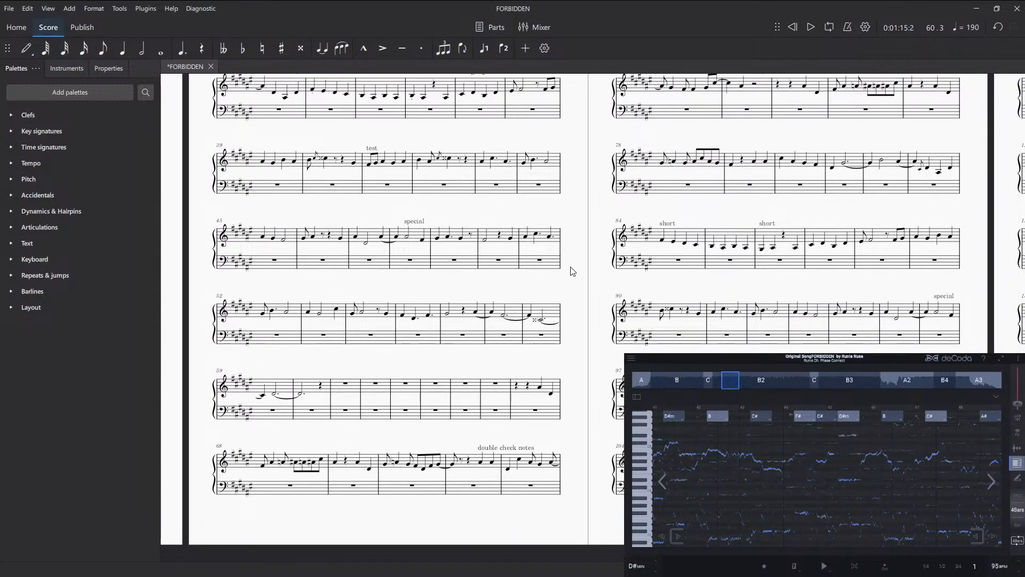
left_click_drag(577, 270, 579, 295)
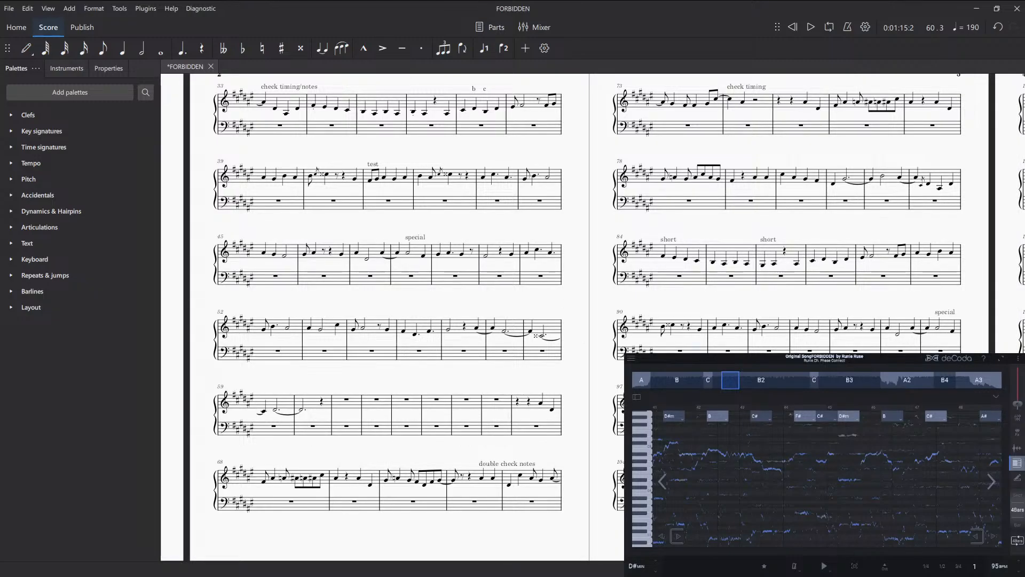
left_click_drag(580, 292, 574, 308)
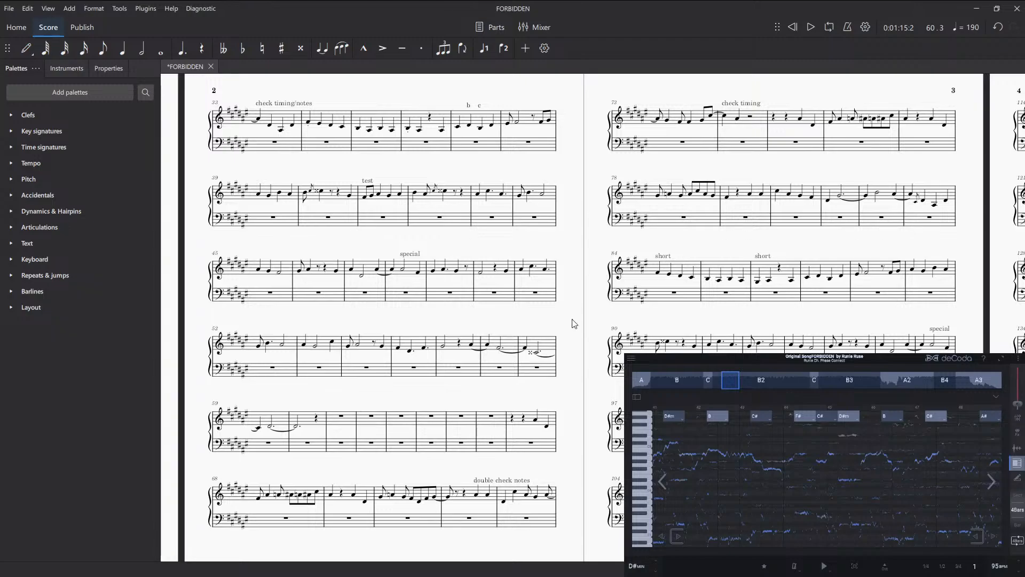
scroll(556, 320, "down", 1)
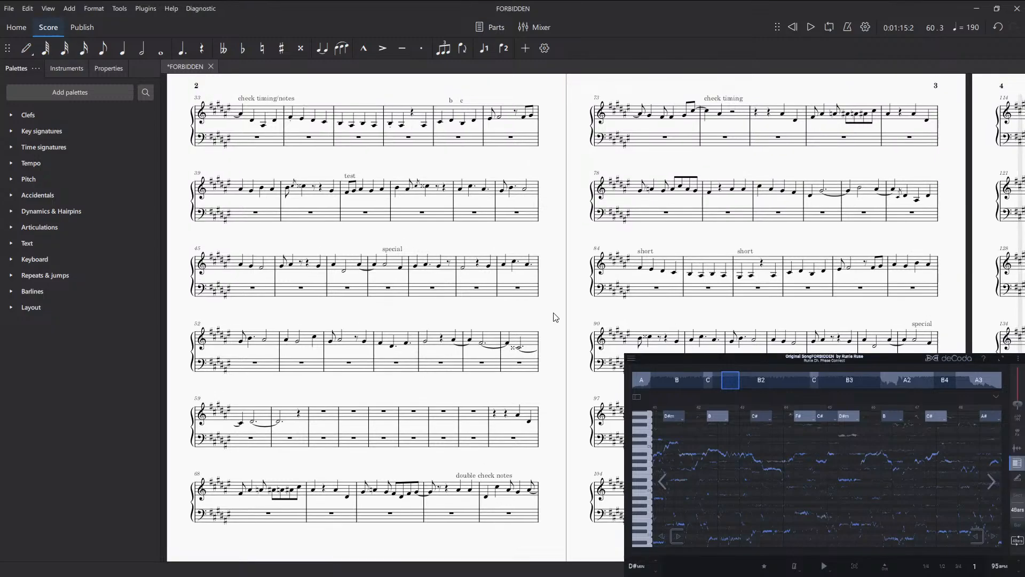
scroll(544, 321, "up", 1)
scroll(534, 320, "right", 1)
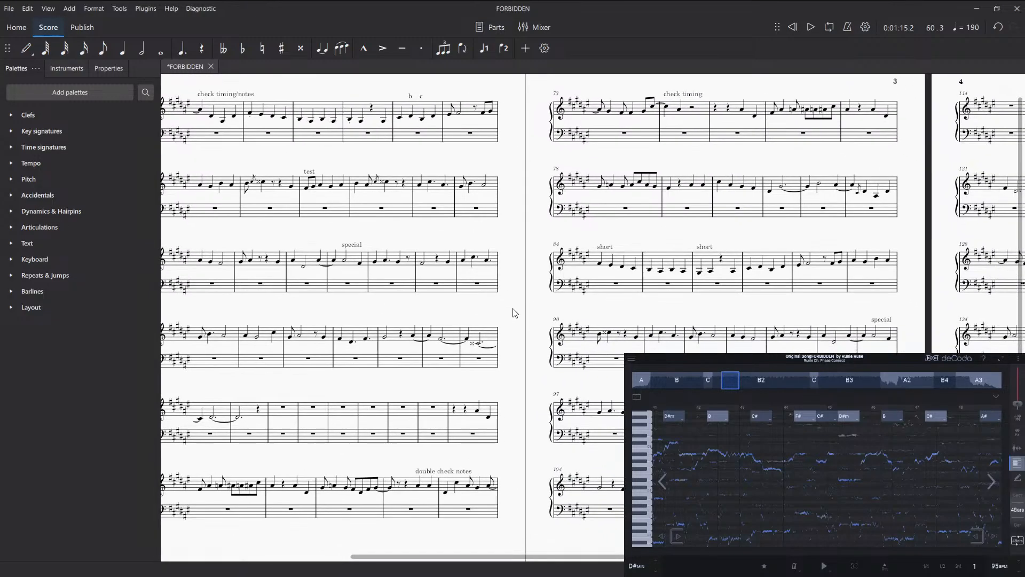
scroll(602, 319, "right", 1)
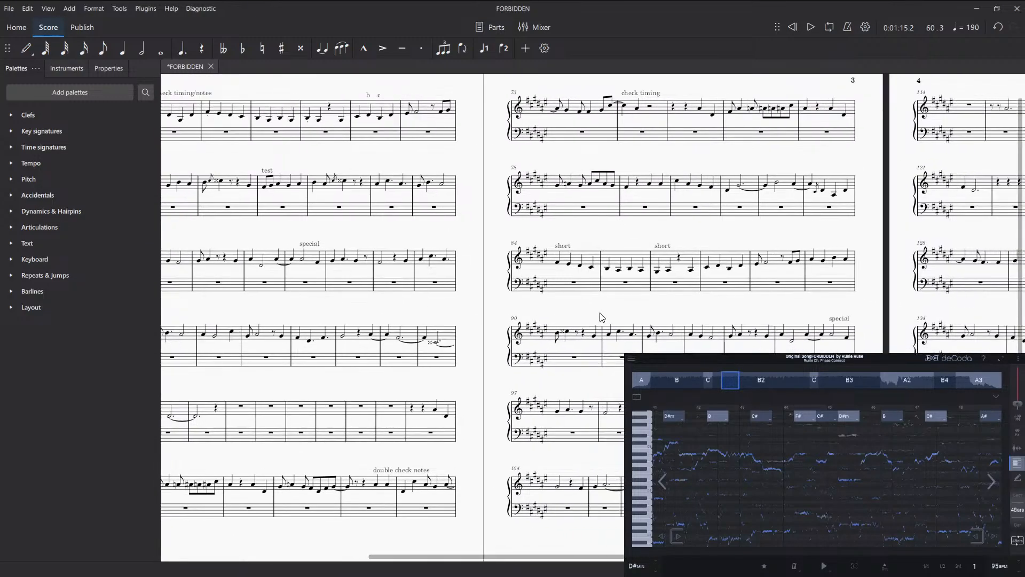
scroll(614, 318, "left", 2)
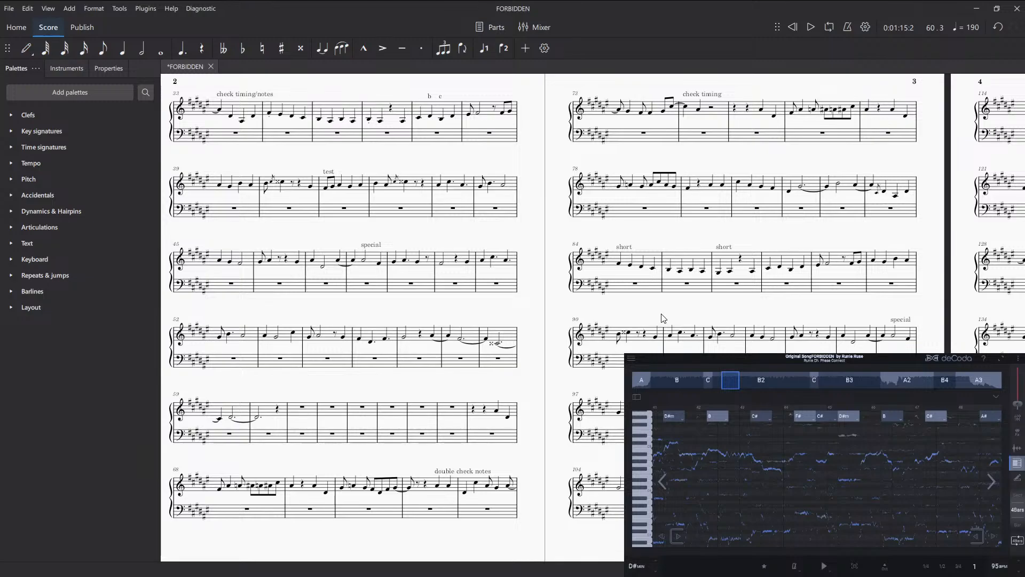
left_click_drag(663, 318, 706, 319)
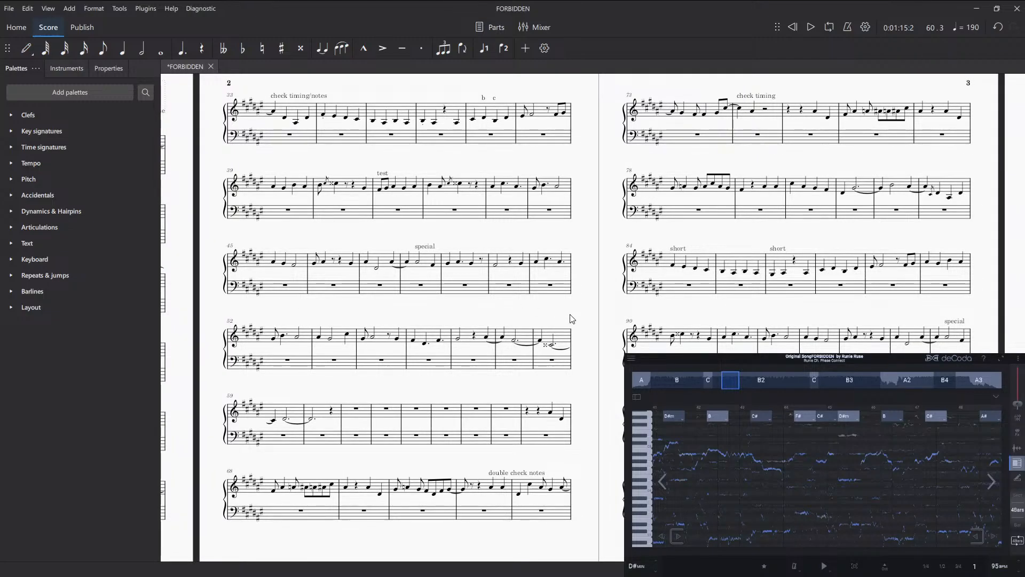
mouse_move(586, 319)
left_mouse_down()
mouse_move(591, 331)
mouse_move(581, 318)
left_mouse_up()
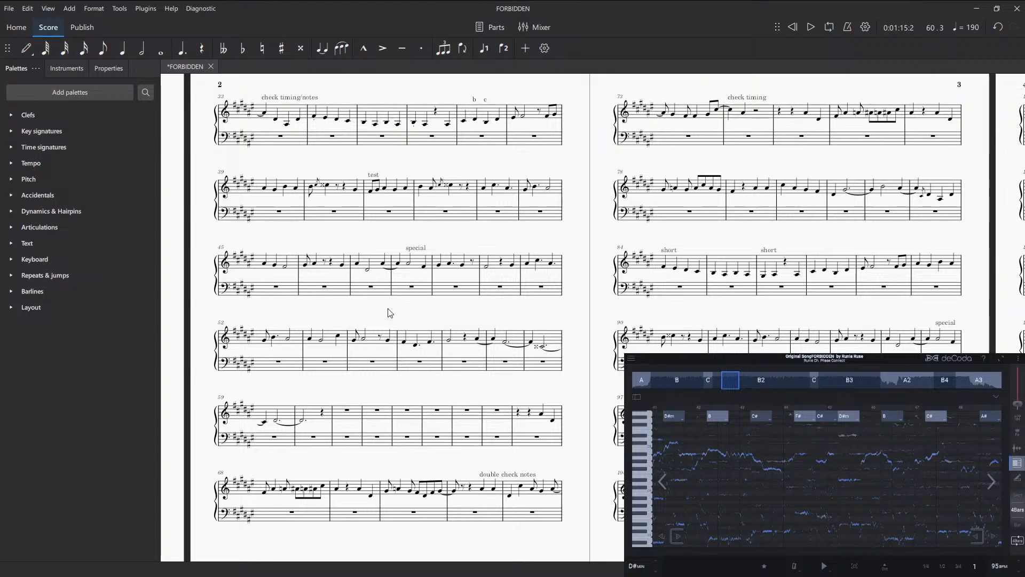
left_click_drag(397, 321, 376, 323)
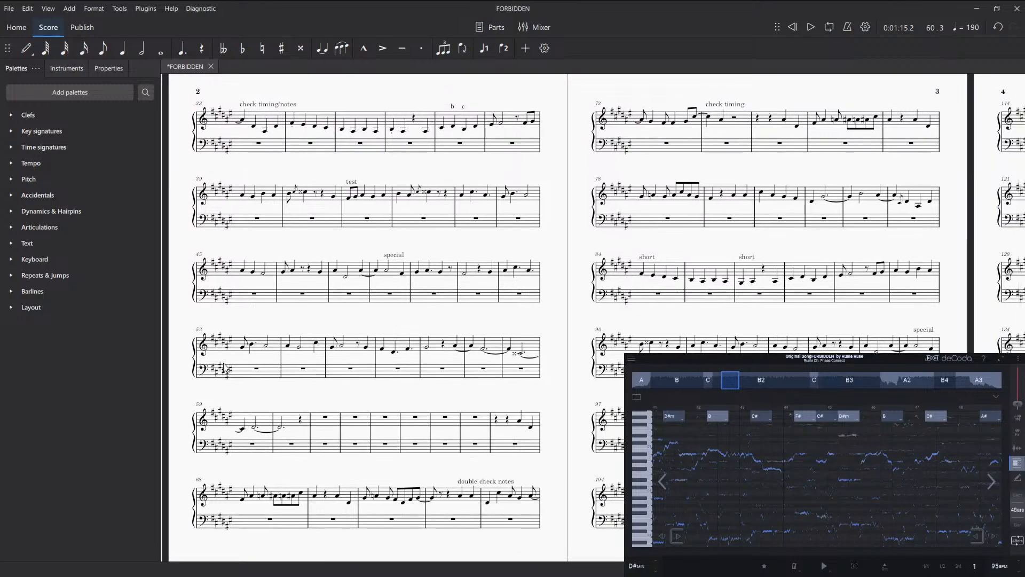
- Play the looped section in deCoda, advance the loop to the start of section B2 and listen there
left_click(824, 566)
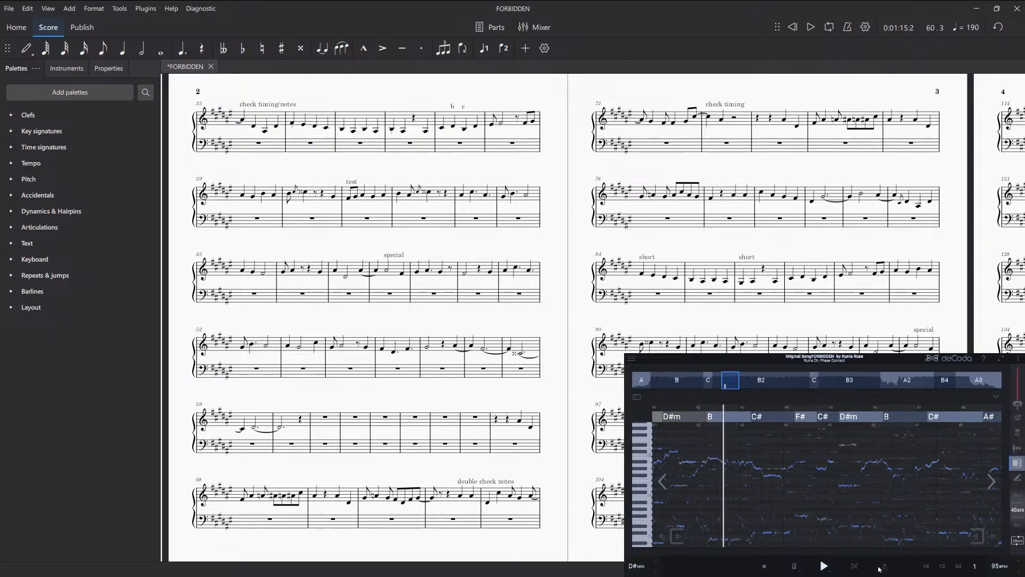
left_click(992, 480)
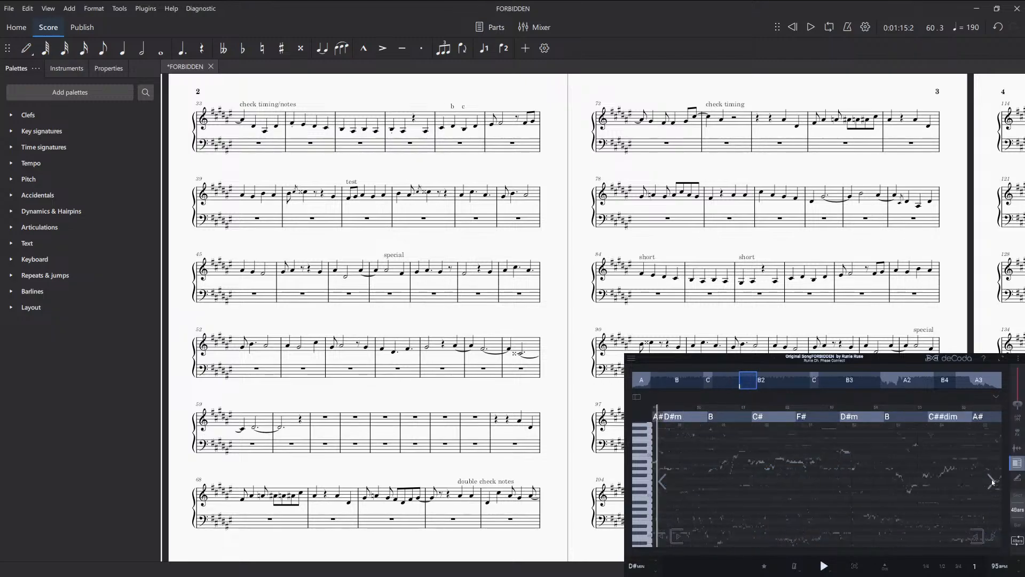
left_click(992, 479)
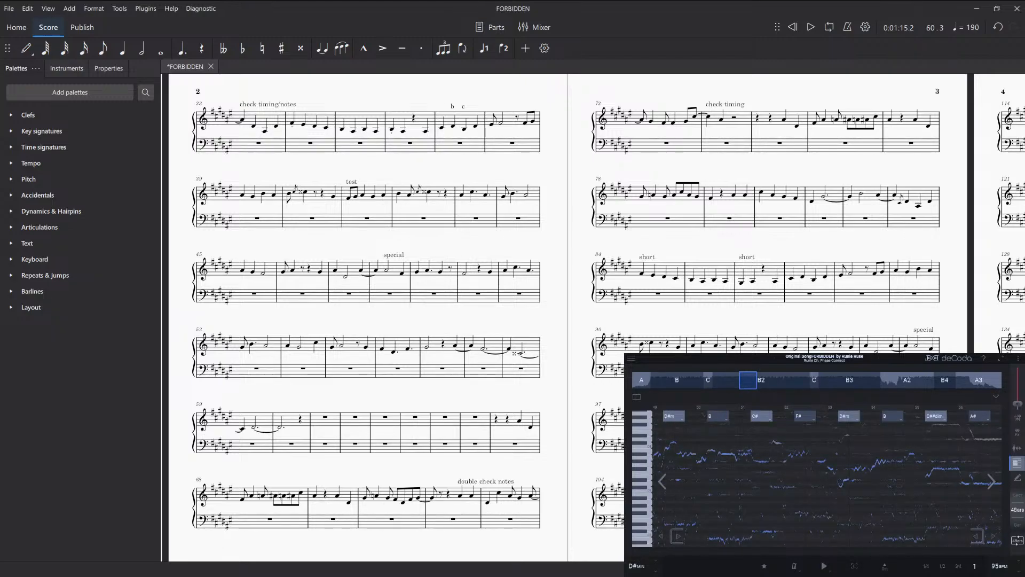
- Select measure 46 in the score, then shorten deCoda's loop around the start of section B2 using one-bar steps and play it
left_click(302, 273)
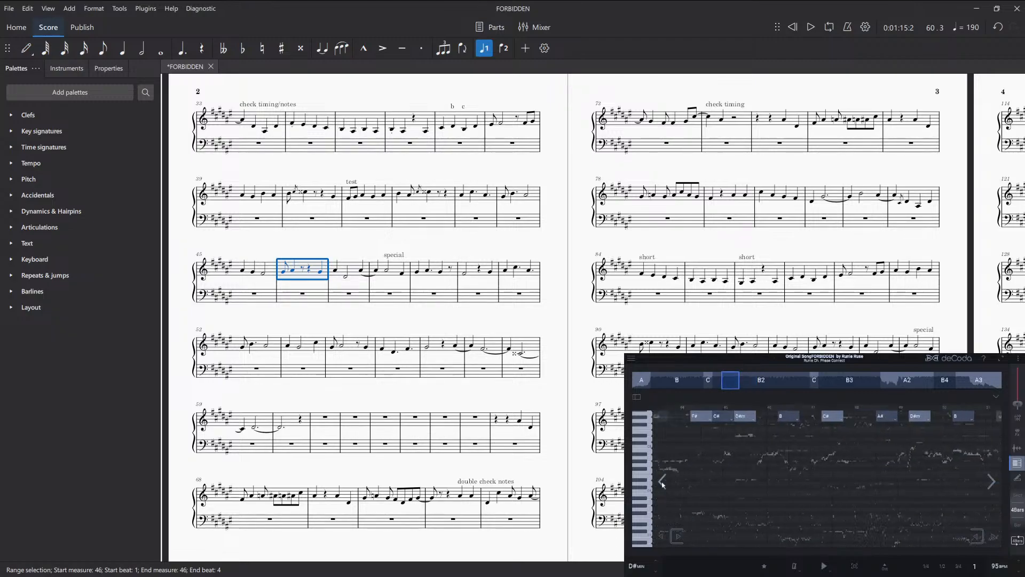
left_click(991, 482)
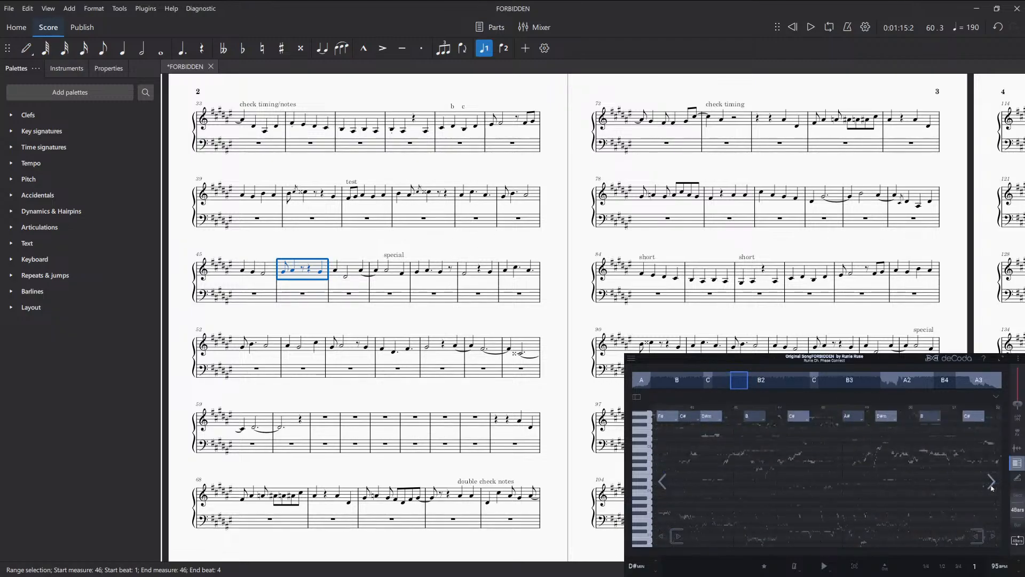
left_click(991, 482)
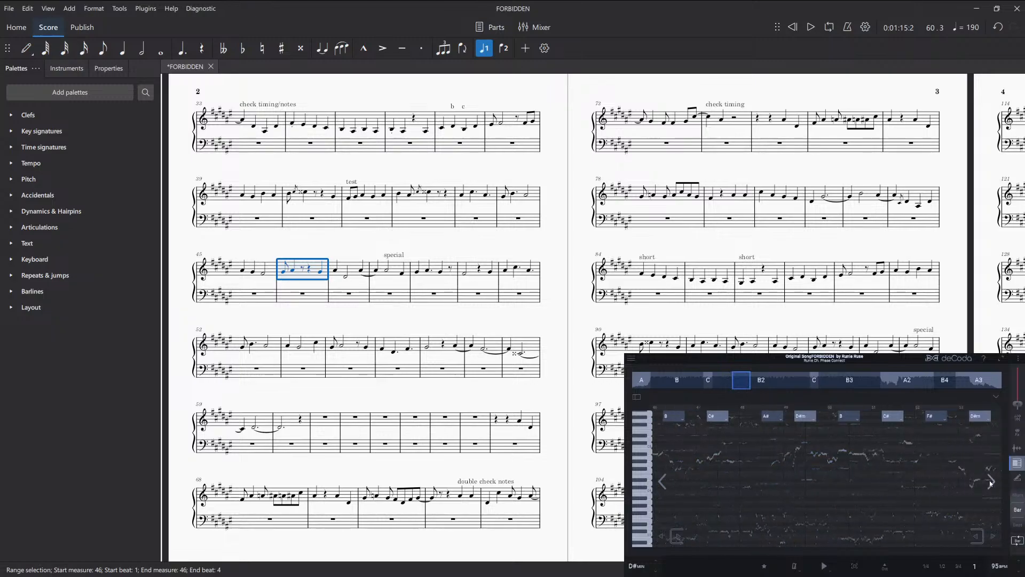
left_click(991, 482)
left_click(663, 482)
left_click(981, 538)
key("space")
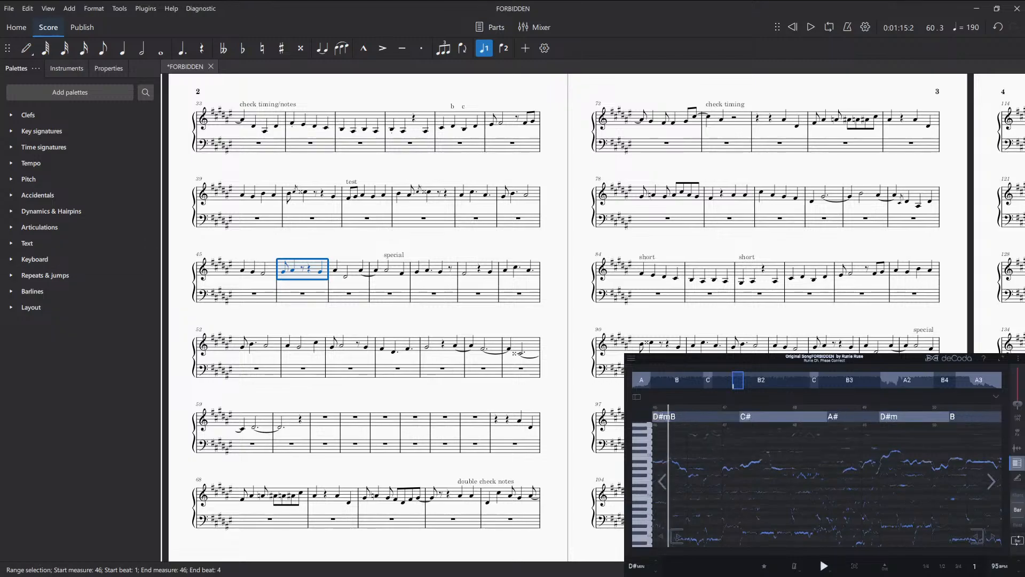
key("space")
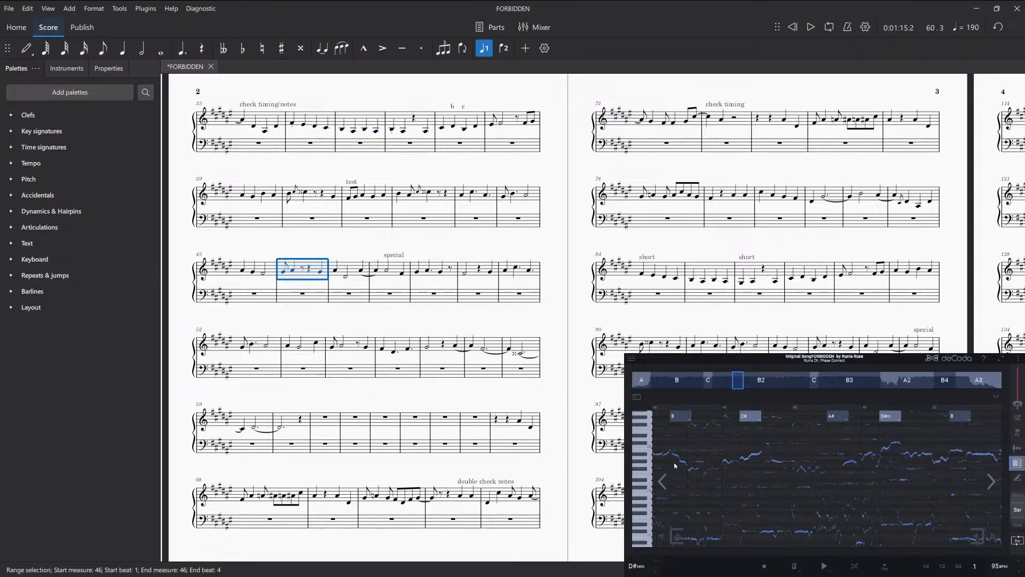
- Move the shortened deCoda loop back two bars and listen repeatedly, then move it forward four bars and play that passage
left_click(664, 482)
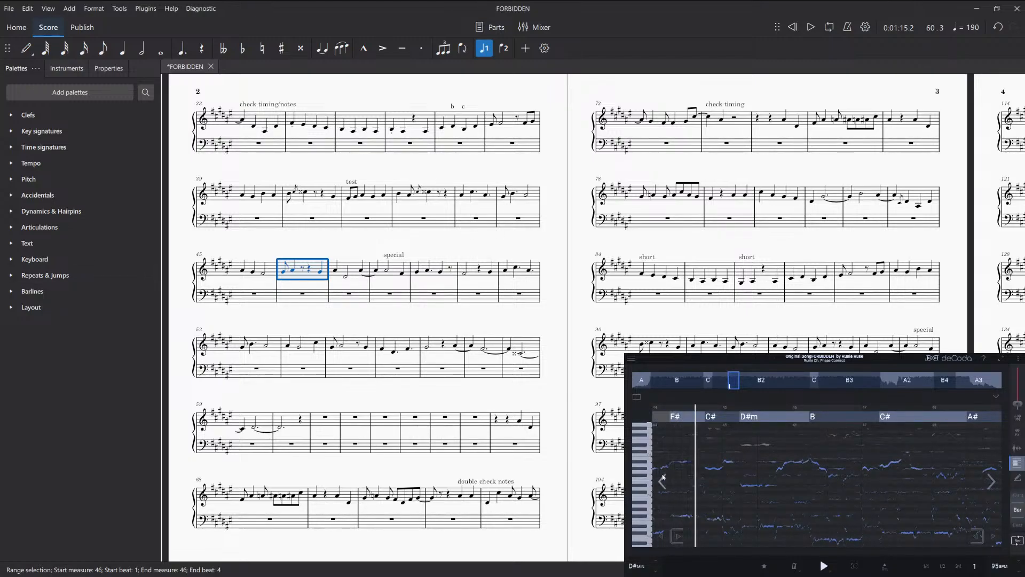
key("space")
key("space")
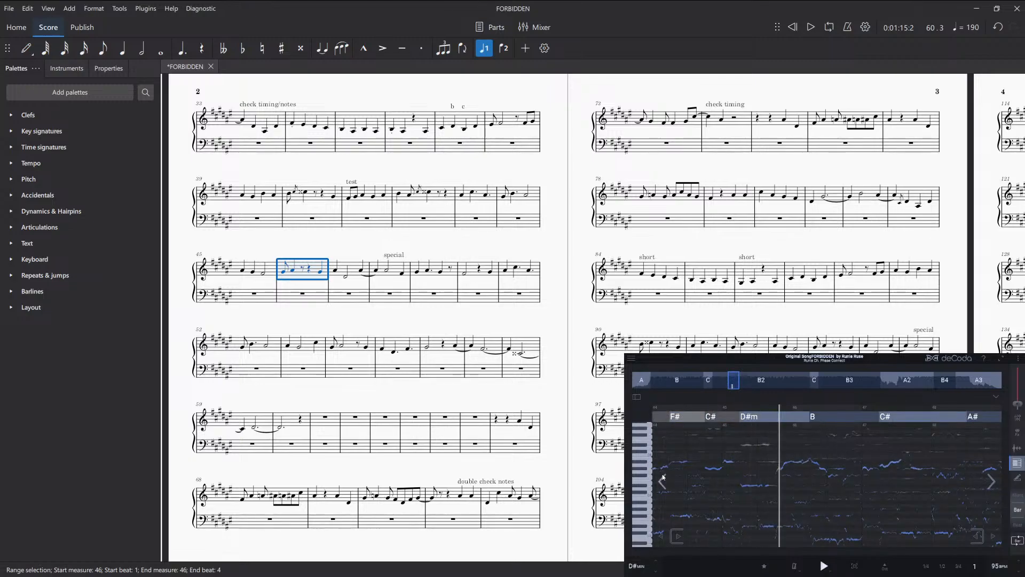
key("space")
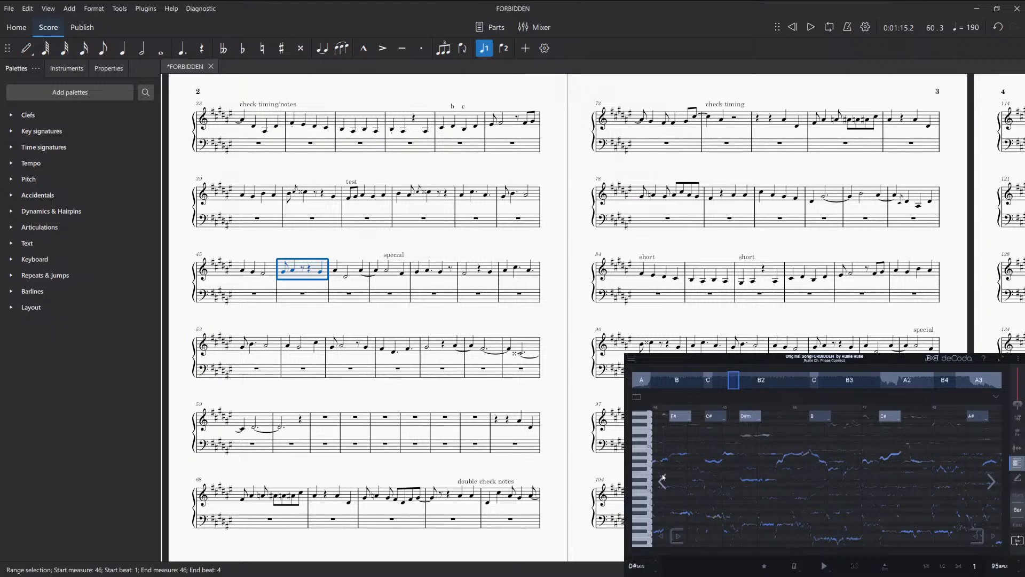
key("space")
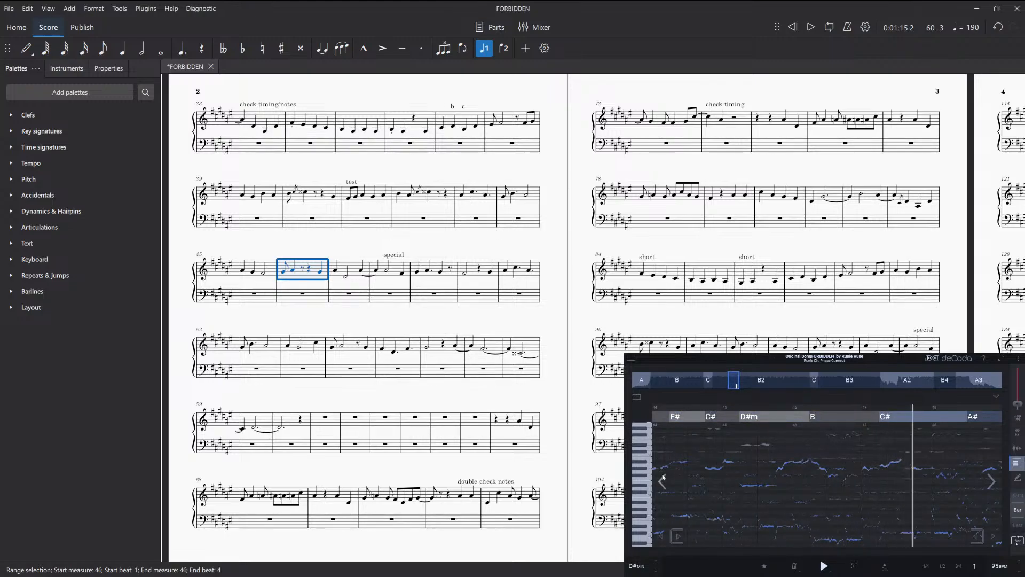
key("space")
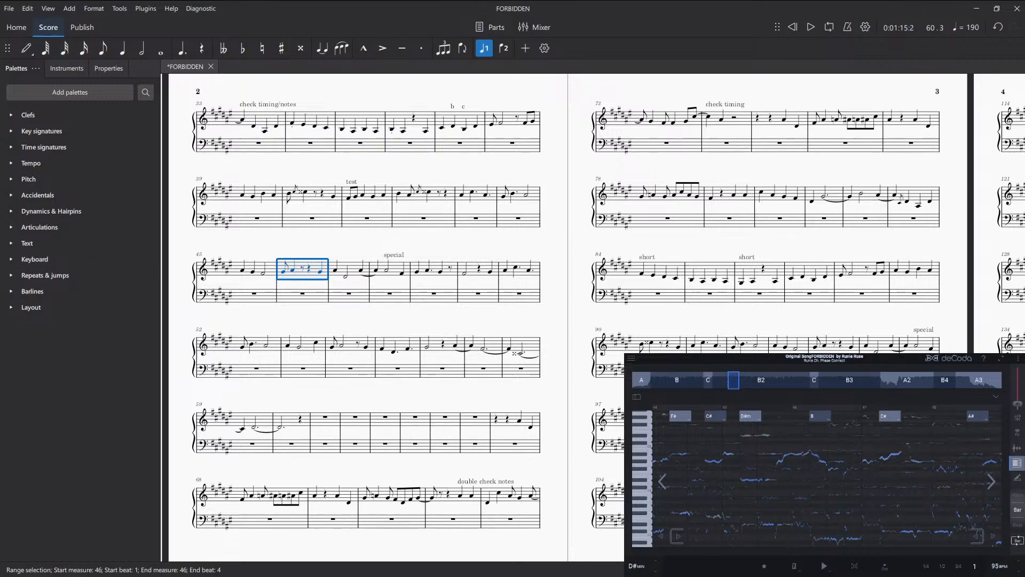
left_click(992, 482)
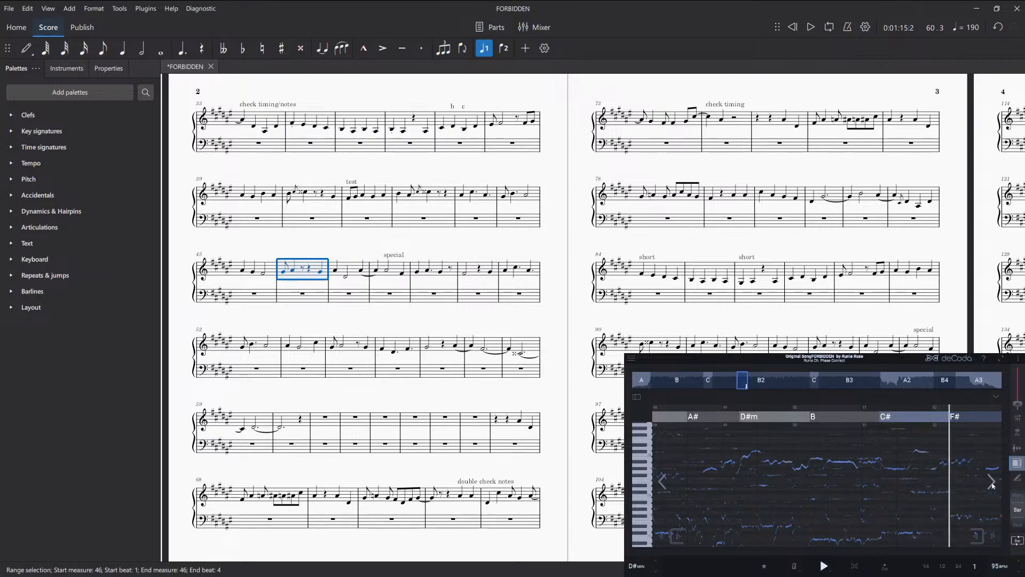
key("space")
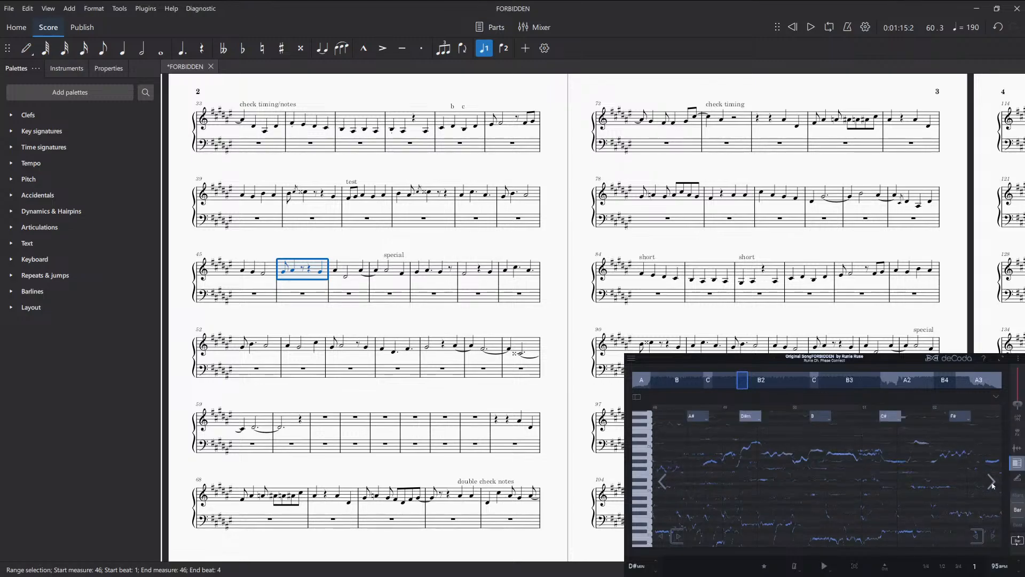
- Advance deCoda's loop four bars into section B2 and play the passage twice
left_click(989, 485)
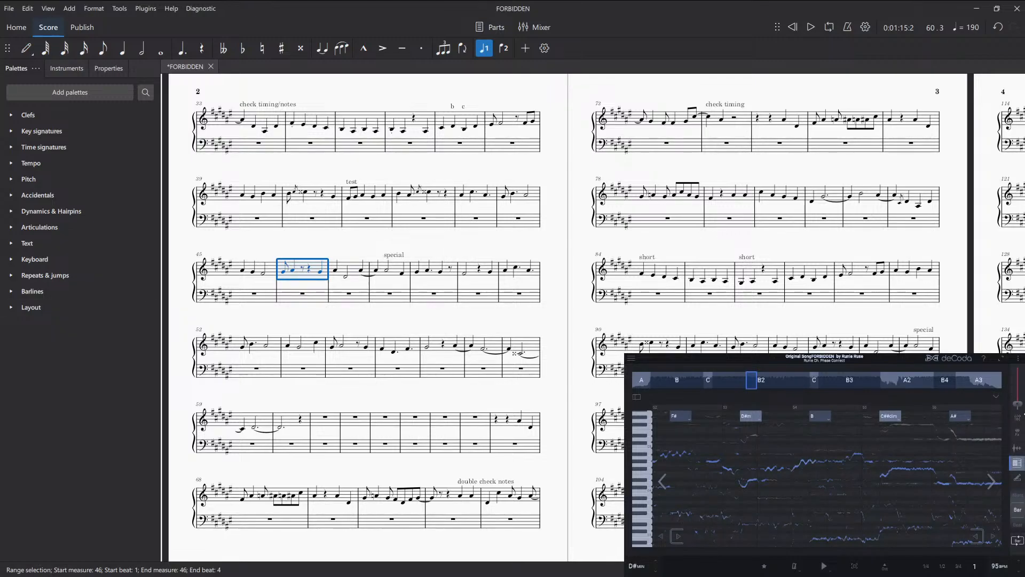
key("space")
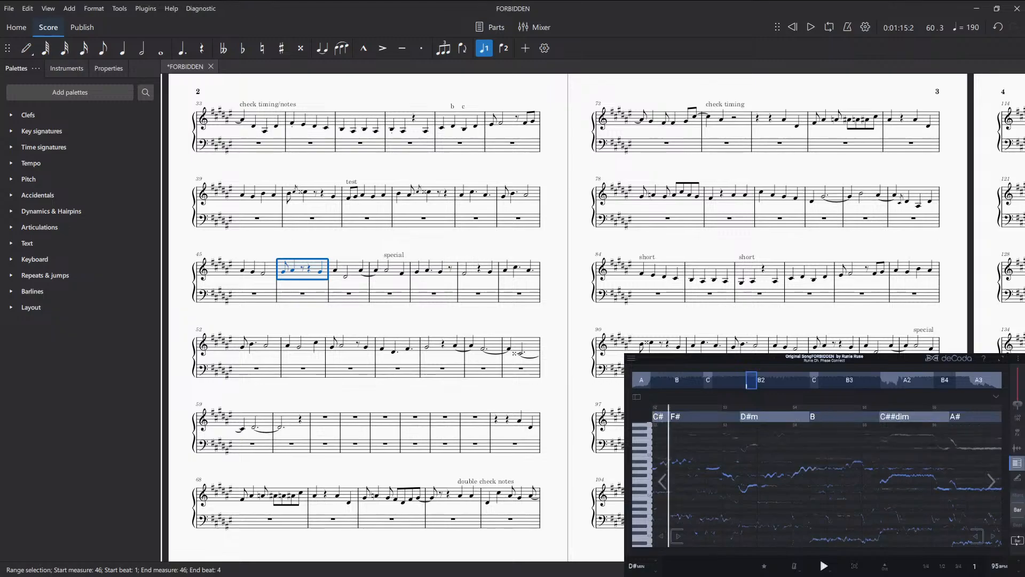
key("space")
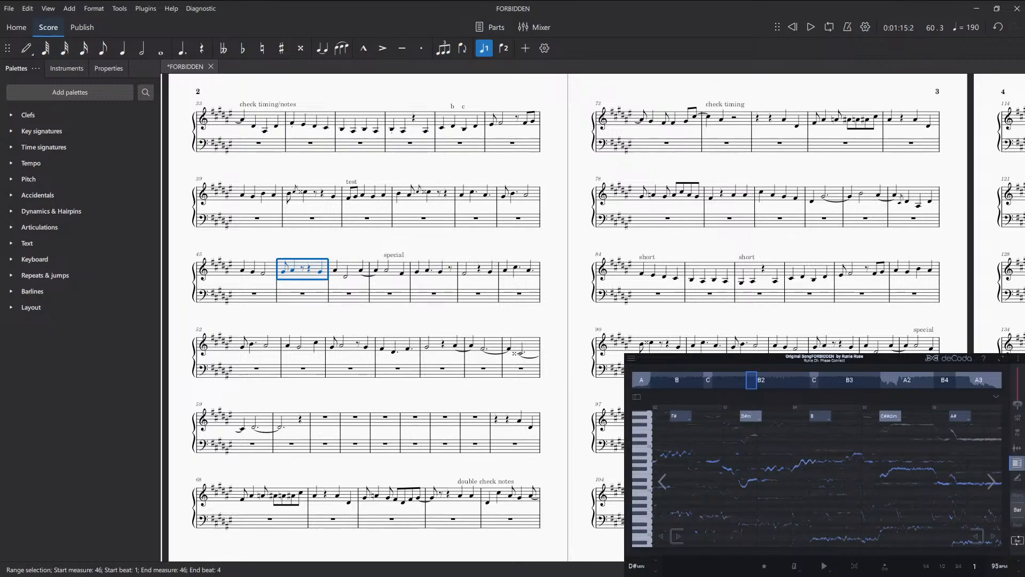
key("space")
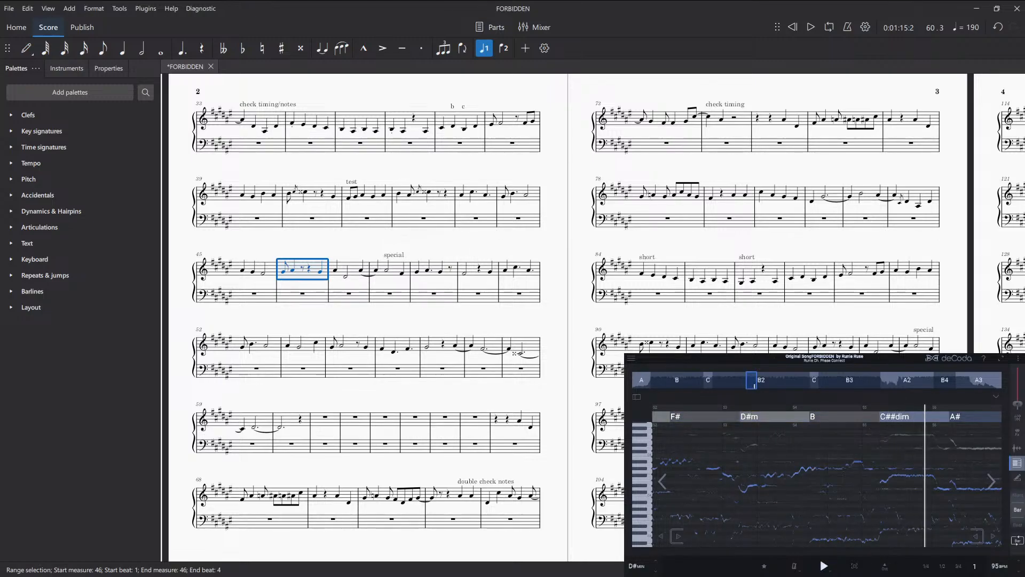
key("space")
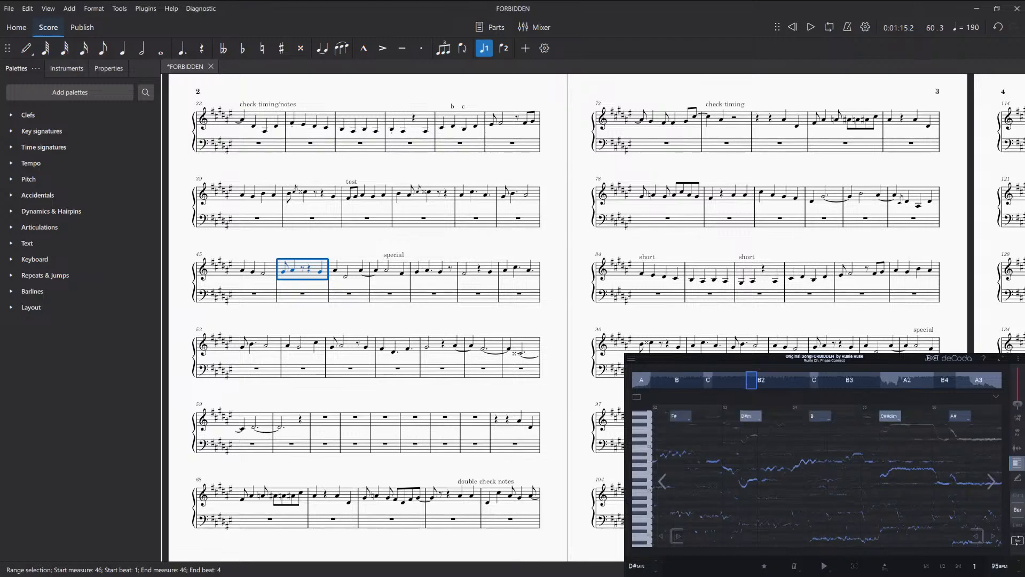
- Continue moving the deCoda loop forward through section B2, play each passage, and clear the measure selection in the score
left_click(991, 483)
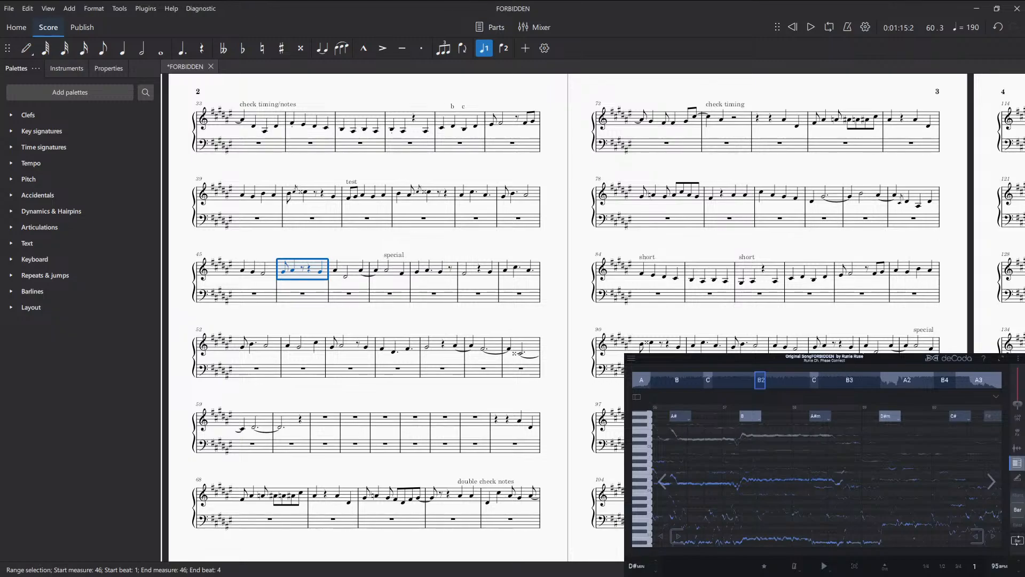
key("space")
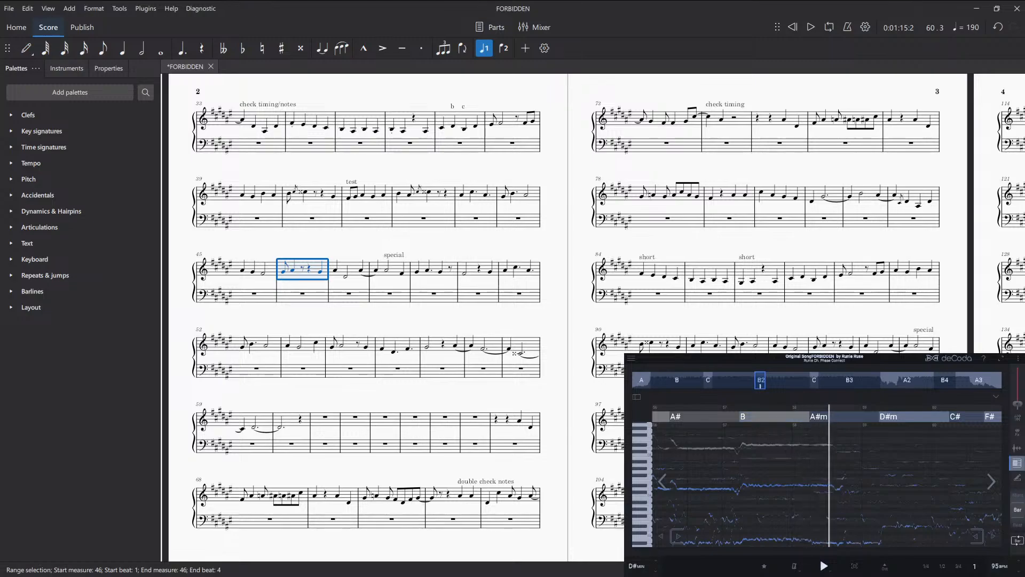
key("space")
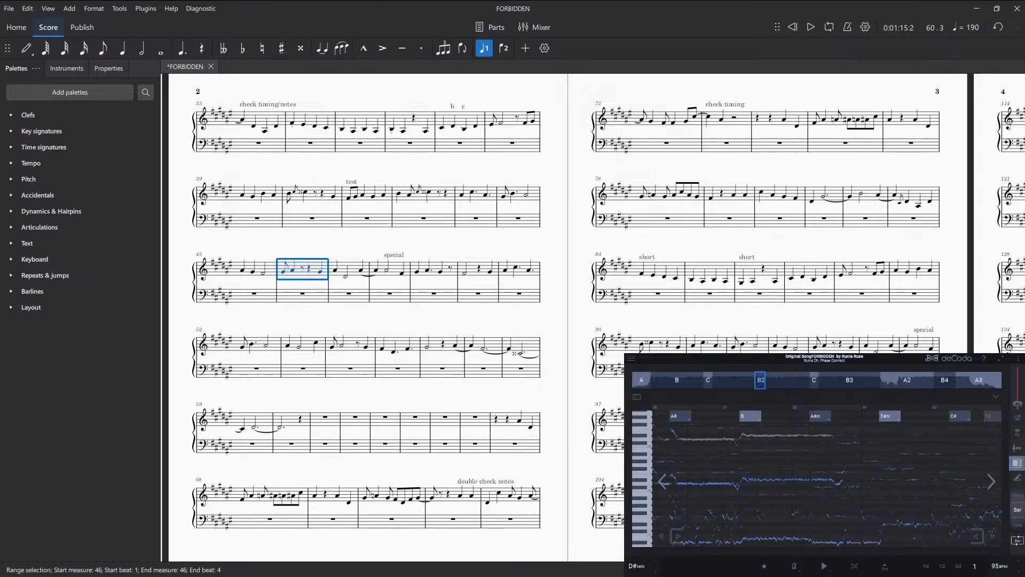
left_click(990, 482)
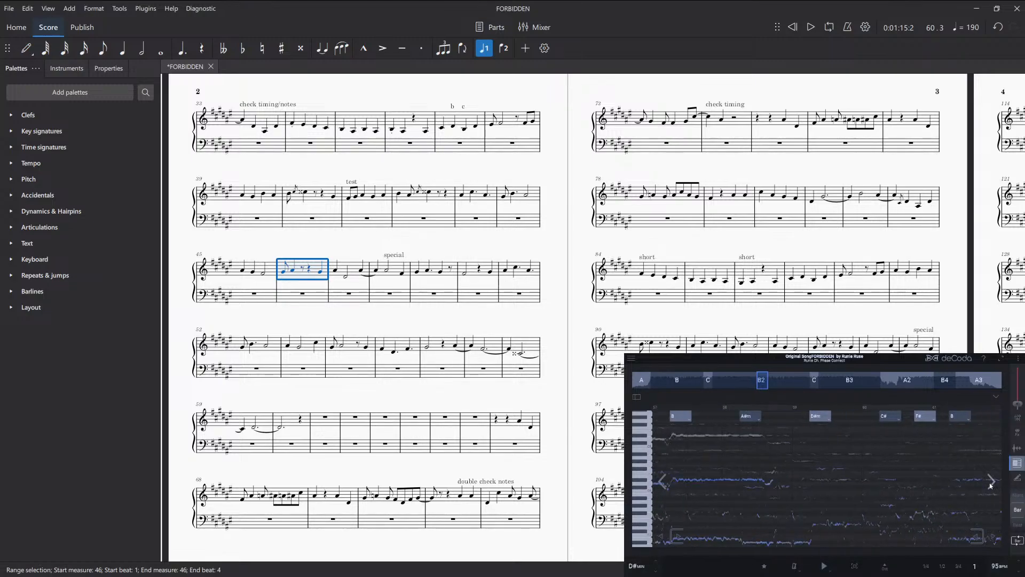
key("space")
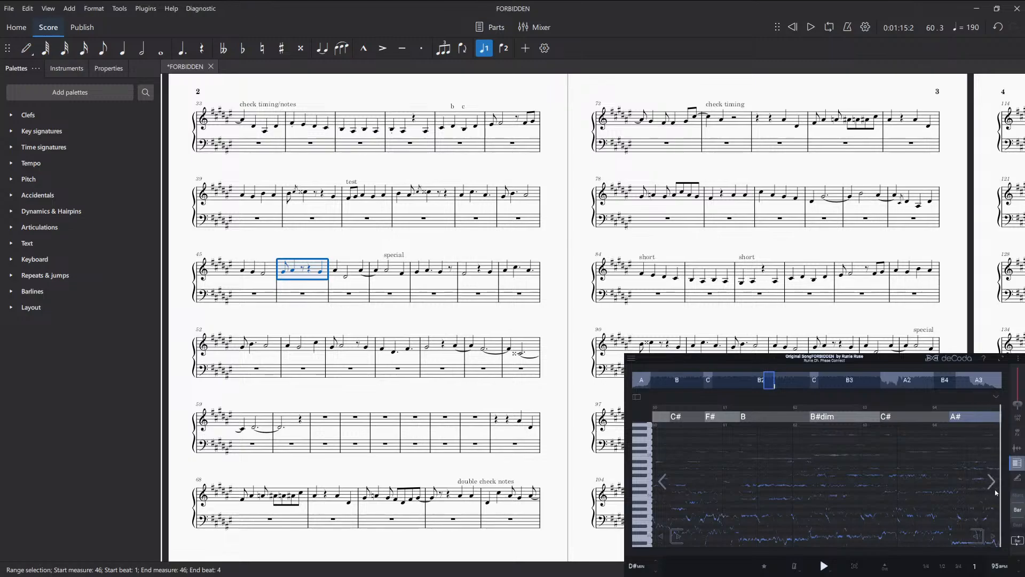
key("Escape")
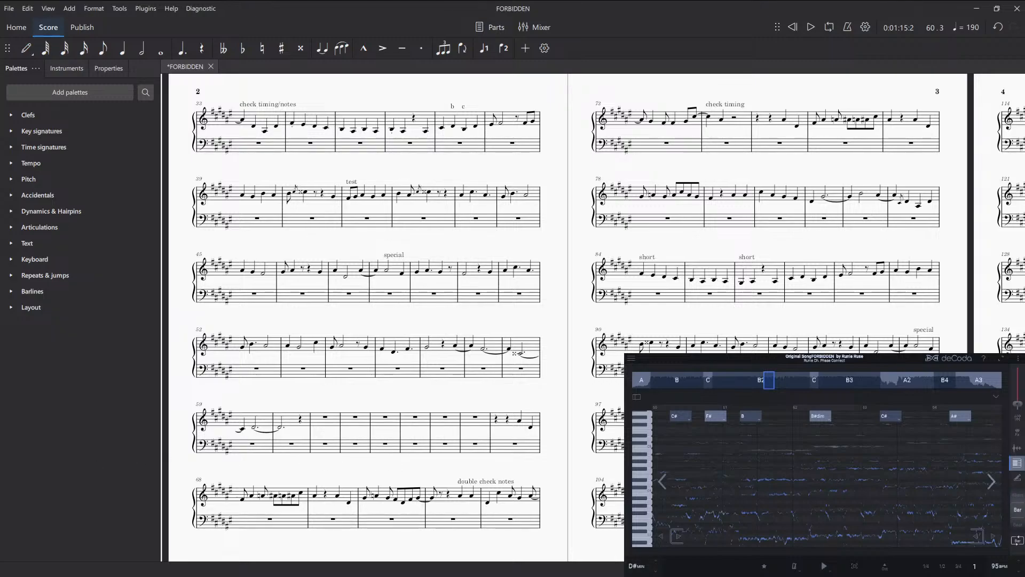
- Advance the deCoda loop through the end of section B2 to just before the following section C and play it
left_click(992, 487)
left_click(993, 487)
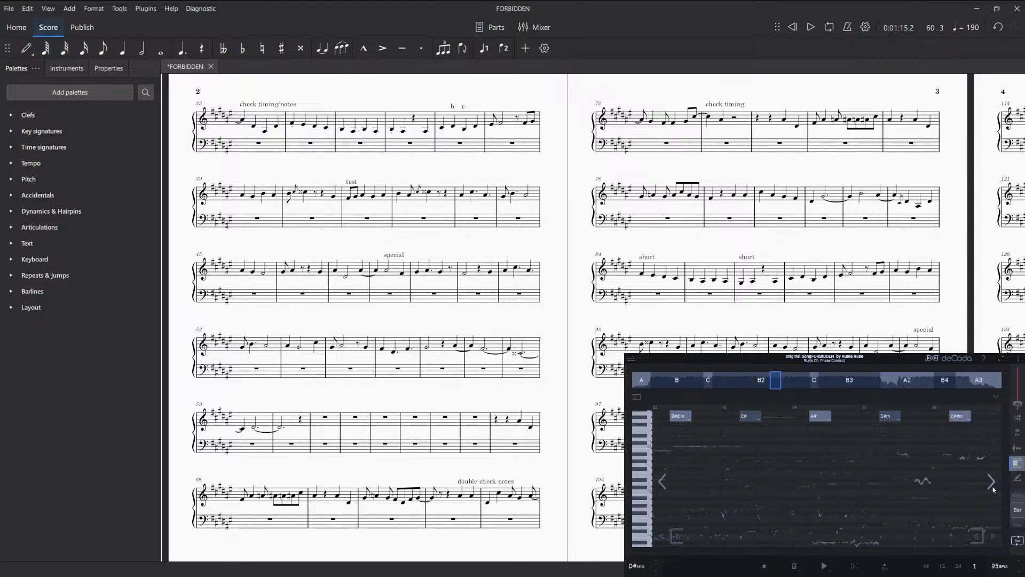
left_click(992, 487)
left_click(993, 487)
left_click(993, 483)
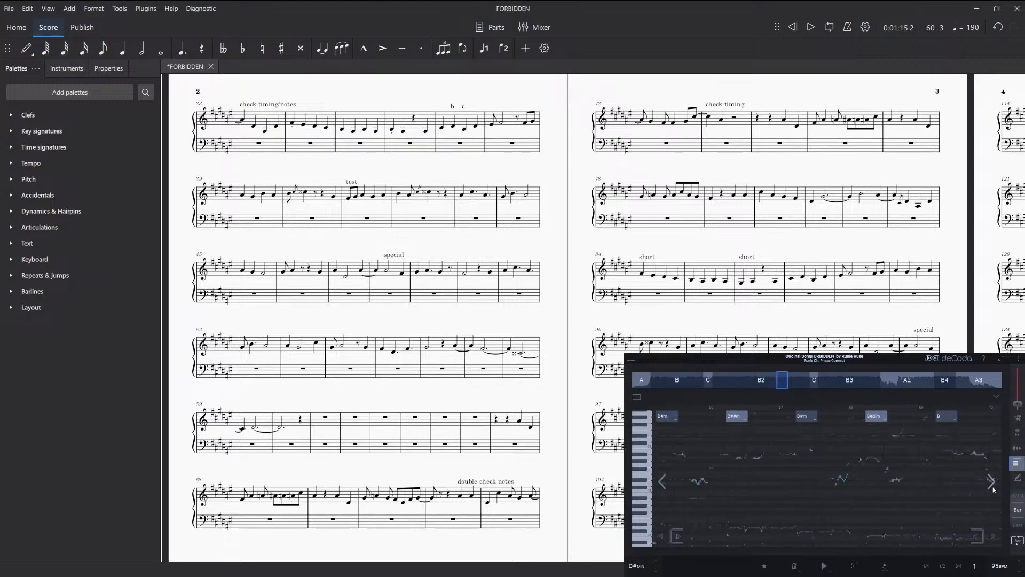
left_click(992, 484)
left_click(992, 484)
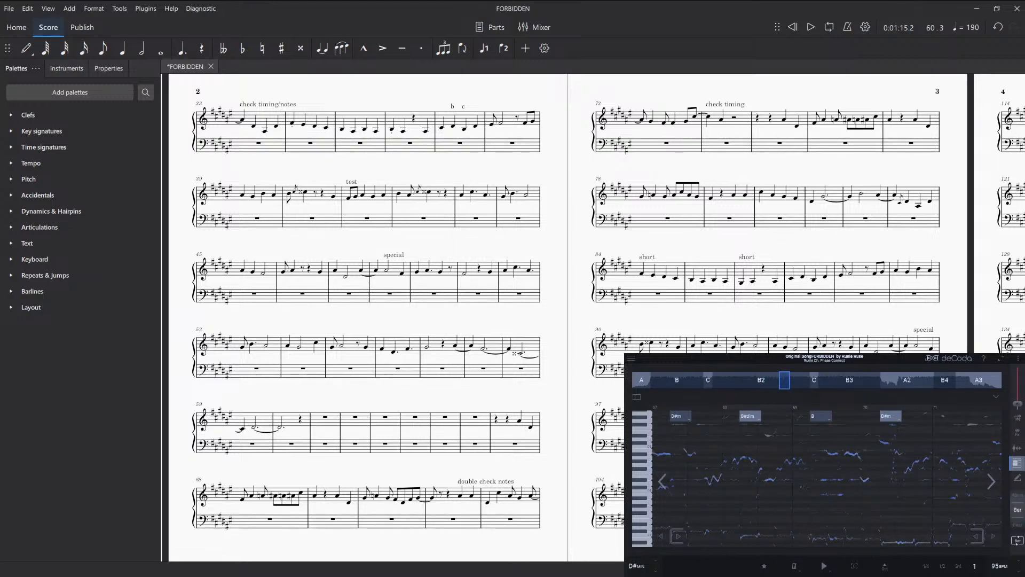
key("space")
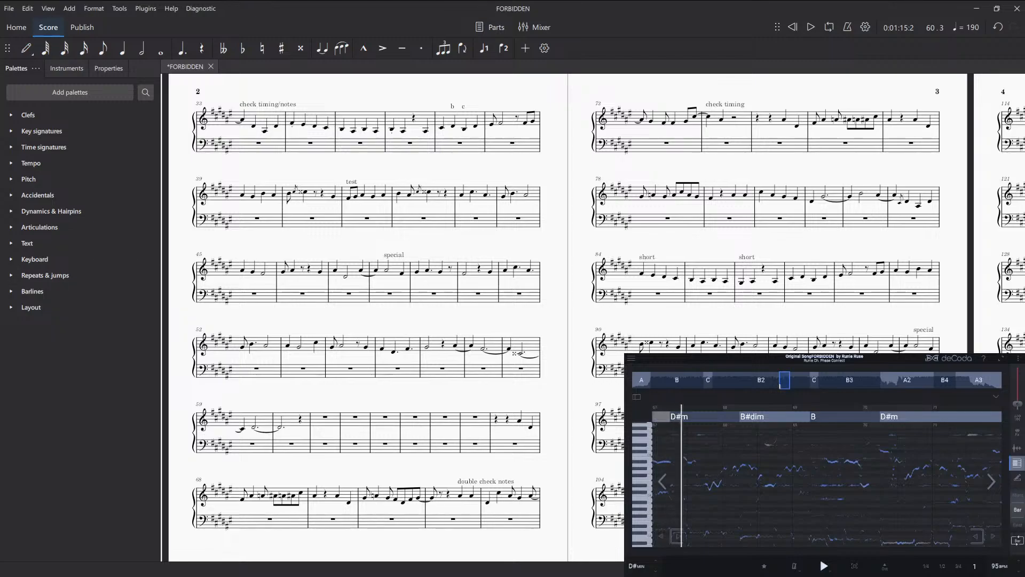
key("space")
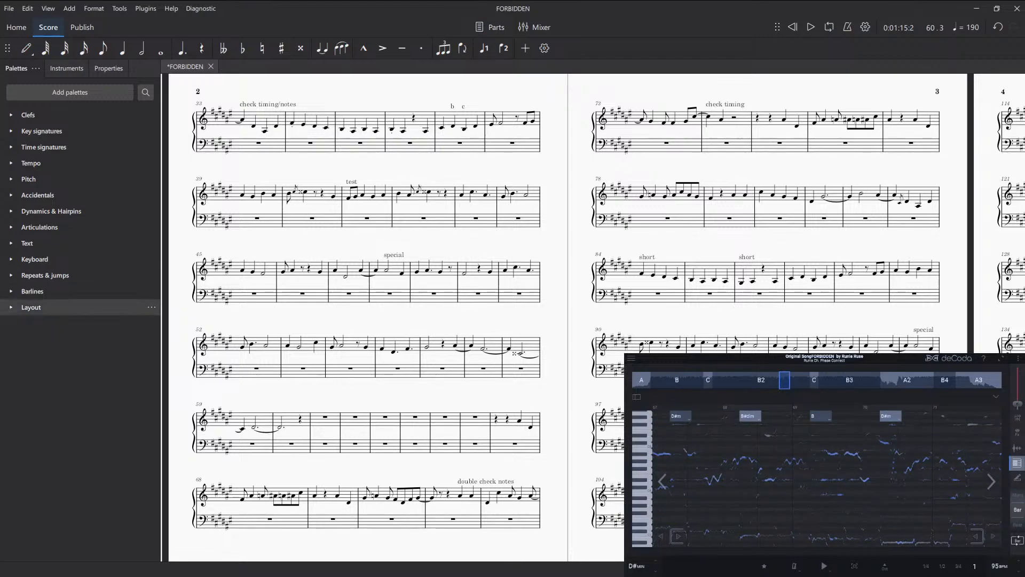
- Move the deCoda loop back two bars near the end of section B2 and listen to that passage repeatedly
key("space")
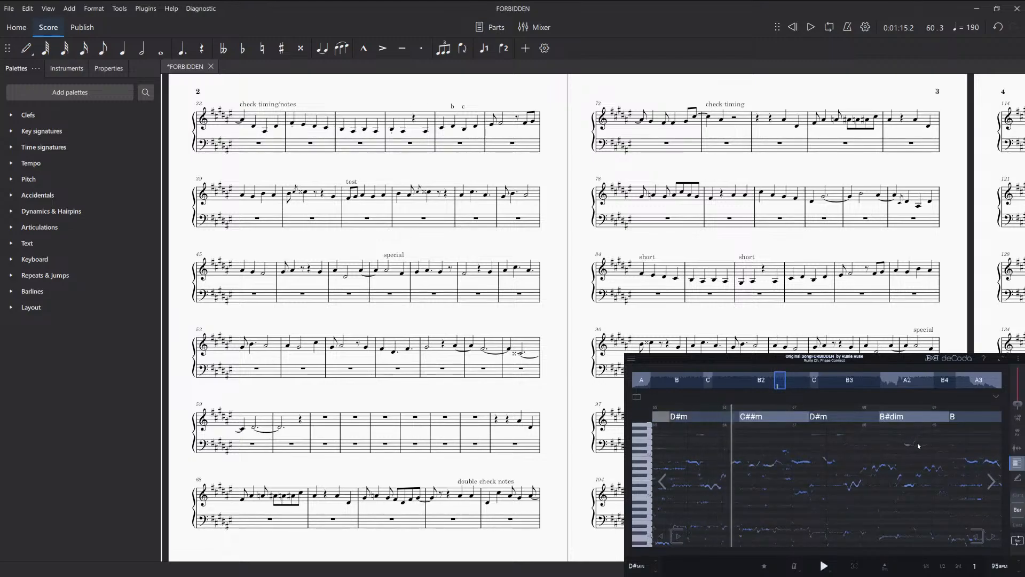
key("space")
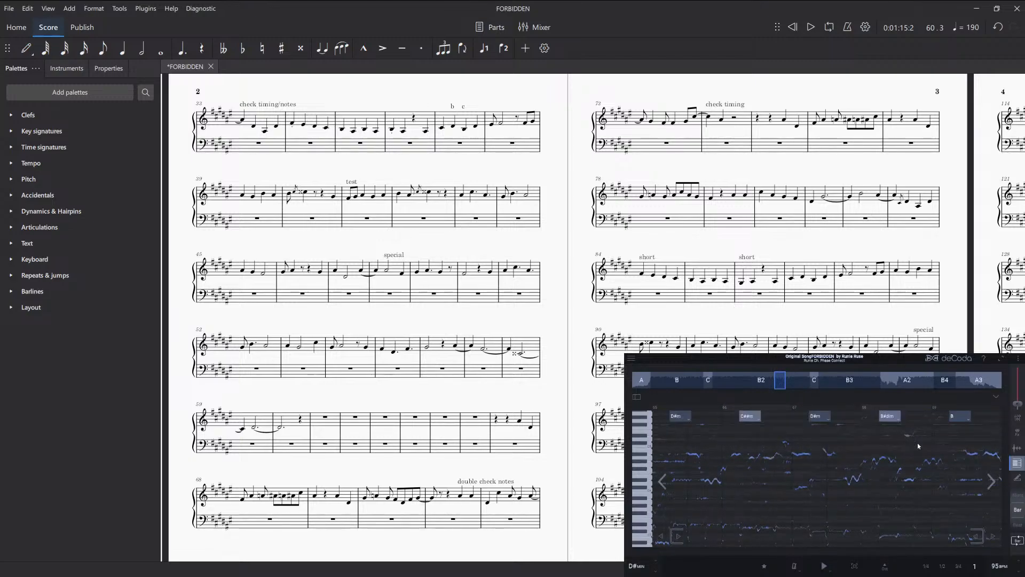
key("space")
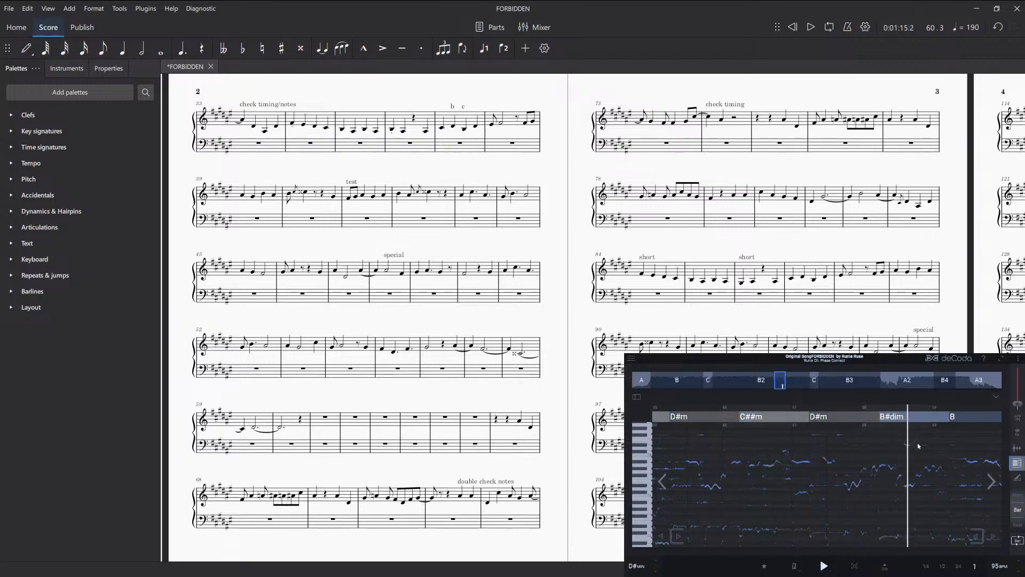
key("space")
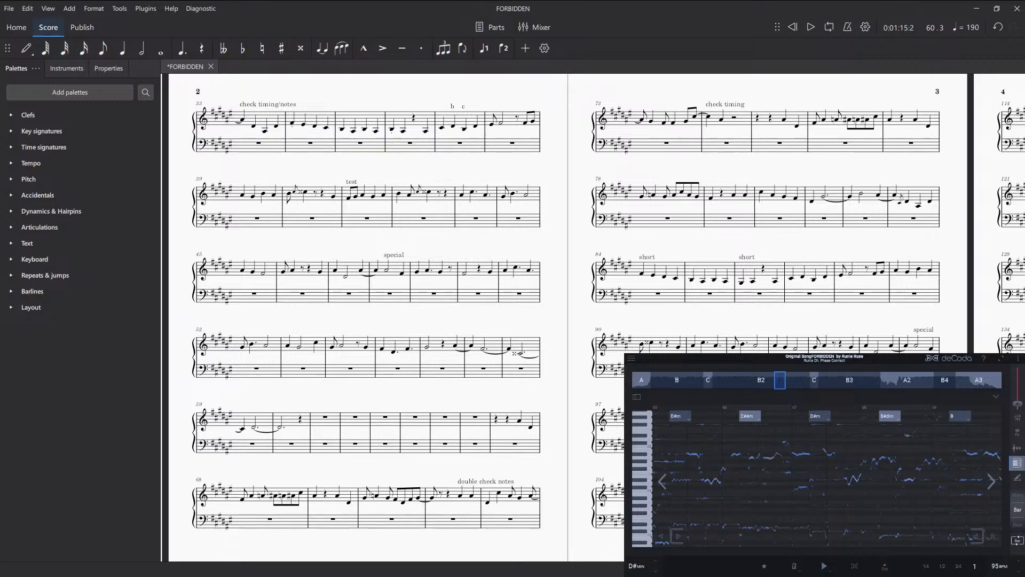
key("space")
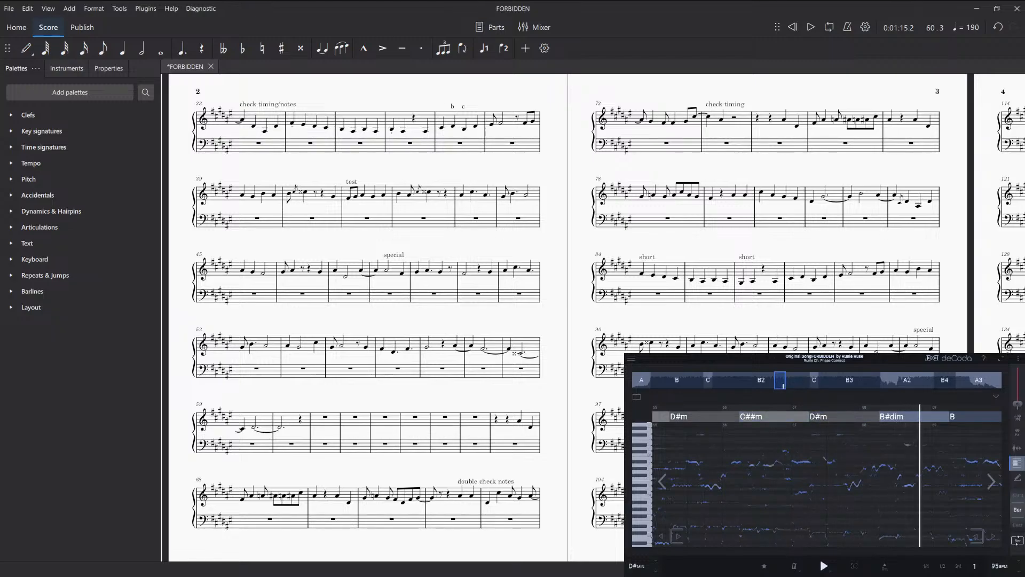
key("space")
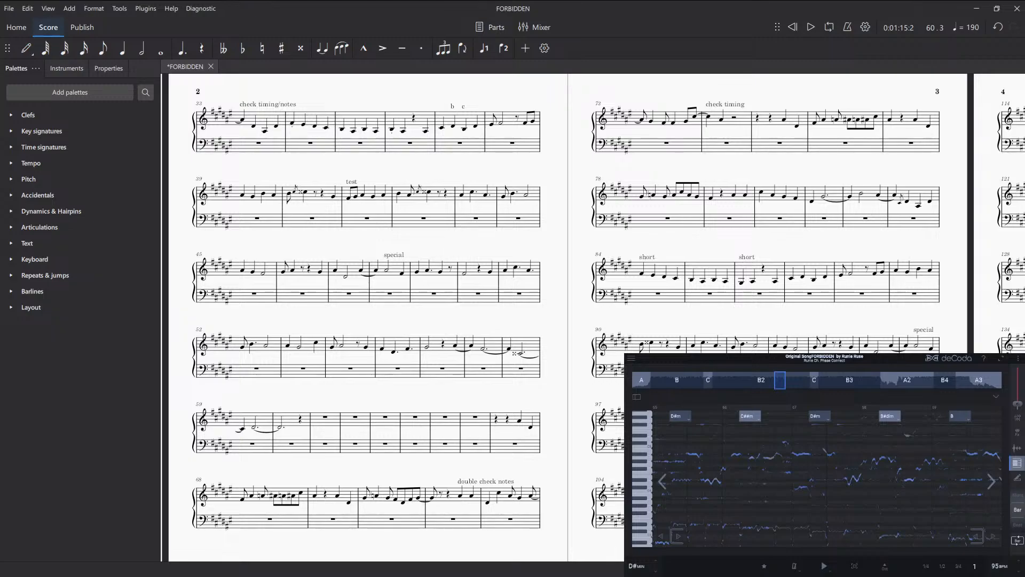
- Select measure 70 in the score's treble staff and move the deCoda loop forward two bars
left_click(394, 498)
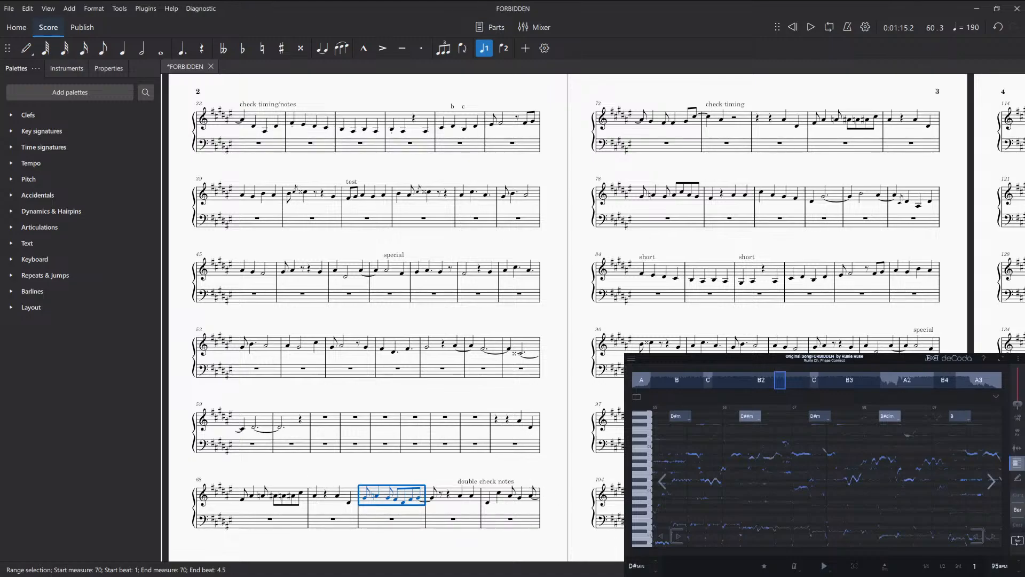
left_click(994, 485)
left_click(994, 486)
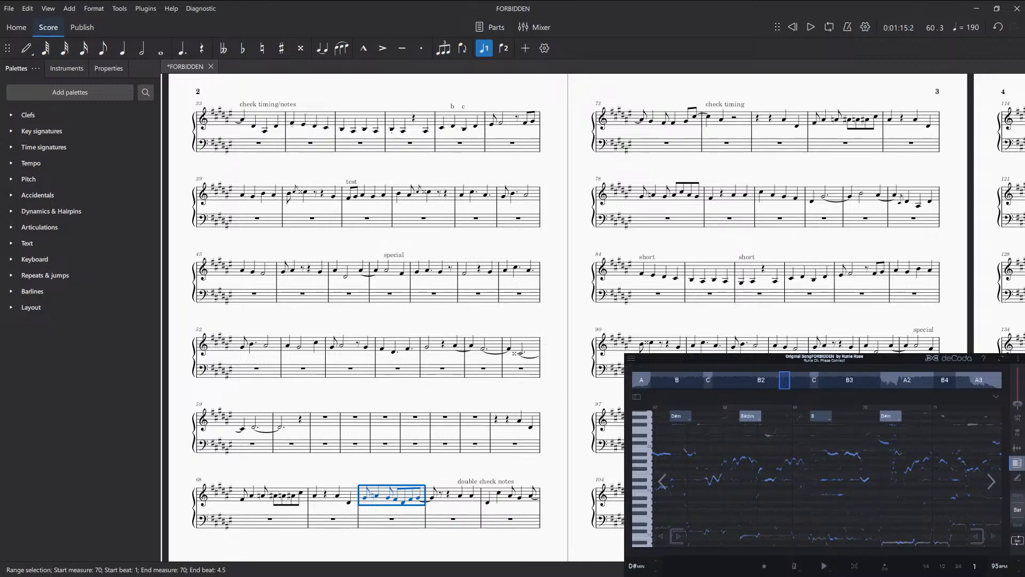
- Clear the contents of treble measures 41 and 42, including the "test" annotation
left_click(370, 199)
left_click(434, 199, "shift")
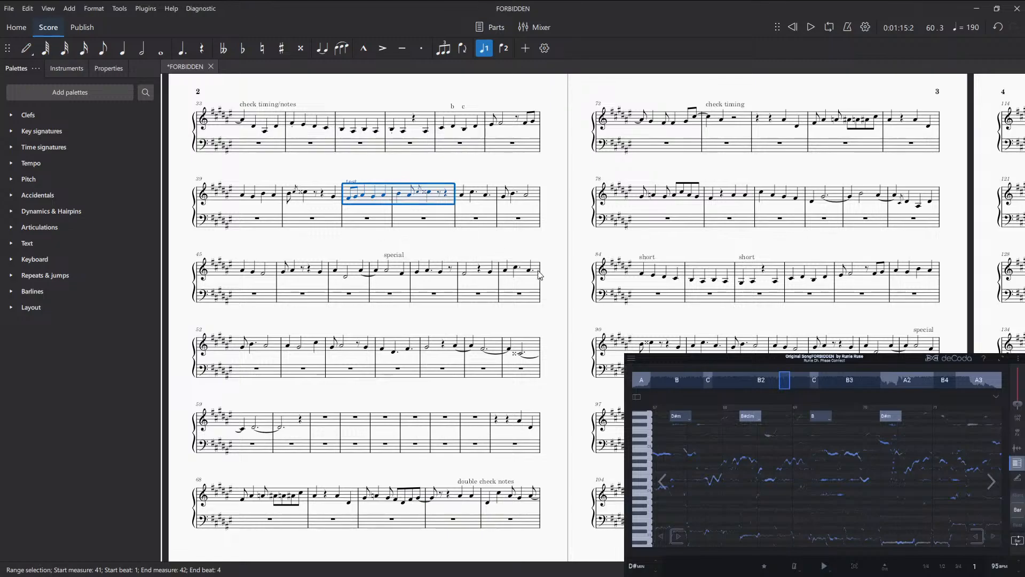
key("Delete")
- Select the score's final measure on page 5 and undo the last two edits
left_click_drag(566, 296, 179, 281)
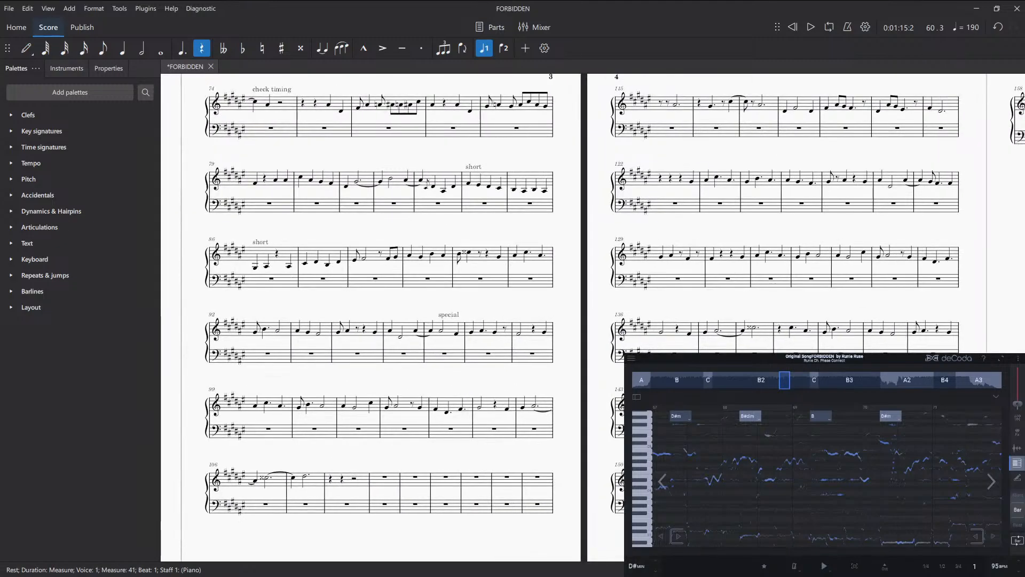
left_click_drag(785, 447, 346, 396)
left_click_drag(876, 214, 675, 440)
left_click_drag(469, 436, 468, 486)
left_click(697, 324)
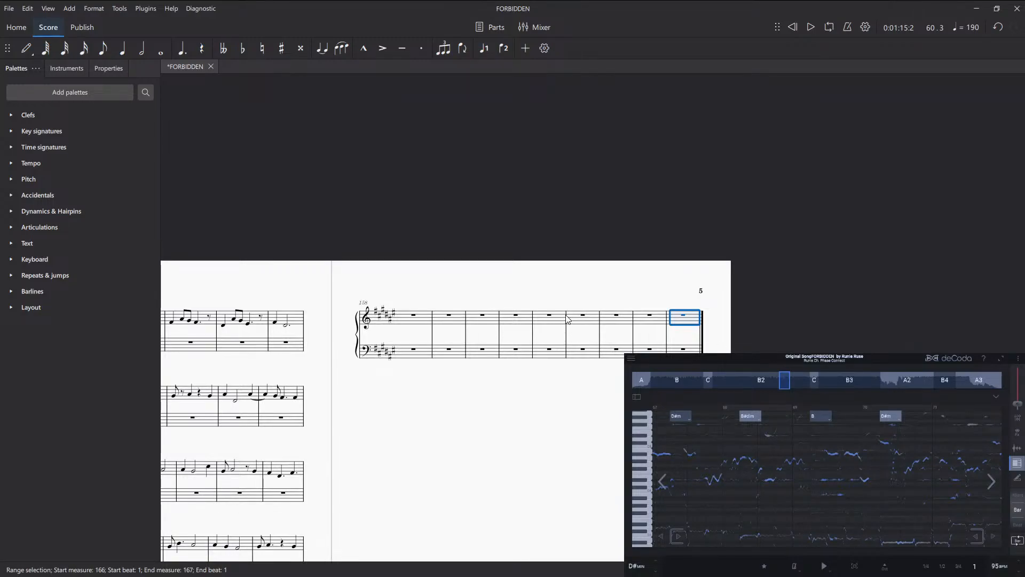
key("ctrl+z")
key("ctrl+z")
- Remove the empty measures 41 and 42 entirely so the following music moves up
left_click_drag(462, 521, 925, 327)
mouse_move(406, 299)
left_mouse_down()
mouse_move(628, 311)
mouse_move(822, 336)
mouse_move(646, 319)
mouse_move(549, 279)
mouse_move(649, 321)
left_mouse_up()
left_click(465, 256)
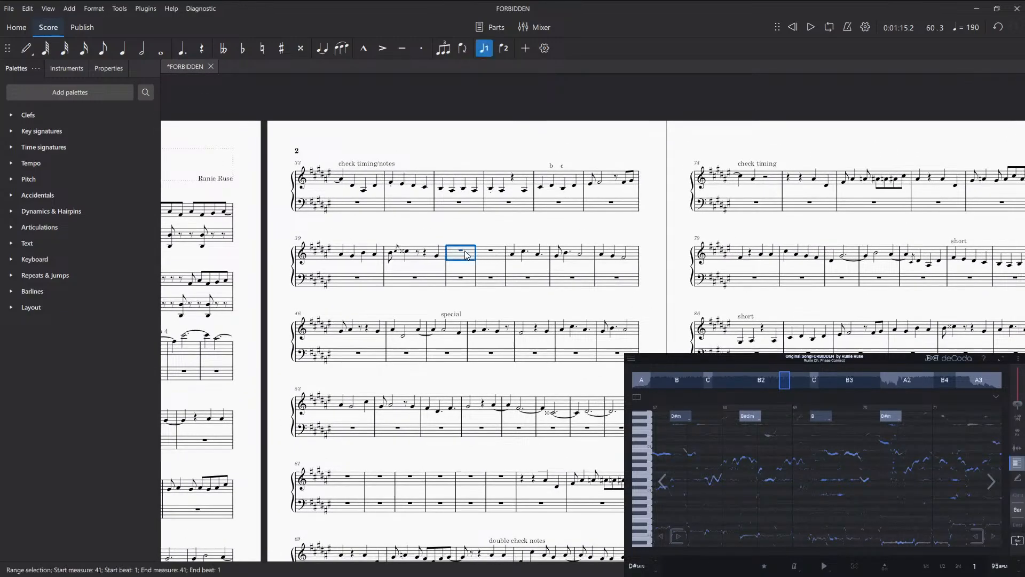
left_click(488, 260, "shift")
key("ctrl+Delete")
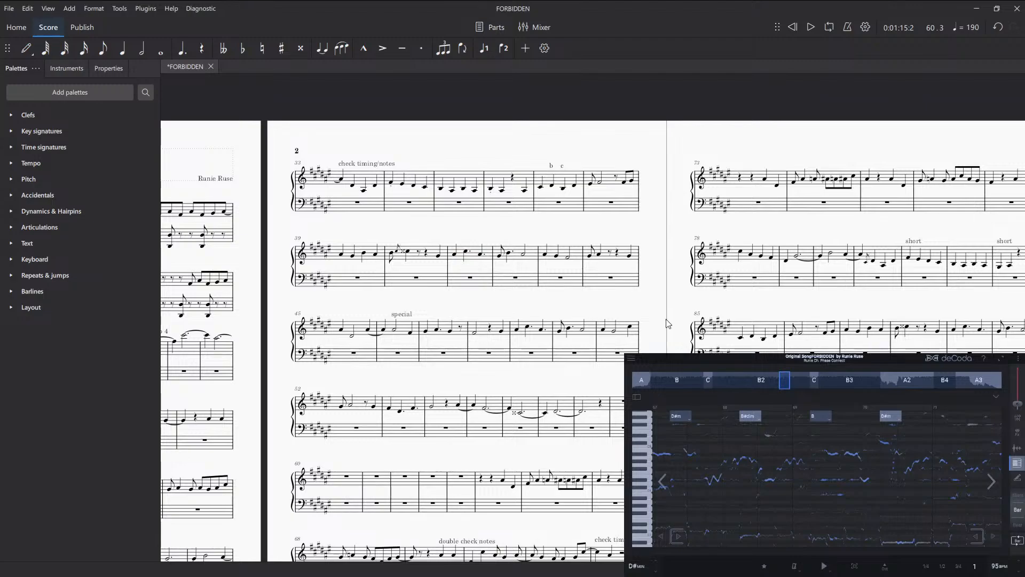
- Review page 2 after the measure removal, select treble measure 68, and play the current deCoda loop for comparison
left_click_drag(471, 286, 477, 262)
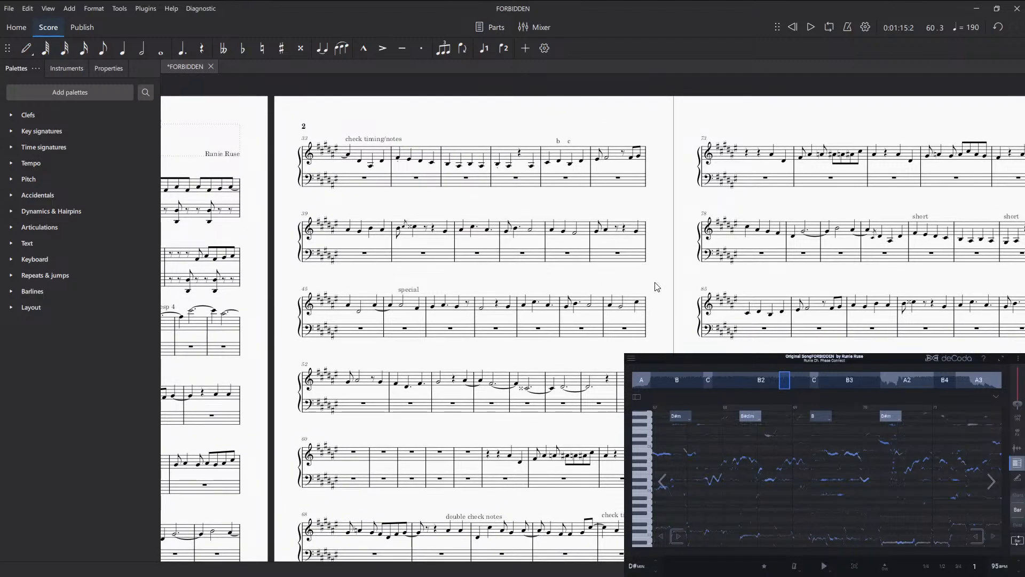
left_click_drag(863, 269, 808, 298)
left_click_drag(516, 366, 504, 279)
scroll(374, 414, "down", 2)
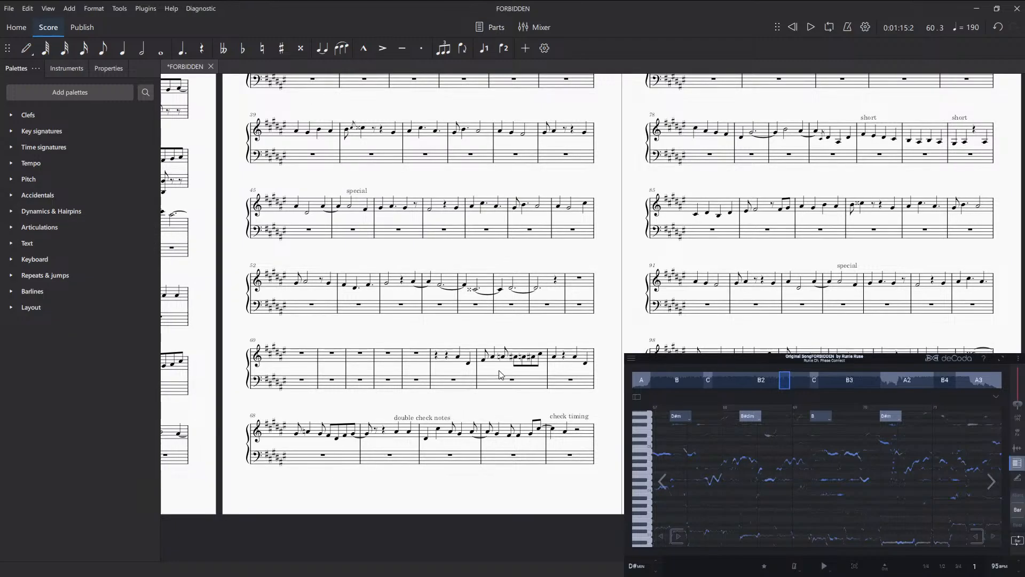
scroll(501, 406, "up", 3)
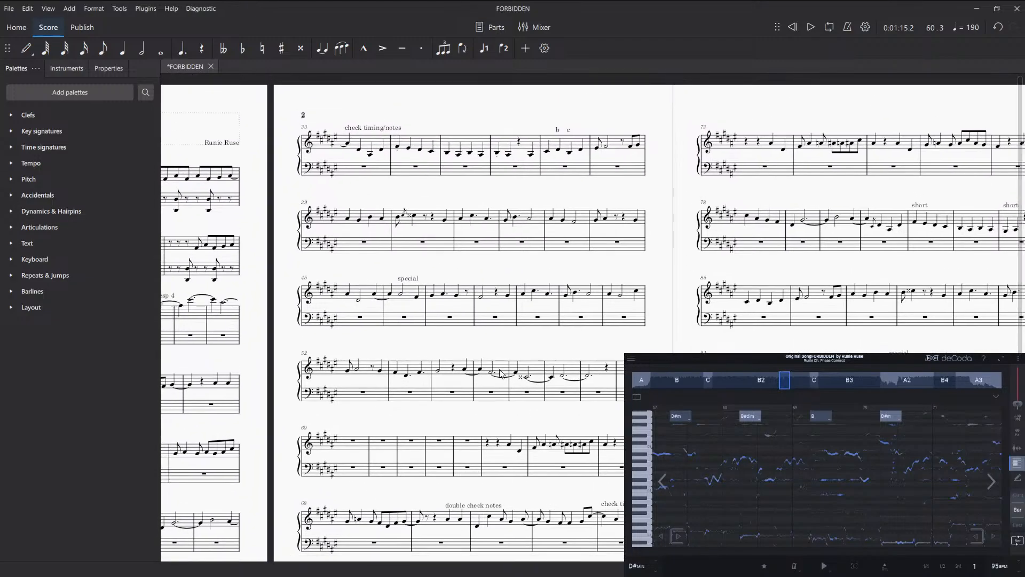
scroll(462, 357, "down", 3)
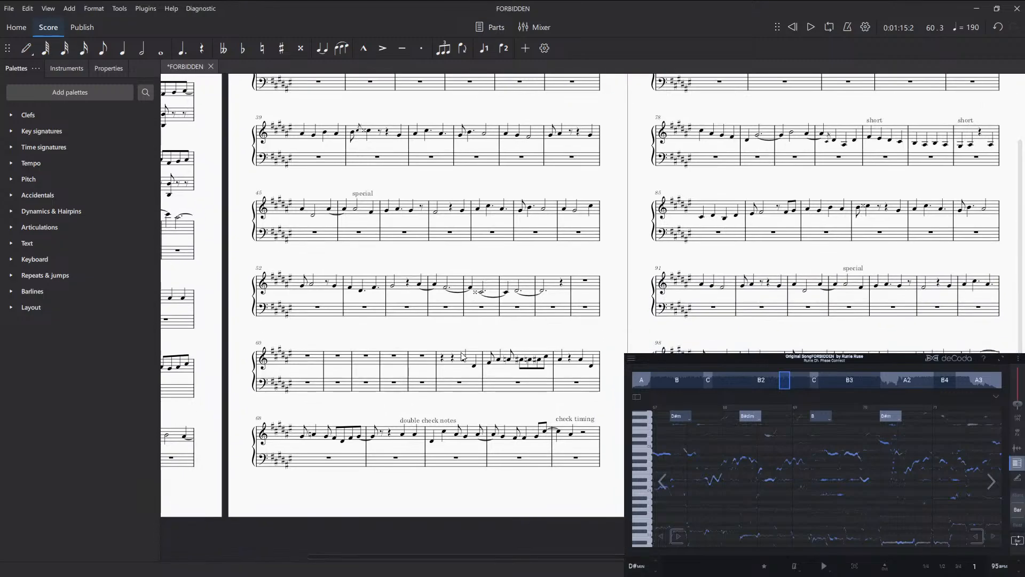
left_click(297, 437)
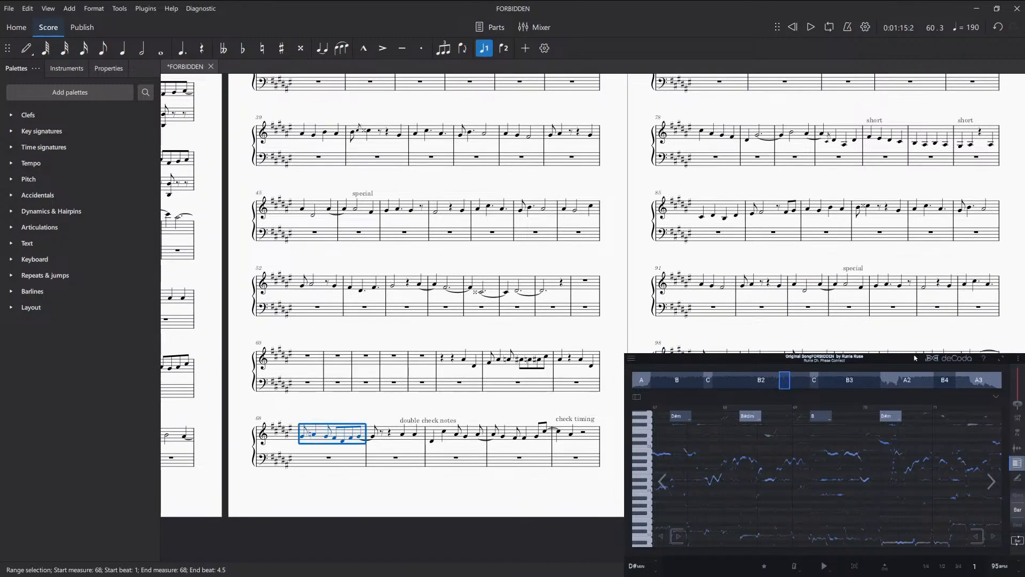
key("space")
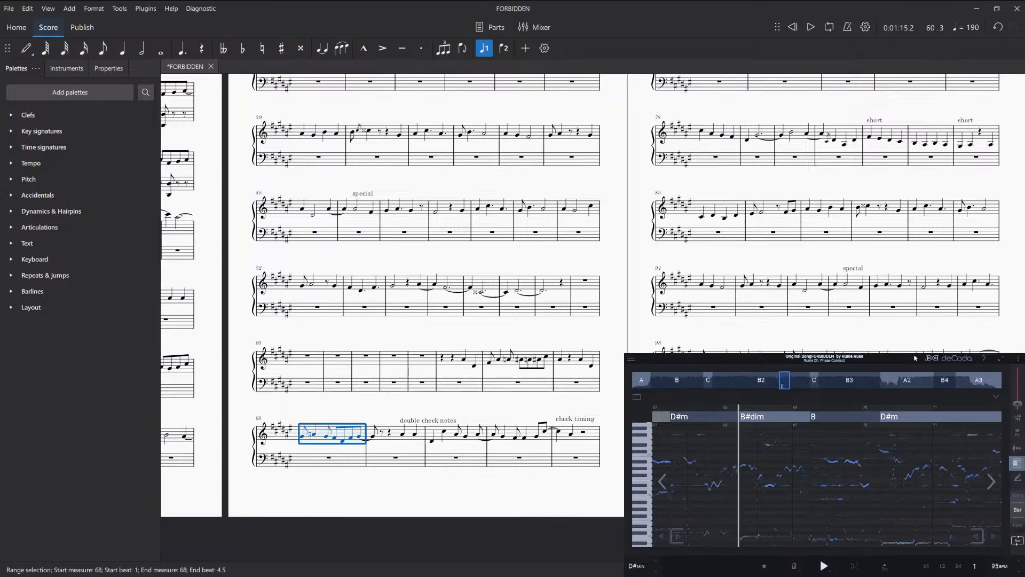
- Play the current deCoda loop, move the loop forward one position, and play that passage against the last system of page 2
key("space")
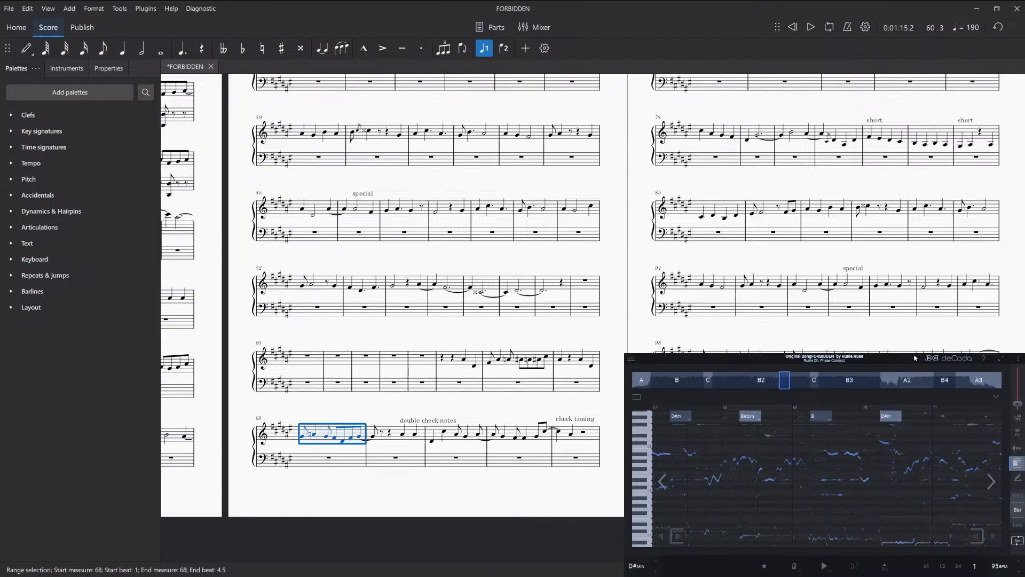
key("space")
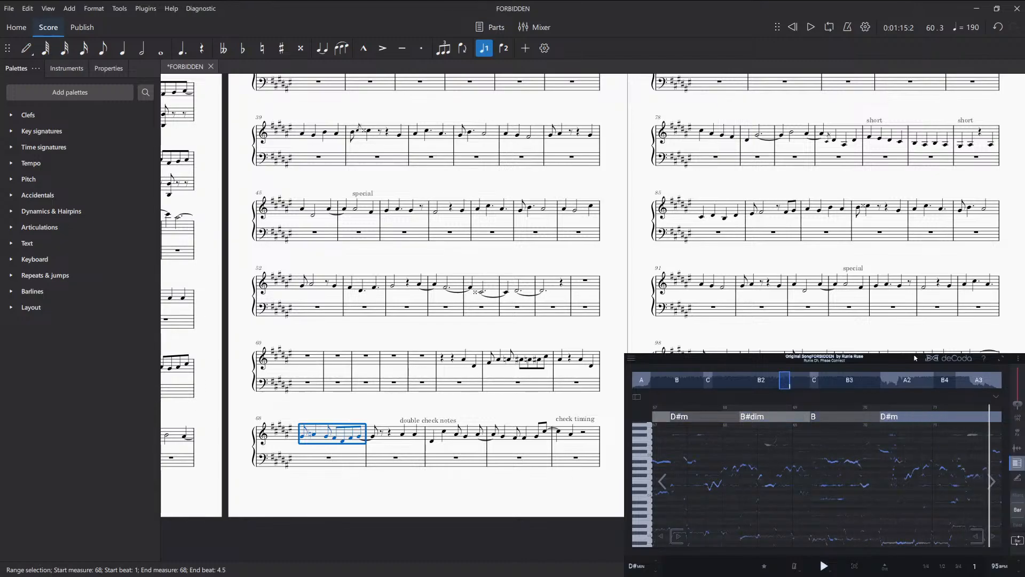
key("space")
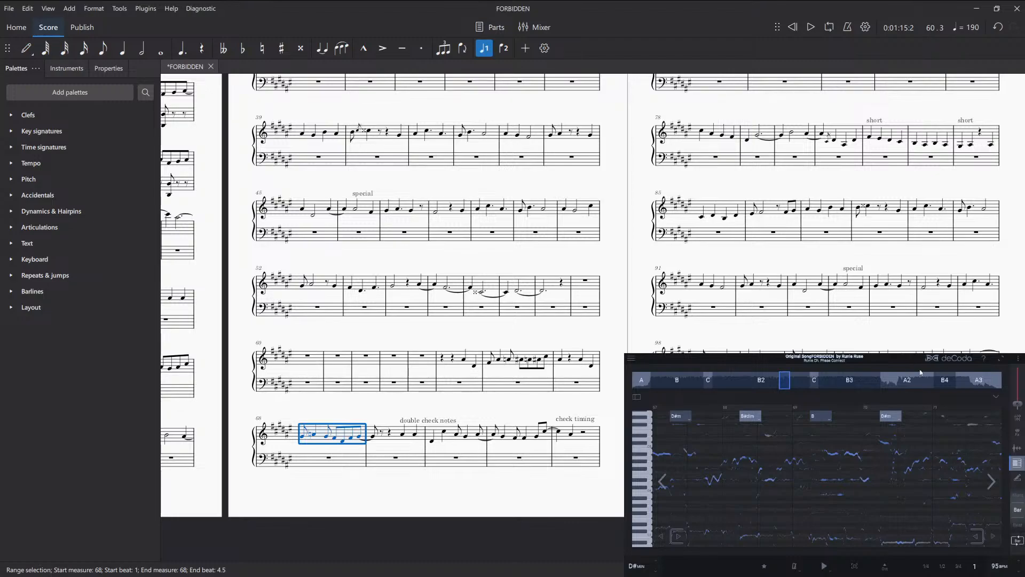
left_click(995, 483)
key("space")
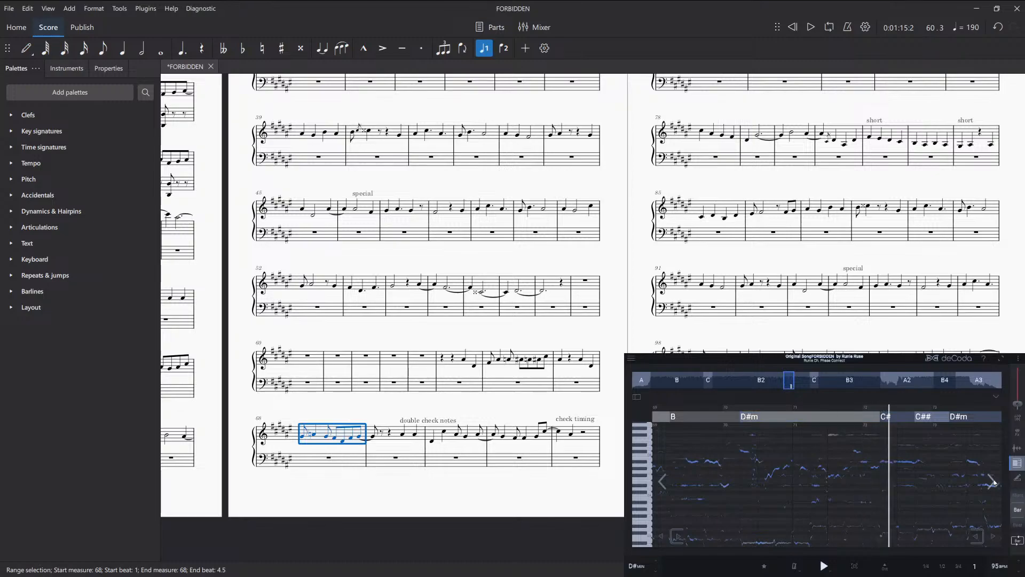
key("space")
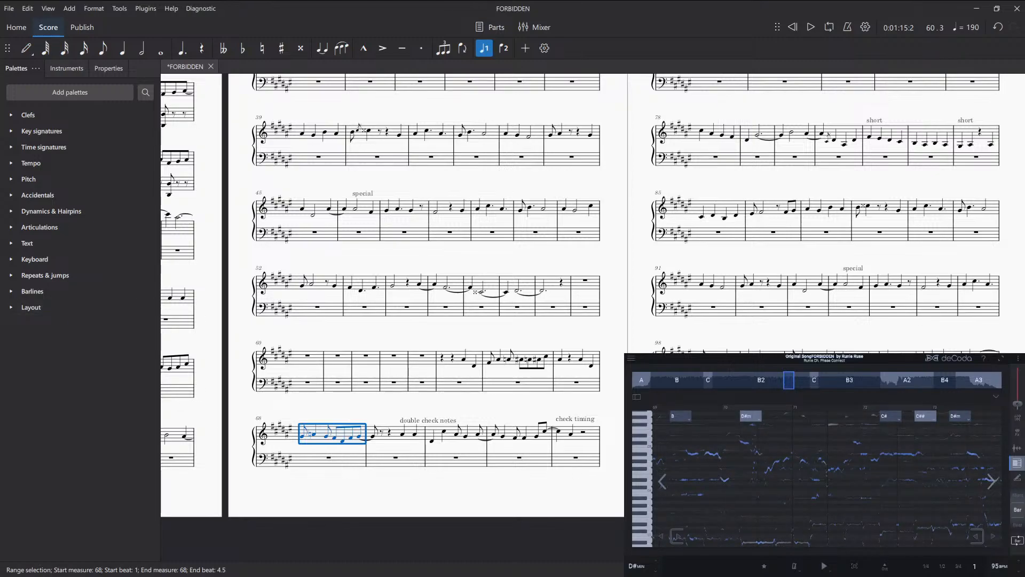
- Slow deCoda playback to 1/2 speed and play the loop to check the notes in measures 69 to 72
left_click_drag(557, 440, 481, 514)
left_click_drag(541, 459, 609, 324)
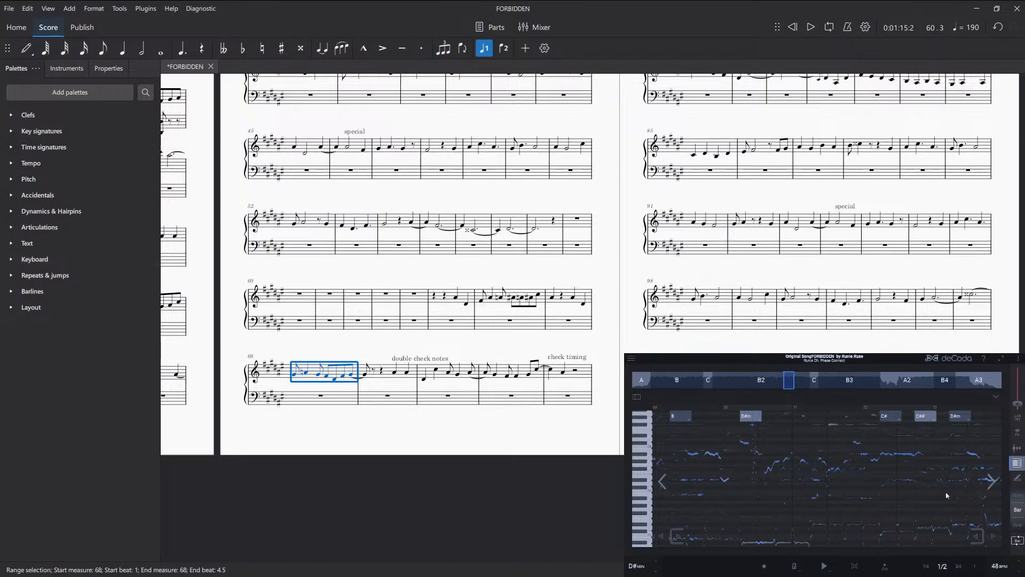
key("space")
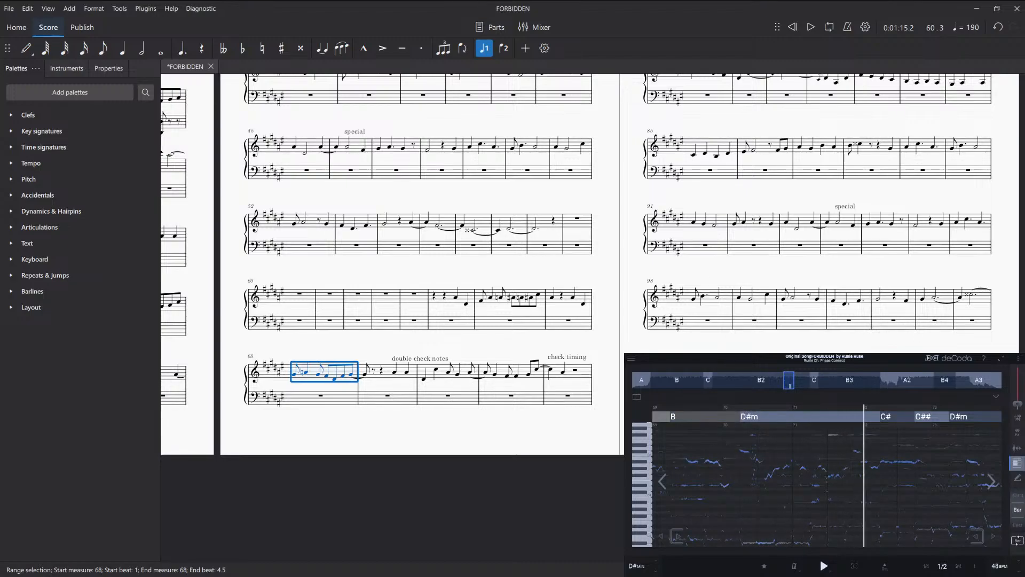
key("space")
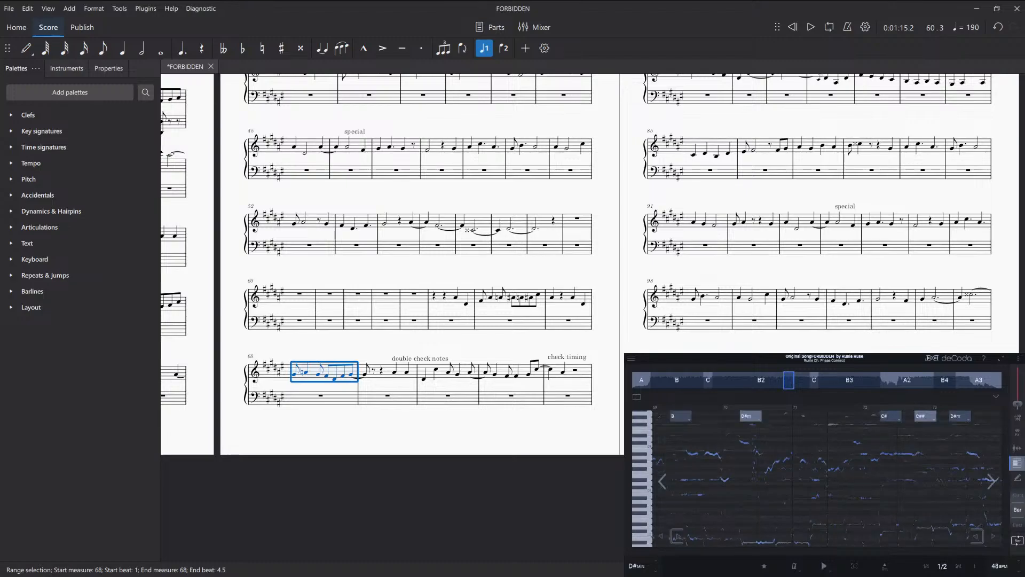
- Select the first treble note of measure 72, advance the deCoda loop, and play the passage repeatedly to check its timing
left_click(551, 370)
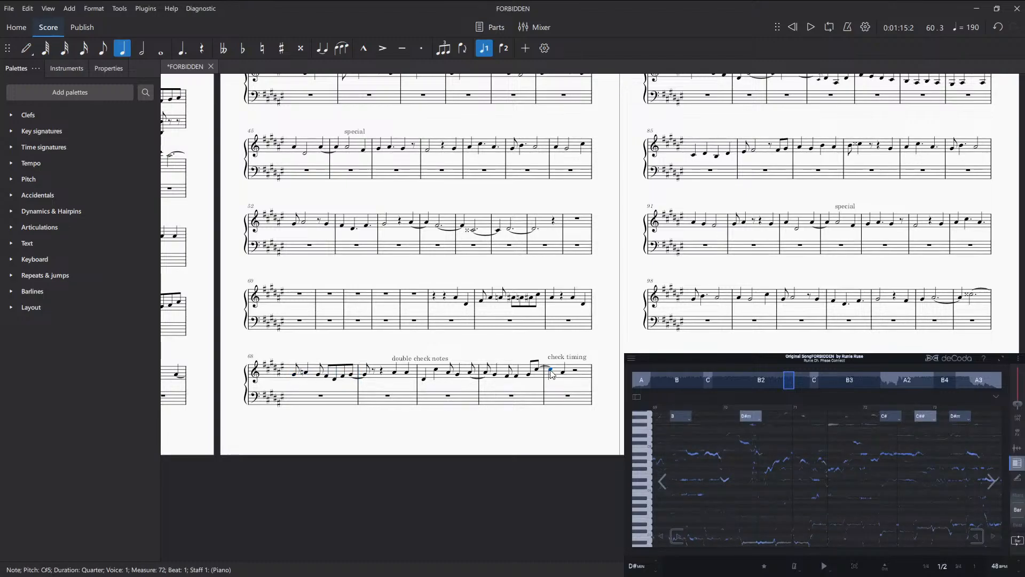
left_click_drag(556, 435, 480, 451)
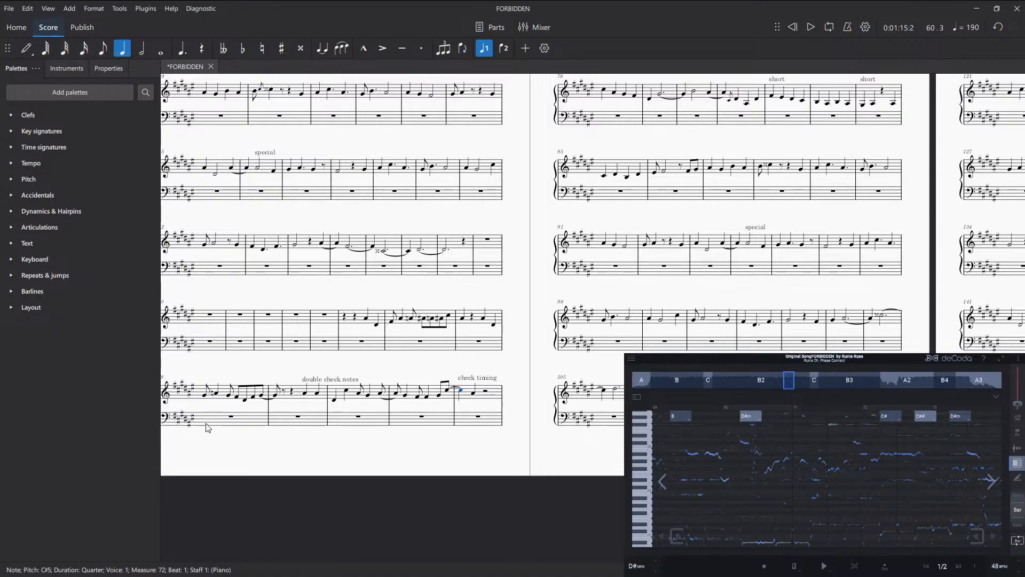
left_click(992, 481)
left_click(993, 481)
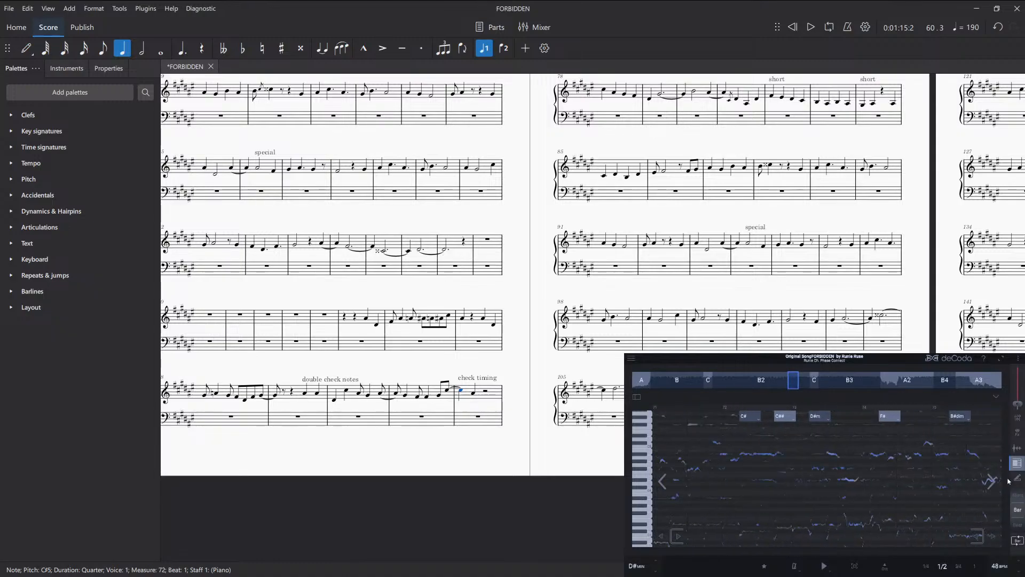
key("space")
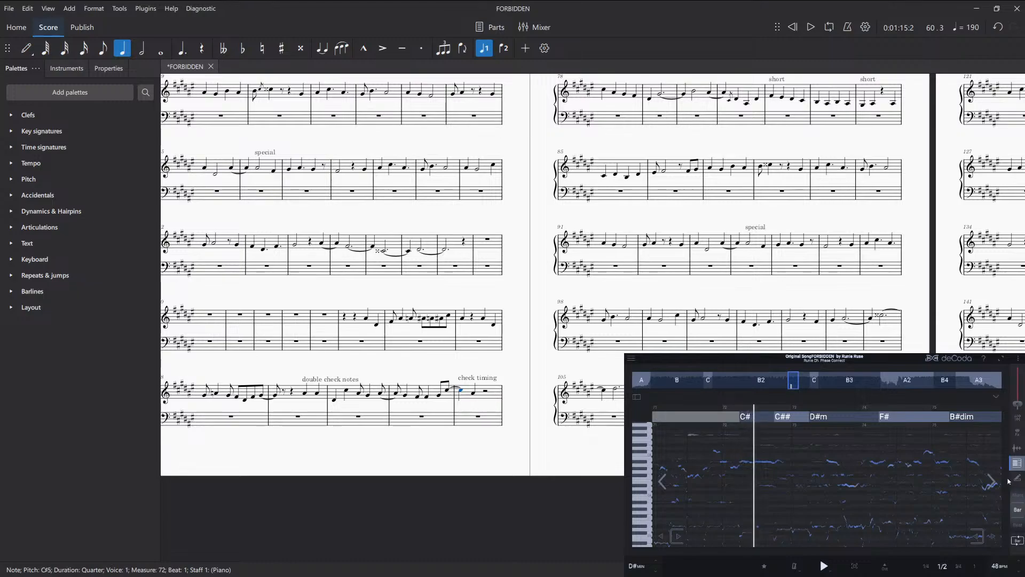
key("space")
key("space")
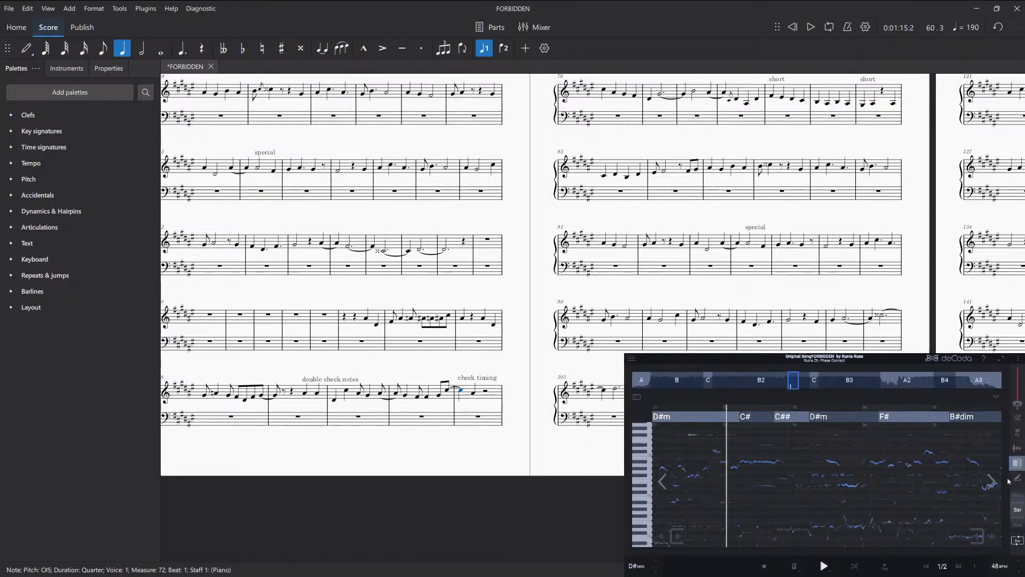
key("space")
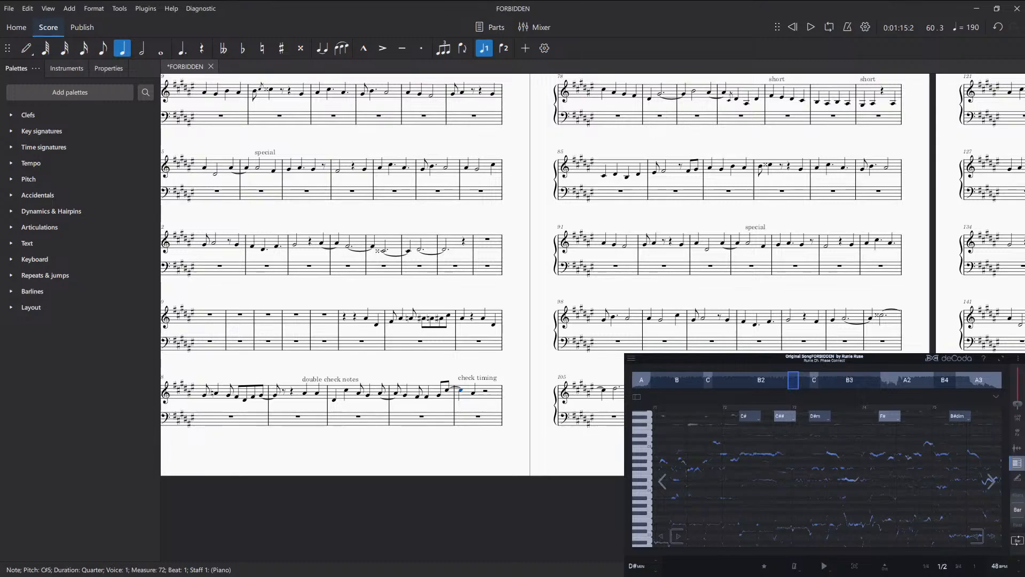
- Rework treble measure 72: shorten the opening C#5 to an eighth, enter a quarter A#4 at beat 1.5, and clear the A#4 at 2.5
key("4")
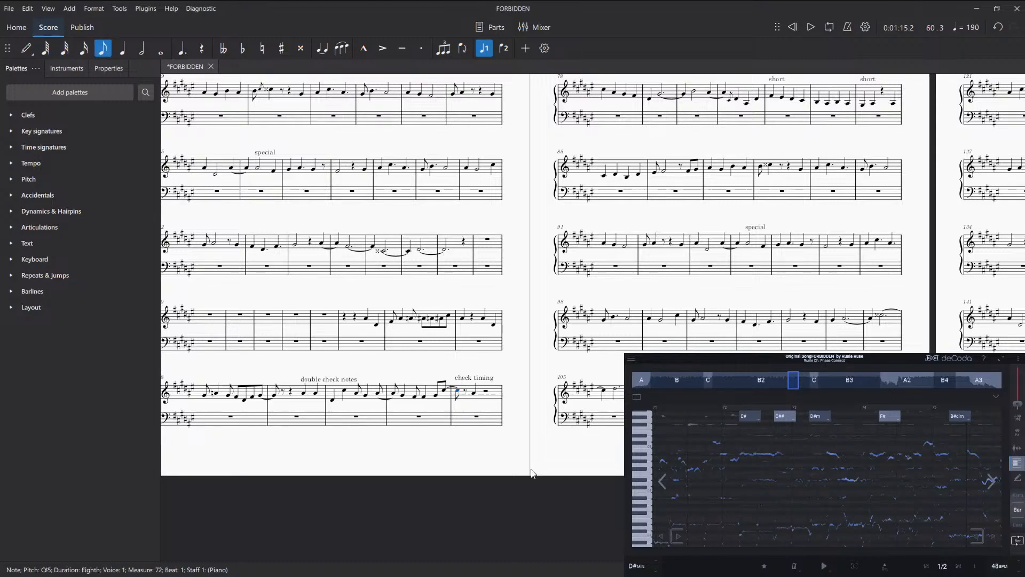
key("Right")
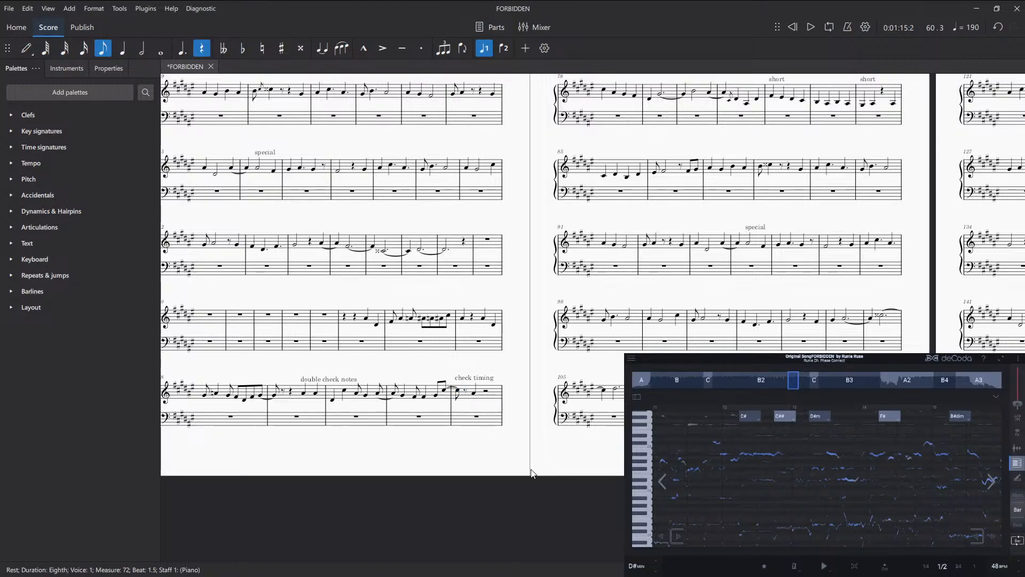
key("a")
key("5")
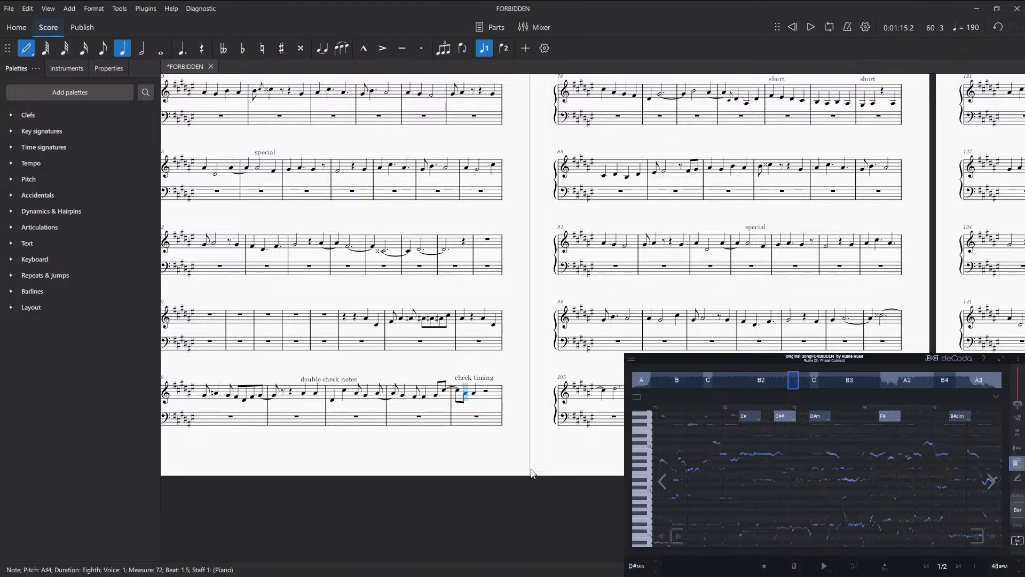
key("Escape")
key("Right")
key("4")
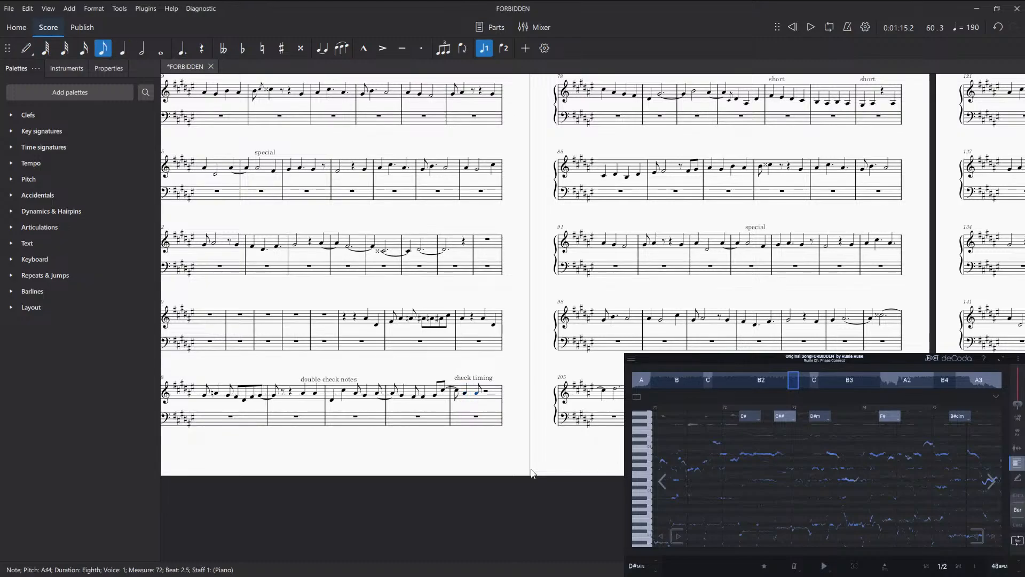
key("Right")
- Replay the half-speed deCoda loop several times to compare the length of the A#4 in measure 72 with the song
left_click(937, 356)
key("space")
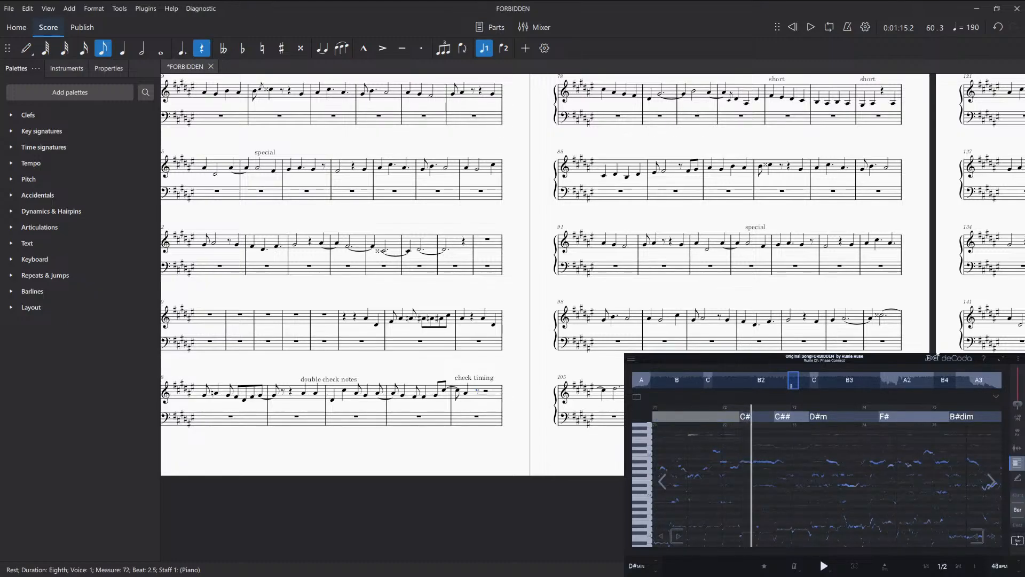
key("space")
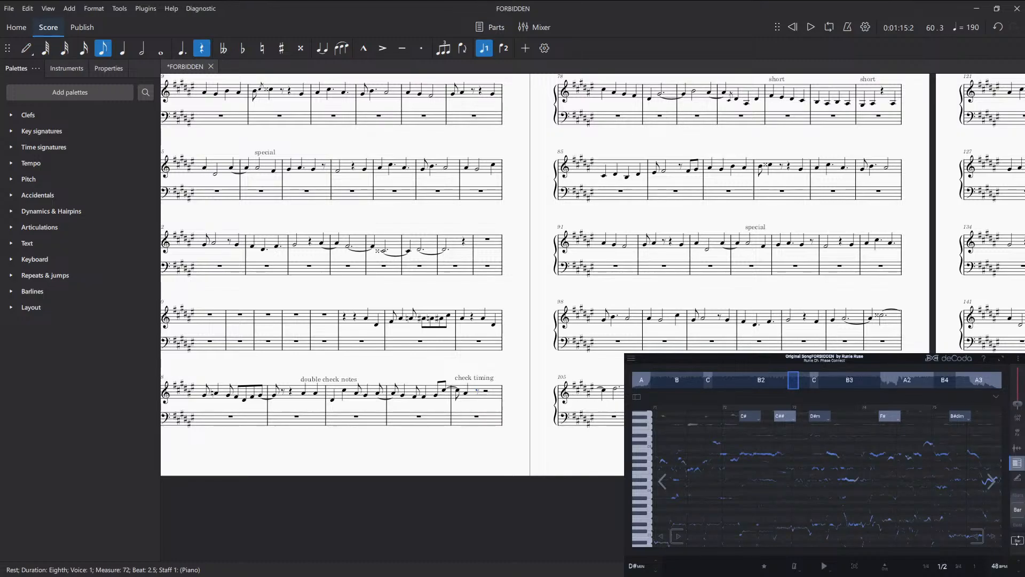
key("space")
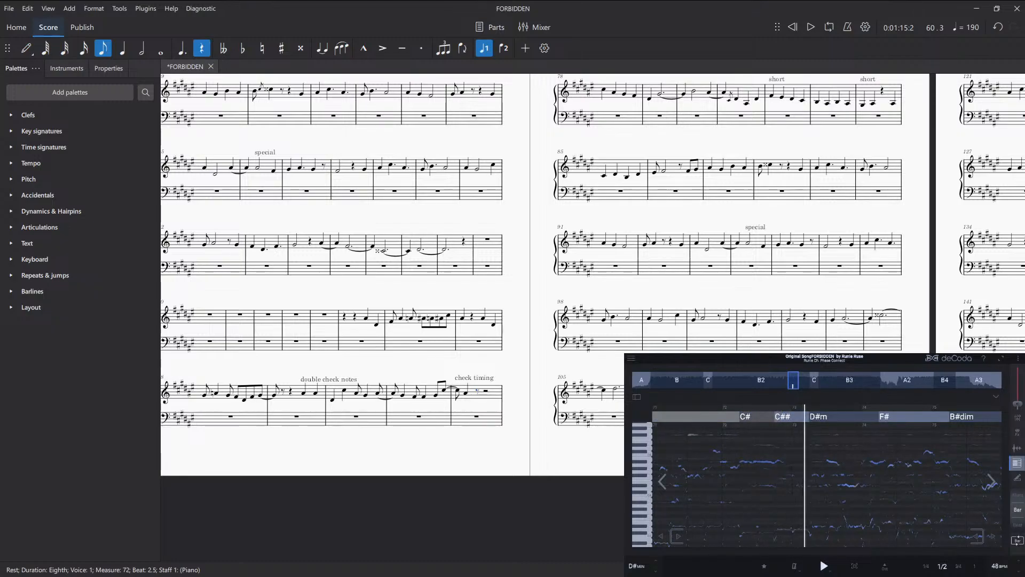
key("space")
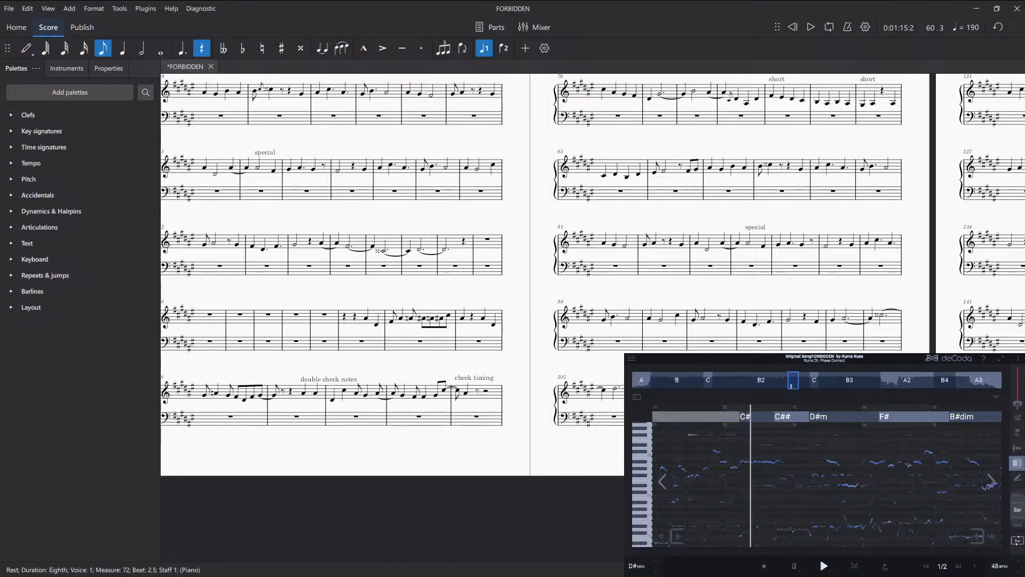
key("space")
key("space")
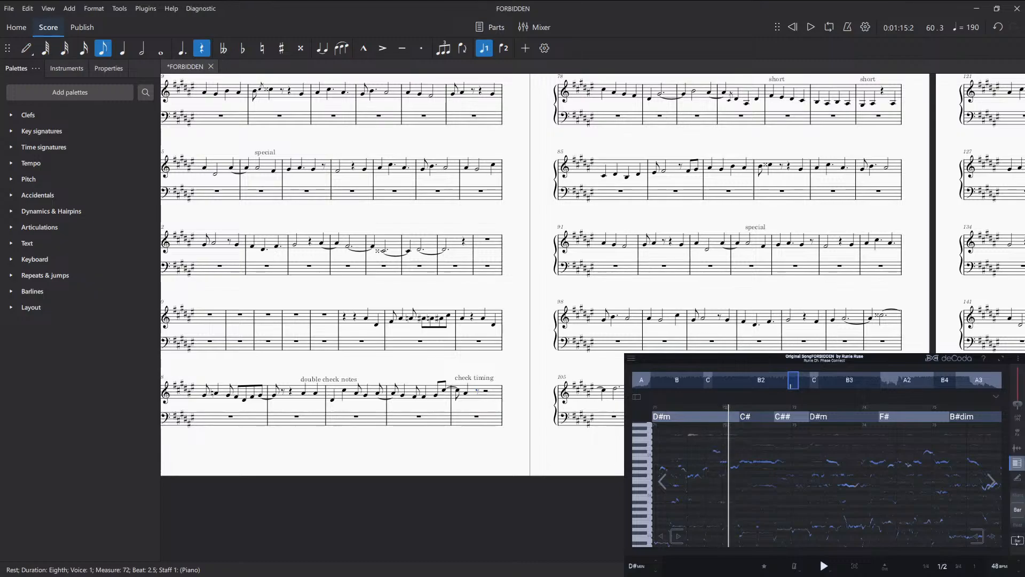
key("space")
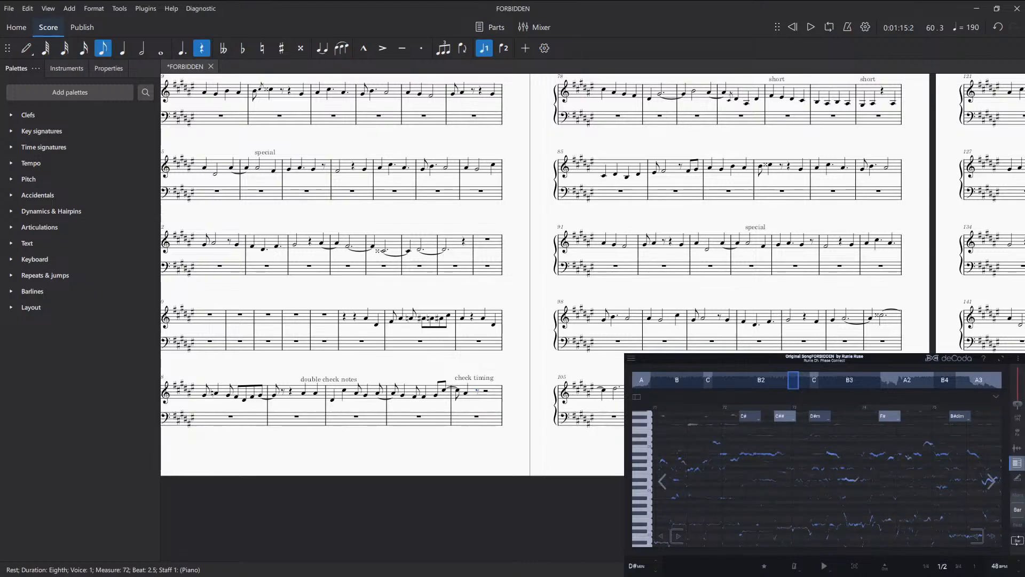
- Lengthen the A#4 at beat 1.5 of measure 72 to a half note
key("Left")
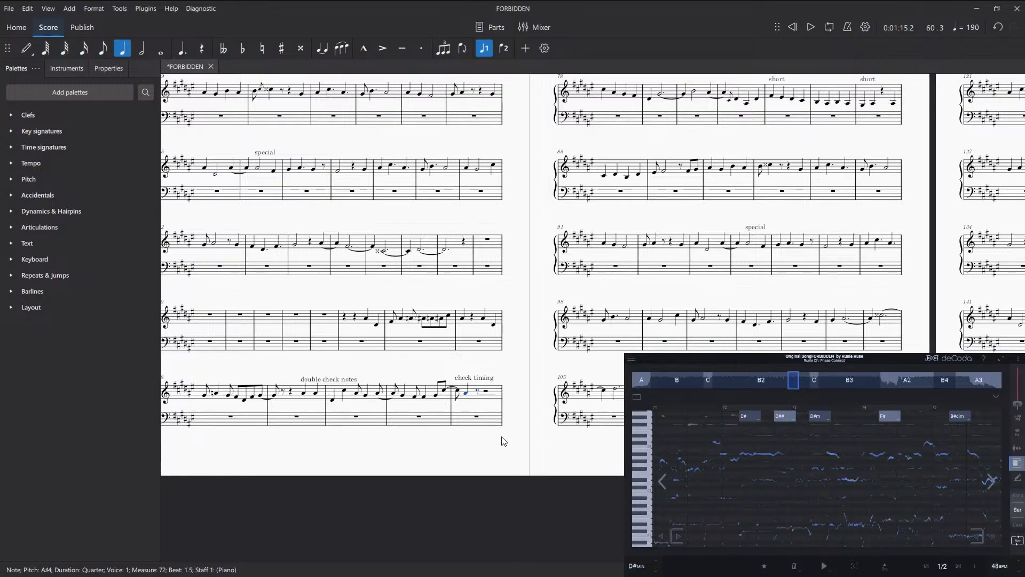
key("6")
key("Escape")
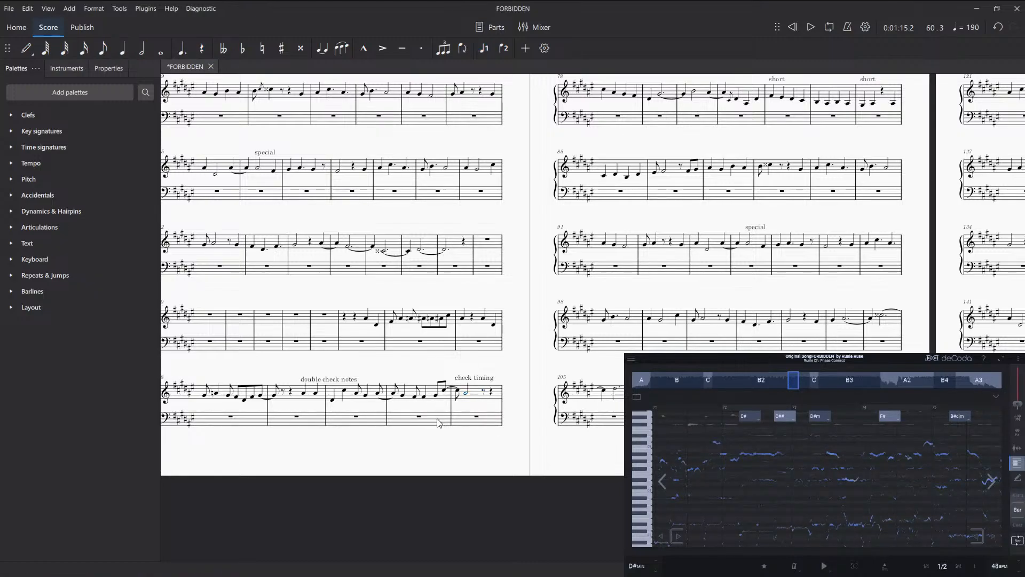
- Delete the "check timing" and "double check notes" annotations above the last system of page 2
left_click(473, 380)
key("Delete")
key("Escape")
left_click(353, 383)
key("Delete")
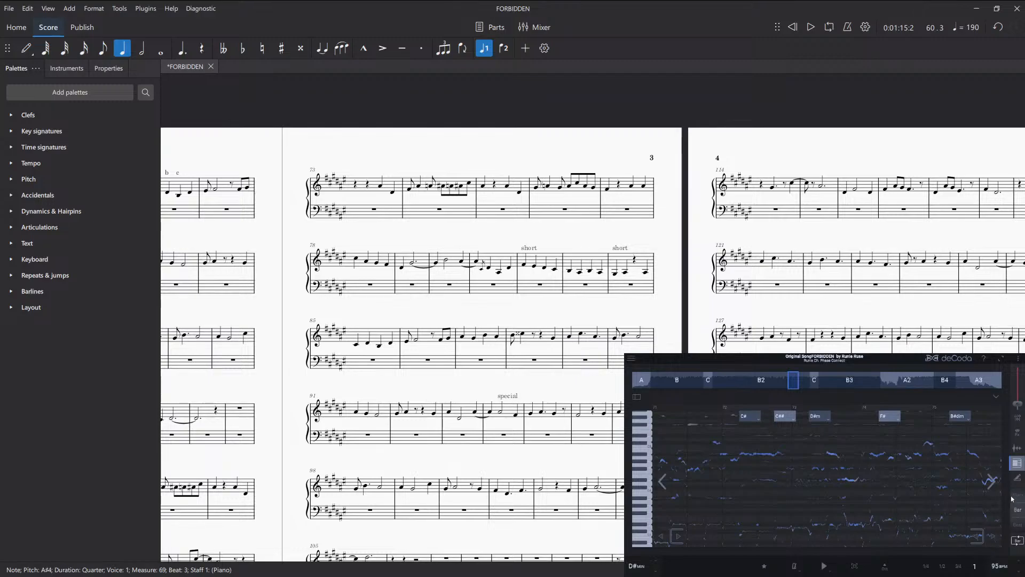
- Play successive deCoda loops at full speed through the end of section B2 and compare them with the opening measures of page 3
left_click(989, 482)
left_click(989, 482)
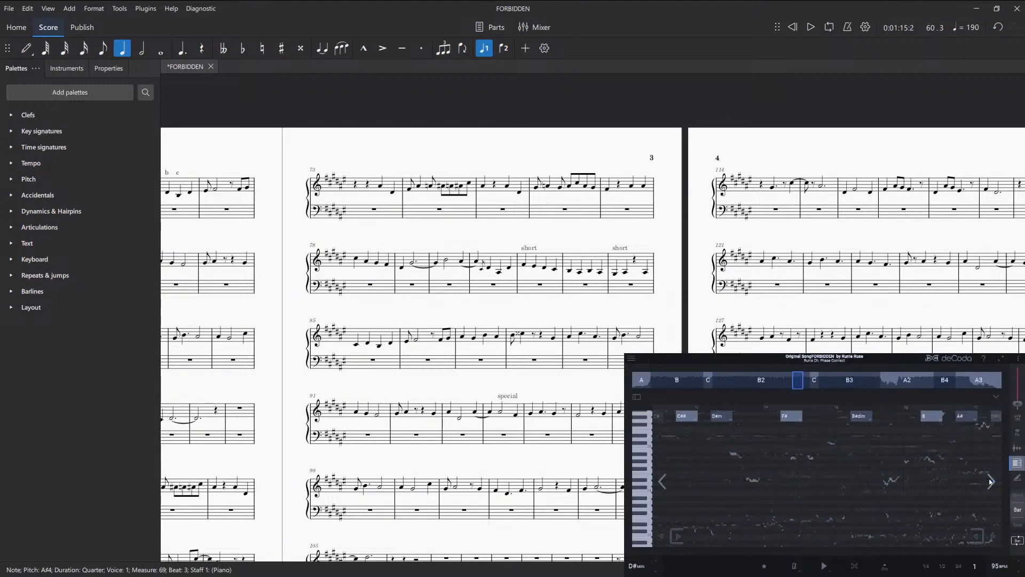
key("space")
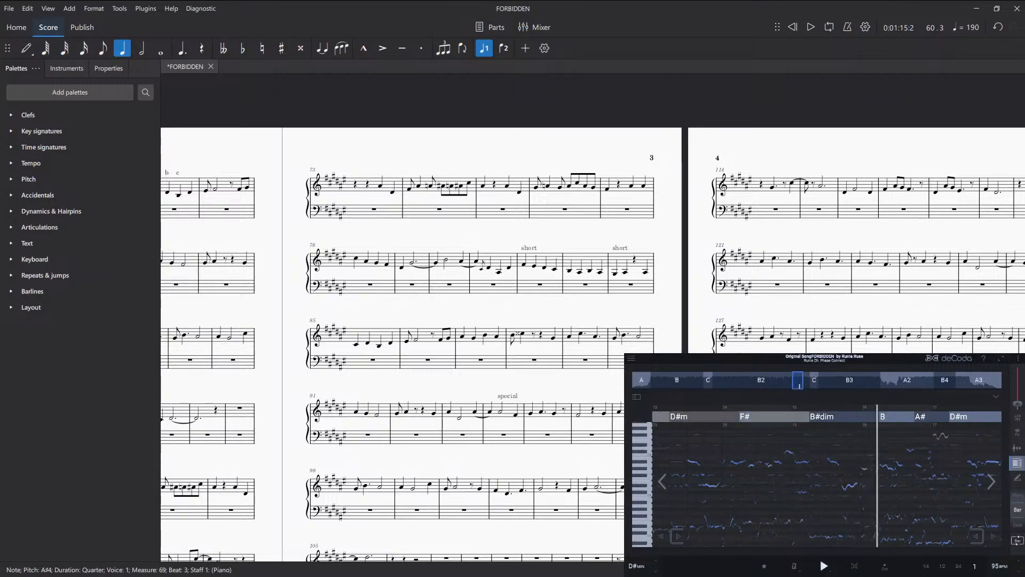
key("space")
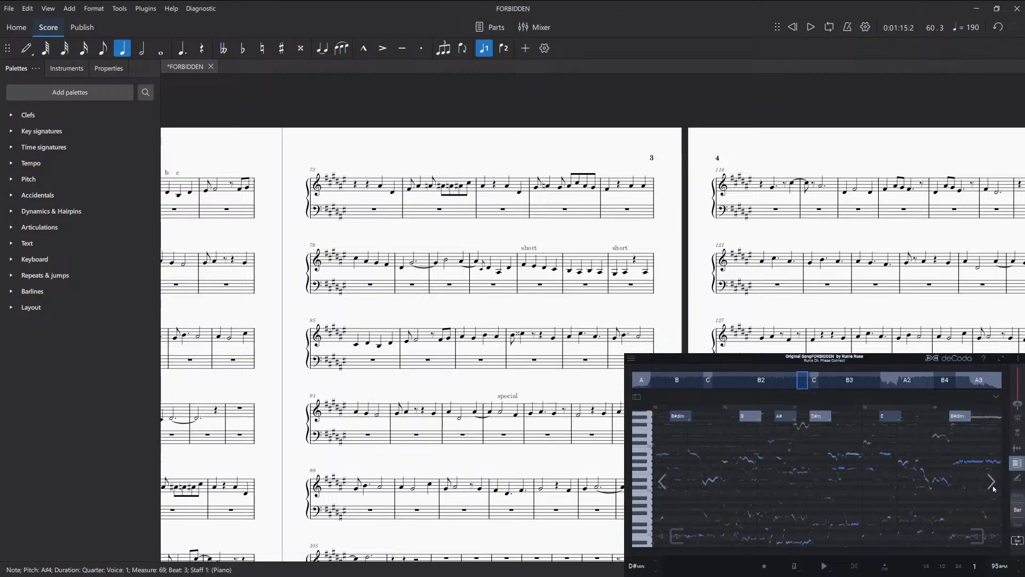
key("space")
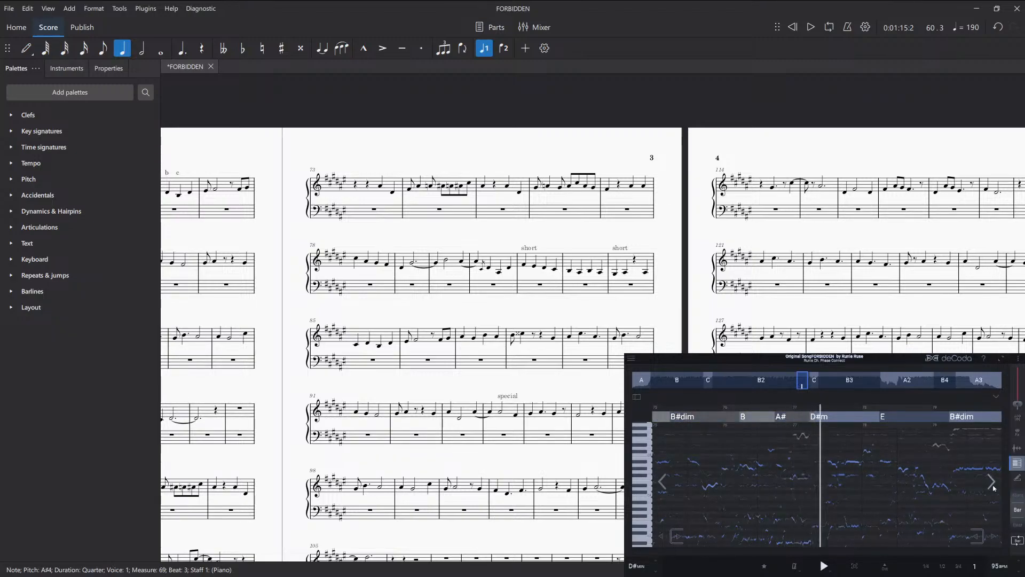
key("space")
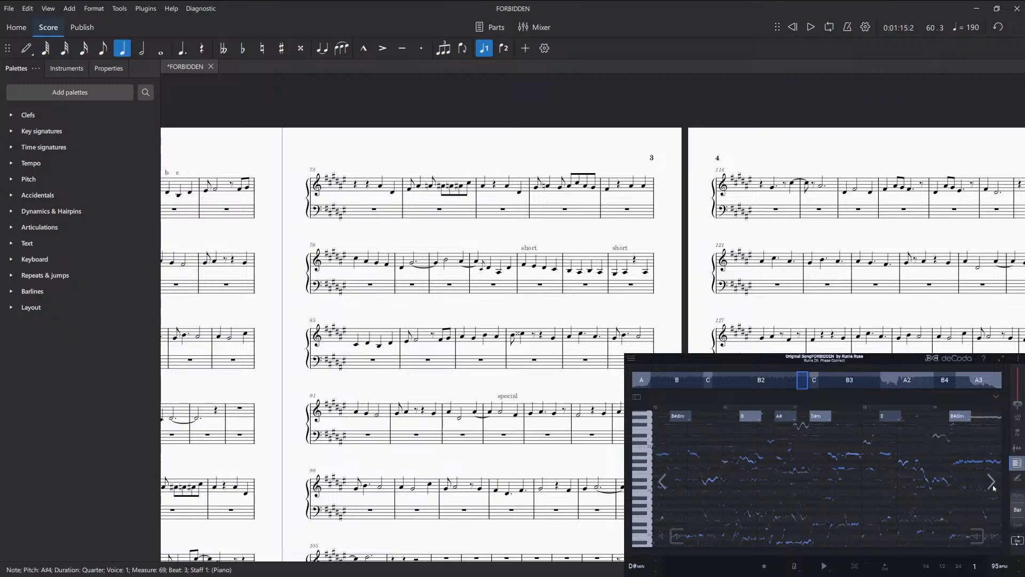
key("space")
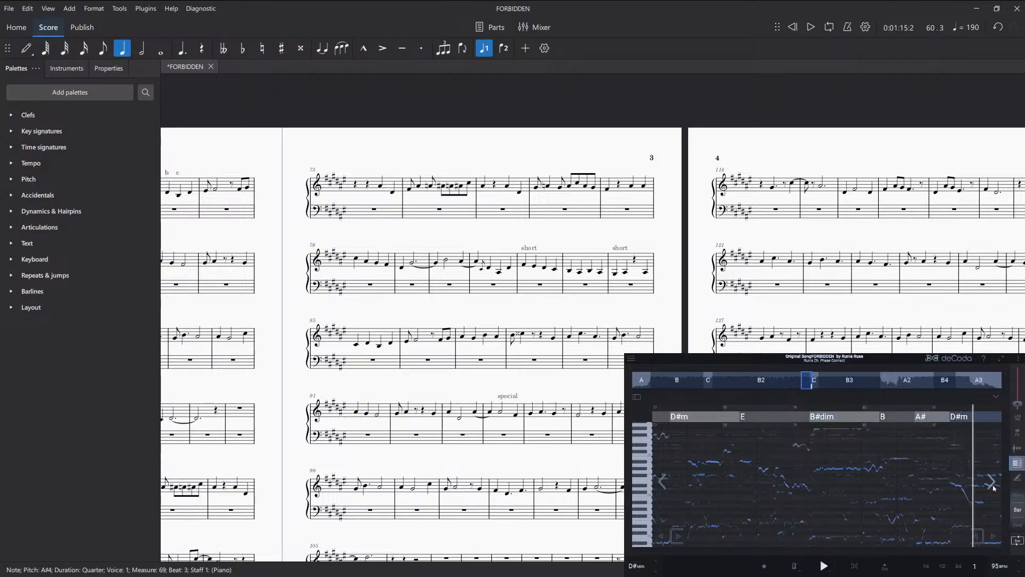
key("space")
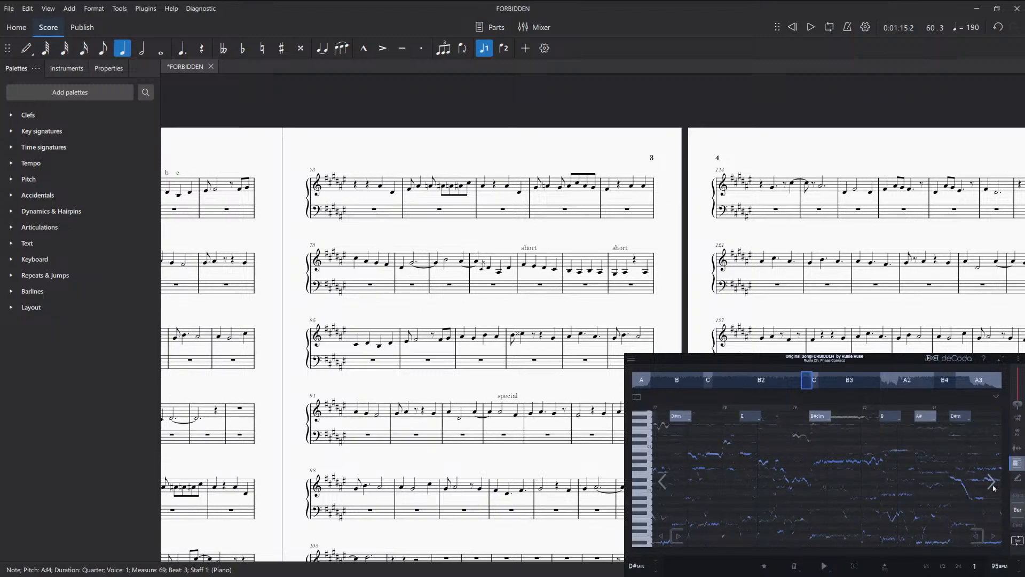
key("space")
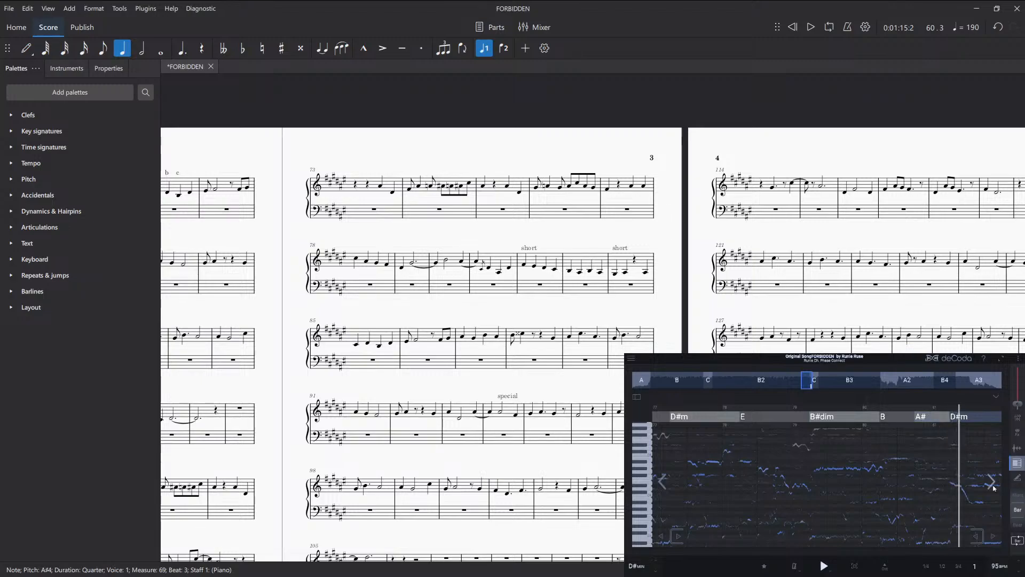
- Play successive deCoda loops from the end of section B2 through section C and compare them with measures 78 to 84
key("space")
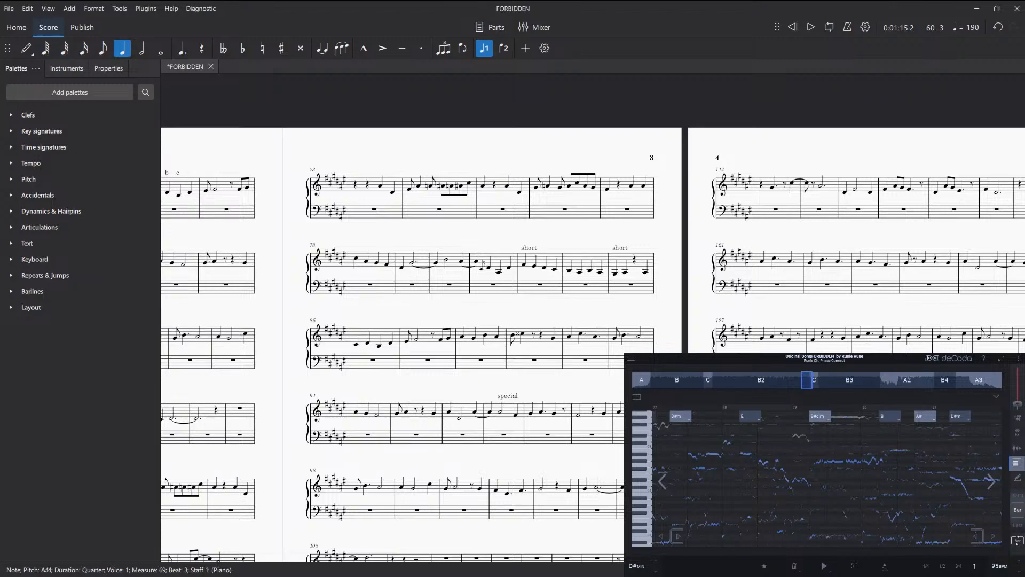
left_click_drag(578, 312, 437, 233)
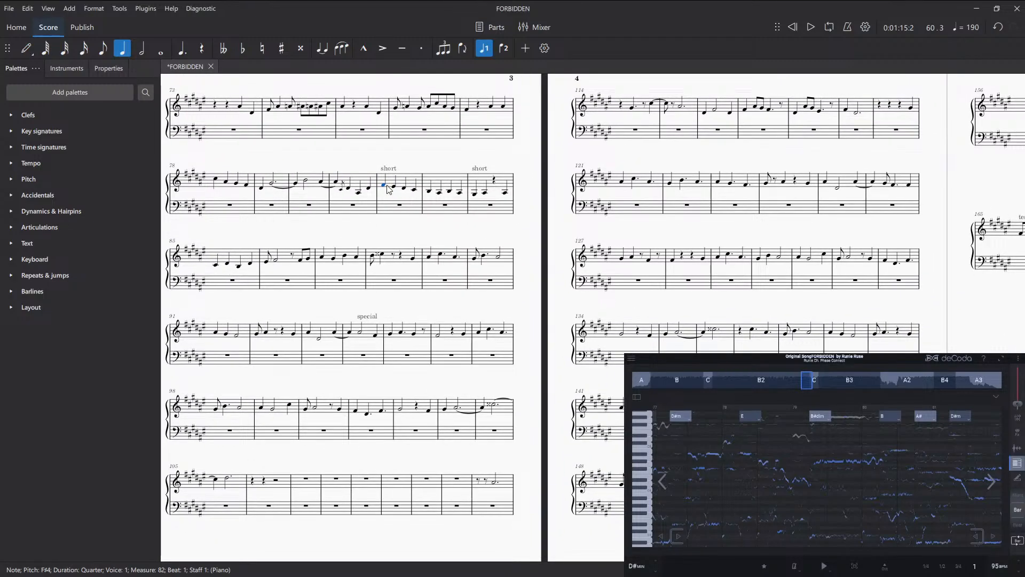
left_click_drag(568, 312, 521, 345)
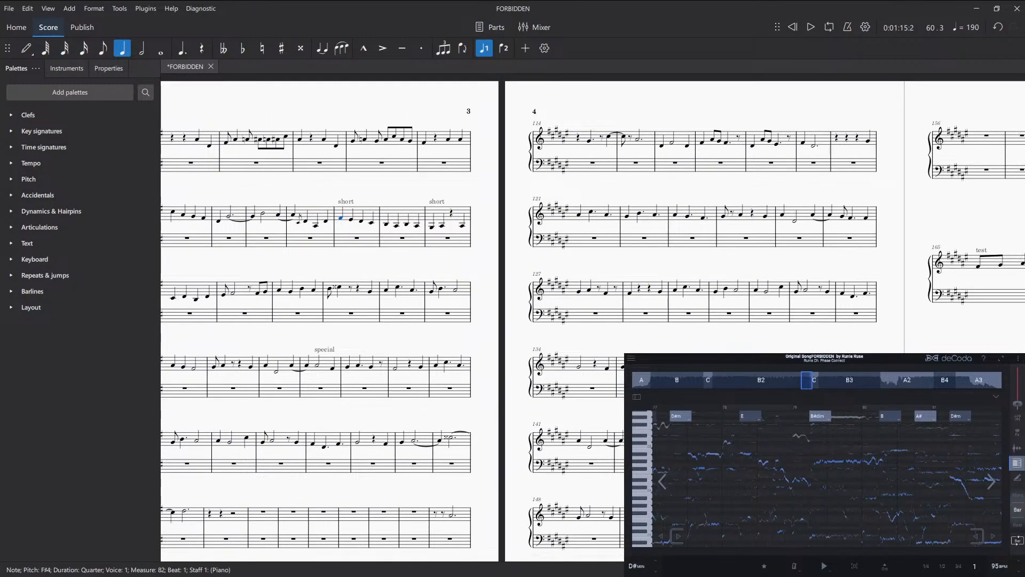
left_click(979, 465)
left_click(978, 464)
key("space")
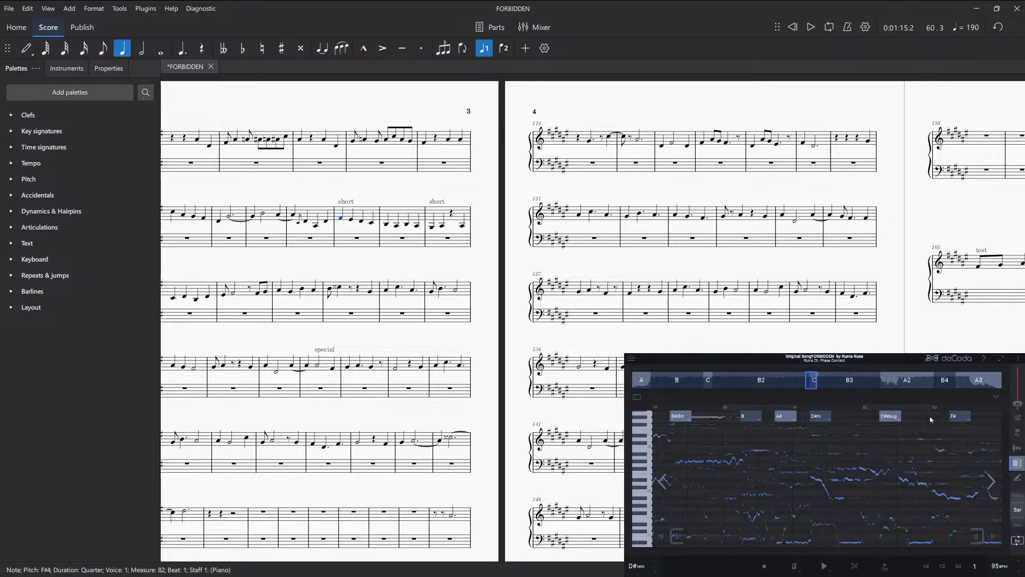
left_click(992, 483)
left_click(991, 483)
key("space")
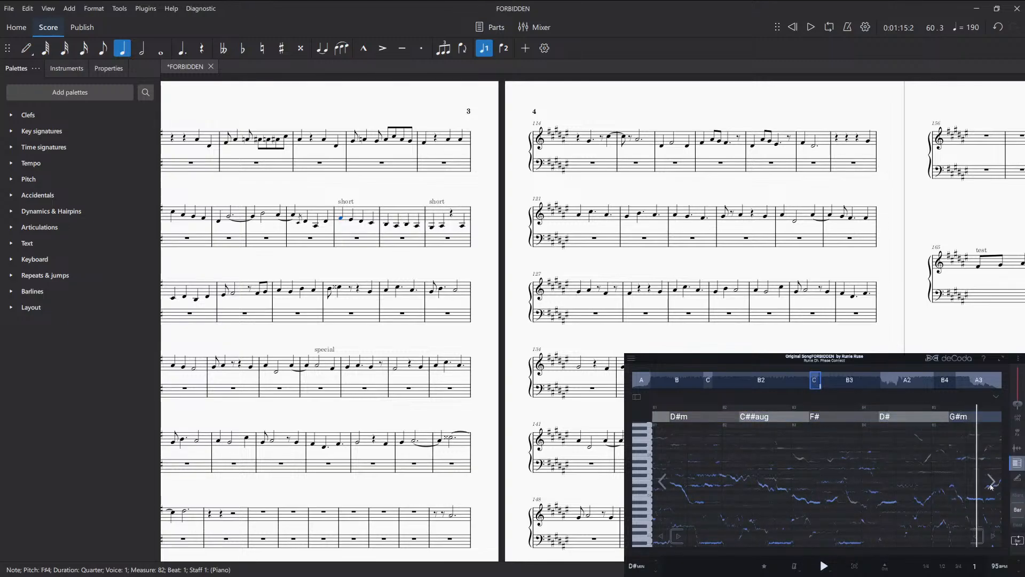
key("space")
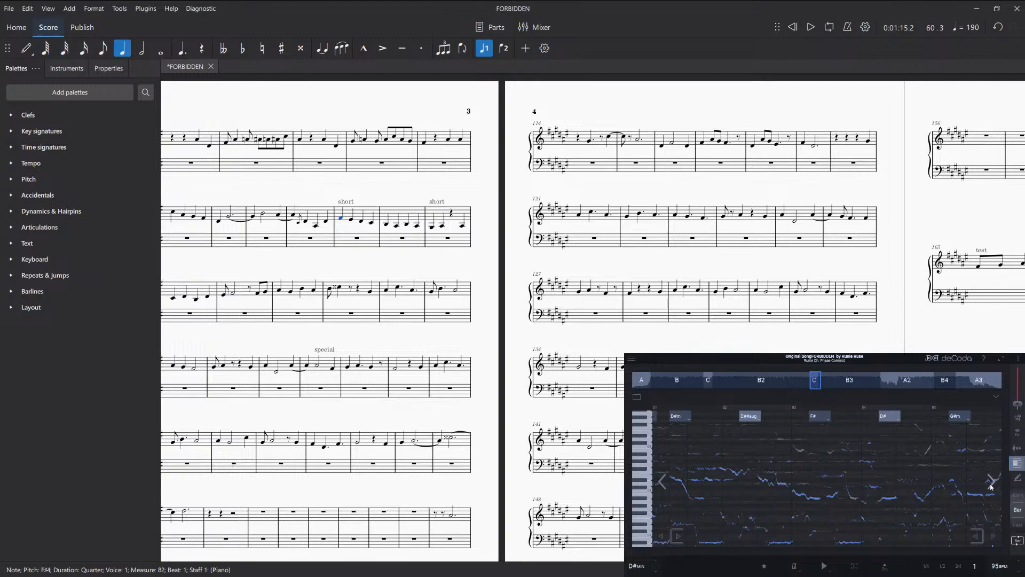
- Advance the deCoda loop past the end of section C into B3 and replay each part against the third system of page 3
left_click(990, 483)
left_click(991, 484)
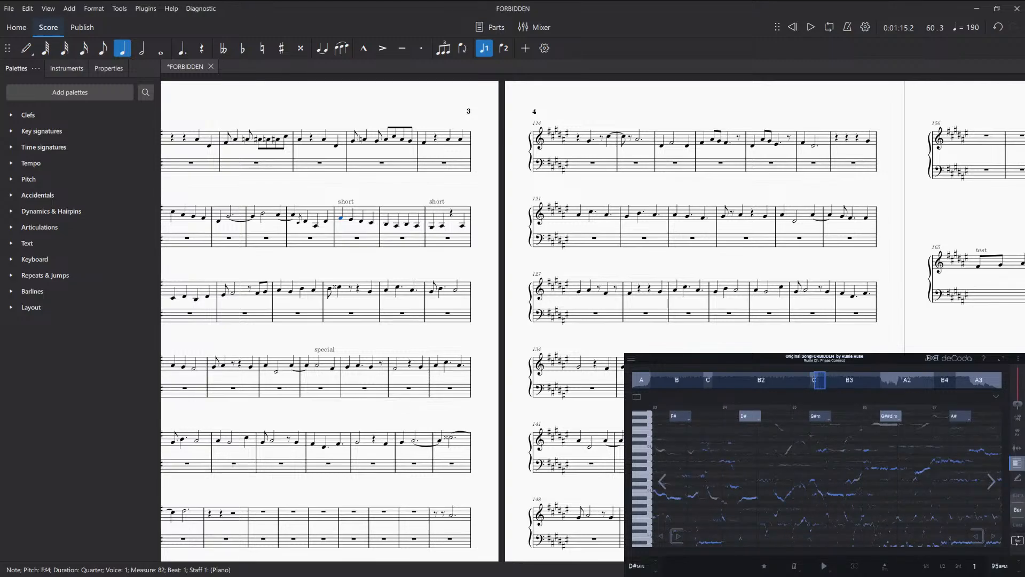
left_click_drag(303, 306, 348, 306)
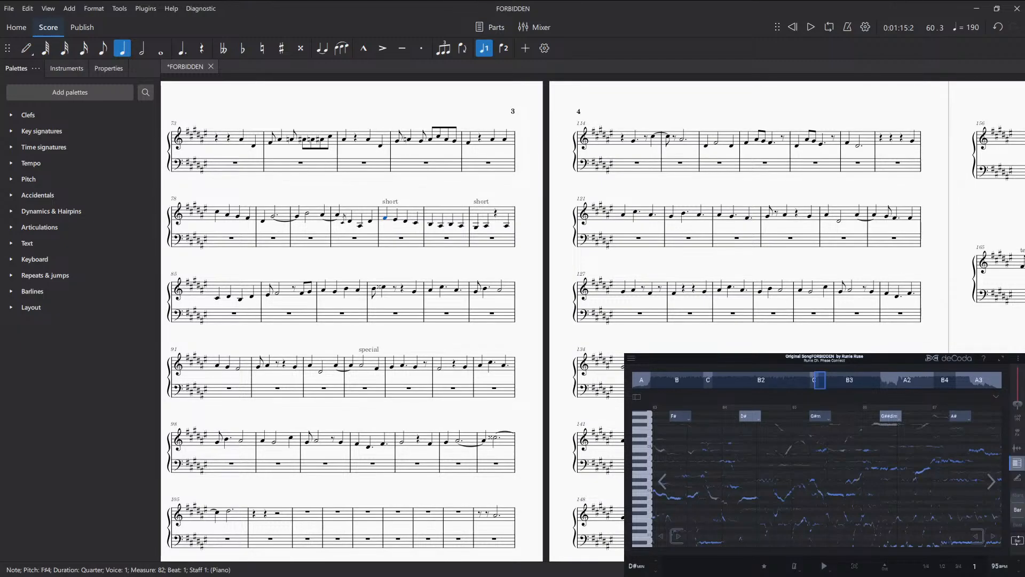
key("space")
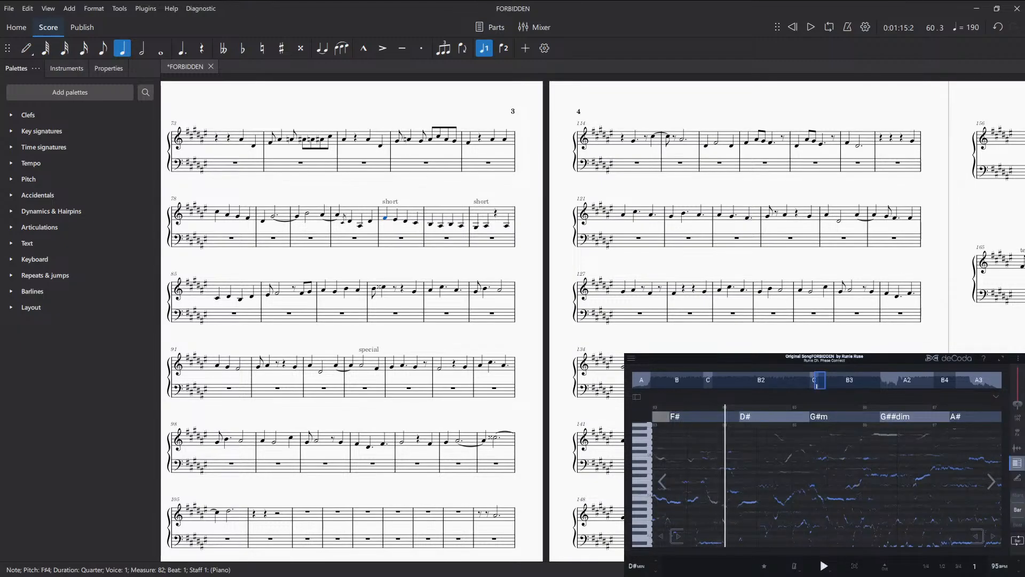
key("space")
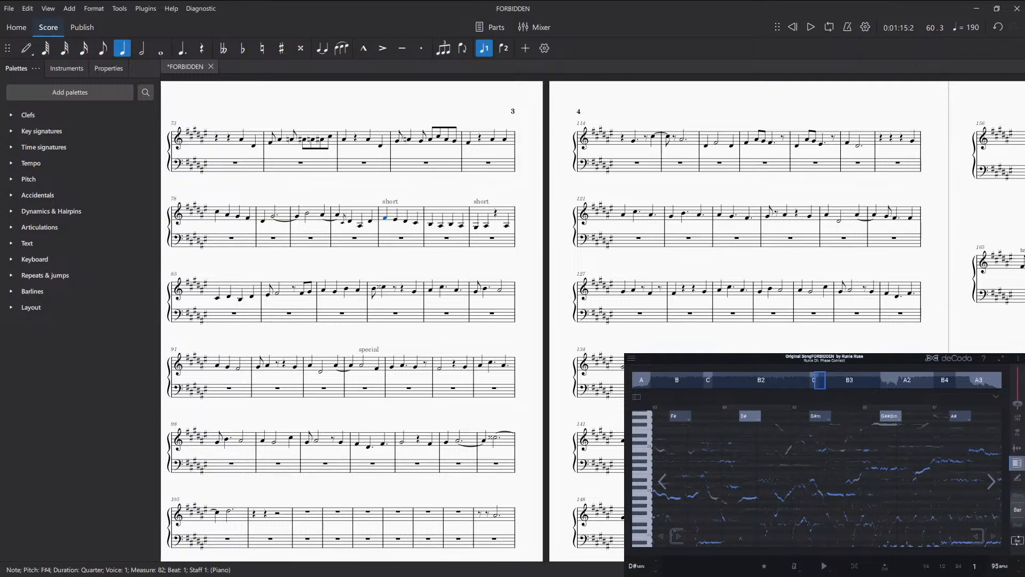
key("space")
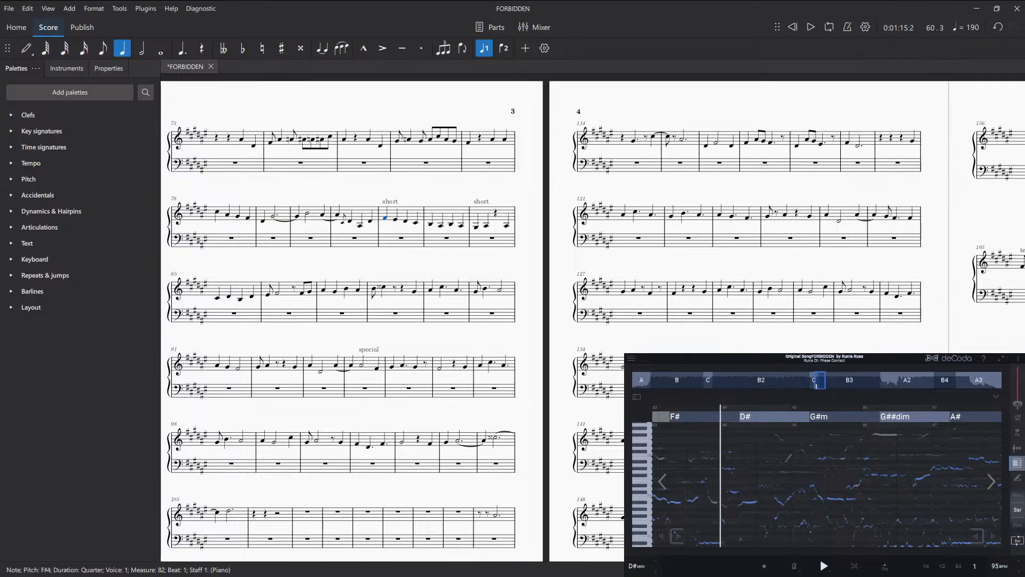
left_click(992, 483)
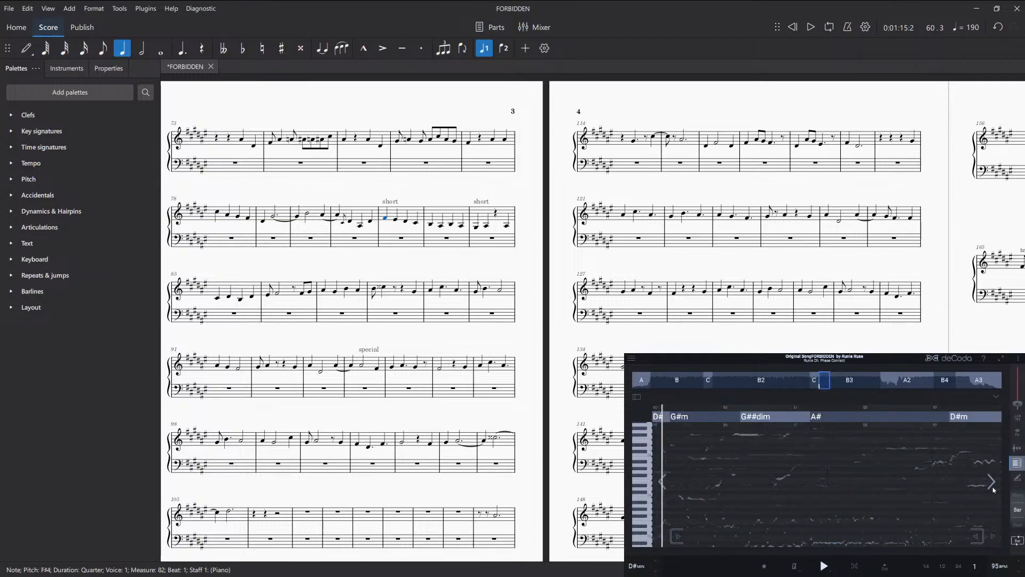
key("space")
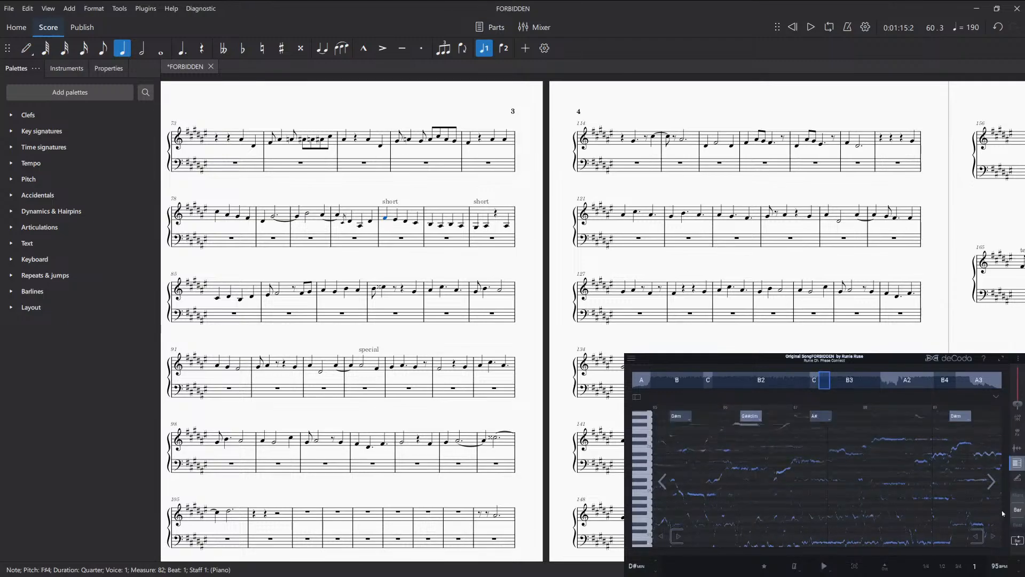
key("space")
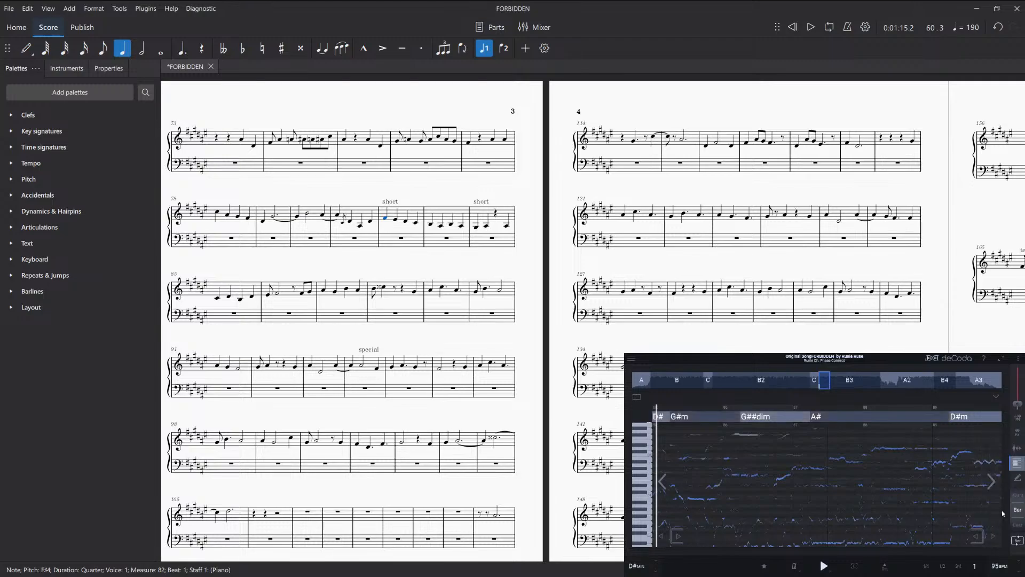
key("space")
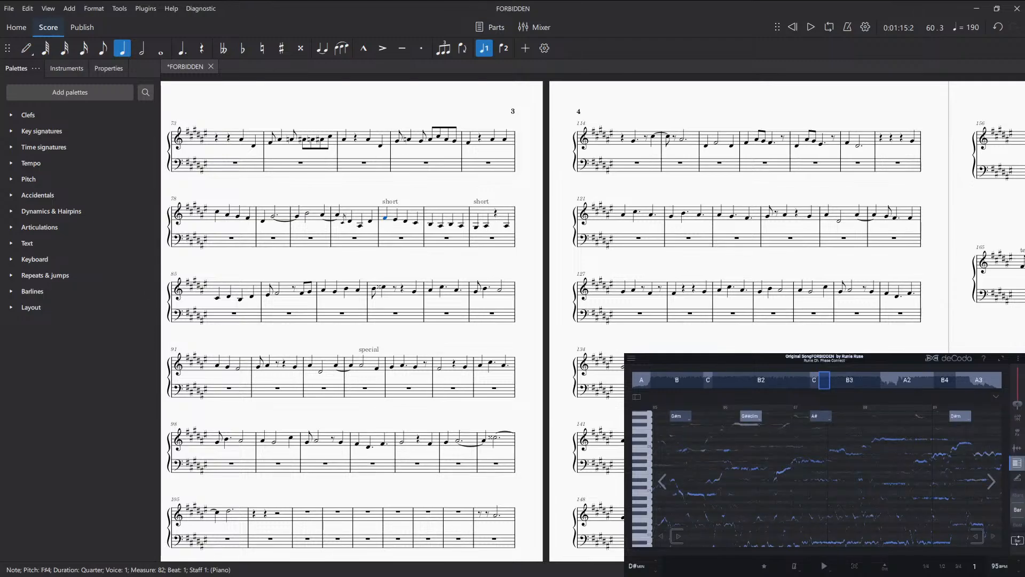
- Compare the measures after the "short" annotations on page 3 with the matching passage in the upper systems of page 2
scroll(504, 401, "down", 3)
scroll(504, 400, "left", 3)
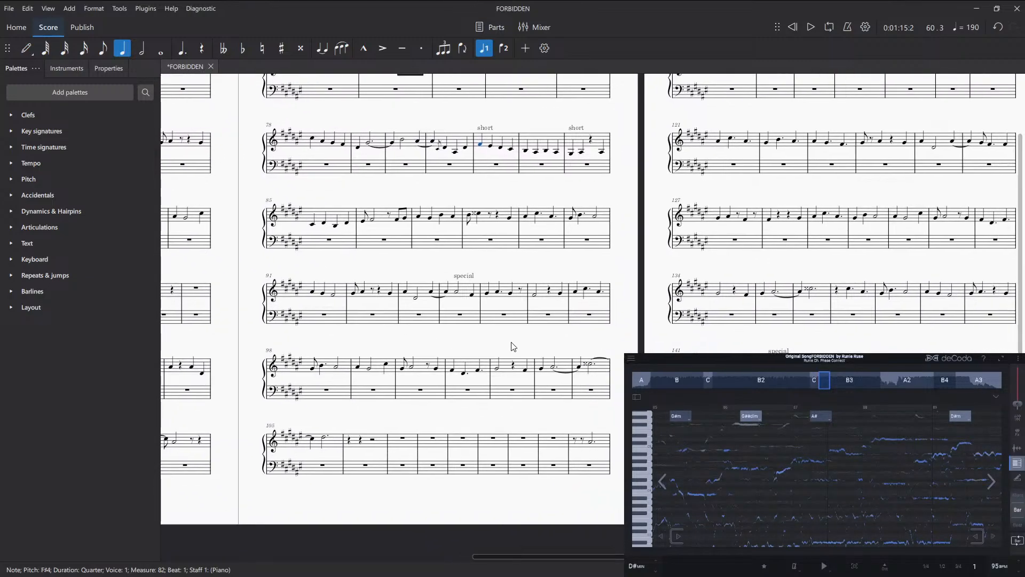
scroll(512, 347, "up", 2)
scroll(511, 347, "left", 4)
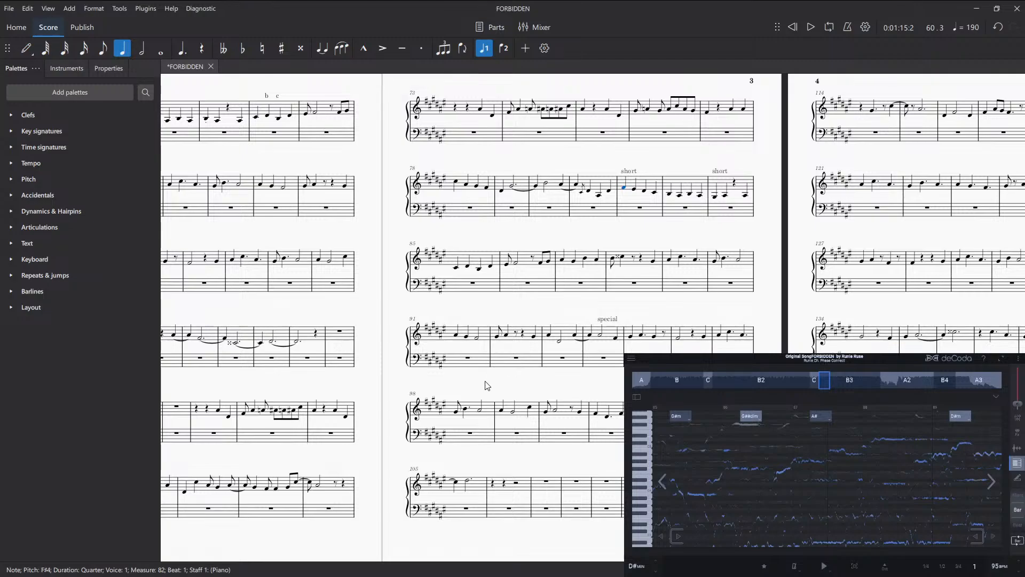
scroll(487, 386, "left", 5)
scroll(487, 385, "up", 1)
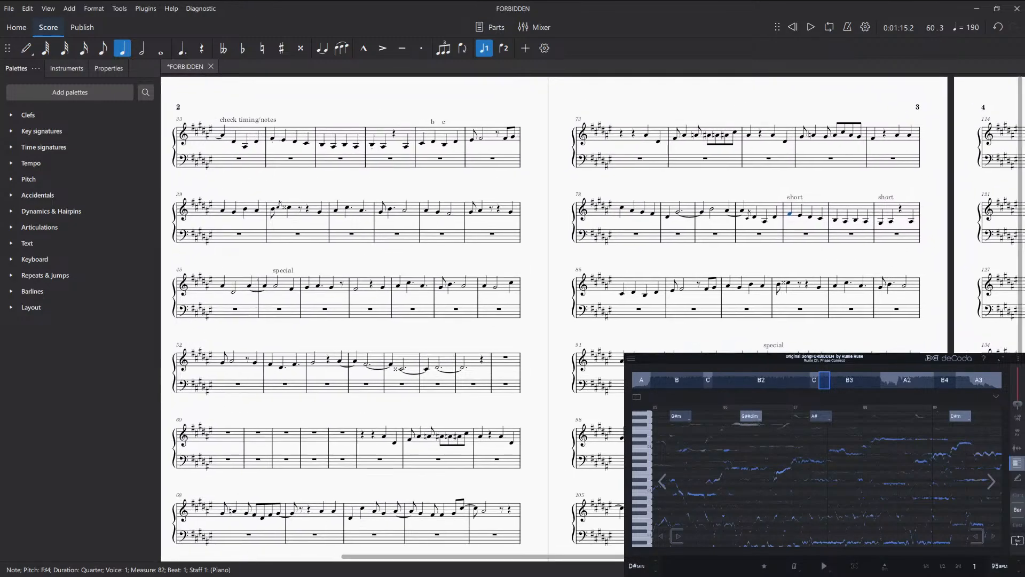
scroll(433, 215, "down", 1)
scroll(433, 216, "right", 1)
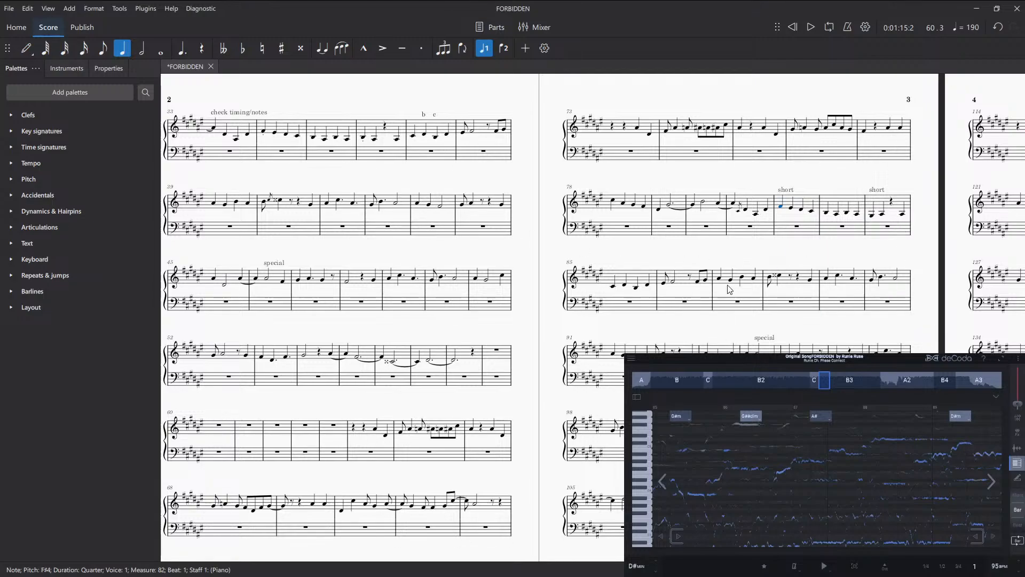
key("Escape")
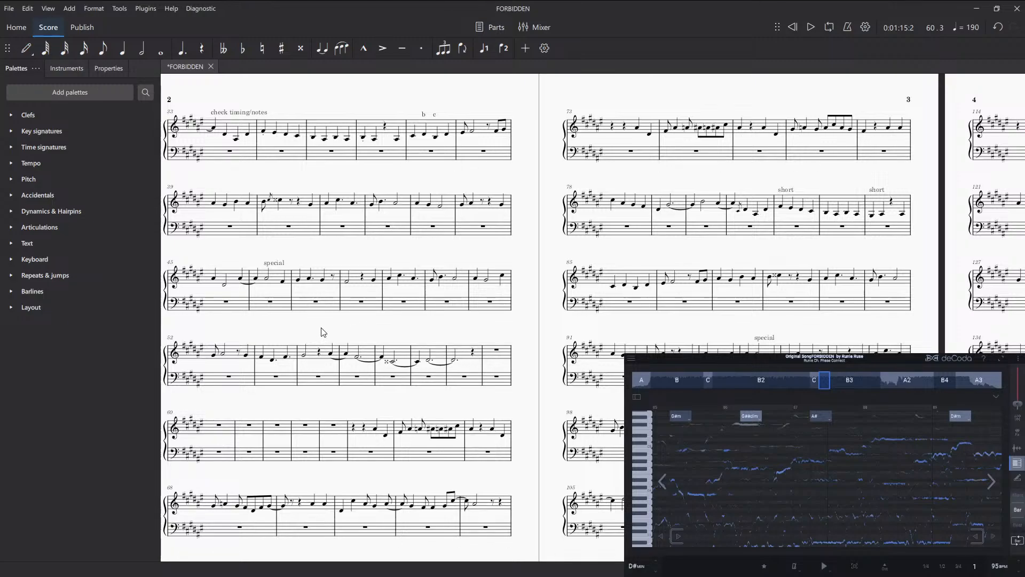
left_click_drag(304, 327, 429, 345)
left_click_drag(255, 277, 276, 284)
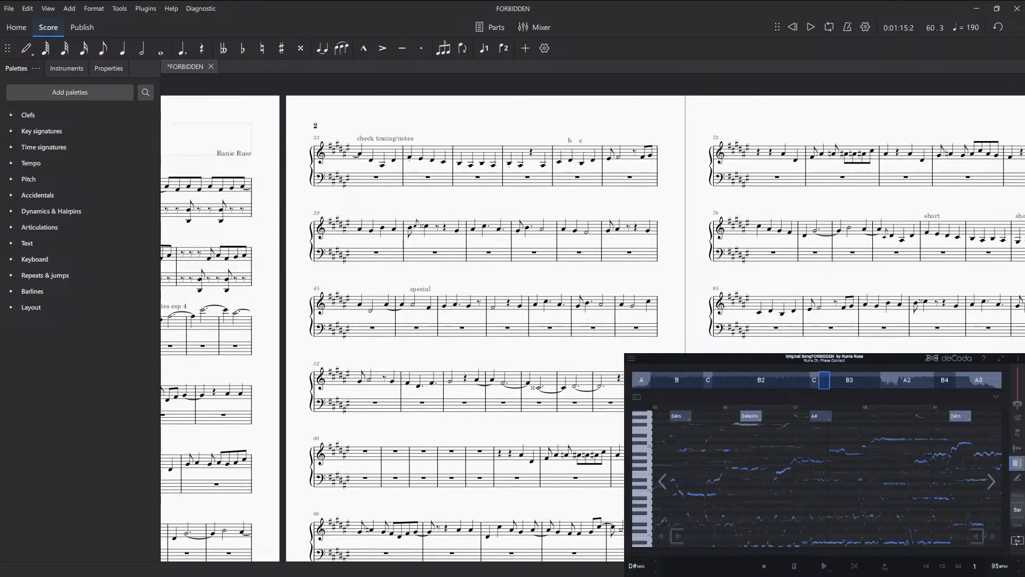
- Replay the deCoda loop at the start of B3, step it back into section C, and review the matching systems on pages 2 to 4
left_click(824, 566)
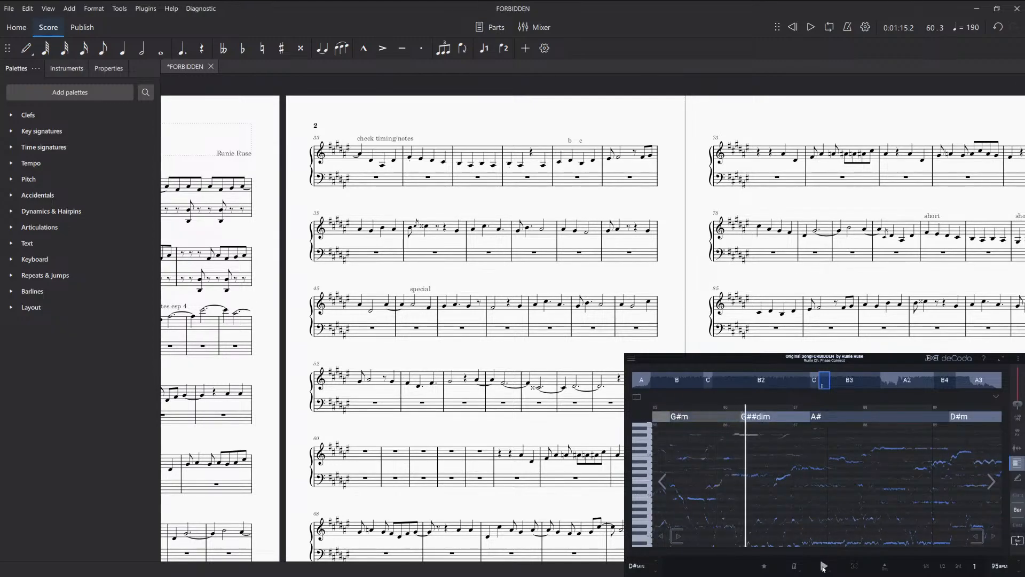
left_click(825, 566)
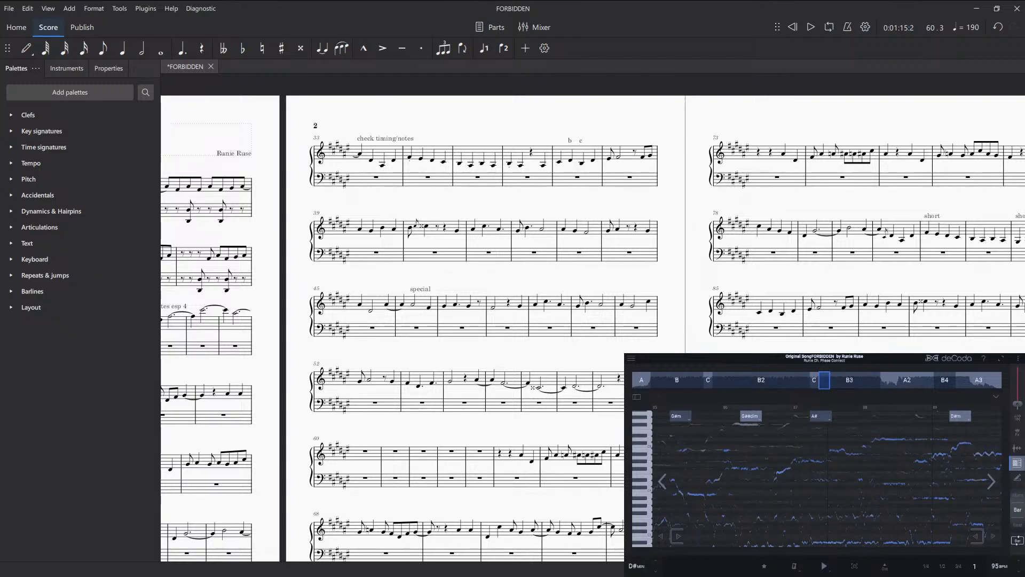
left_click_drag(436, 275, 461, 277)
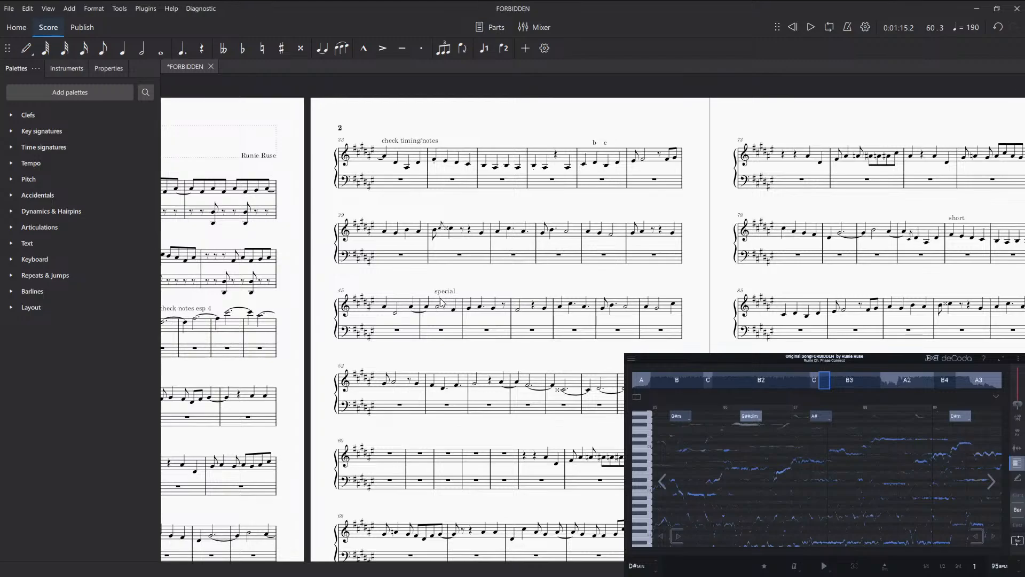
left_click_drag(444, 360, 272, 324)
left_click(663, 483)
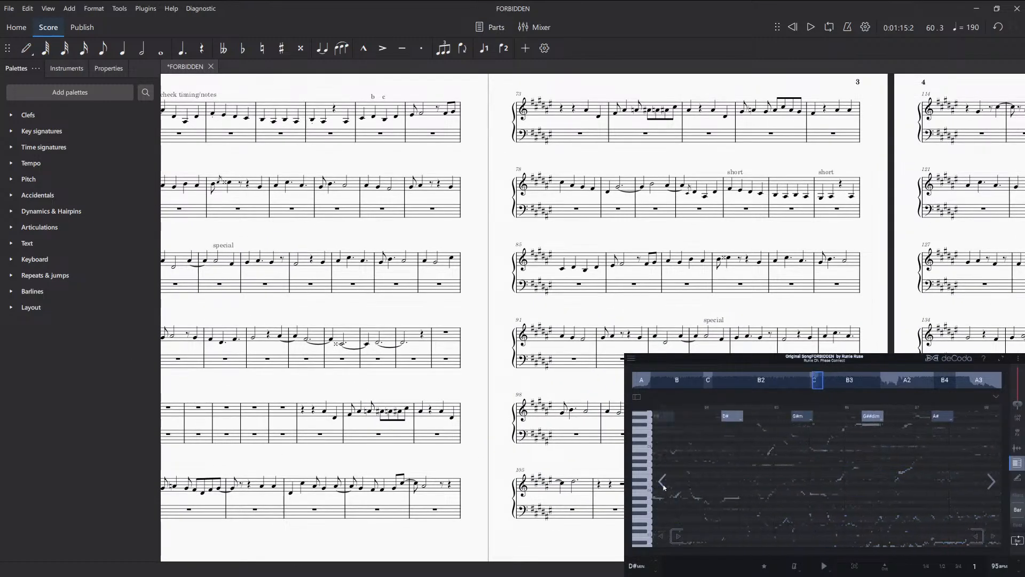
left_click_drag(431, 302, 28, 277)
left_click_drag(677, 279, 467, 308)
left_click_drag(340, 322, 633, 294)
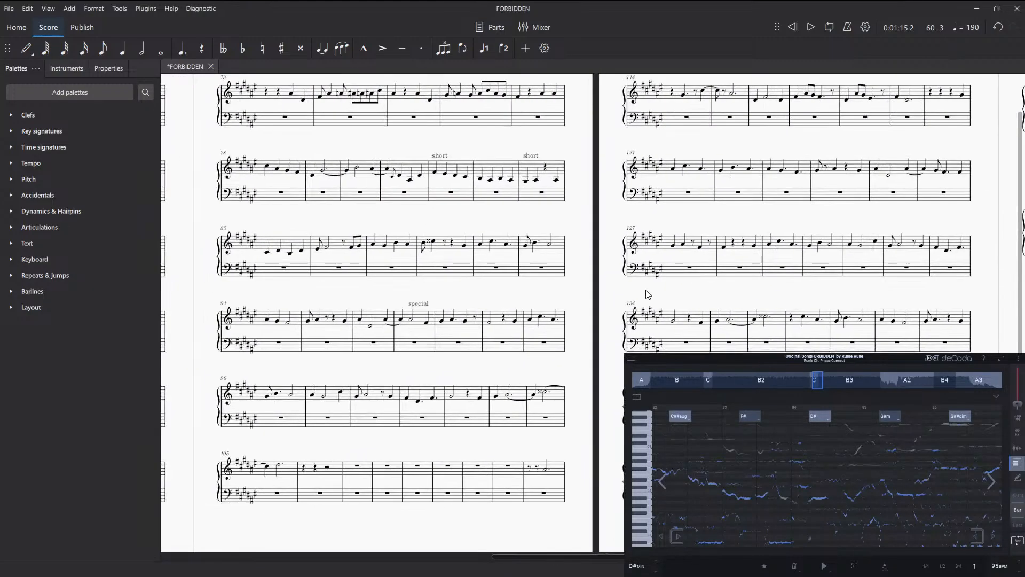
- Select measure 89 in the upper staff, lengthen the deCoda loop within B3, and play it repeatedly to compare the melody
left_click(507, 265)
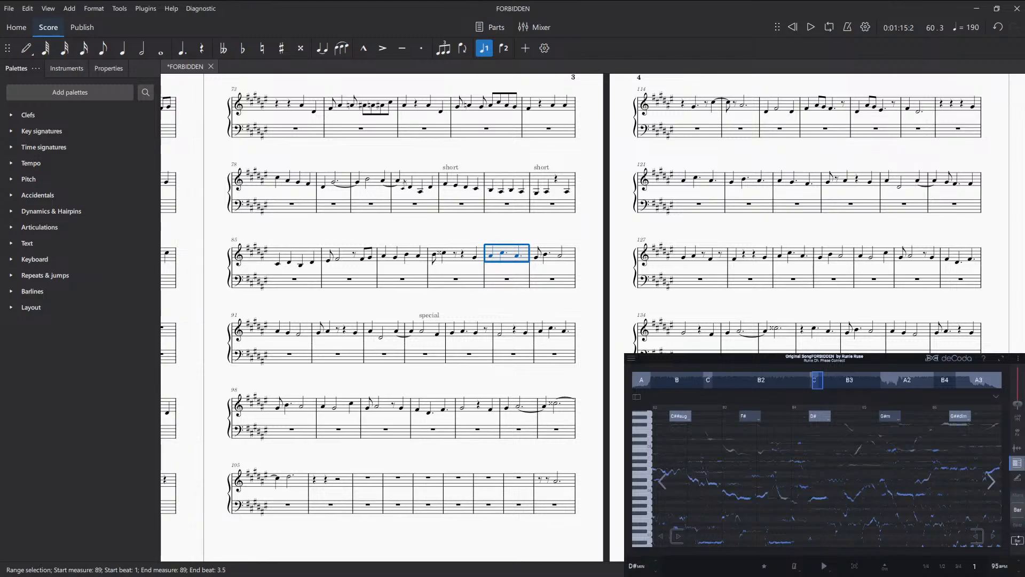
left_click(991, 483)
left_click(990, 483)
left_click(991, 483)
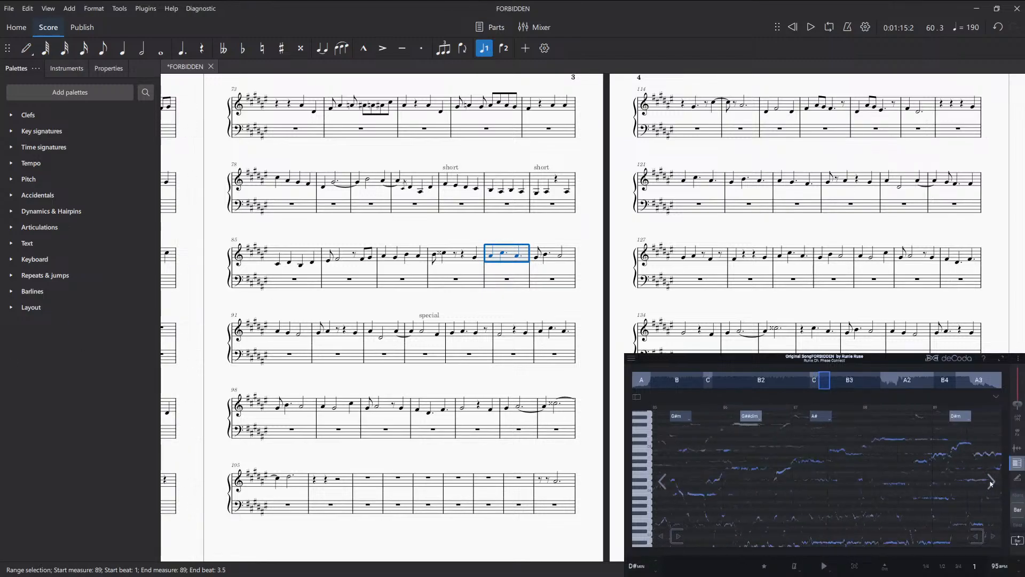
left_click(990, 483)
left_click(991, 484)
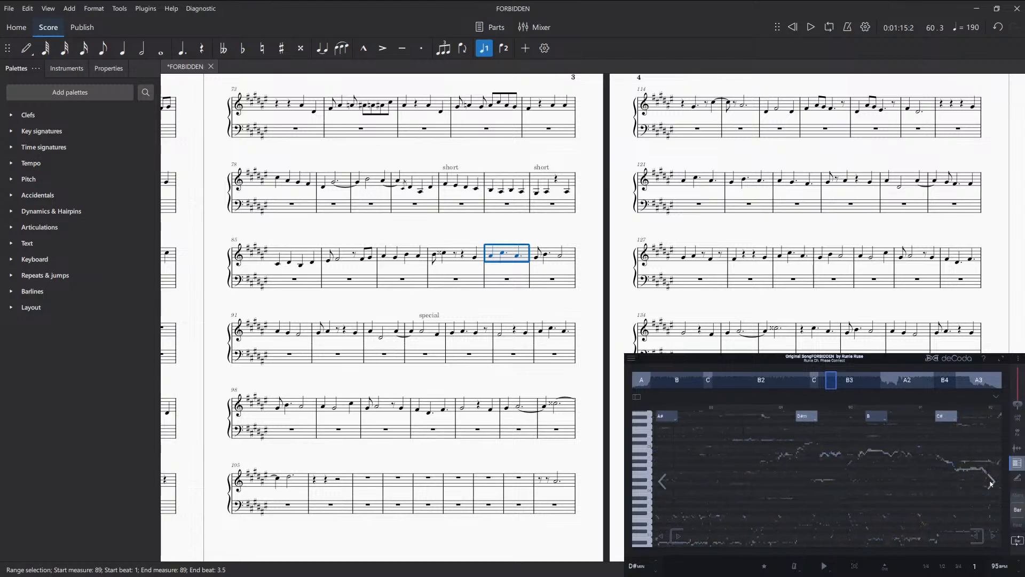
left_click(990, 483)
left_click(1018, 511)
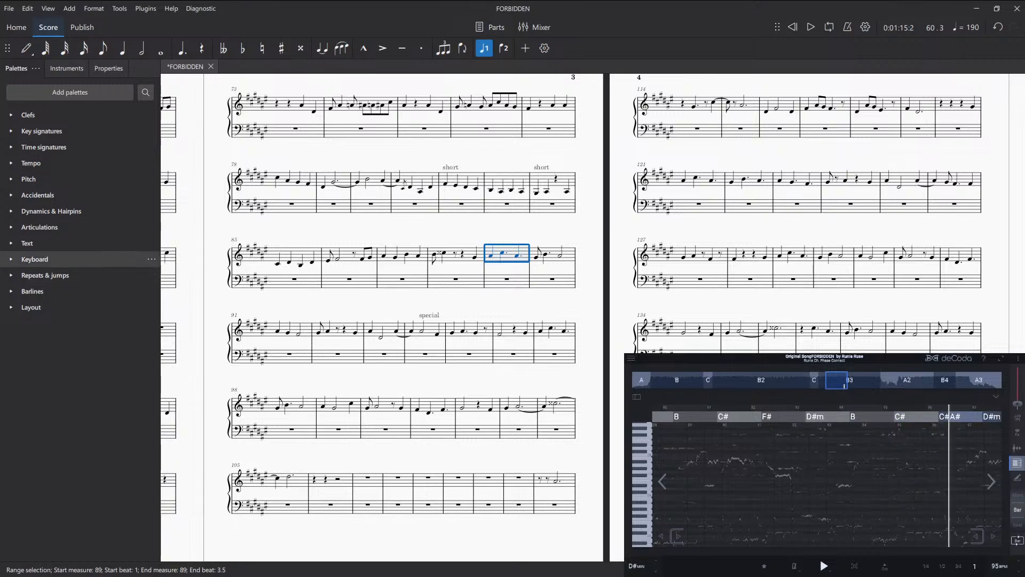
key("space")
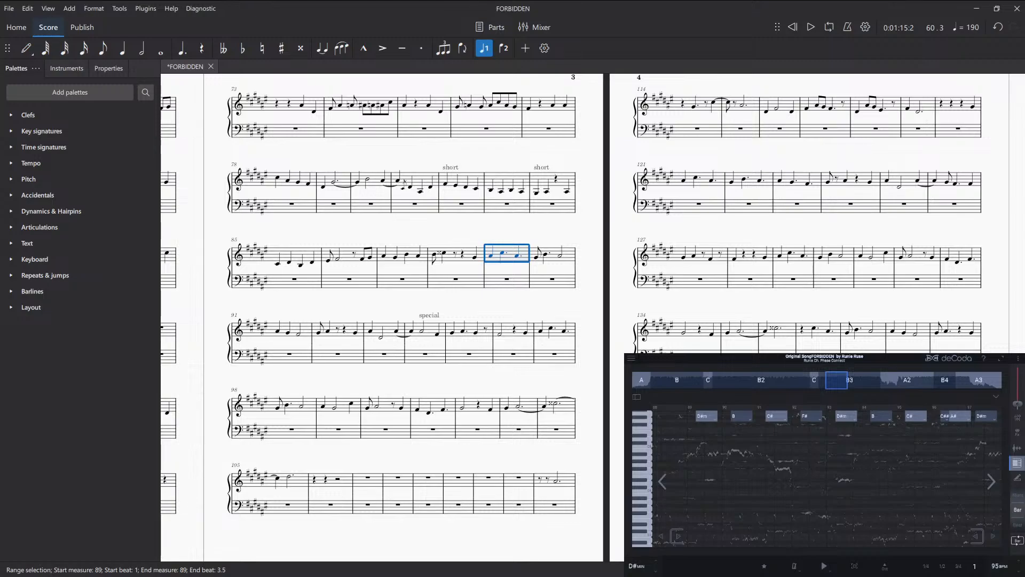
key("space")
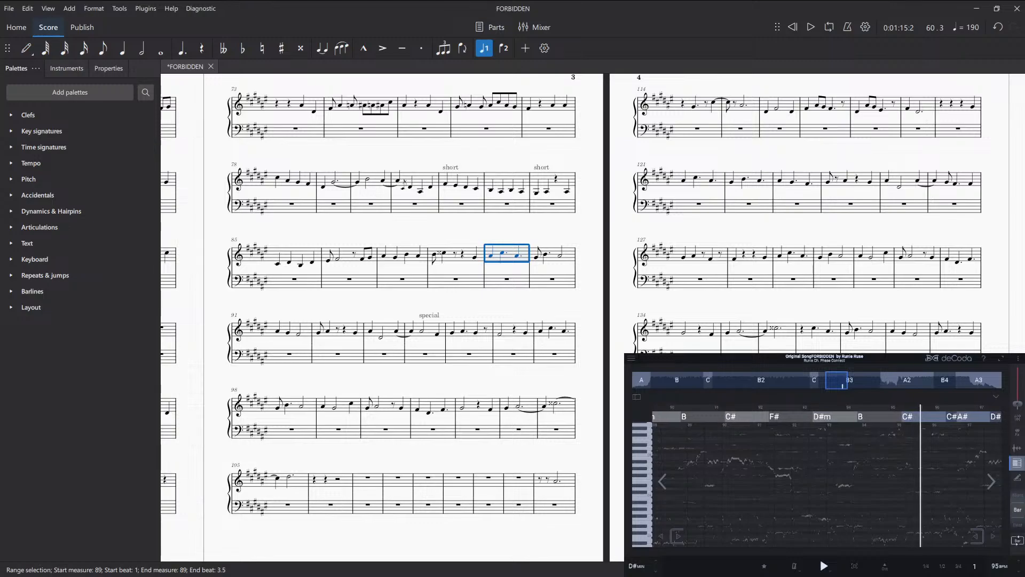
key("space")
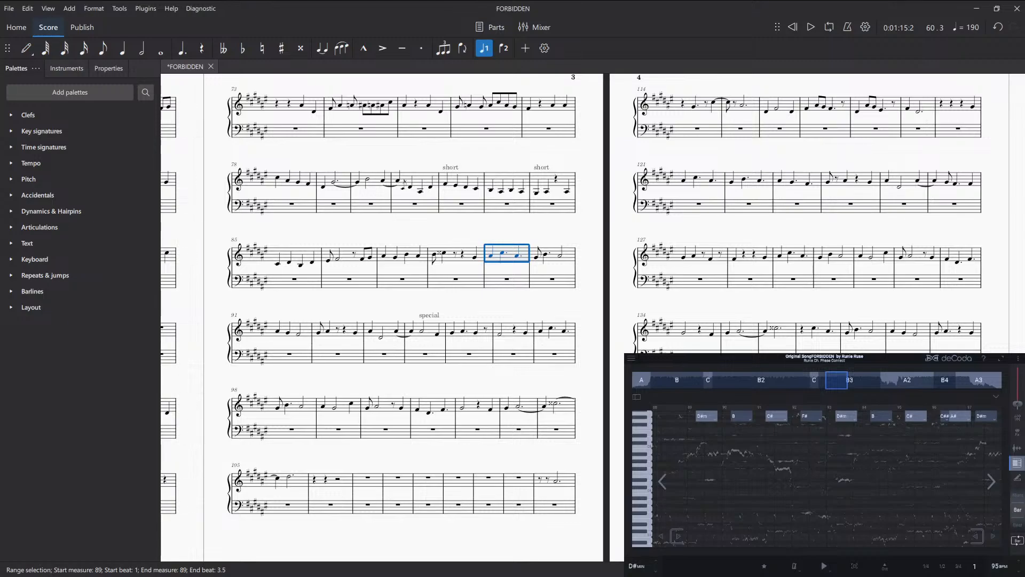
- Display the available key signatures alongside page 3 of the score
left_click(12, 131)
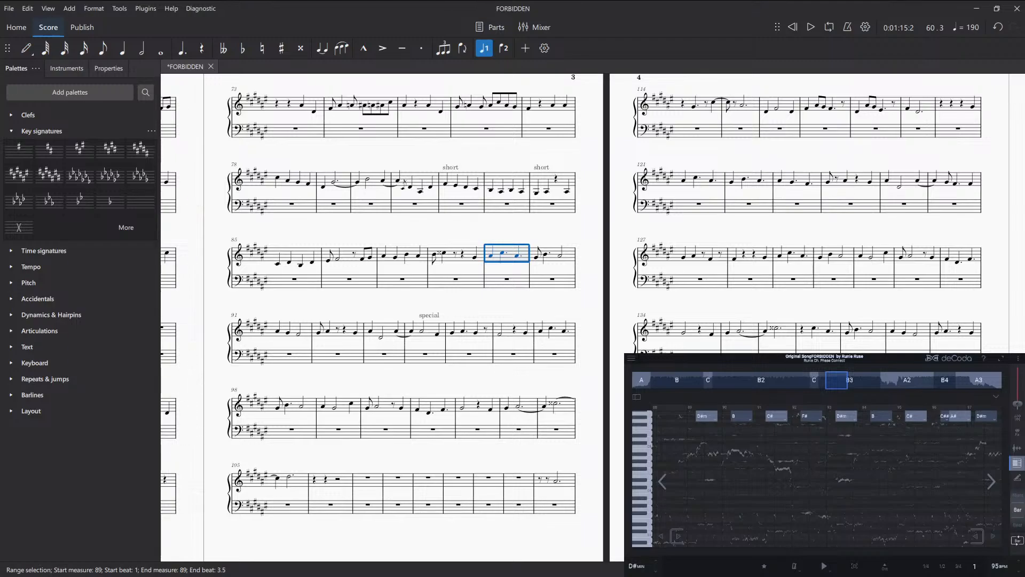
left_click_drag(514, 288, 525, 291)
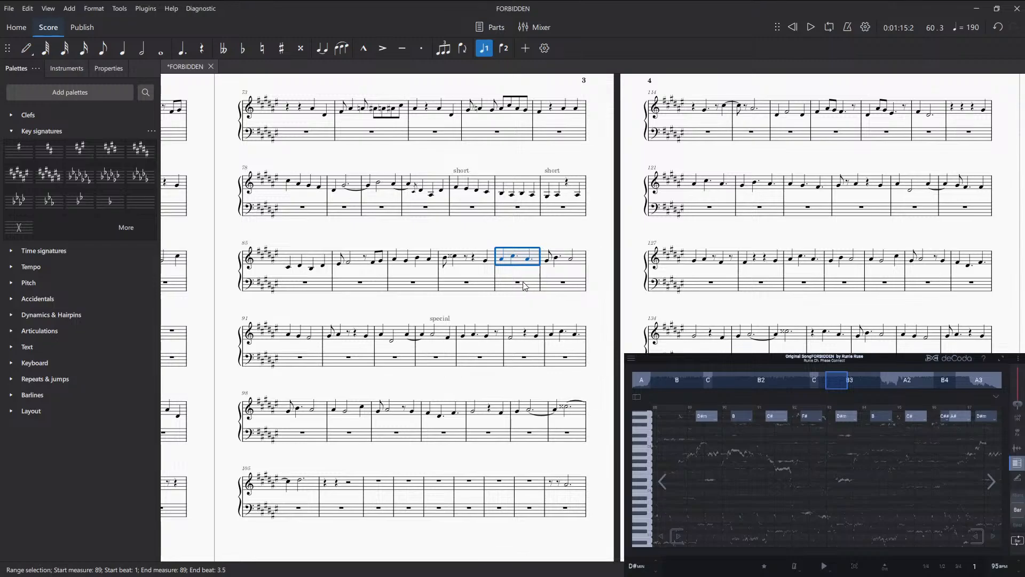
- Enter the eighth notes A, F, C and D from beat 1 in the lower staff of measure 89
left_click(518, 282)
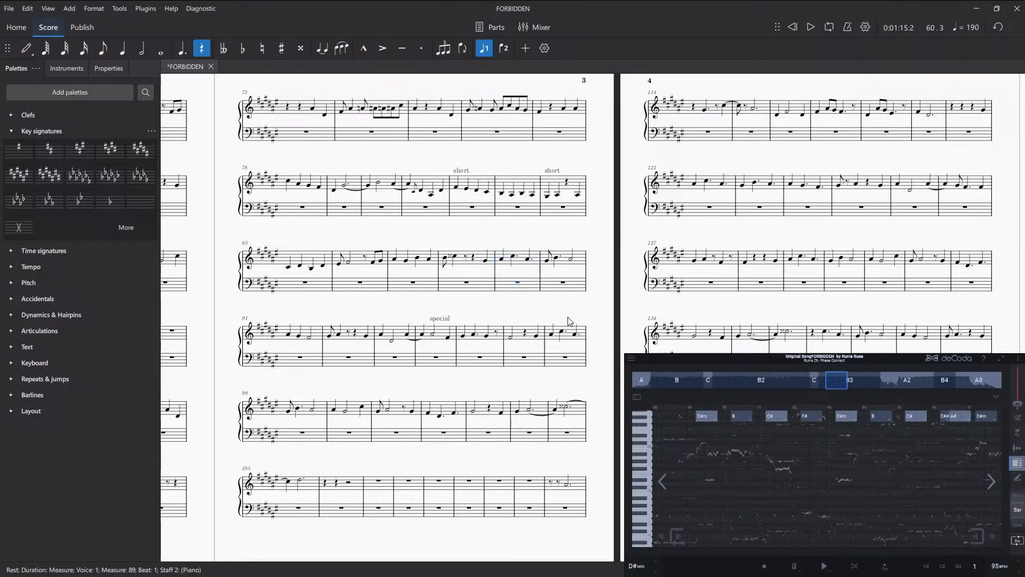
scroll(546, 308, "right", 1)
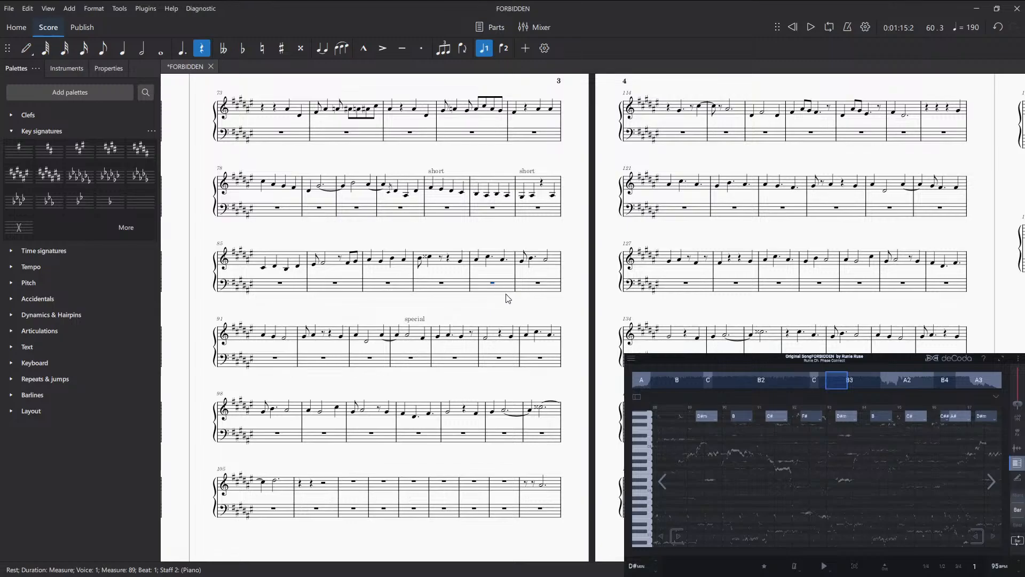
scroll(512, 299, "right", 1)
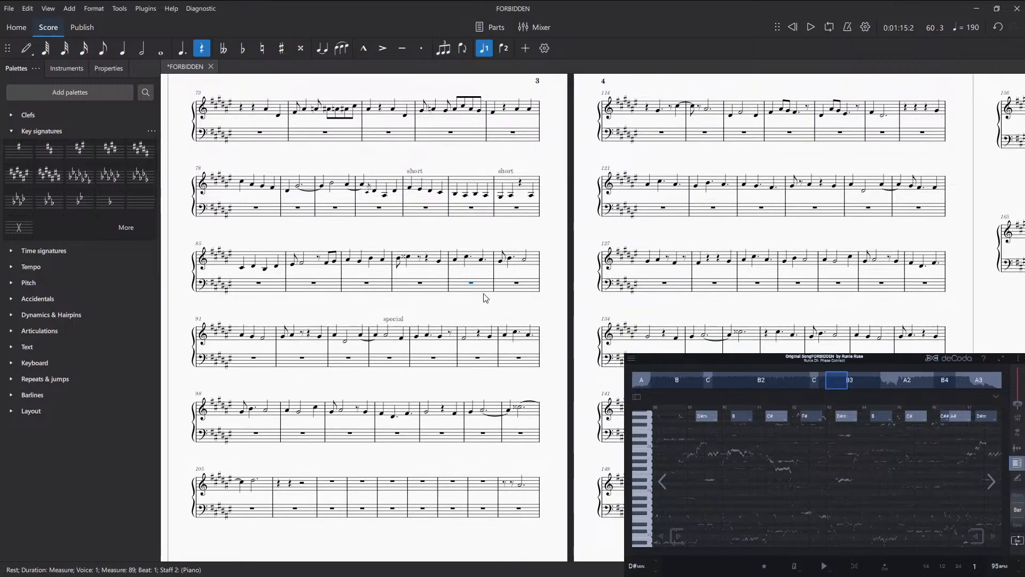
key("4")
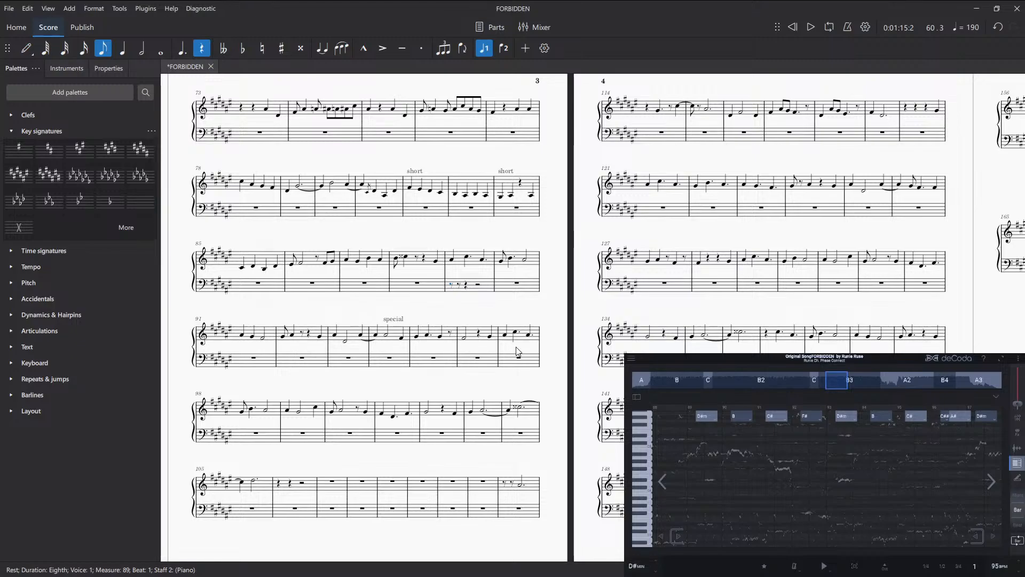
key("n")
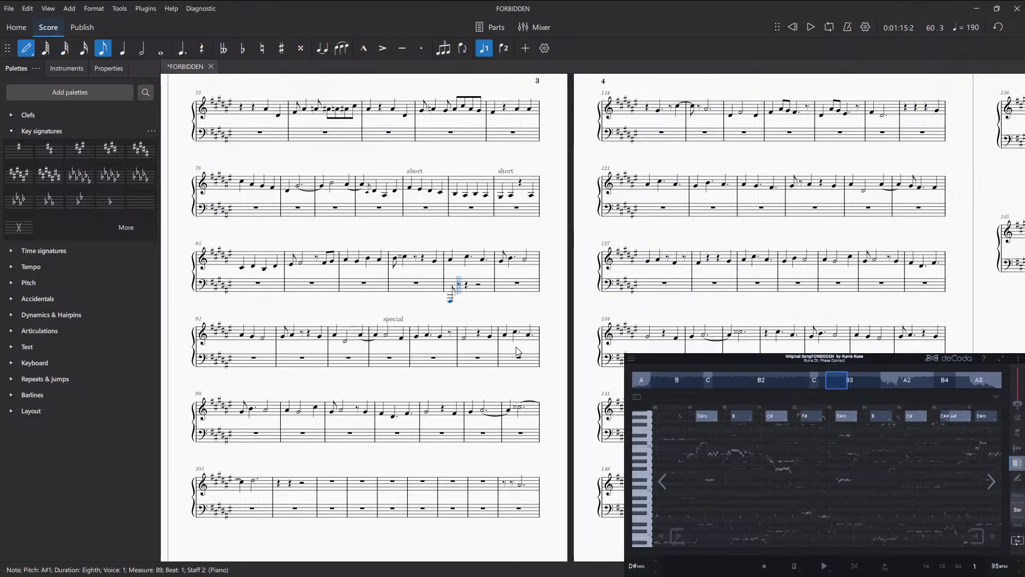
key("a")
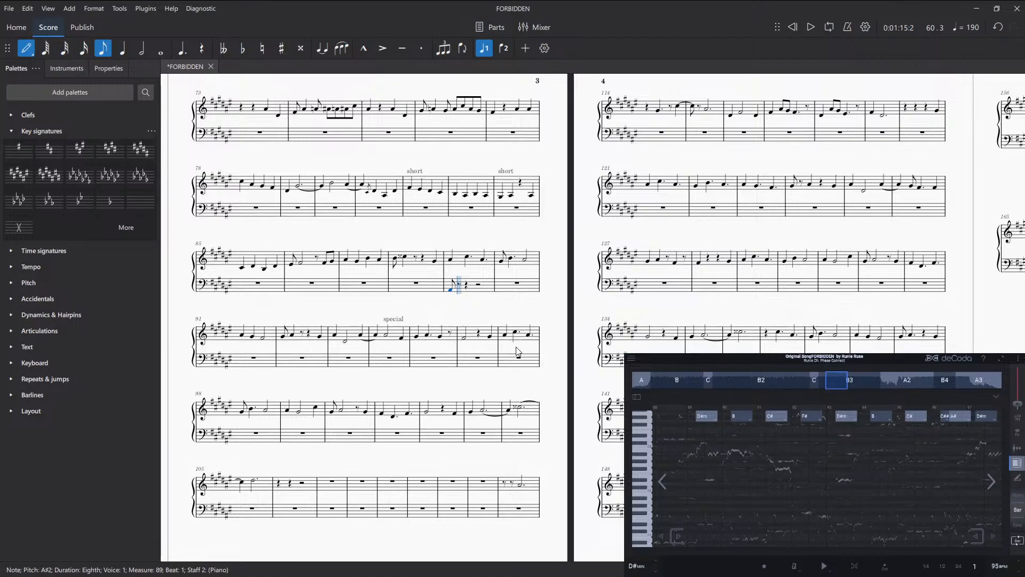
key("f")
key("ctrl+Up")
key("c")
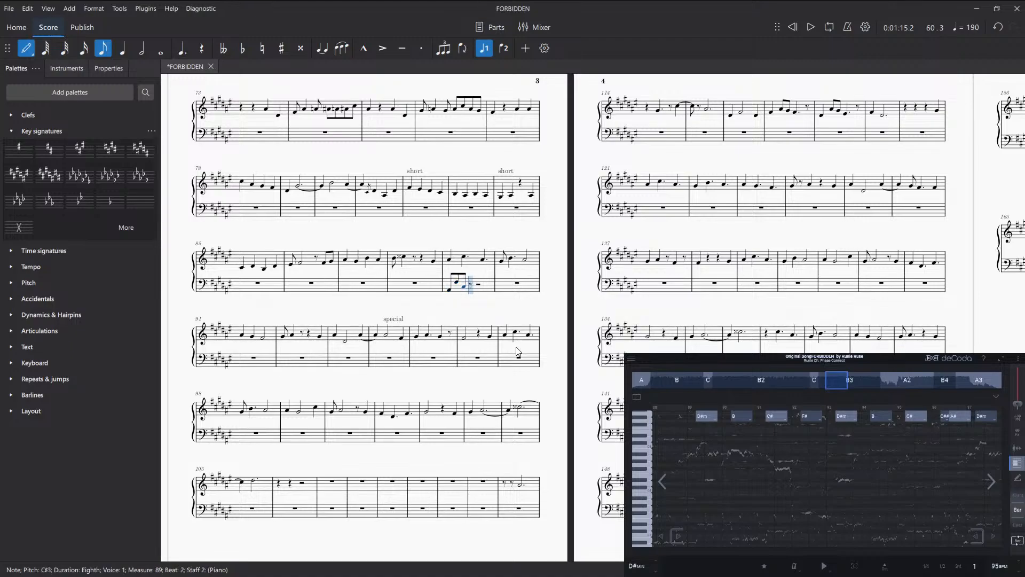
key("d")
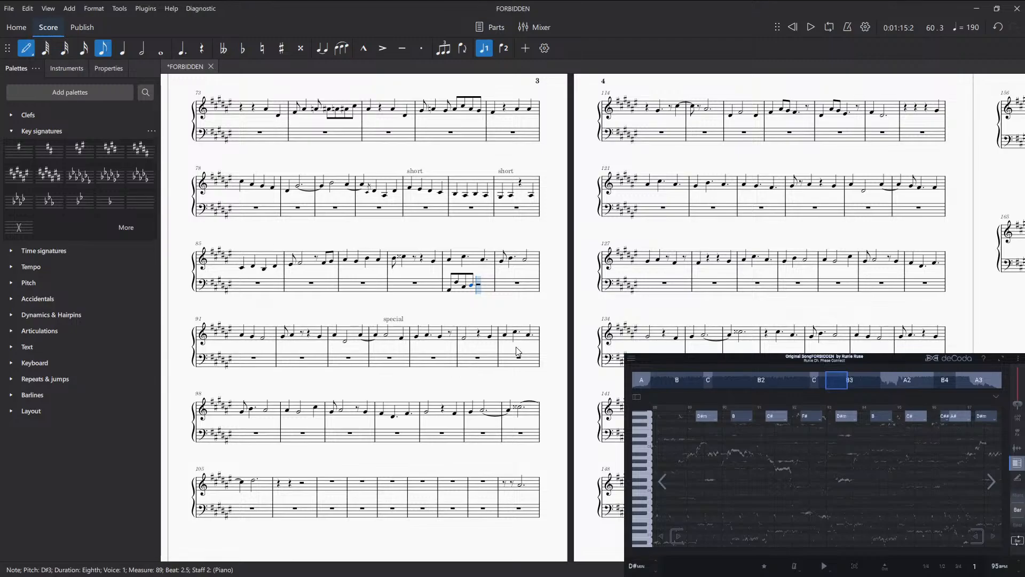
key("Escape")
- Copy the four lower-staff eighth notes of measure 89 onto beat 3 of the same measure
left_click(450, 289)
left_click(475, 289)
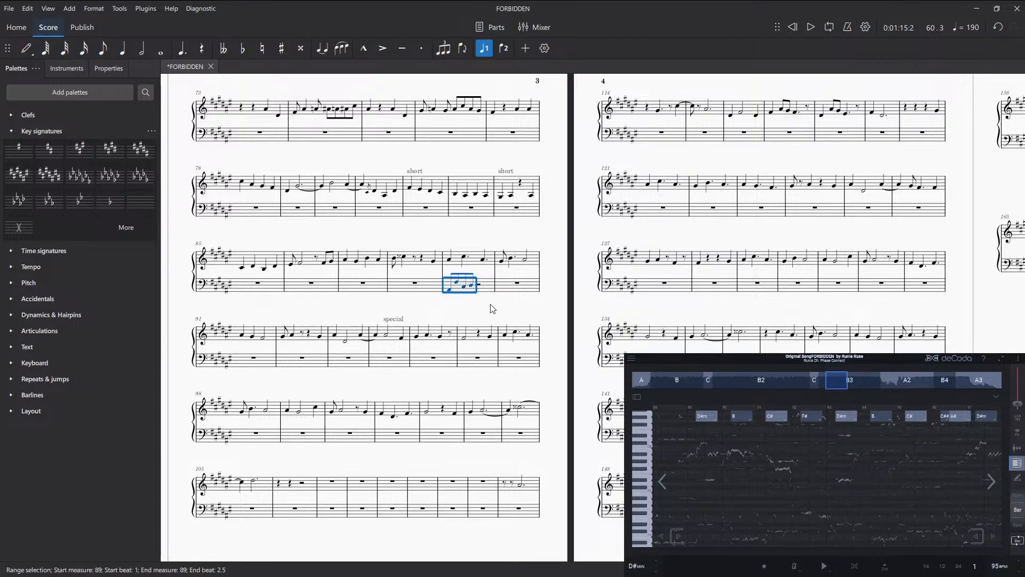
key("Escape")
left_click(478, 288)
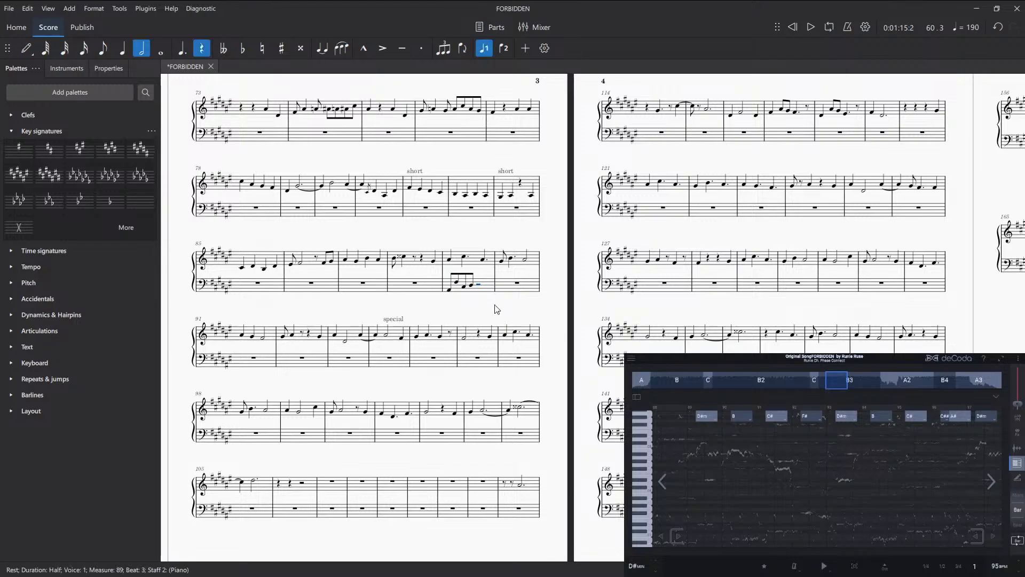
key("ctrl+v")
key("Escape")
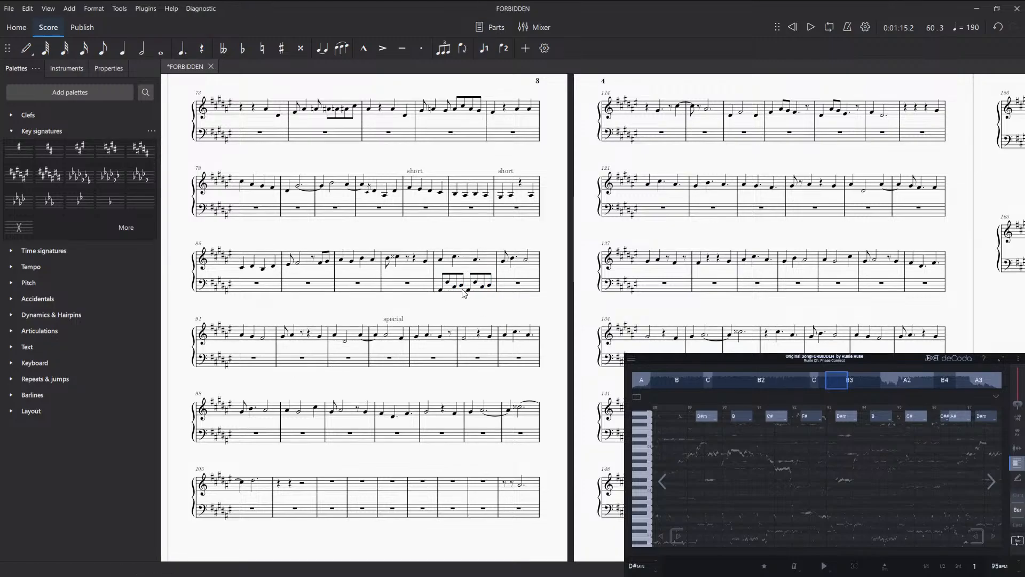
- Select the last quarter note of measure 88 and compare it with the lower-staff pattern in measure 89
left_click_drag(439, 294, 407, 301)
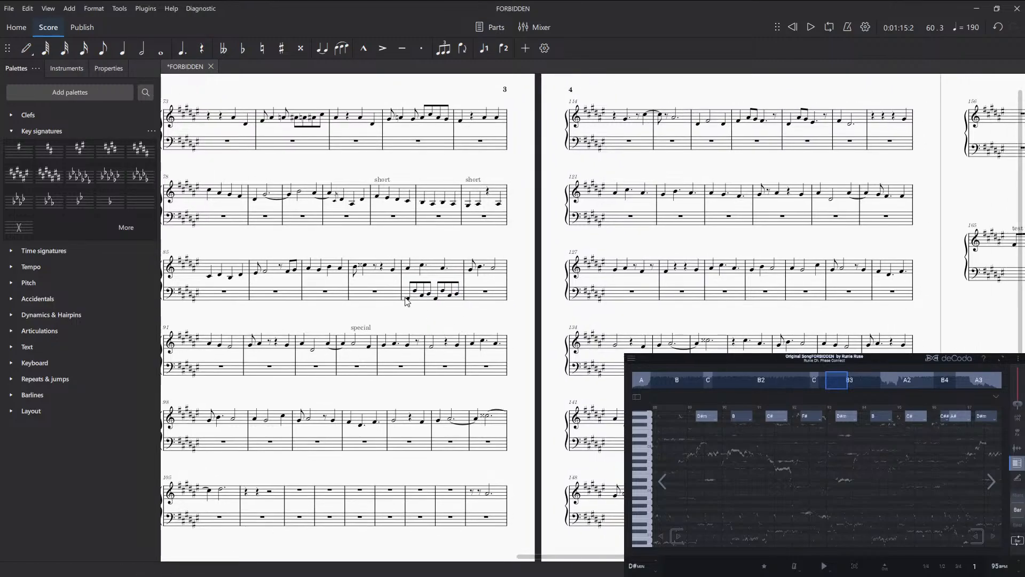
left_click(394, 270)
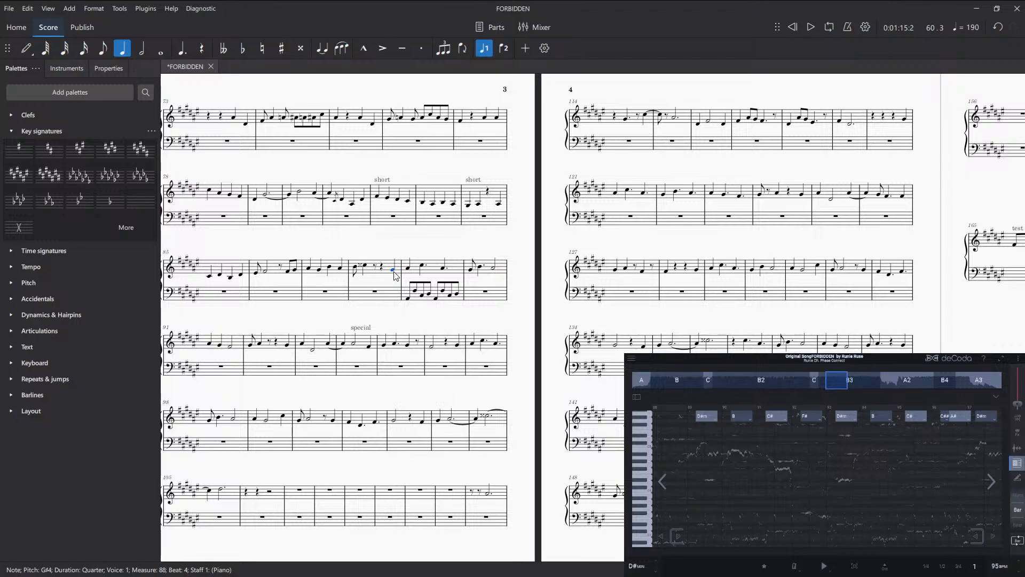
left_click(376, 291)
left_click(416, 320)
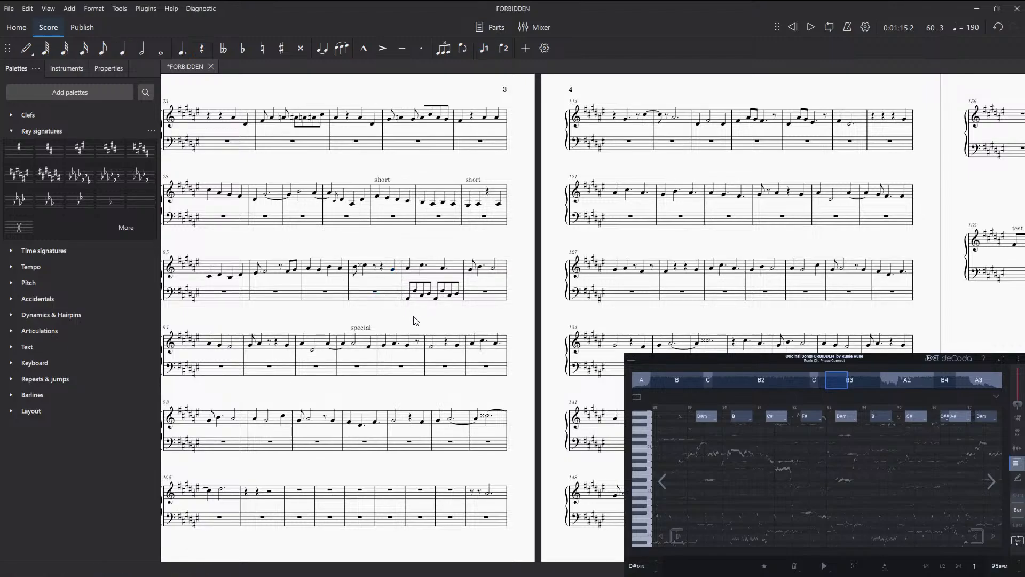
left_click(394, 273)
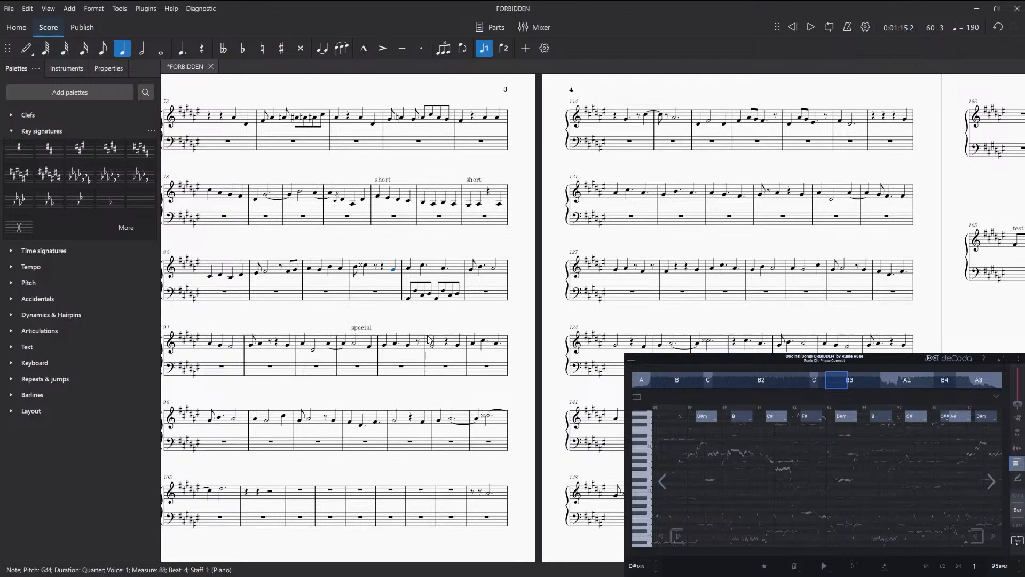
mouse_move(429, 322)
left_mouse_down()
mouse_move(382, 322)
mouse_move(437, 332)
left_mouse_up()
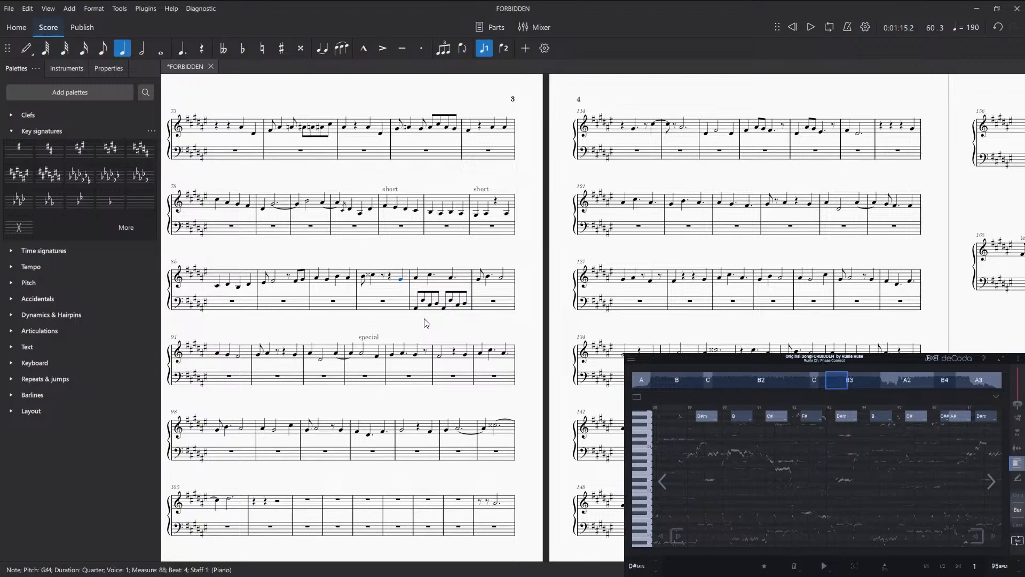
left_click_drag(425, 323, 436, 317)
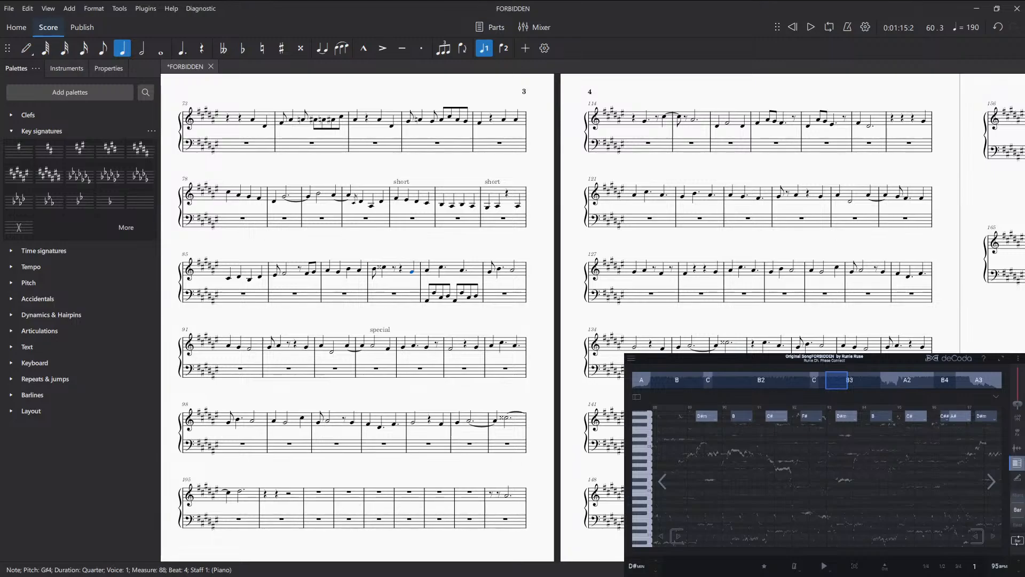
- Remove the eighth-note pattern from the lower staff of measure 89
left_click(436, 300)
key("Delete")
key("Escape")
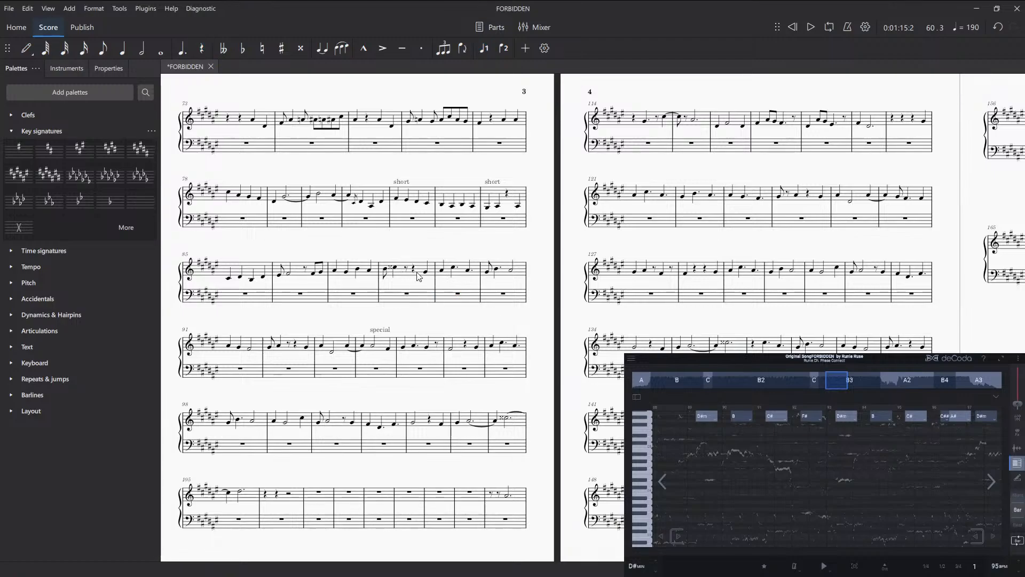
left_click(426, 275)
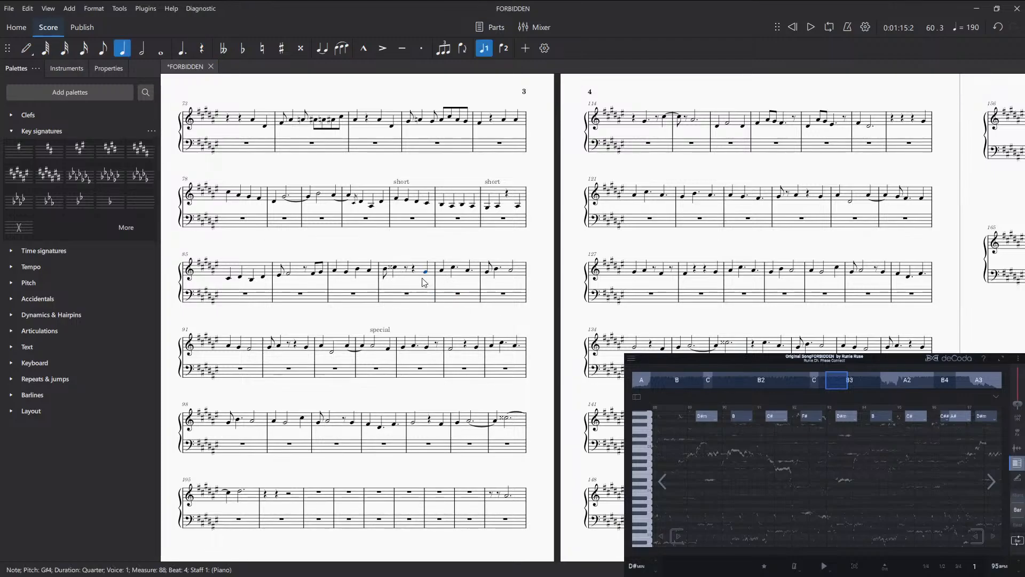
left_click(415, 273)
key("ctrl+z")
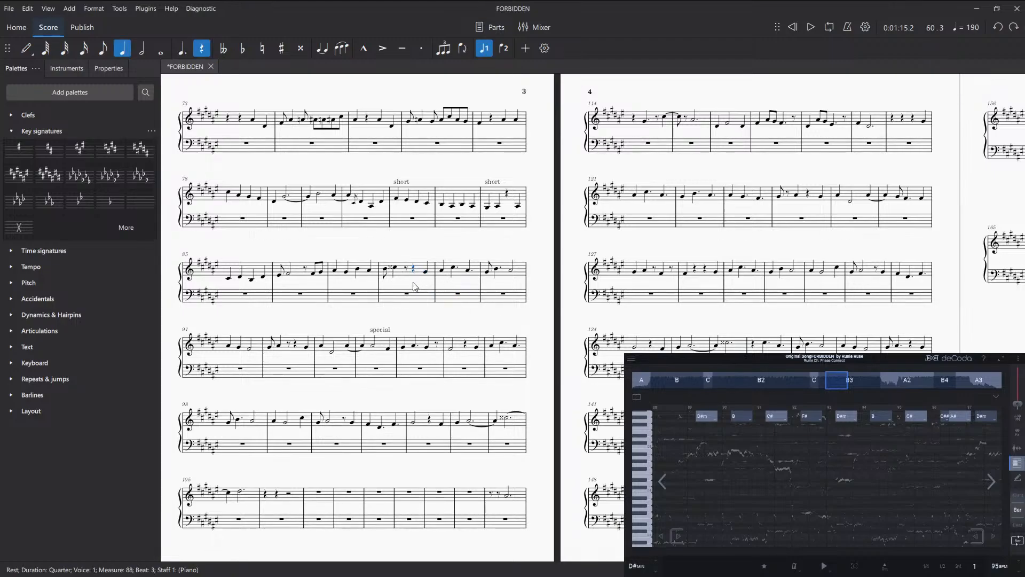
- Play the score from the first note of measure 88, stop playback, and return to the system containing measure 88
left_click(384, 272)
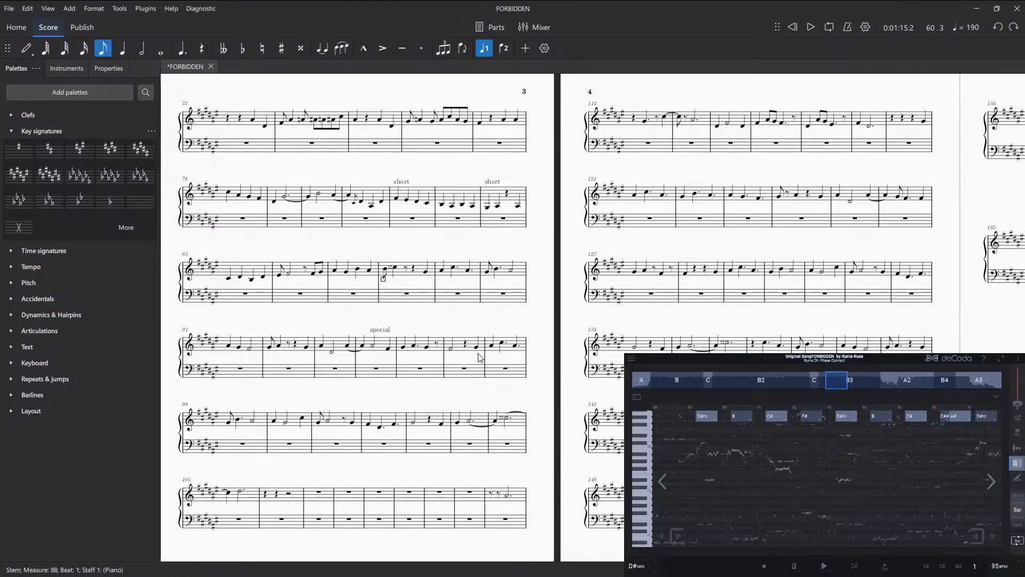
key("space")
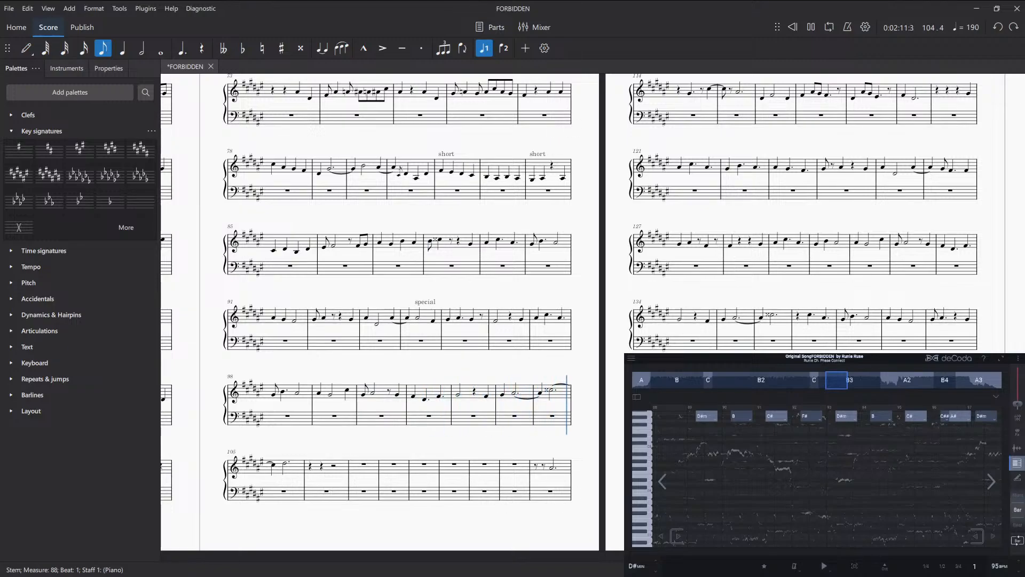
key("space")
left_click_drag(578, 292, 561, 340)
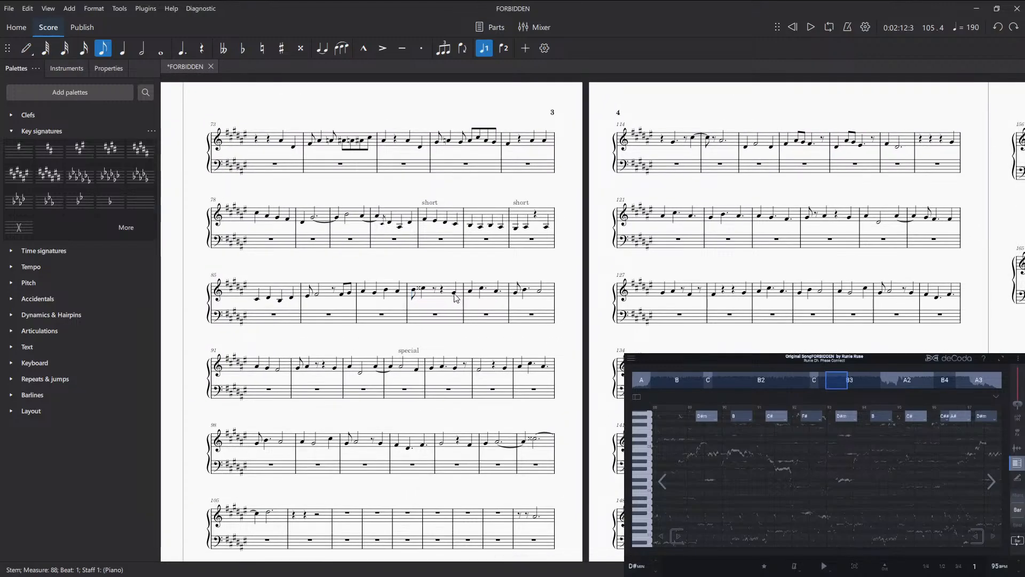
- Try to set up a playback loop around the notes of measure 88, then switch looping off
left_click(454, 292)
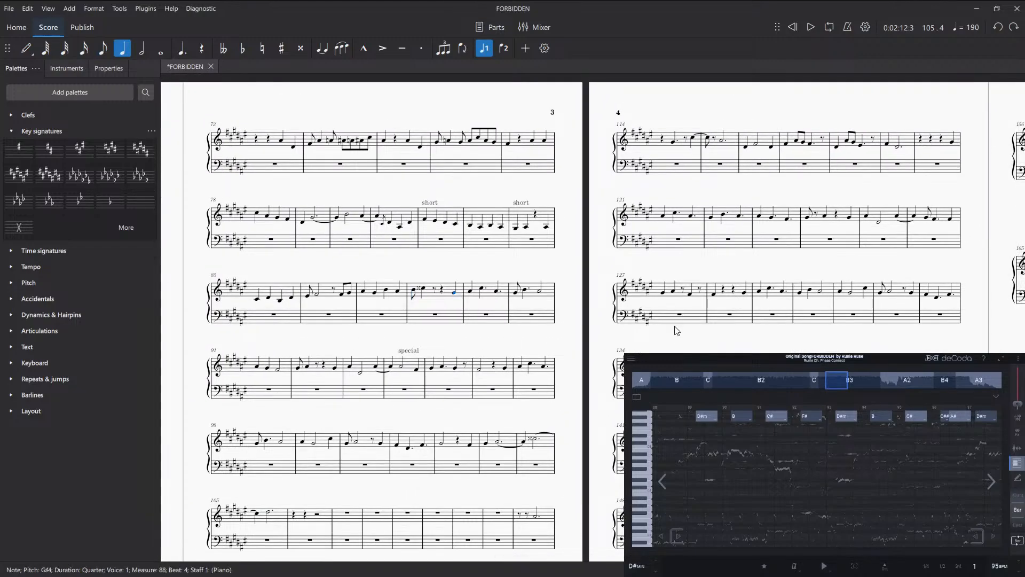
left_click(832, 29)
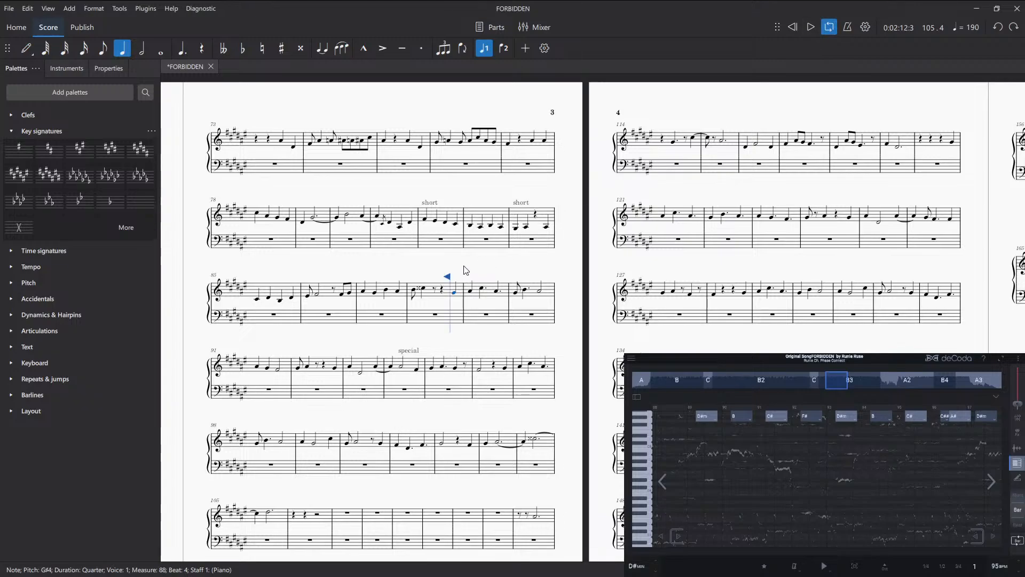
left_click_drag(446, 277, 436, 276)
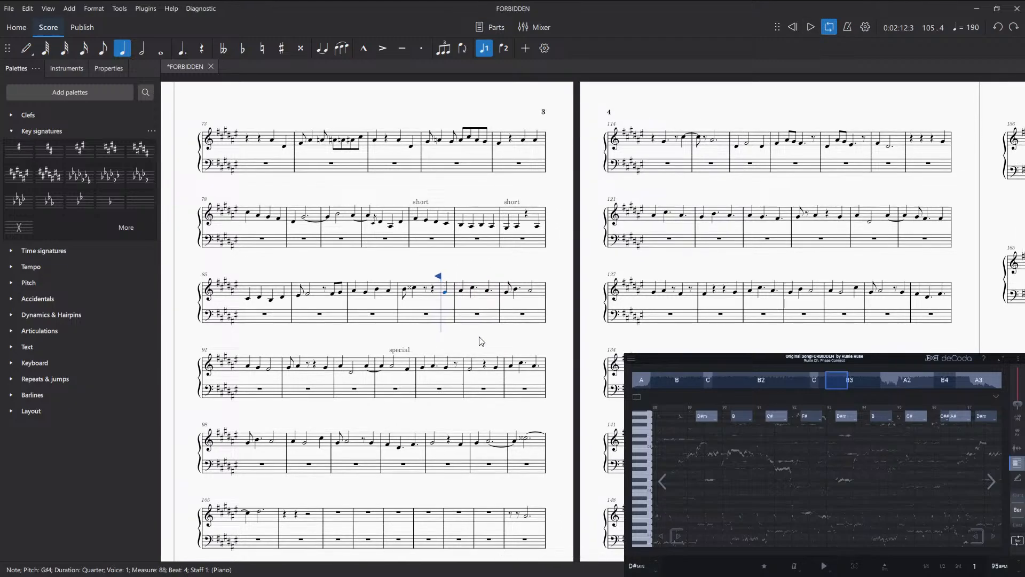
left_click(467, 333)
left_click(427, 291)
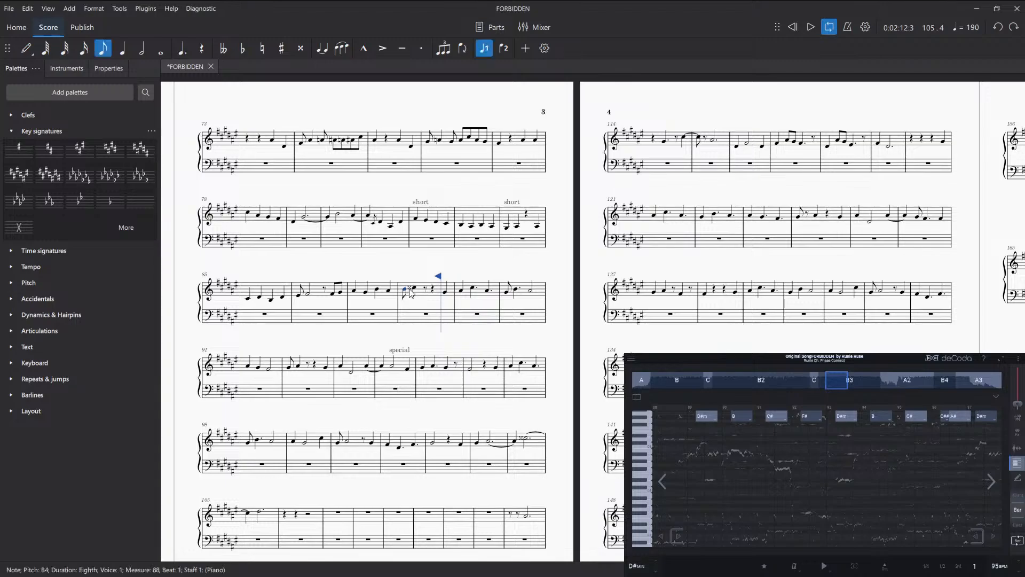
left_click(832, 27)
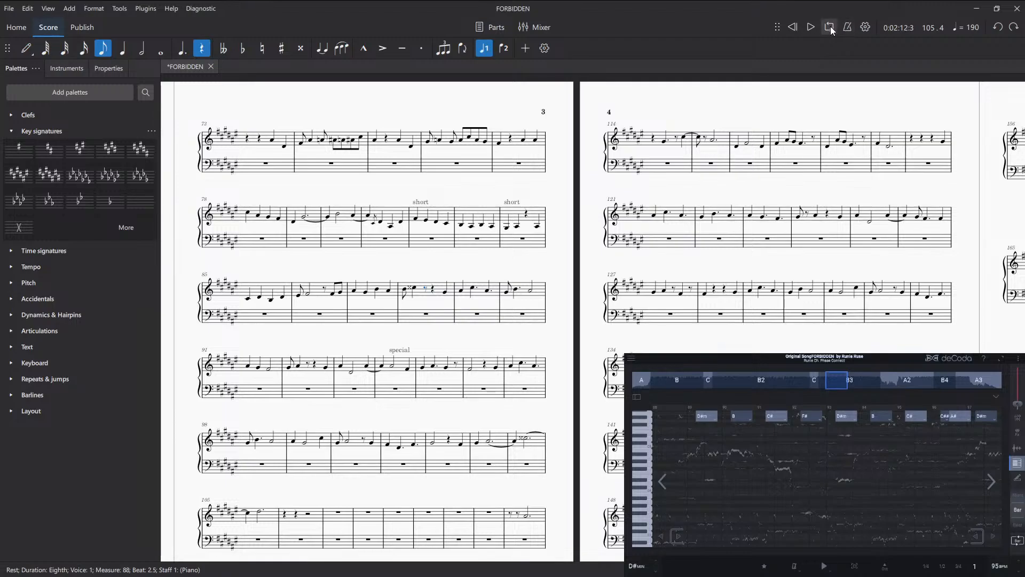
- Try looped playback from the start of the score, try repositioning the loop marker in measure 1, and turn looping off
left_click(829, 27)
key("space")
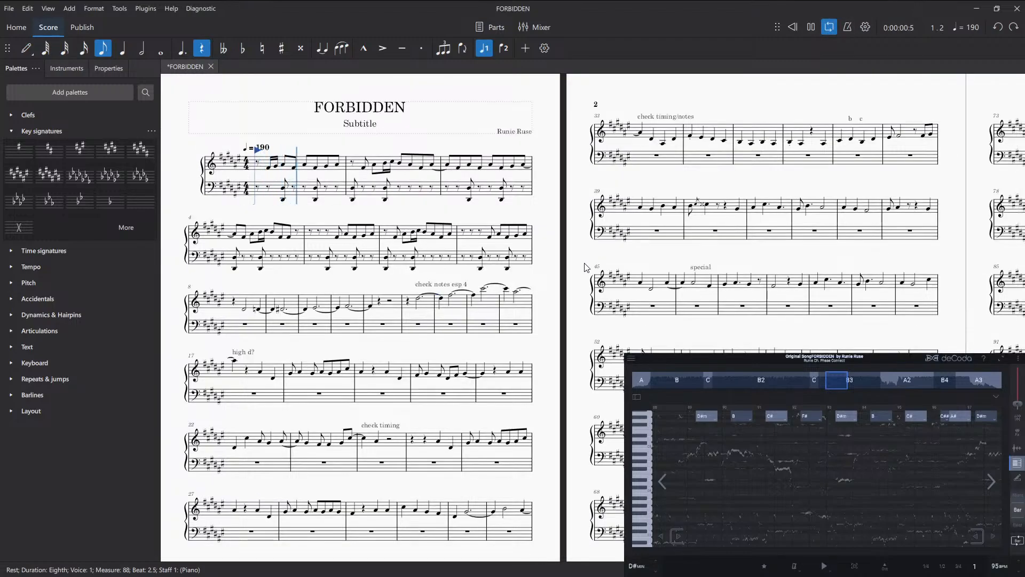
key("space")
left_click_drag(561, 271, 604, 280)
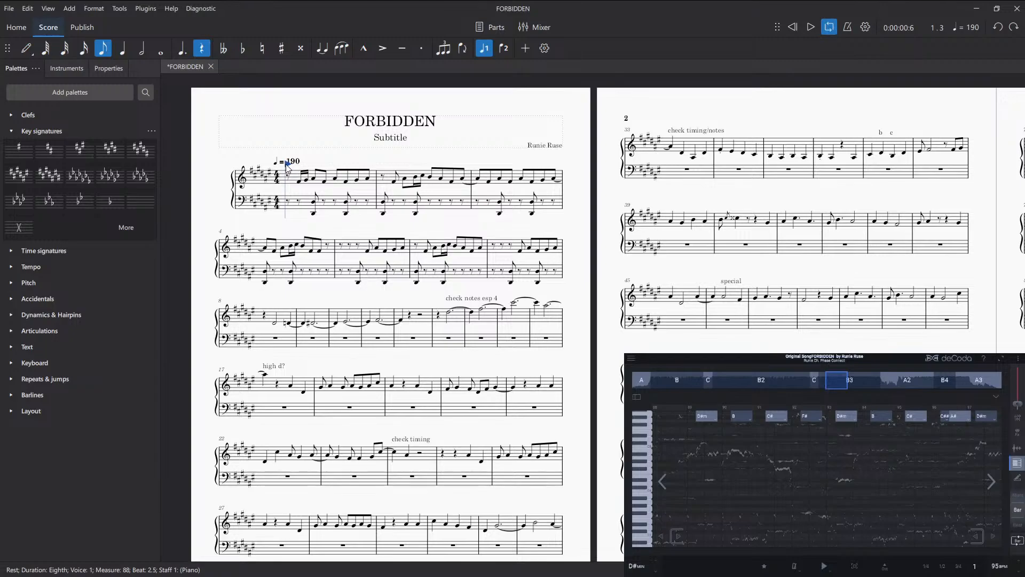
mouse_move(286, 165)
left_mouse_down()
mouse_move(311, 165)
mouse_move(293, 169)
left_mouse_up()
key("ctrl+z")
left_click(829, 27)
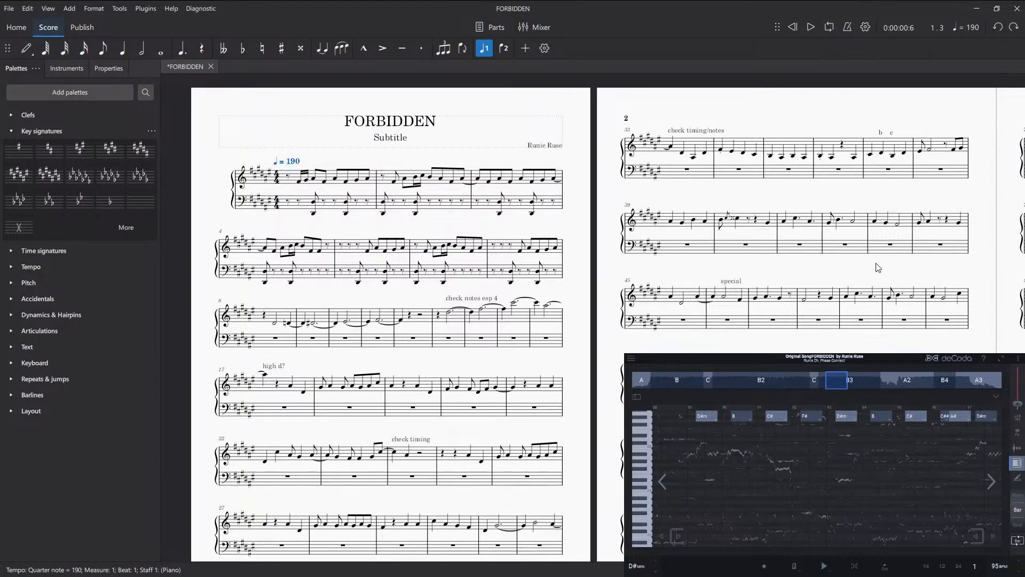
- Select the quarter rest on beat 3 of measure 88 and toggle loop playback on and off
scroll(583, 245, "down", 3, "ctrl")
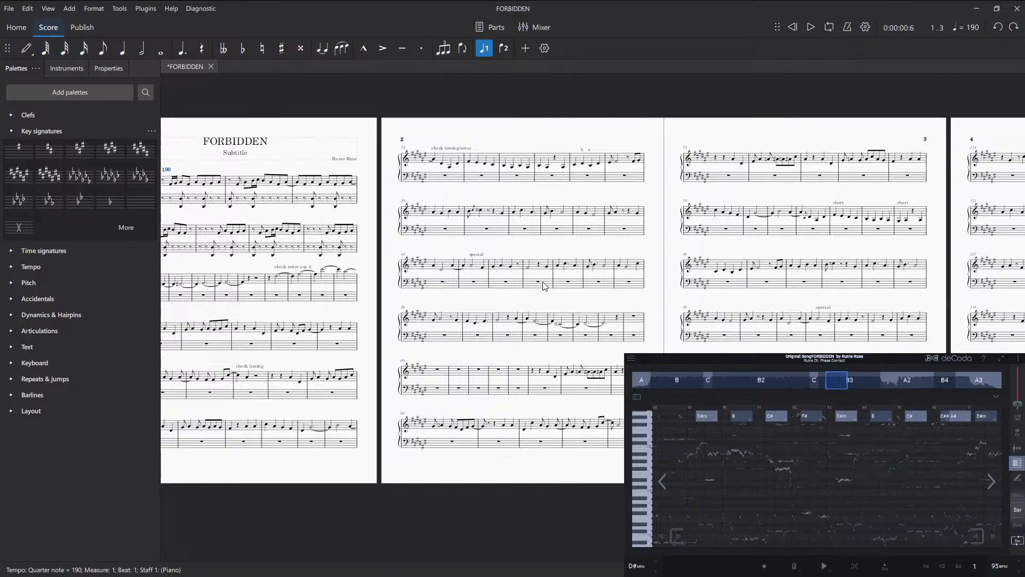
left_click(545, 270)
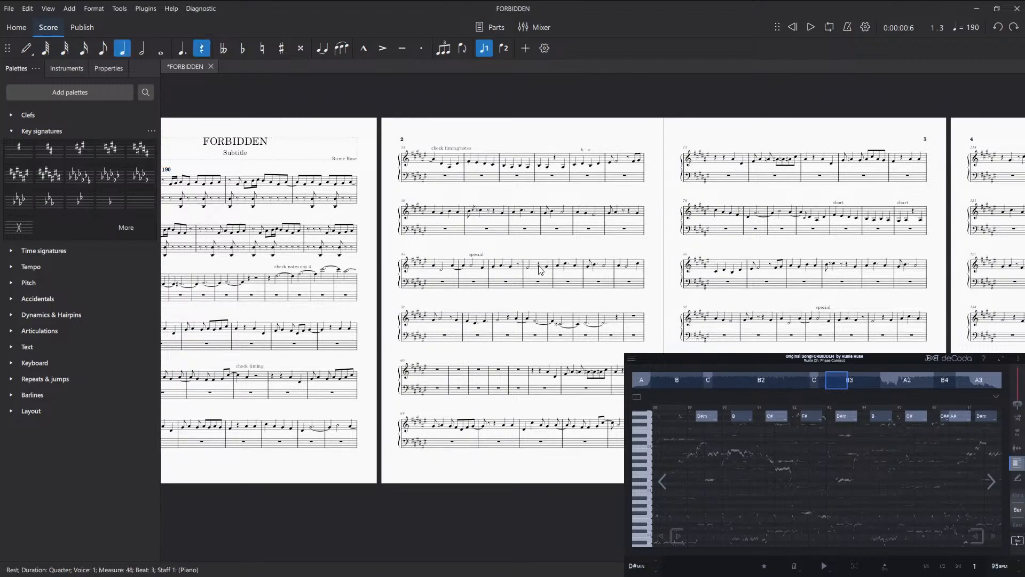
left_click(851, 267)
left_click(847, 267)
left_click(829, 28)
left_click(830, 28)
left_click_drag(835, 300, 637, 312)
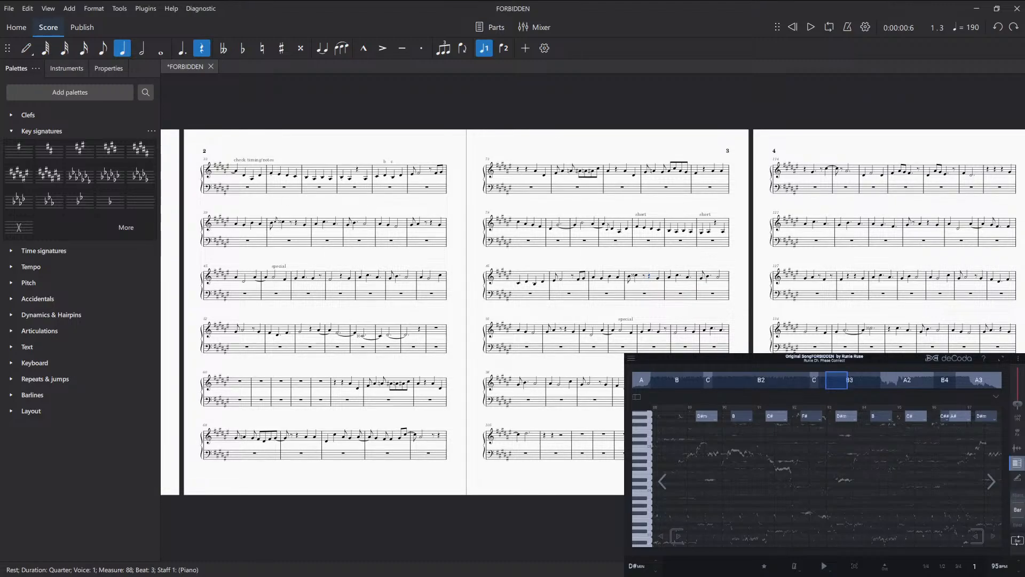
left_click_drag(576, 315, 442, 331)
scroll(494, 328, "up", 5)
scroll(484, 346, "down", 3)
scroll(481, 326, "up", 1)
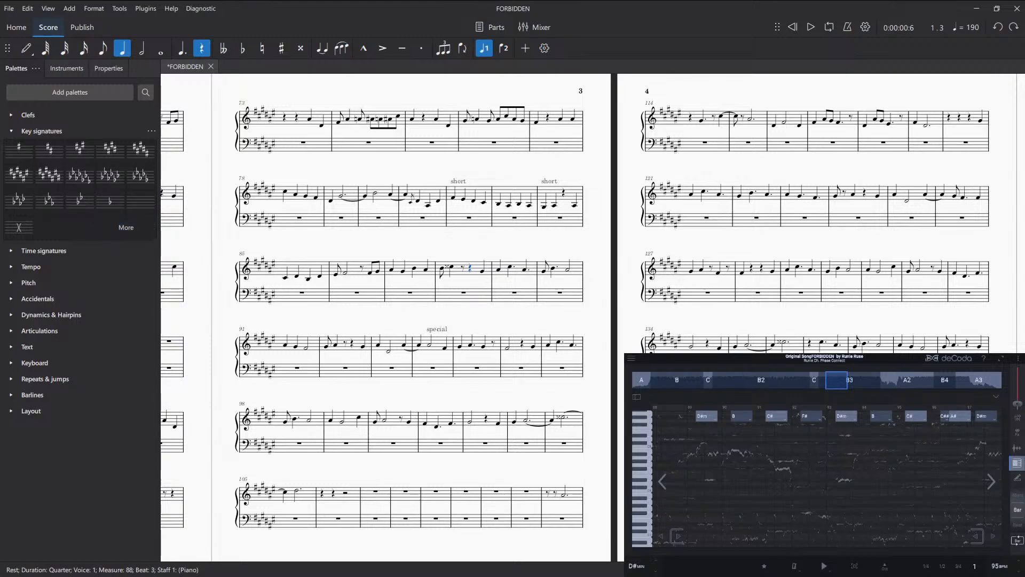
- Clear the rest selection and play a short stretch of the score from measure 88, then stop playback
scroll(474, 385, "right", 1)
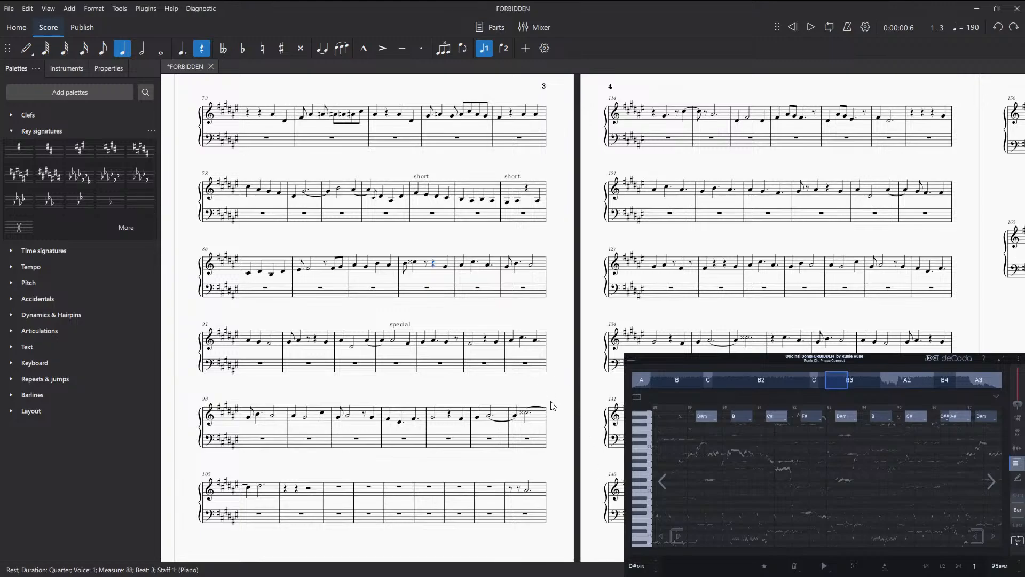
left_click_drag(563, 393, 586, 377)
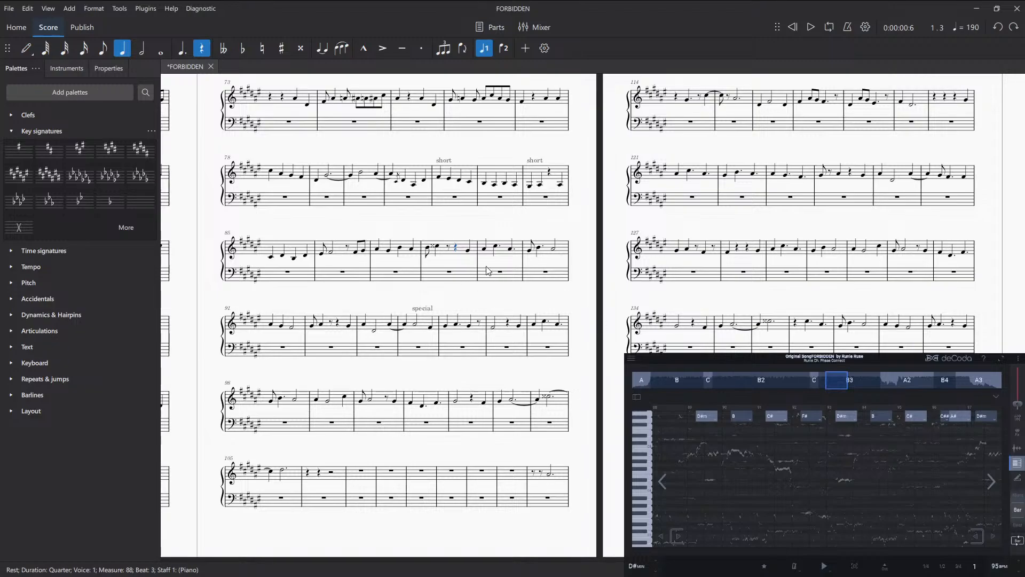
left_click(470, 258)
left_click(582, 349)
left_click_drag(563, 376, 634, 340)
left_click_drag(648, 341, 619, 335)
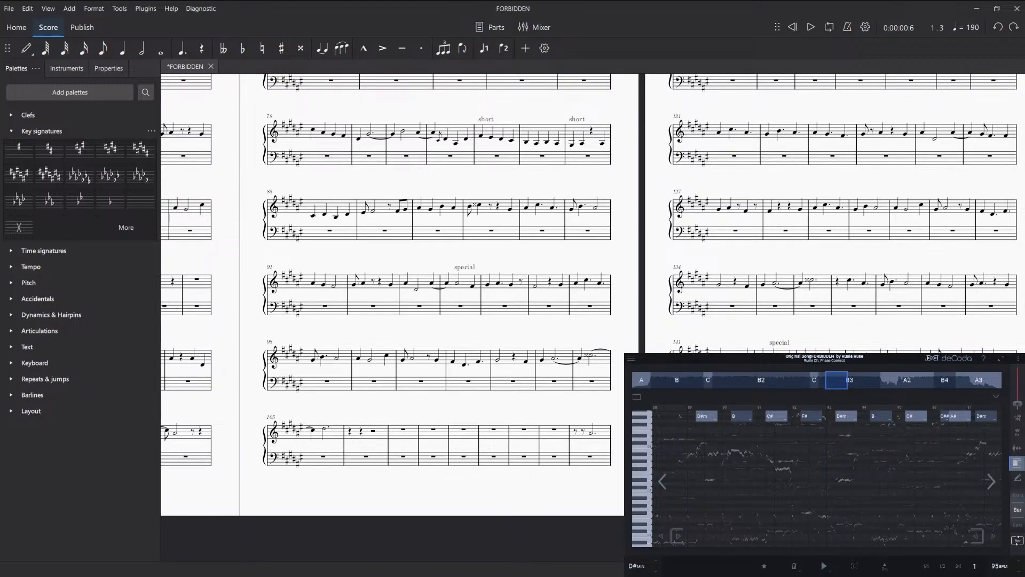
left_click_drag(511, 252, 480, 298)
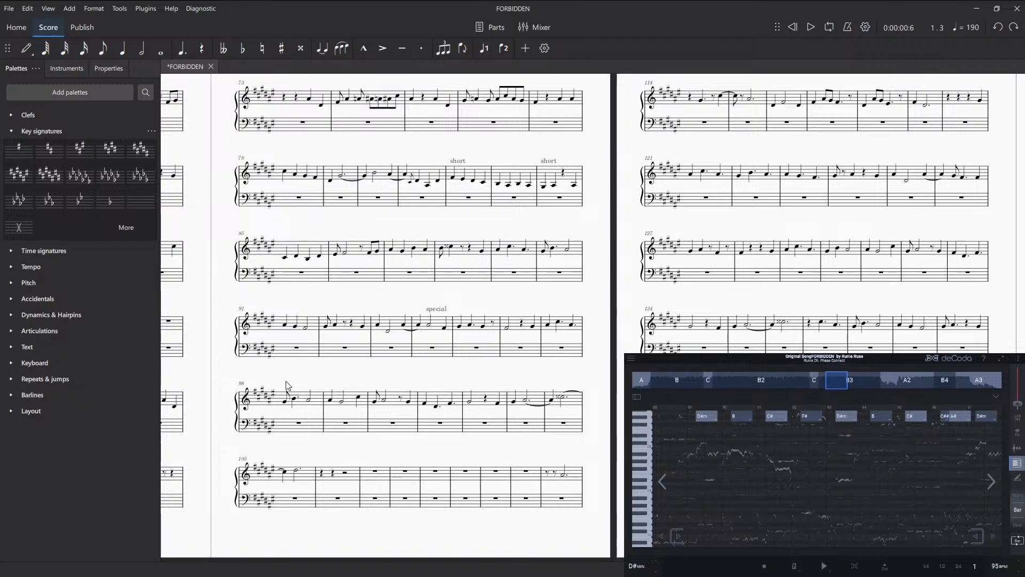
left_click_drag(540, 300, 499, 293)
key("space")
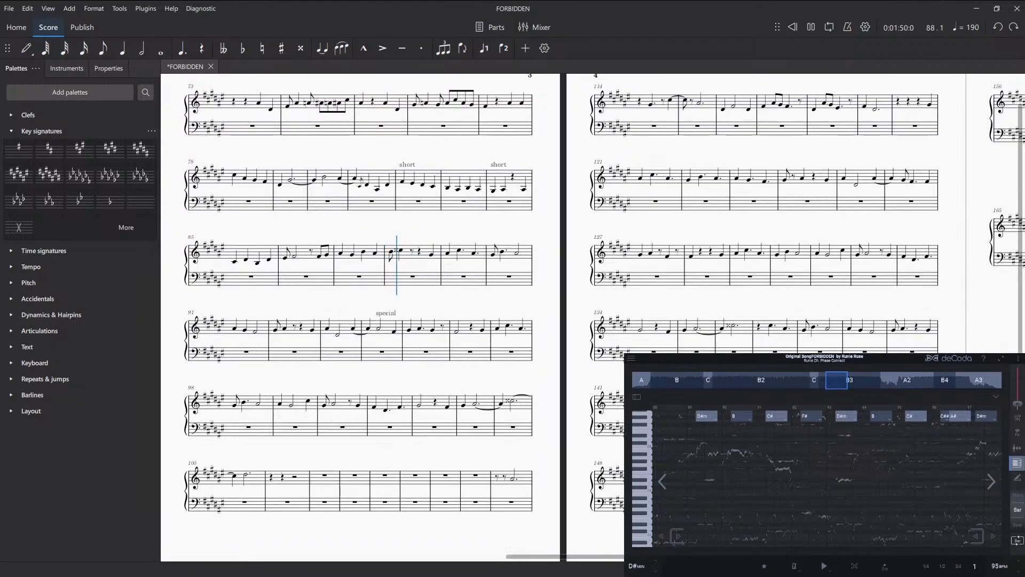
key("space")
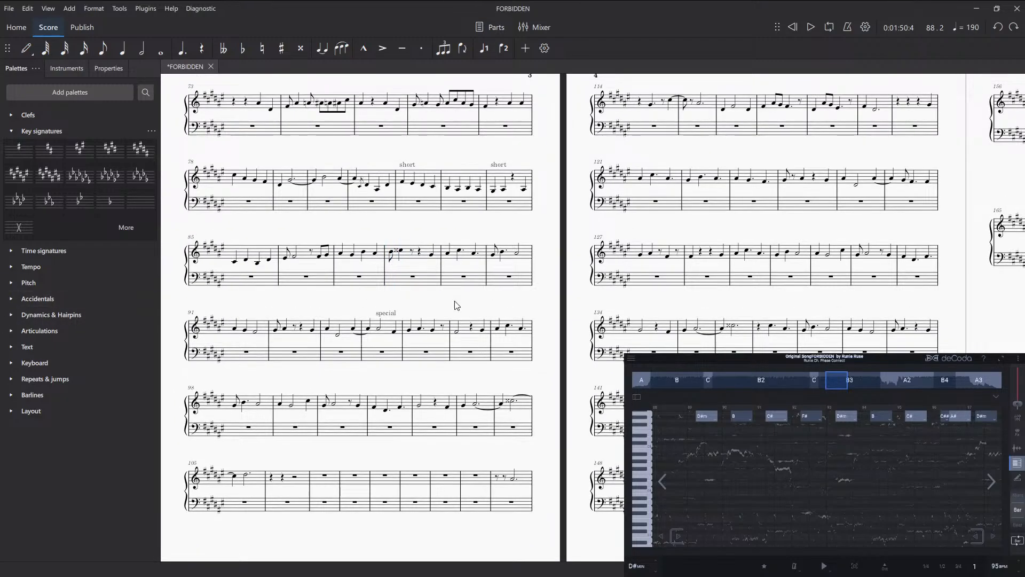
- Select the bass staff of measure 95, switch to deCoda and play the original song's looped passage leading into section B3
left_click(424, 358)
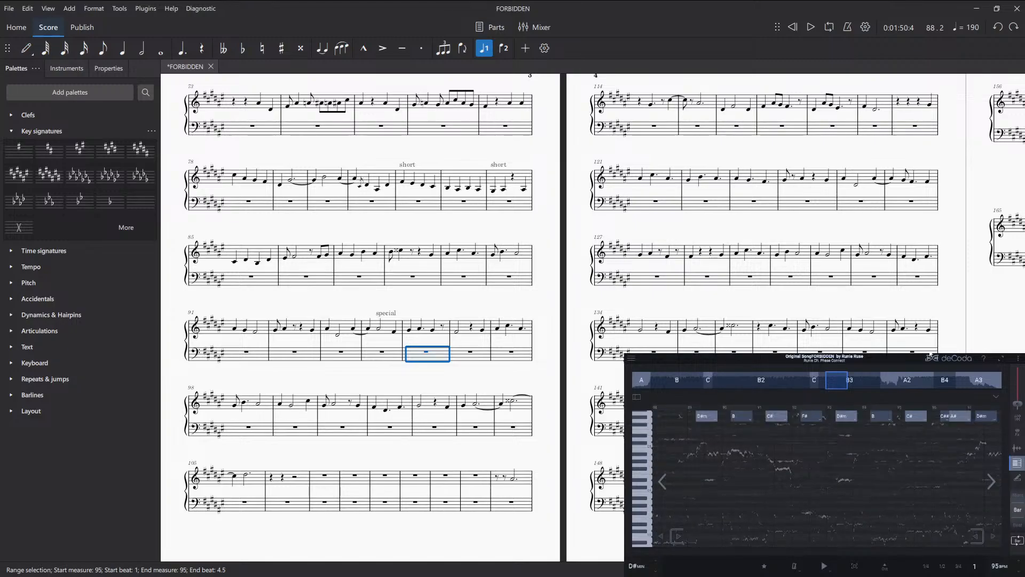
key("space")
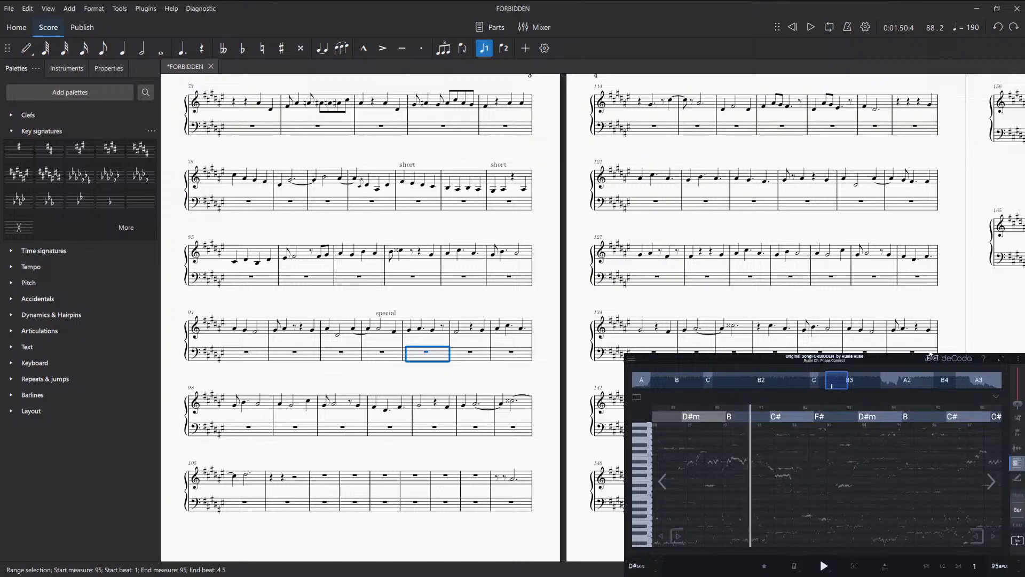
key("space")
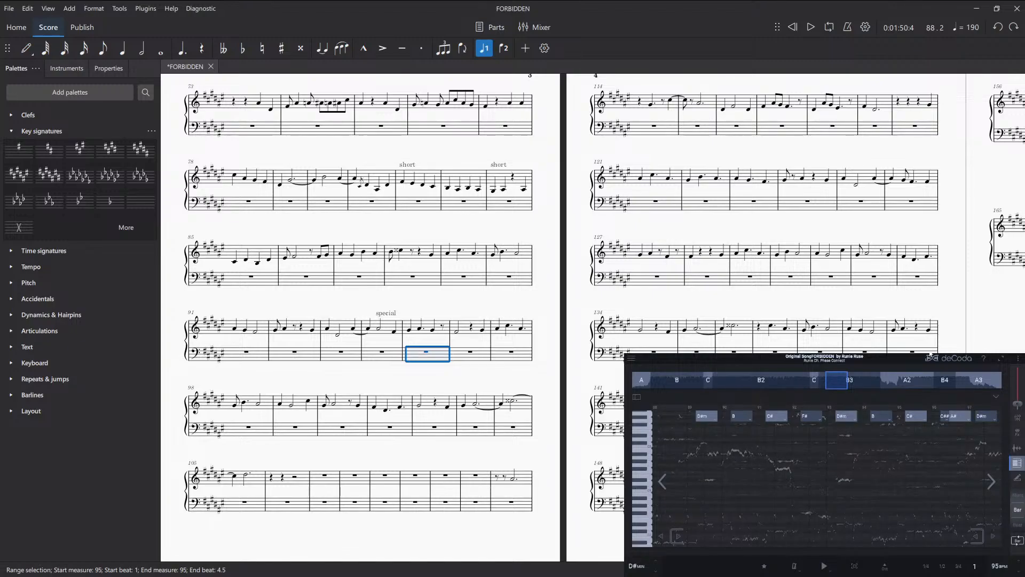
key("space")
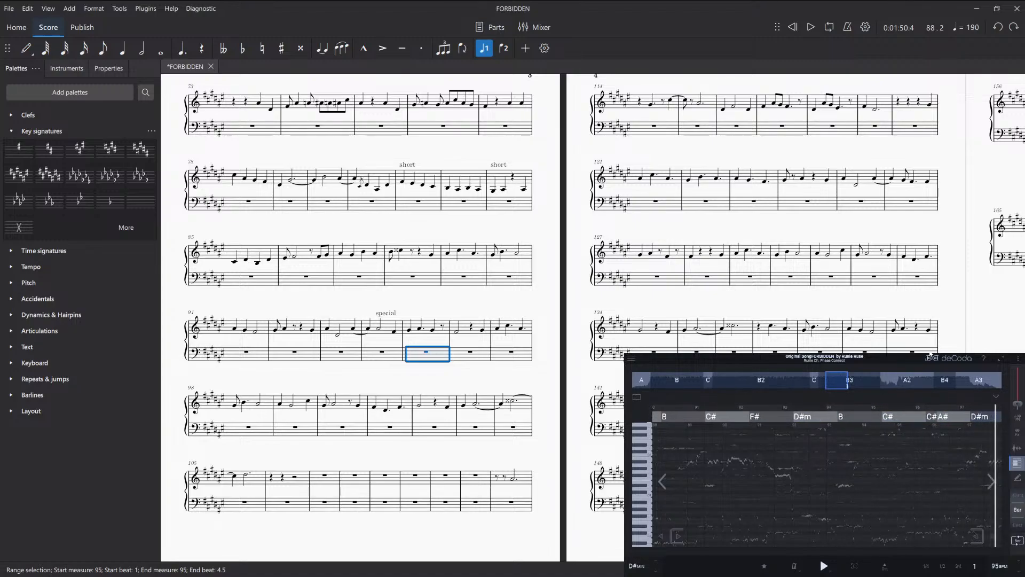
key("space")
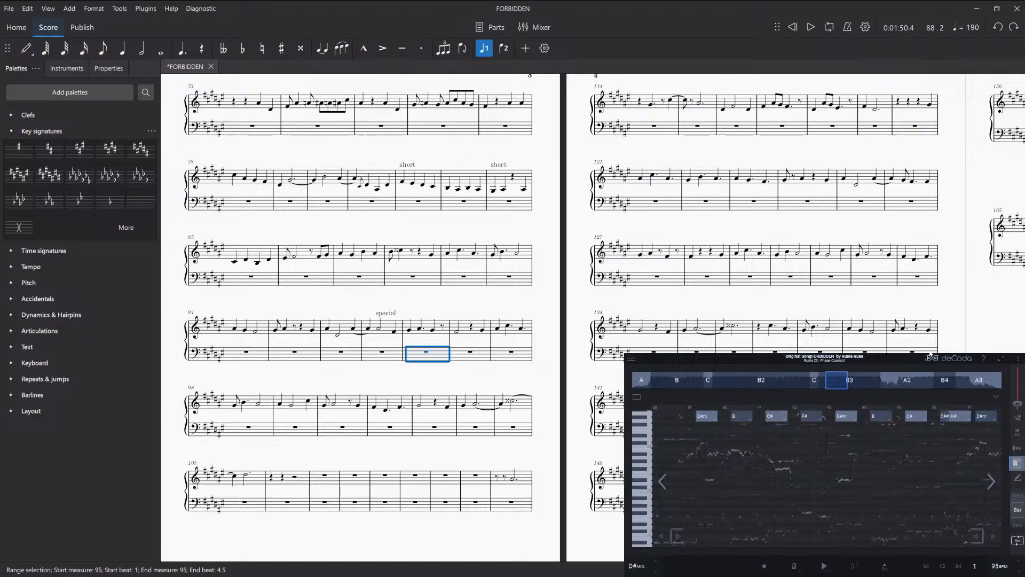
- Advance the deCoda loop into section B3 and play the original recording there
left_click(994, 481)
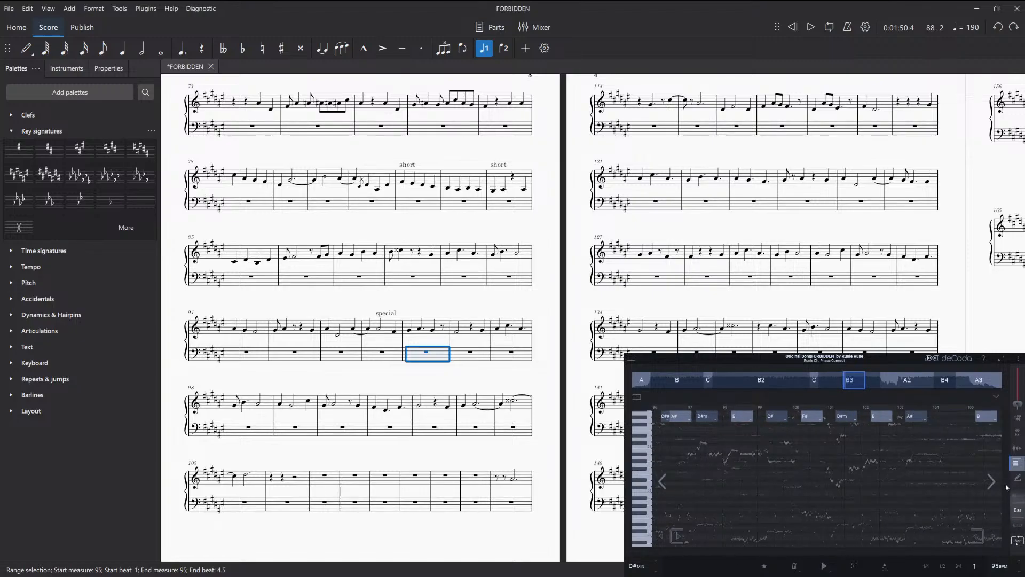
left_click(995, 484)
key("space")
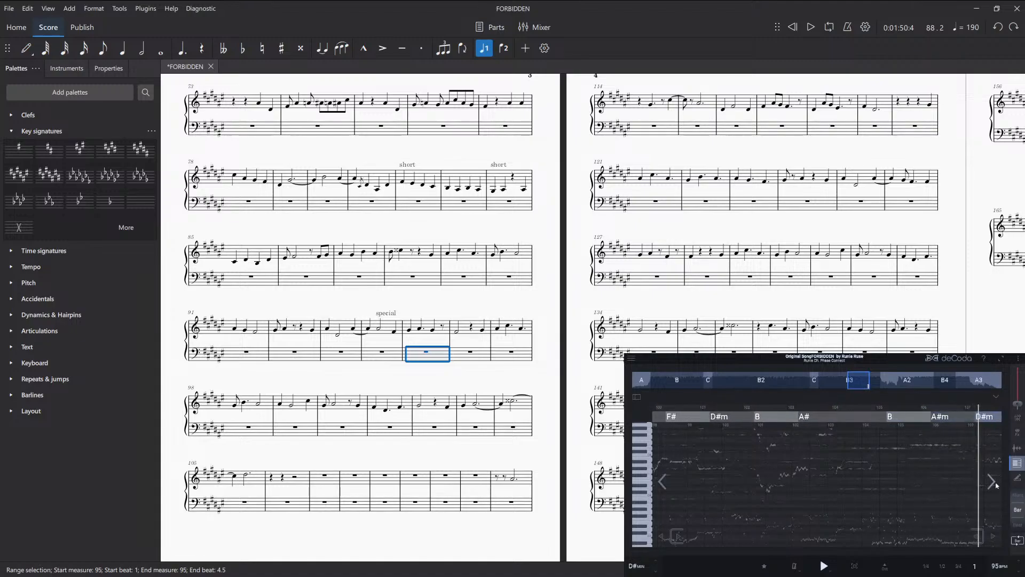
key("space")
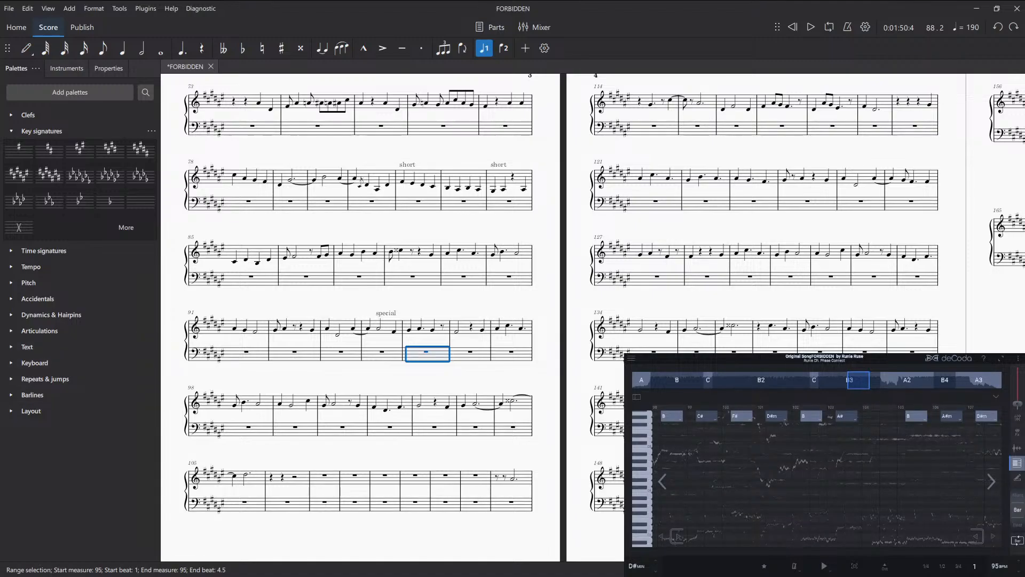
- Bring measures 121 onward of the score into view and advance the deCoda loop past B3 to just before A2
left_click_drag(404, 452, 541, 390)
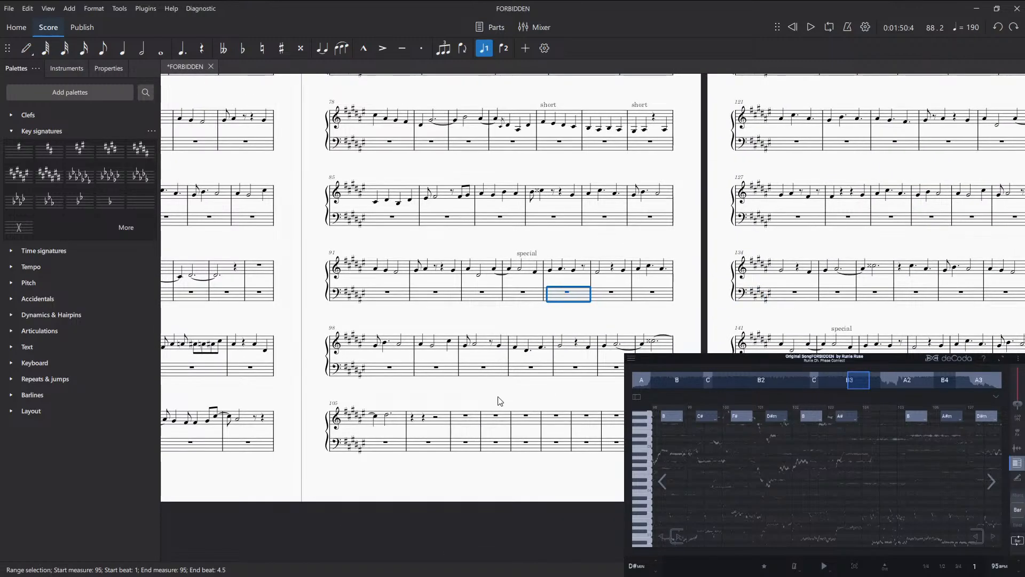
left_click_drag(597, 398, 396, 395)
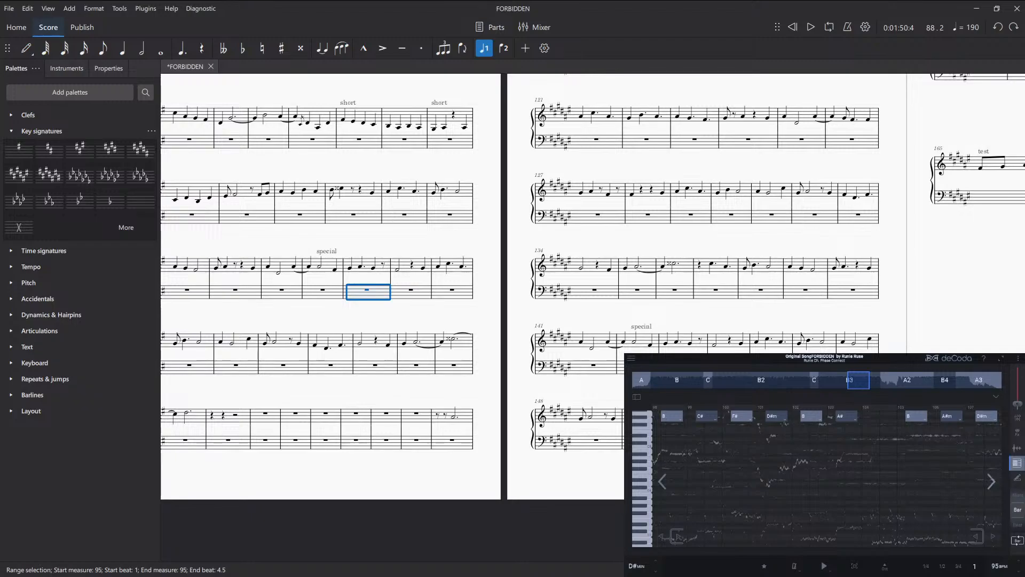
left_click(991, 482)
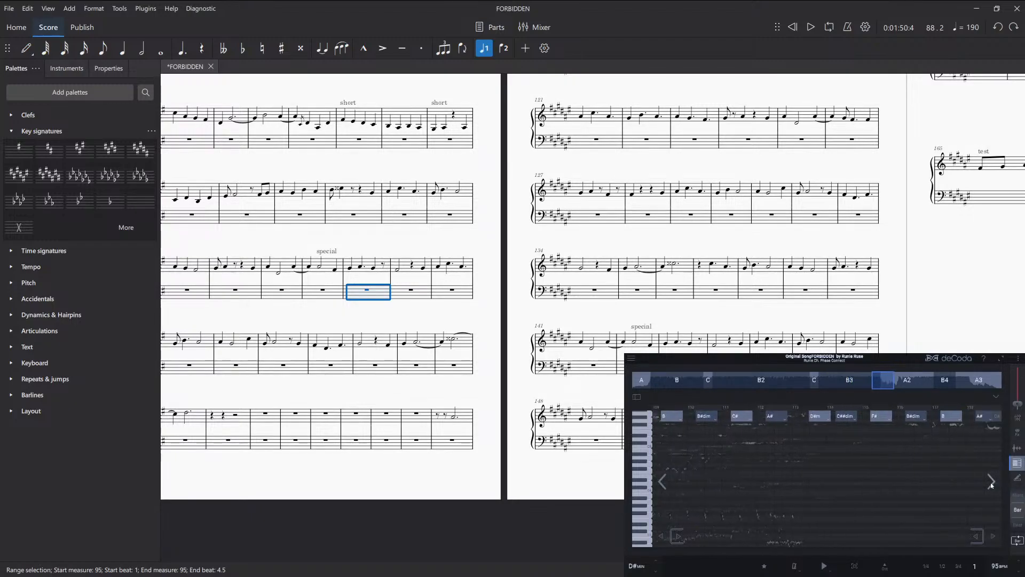
left_click(991, 483)
left_click(991, 484)
left_click(992, 483)
left_click(991, 484)
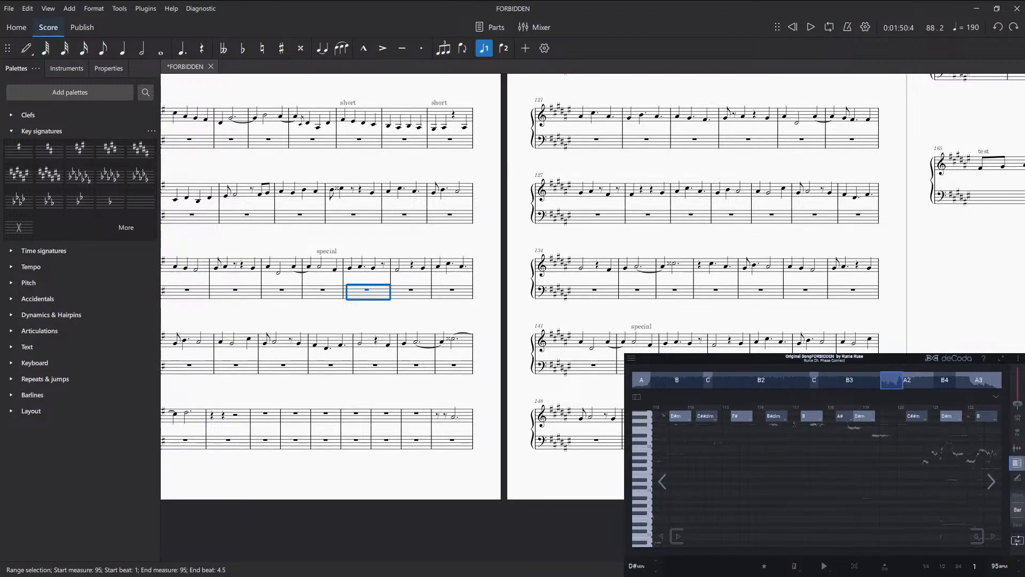
- Stop score playback, select the bass staff of measure 113, and play deCoda's passage just before A2 repeatedly
left_click_drag(479, 391, 327, 488)
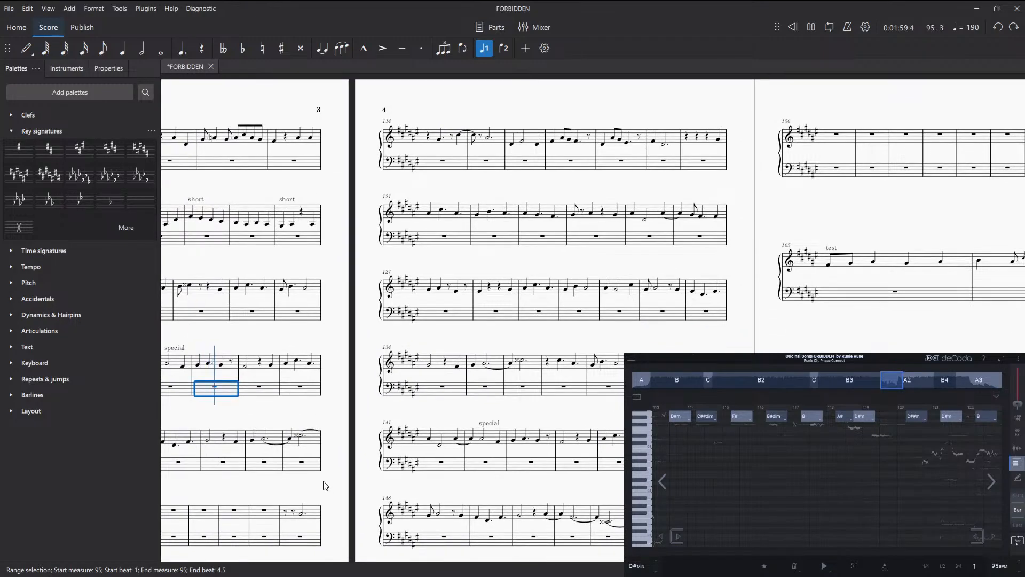
left_click(302, 546)
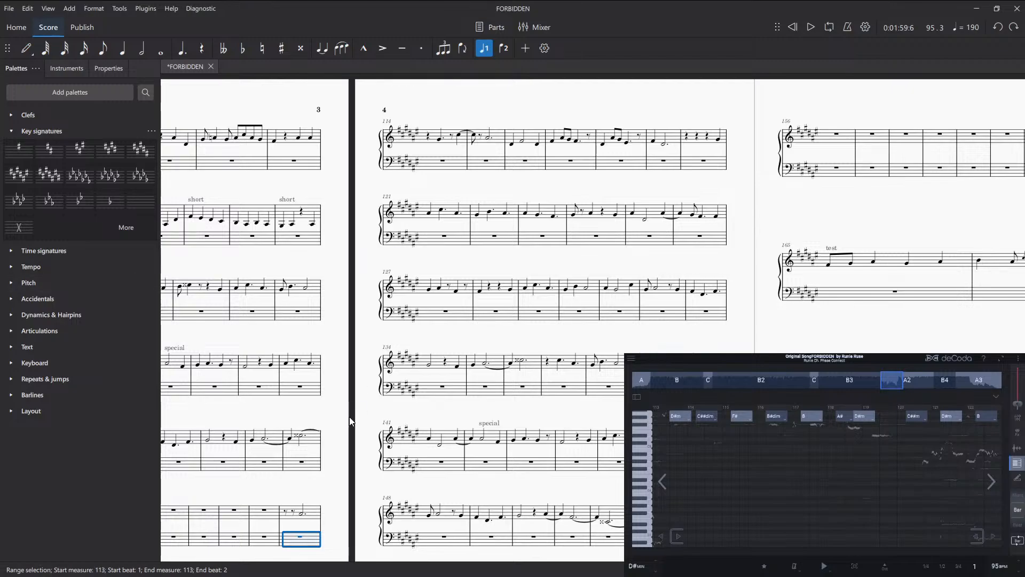
left_click_drag(349, 416, 269, 401)
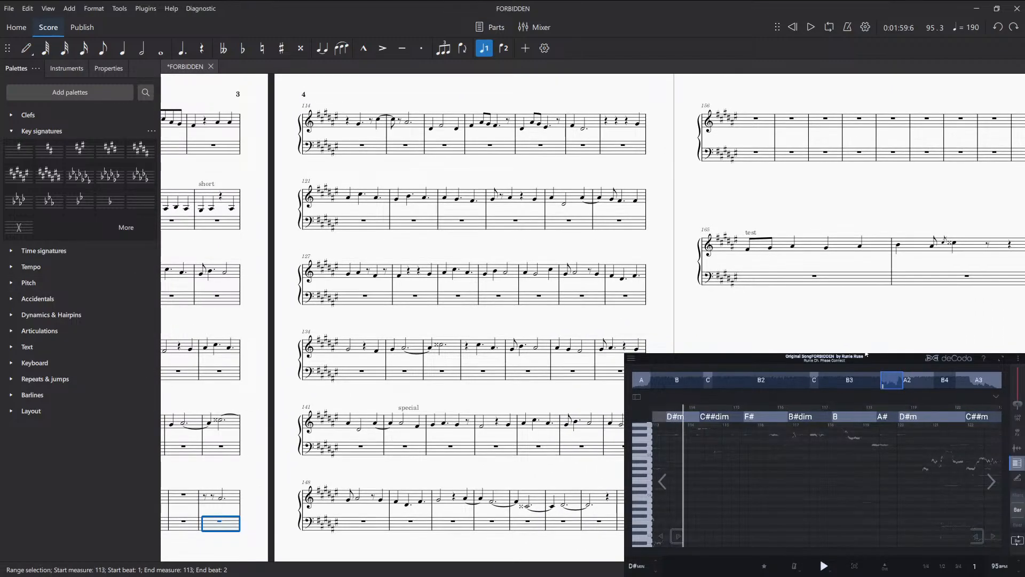
key("space")
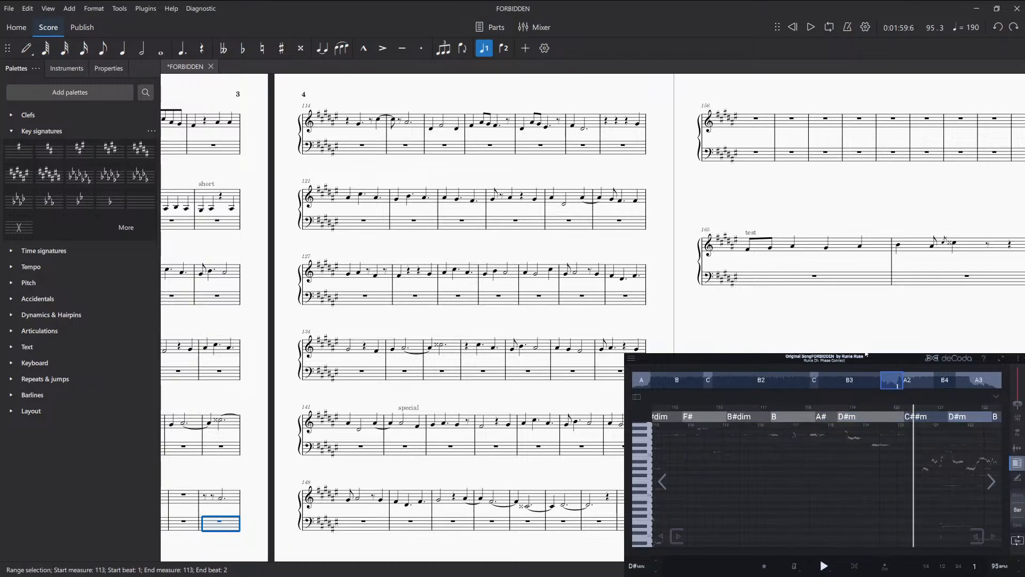
key("space")
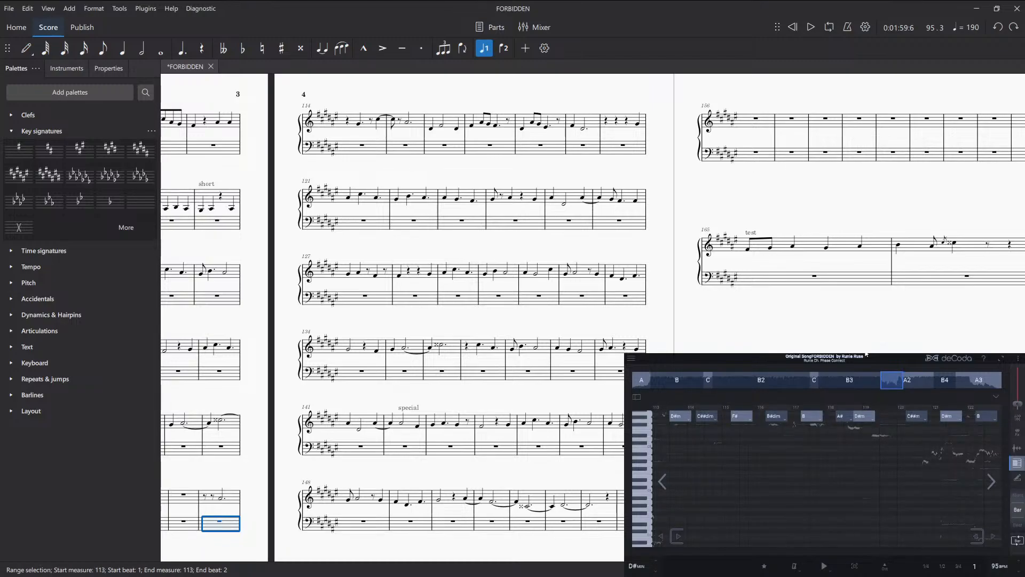
key("space")
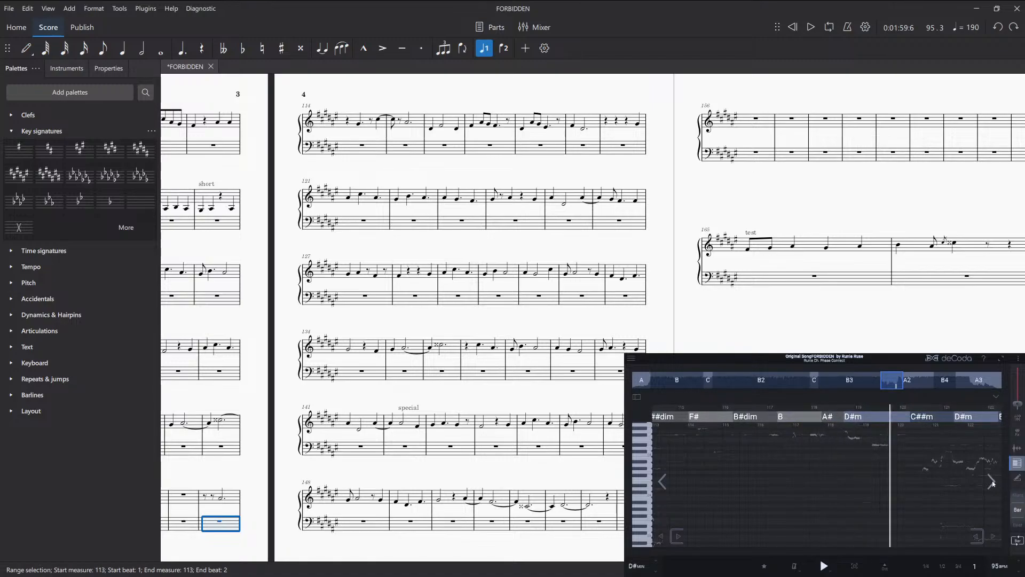
key("space")
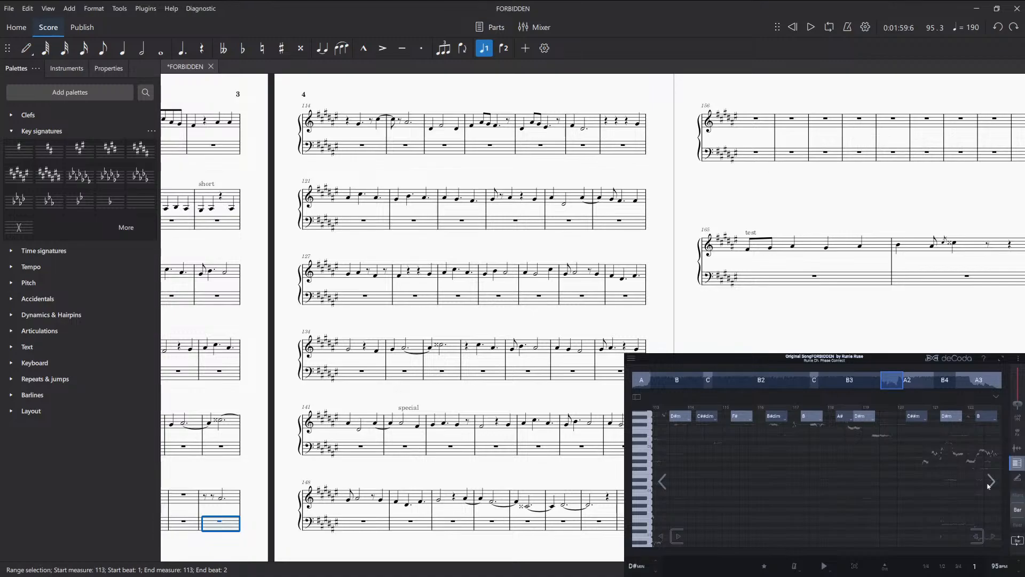
- Move the deCoda loop onto section A2 and play the original recording there
key("space")
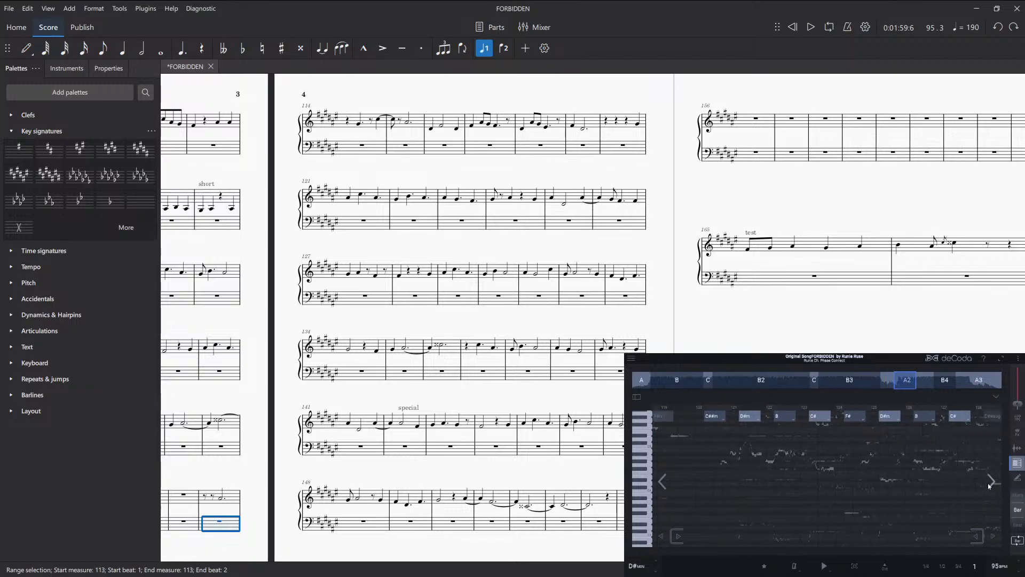
left_click(991, 482)
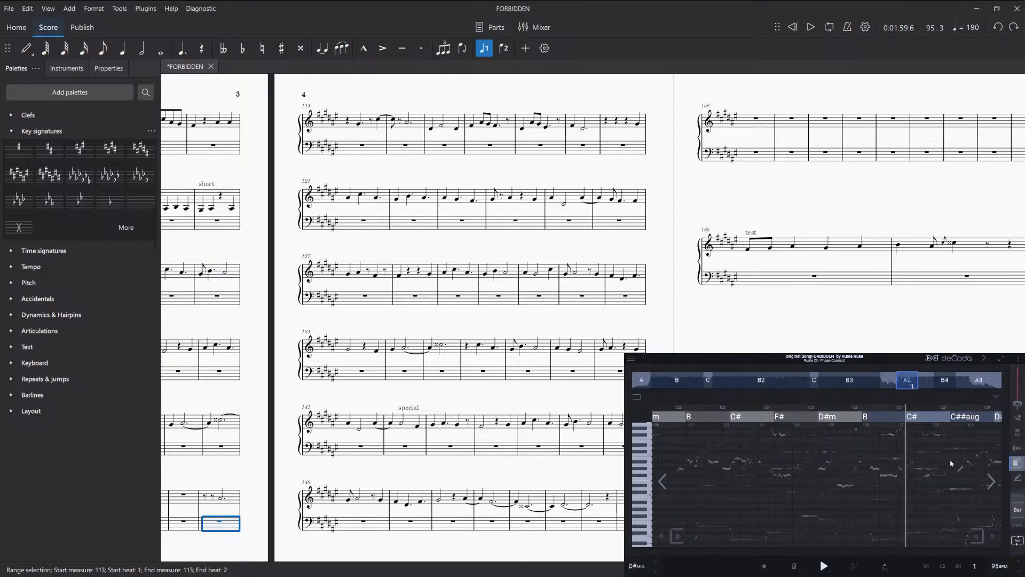
key("space")
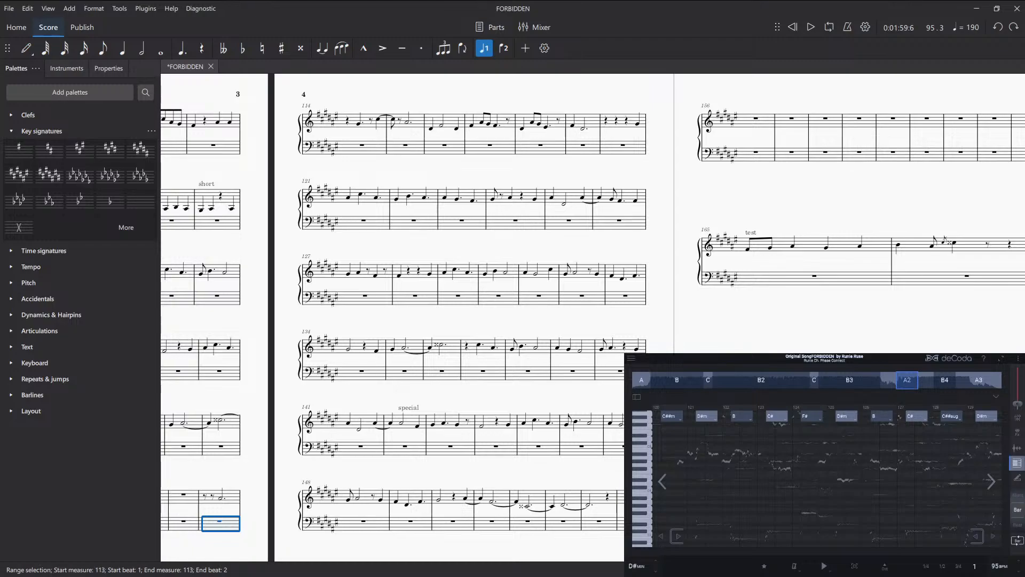
- Add the staff text "here" above the beat 4 note of measure 128 in the treble staff
left_click(429, 275)
key("ctrl+t")
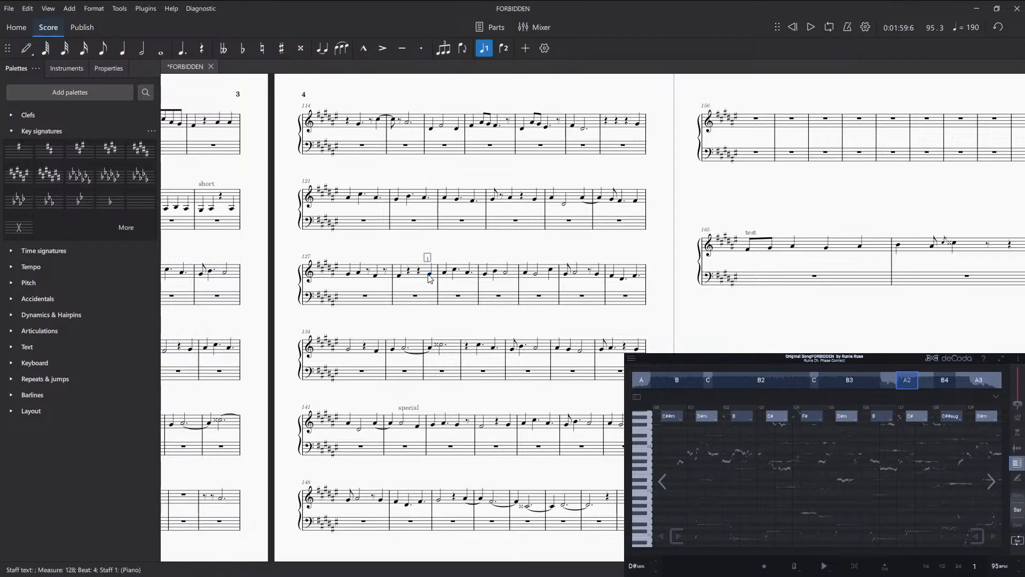
type("here")
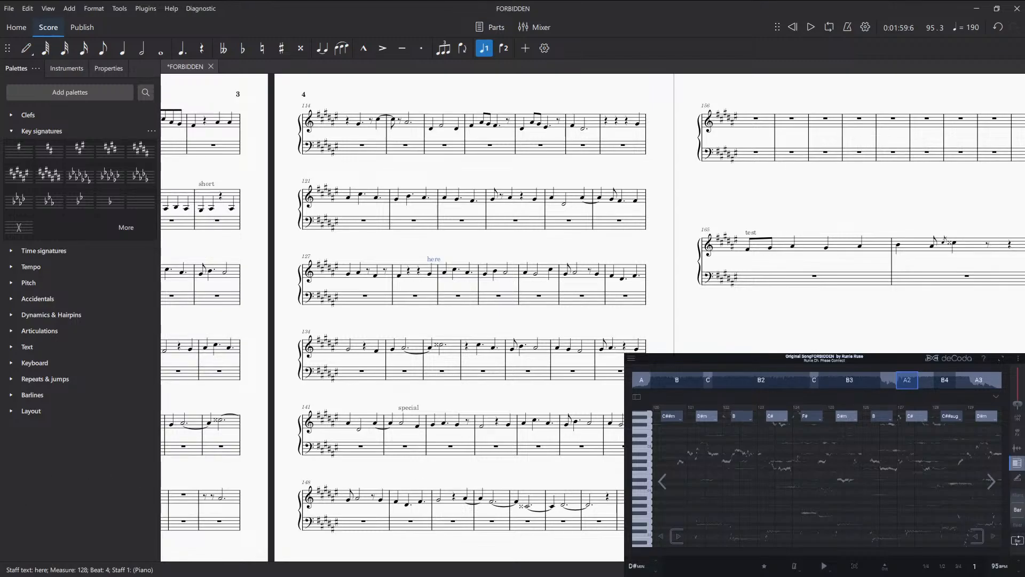
- Break up the bass-staff rest in measure 89 from an eighth rest and enter a quarter-note chord of A♯2, F♯3 and A♯3 on beat 2
scroll(427, 474, "left", 10)
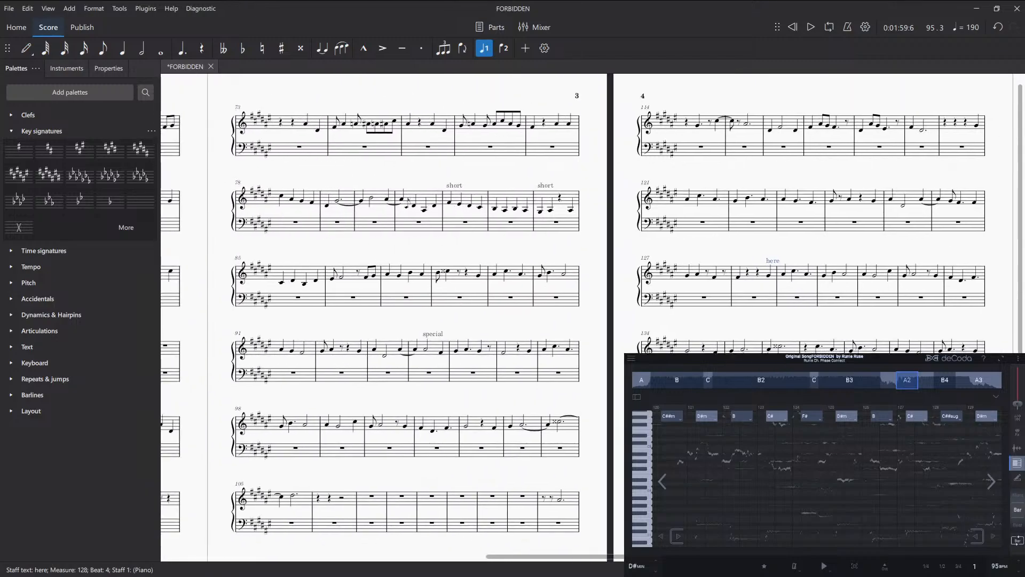
left_click_drag(606, 313, 555, 315)
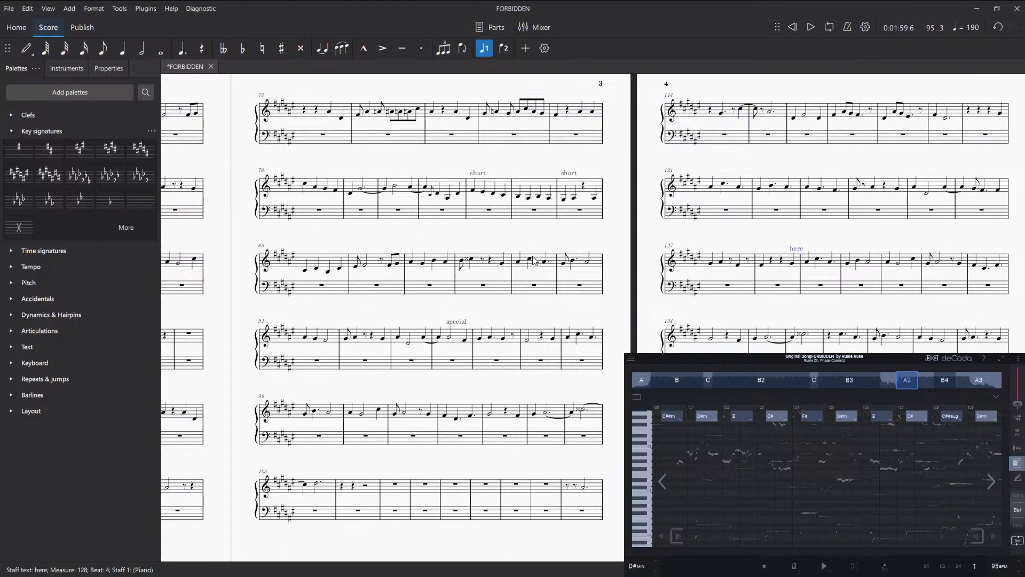
left_click(534, 284)
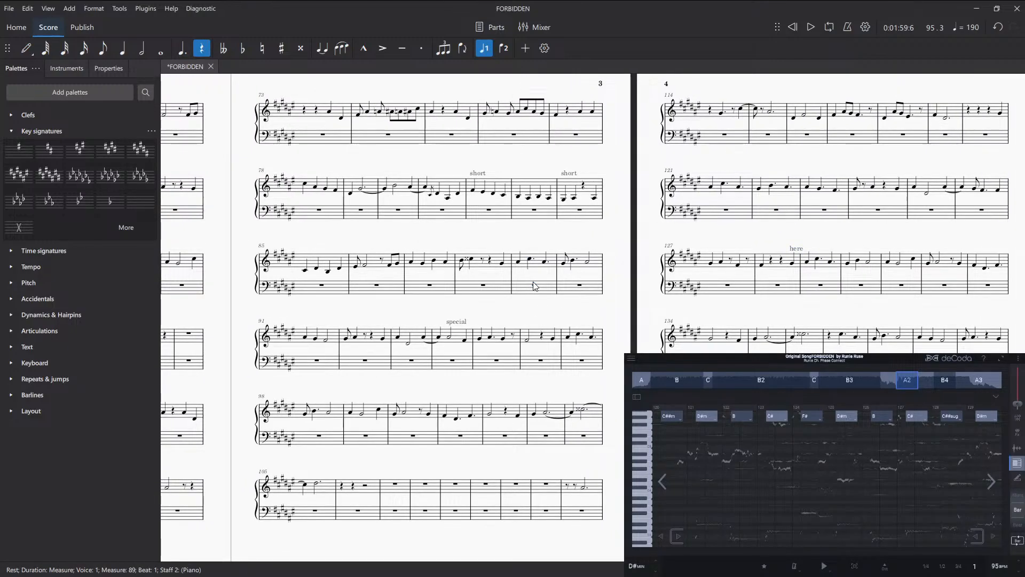
key("4")
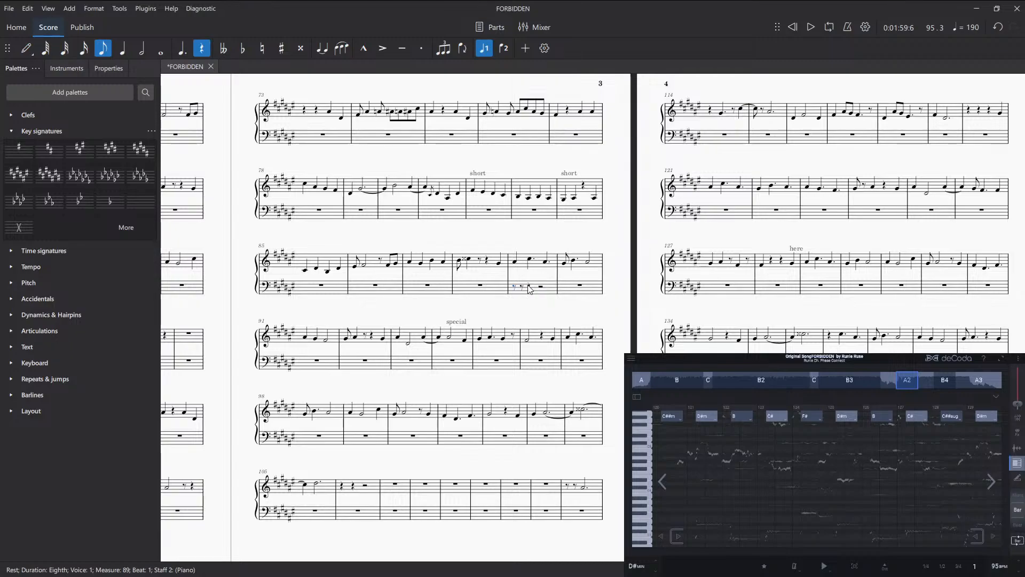
left_click(529, 286)
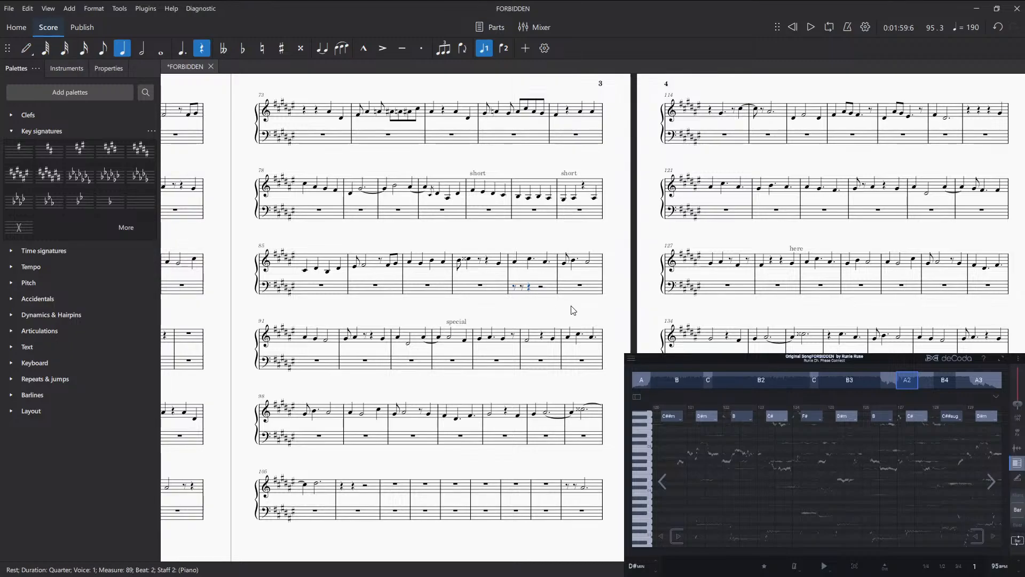
key("n")
key("a")
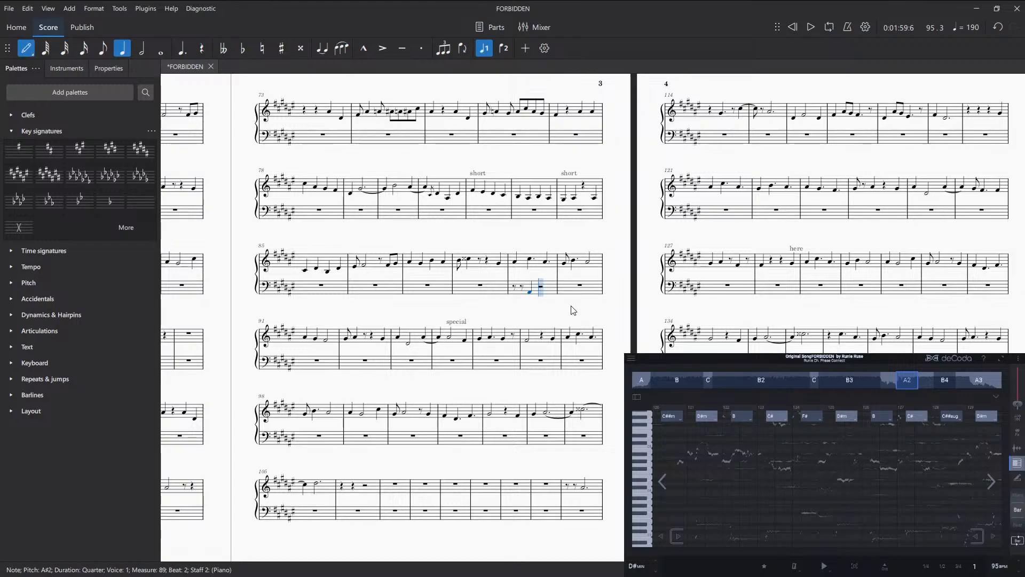
key("shift+f")
key("shift+a")
key("a")
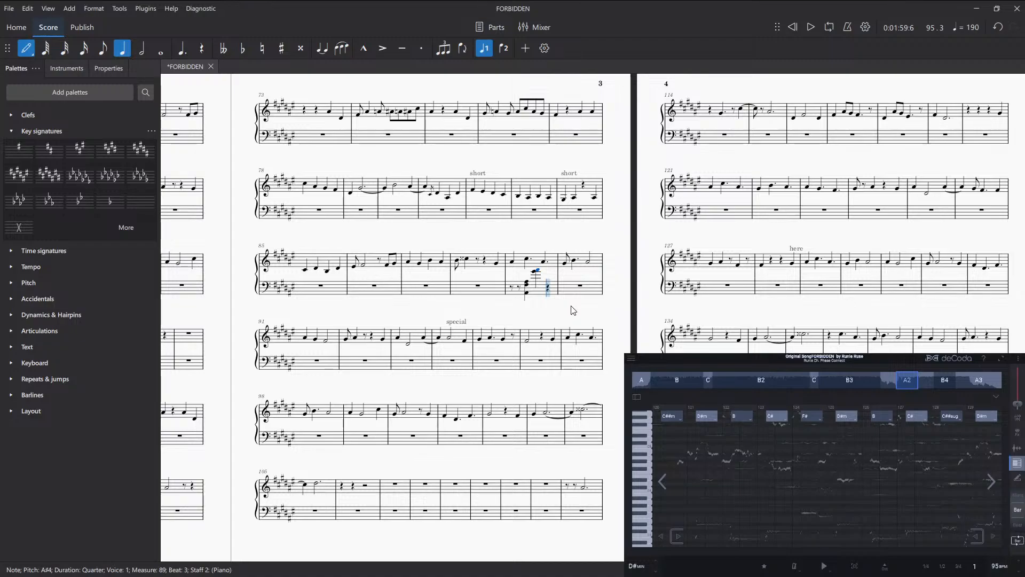
key("a")
key("a")
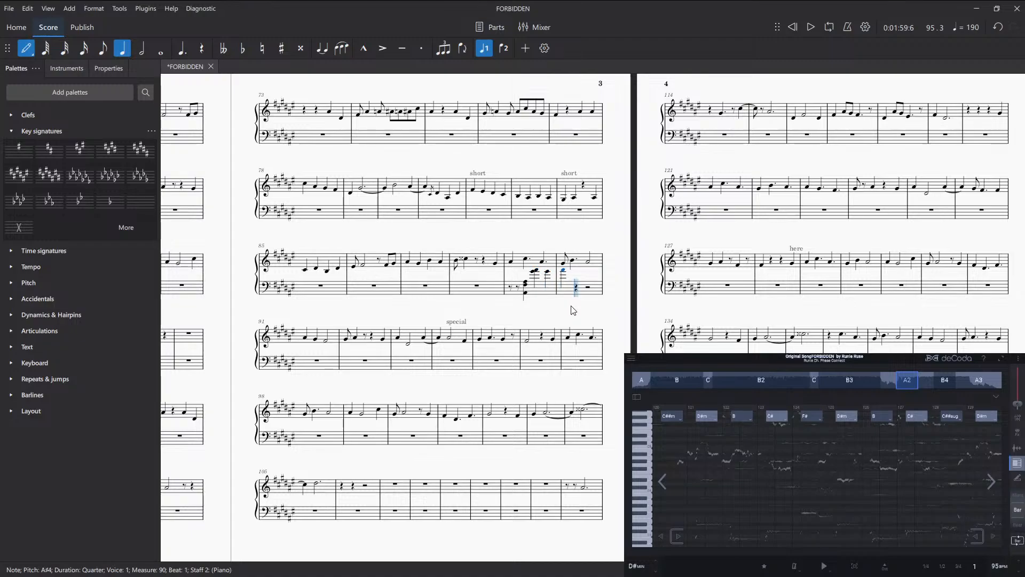
key("ctrl+z")
key("ctrl+z")
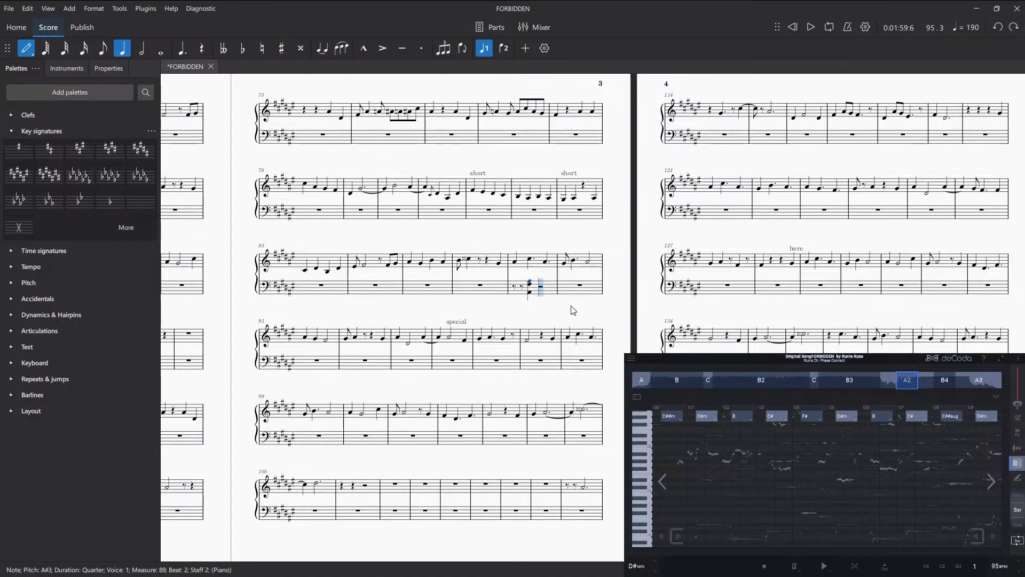
- Shorten the beat 2 chord in measure 89's bass staff to an eighth and enter an F♯3 eighth on beat 2.5
key("Escape")
key("4")
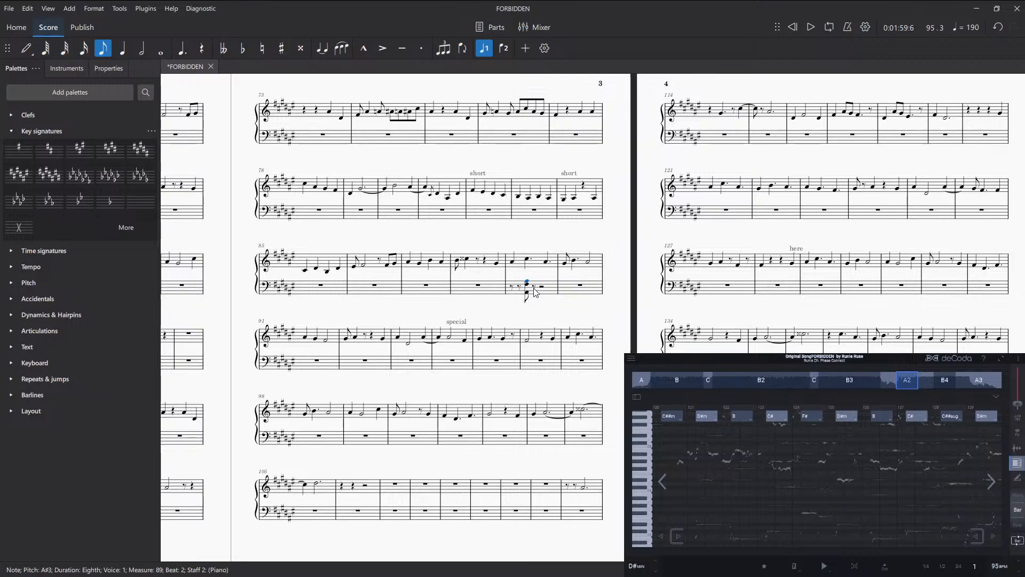
left_click(535, 287)
left_click(527, 281)
left_click(533, 287)
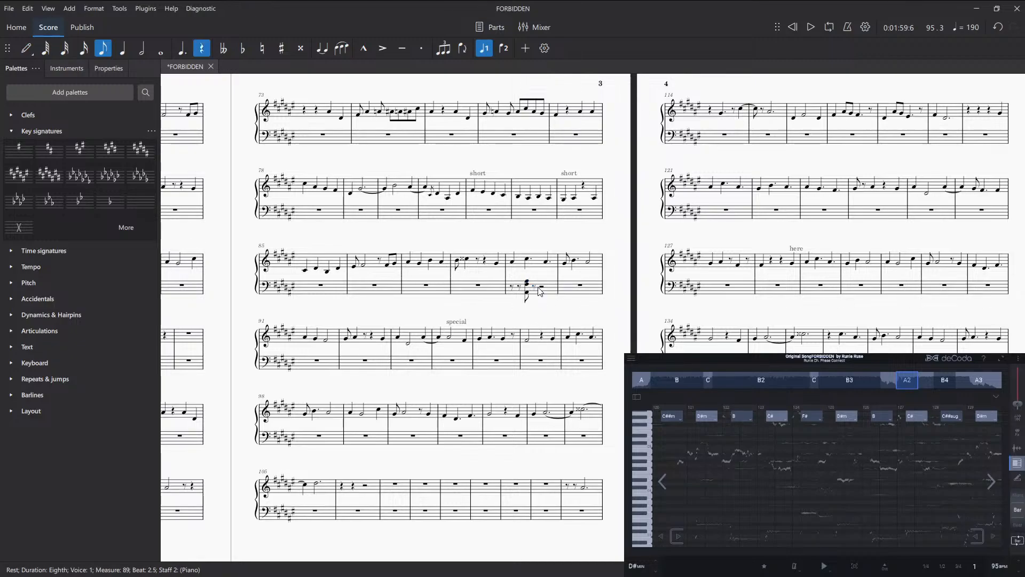
left_click(527, 283)
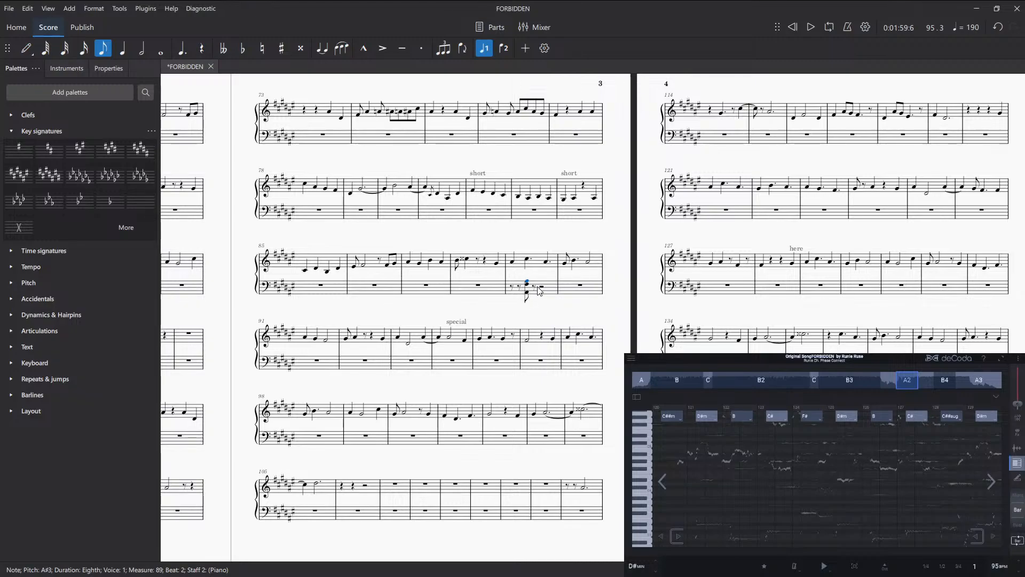
key("Right")
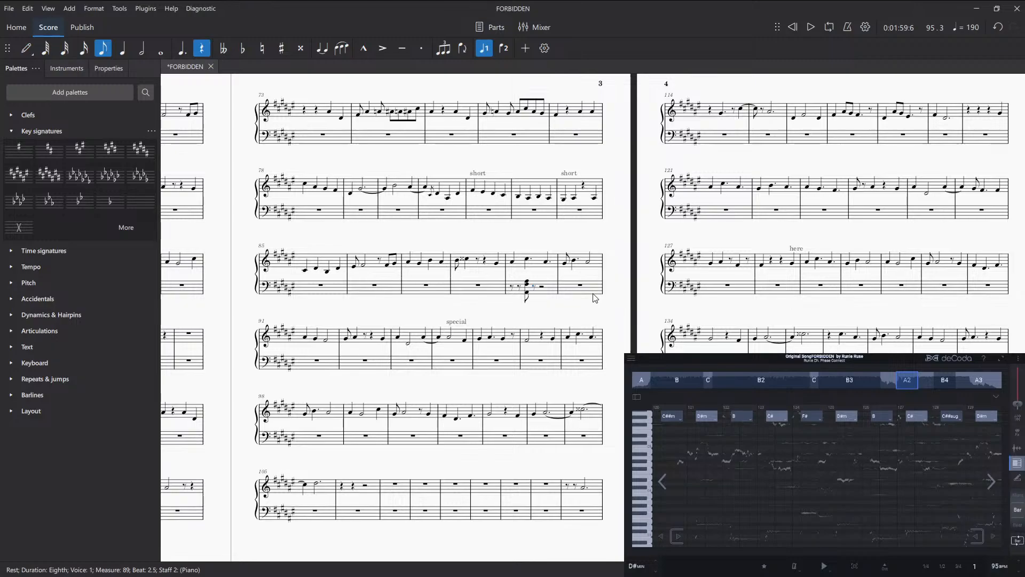
key("f")
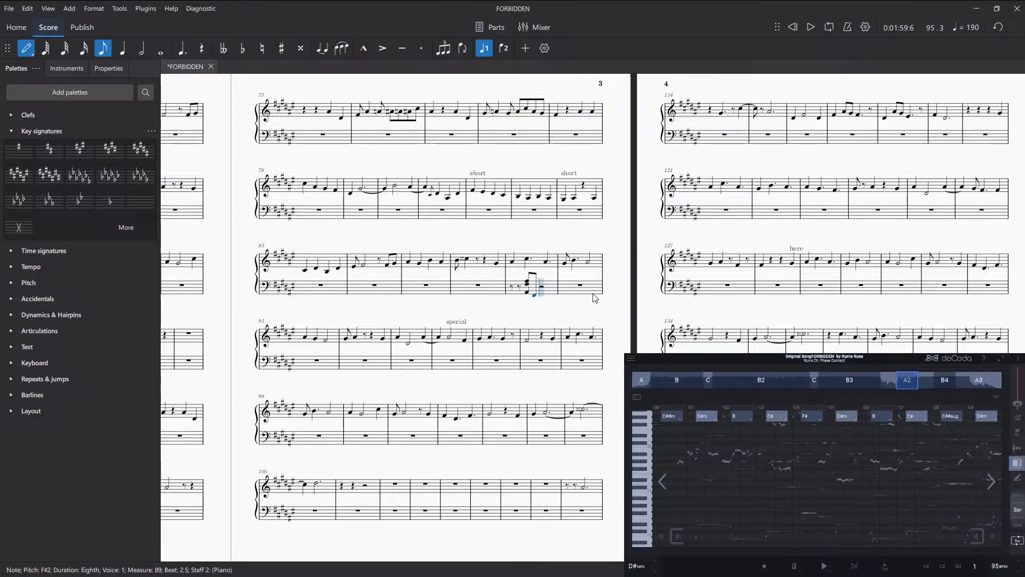
key("ctrl+Up")
key("Down")
key("ctrl+z")
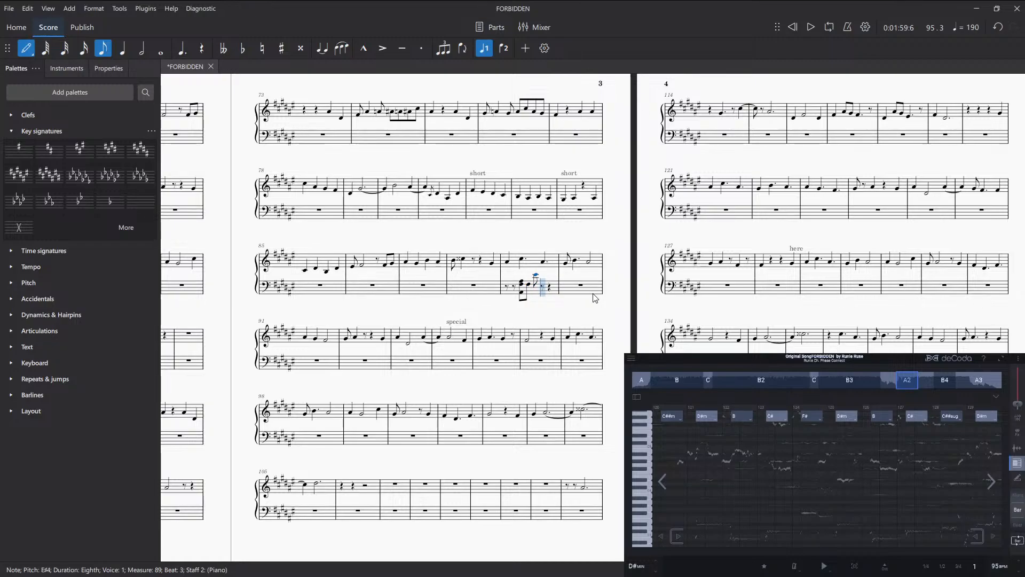
key("ctrl+z")
key("f")
key("ctrl+z")
key("Escape")
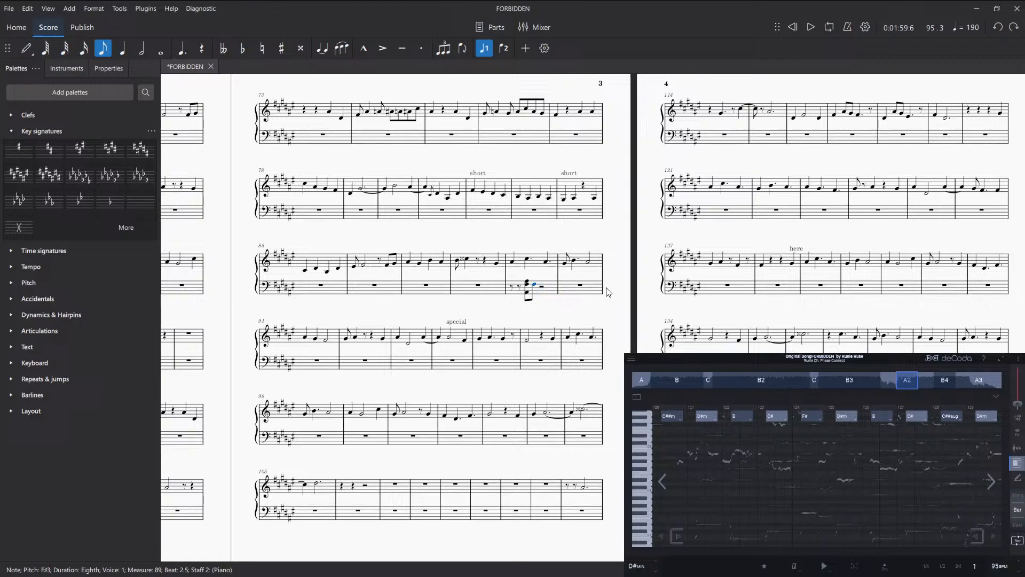
- Lower the beat 2 chord's middle note and the beat 2.5 note by a semitone, and enter an A♯3 eighth on beat 3
left_click(527, 286)
key("n")
key("Down")
key("Right")
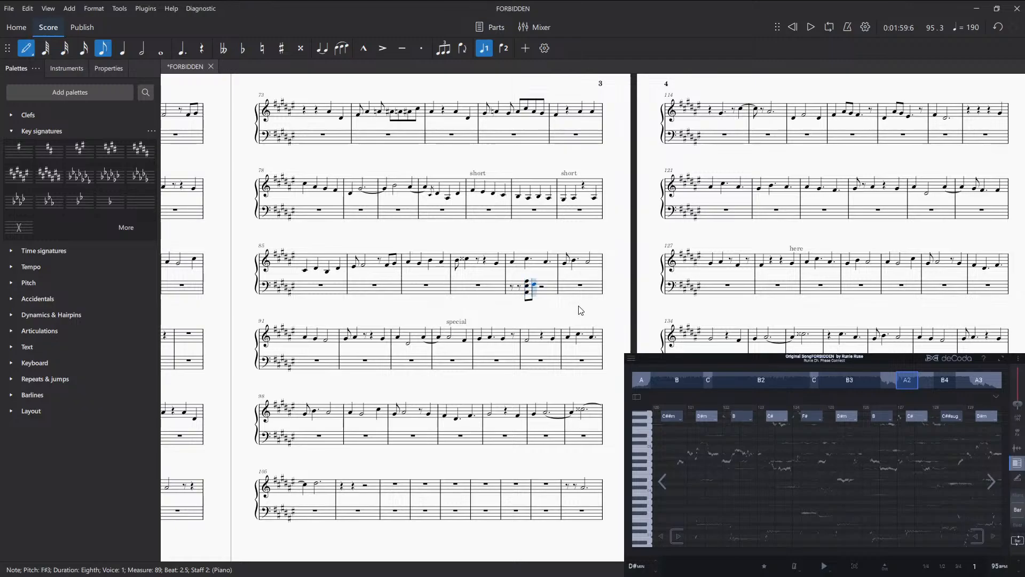
key("Down")
key("Right")
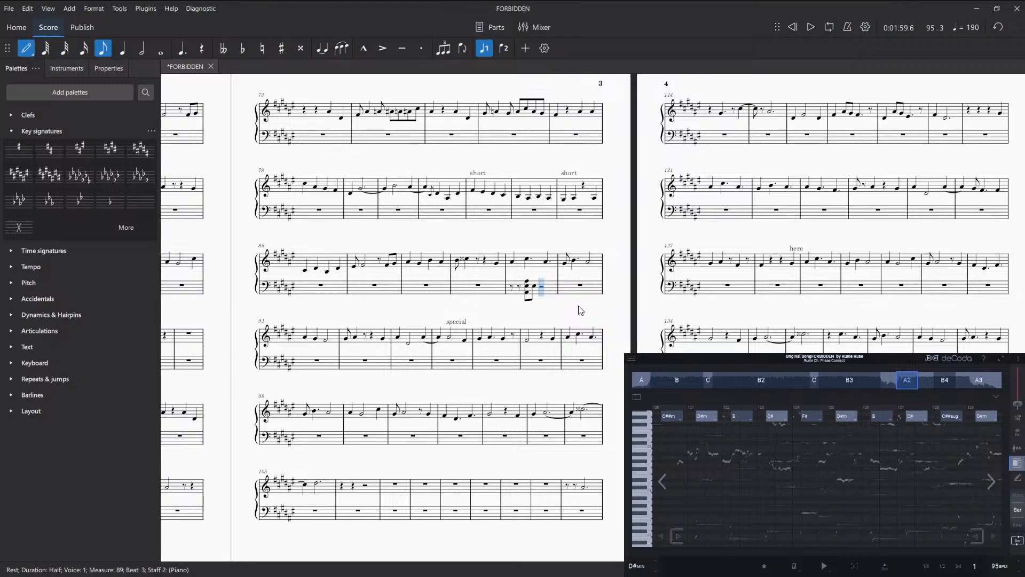
key("a")
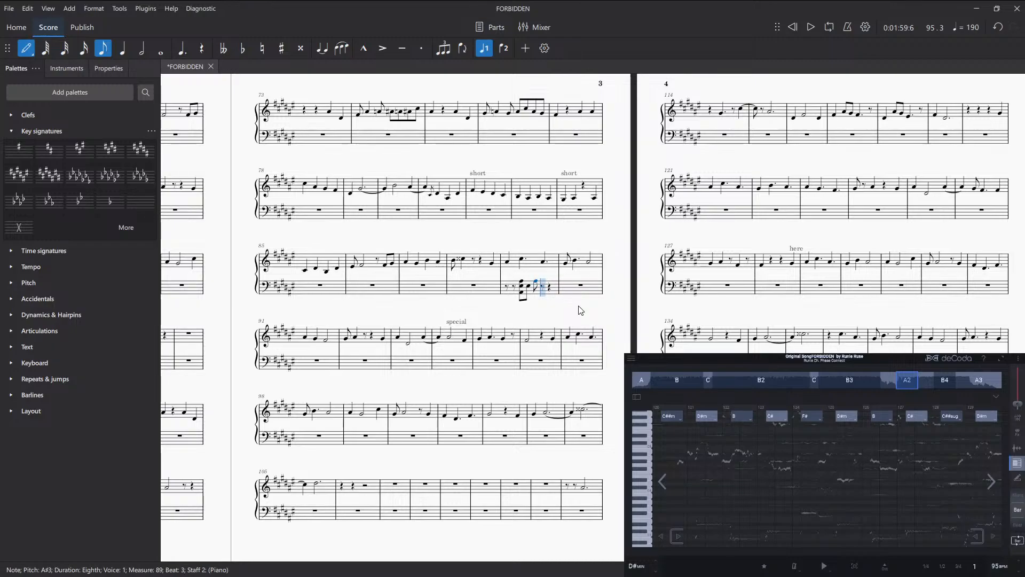
key("e")
key("ctrl+z")
key("ctrl+z")
key("ctrl+z")
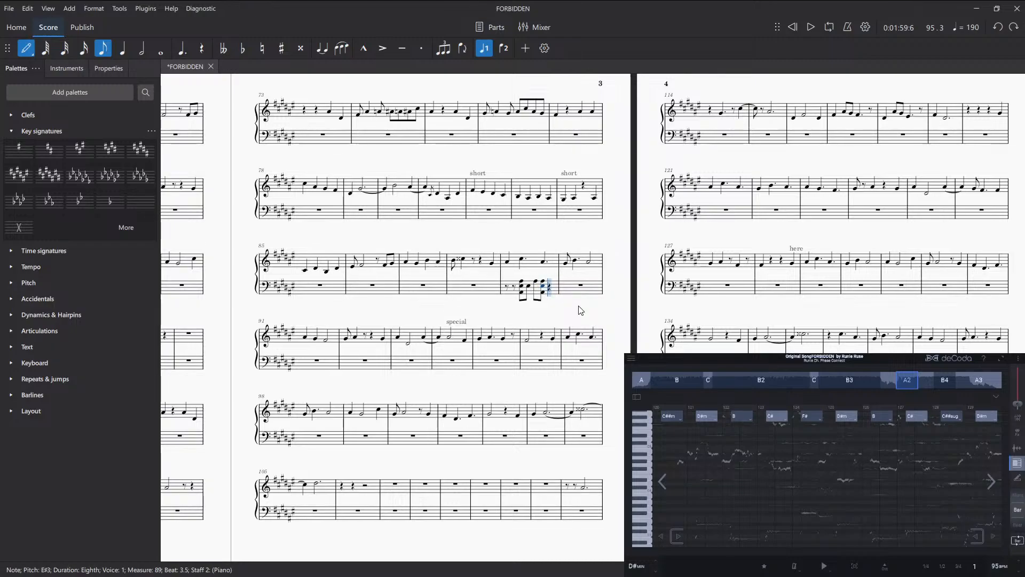
key("ctrl+Down")
key("shift+a")
key("ctrl+z")
key("Escape")
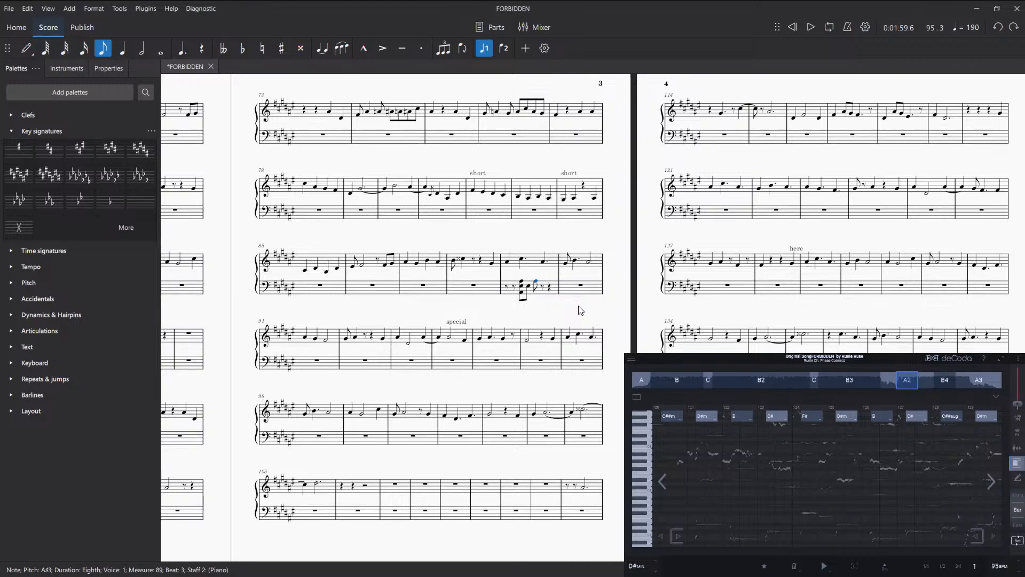
- Move the beat 3 bass note down to A♯2 and complete measure 89 with an eighth chord over F♯2, an eighth note and an F♯2 eighth
key("ctrl+Down")
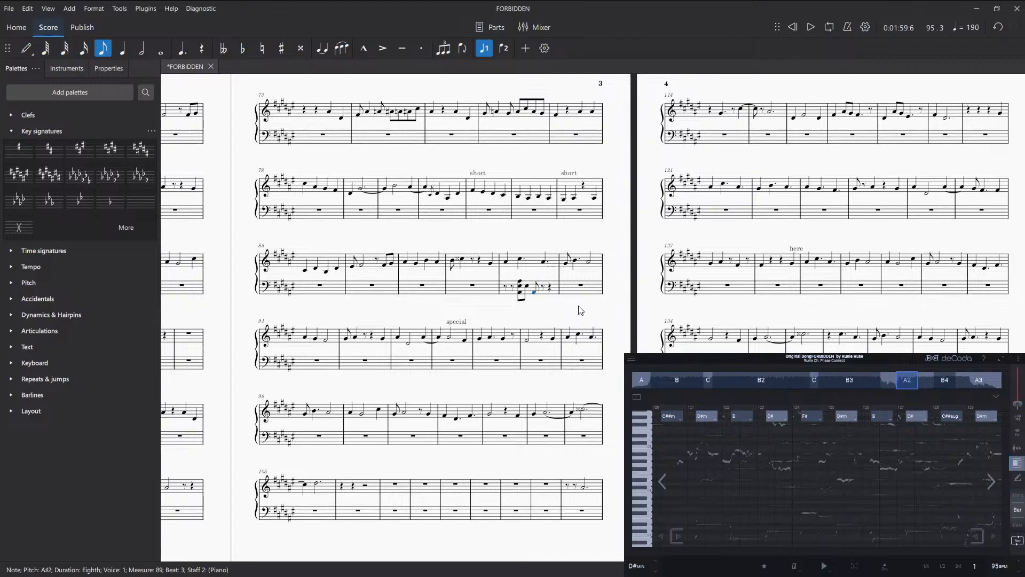
key("Escape")
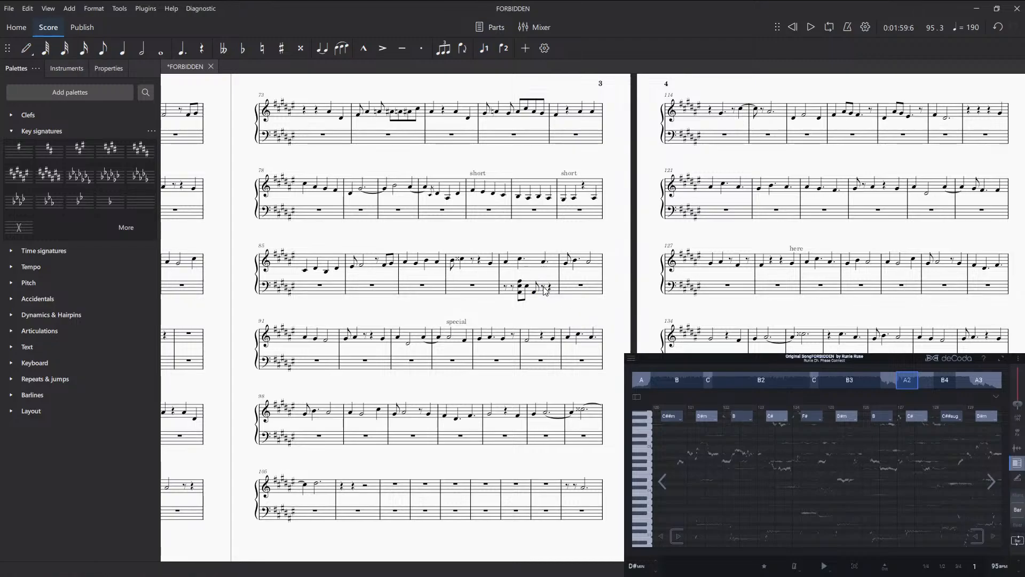
left_click(545, 288)
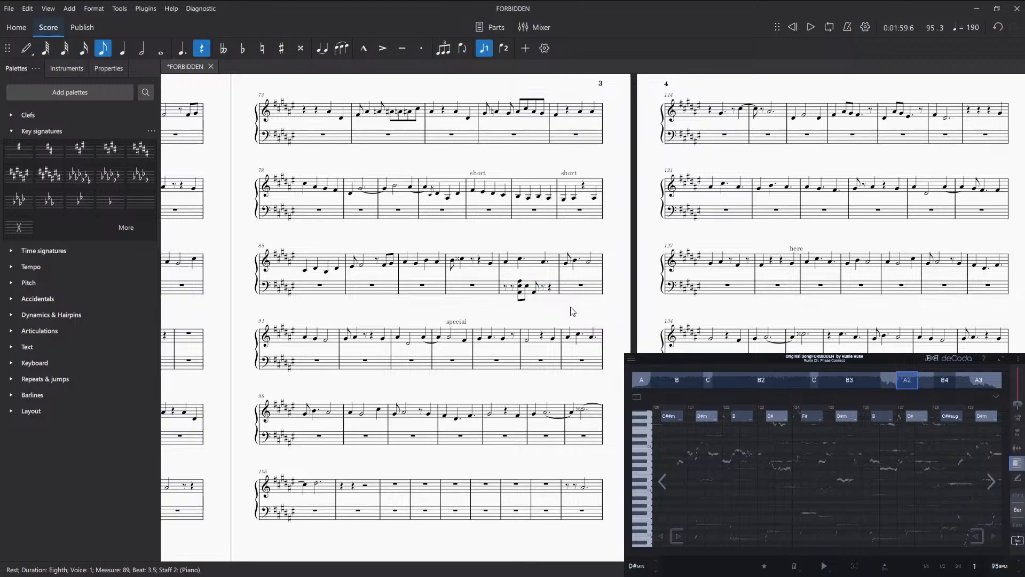
key("ctrl+z")
key("ctrl+z")
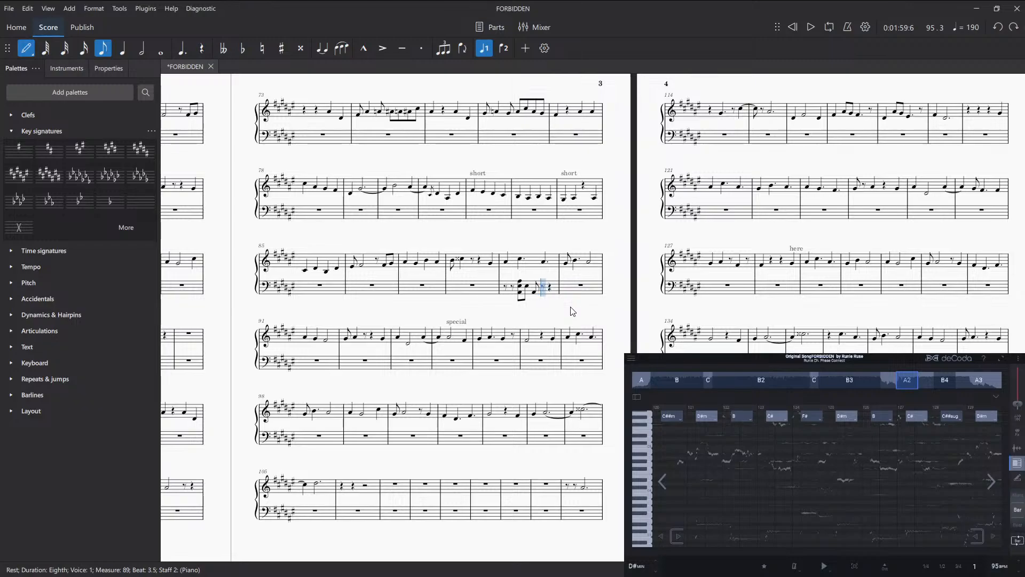
key("f")
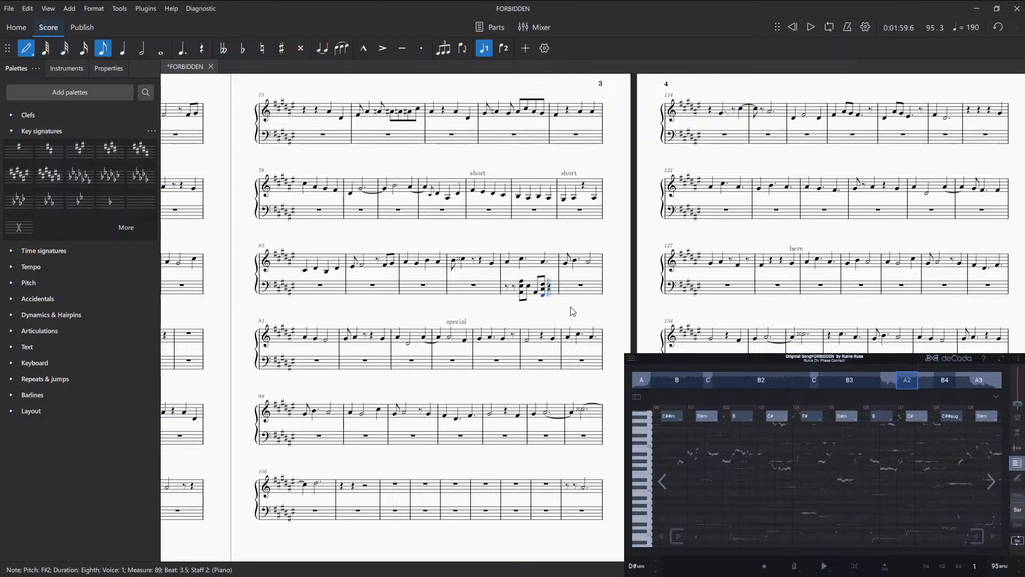
key("f")
key("f")
key("Escape")
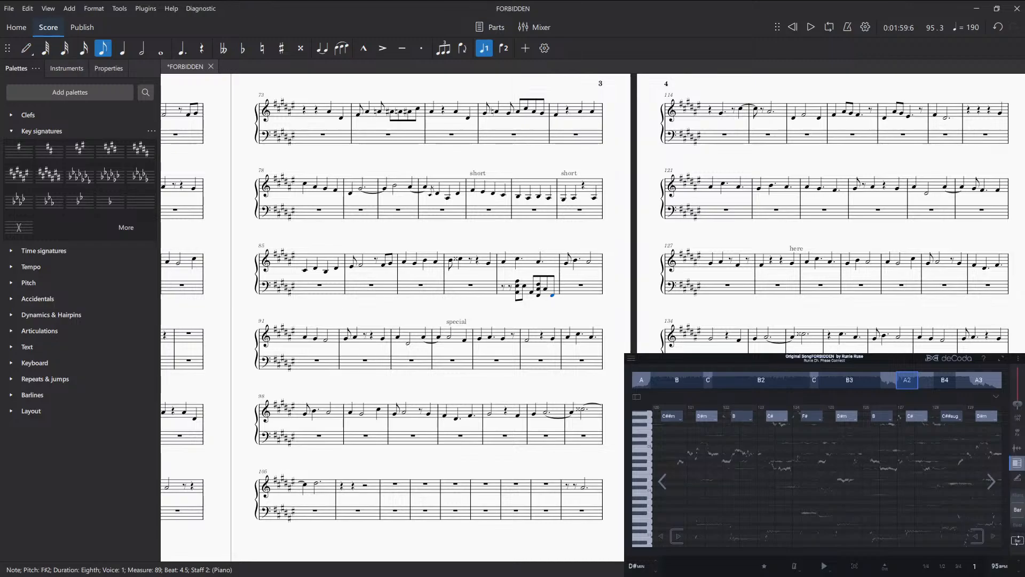
- Play the score from beat 4 of measure 88 into measure 90, and stop playback
left_click(489, 263)
key("space")
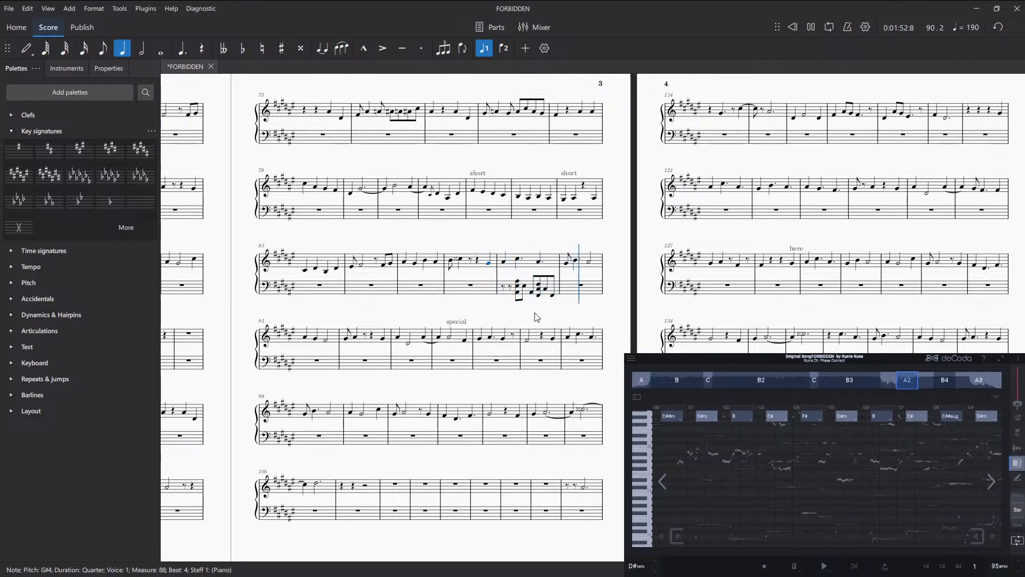
key("space")
- Raise the beat 3 note in measure 89's bass staff by an octave
left_click(532, 294)
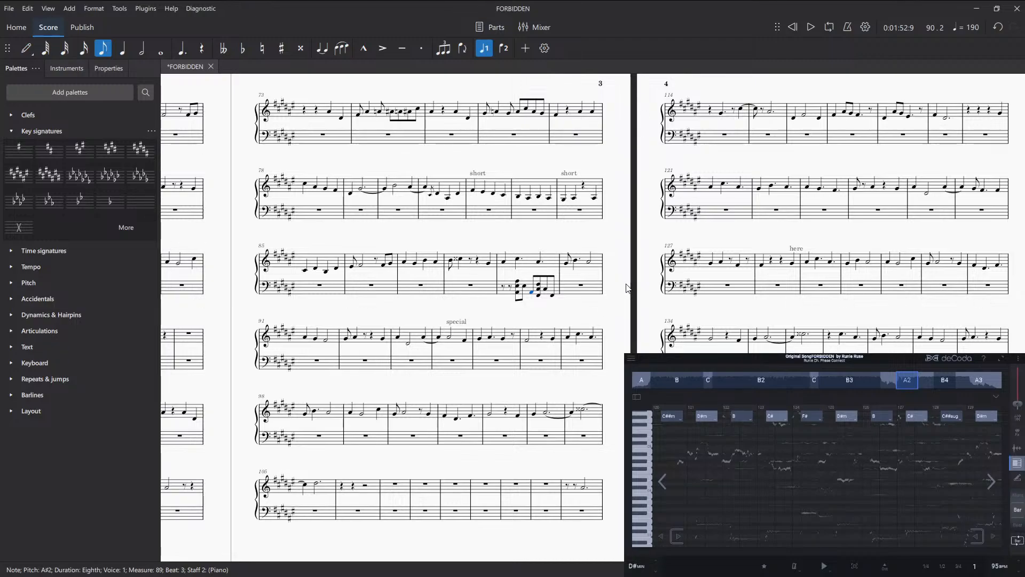
left_click(517, 282)
key("ctrl+Up")
- Change the last bass eighth of measure 89 to C♯3 and enter a C♯3 eighth on beat 1 of measure 90
left_click(552, 298)
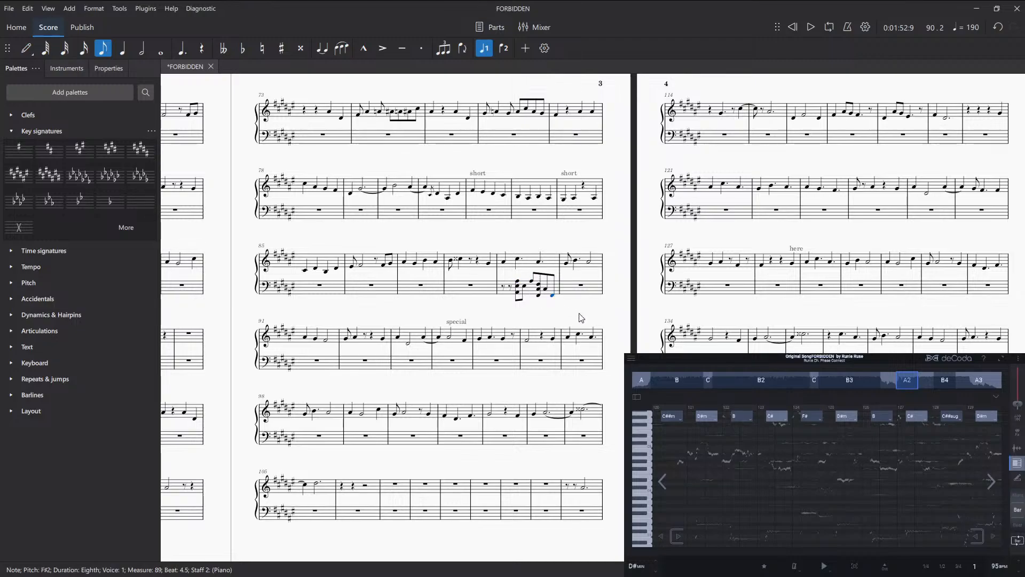
key("c")
key("n")
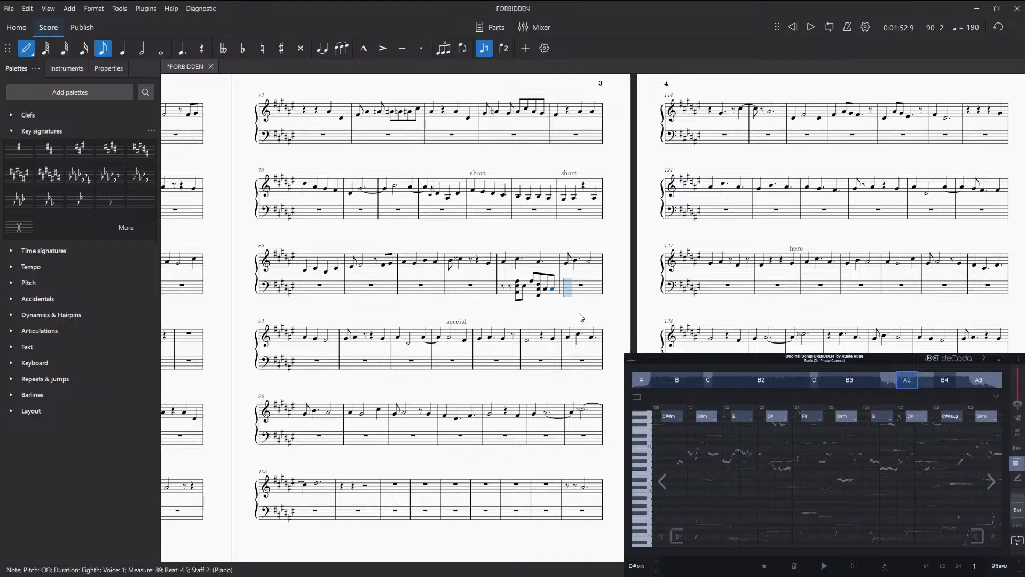
key("c")
key("Escape")
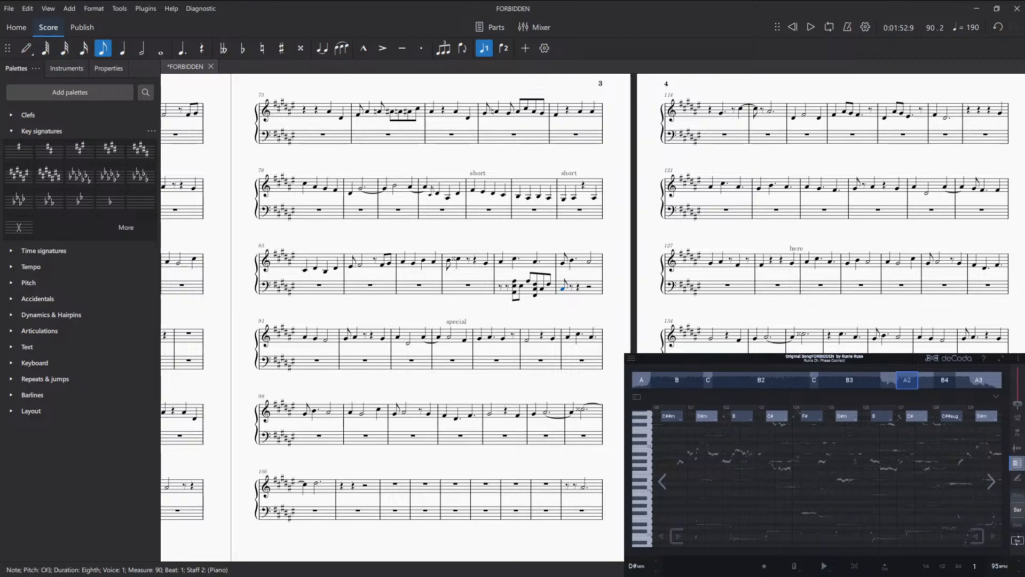
- Play the score repeatedly from beats 3 and 4 of measure 88 to check the new bass notes, and clear the selection
left_click(485, 263)
key("space")
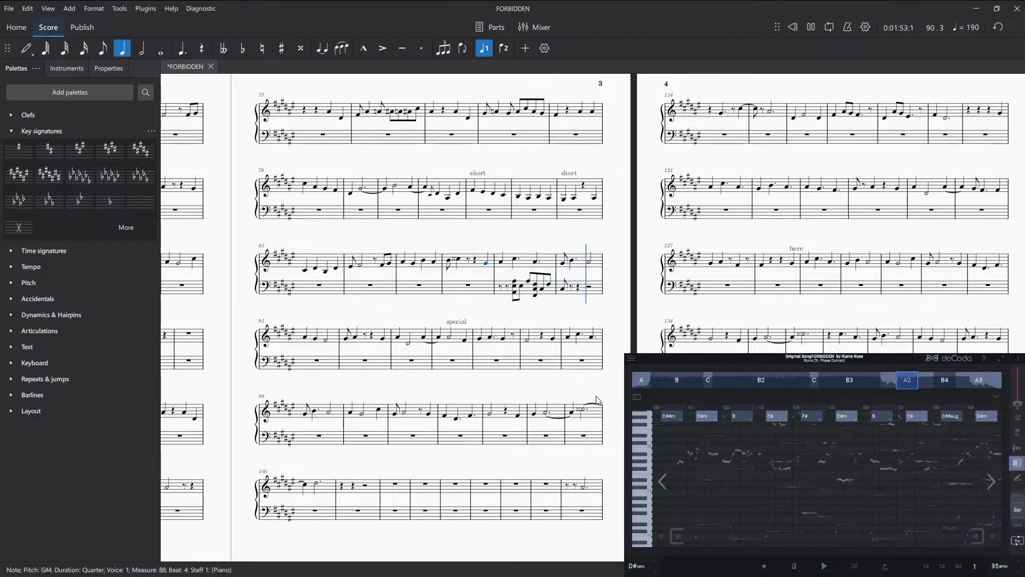
key("space")
left_click(475, 265)
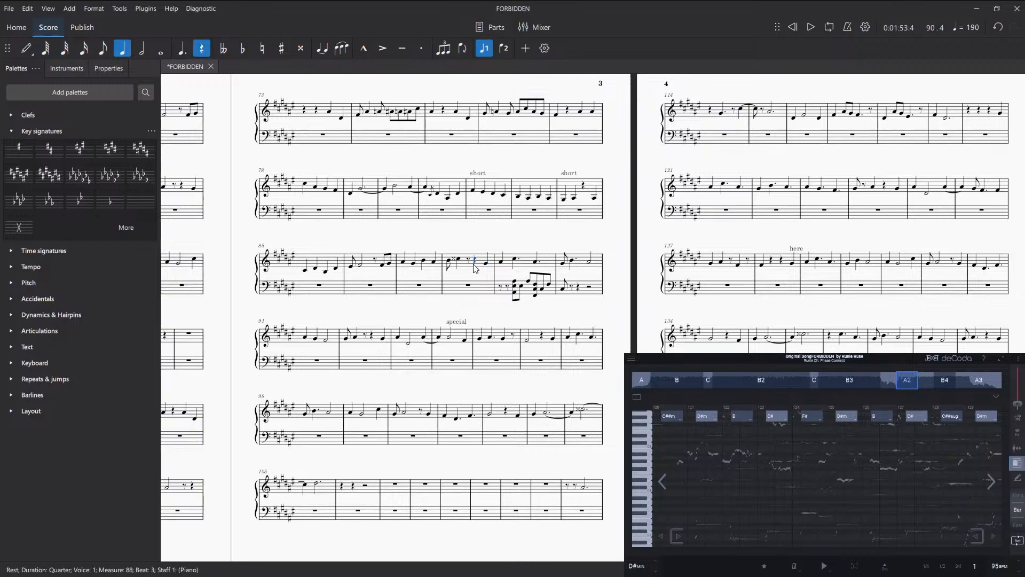
key("space")
key("space")
key("space")
key("space")
key("Escape")
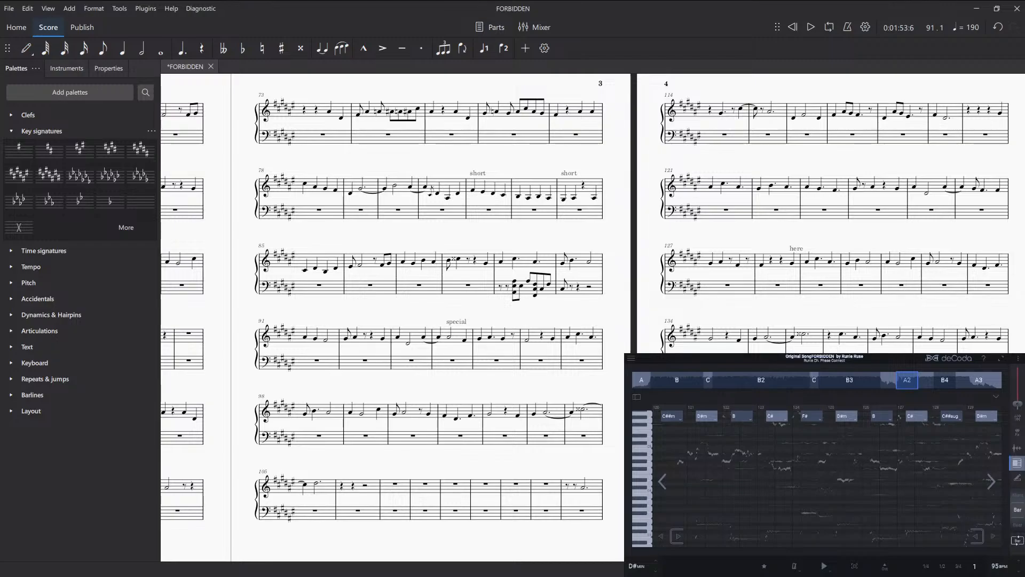
- Step through the treble notes from beat 4 of measure 88 to beat 2 of measure 89, and clear the selection
left_click(486, 263)
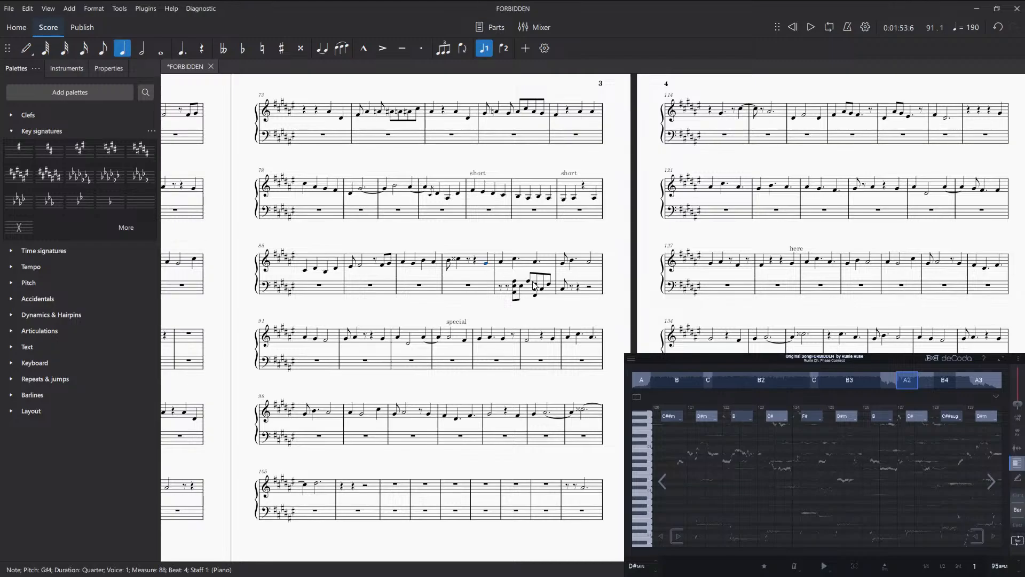
key("Right")
key("Right")
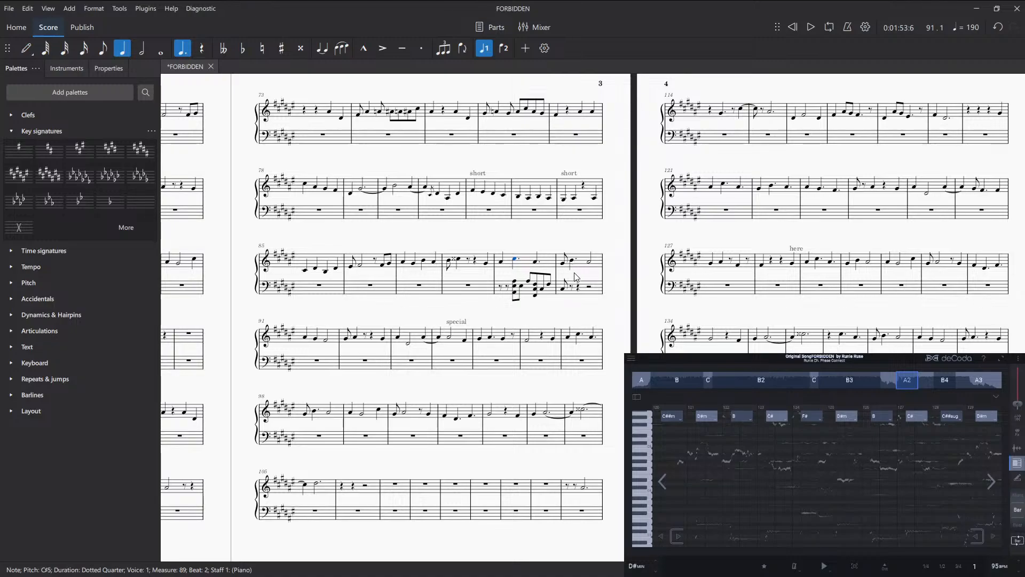
key("Escape")
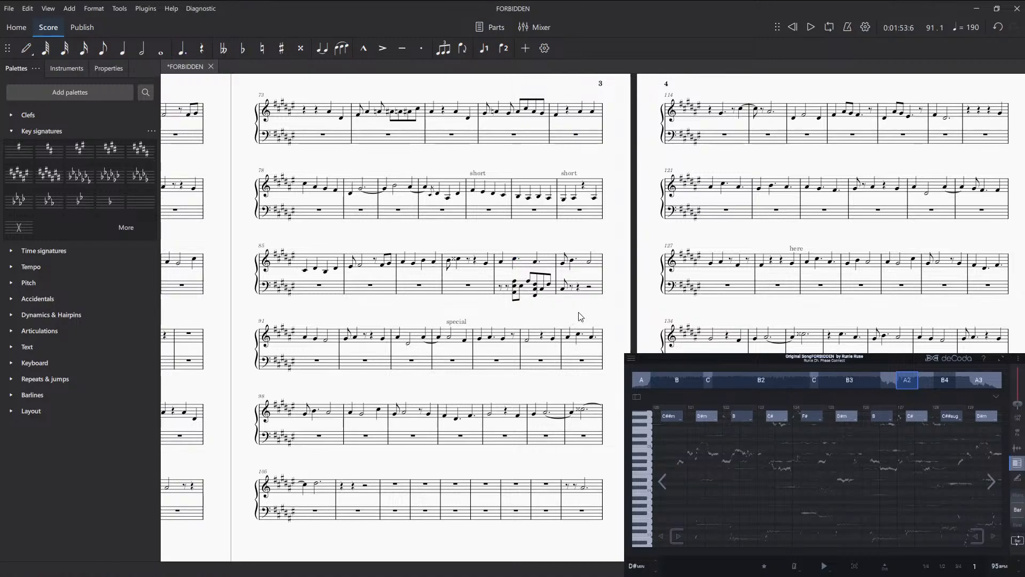
left_click_drag(579, 313, 553, 312)
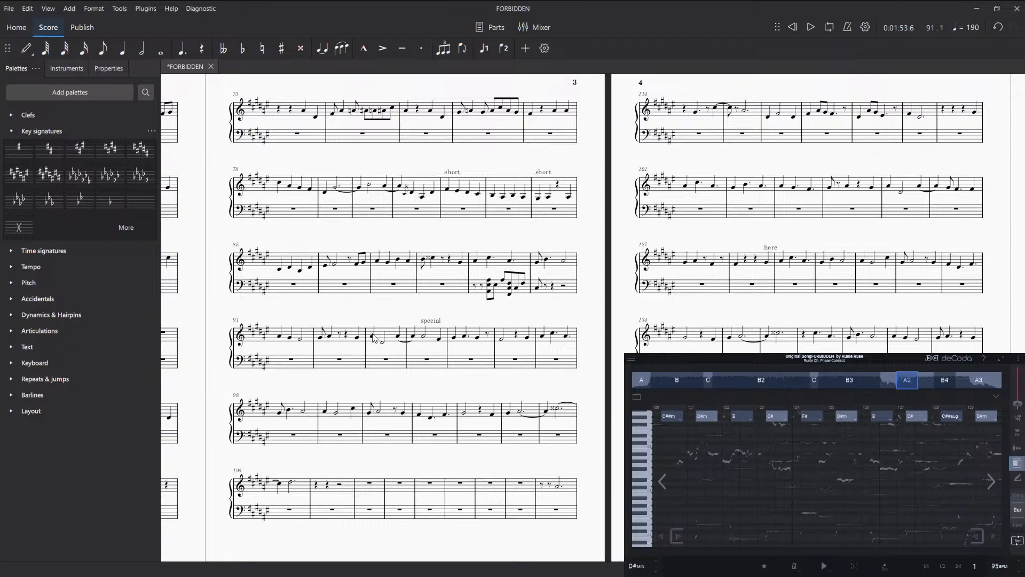
- Insert four empty measures before measure 93 and label the first one with the staff text "test"
left_click(387, 365)
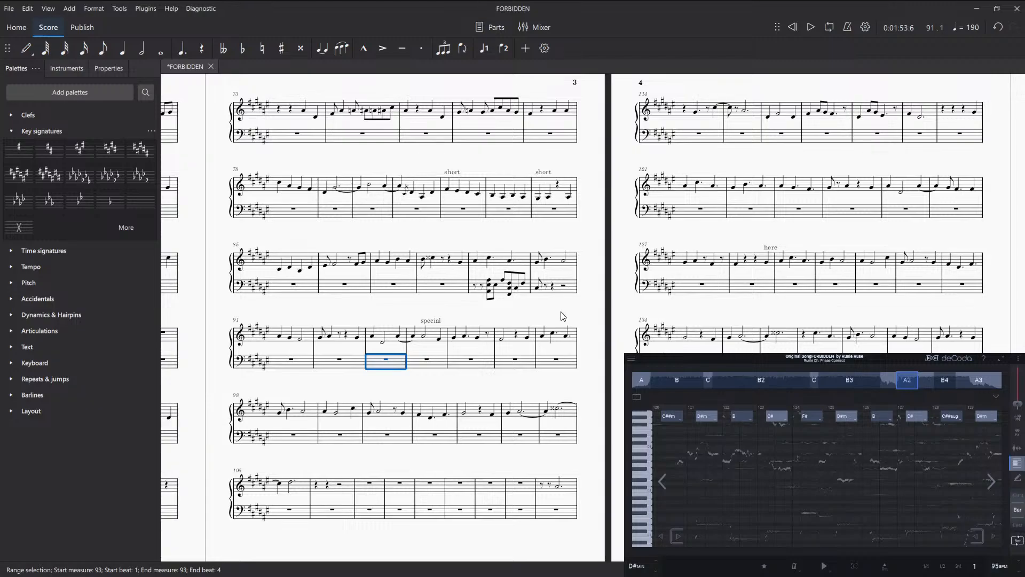
key("ctrl+Insert")
key("ctrl+t")
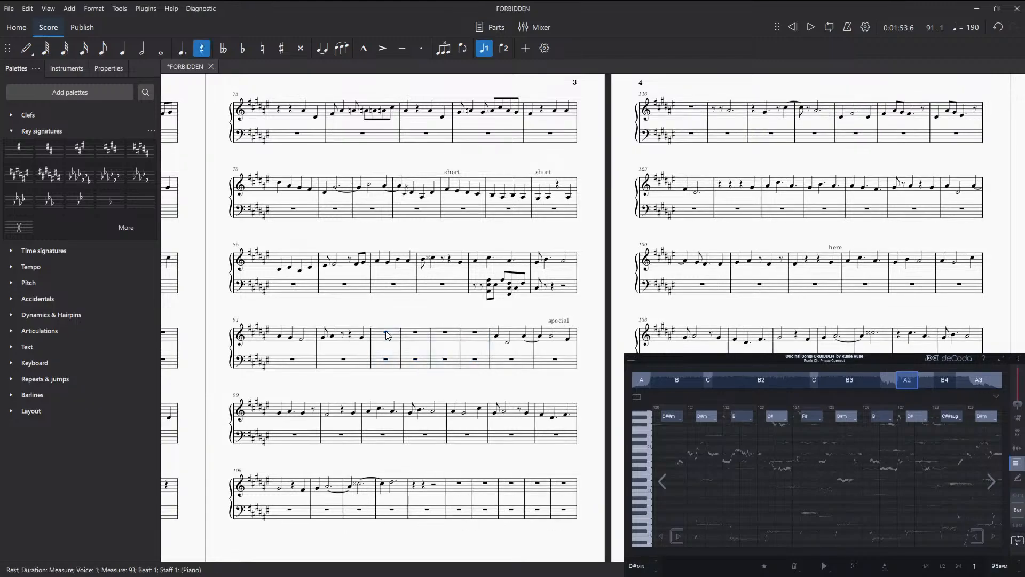
type("test")
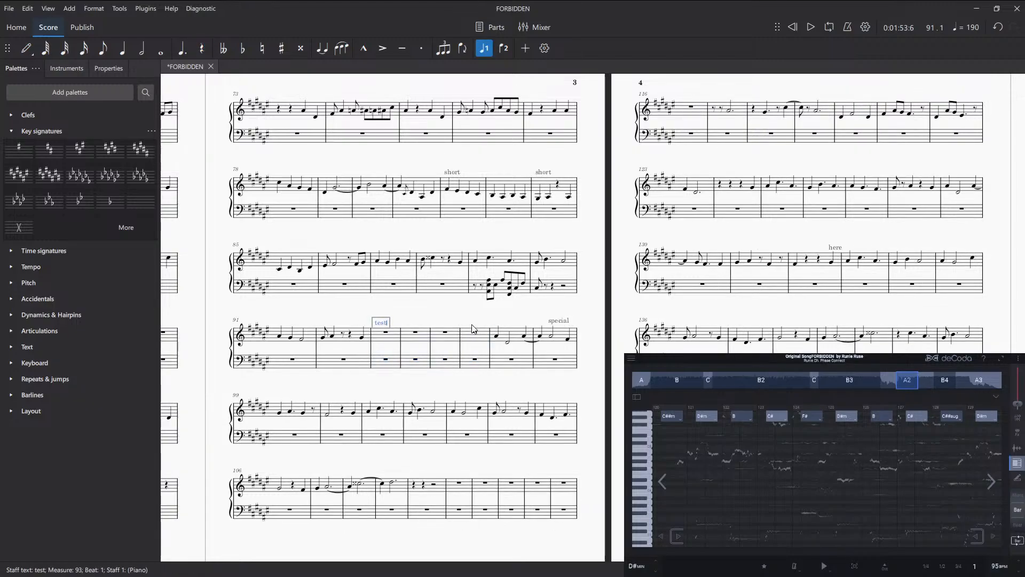
key("Escape")
key("Escape")
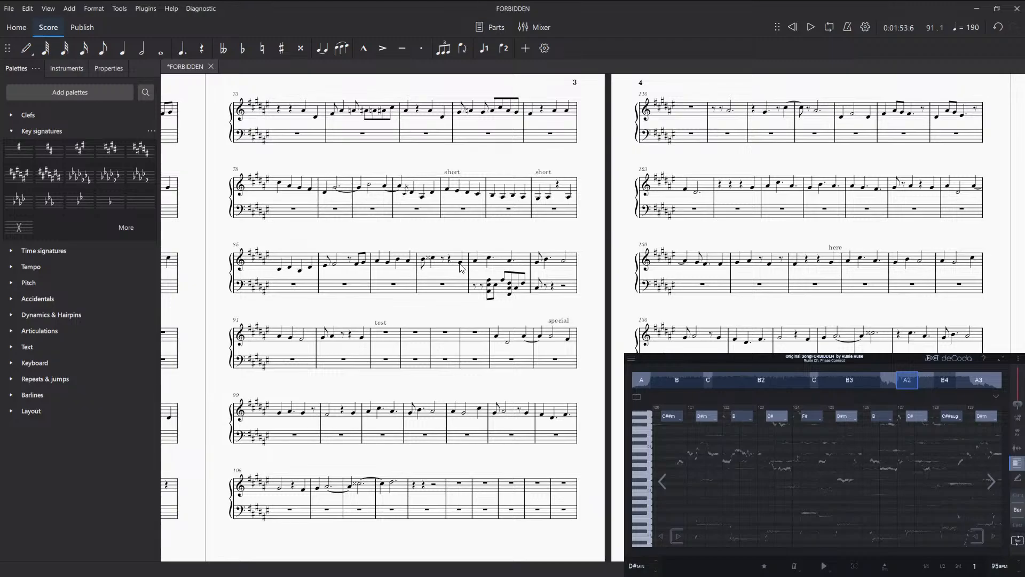
- Add one more empty measure to the blank test section at measure 93
left_click(460, 262)
key("g")
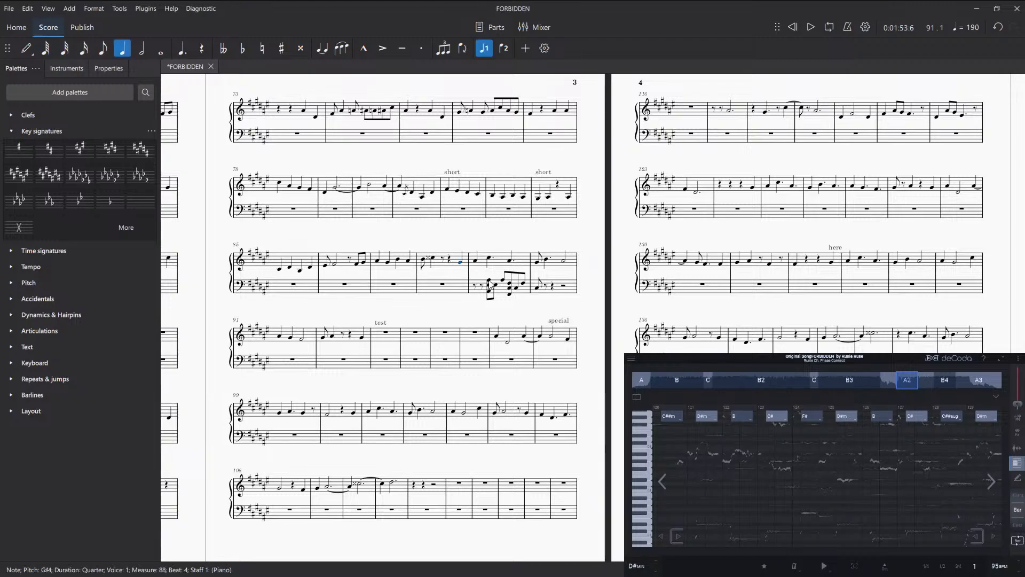
left_click(385, 338)
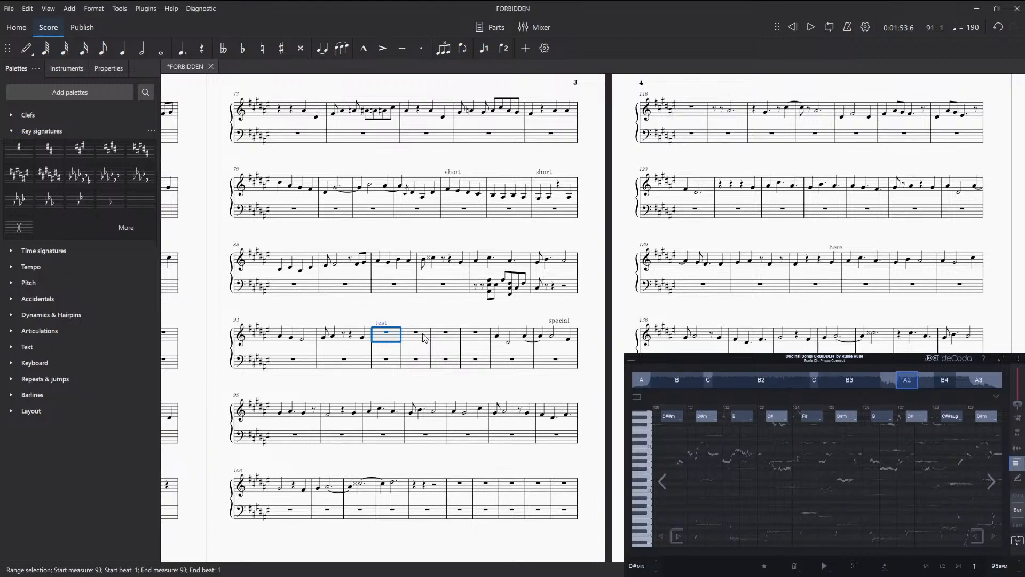
key("Insert")
left_click(396, 338)
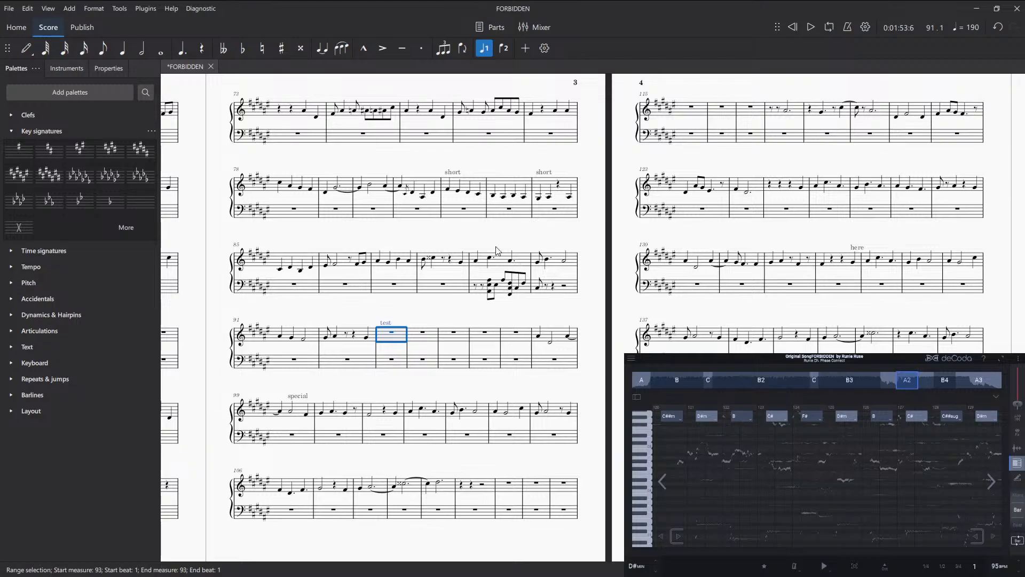
- Split measure 93's treble rest into quarters and paste a copy of the treble passage from beat 3 of measure 88 through beat 3 of measure 92 at beat 3
left_click(452, 261)
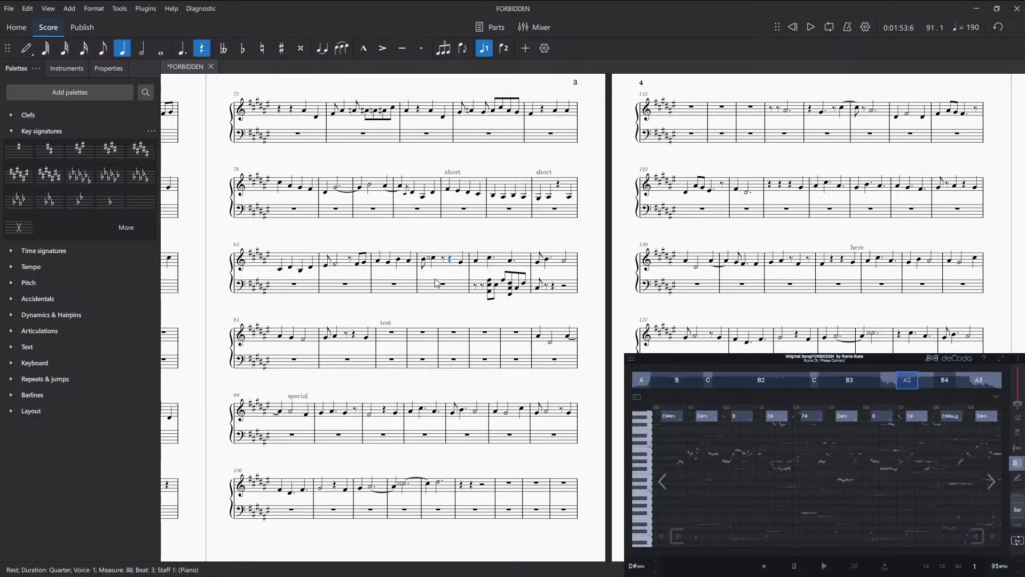
left_click(395, 329)
key("5")
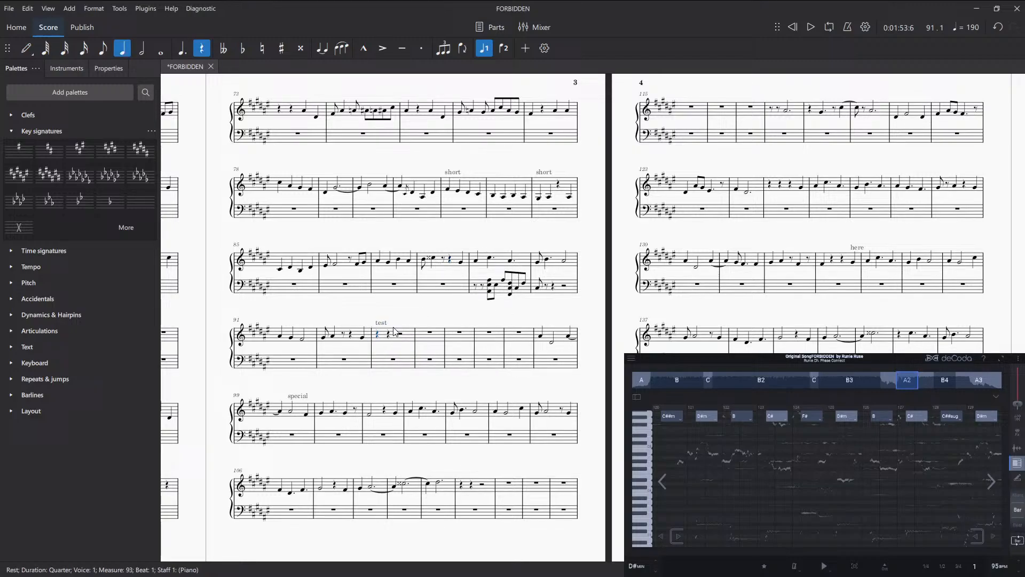
left_click(451, 261)
left_click(353, 337, "shift")
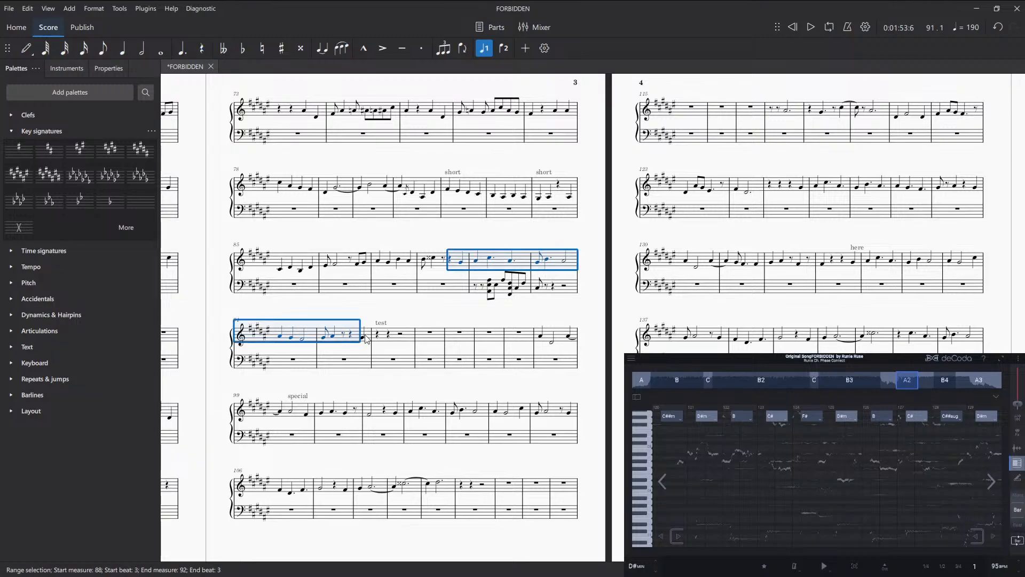
key("ctrl+c")
left_click(401, 337)
key("ctrl+v")
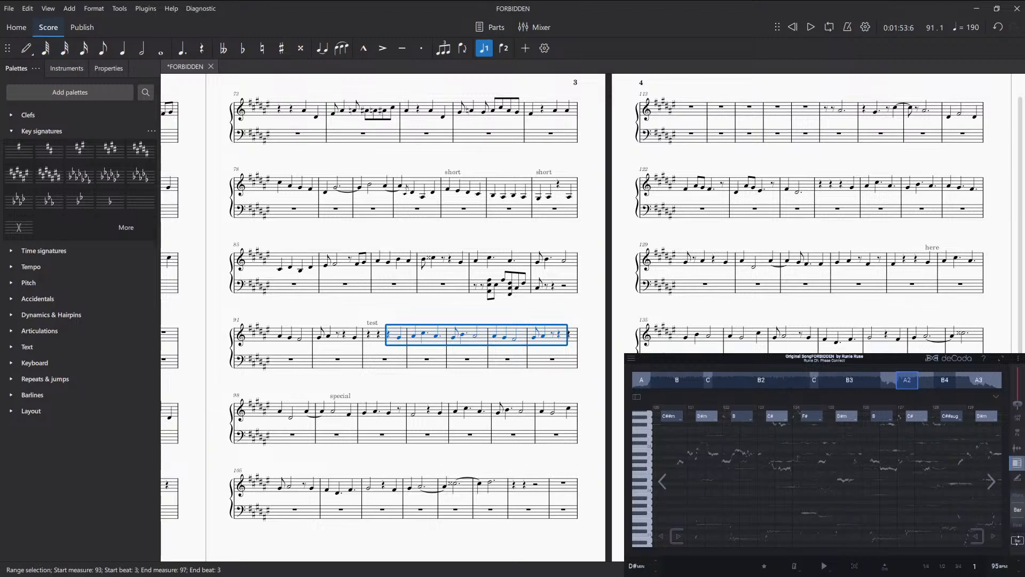
- Divide the whole-measure rest in measure 94's bass staff into eight eighth rests
mouse_move(584, 306)
left_mouse_down()
mouse_move(614, 327)
mouse_move(595, 315)
left_mouse_up()
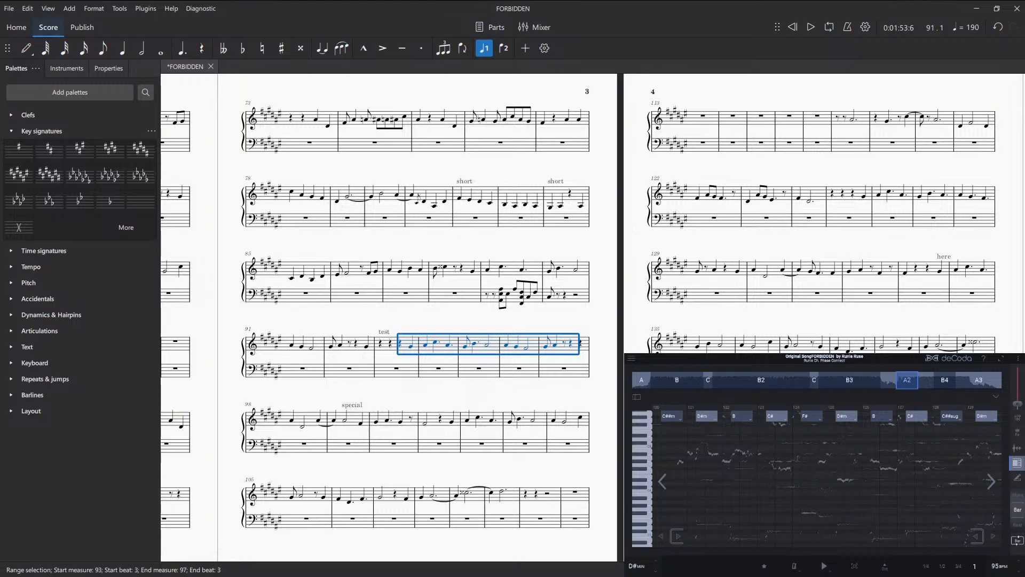
left_click(409, 369)
left_click(438, 369)
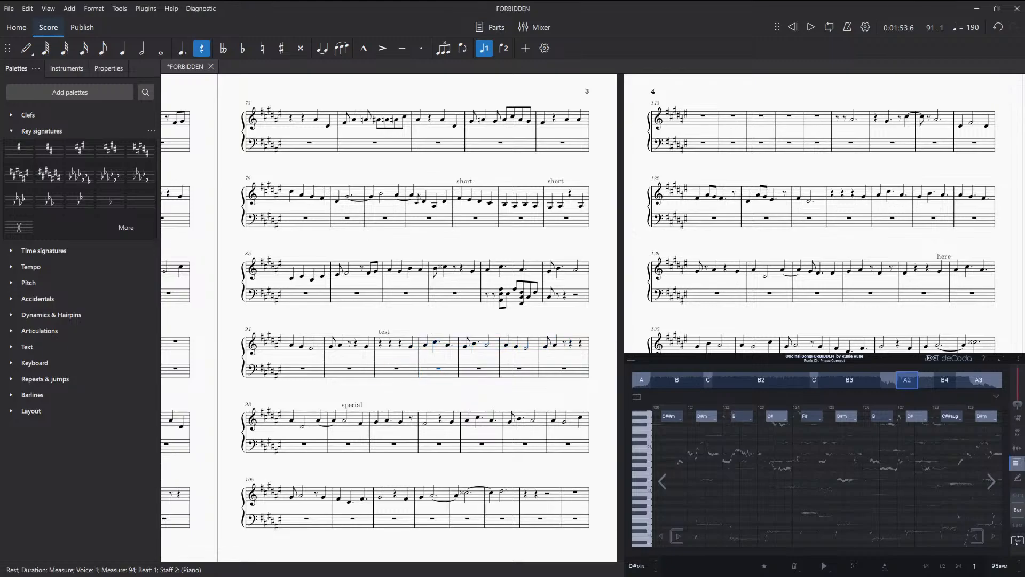
key("4")
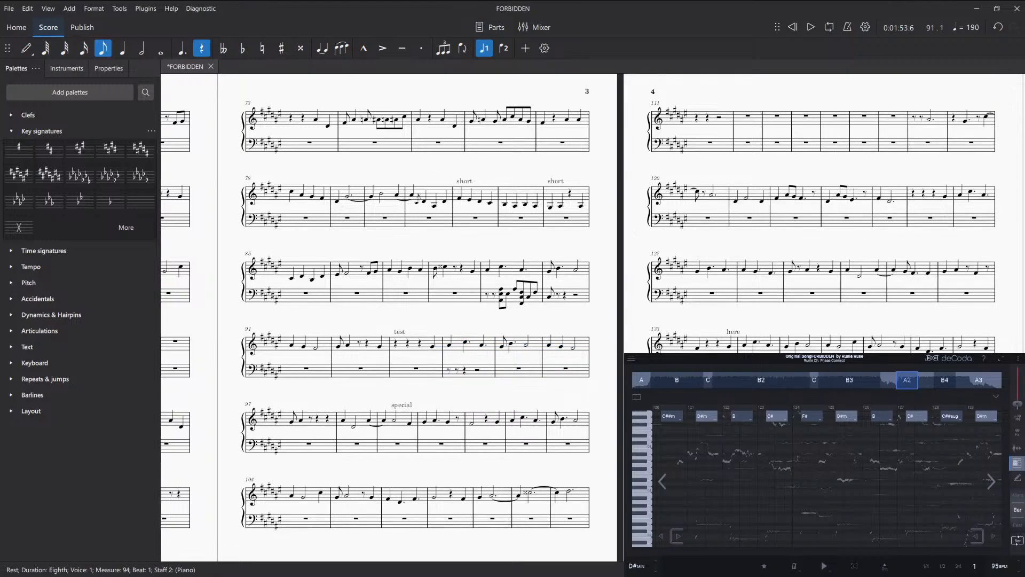
left_click(466, 370)
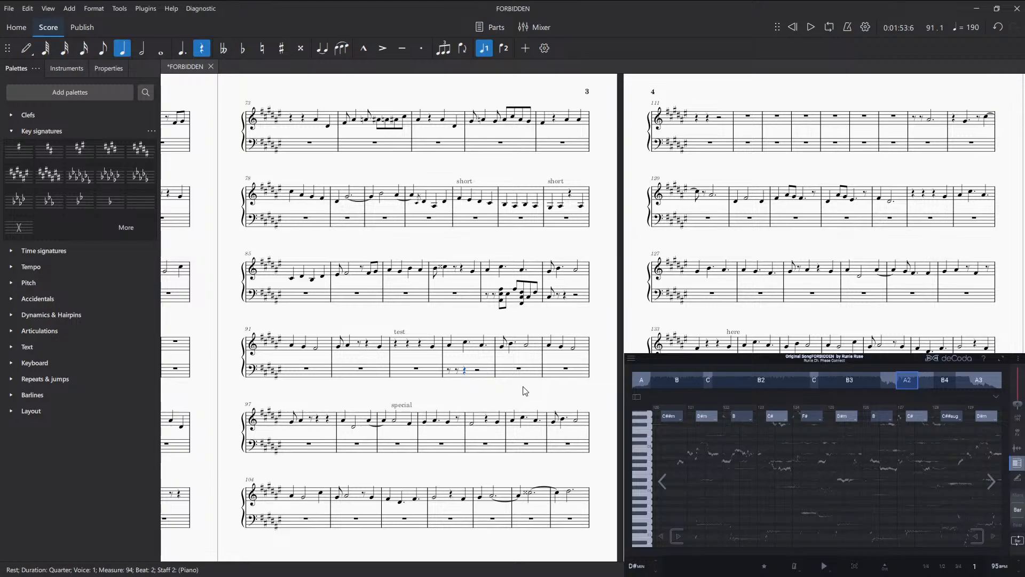
key("4")
key("Right")
key("6")
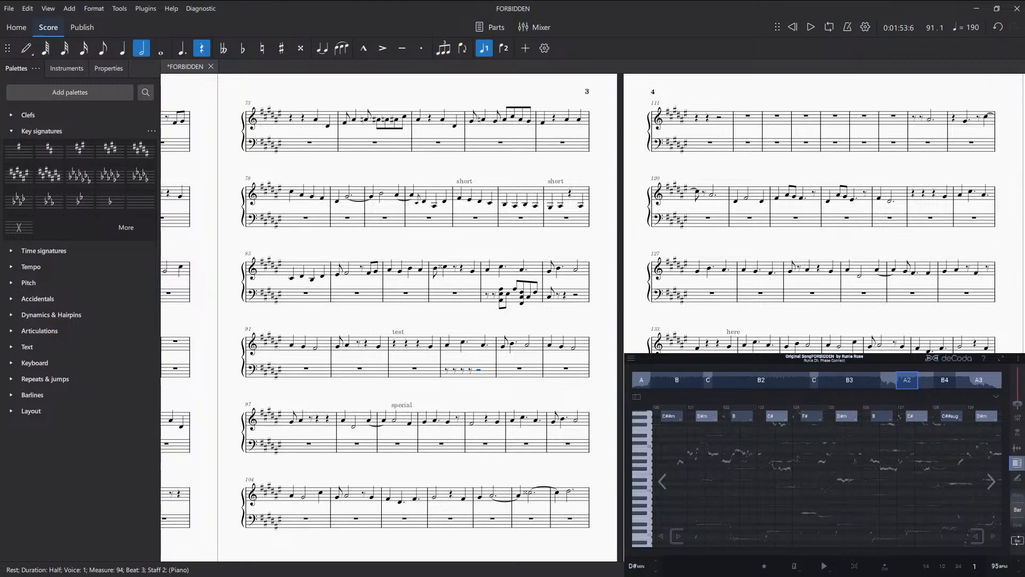
key("4")
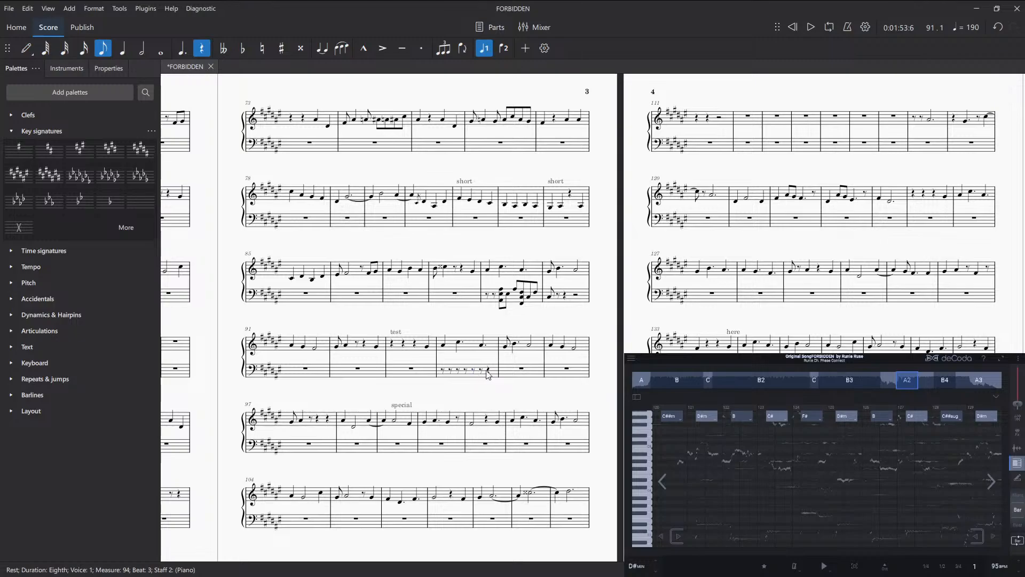
key("Right")
key("4")
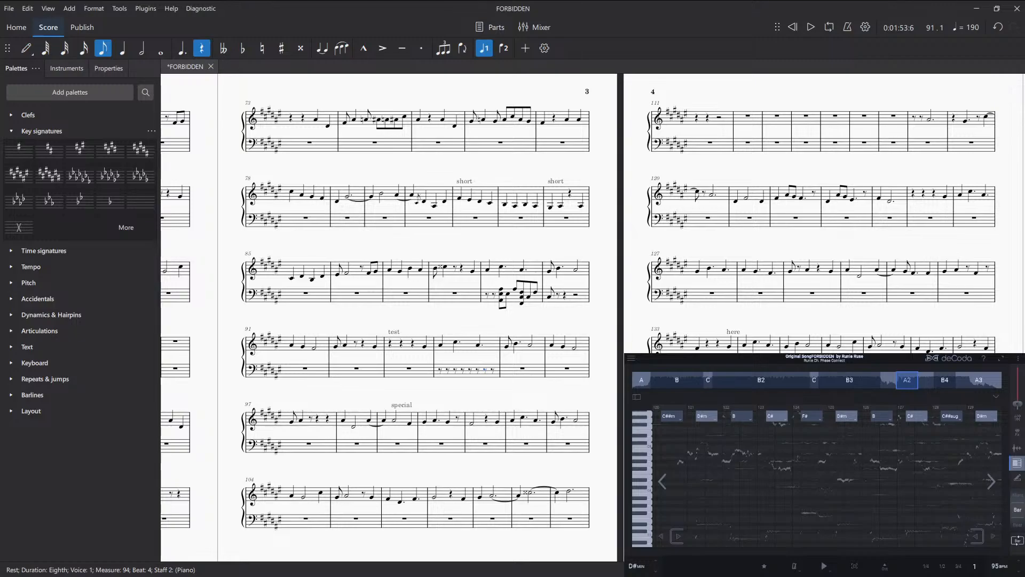
left_click(455, 370)
- Bring the score from measure 111 to the end into view and play the A2 section of the original song in deCoda
left_click_drag(618, 398, 387, 380)
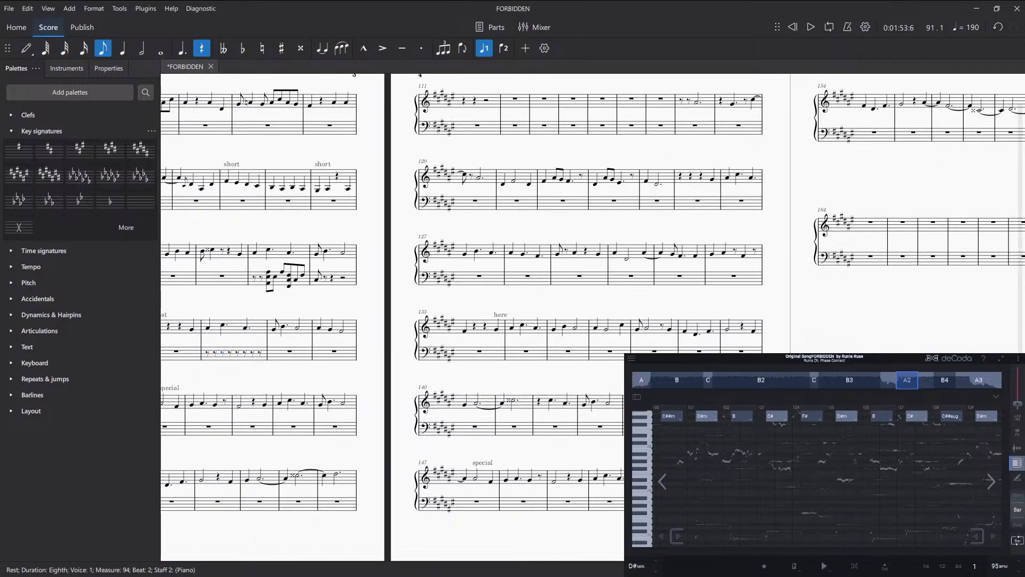
left_click_drag(745, 385, 521, 400)
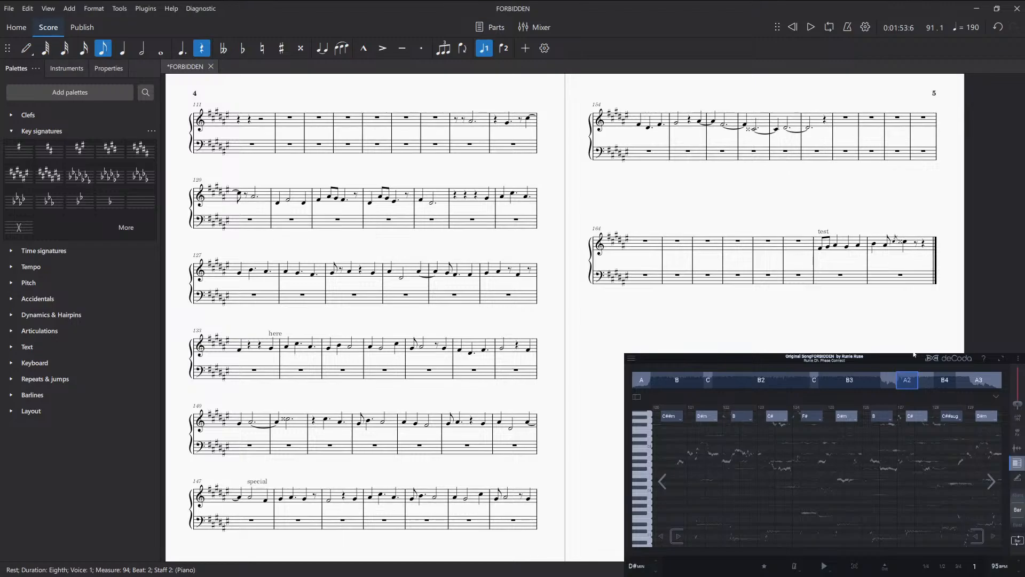
key("space")
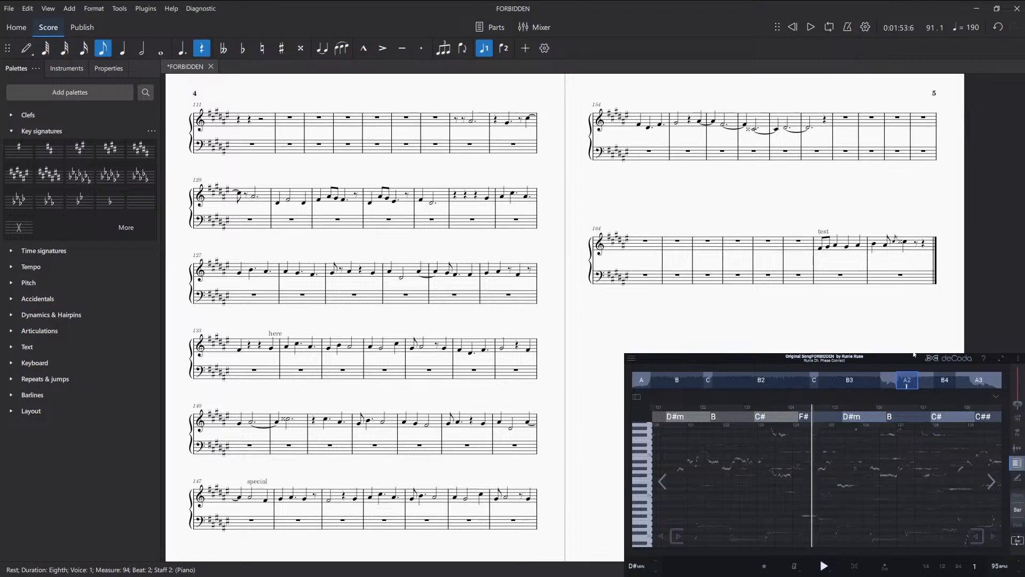
key("space")
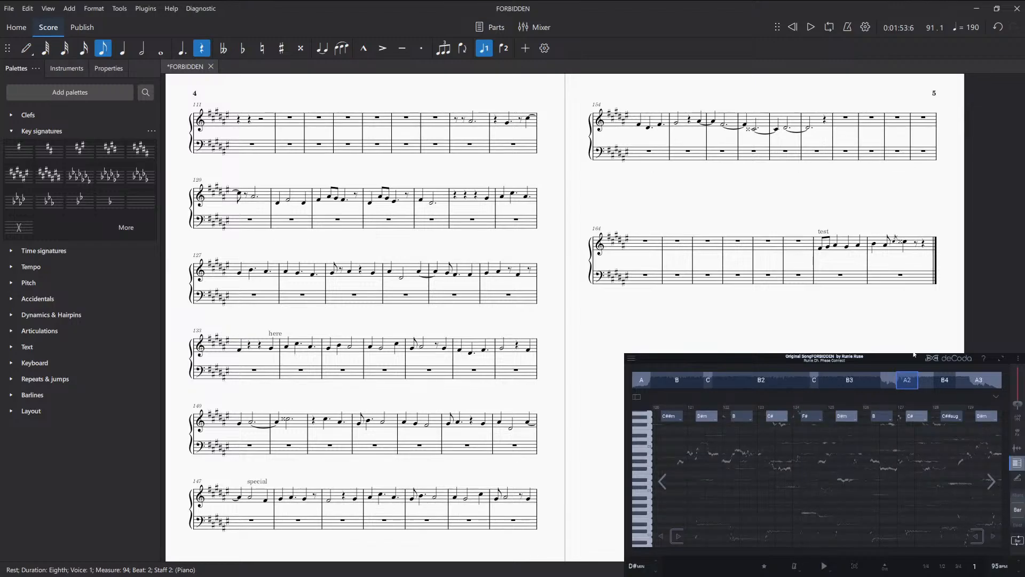
key("space")
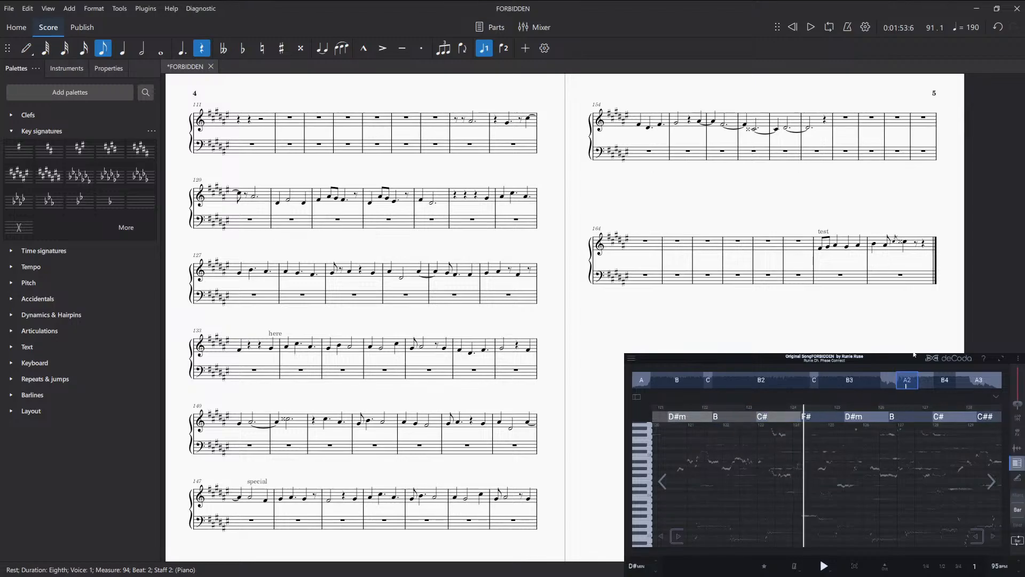
key("space")
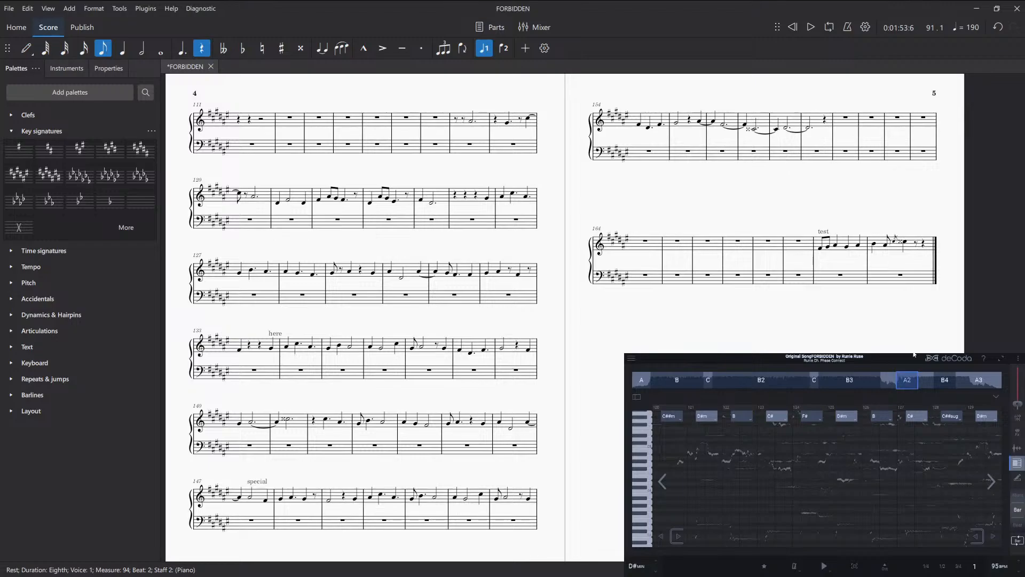
key("space")
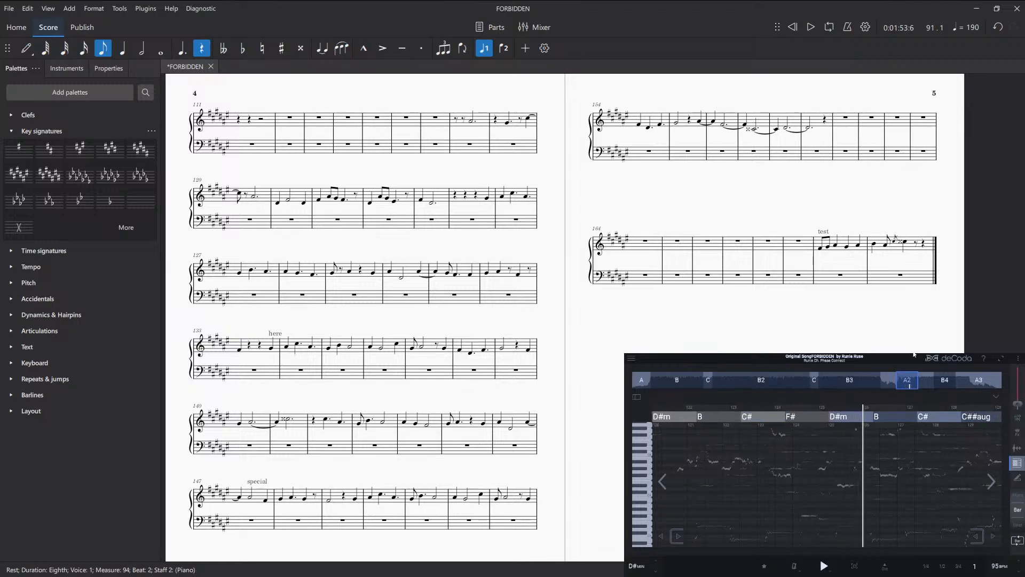
key("space")
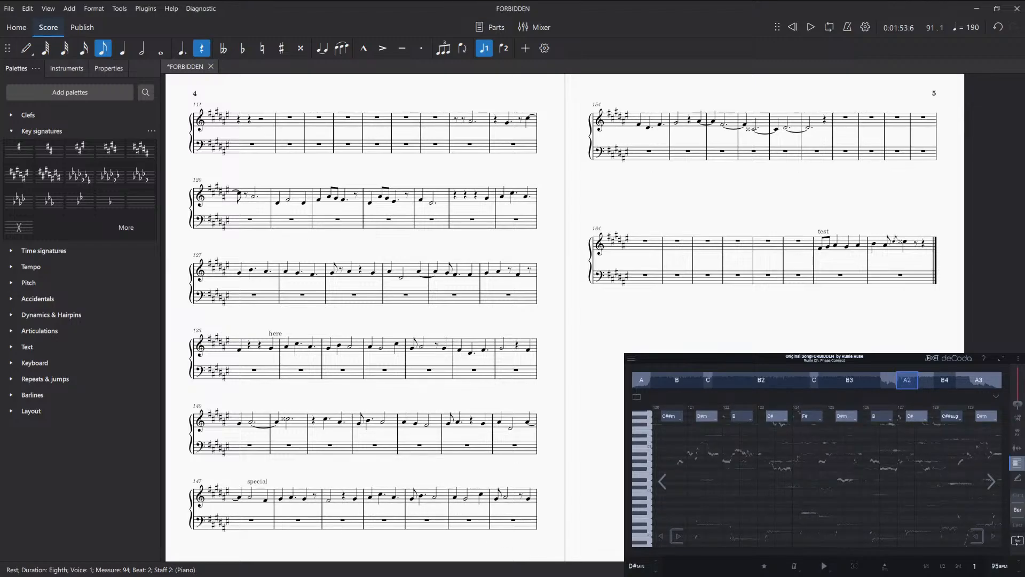
- Select the beat 4 treble note of measure 125, replay the A2 section in deCoda, and advance its timeline toward section B4
left_click(488, 199)
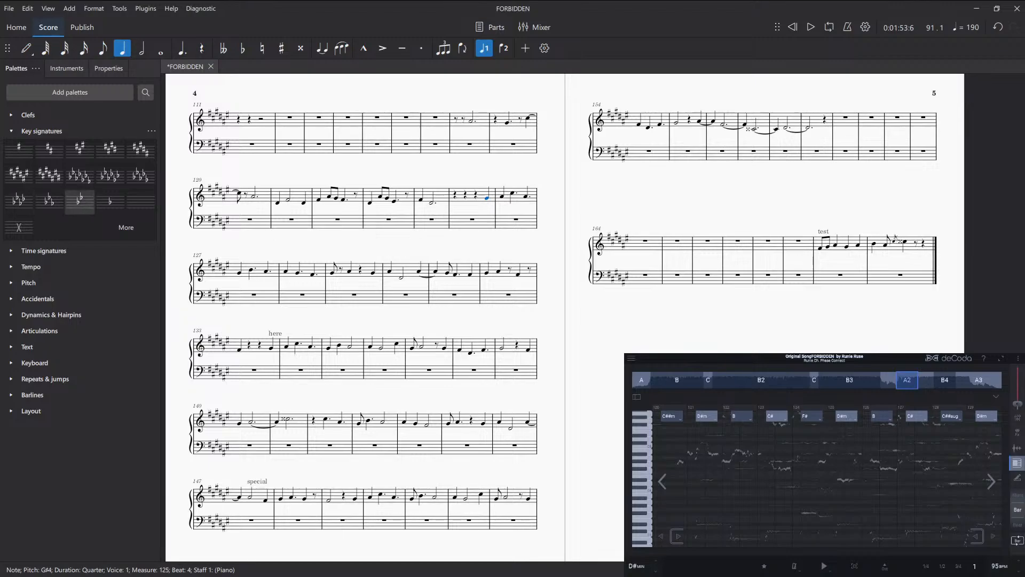
key("space")
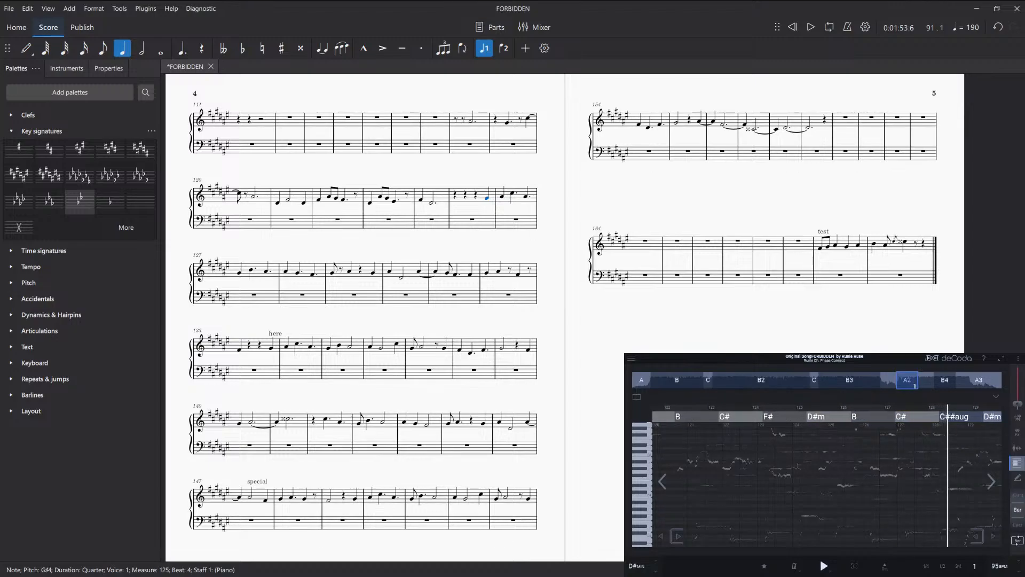
key("space")
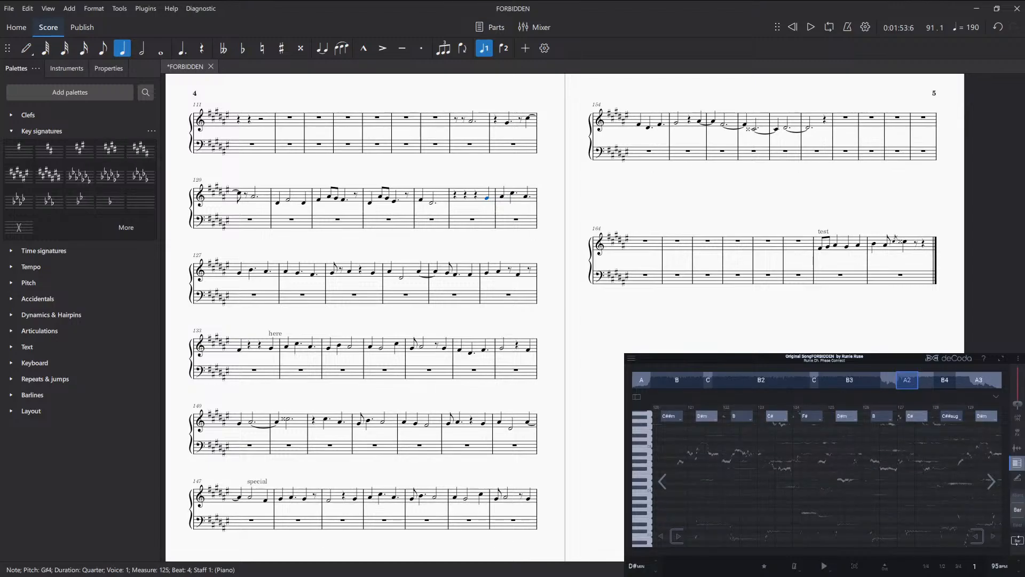
left_click(990, 481)
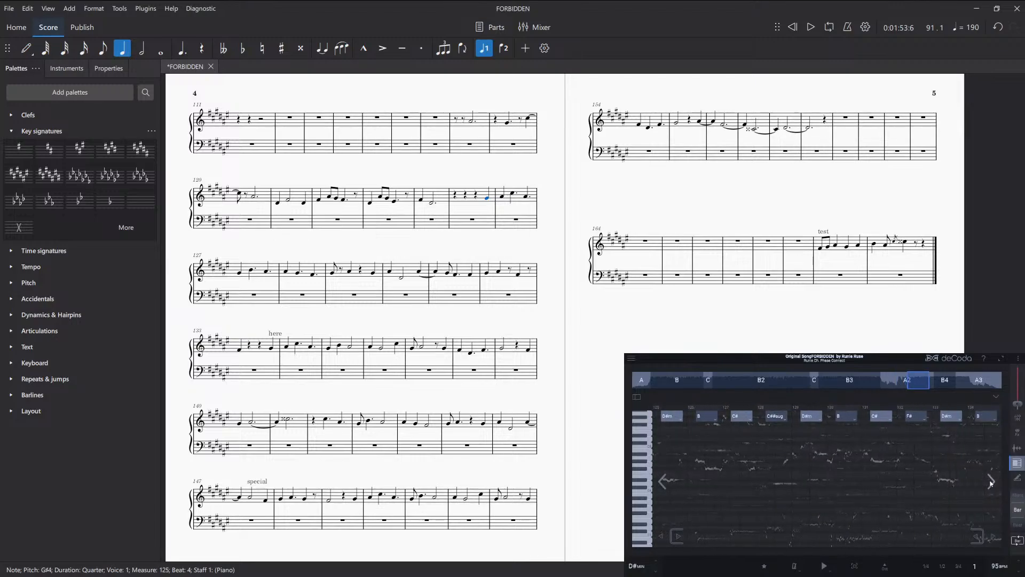
left_click(991, 481)
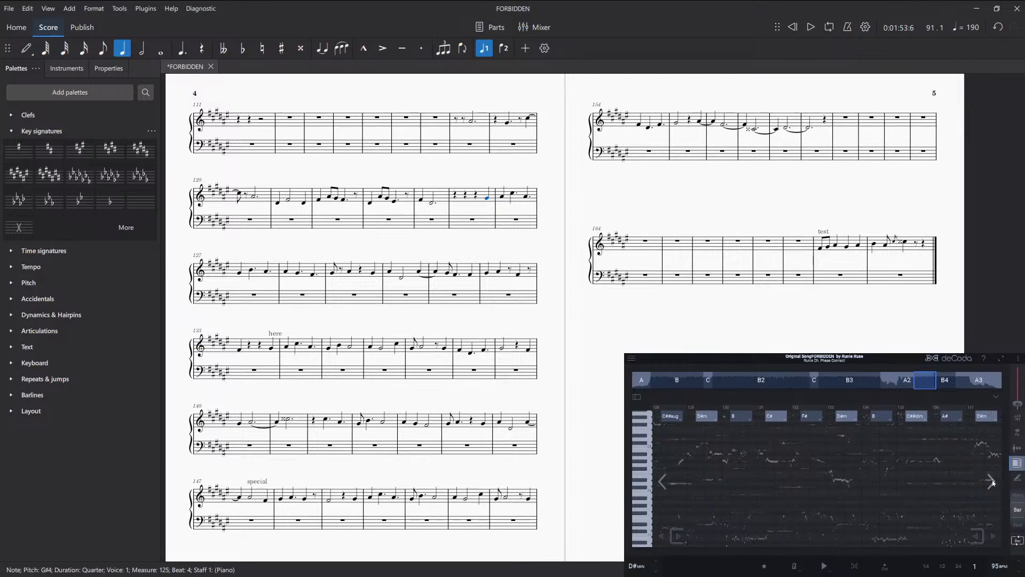
- Play the original song in deCoda between sections A2 and B4, extending the displayed range into B4
key("space")
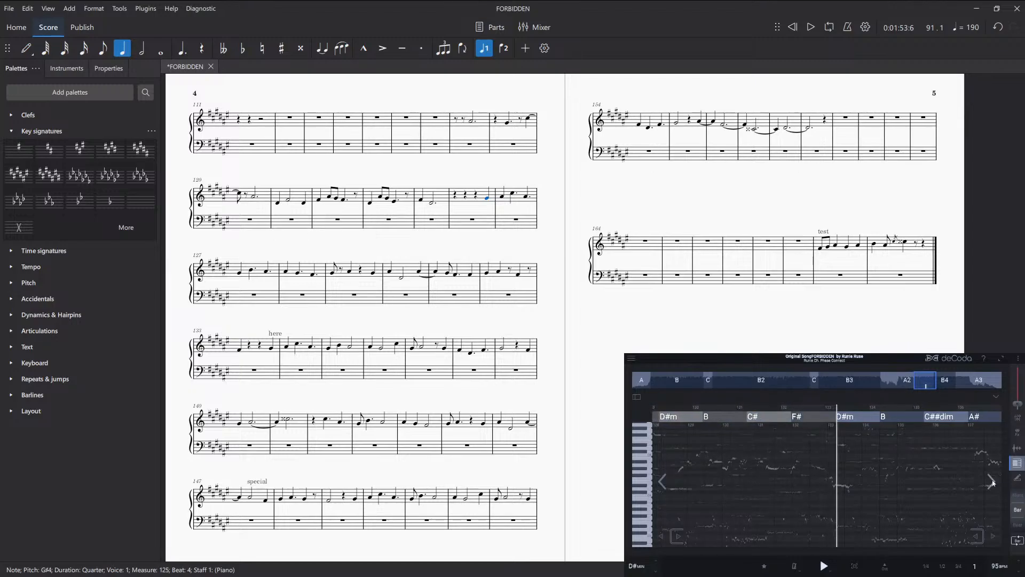
key("space")
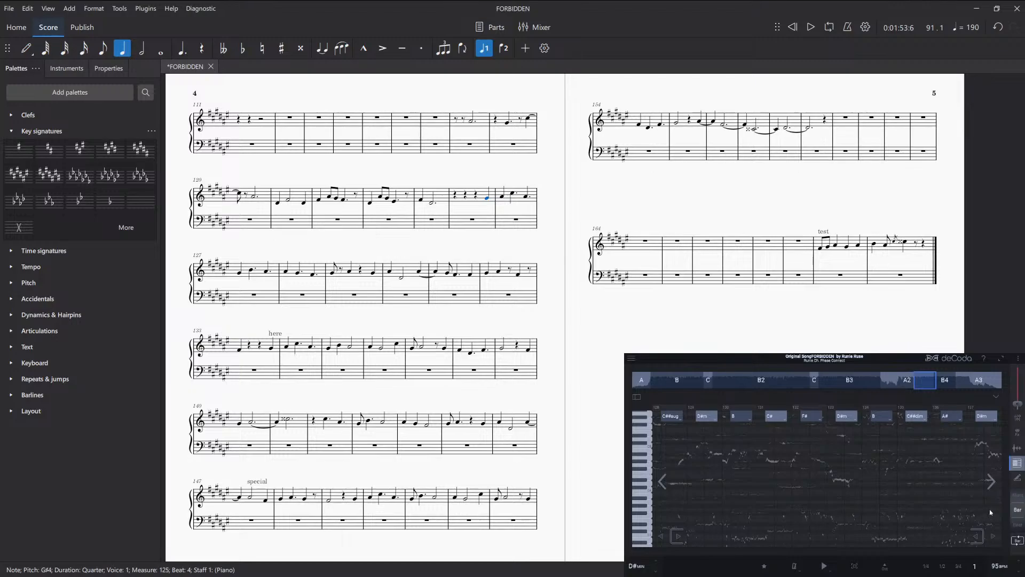
left_click(991, 538)
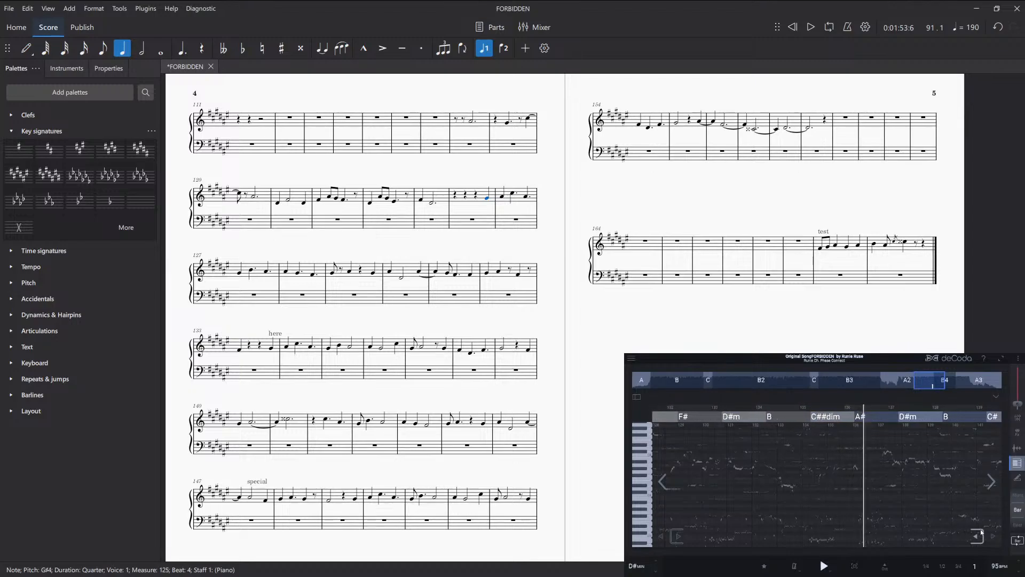
key("space")
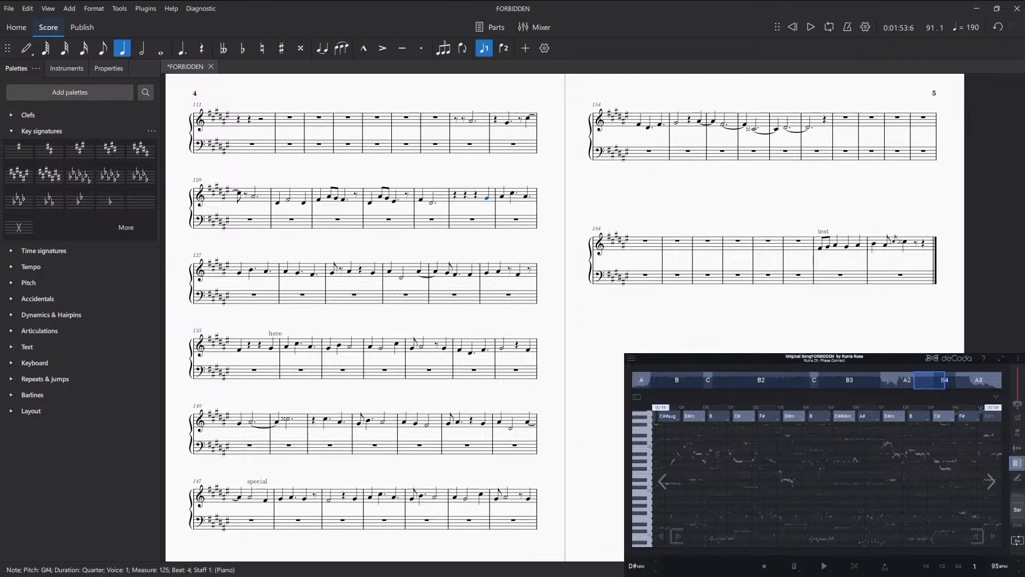
- Delete the "here" staff text above beat 4 of measure 133 and play through section B4 in deCoda
left_click(324, 449)
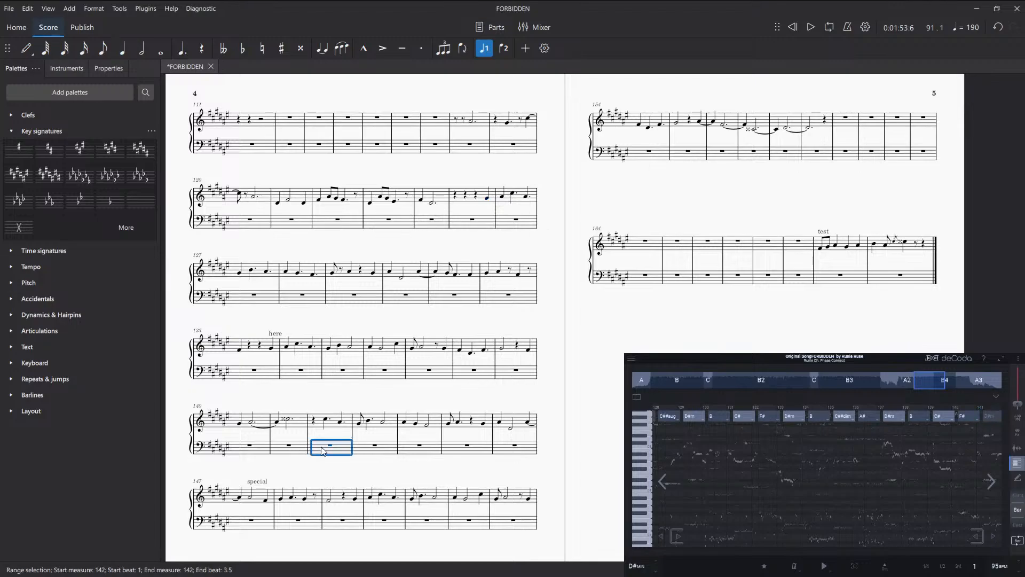
left_click(275, 334)
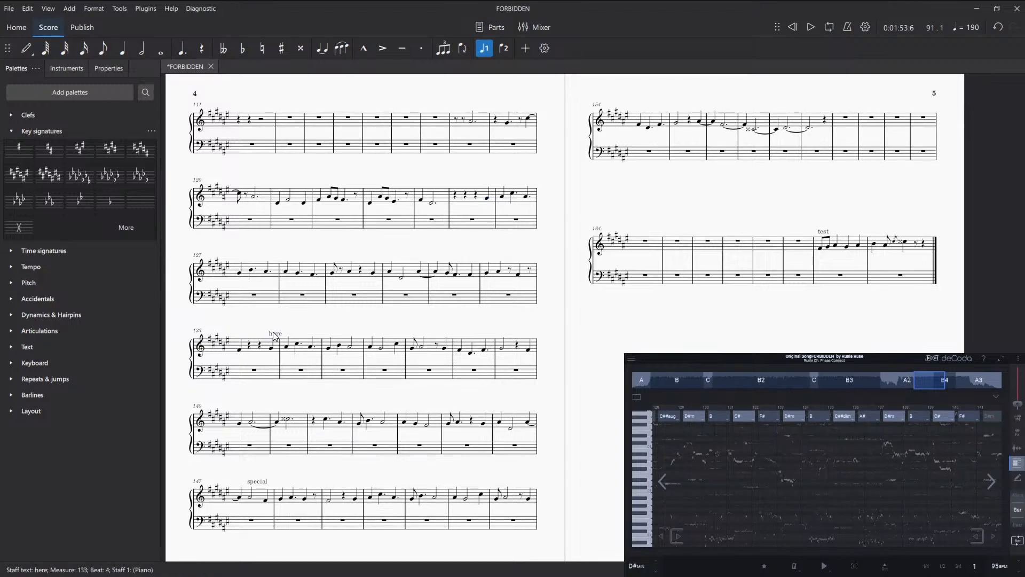
key("Delete")
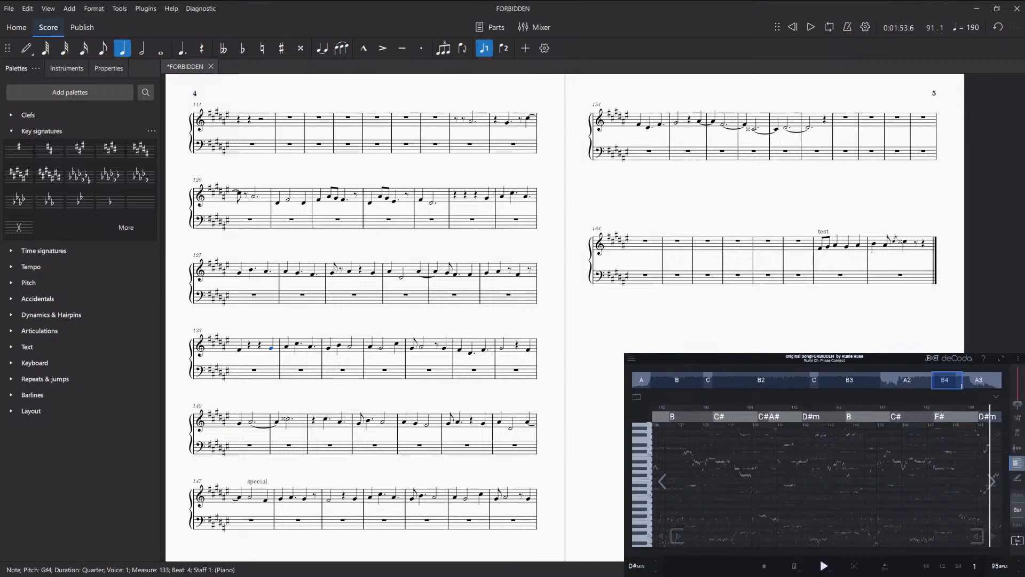
key("space")
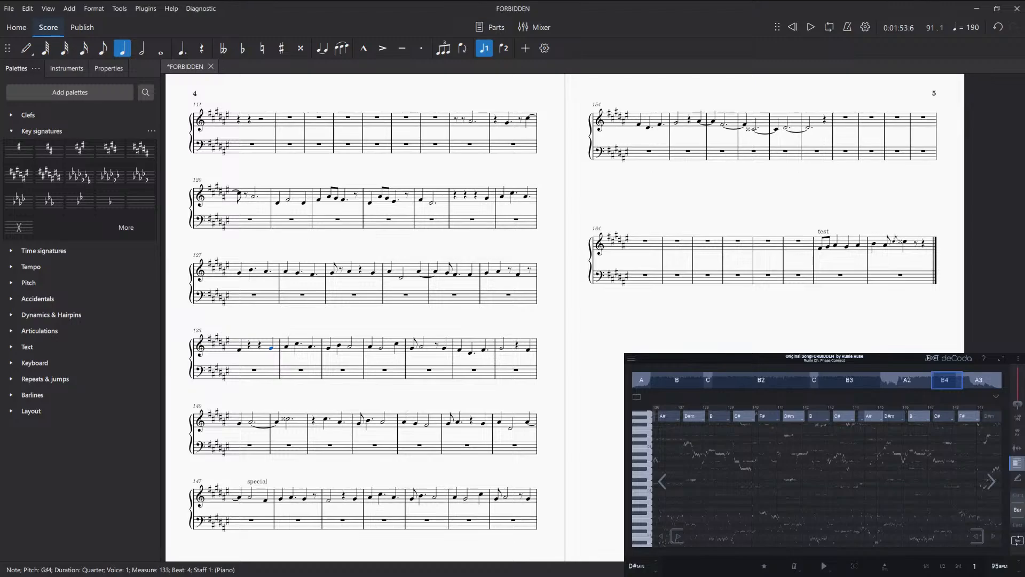
- Bring measures 154 to the end into view and play the original in deCoda from the end of B4 into A3
left_click_drag(695, 458, 579, 476)
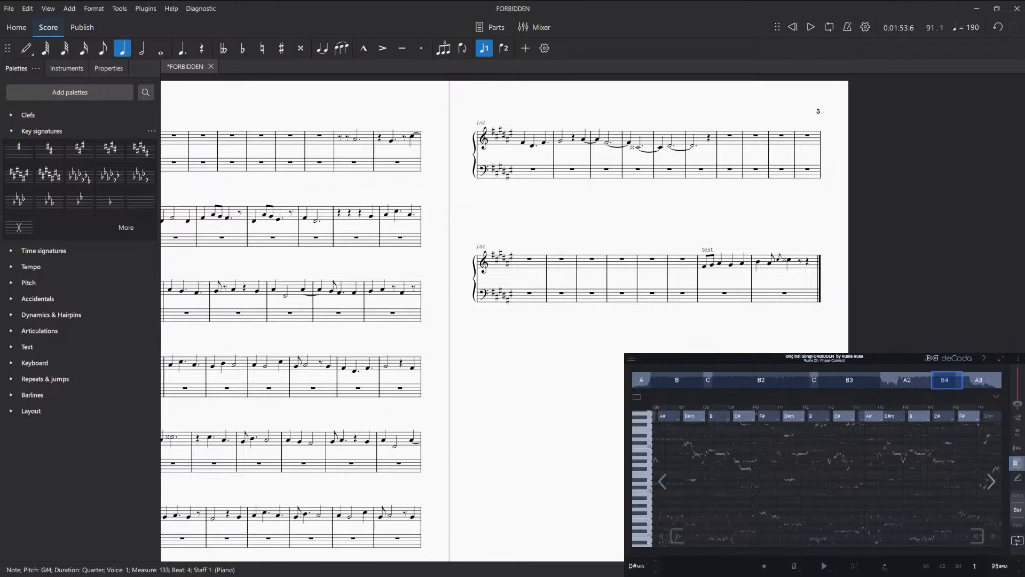
left_click(990, 482)
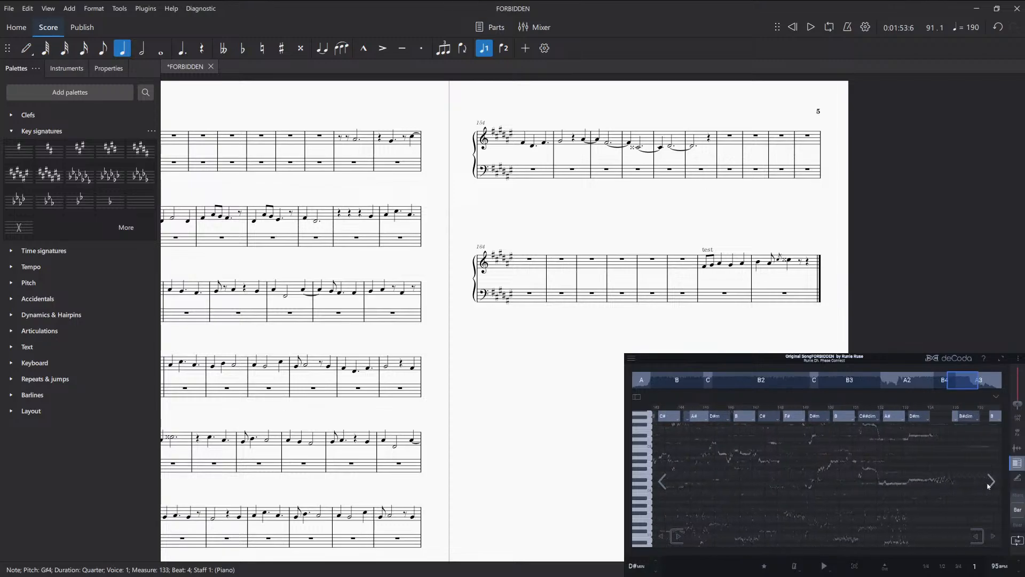
key("space")
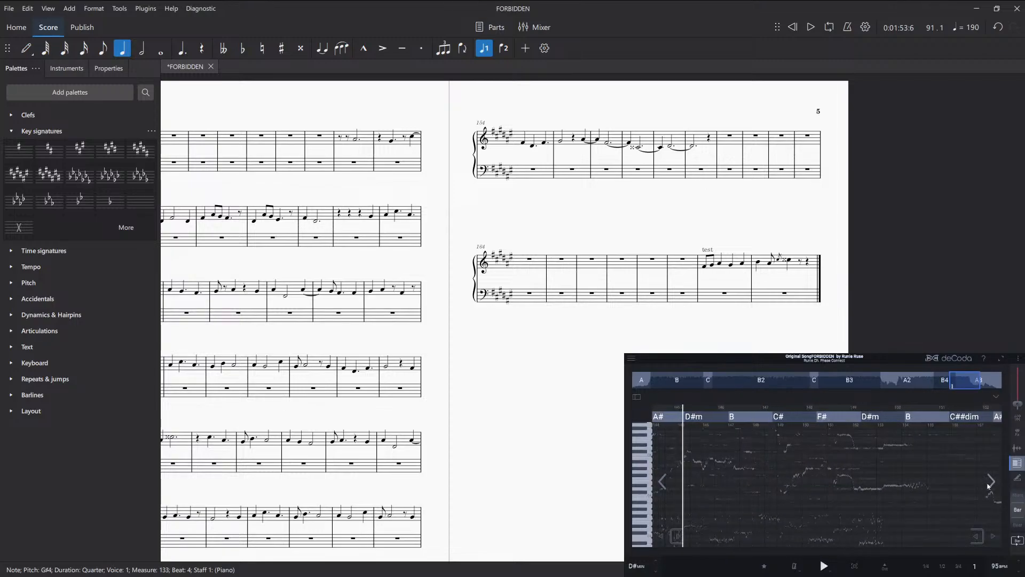
key("space")
key("space")
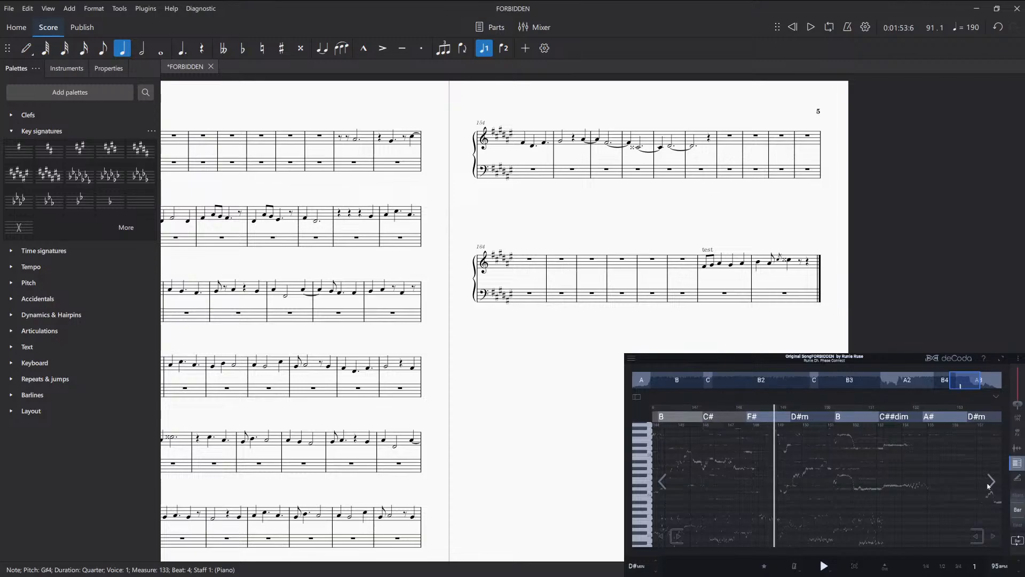
key("space")
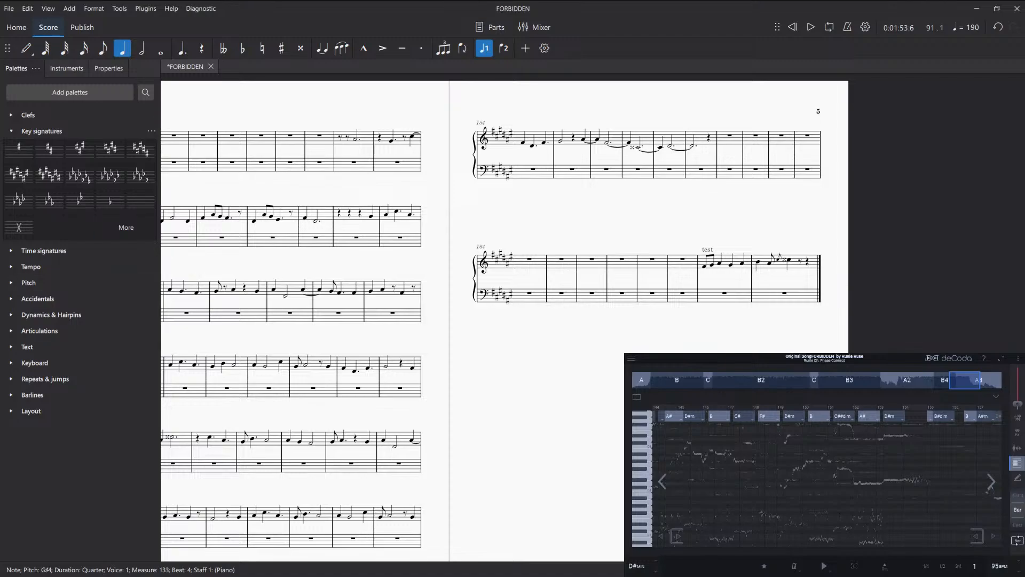
key("space")
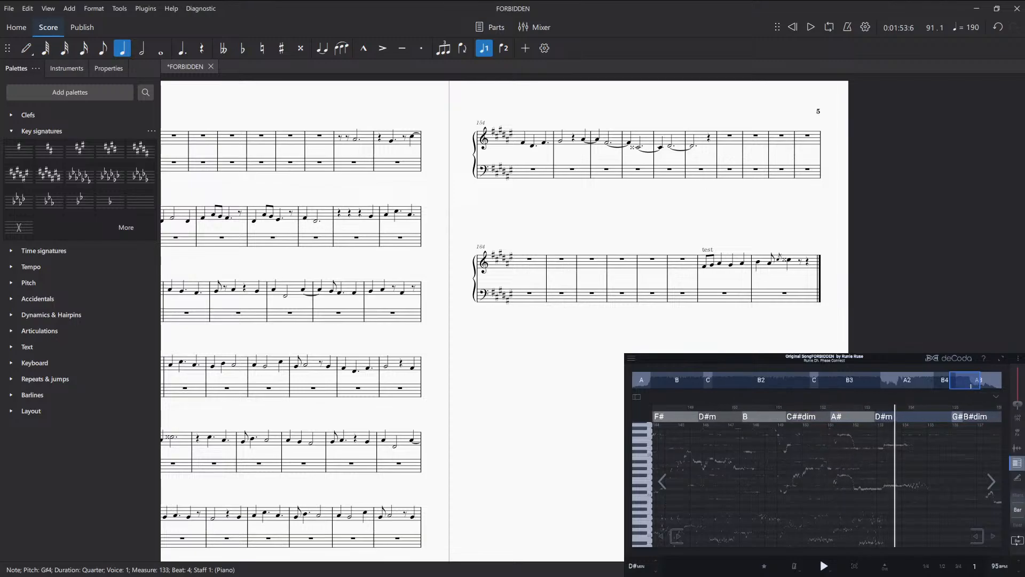
key("space")
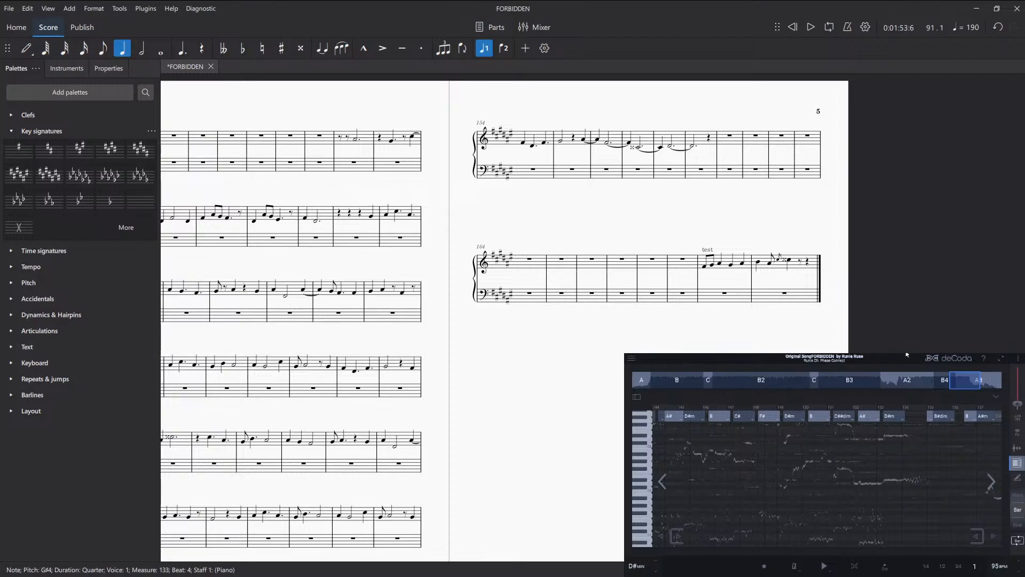
key("space")
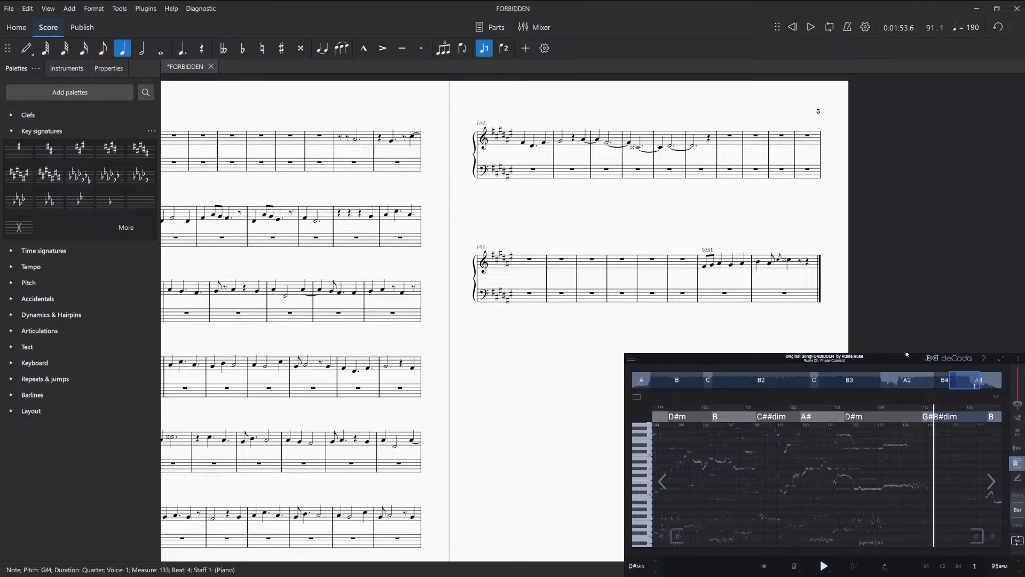
key("space")
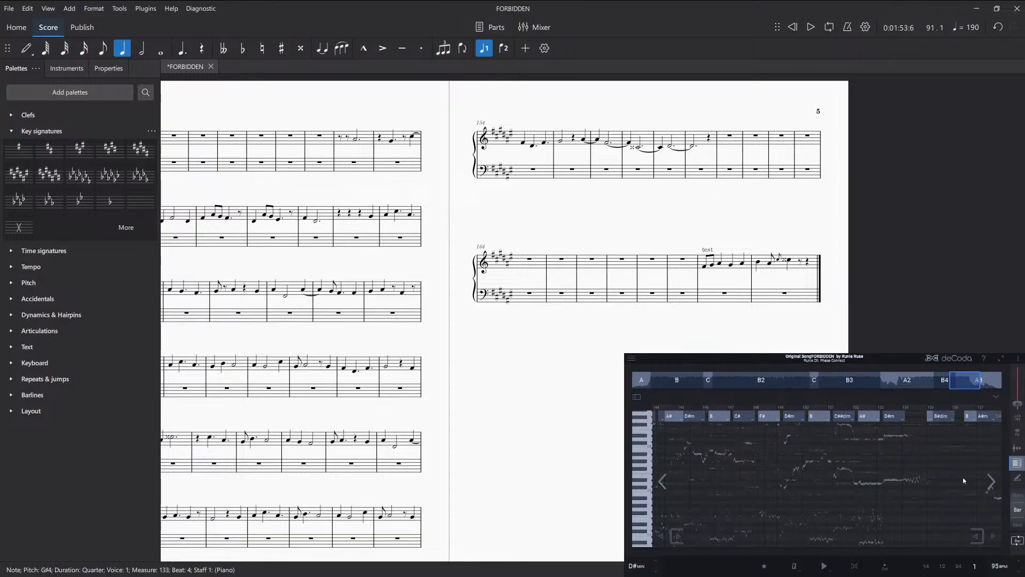
- Advance deCoda to section A3, narrow the timeline to a four-bar range, and play the passage around the B#dim and B chords
left_click(991, 483)
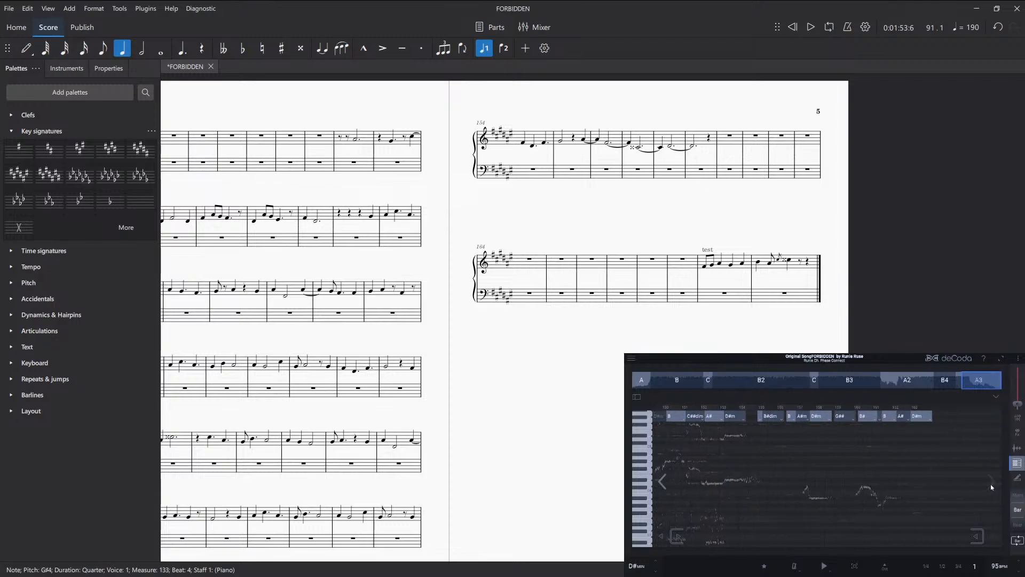
left_click(973, 541)
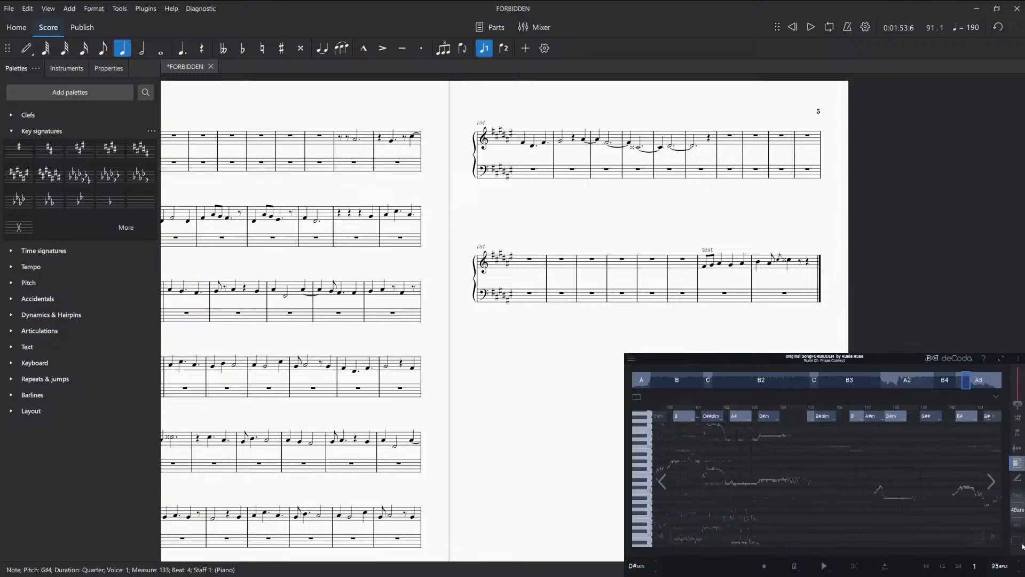
left_click(991, 484)
left_click(992, 485)
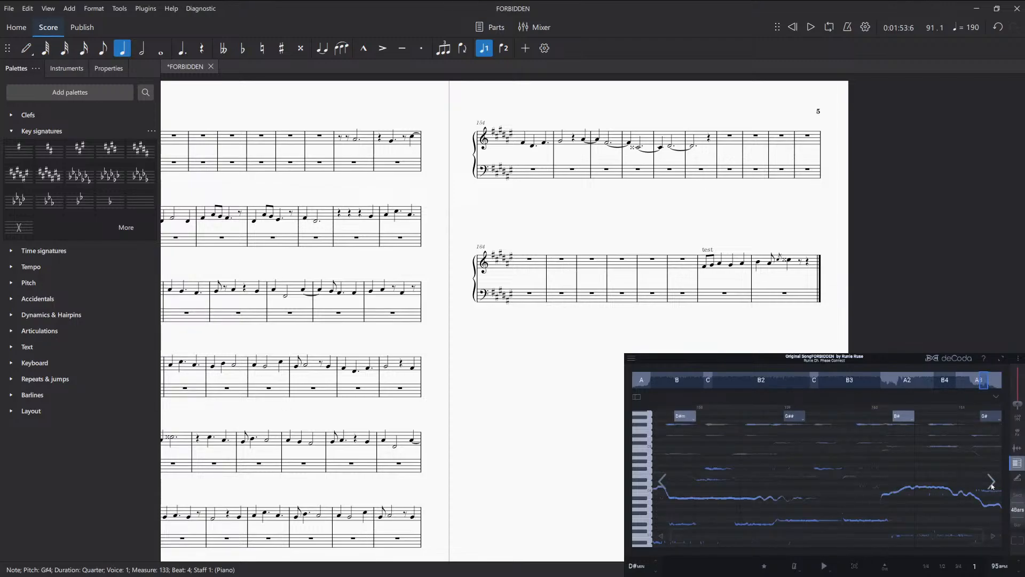
left_click(991, 482)
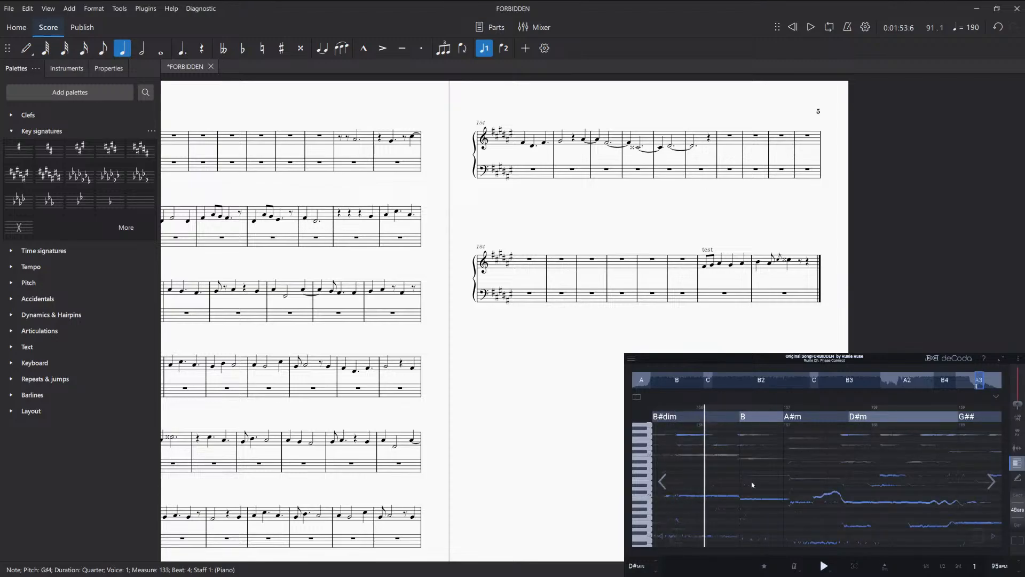
key("space")
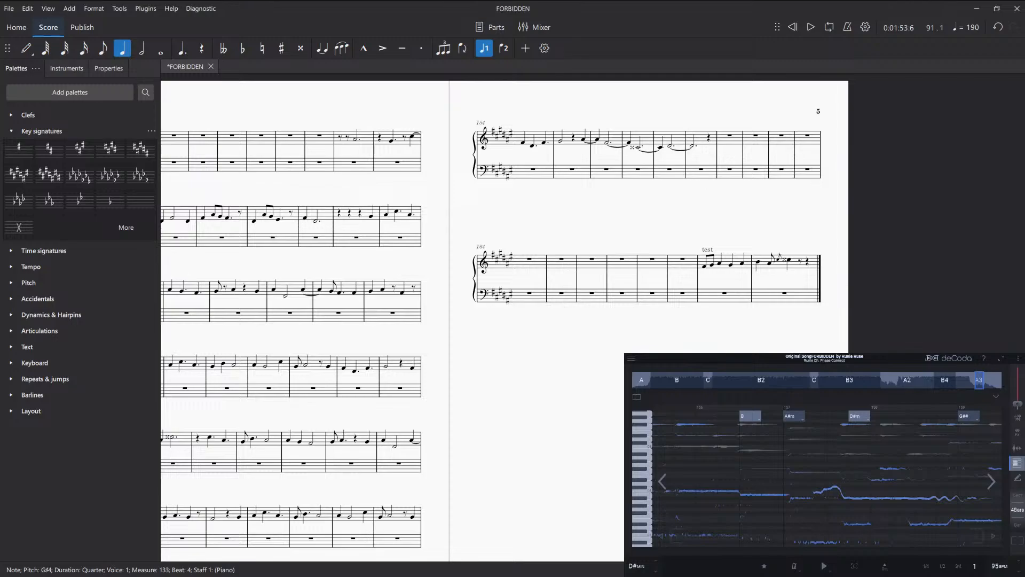
- Select the beat 2 eighth rest in measure 94's bass staff and move deCoda's four-bar range to the start of section B2
scroll(572, 325, "left", 10)
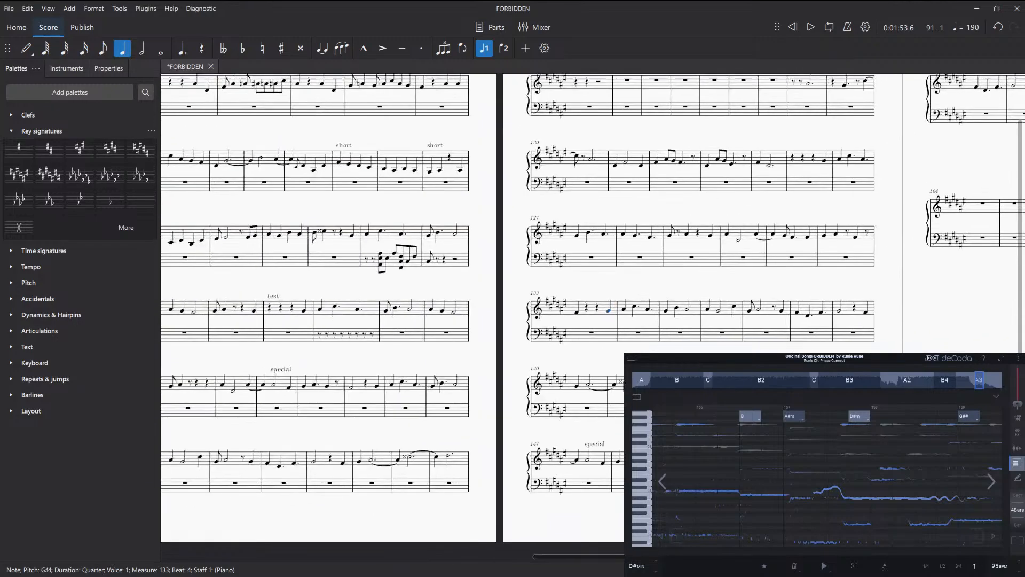
scroll(573, 325, "left", 1)
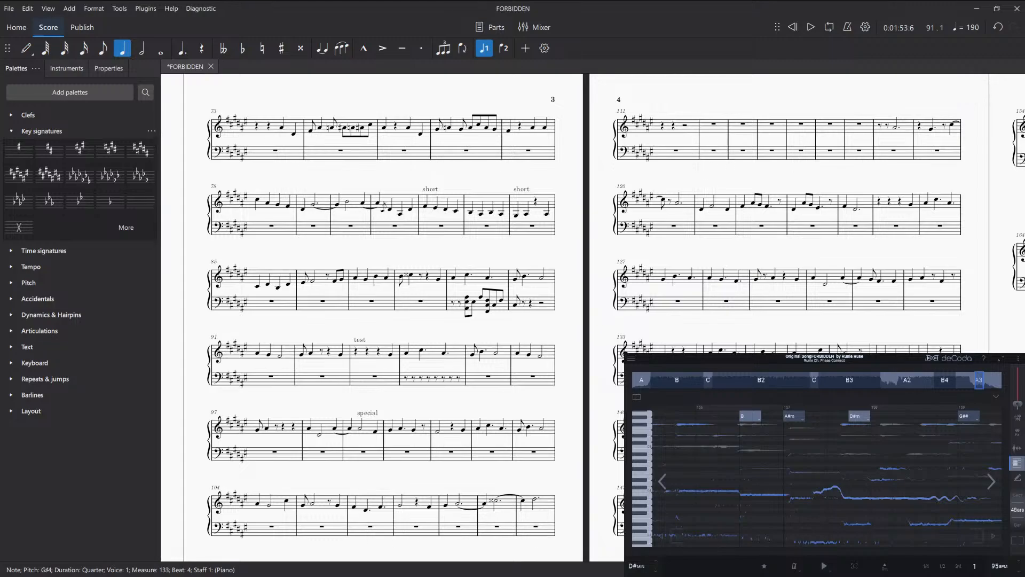
left_click(422, 351)
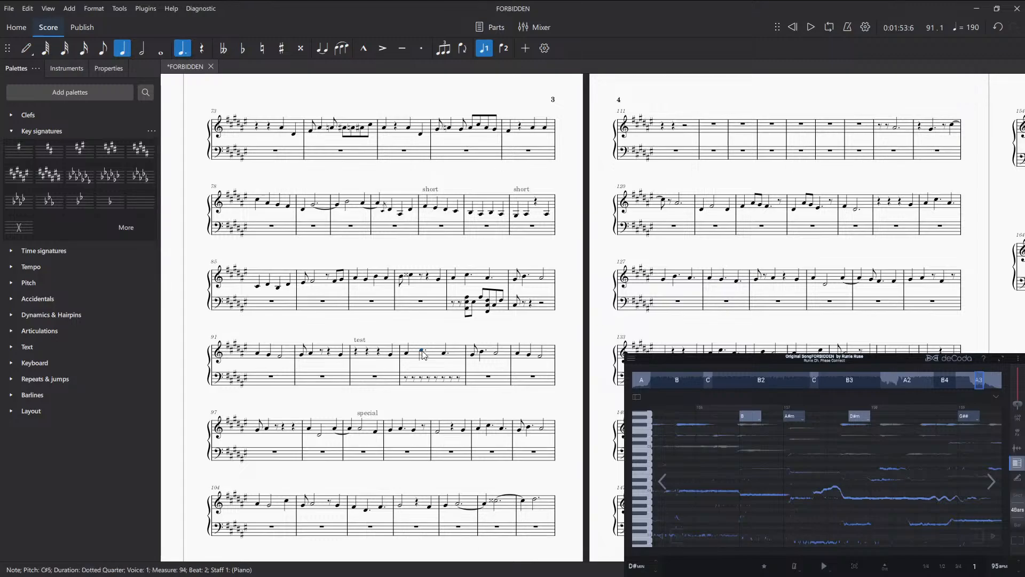
left_click(423, 381)
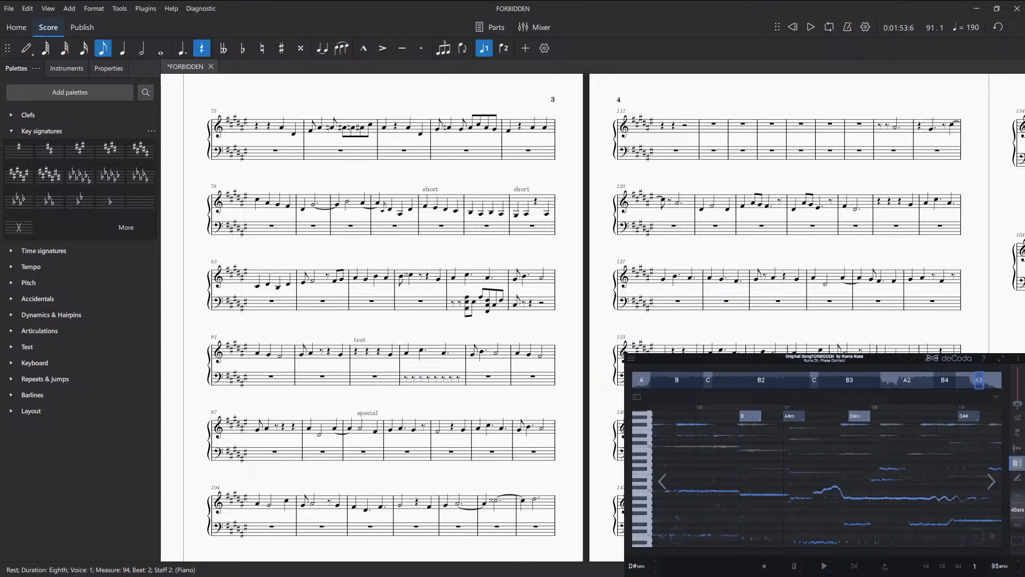
left_click(821, 381)
left_click(777, 386)
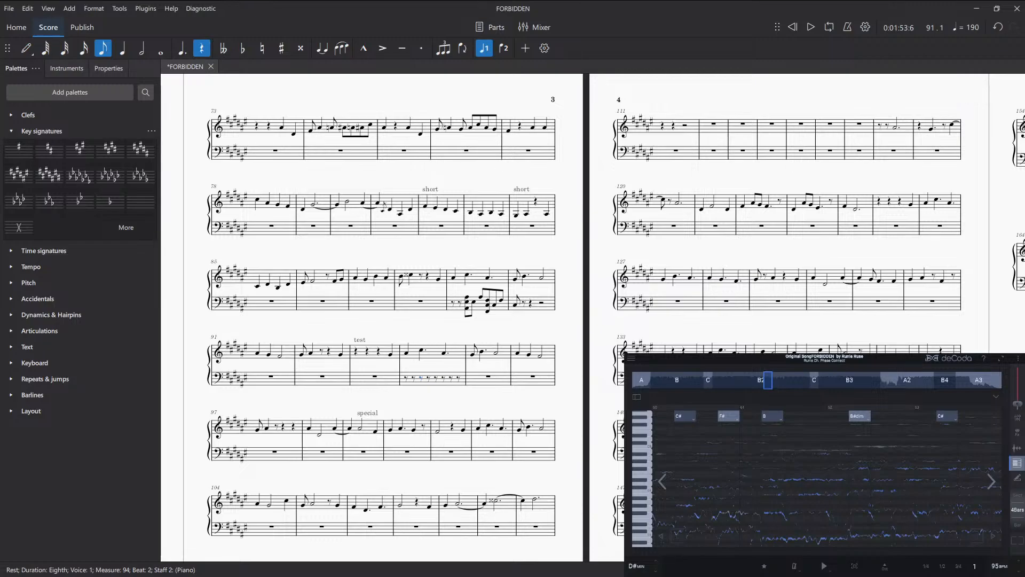
left_click_drag(777, 182, 716, 173)
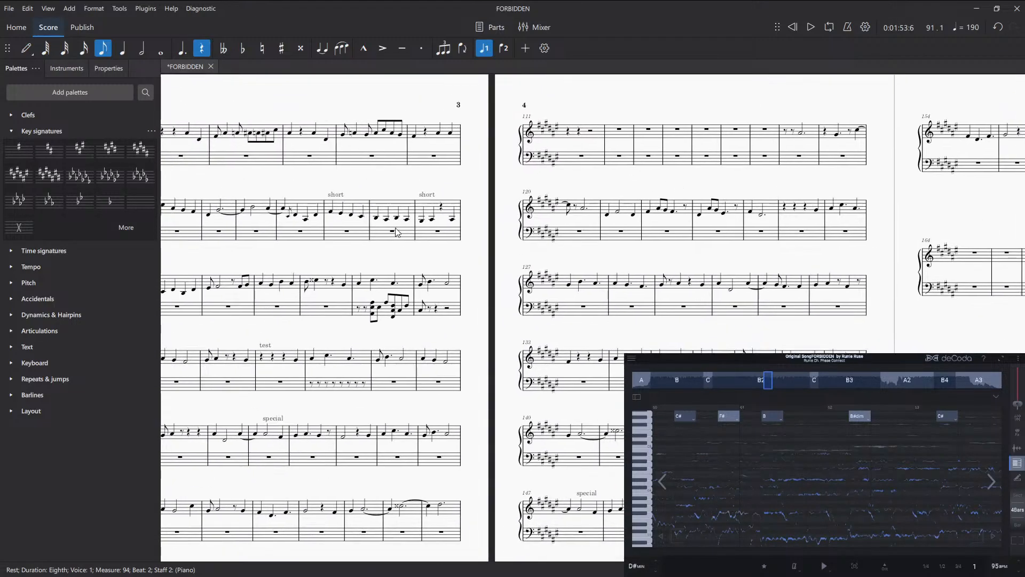
left_click(746, 380)
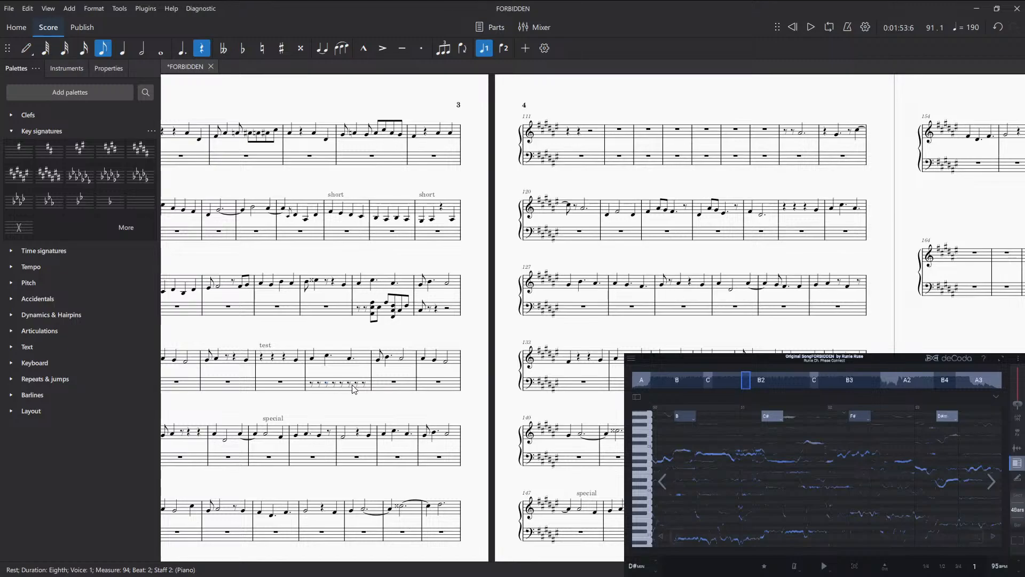
- Enter a quarter A♯2 at beat 2, an eighth E♯3 at beat 3 and a quarter A♯3 at beat 3.5 in measure 94's bass staff
key("5")
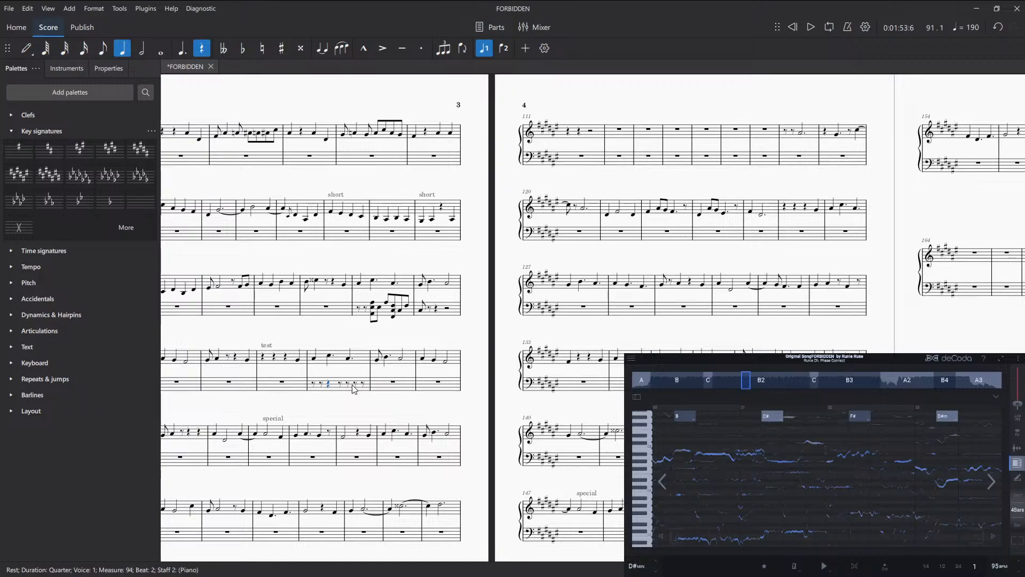
key("a")
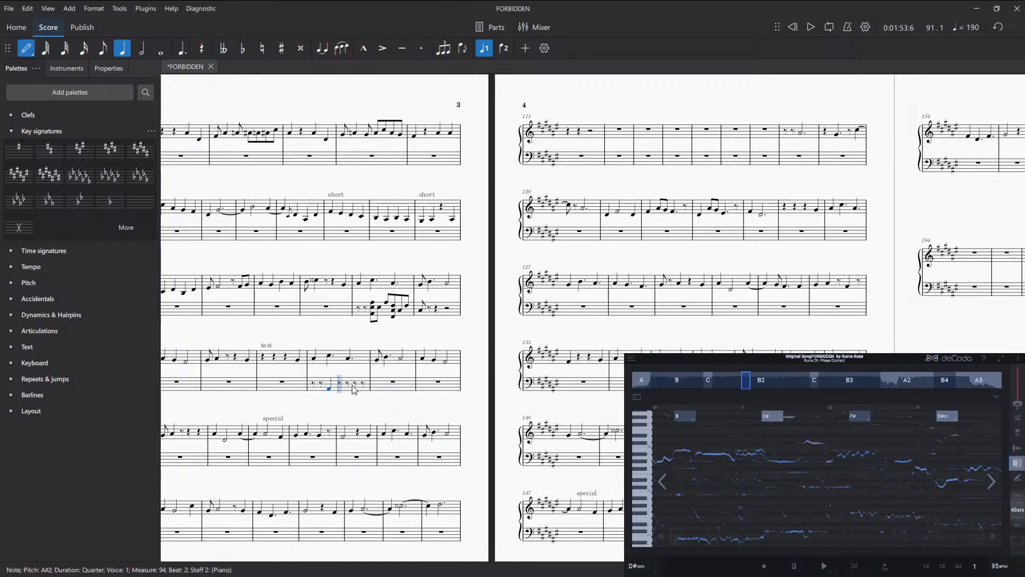
key("4")
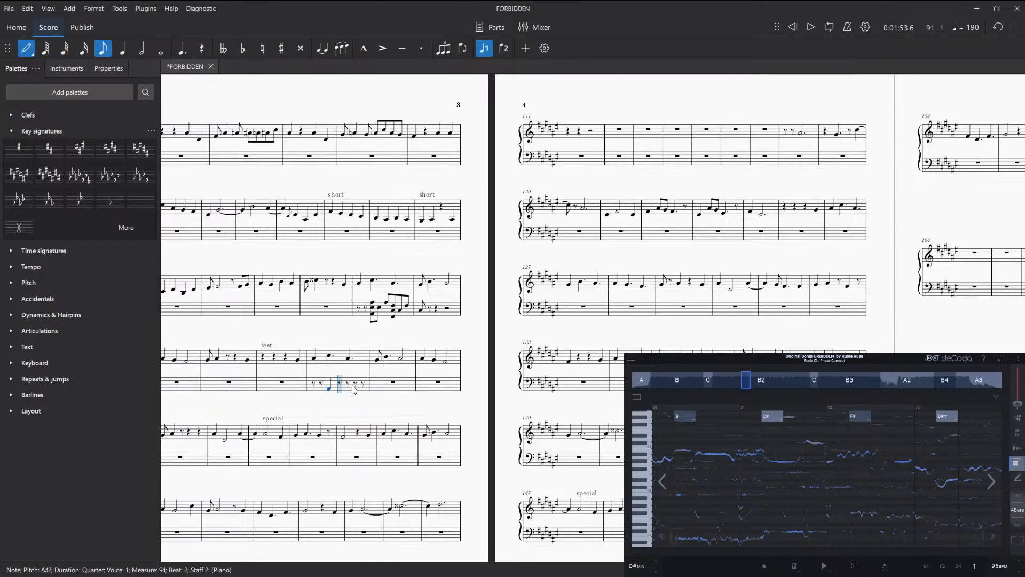
key("e")
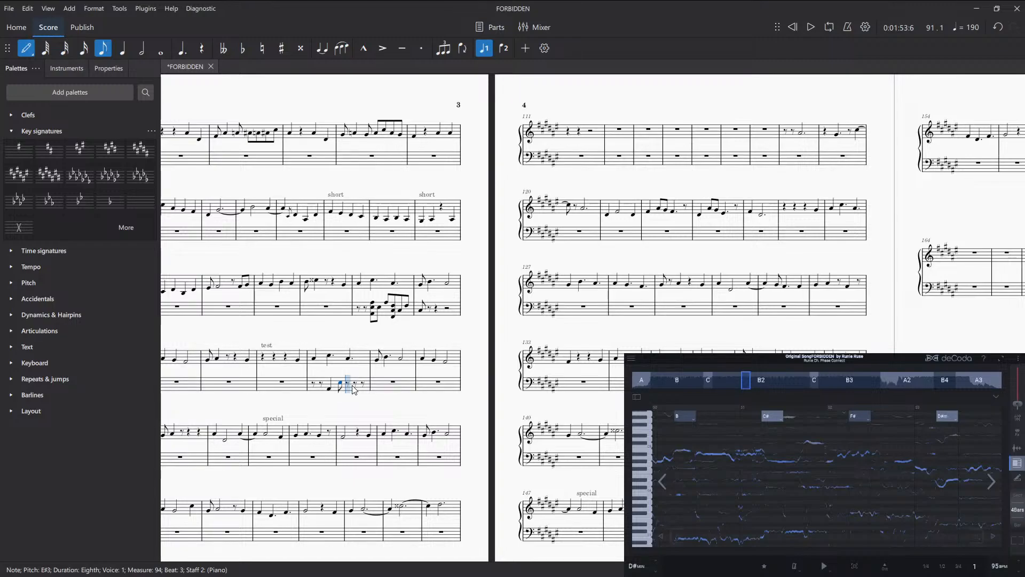
key("5")
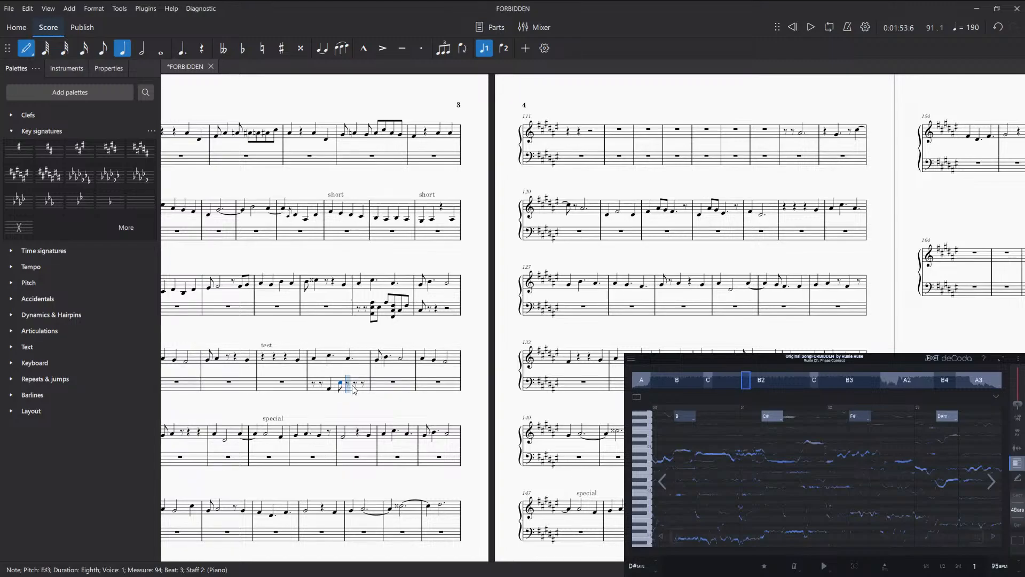
key("a")
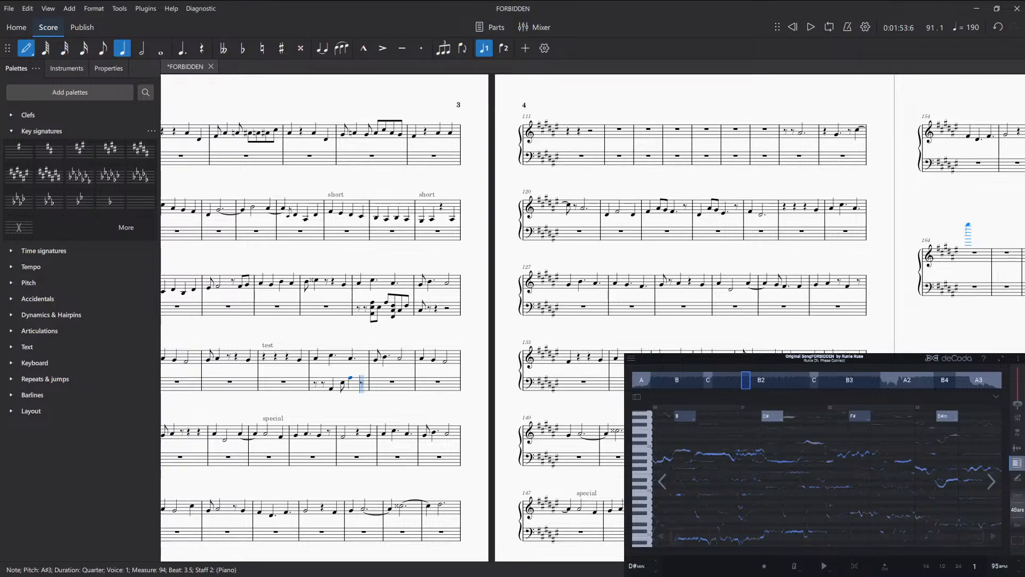
key("g")
key("shift+a")
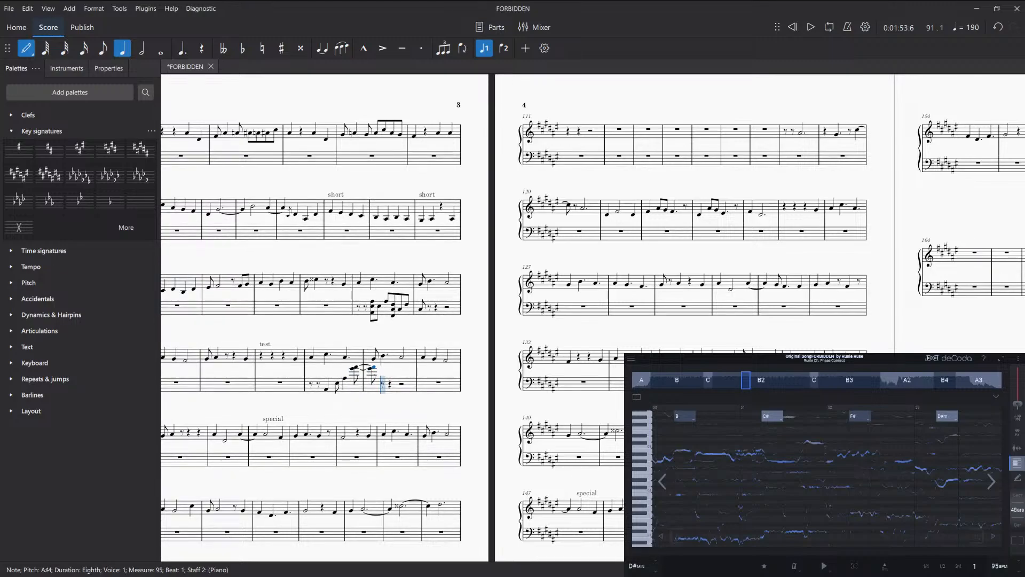
key("ctrl+z")
key("ctrl+z")
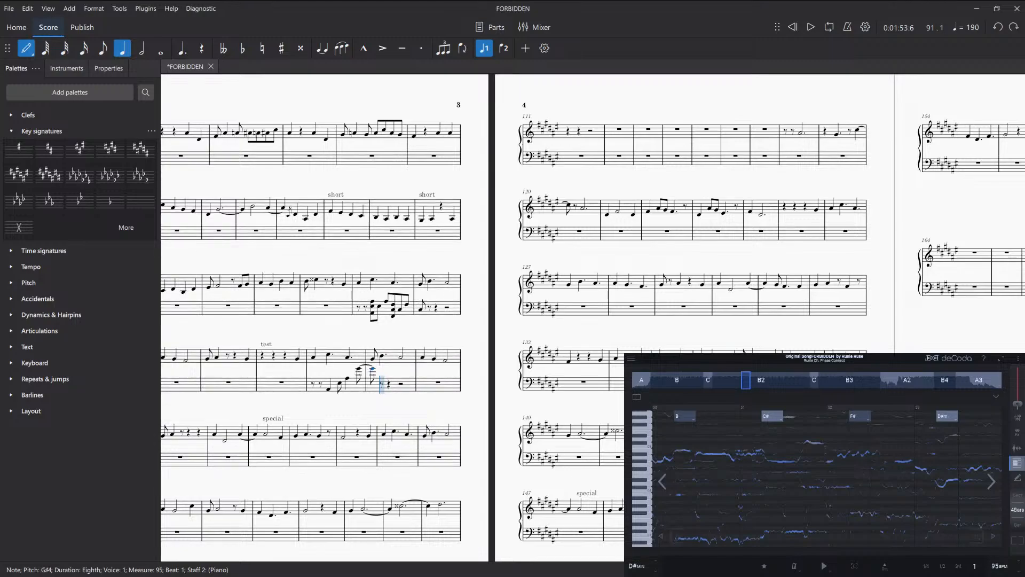
key("Escape")
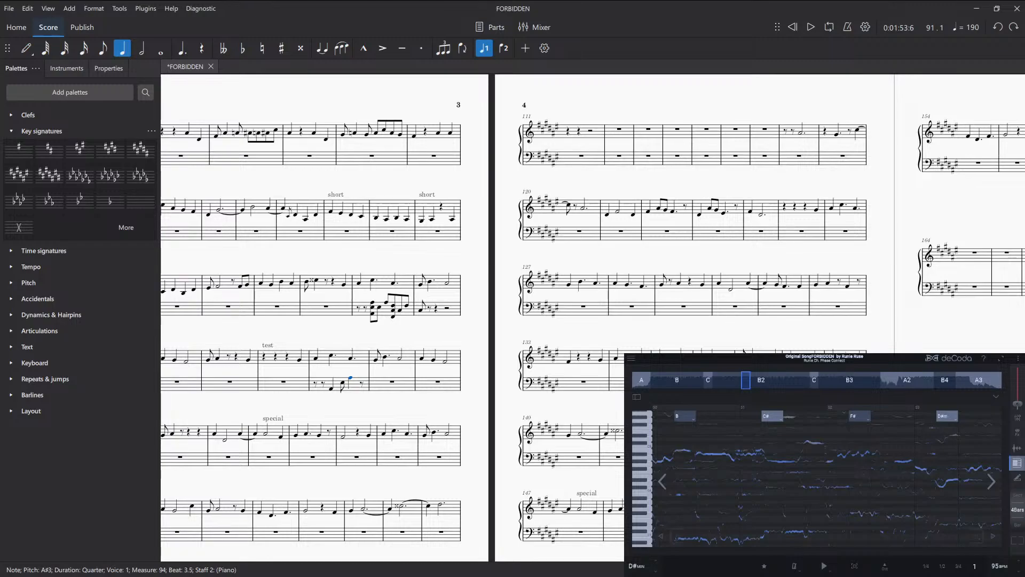
- Divide measure 95's bass-staff rest and enter eighth notes F♯2 at beat 2 and C♯3 at beat 2.5
left_click(396, 386)
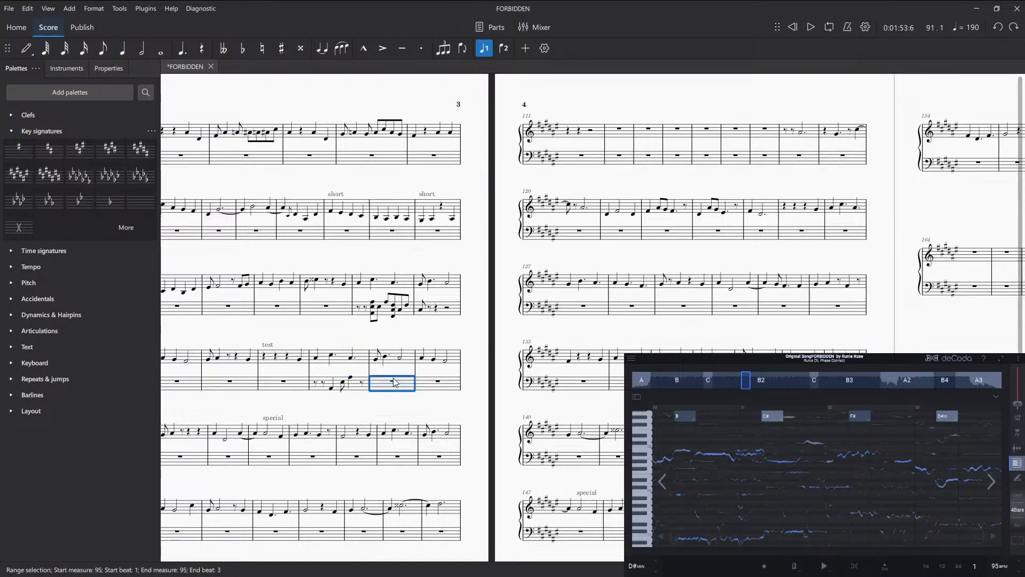
left_click(394, 382)
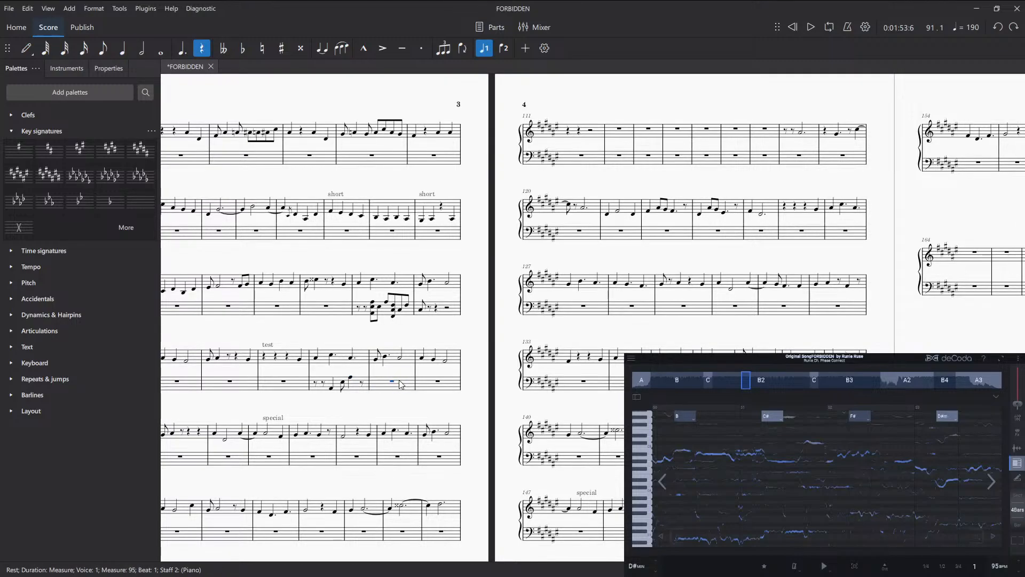
key("5")
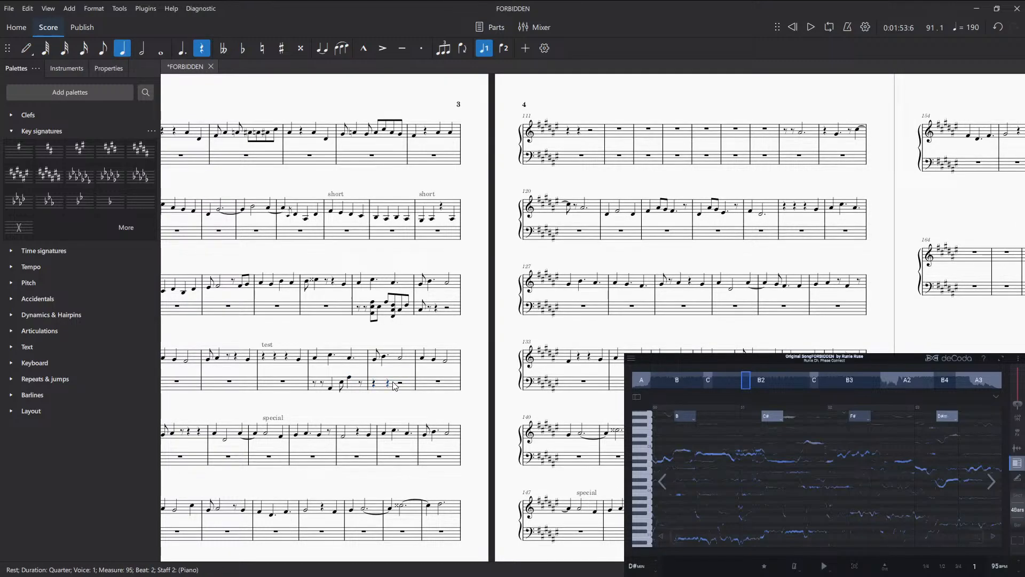
key("4")
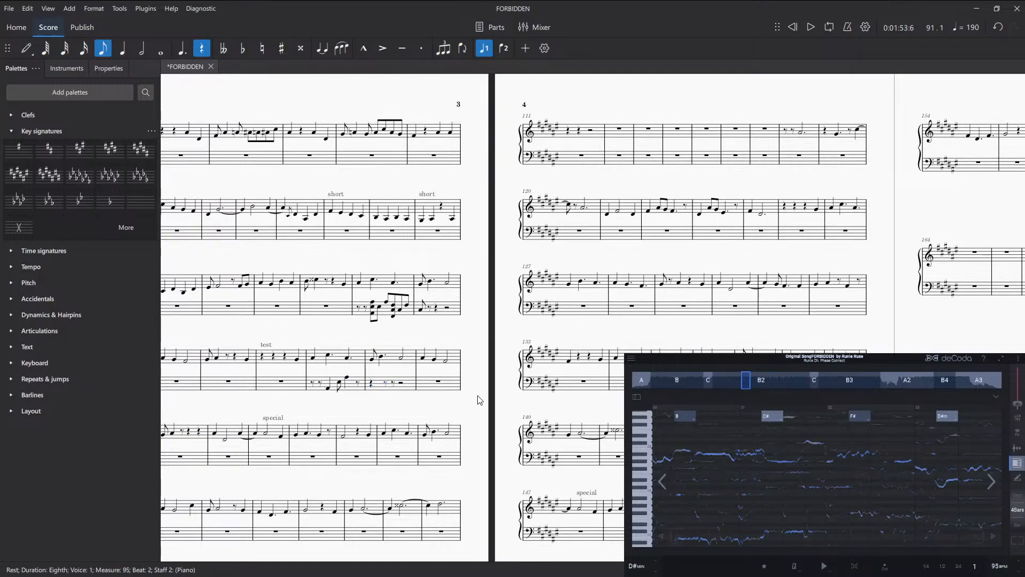
left_click(382, 357)
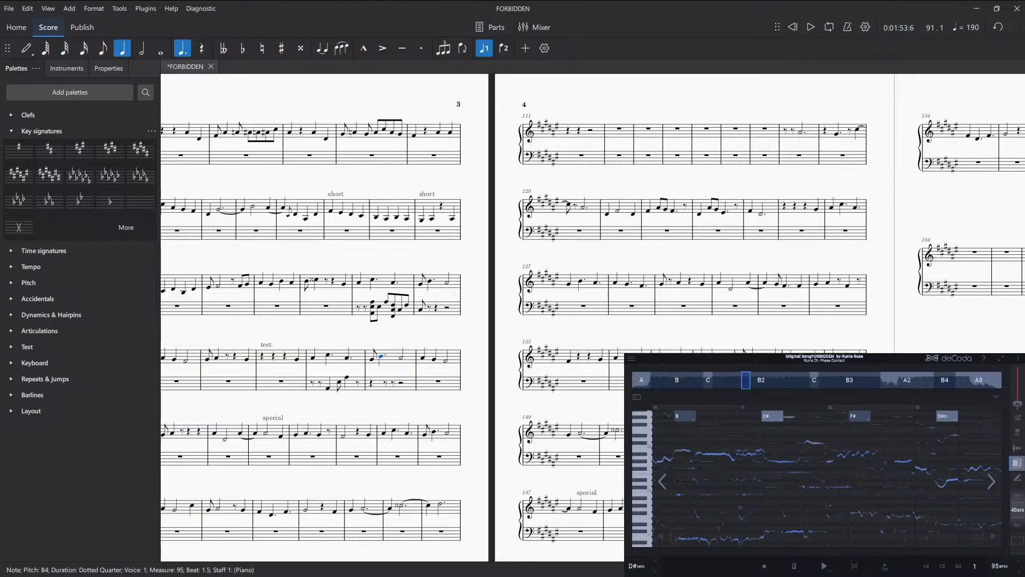
left_click(386, 383)
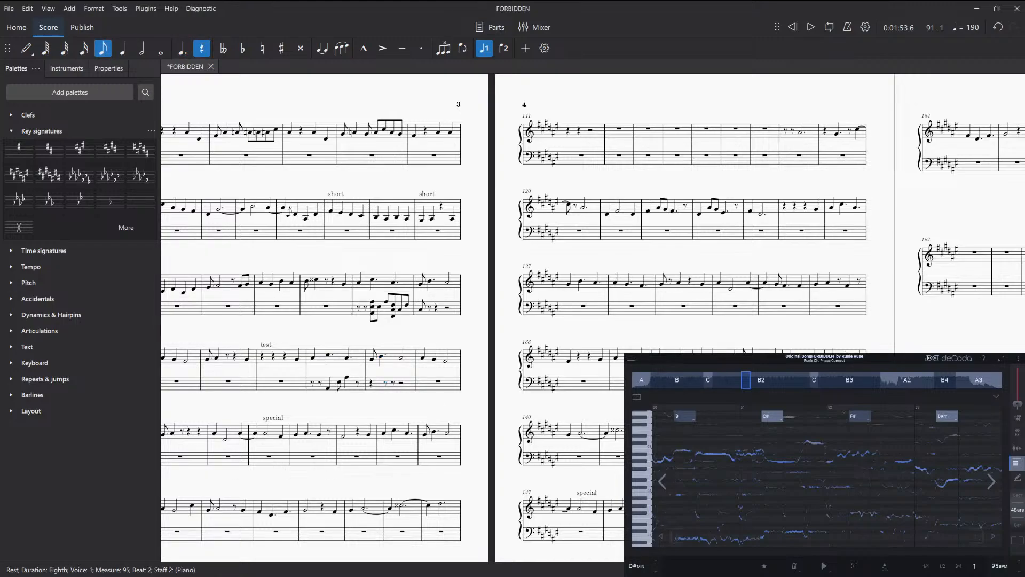
key("n")
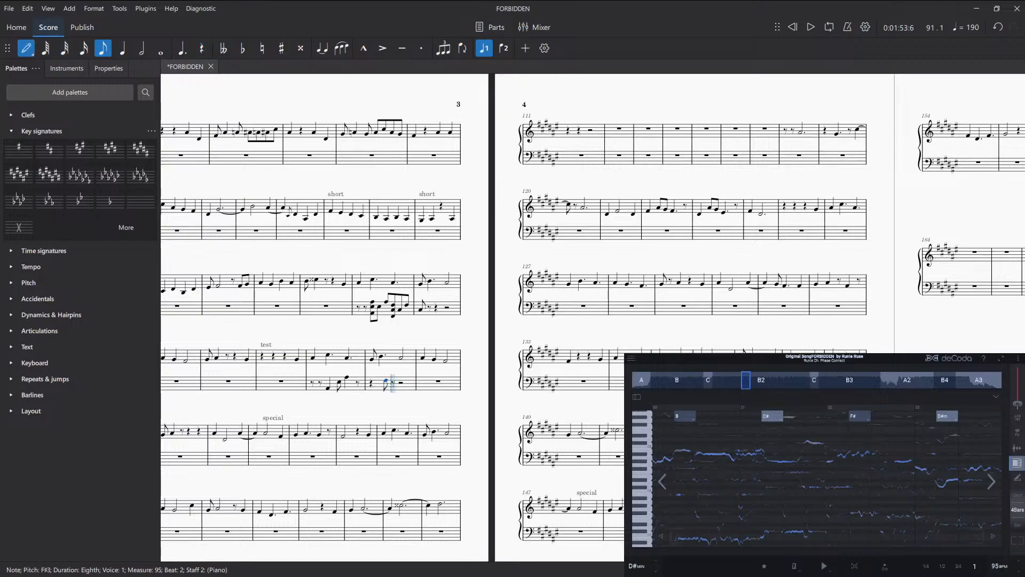
key("f")
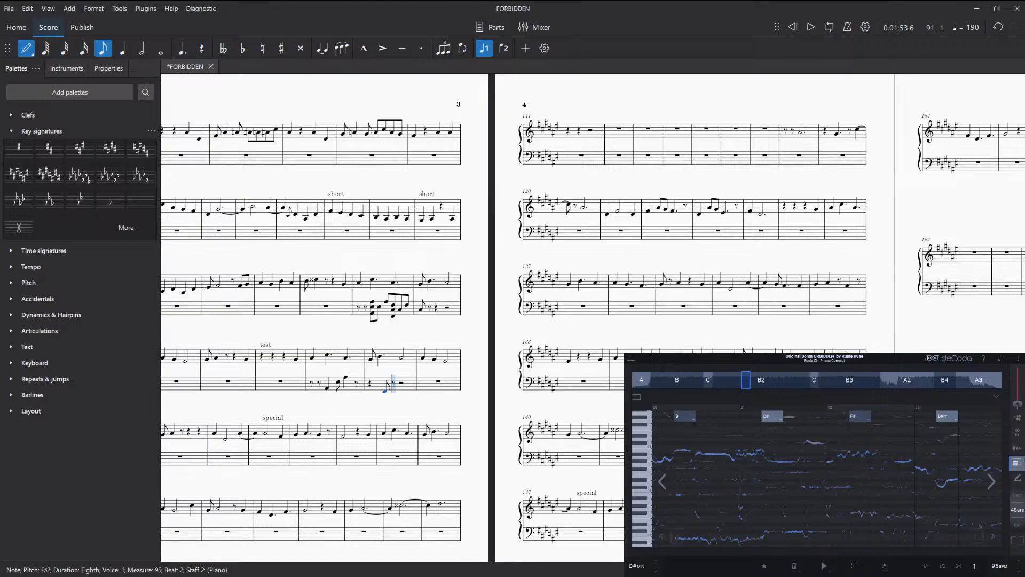
key("c")
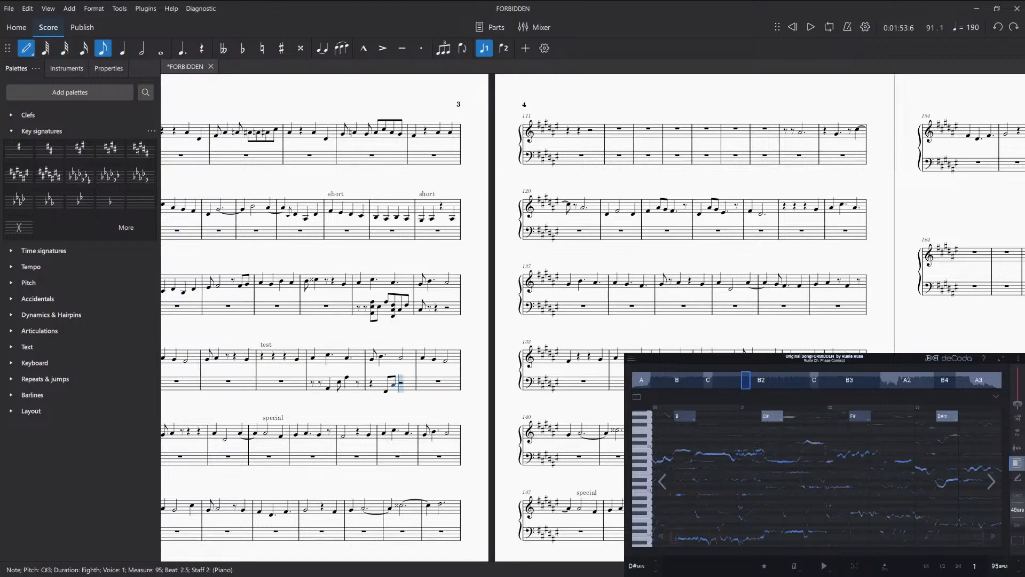
- Add a quarter F♯3 at beat 3 of measure 95's bass staff, following the two eighth notes
key("f")
key("ctrl+z")
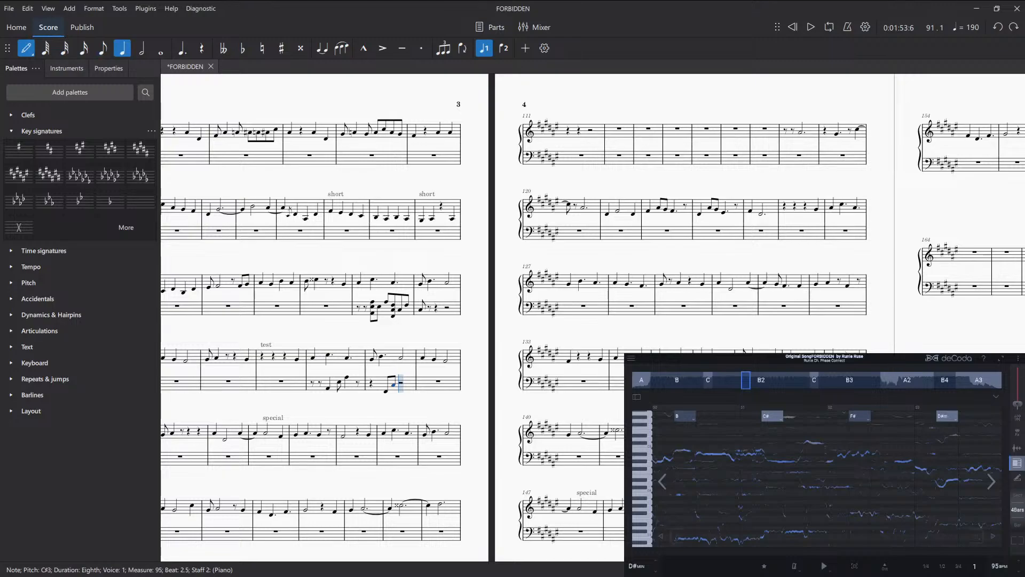
key("Escape")
key("n")
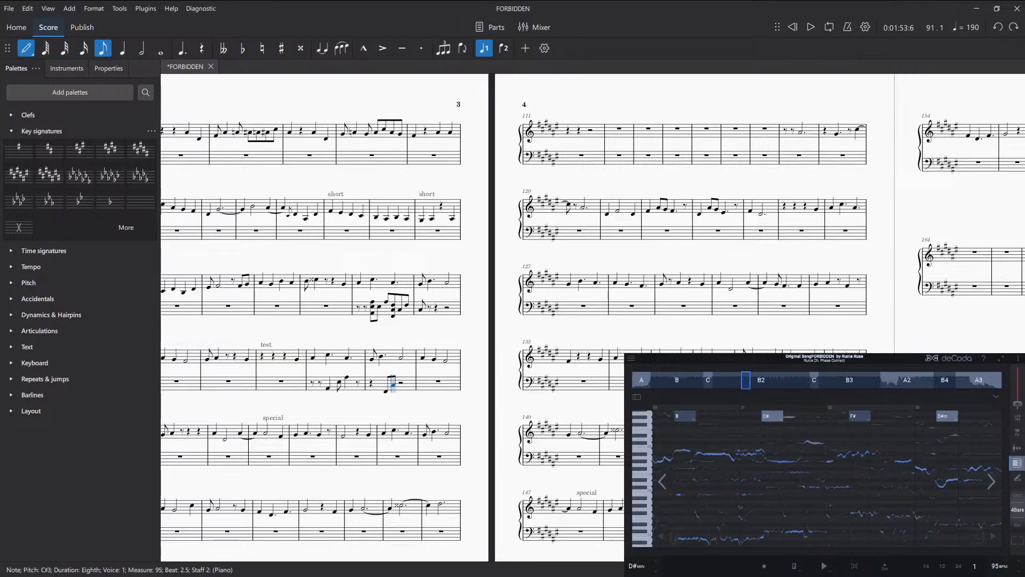
key("f")
key("Escape")
key("Left")
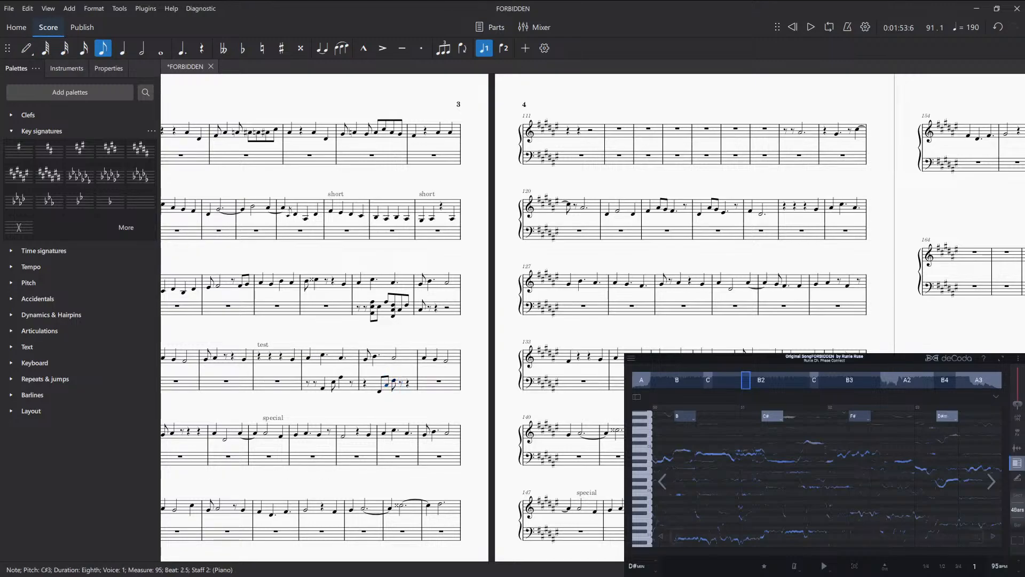
key("Right")
key("5")
key("Escape")
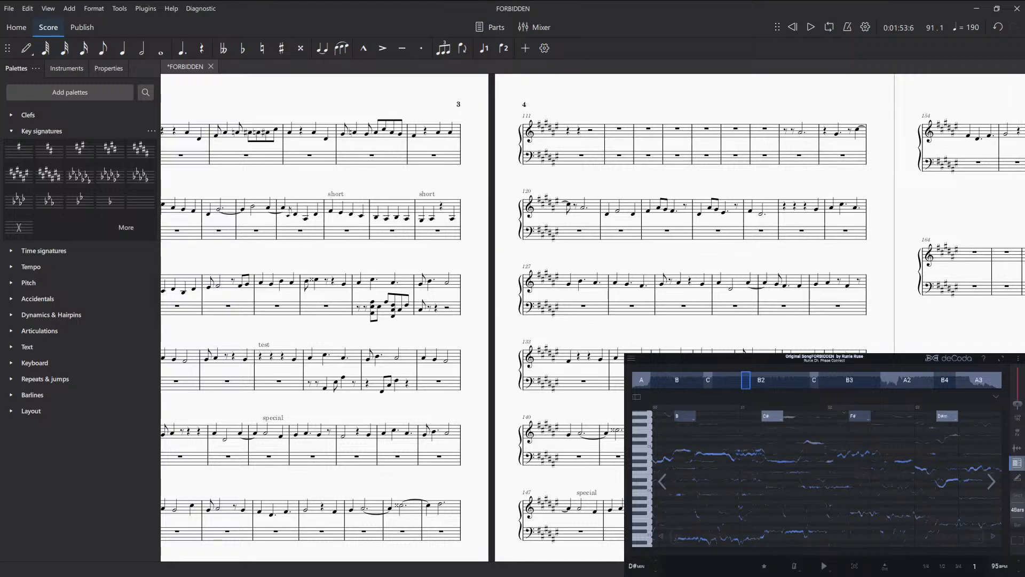
- Divide measure 97's bass-staff rest and enter eighth notes D♯2 at beat 1.5, A♯2 at beat 2 and D♯3 at beat 2.5
scroll(608, 389, "left", 3)
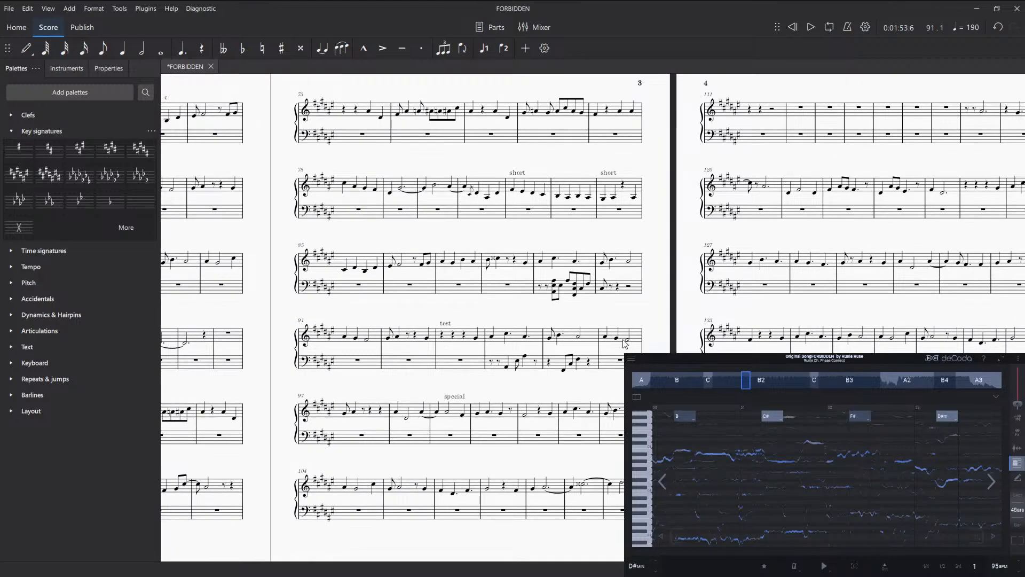
left_click(363, 435)
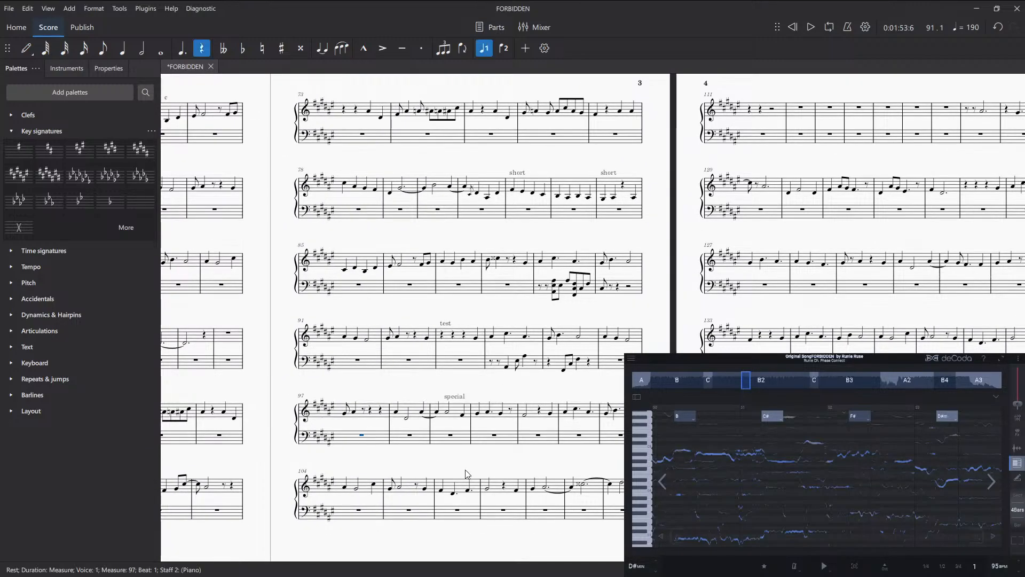
key("5")
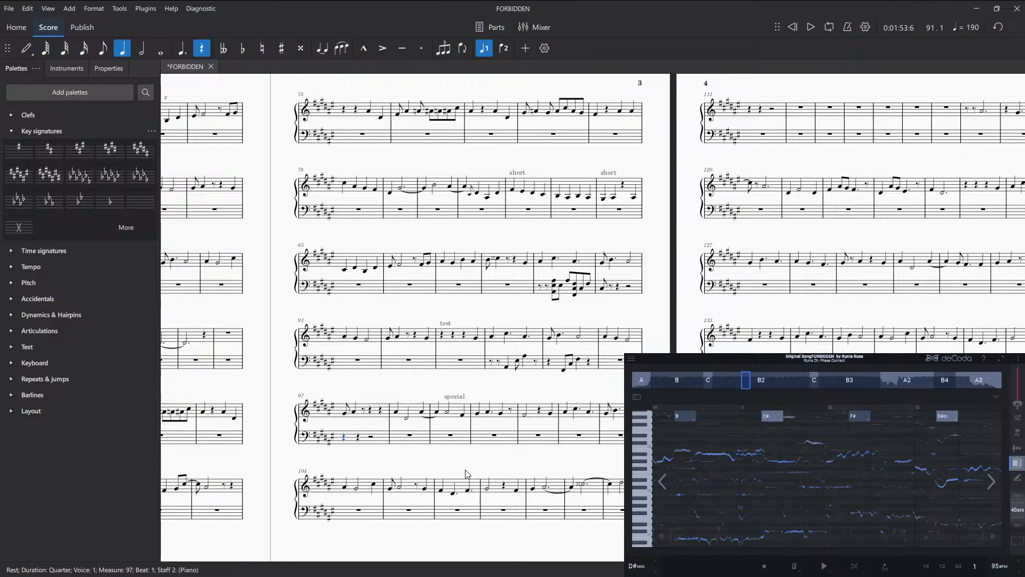
key("4")
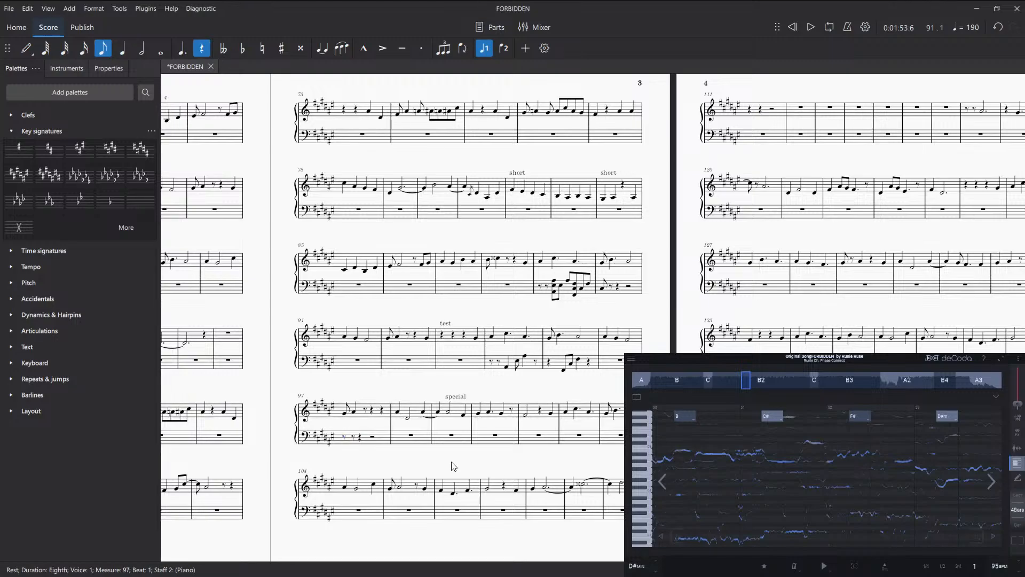
left_click(353, 436)
key("n")
key("d")
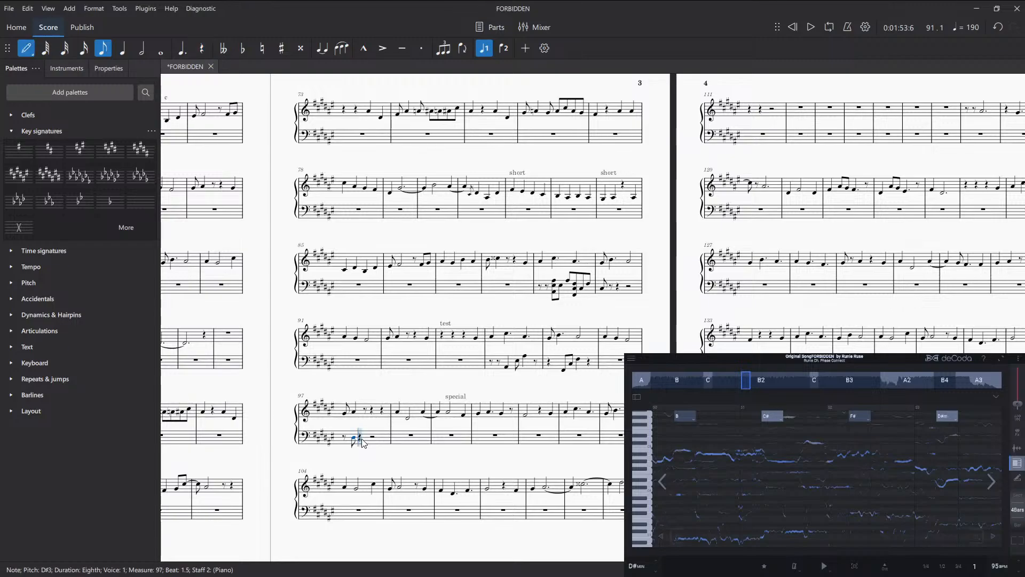
key("a")
key("ctrl+Down")
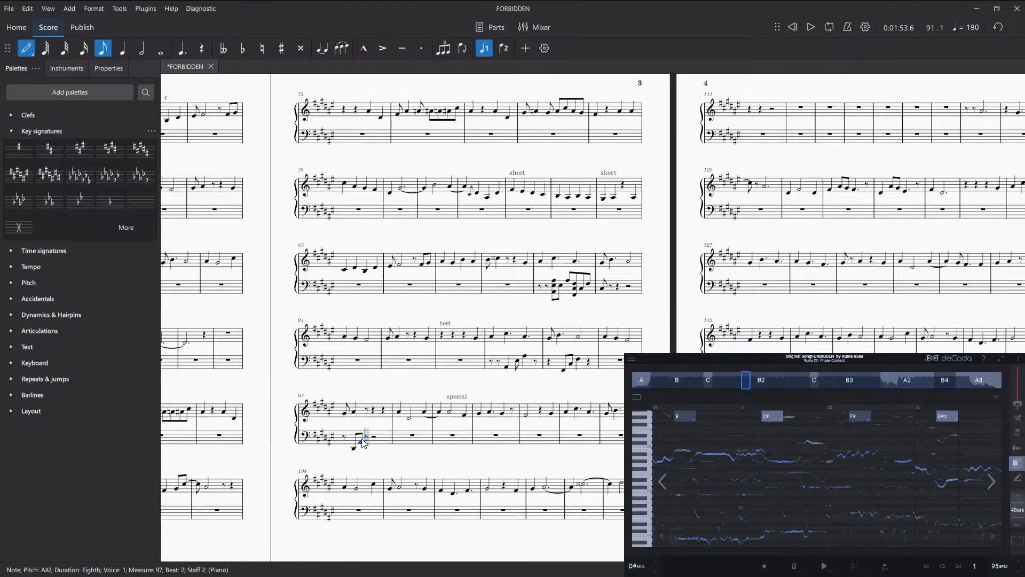
key("d")
key("Escape")
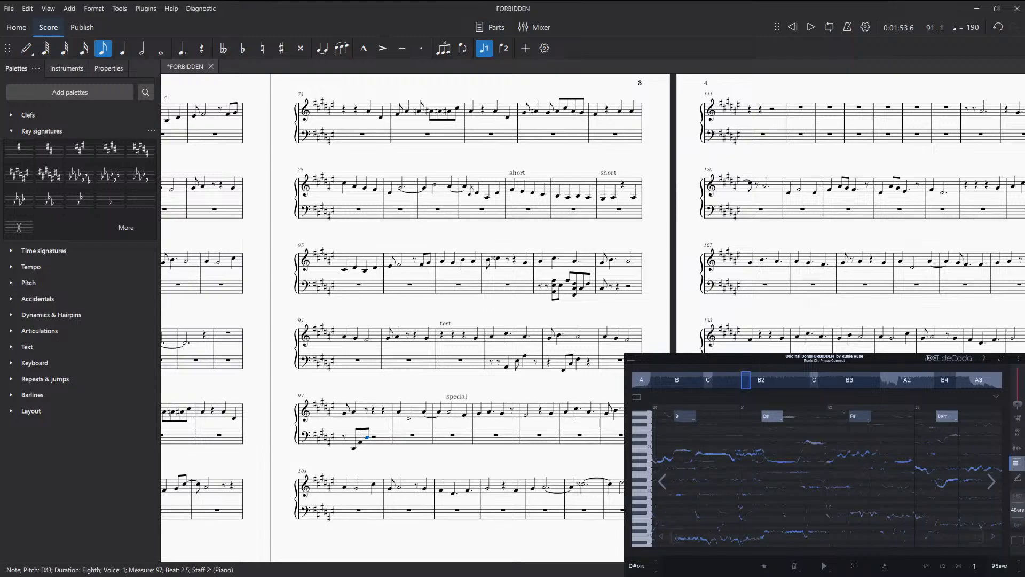
- Divide measure 96's bass-staff measure rest into shorter rests with an eighth rest at beat 2
left_click(622, 366)
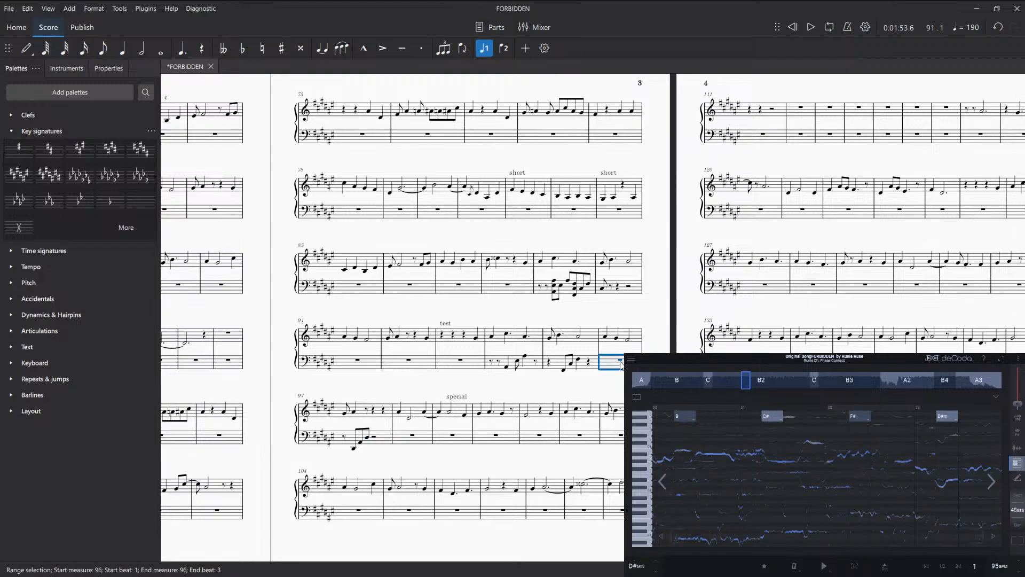
left_click(621, 361)
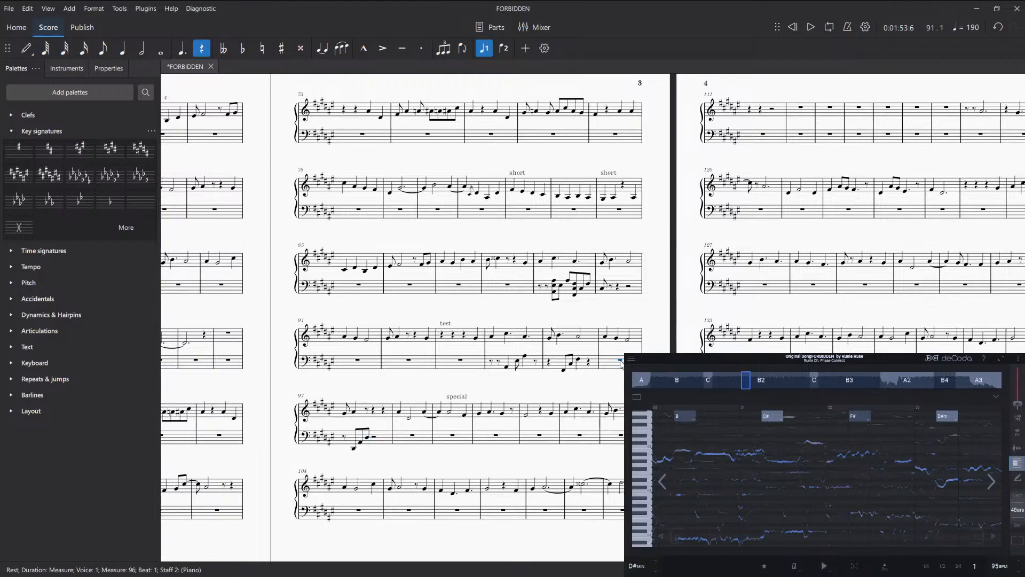
key("5")
left_click(622, 366)
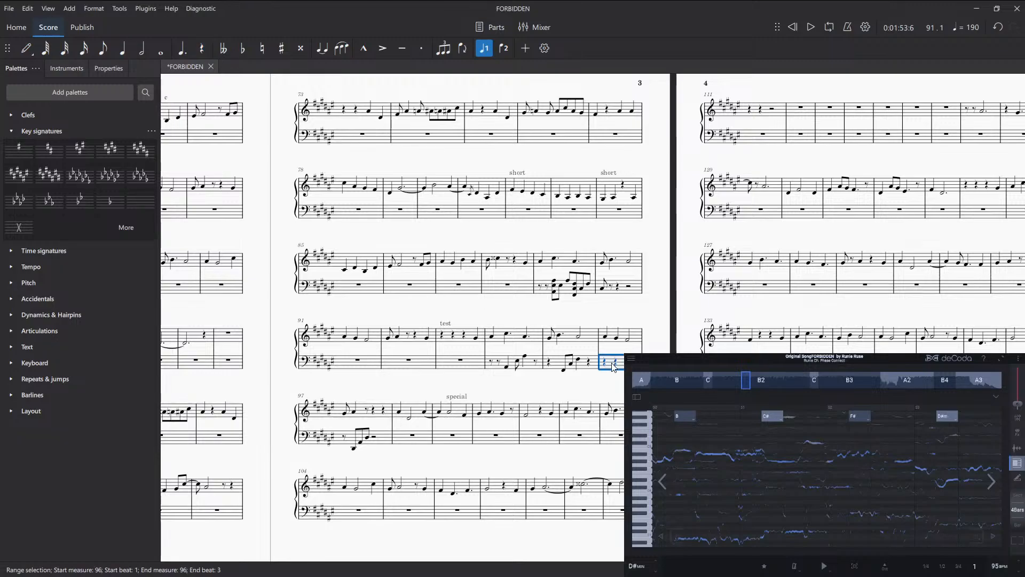
left_click(617, 362)
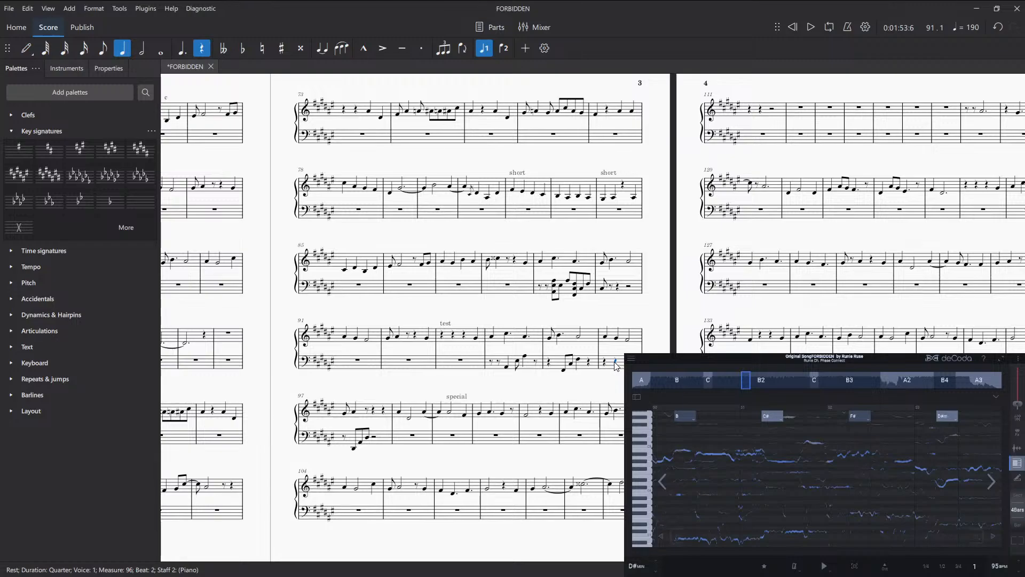
key("4")
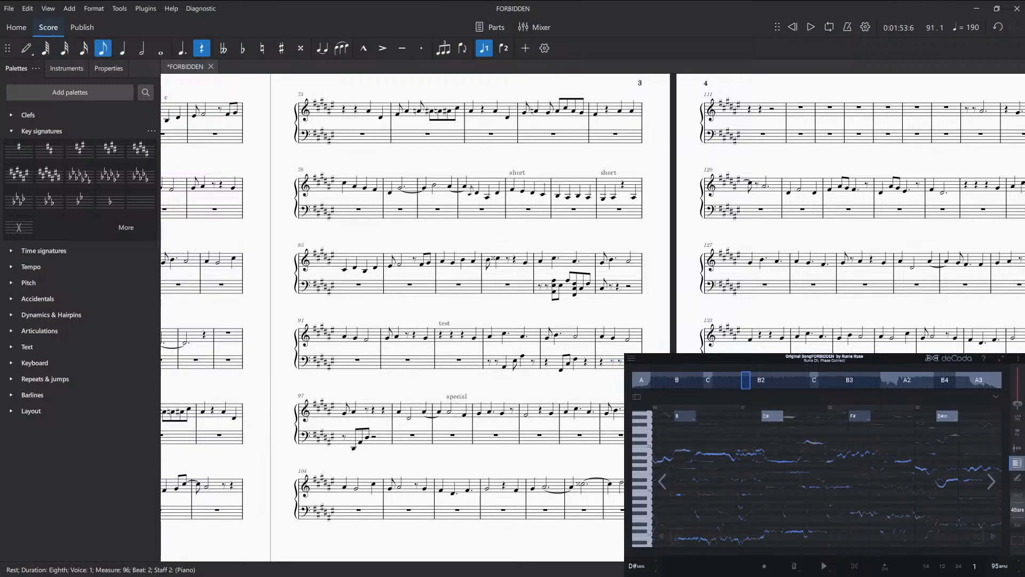
- Enter eighth notes C♯2 at beat 2 and G♯2 at beat 2.5, plus a quarter C♯3 at beat 3, in measure 96's bass staff
key("c")
key("ctrl+Down")
key("g")
key("5")
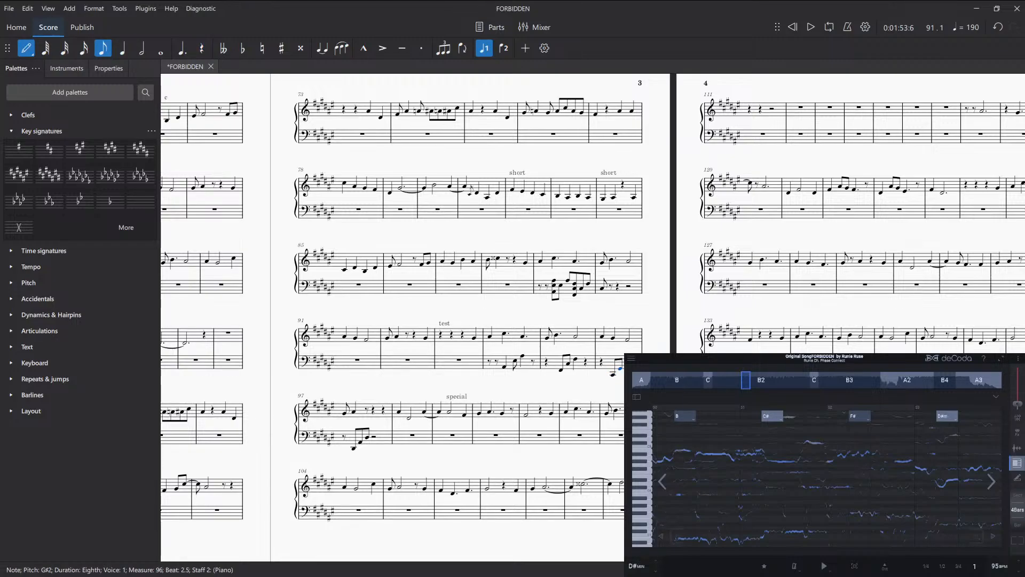
key("c")
key("ctrl+Up")
key("Escape")
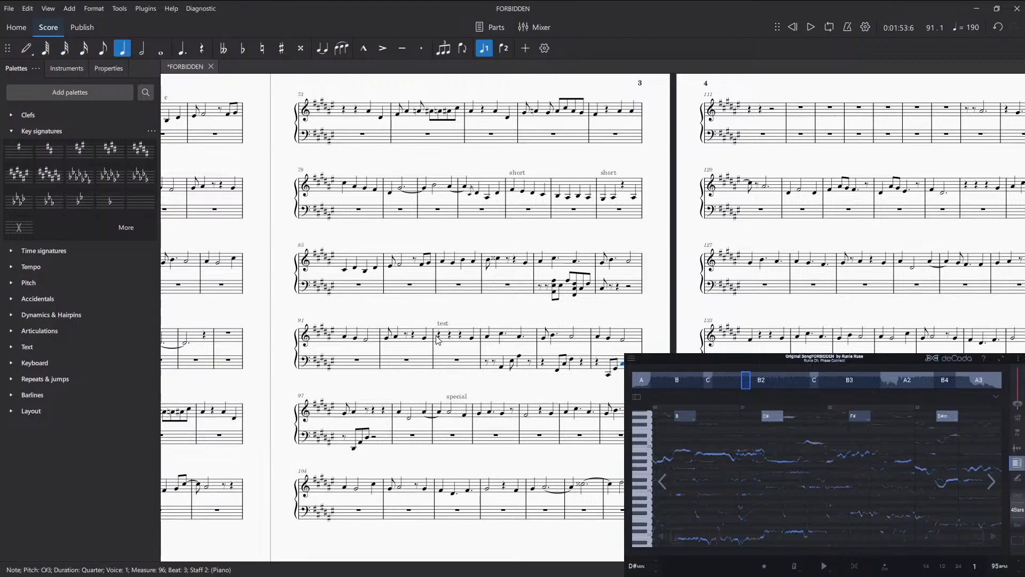
- Try to place a quarter note = 80 tempo marking above the test section at measure 93
left_click(469, 340)
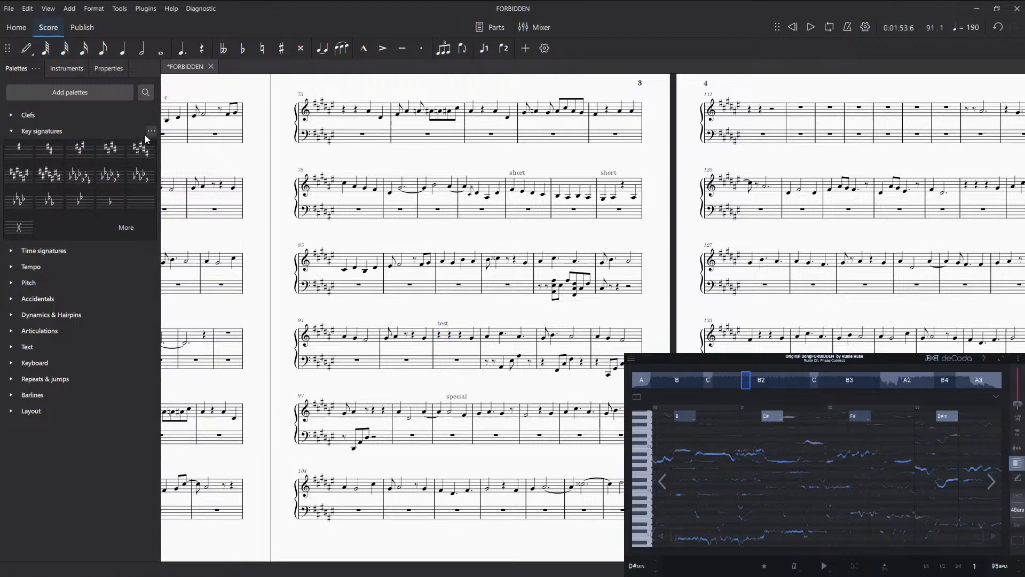
left_click(16, 266)
left_click(79, 284)
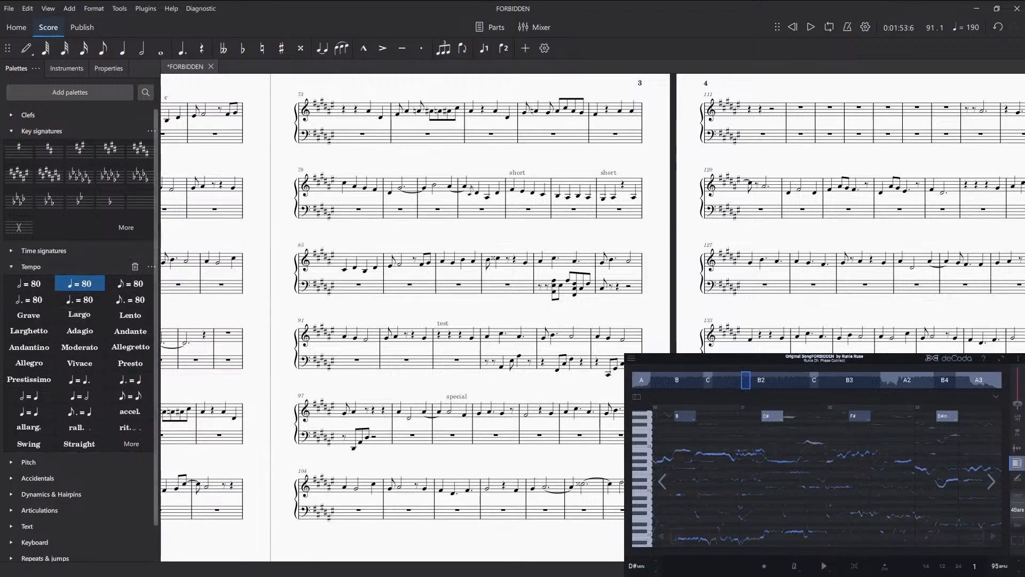
left_click_drag(79, 283, 460, 322)
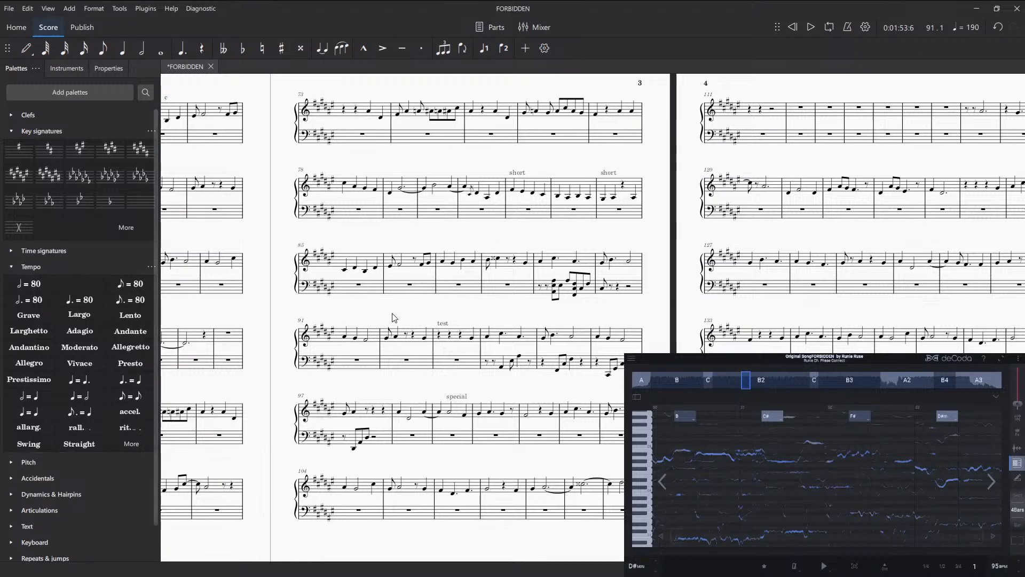
left_click_drag(393, 318, 989, 410)
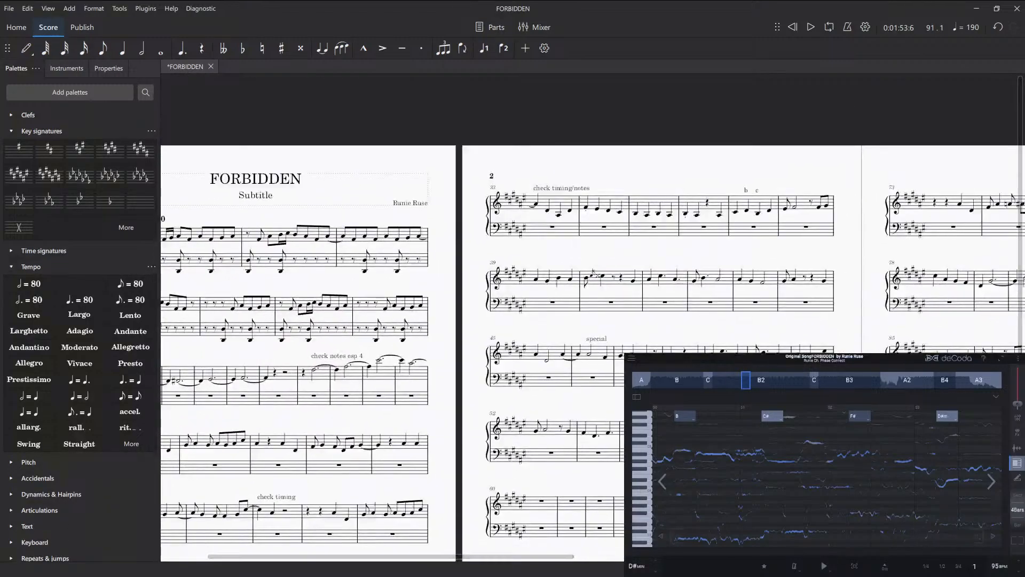
left_click_drag(448, 340, 16, 257)
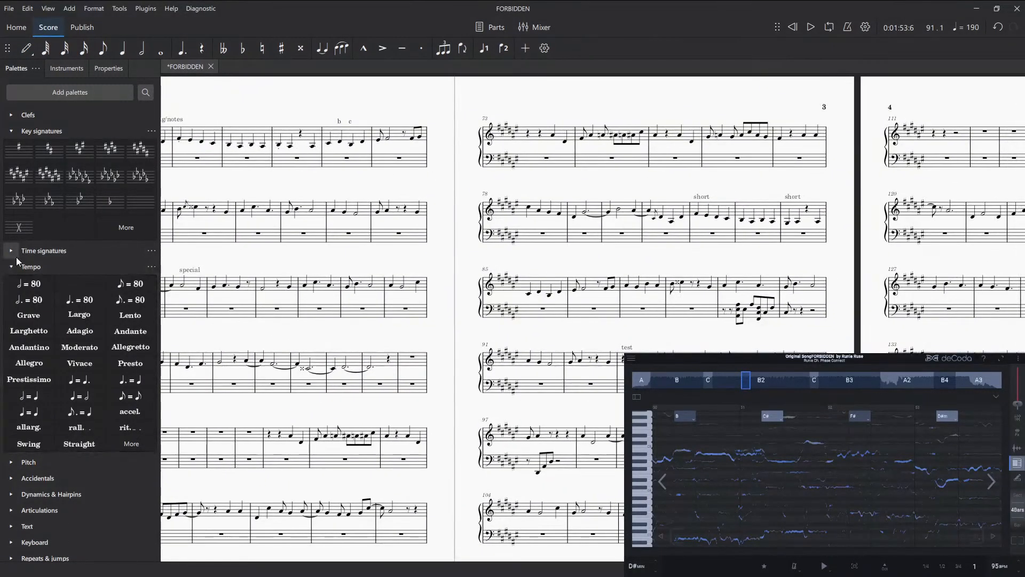
left_click(17, 264)
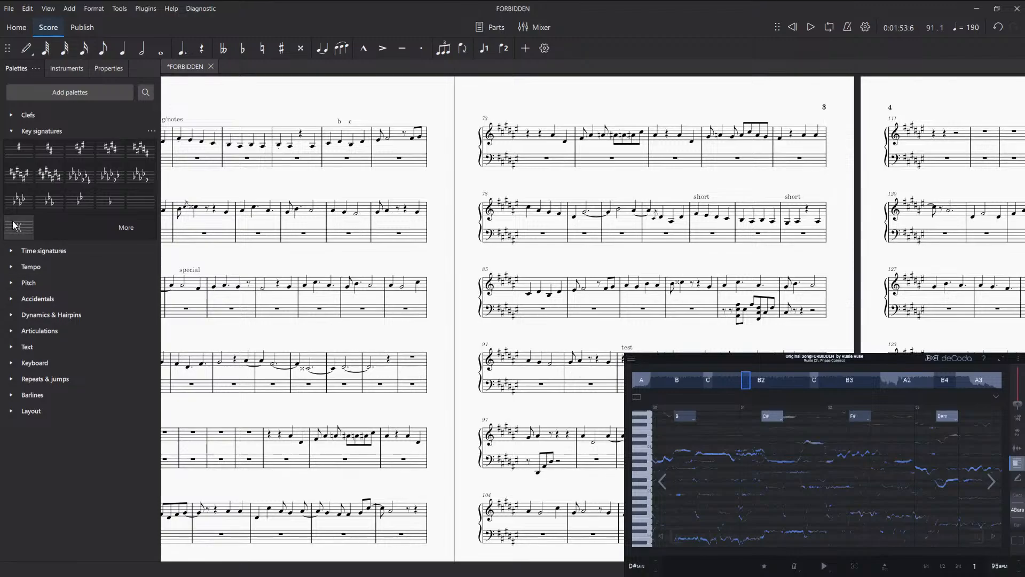
left_click(10, 251)
left_click(10, 251)
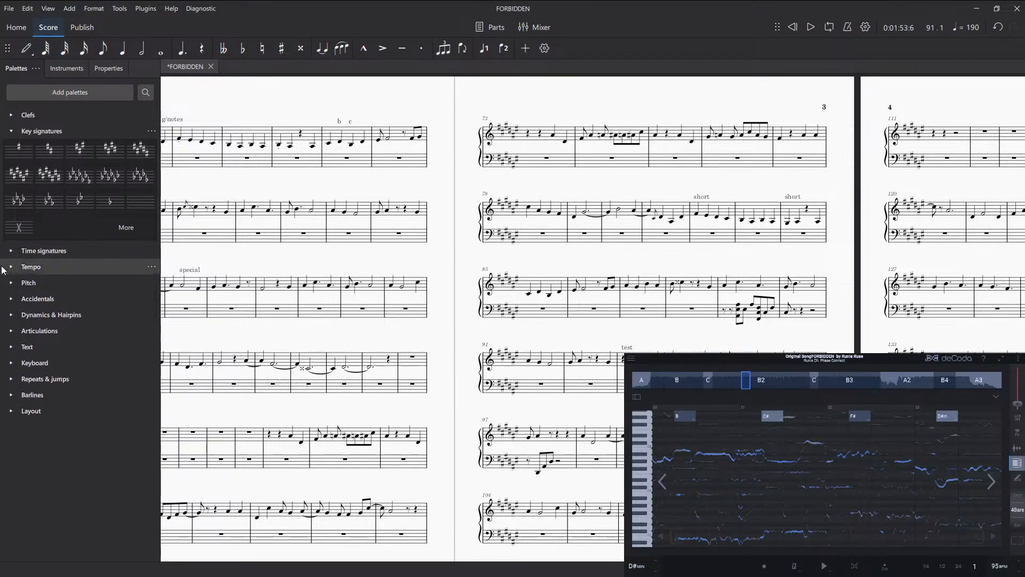
- Expand the Tempo palette
left_click(13, 266)
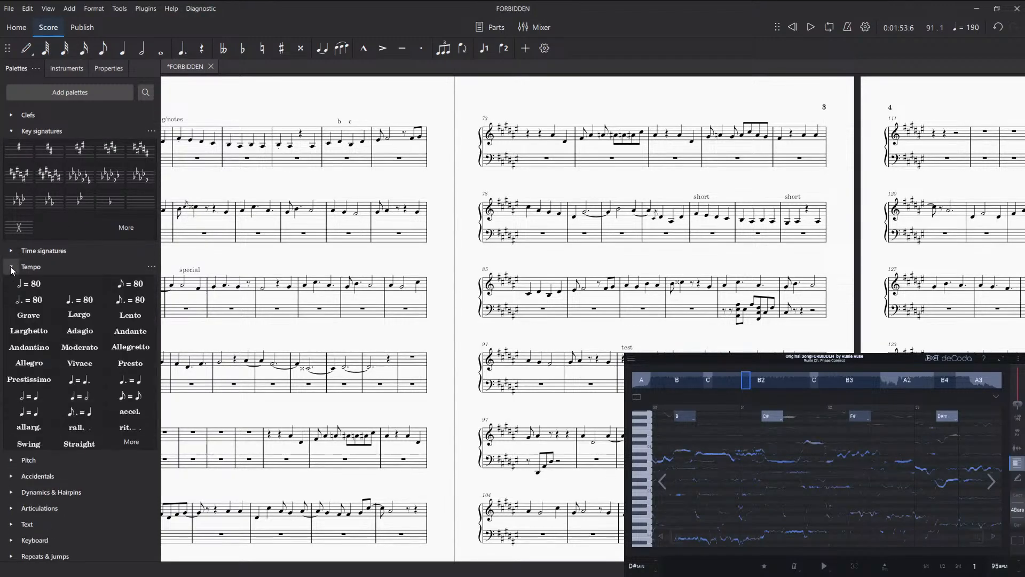
key("n")
left_click(550, 338)
key("ctrl+z")
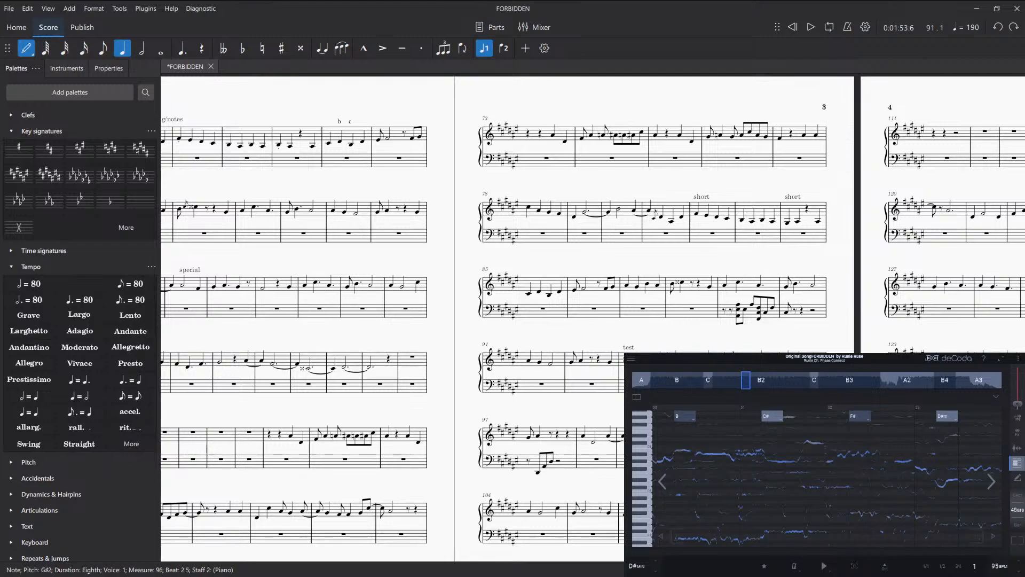
key("ctrl+Up")
key("Escape")
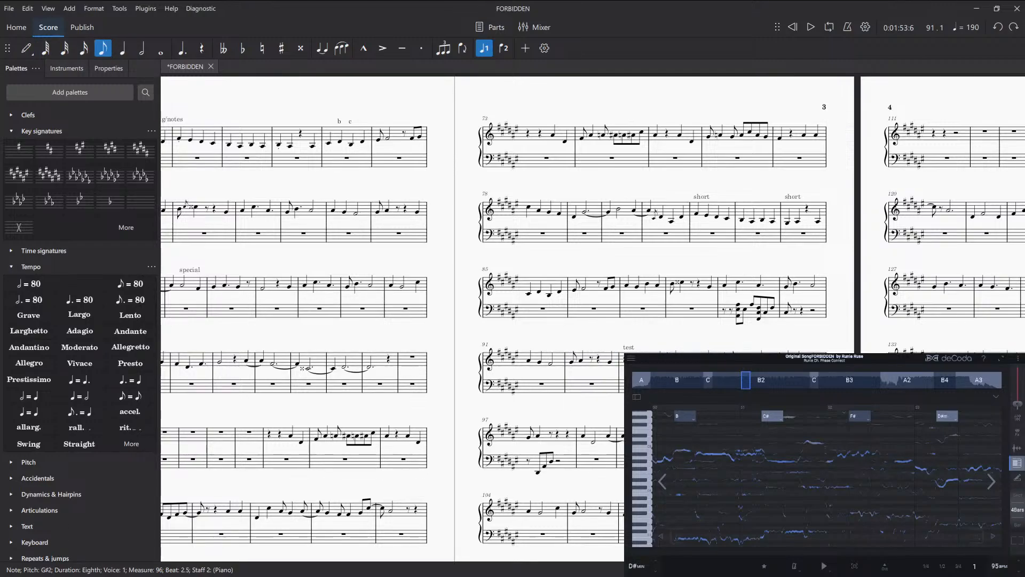
key("ctrl+y")
key("ctrl+z")
key("Escape")
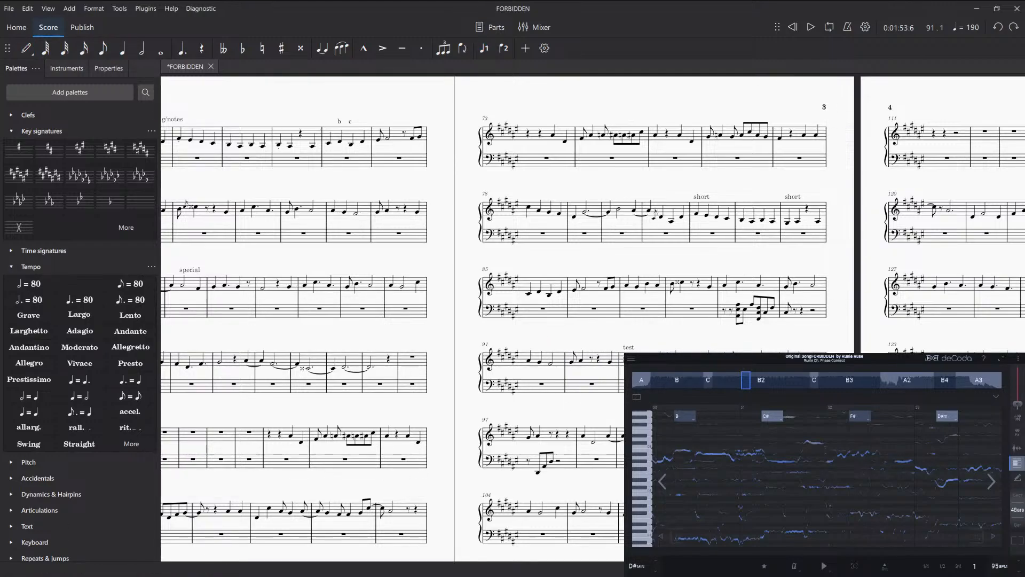
- Enter a half note C#3 on beat 3 of measure 96 in the piano's lower staff
left_click_drag(550, 338, 476, 329)
left_click(738, 376)
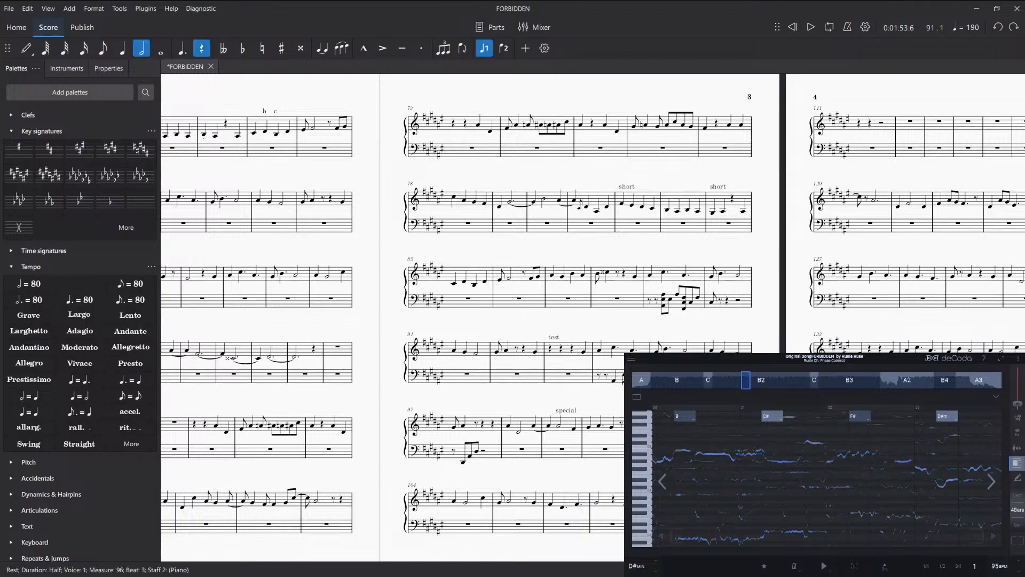
key("Left")
key("n")
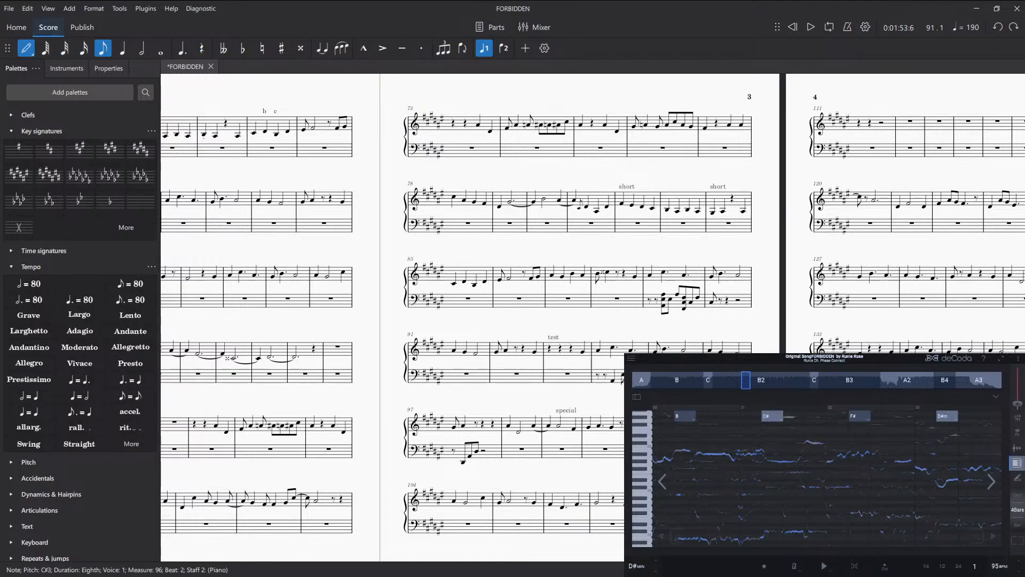
key("Right")
key("Escape")
key("Right")
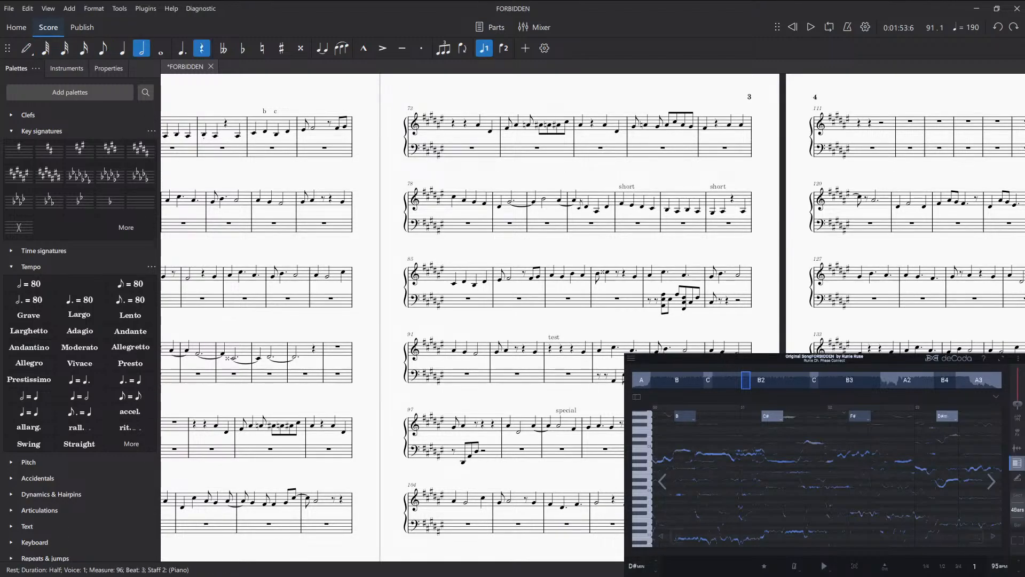
key("n")
key("c")
key("Escape")
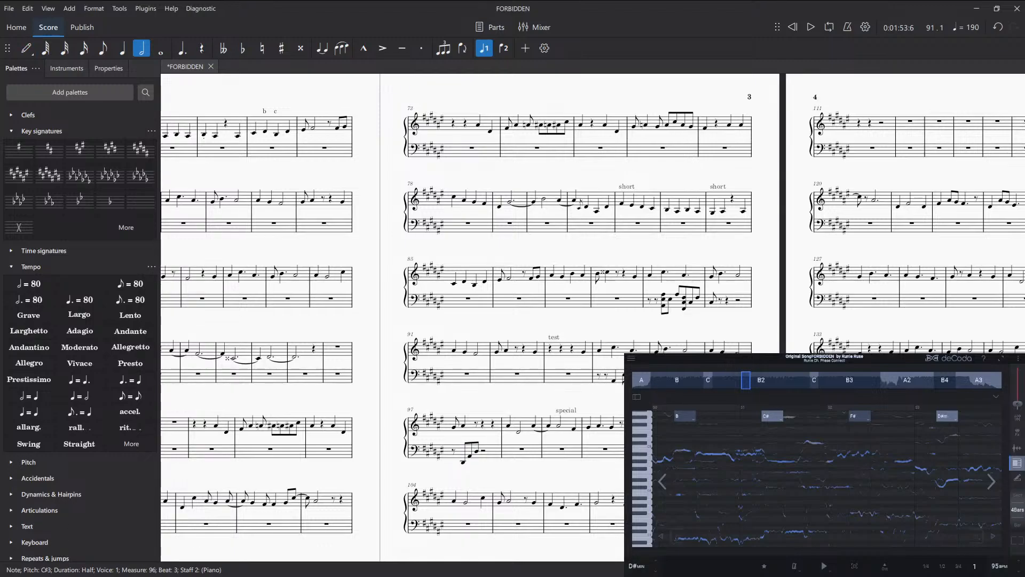
key("Escape")
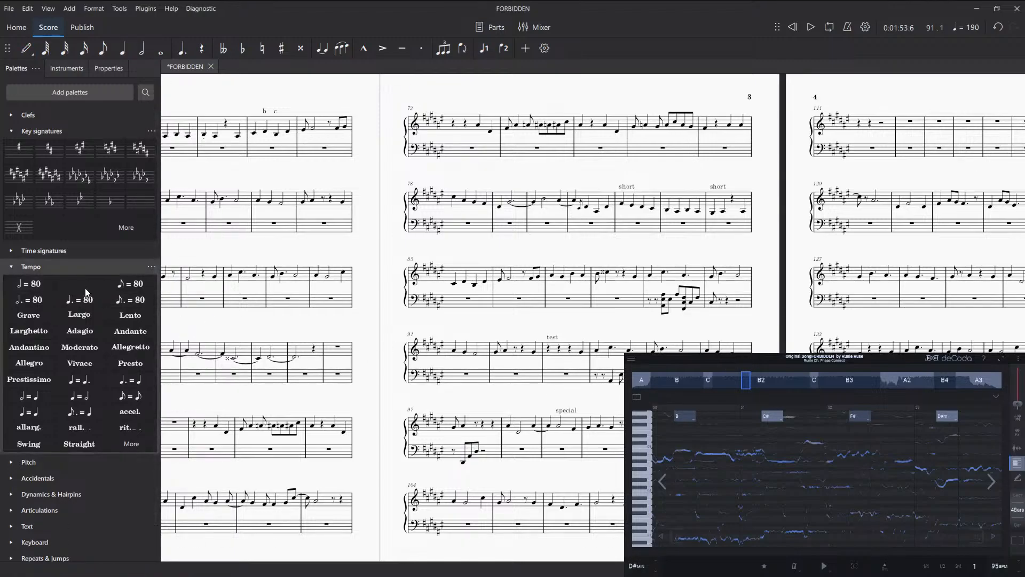
- Examine the score from its opening page and starting tempo marking through to the passage around measure 93
scroll(85, 292, "down", 1)
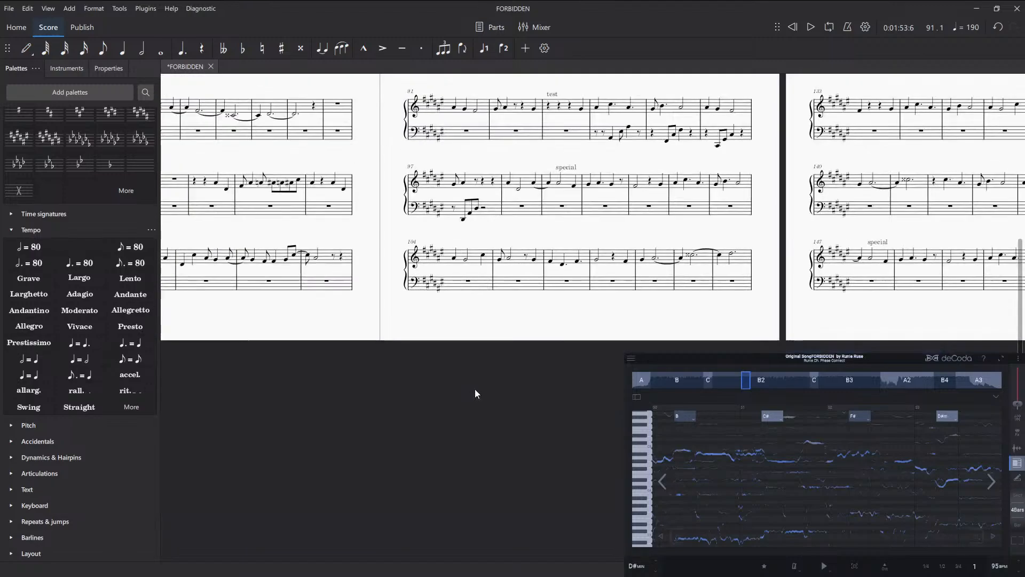
scroll(492, 390, "down", 5)
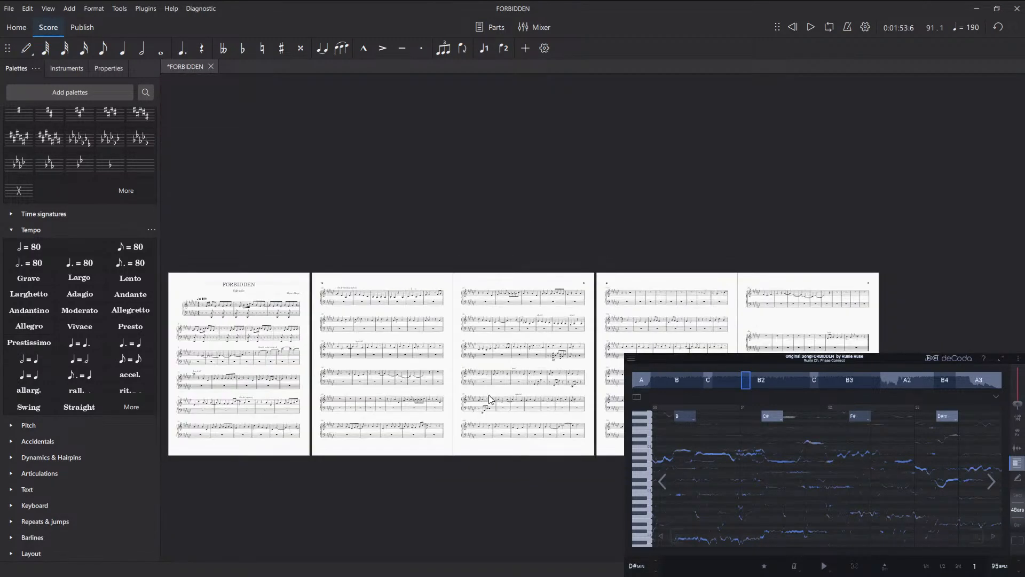
scroll(366, 416, "up", 1)
left_click_drag(276, 357, 526, 361)
scroll(360, 277, "up", 4)
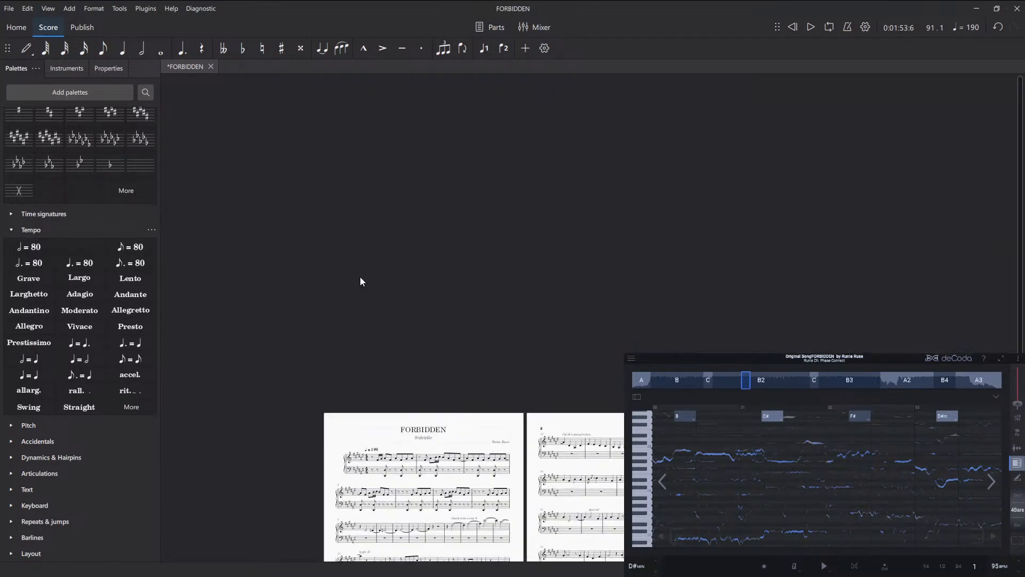
scroll(426, 447, "up", 4)
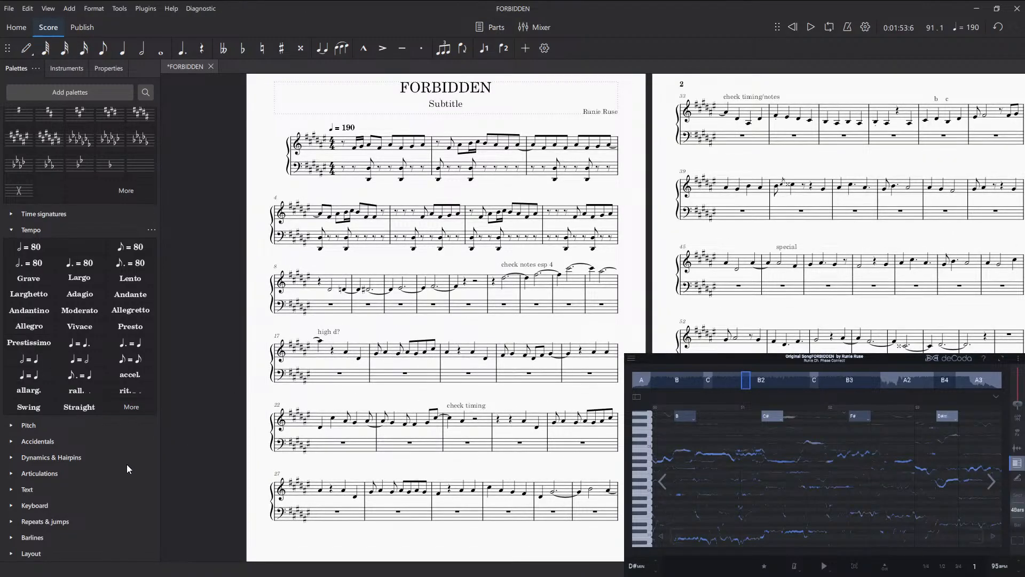
mouse_move(89, 247)
left_mouse_down()
mouse_move(75, 239)
mouse_move(89, 247)
left_mouse_up()
scroll(559, 400, "right", 5)
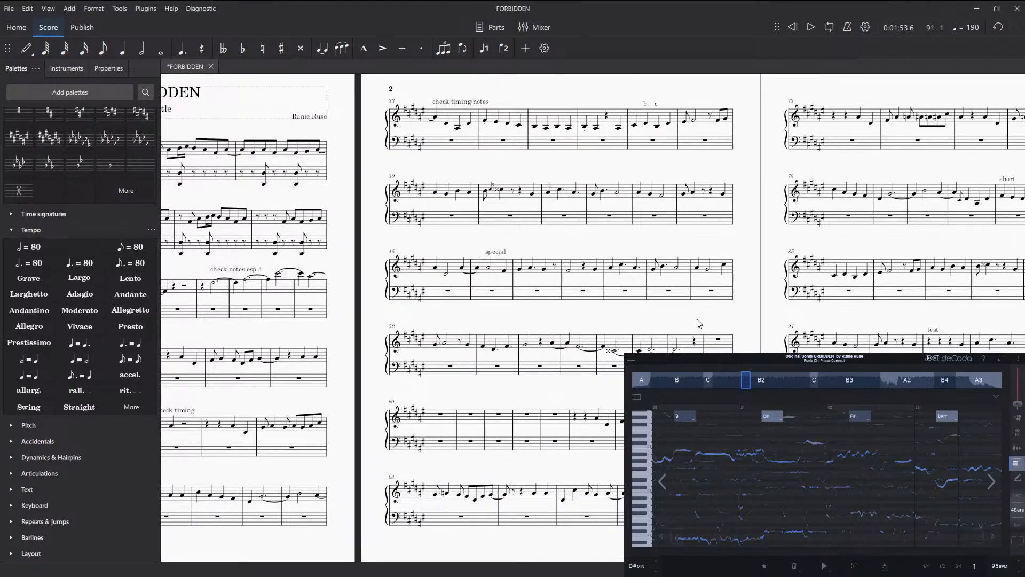
scroll(700, 324, "right", 5)
left_click_drag(464, 308, 393, 307)
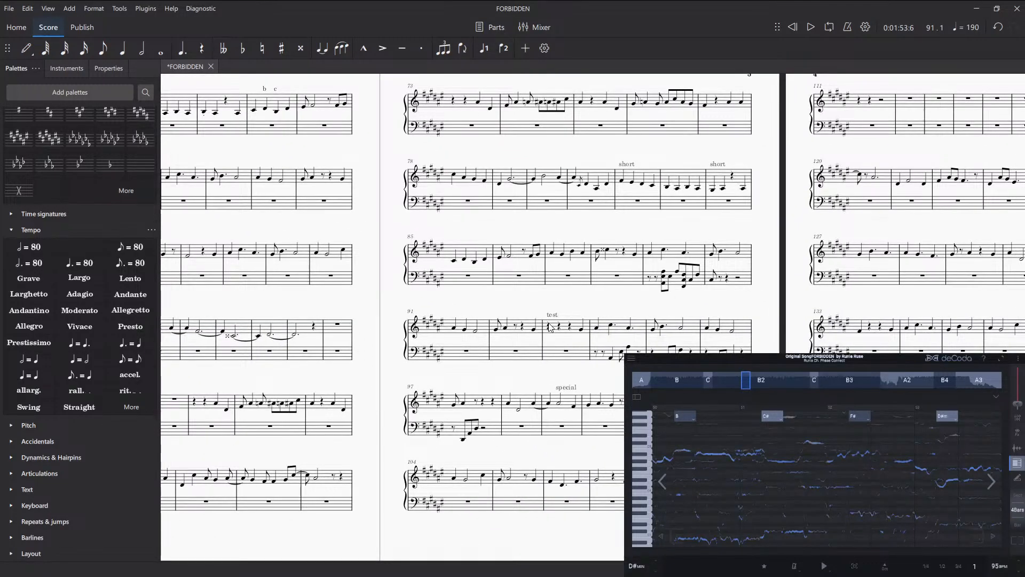
- Add a quarter note = 80 tempo marking at the first beat of measure 93
left_click(548, 327)
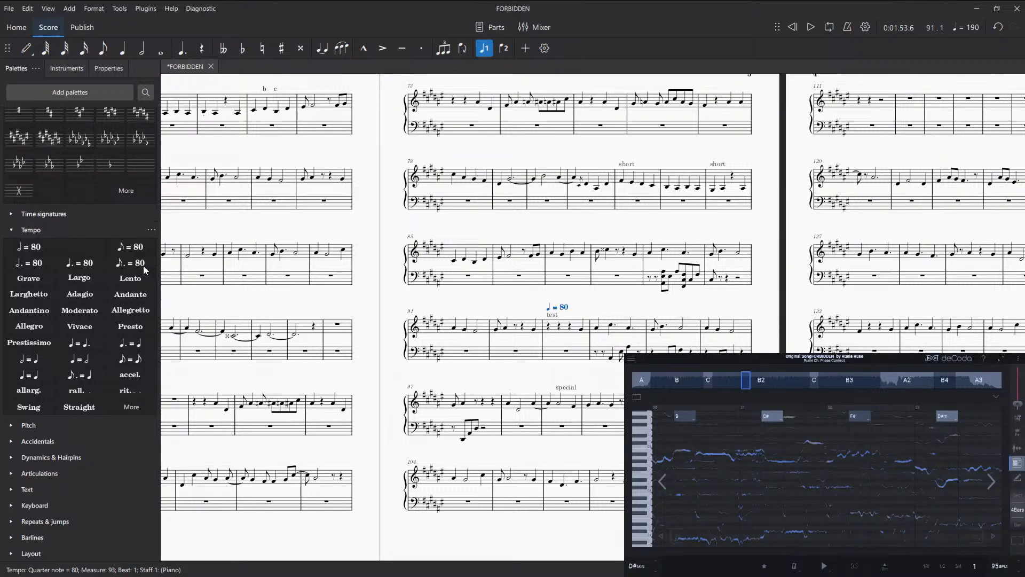
left_click_drag(94, 246, 37, 264)
left_click_drag(75, 247, 12, 248)
left_click_drag(119, 267, 24, 296)
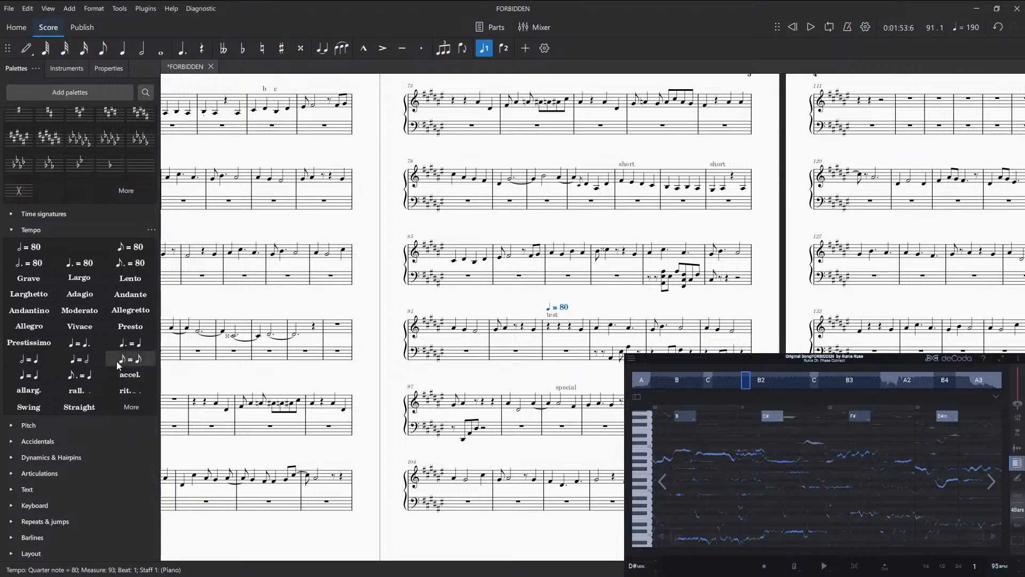
mouse_move(119, 366)
left_mouse_down()
mouse_move(80, 321)
mouse_move(119, 366)
left_mouse_up()
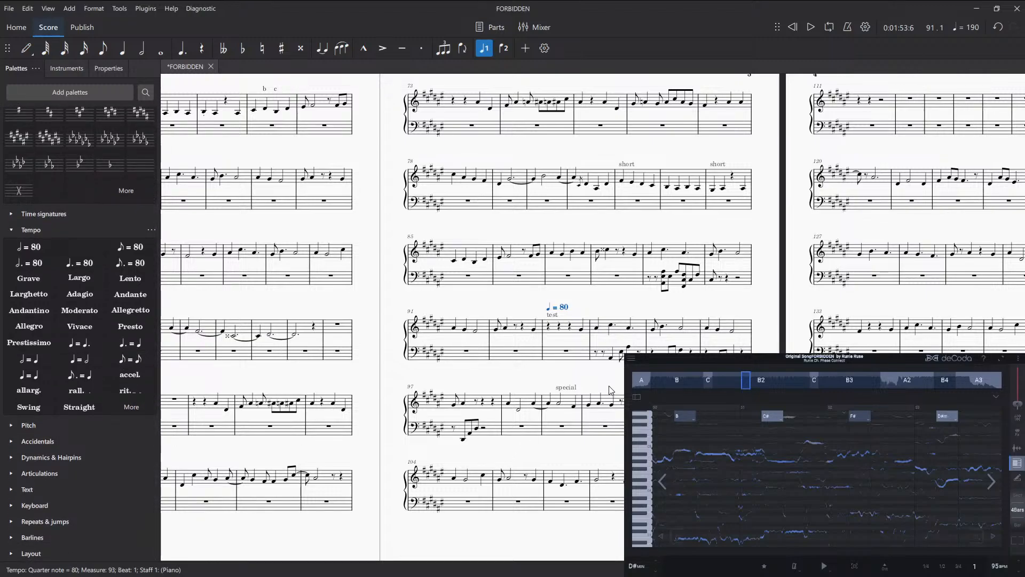
key("Escape")
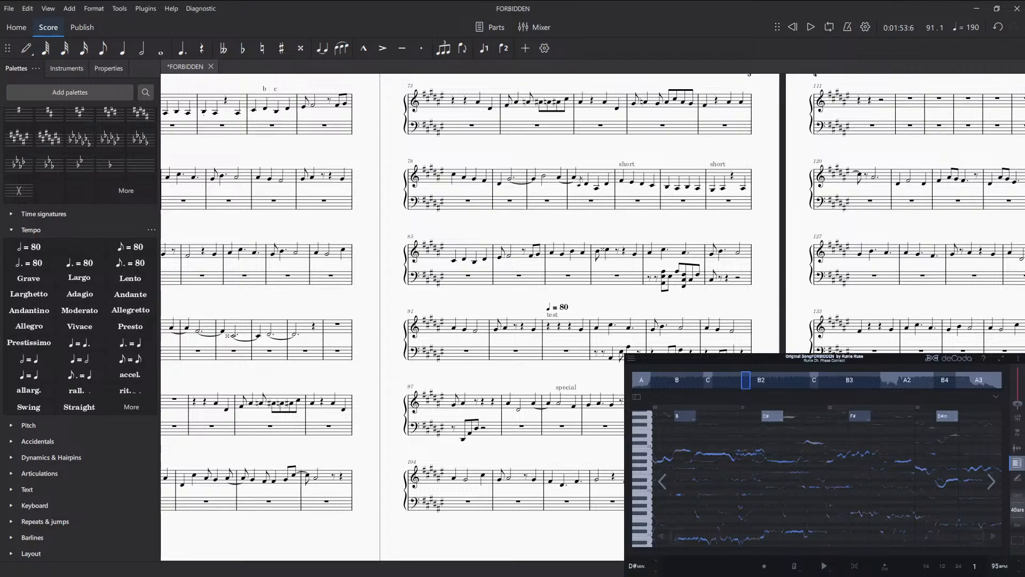
- Play the score back from the start of measure 93 to listen to the passage at the new tempo
left_click(551, 328)
key("space")
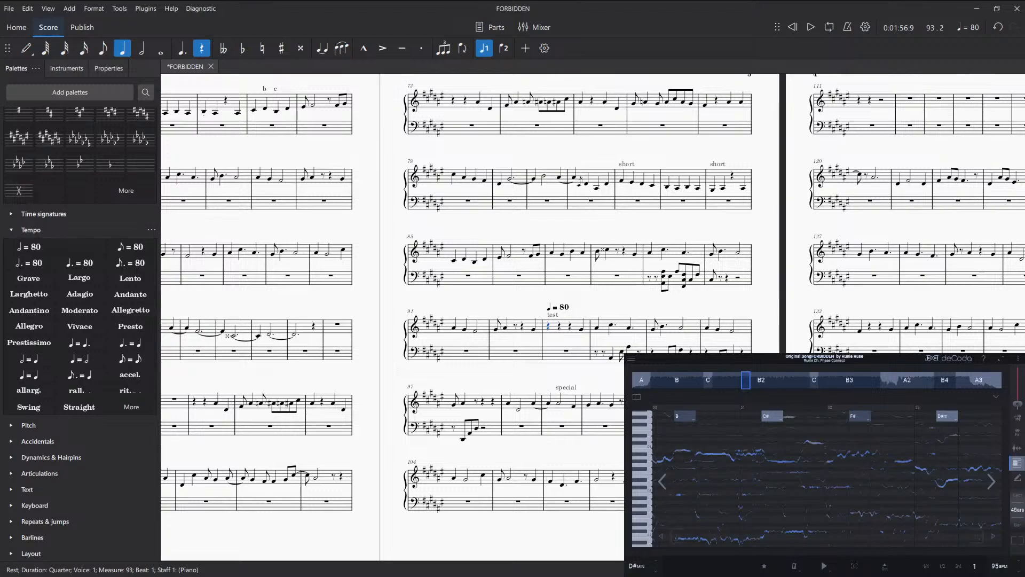
key("space")
key("space")
left_click_drag(617, 305, 644, 346)
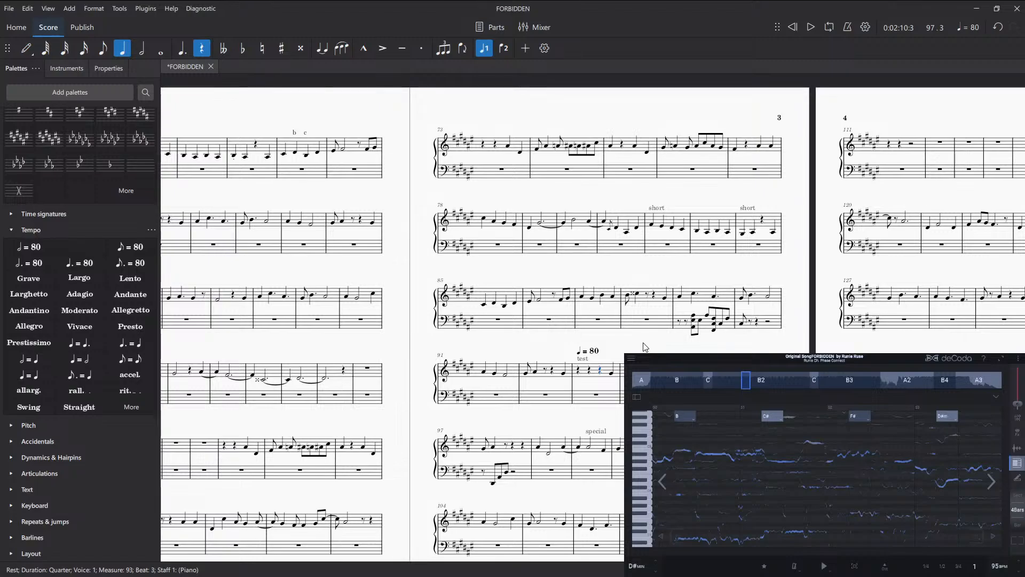
left_click_drag(644, 344, 529, 323)
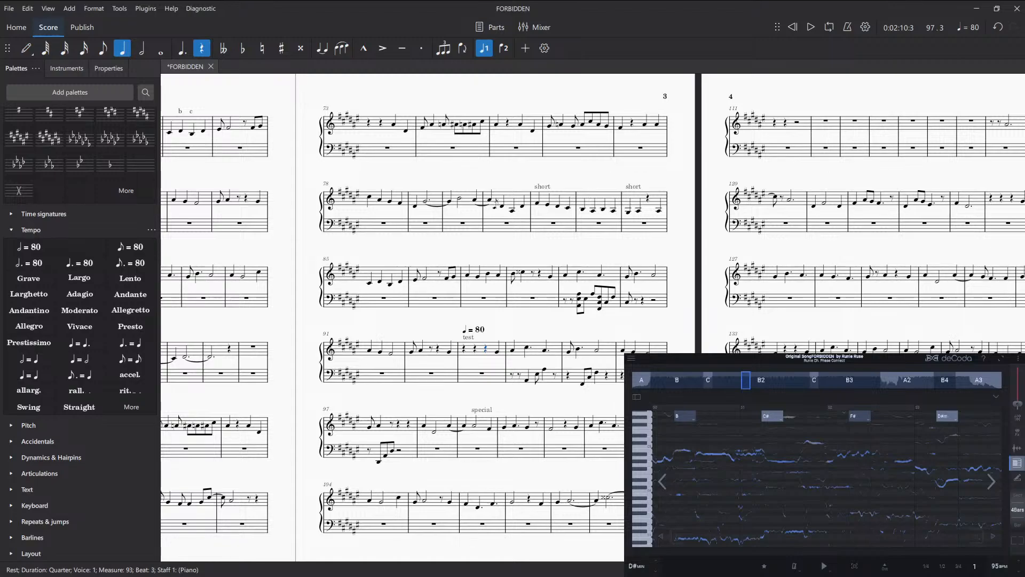
- Select the eighth rest on beat 1 of measure 89 in the piano's lower staff
key("Escape")
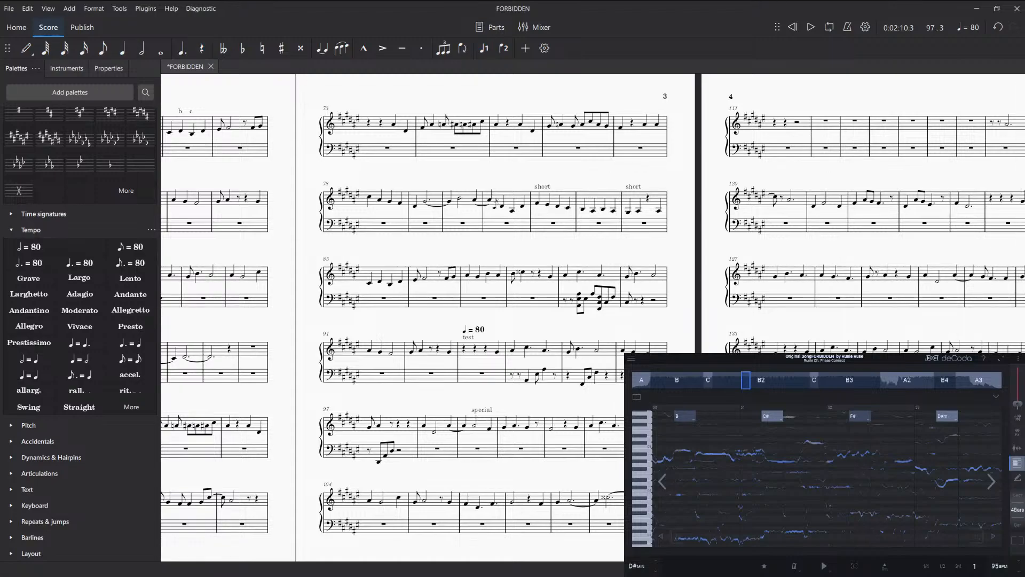
left_click(486, 378)
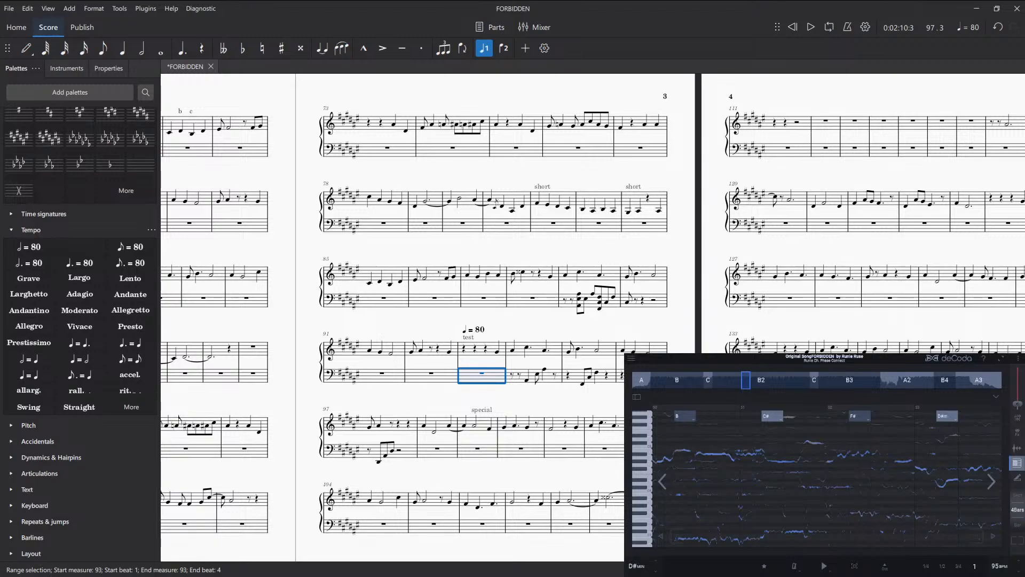
key("Escape")
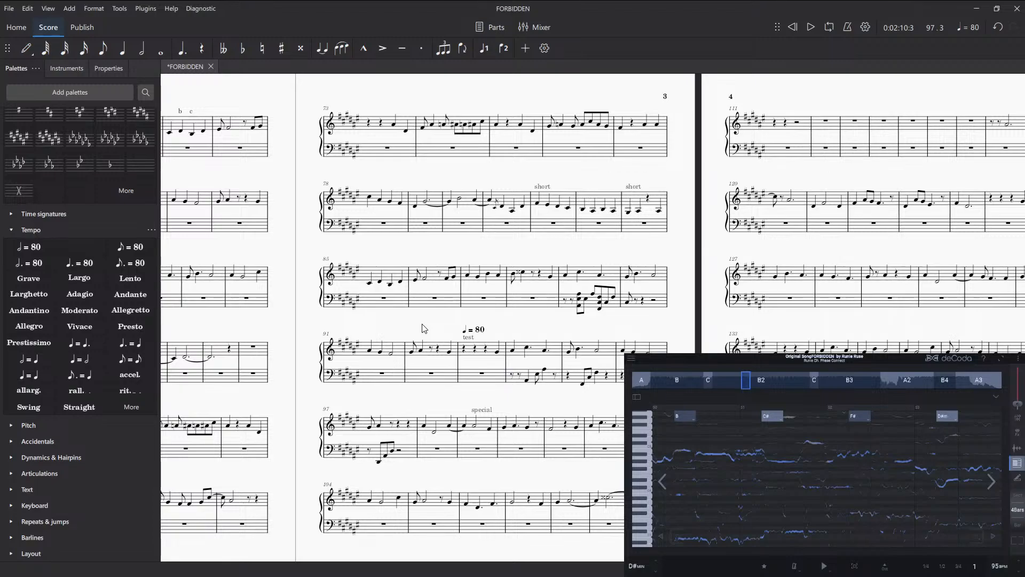
left_click(567, 302)
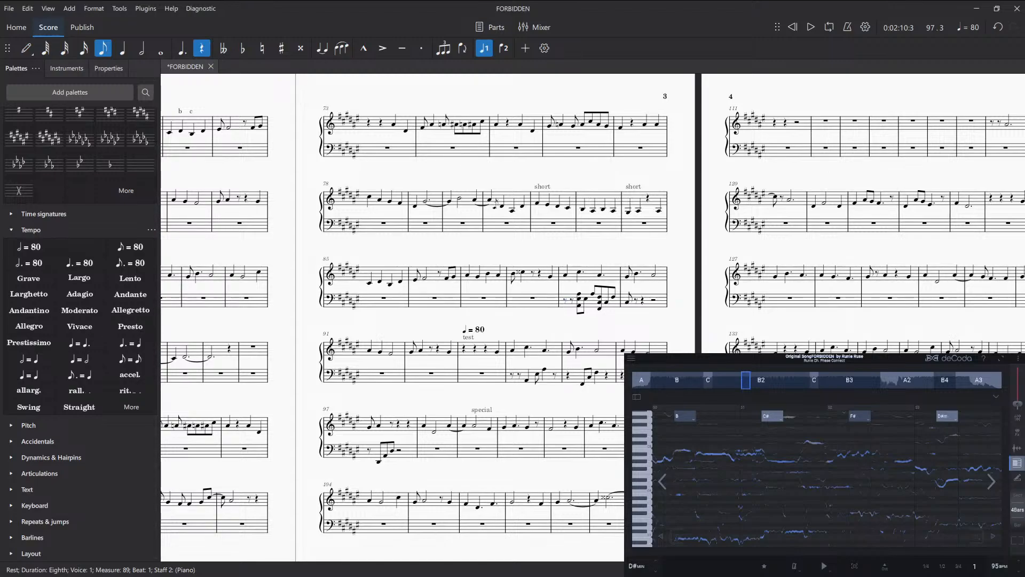
- Switch to deCoda and find the passage with the D#m, B and C# chords just after the first C section
left_click_drag(747, 380, 748, 383)
left_click(823, 565)
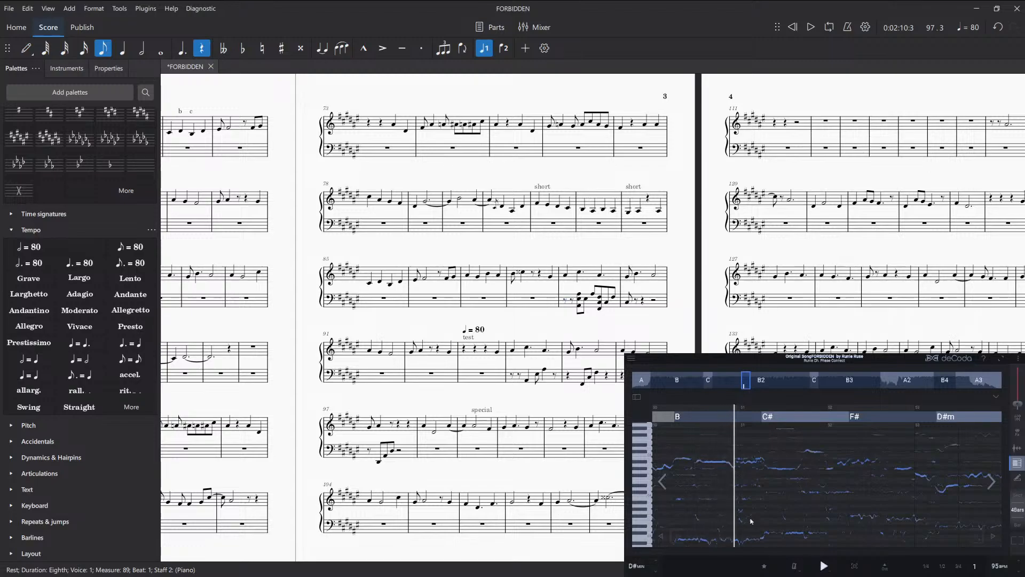
left_click(666, 489)
left_click(666, 489)
left_click(667, 488)
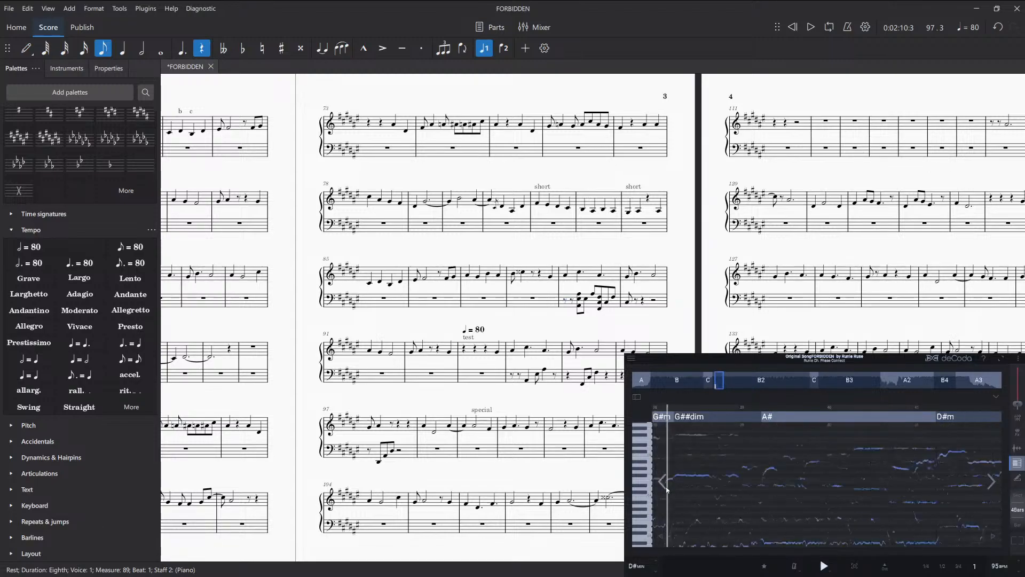
left_click(666, 488)
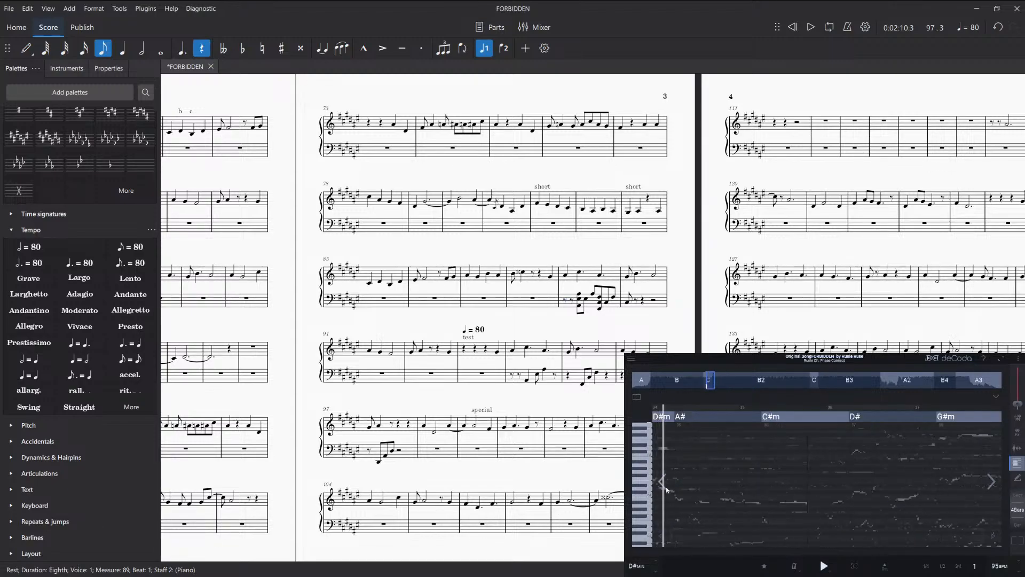
left_click(990, 483)
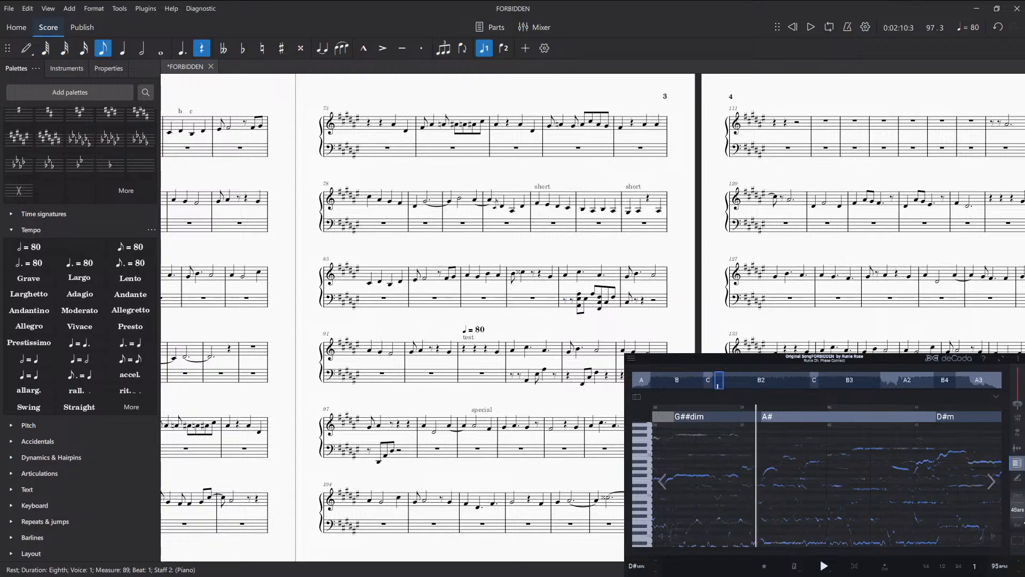
left_click(989, 483)
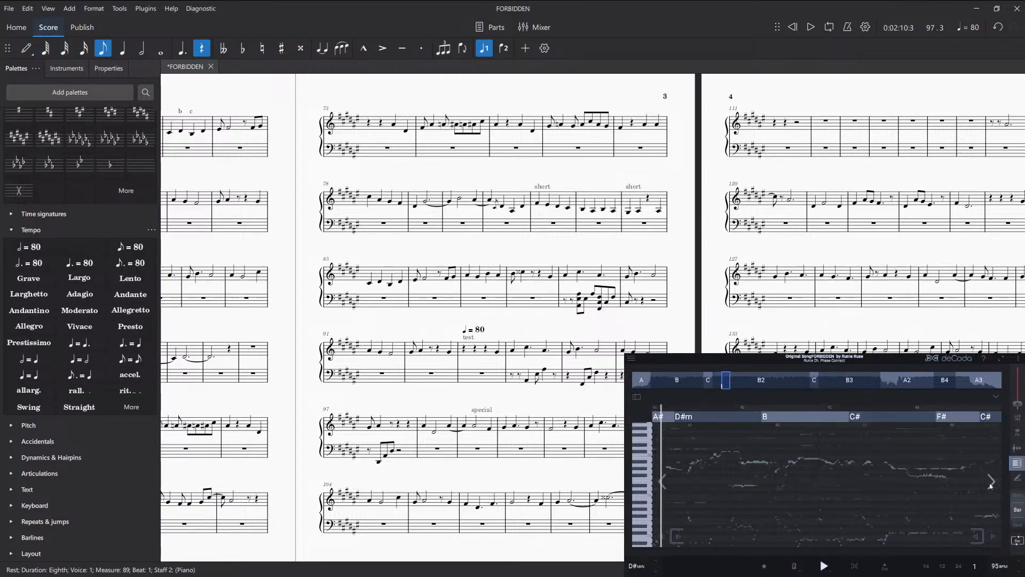
left_click(660, 480)
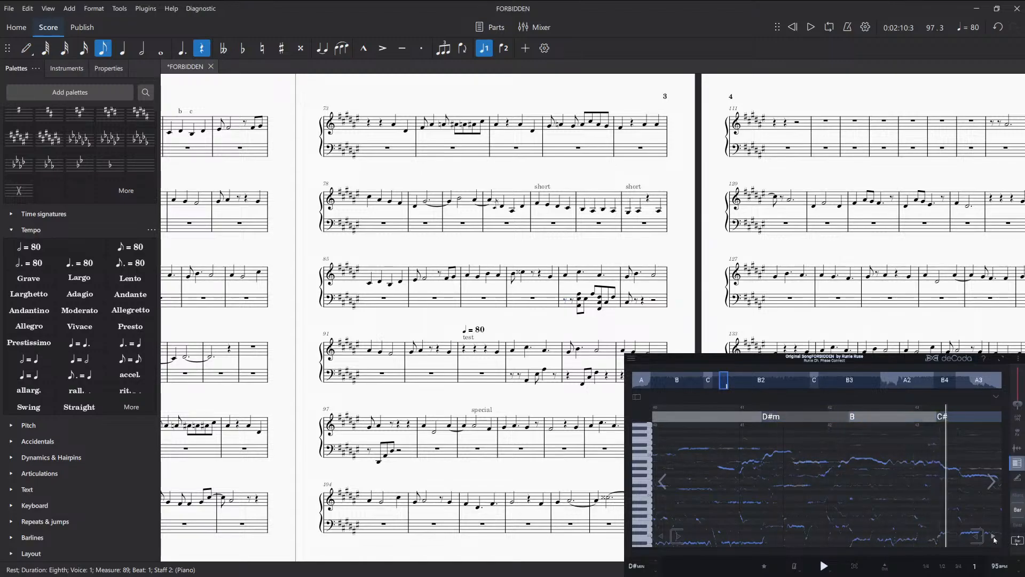
- Listen repeatedly to the deCoda passage with the D#m, B, C# and F# chords
key("space")
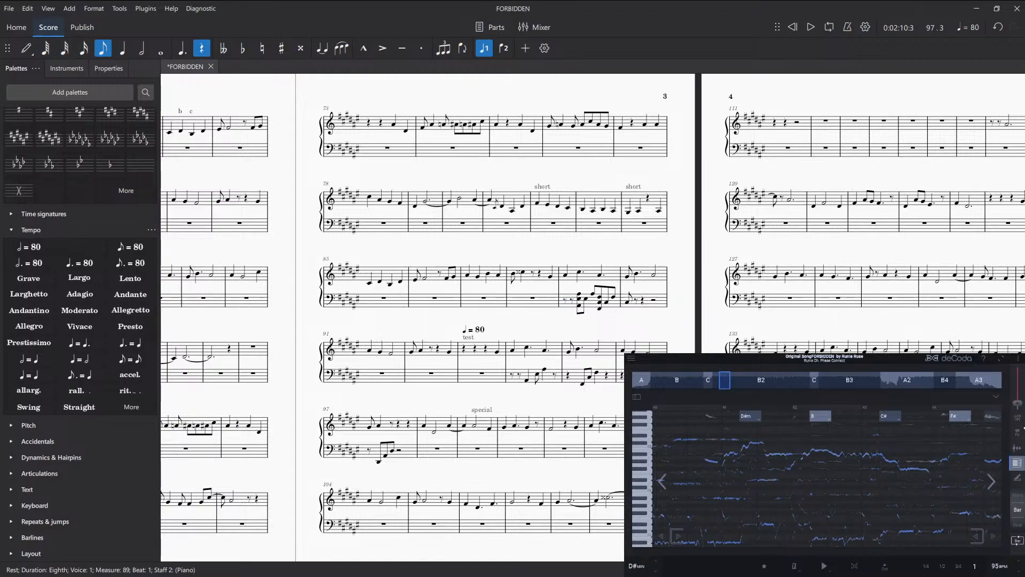
key("space")
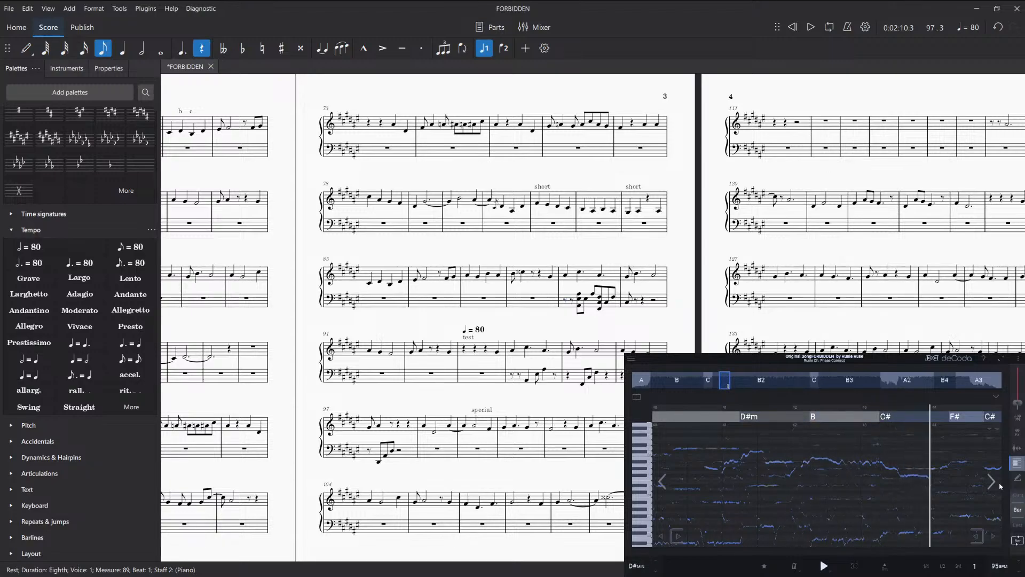
key("space")
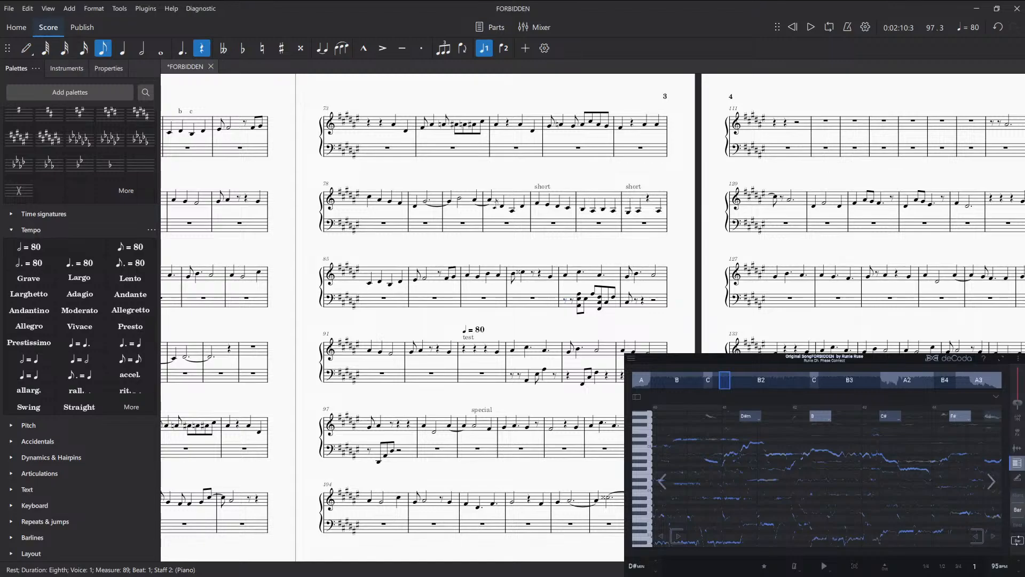
- Delete the left-hand notes in measures 89 and 90 of the piano's lower staff
left_click(593, 302)
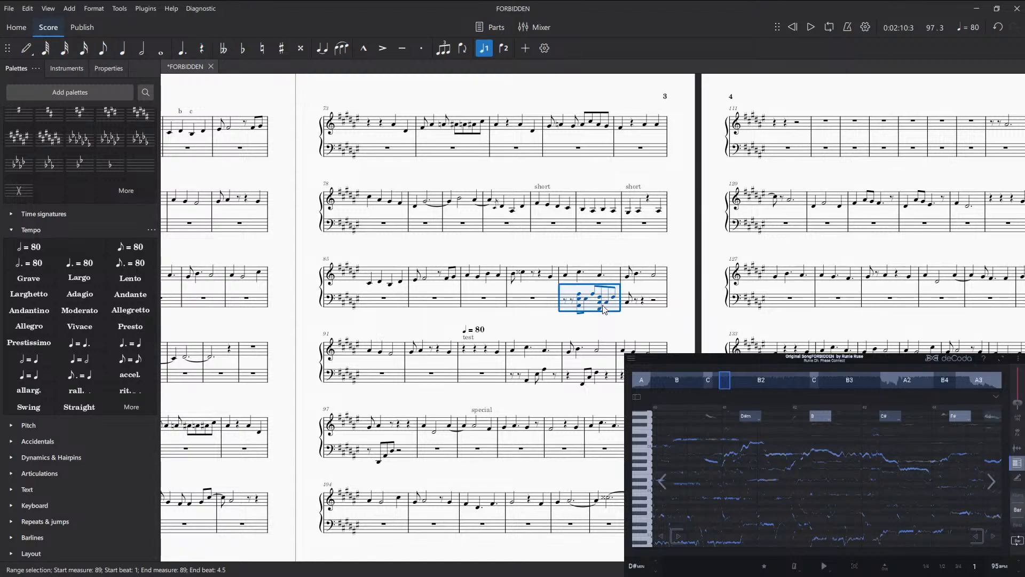
key("Delete")
left_click(651, 300)
left_click(661, 297)
key("Delete")
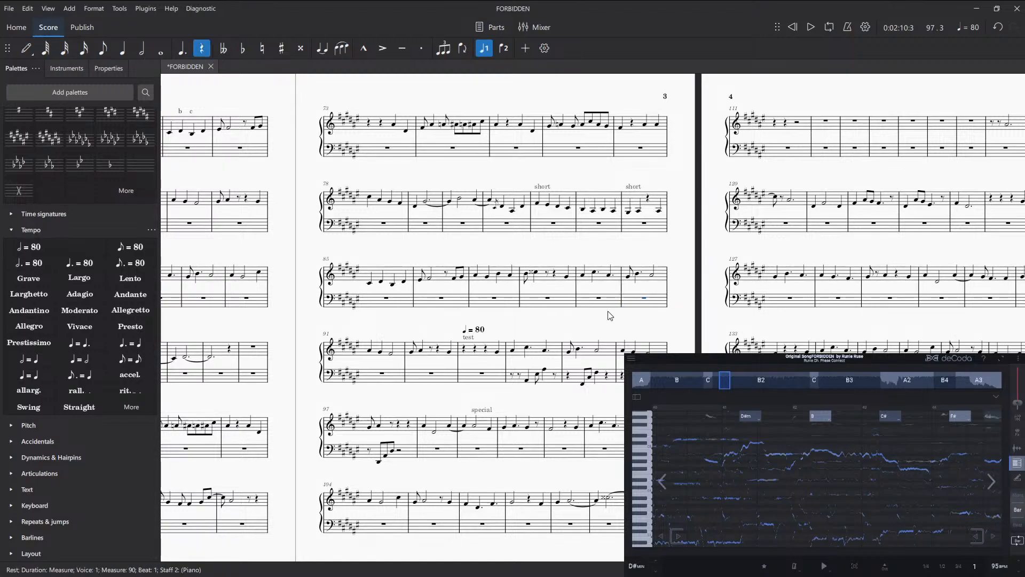
- Divide the lower-staff rest of measure 89 into eighth rests across all four beats
left_click(599, 298)
key("3")
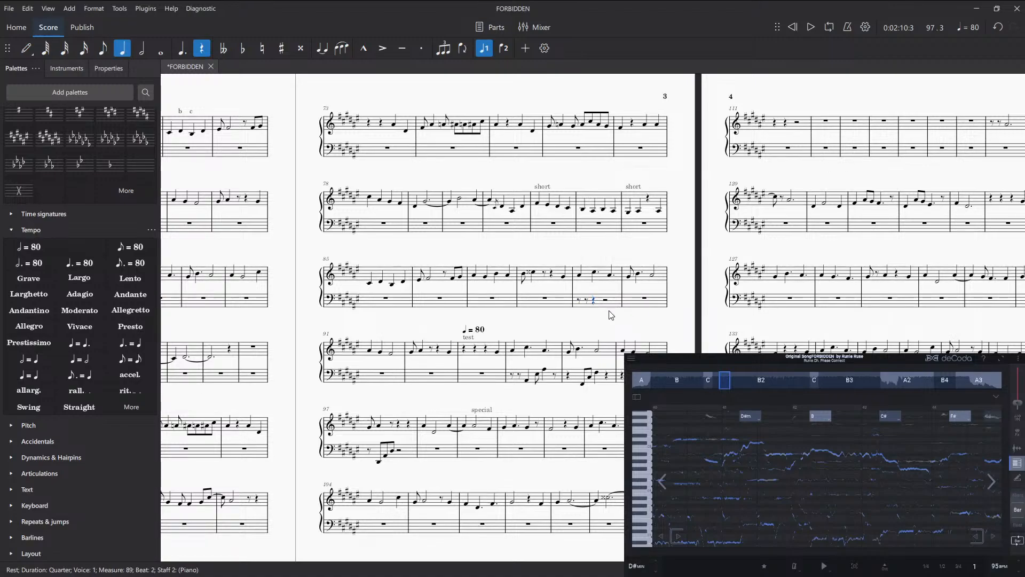
left_click(612, 302)
key("3")
left_click(613, 302)
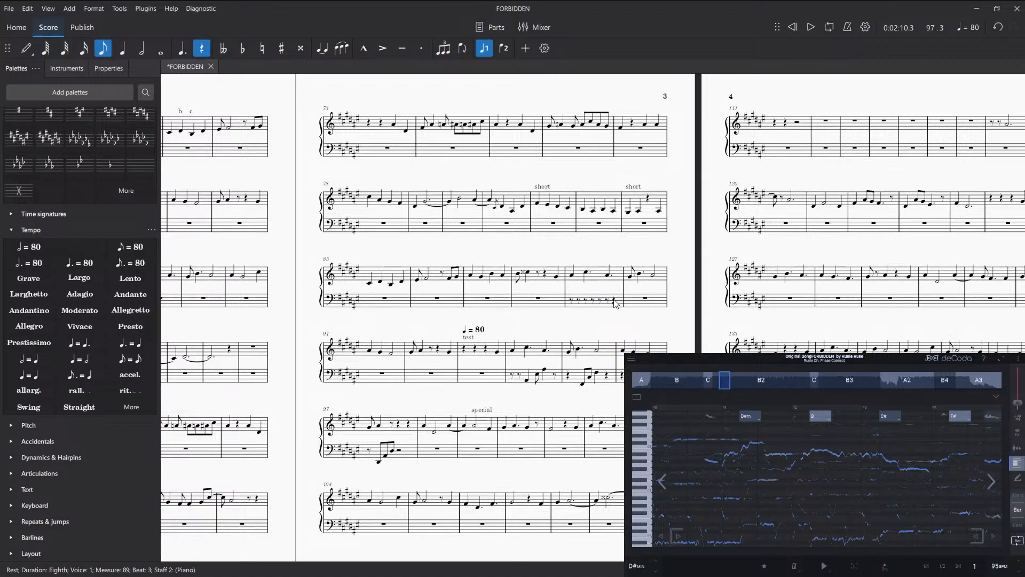
key("3")
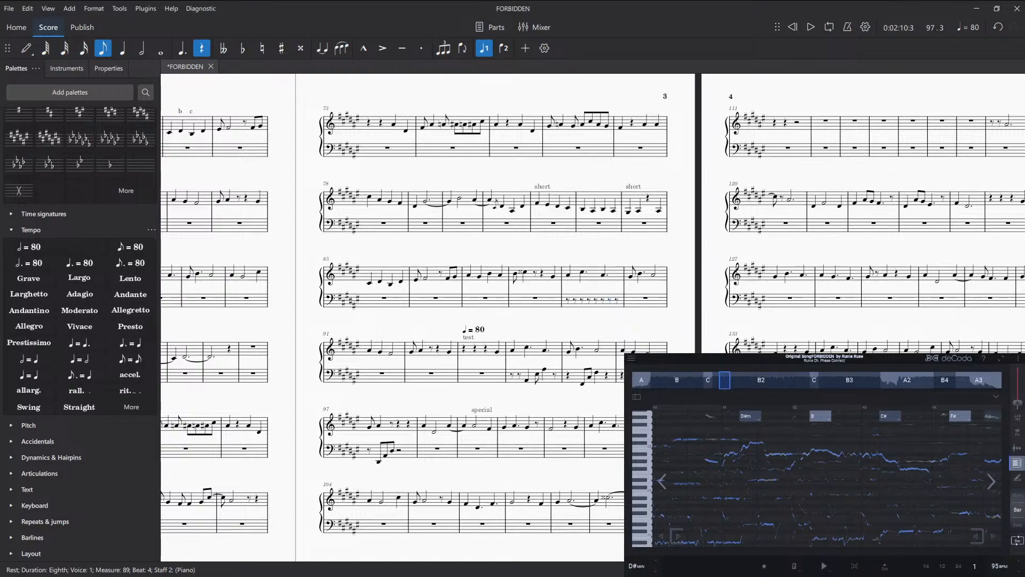
- Listen repeatedly to the D#m, B, C# and F# passage in deCoda, with measure 89's beat 2 lower-staff rest selected
key("space")
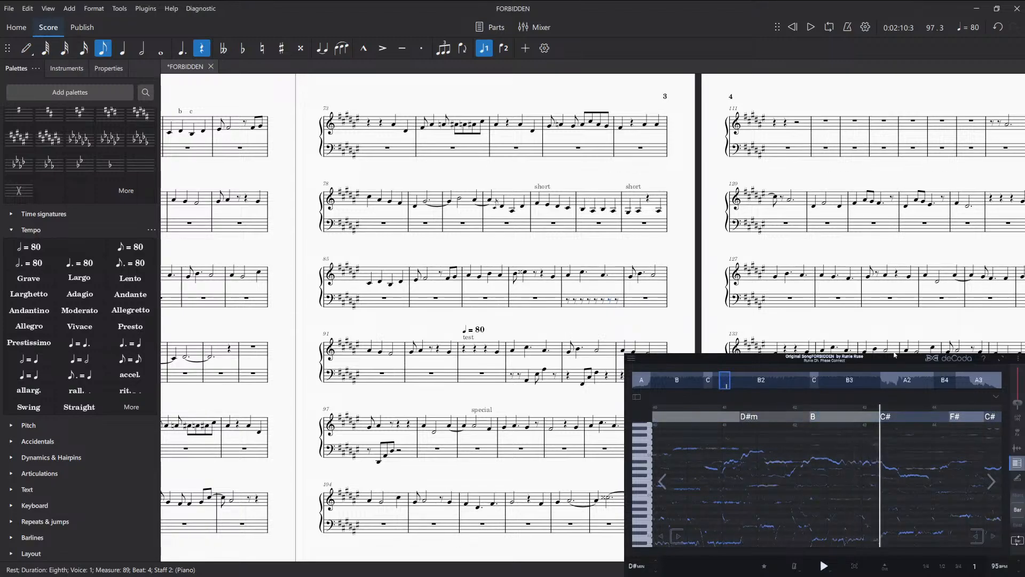
key("space")
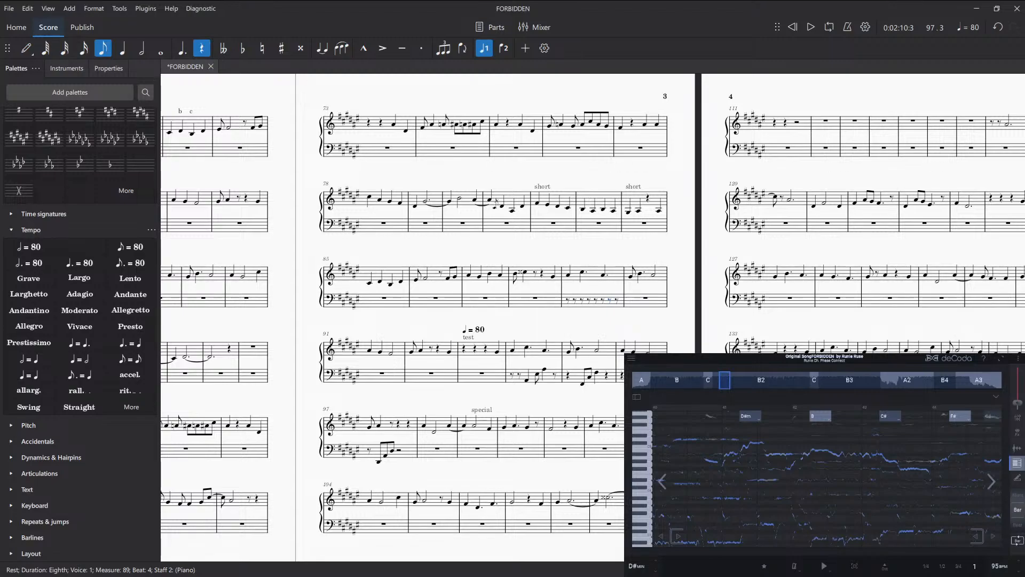
left_click(582, 300)
left_click(826, 568)
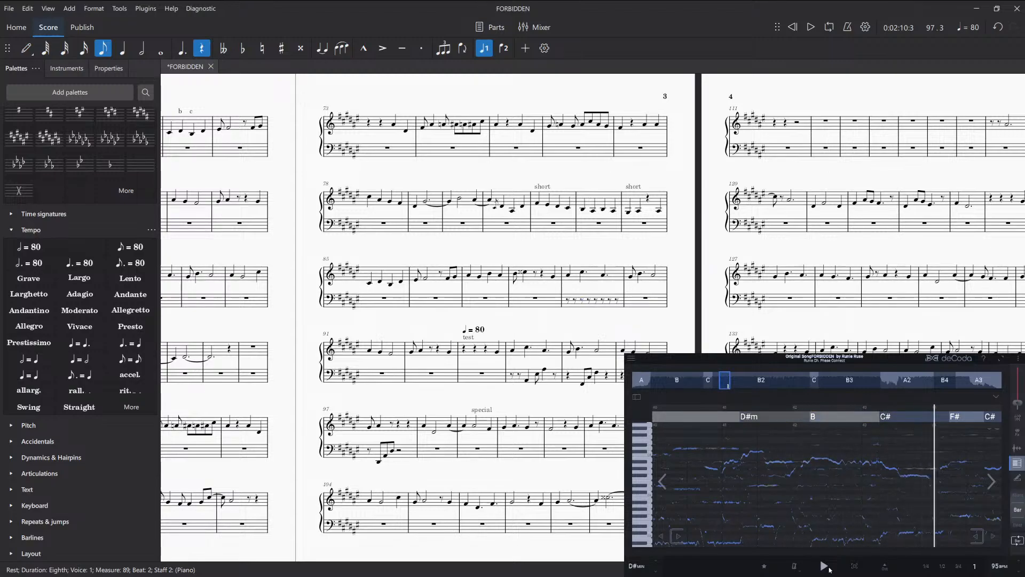
left_click(825, 566)
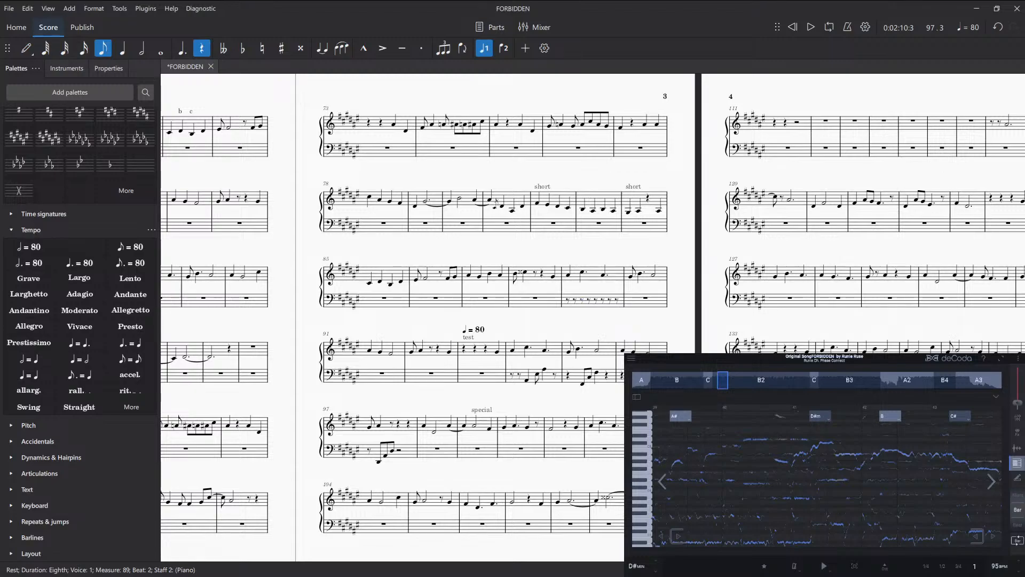
left_click(989, 480)
left_click(989, 481)
left_click(989, 481)
left_click(990, 481)
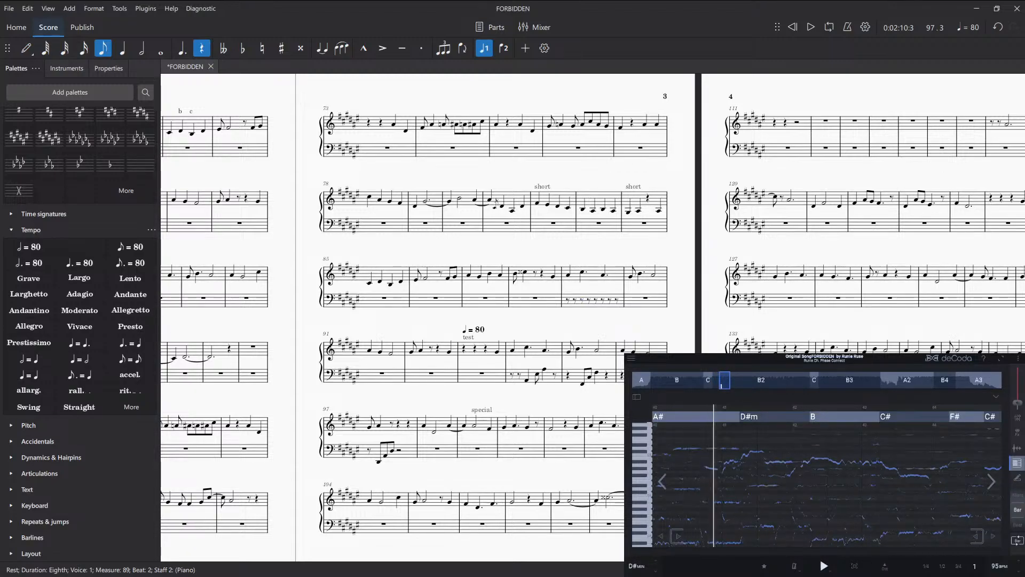
key("space")
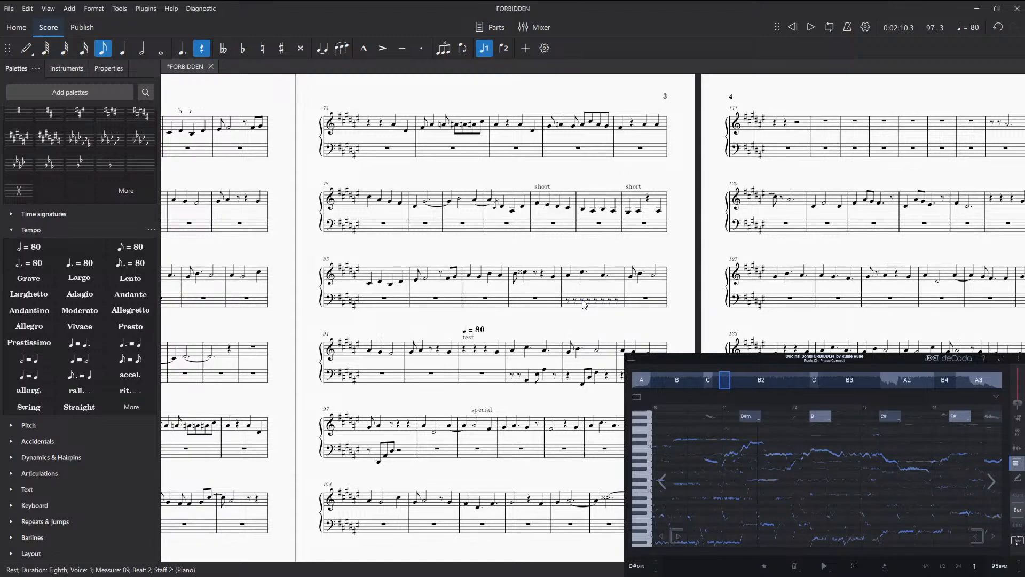
key("n")
key("a")
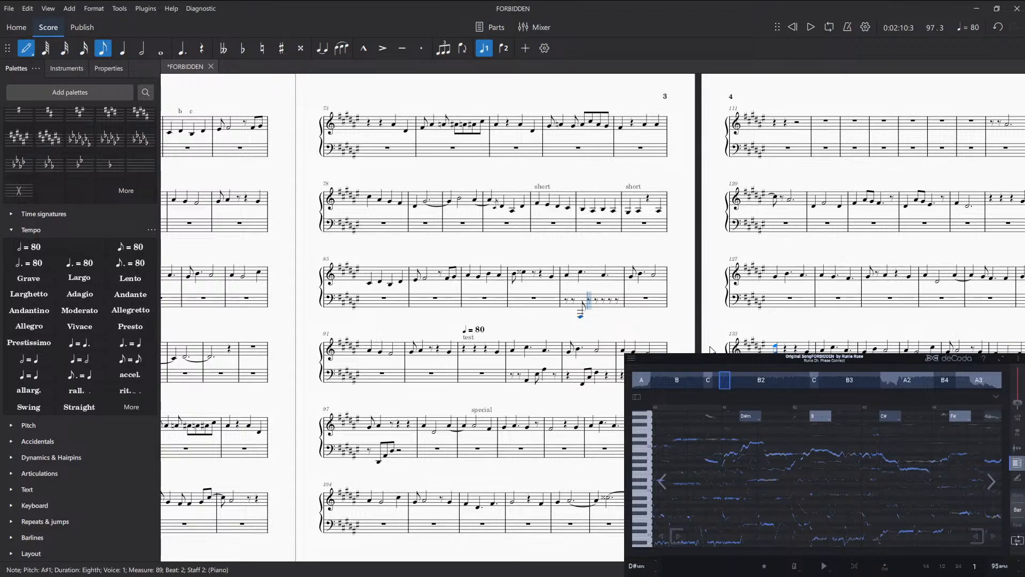
key("a")
key("ctrl+Up")
key("a")
key("ctrl+Up")
key("ctrl+z")
key("ctrl+z")
key("ctrl+z")
key("ctrl+z")
key("ctrl+z")
- Enter lower-staff eighth notes on A#2, with octave leaps to A#3, from beat 2 of measure 89 through beat 1 of measure 90
key("a")
key("a")
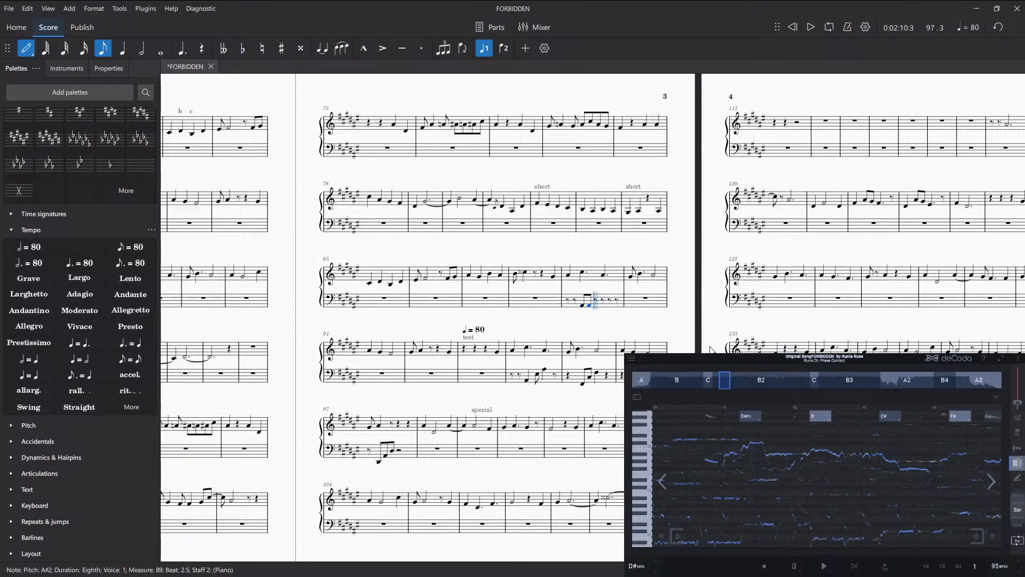
key("a")
key("ctrl+Up")
key("a")
key("ctrl+Down")
key("a")
key("a")
key("a")
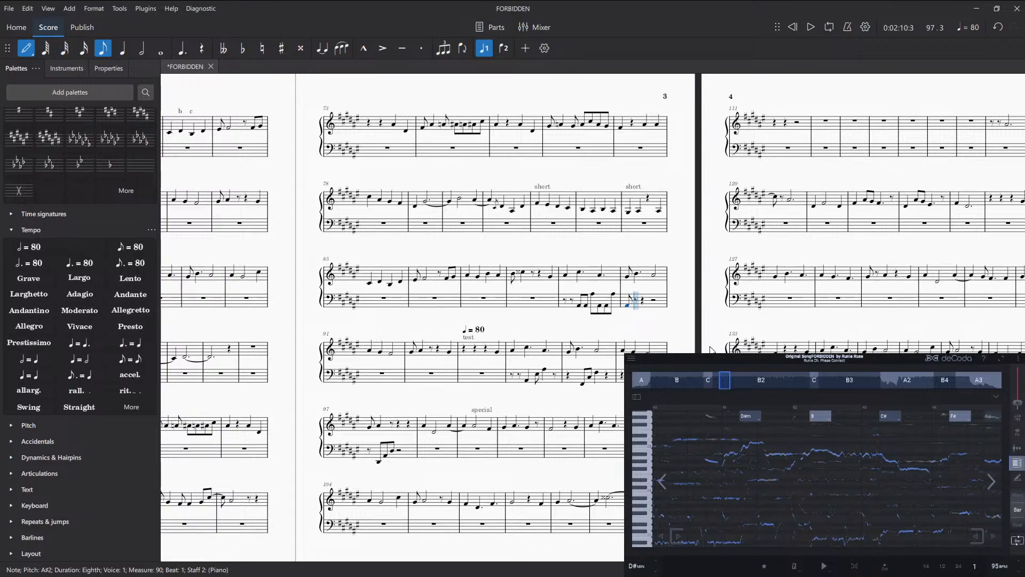
- Fill the rest of measure 90's lower staff with F#2 eighth notes, raising those on beats 2.5 and 4 to F#3
key("f")
key("f")
key("f")
key("ctrl+Up")
key("f")
key("ctrl+Down")
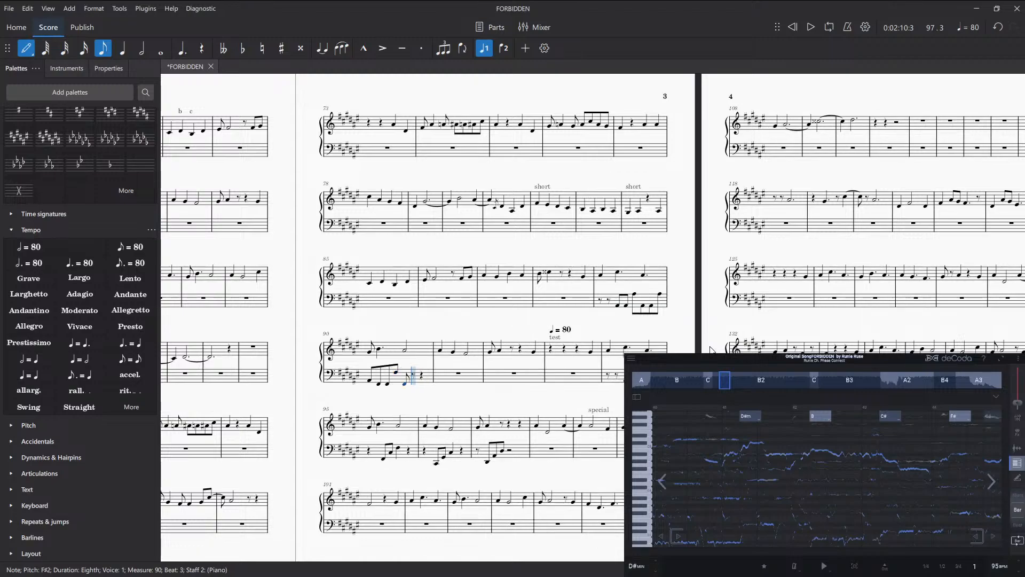
key("f")
key("f")
key("ctrl+Up")
key("f")
key("ctrl+Down")
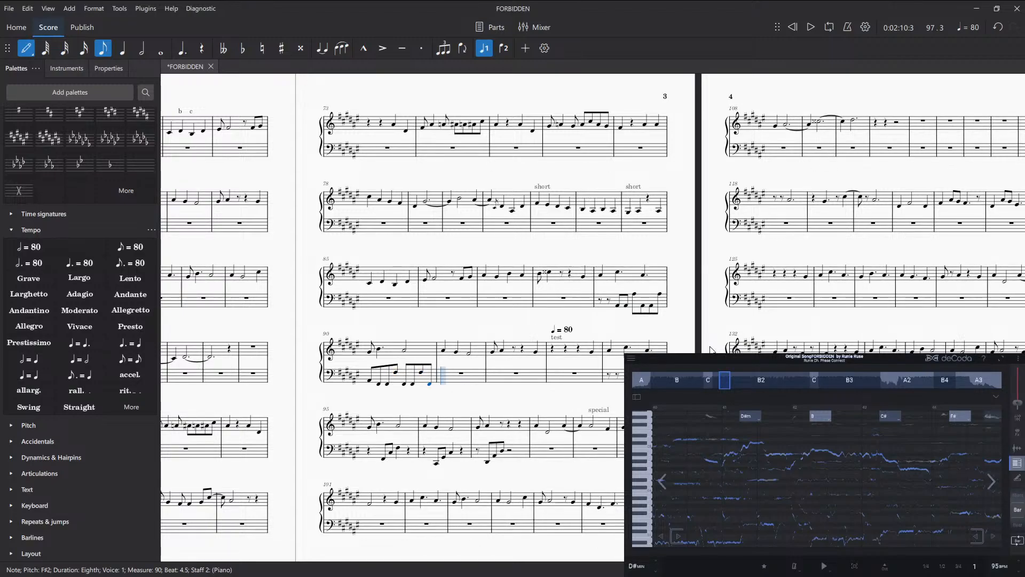
key("Escape")
- Split the lower-staff rest of measure 91 into a quarter rest on beat 1 and an eighth rest on beat 2
left_click(462, 375)
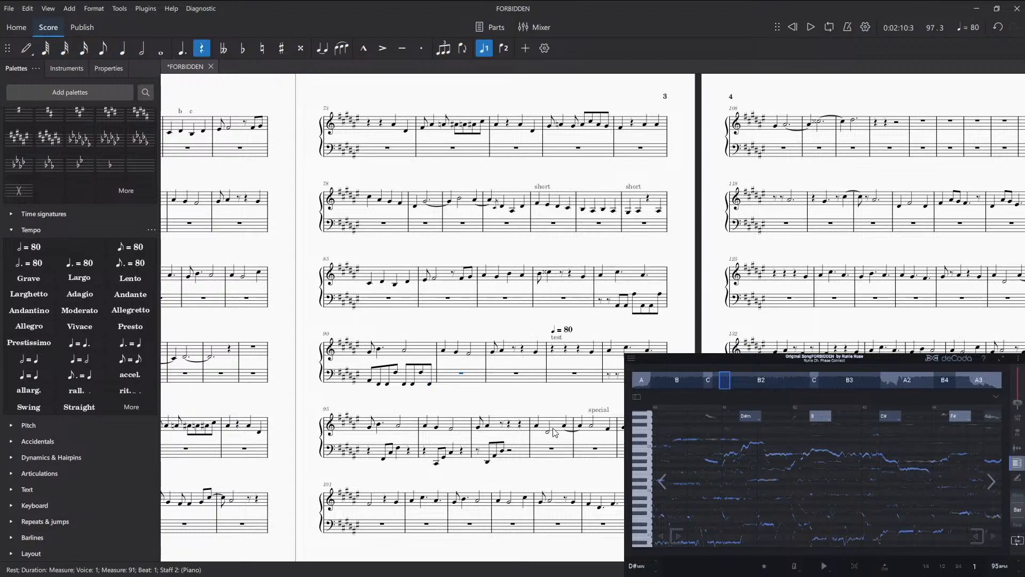
key("5")
key("Right")
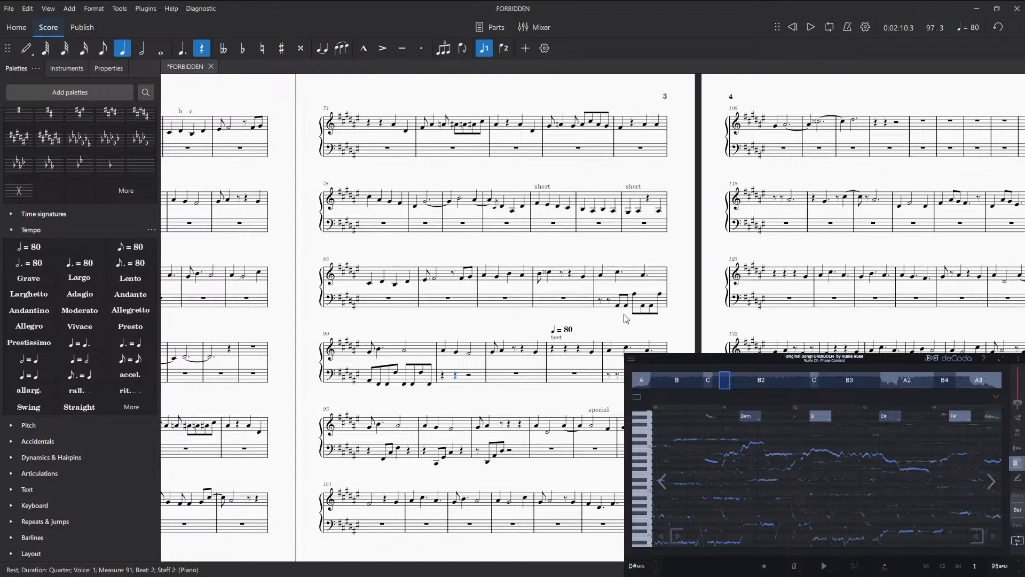
key("4")
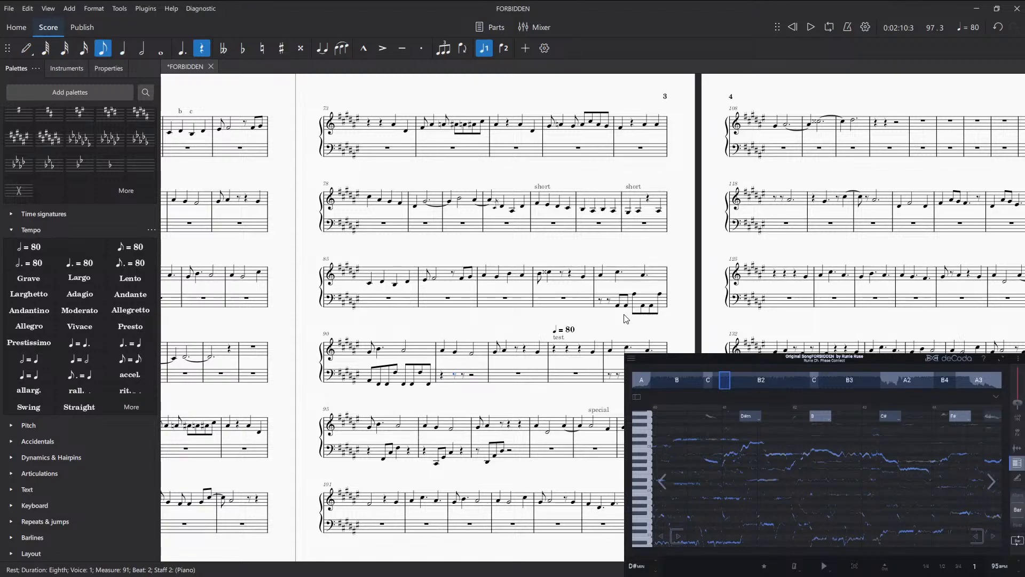
key("g")
key("ctrl+z")
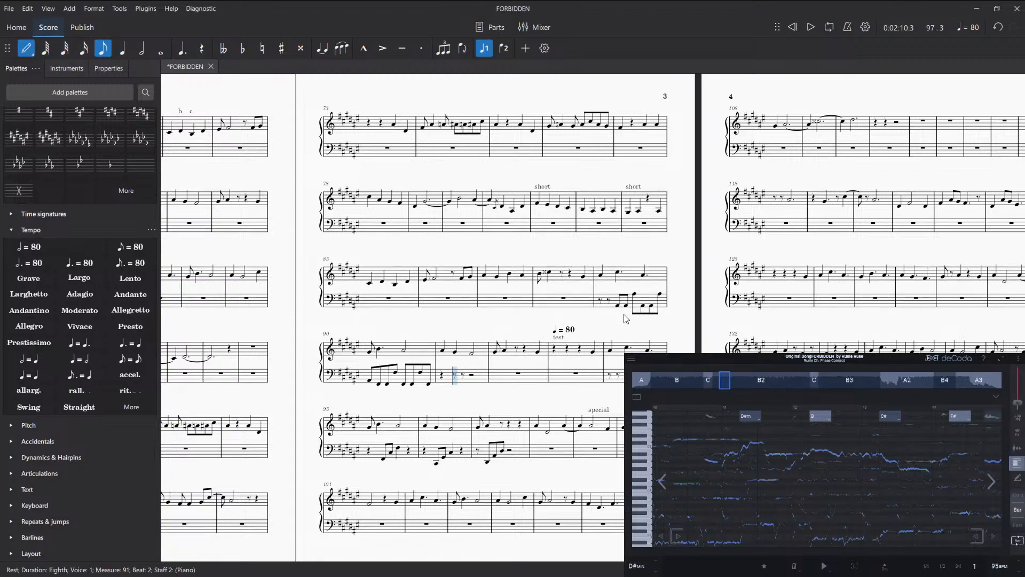
key("f")
key("f")
key("f")
key("f")
key("f")
key("f")
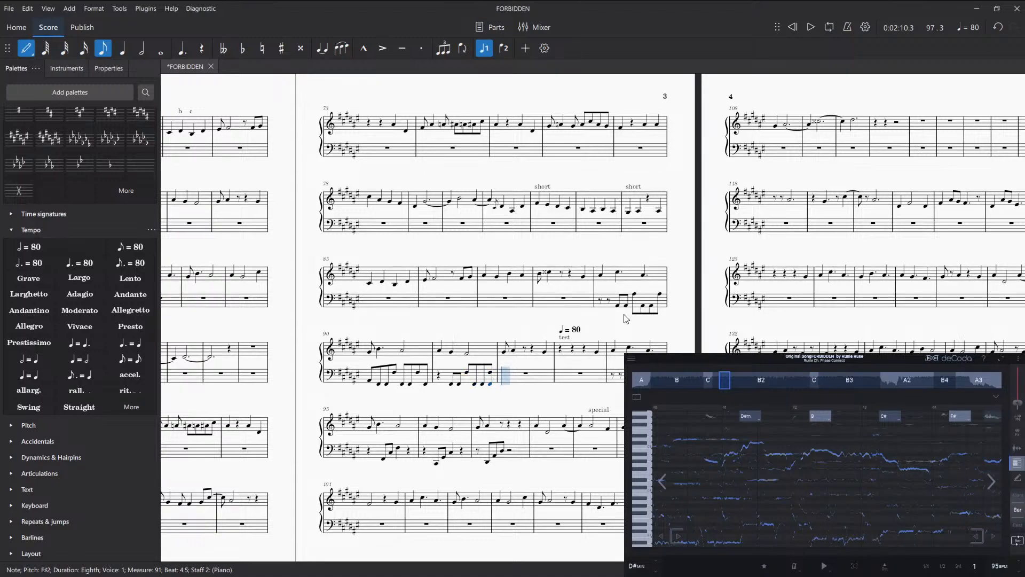
key("ctrl+z")
key("ctrl+z")
key("ctrl+z")
key("ctrl+z")
key("ctrl+z")
key("ctrl+z")
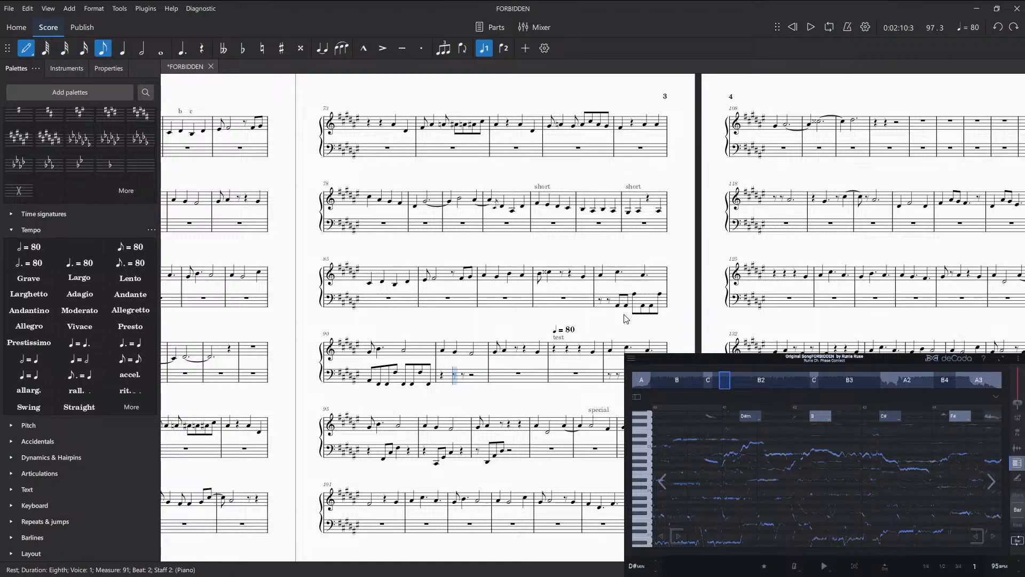
- Enter seven C#2 eighth notes in the lower staff from beat 2 of measure 91 through beat 1 of measure 92
key("c")
key("c")
key("c")
key("c")
key("c")
key("c")
key("c")
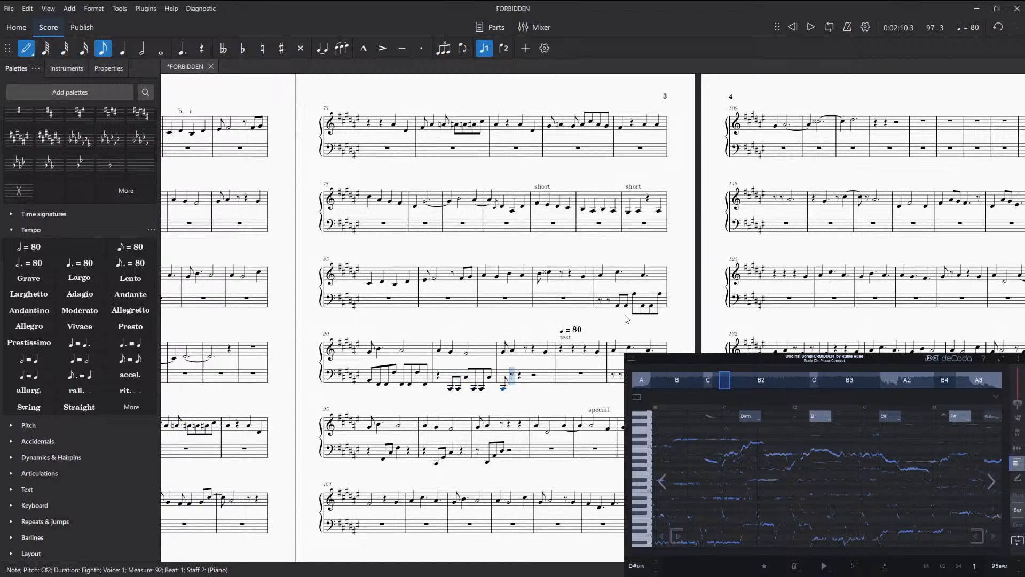
key("Escape")
- Enter lower-staff eighth notes on D#2 with octave leaps to D#3 from beat 1.5 through beat 4 of measure 92
left_click(511, 377)
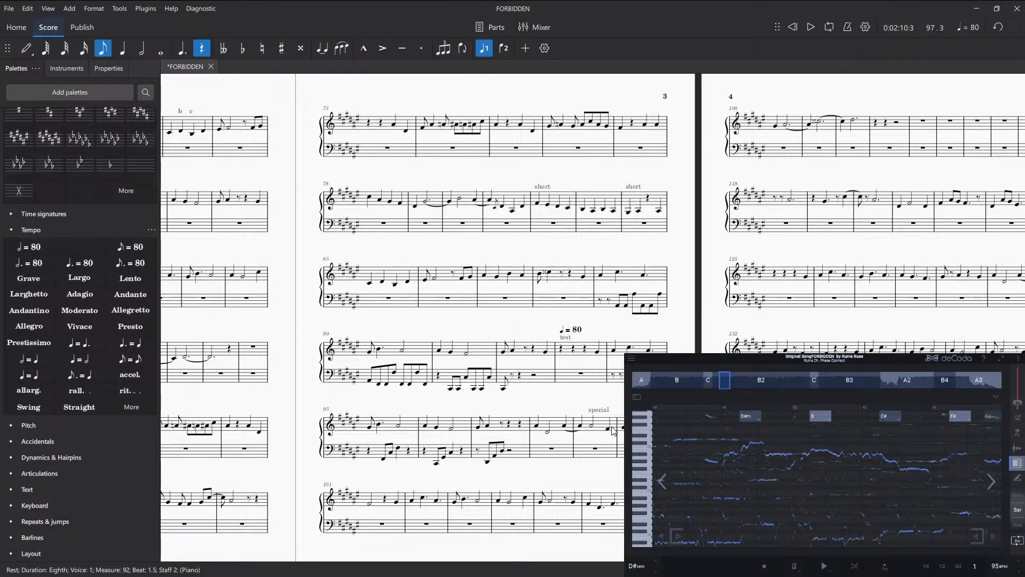
key("d")
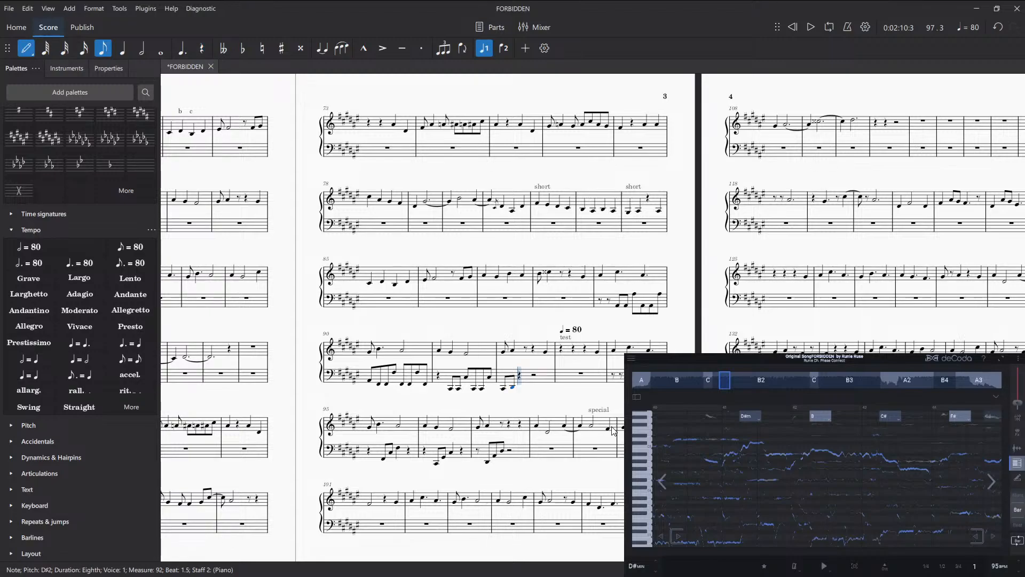
key("d")
key("d")
key("ctrl+Up")
key("d")
key("ctrl+Down")
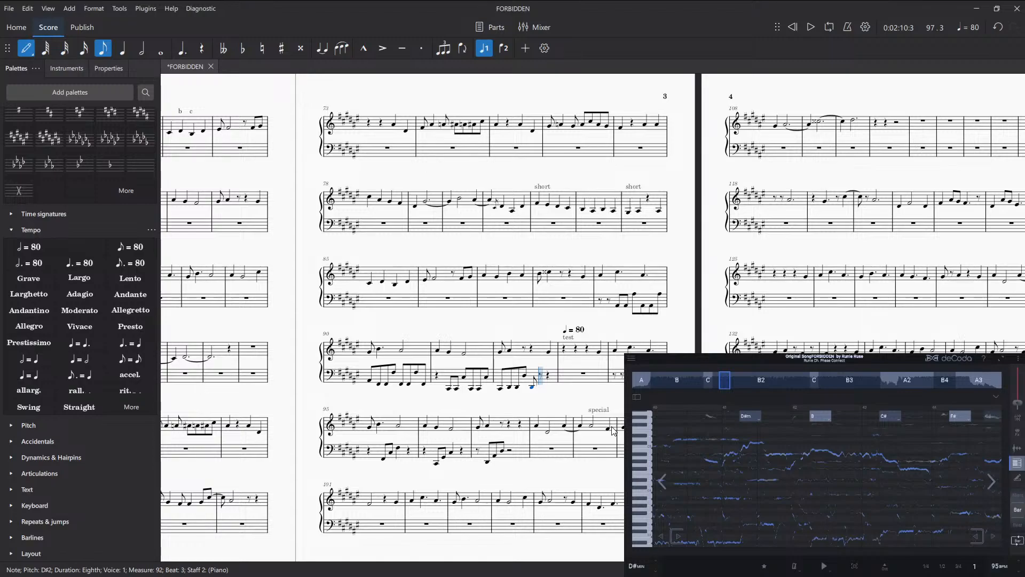
key("d")
key("ctrl+Up")
key("Escape")
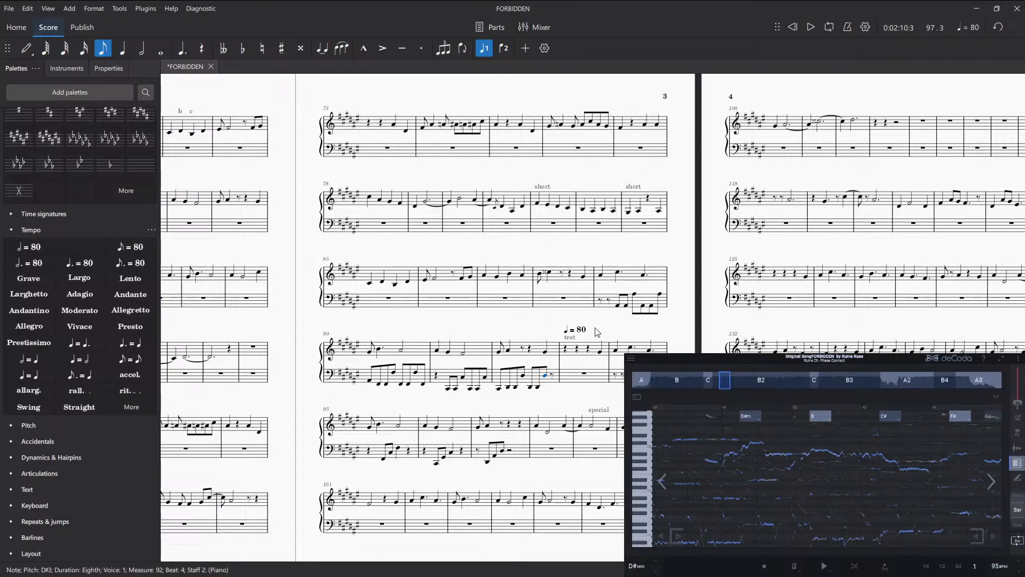
- Rework beat 2 of measure 89's lower staff into two A#2 sixteenth notes followed by an eighth rest
left_click(619, 305)
key("3")
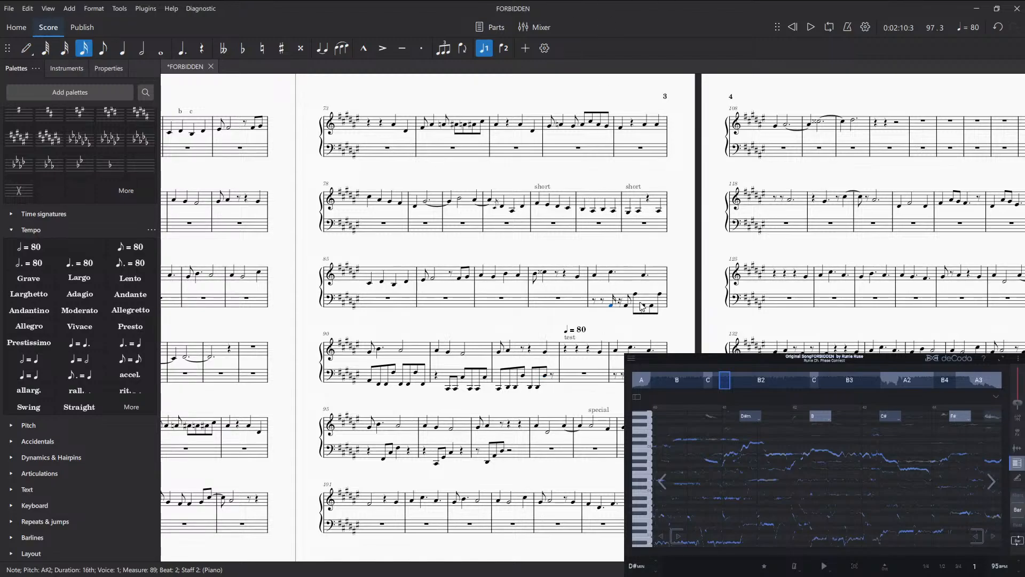
key("Right")
key("n")
key("a")
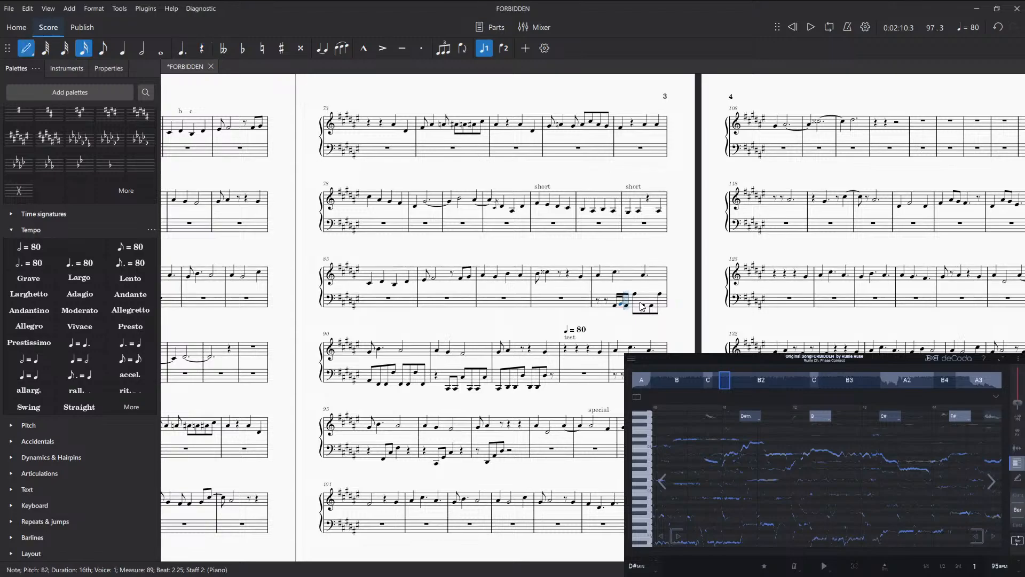
key("Left")
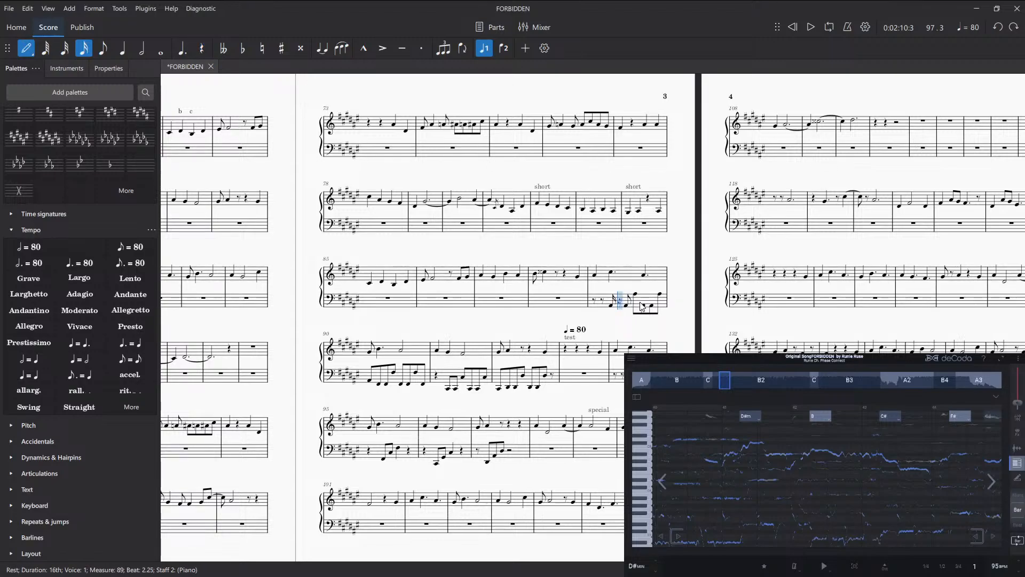
key("a")
key("Right")
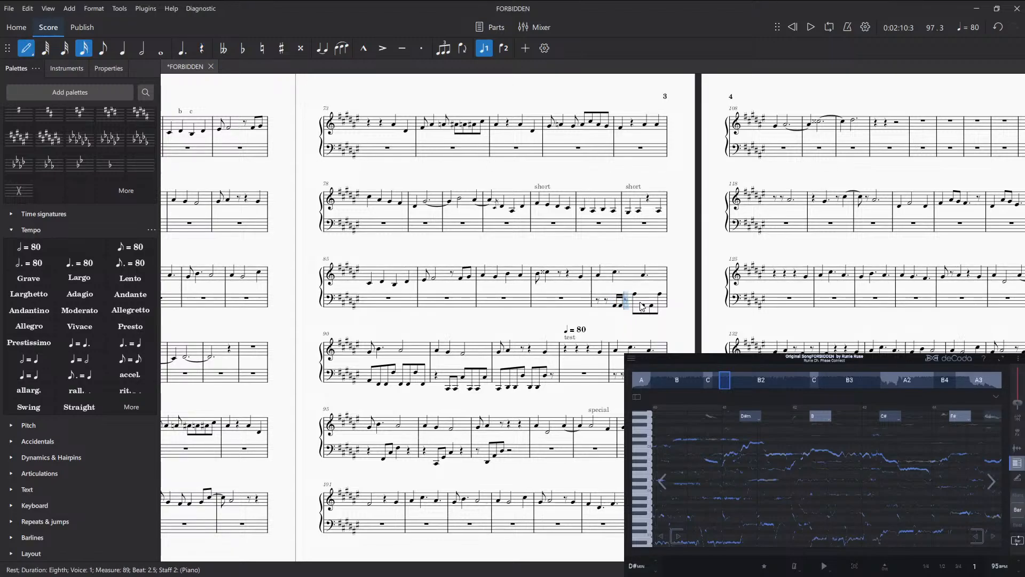
key("Escape")
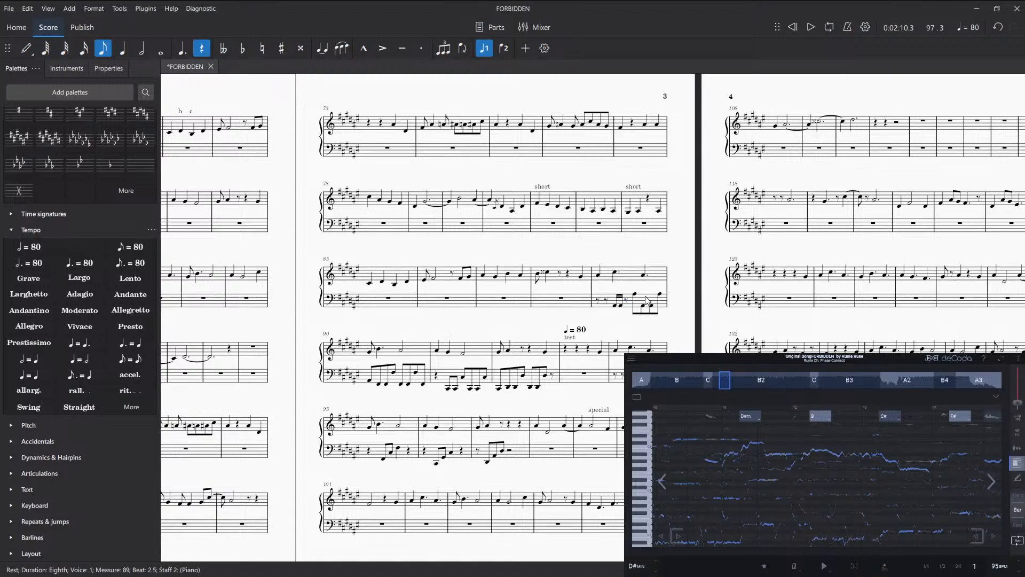
- Delete the lower-staff notes from beat 3 of measure 89 through beat 1 of measure 90, and select measure 89's beat 2.5 rest
left_click(635, 295)
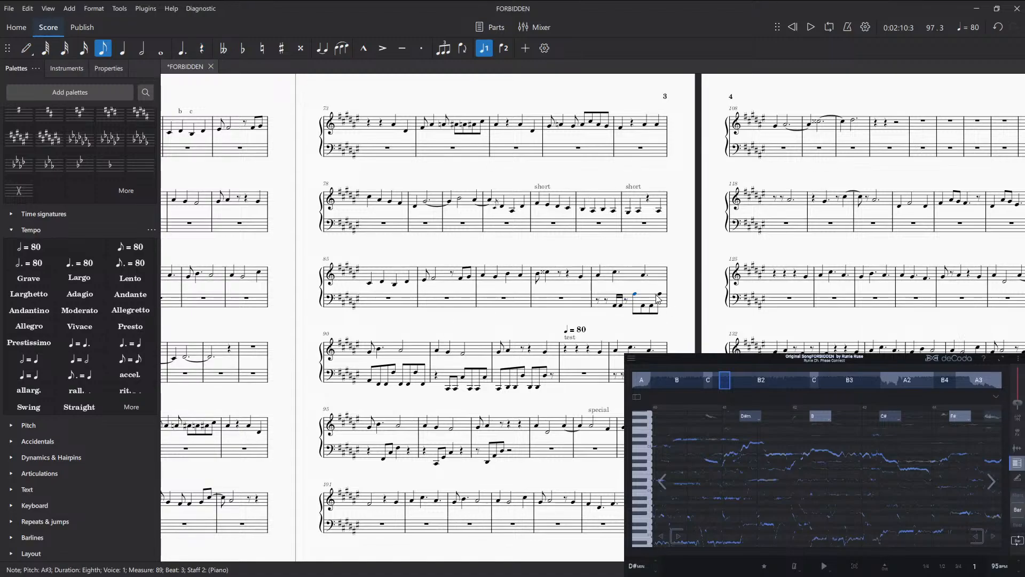
left_click(369, 381, "shift")
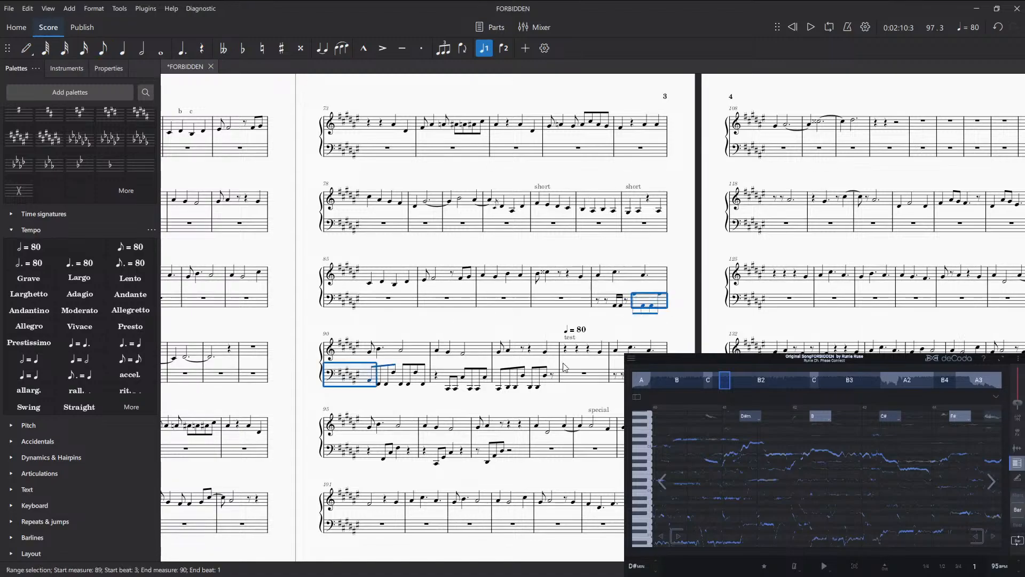
key("Delete")
left_click(639, 301)
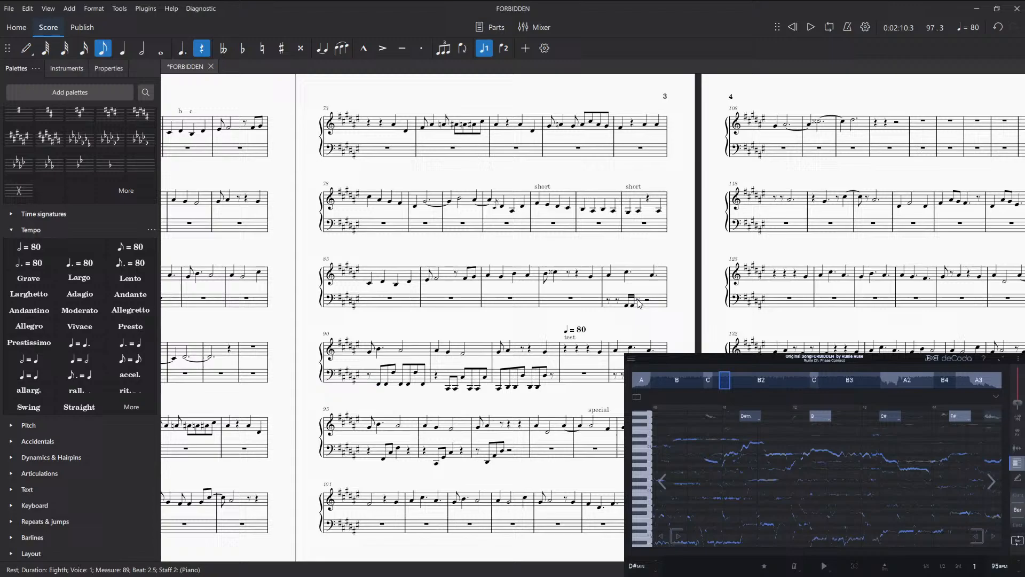
- Paste the copied eighth-note pattern at beat 2.5 of measure 89's lower staff and delete the A#2 at beat 3.5
key("ctrl+v")
left_click(661, 328)
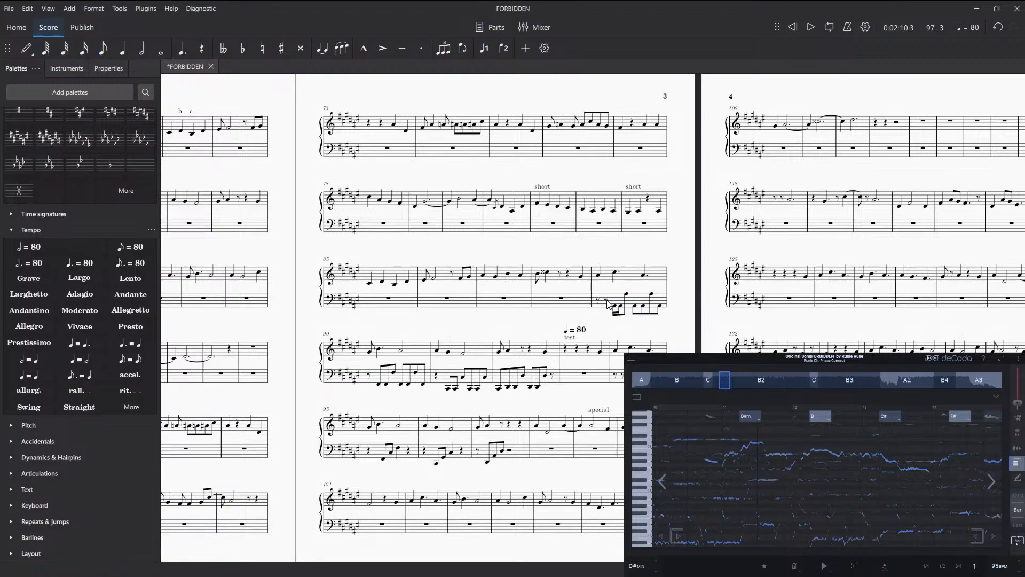
left_click(643, 307)
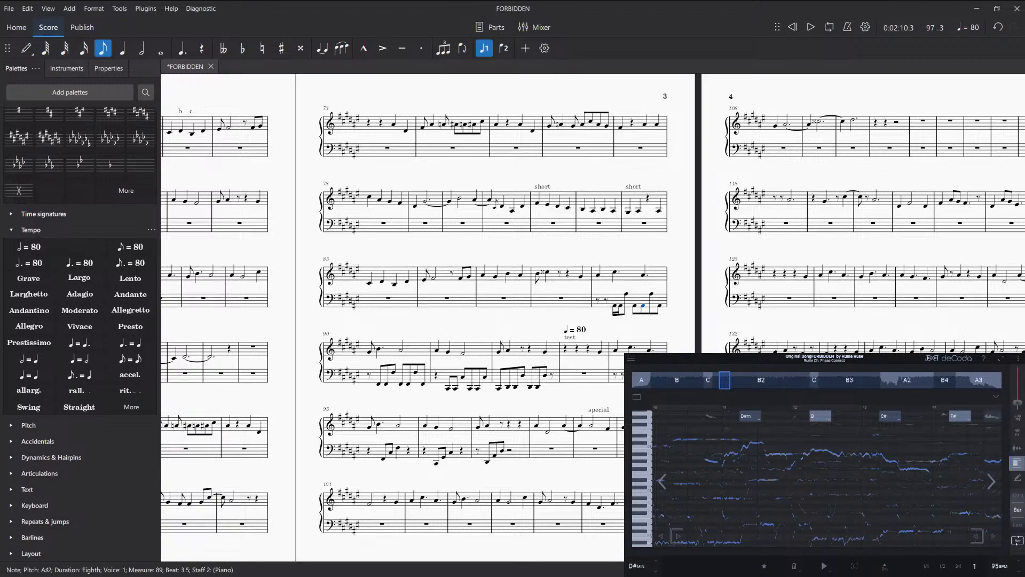
key("Delete")
- Enter an A#2 eighth note on beat 1 of measure 90's lower staff
key("Right")
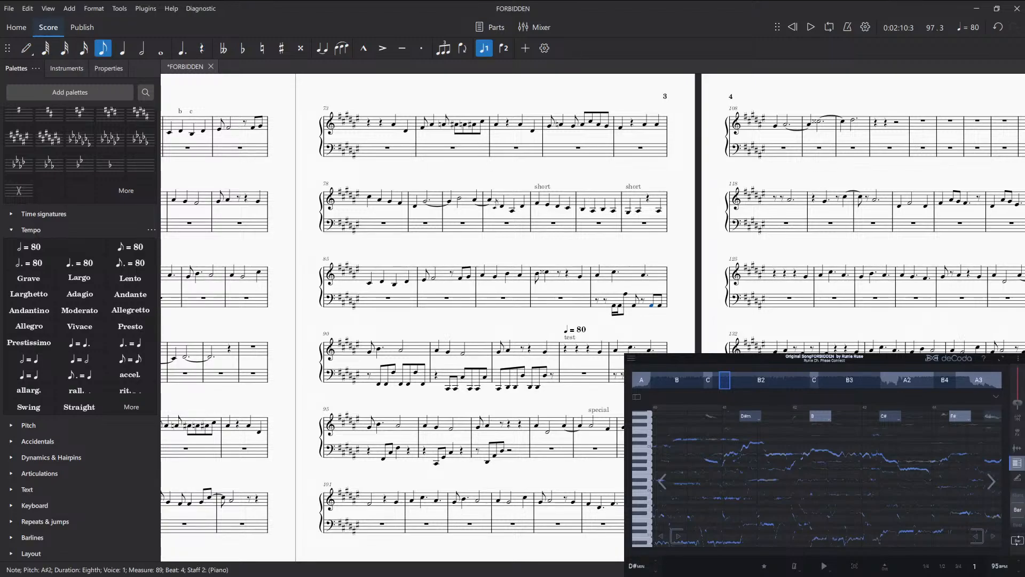
key("Right")
key("Right")
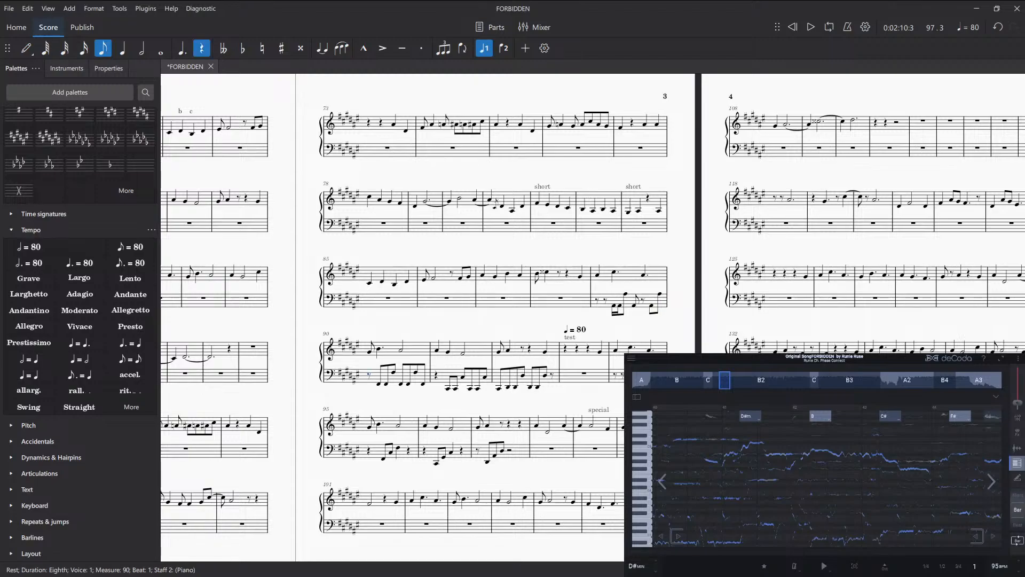
key("n")
key("Escape")
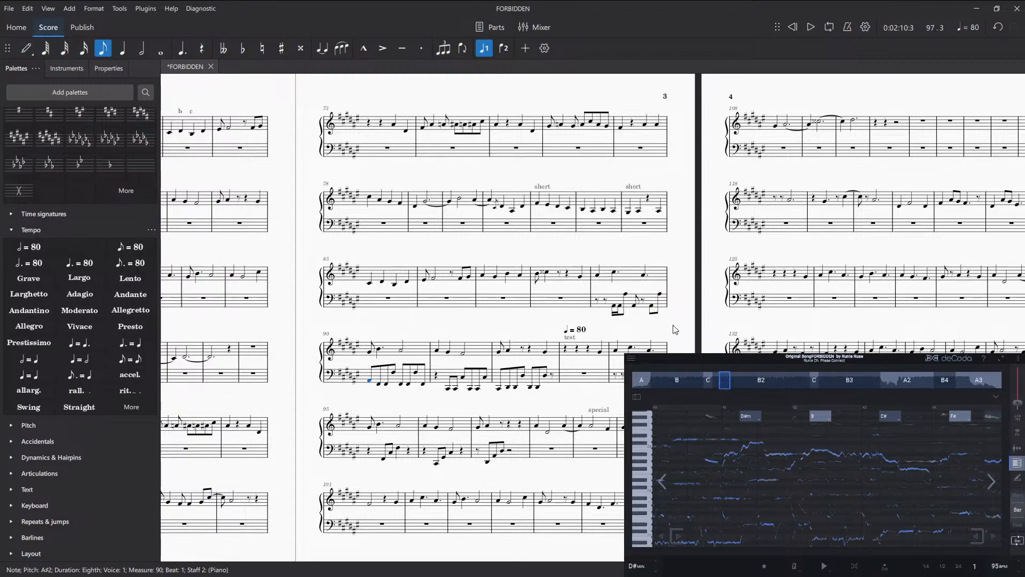
- Rework beat 1.5 of measure 90's lower staff into two F#2 sixteenth notes
left_click(378, 384)
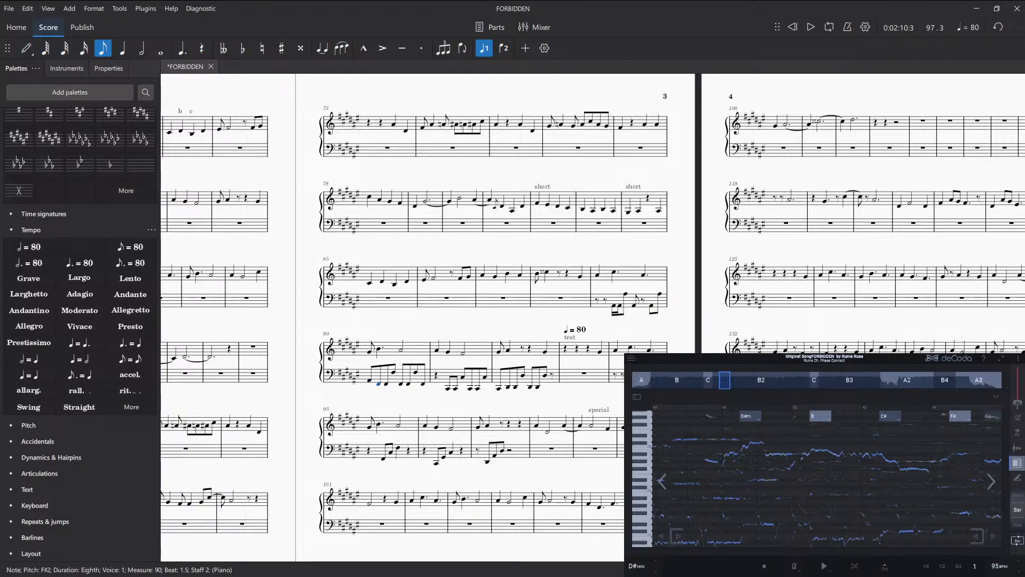
key("3")
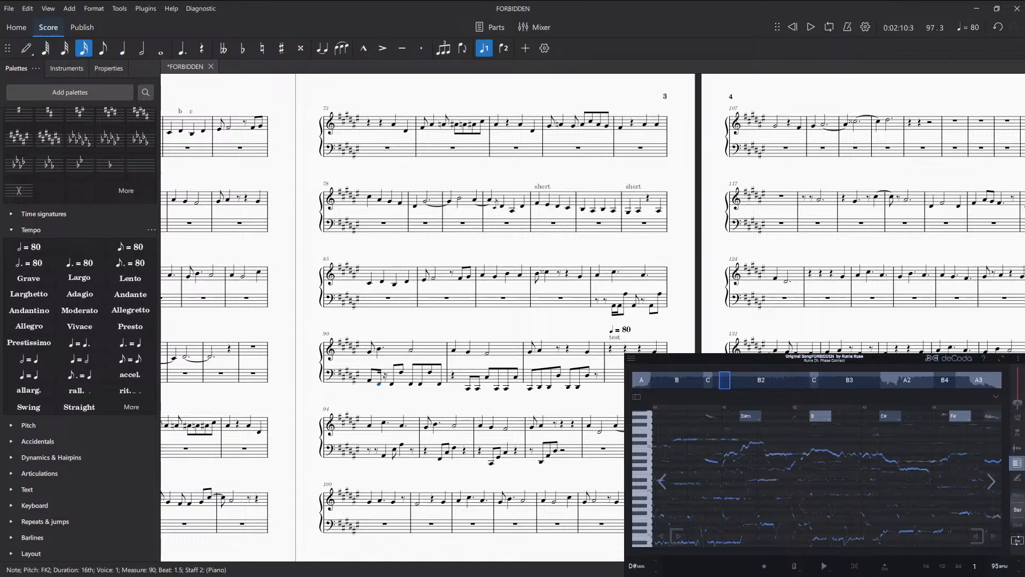
key("Right")
key("d")
key("Right")
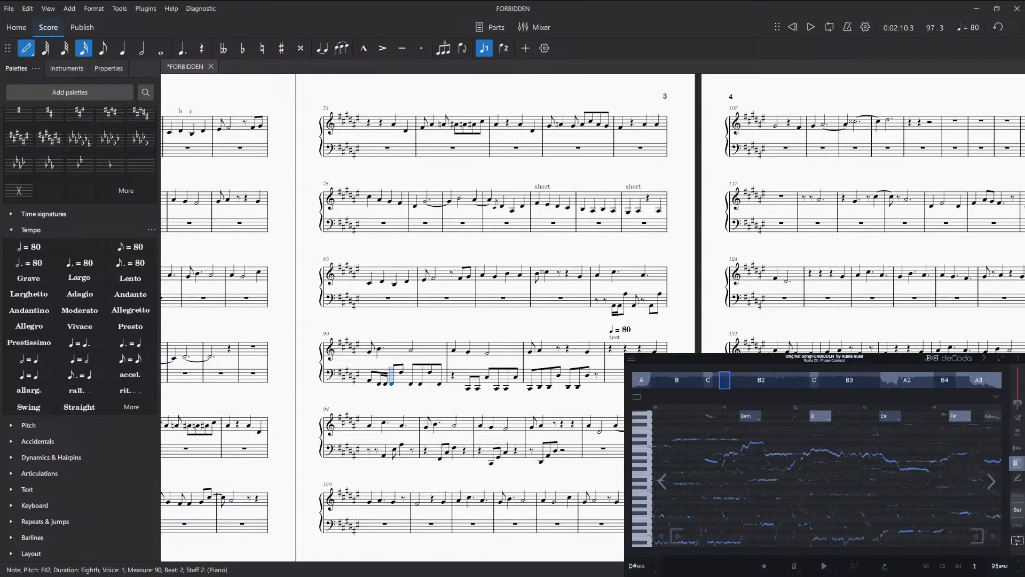
- Raise measure 90's lower-staff note on beat 2 to F#3 and lower the one on beat 2.5 by an octave
key("ctrl+Up")
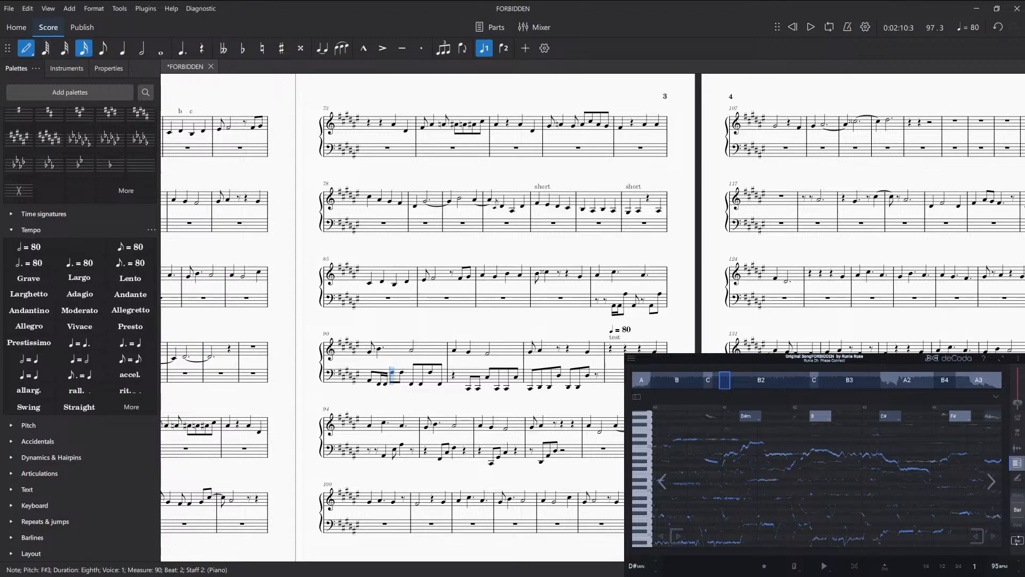
key("Right")
key("ctrl+Down")
key("Right")
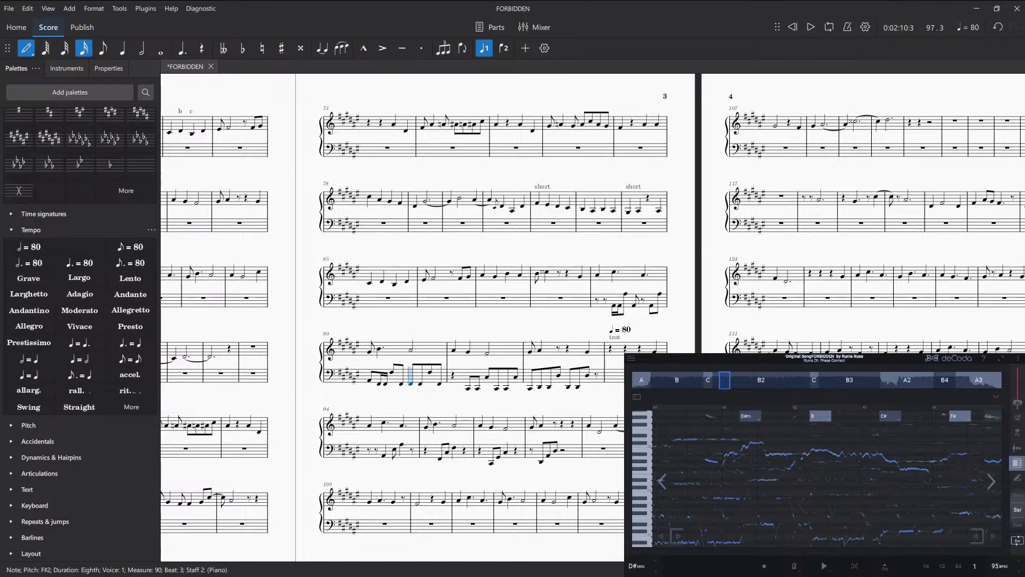
- Replace the F#2 on beat 3 of measure 90's lower staff with an eighth rest
key("0")
key("ctrl+z")
key("Escape")
key("0")
key("Right")
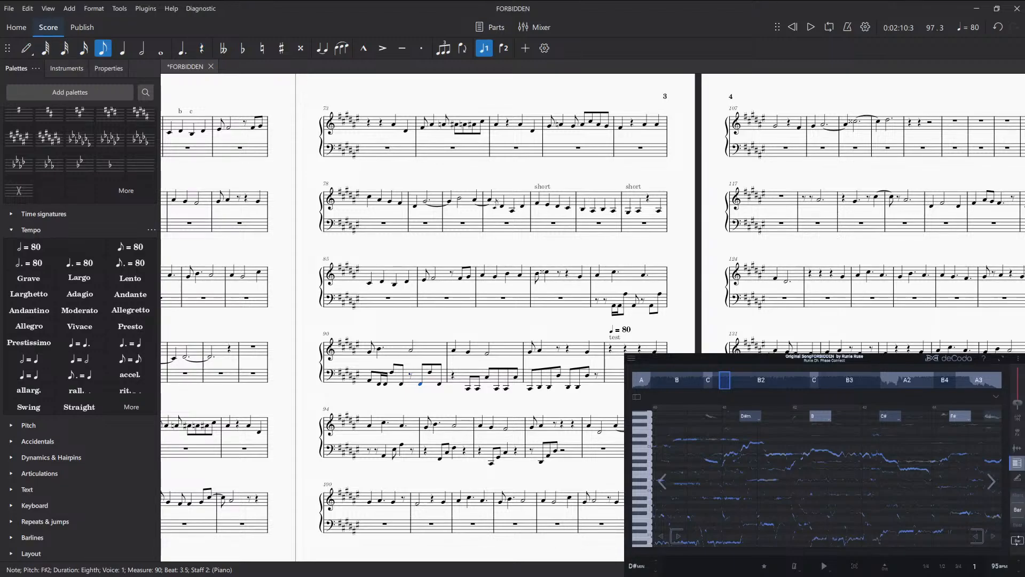
- Examine the lower-staff notes and rests between beat 3 of measure 90 and beat 1 of measure 91
key("Right")
key("Right")
key("Right")
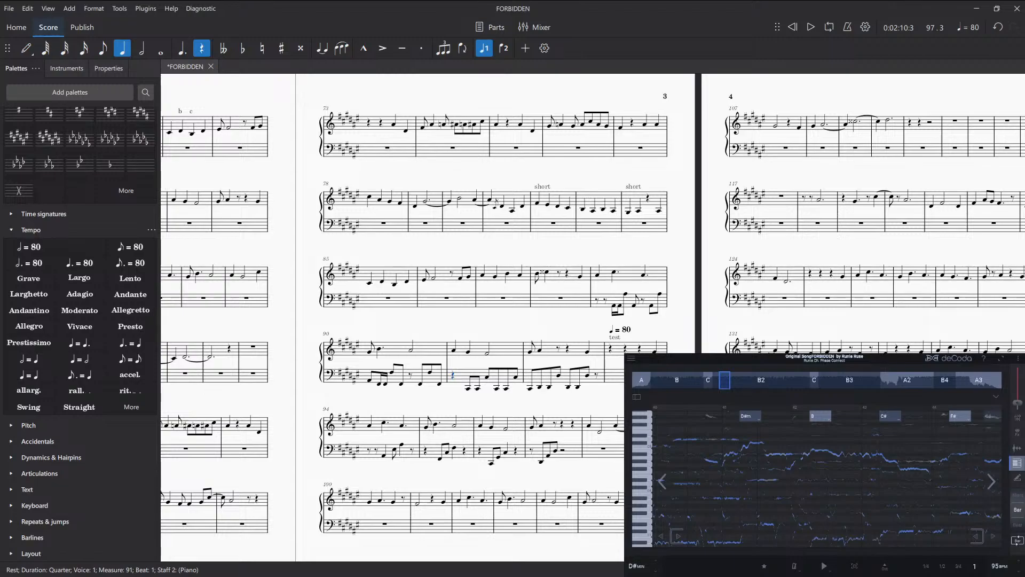
key("Left")
key("Left")
key("Left")
key("Left")
key("Left")
key("Left")
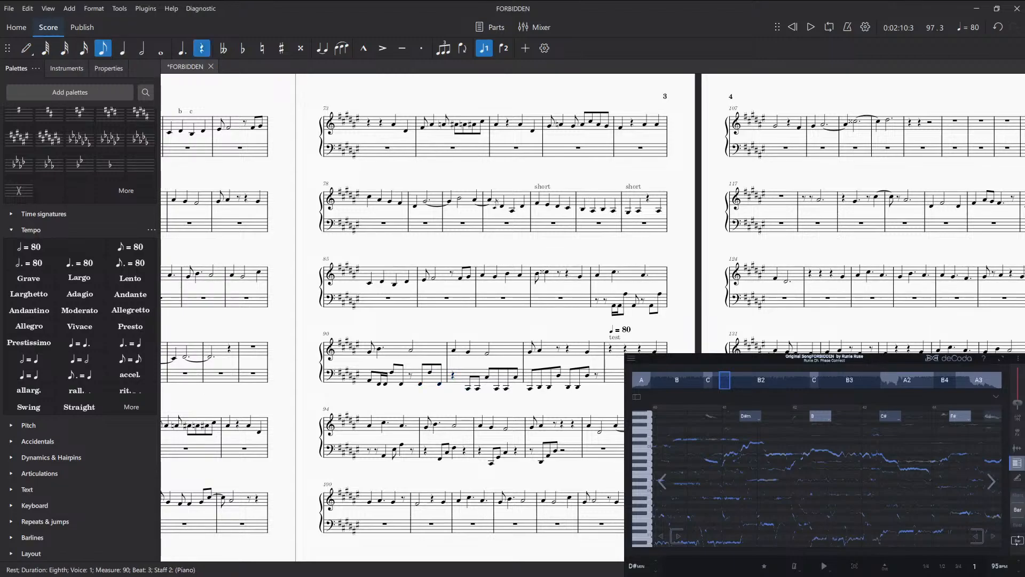
key("Right")
key("Right")
key("Right")
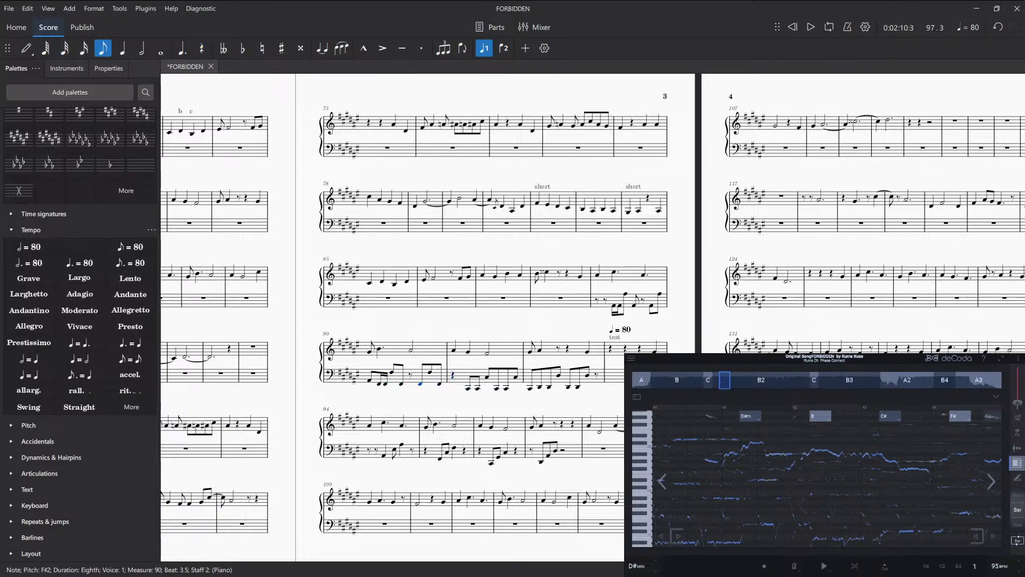
- Rework beat 2 of measure 91's lower staff into two C#2 sixteenth notes
left_click(470, 389)
key("3")
key("Right")
key("Right")
key("Left")
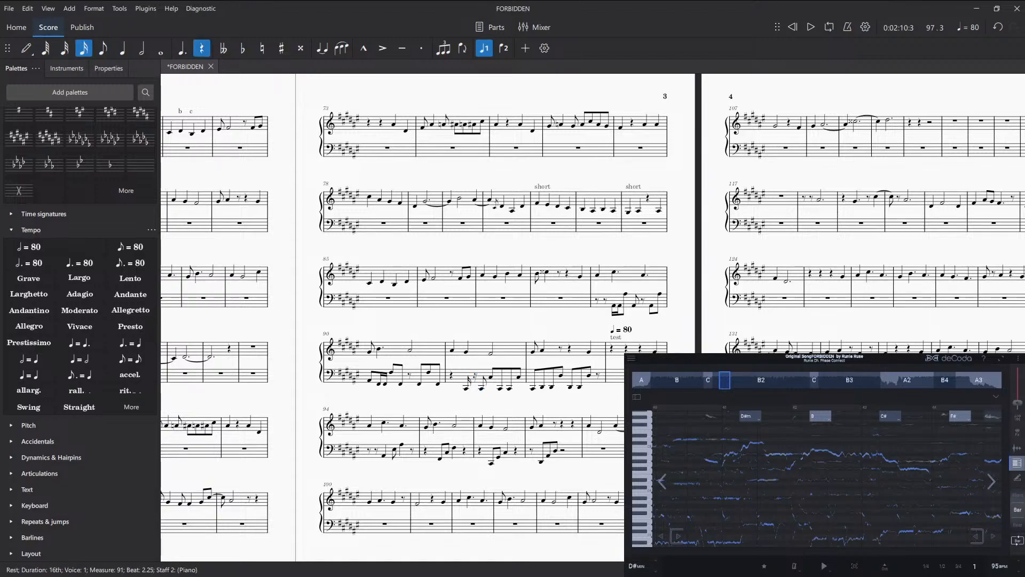
key("Right")
key("Left")
key("Left")
key("Right")
key("n")
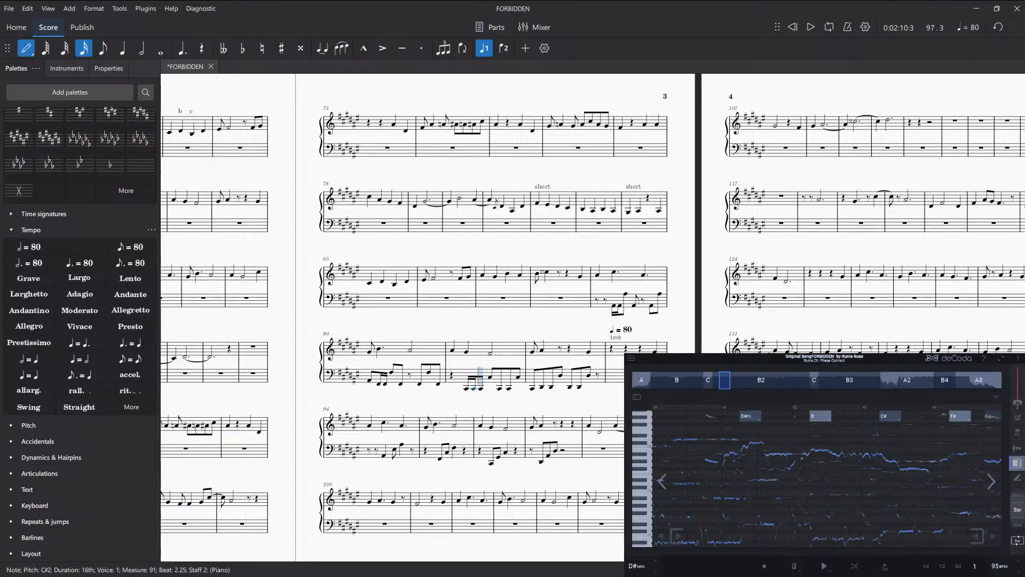
key("c")
- Change measure 91's lower staff to C#3 on beat 2.5 and C#2 on beat 3, with an eighth rest on beat 3.5
key("Delete")
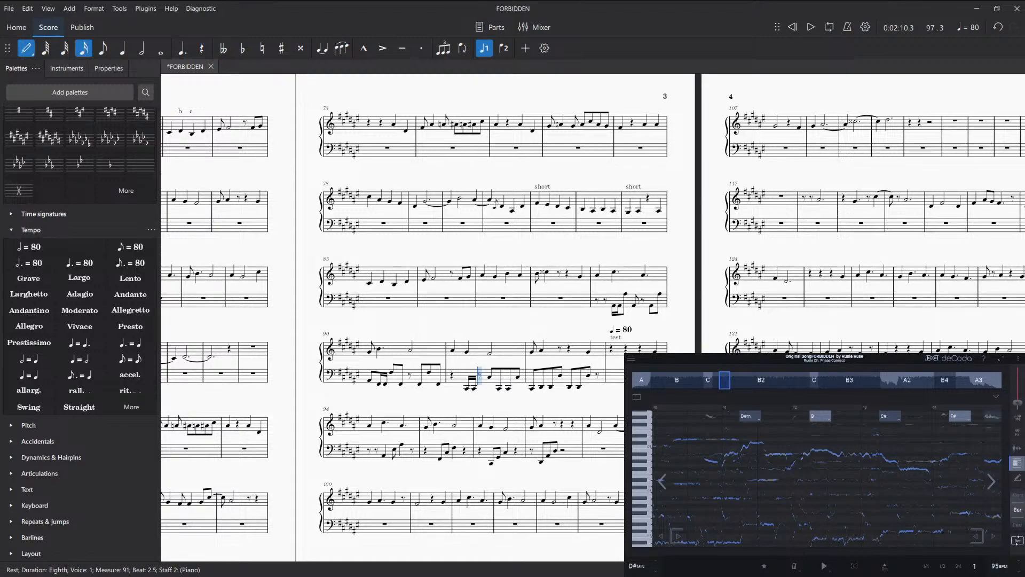
key("ctrl+z")
key("Escape")
key("ctrl+Up")
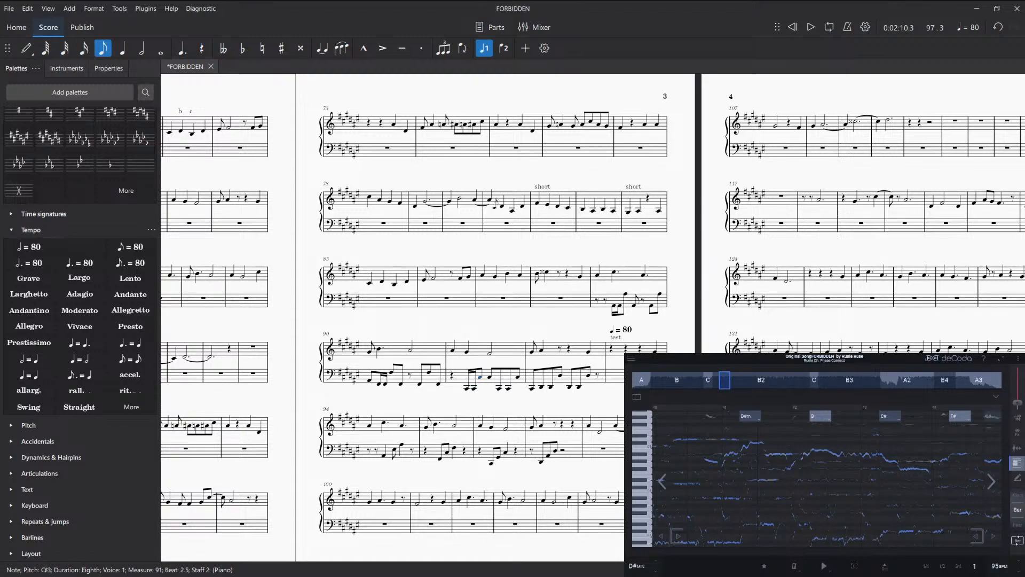
key("Right")
key("ctrl+Down")
key("Right")
key("Delete")
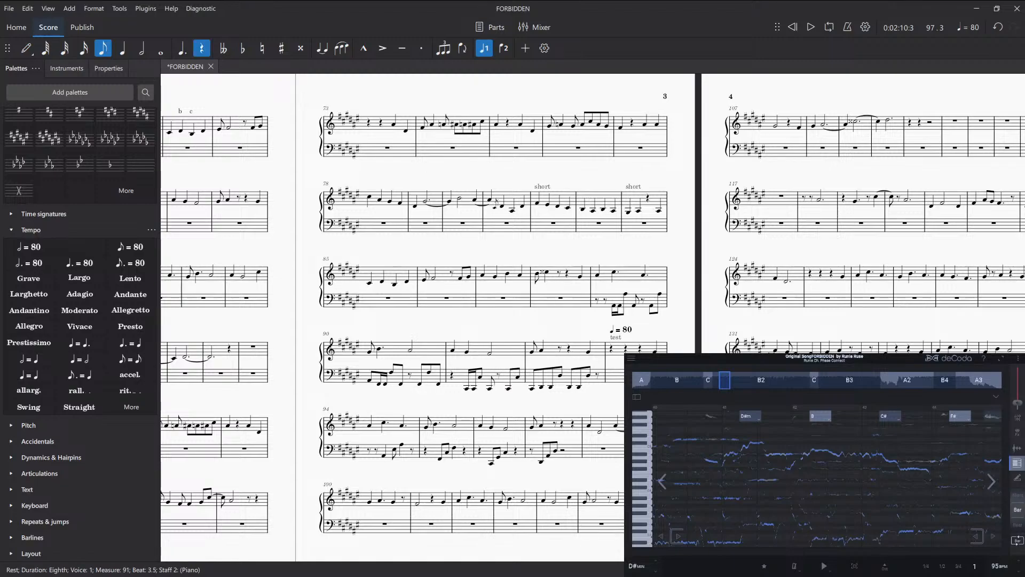
- Rework beat 1.5 of measure 92's lower staff into two D#2 sixteenth notes
key("Right")
key("Right")
key("Right")
key("Right")
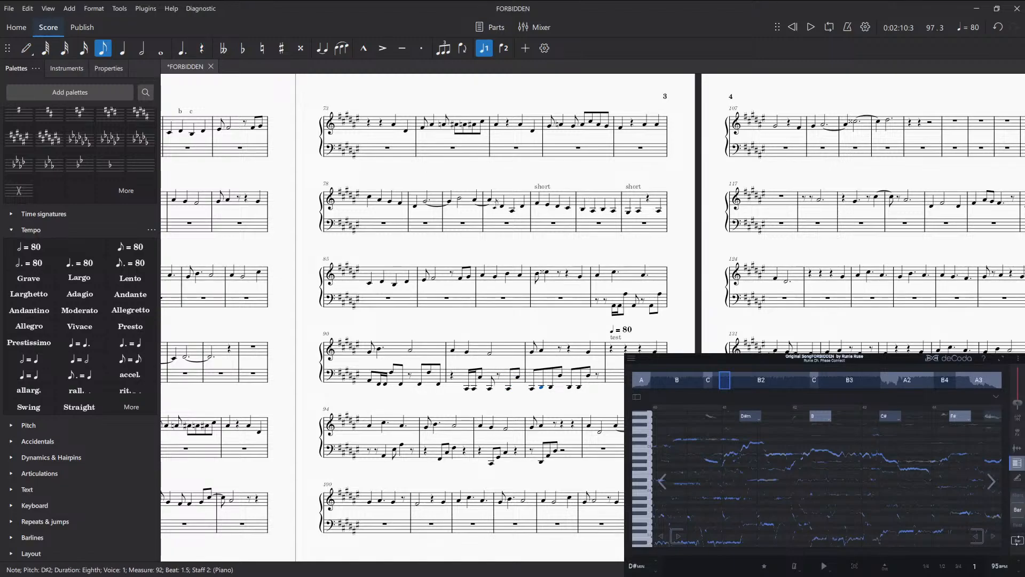
key("3")
key("n")
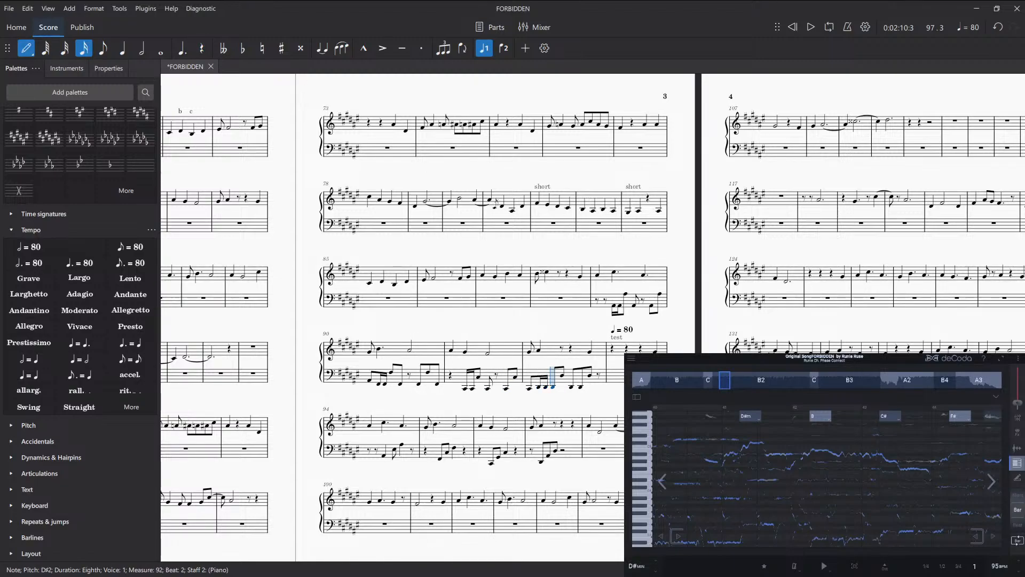
- Change measure 92's lower staff to D#3 on beat 2 and D#2 on beat 2.5, with an eighth rest on beat 3
key("Escape")
key("Right")
key("ctrl+Up")
key("Right")
key("ctrl+Down")
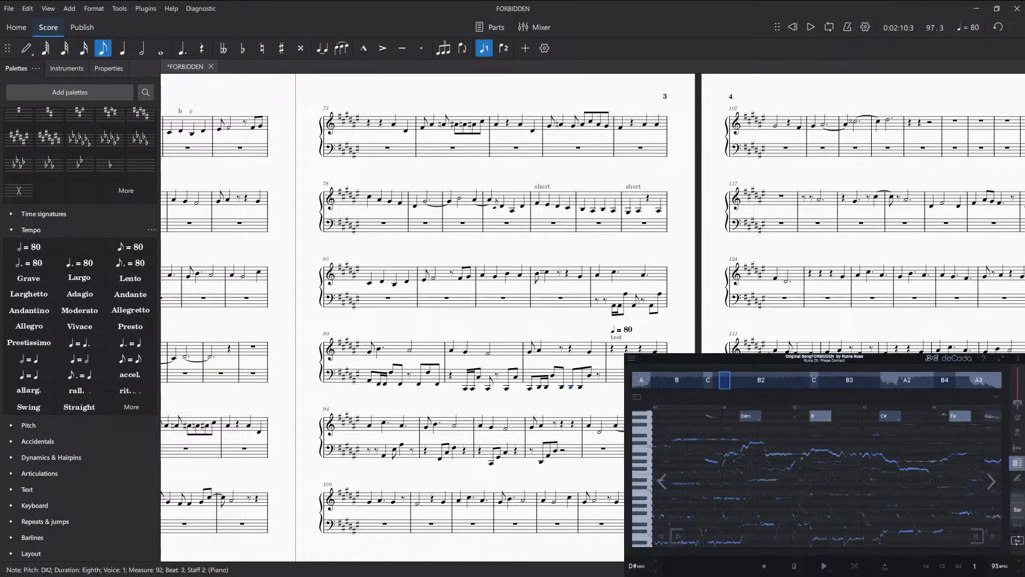
key("Escape")
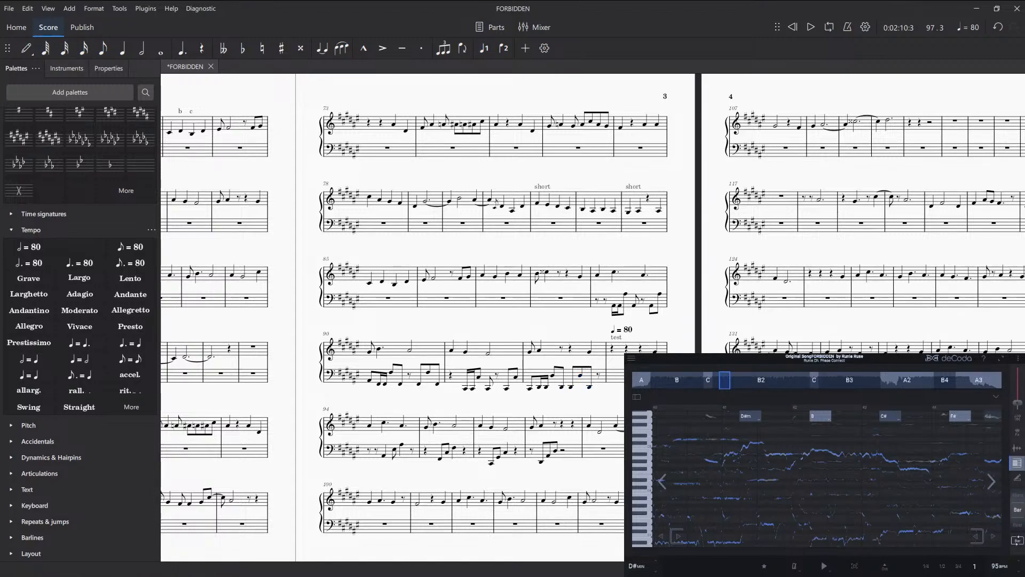
left_click(571, 376)
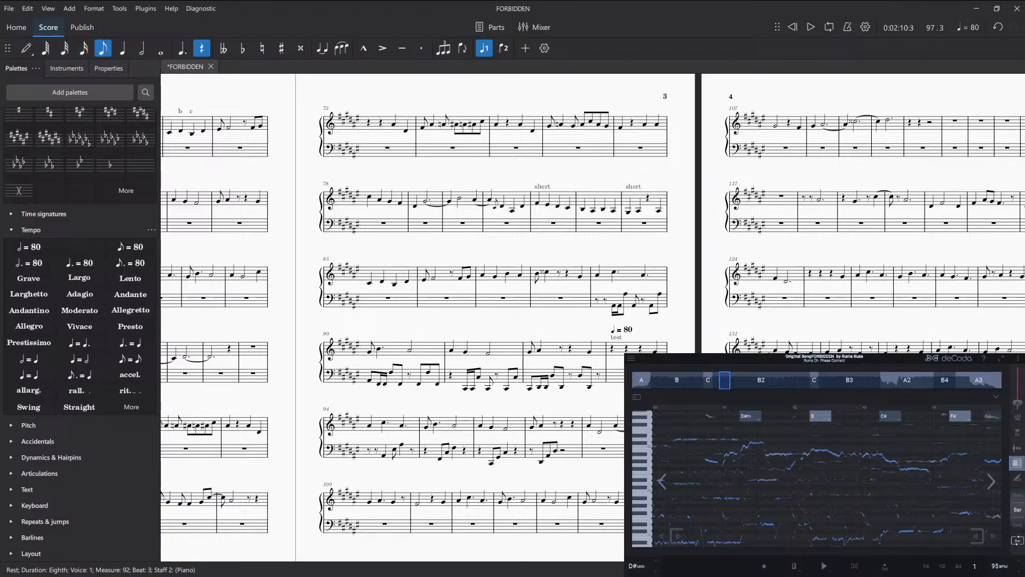
- Enter a D#2 eighth note on beat 4.5 of measure 92's lower staff
key("Right")
key("Right")
key("Right")
key("d")
key("ctrl+Down")
key("Escape")
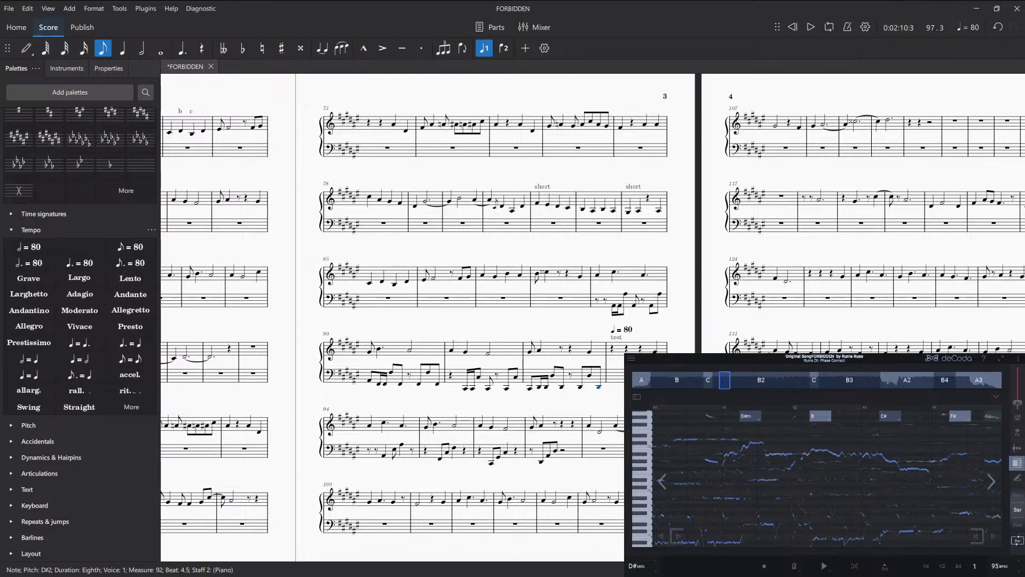
key("Escape")
- Play back the score from measure 88 to check the reworked left-hand part
left_click(563, 278)
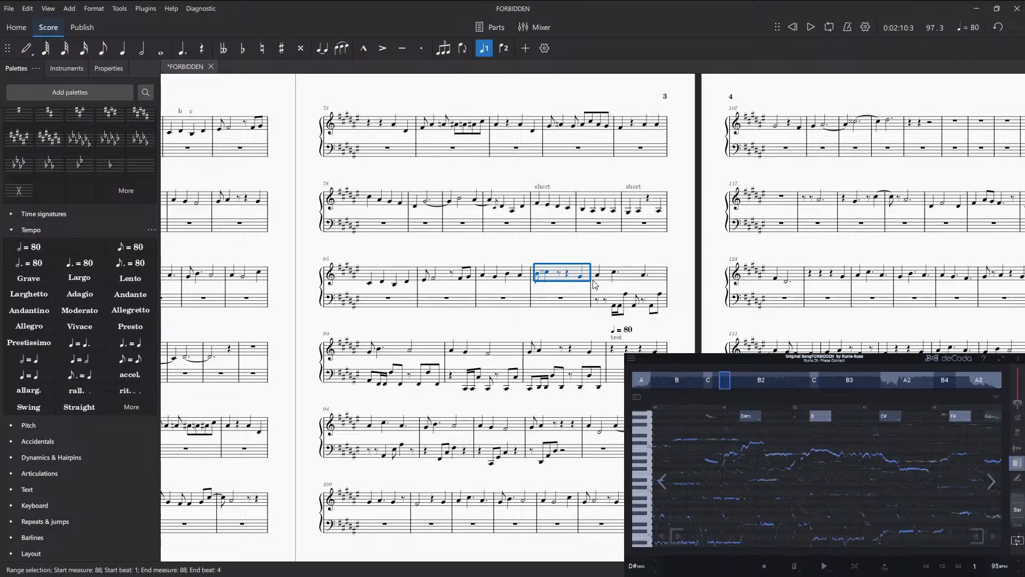
key("space")
key("space")
left_click(583, 306)
key("space")
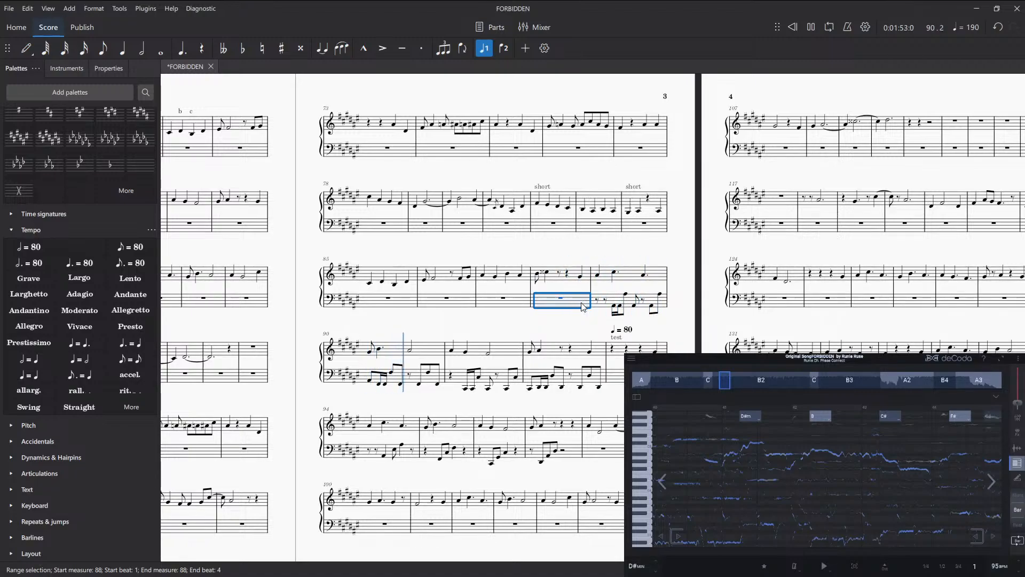
key("space")
- Play the marked passage in deCoda and audition measure 89's lower-staff A#2 on beat 2 and upper-staff A#4 on beat 1
left_click(822, 566)
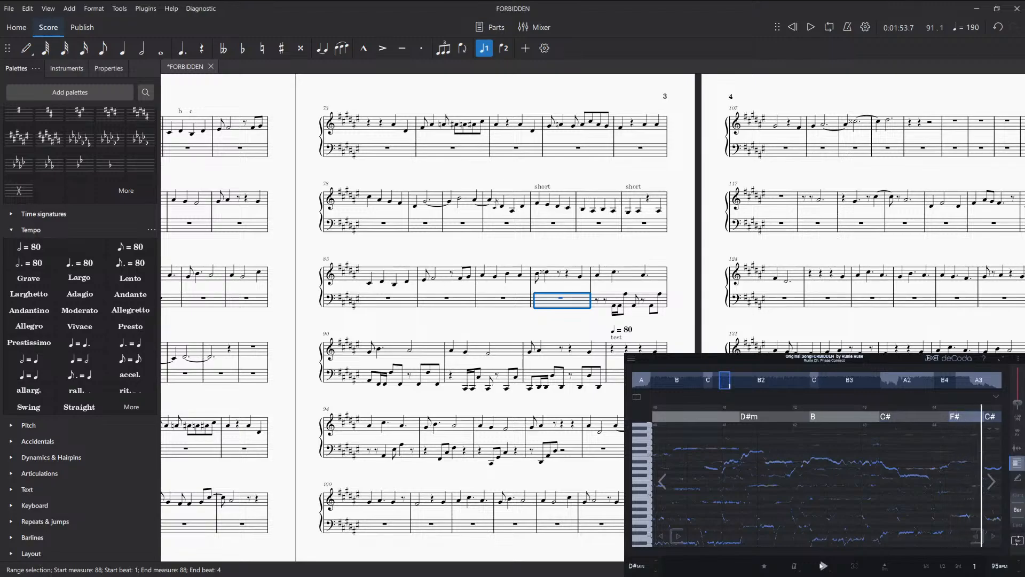
left_click(822, 565)
left_click(655, 326)
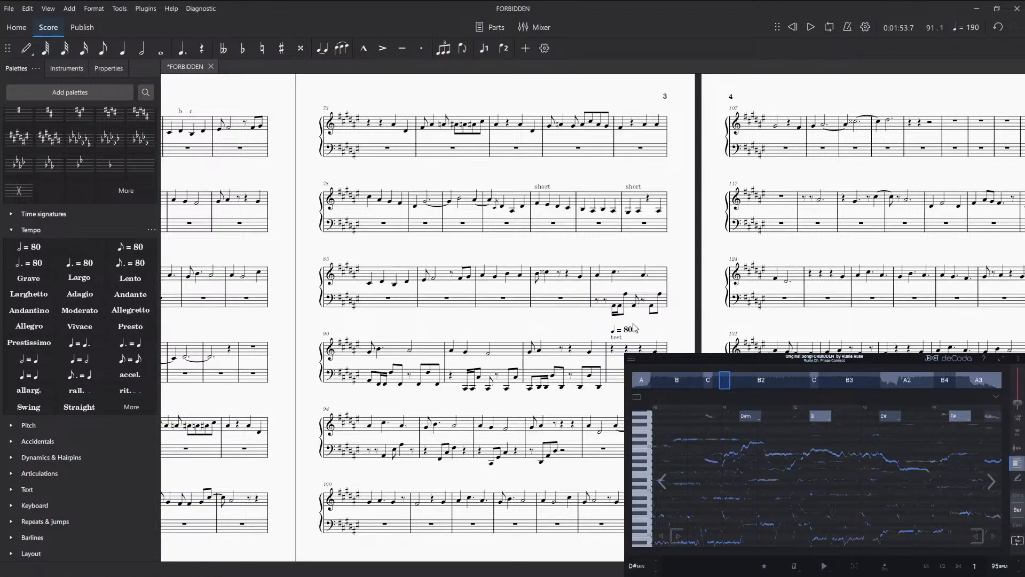
left_click(615, 308)
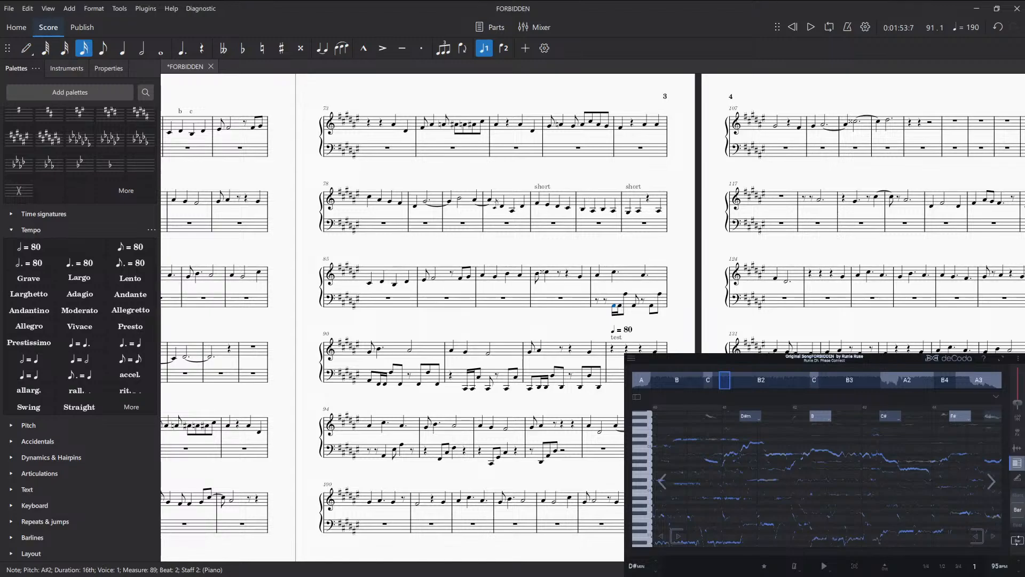
left_click(598, 87)
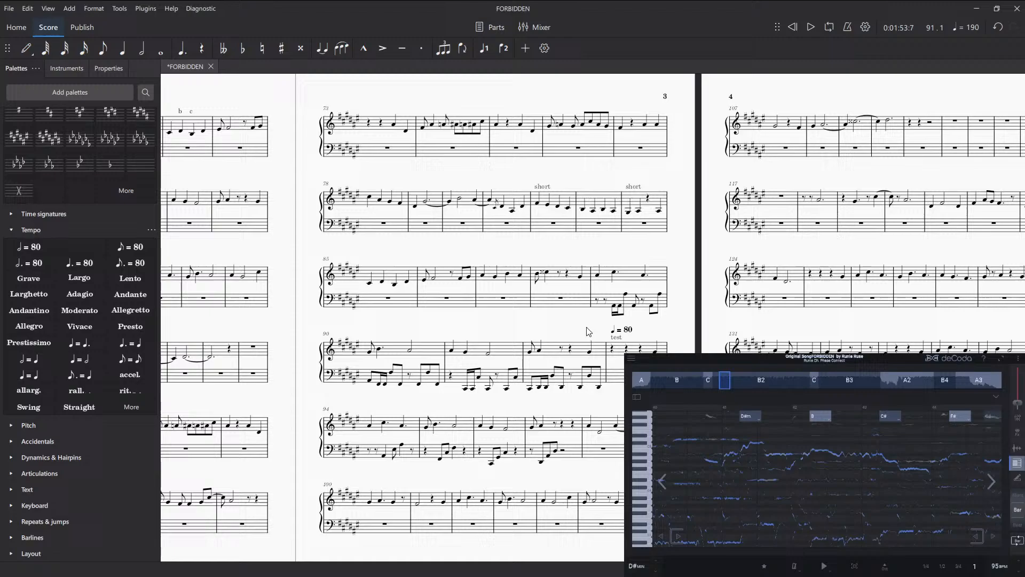
left_click(597, 274)
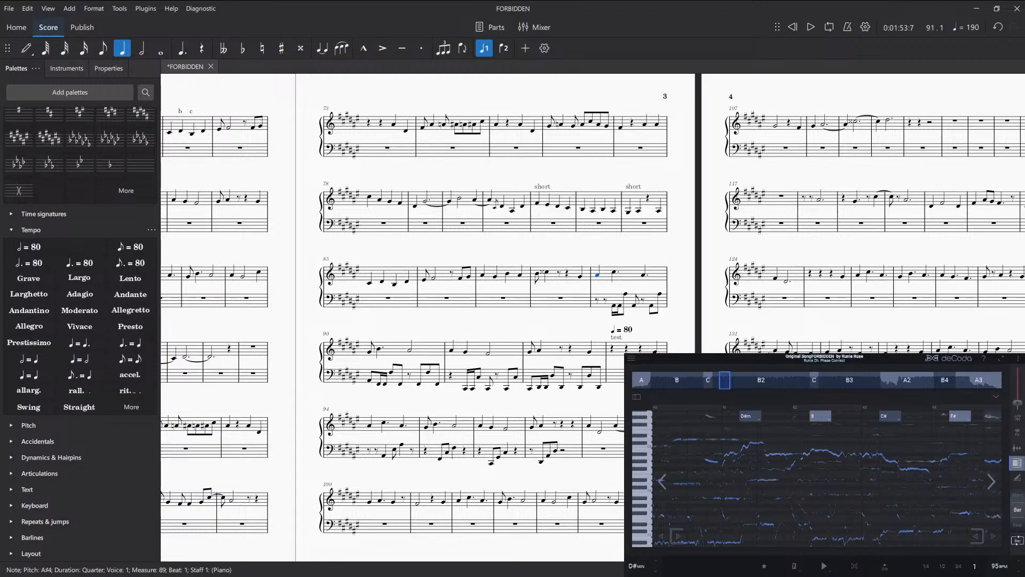
key("Escape")
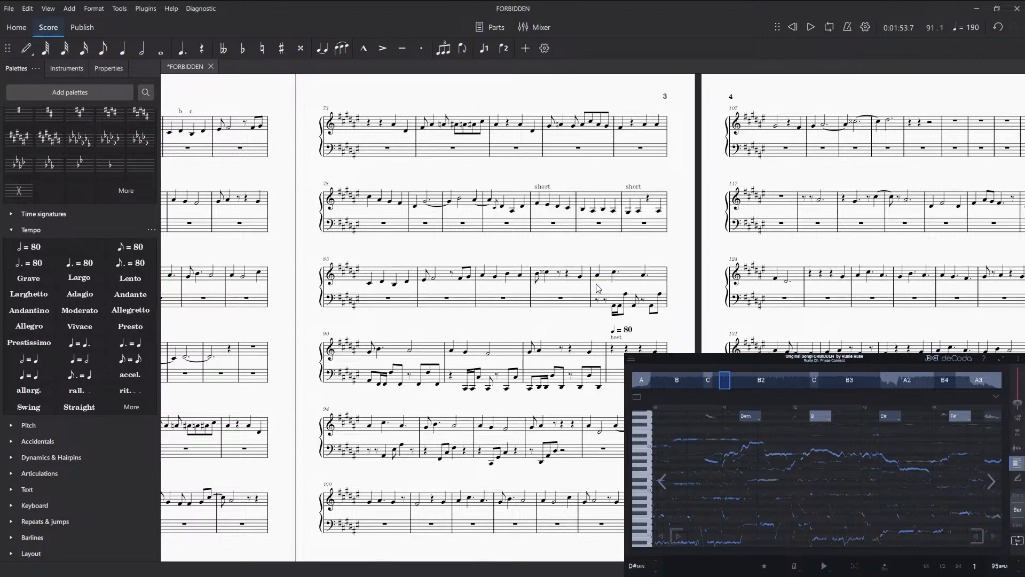
- Set the A#2 on beat 2 of measure 89's lower staff to a quarter note, keeping beat 3 as an eighth
left_click(616, 309)
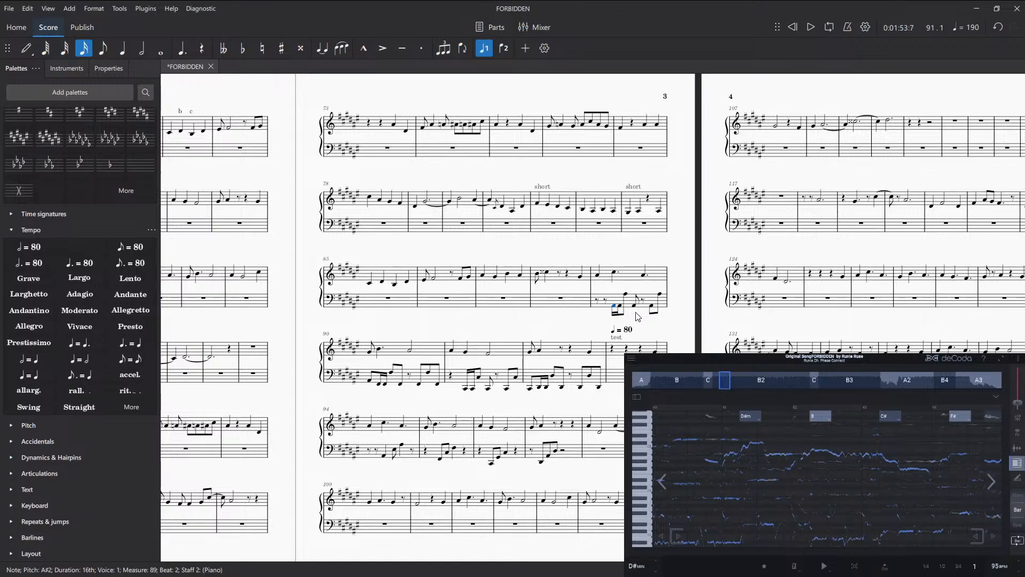
key("5")
key("4")
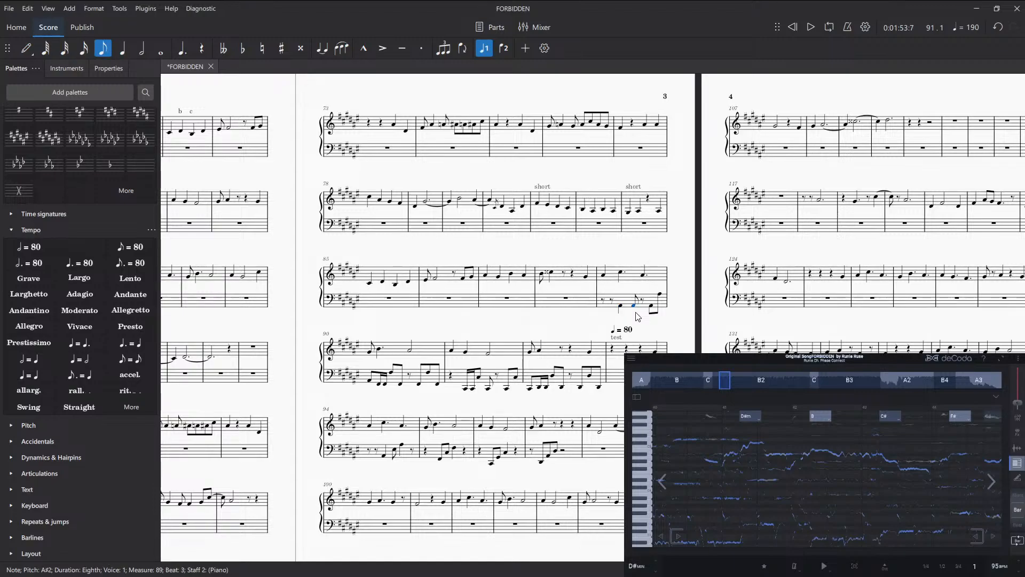
- Set the A#2 notes on beats 3 and 4 of measure 89's lower staff to quarter notes and raise beat 3 an octave
key("5")
key("Right")
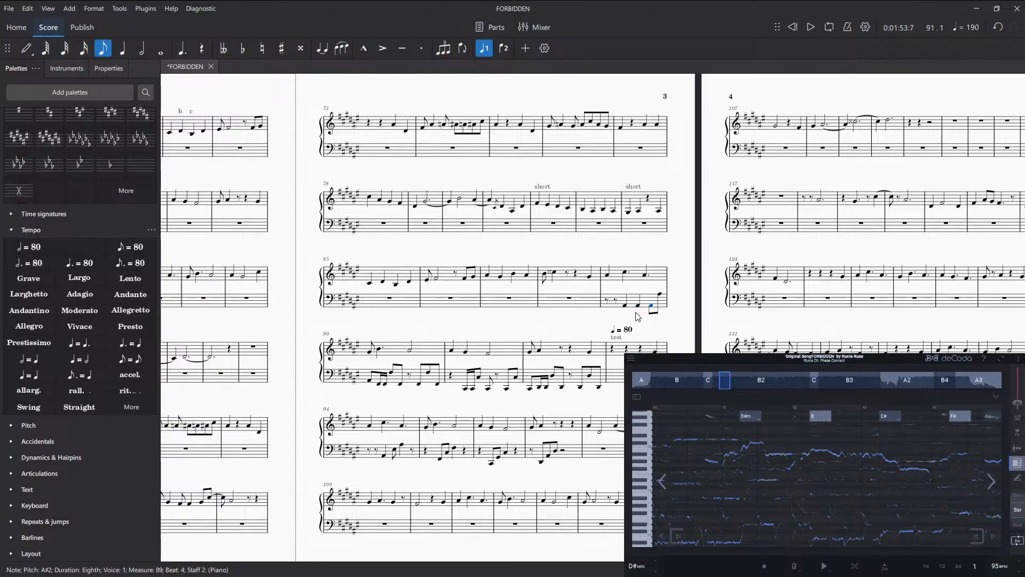
key("5")
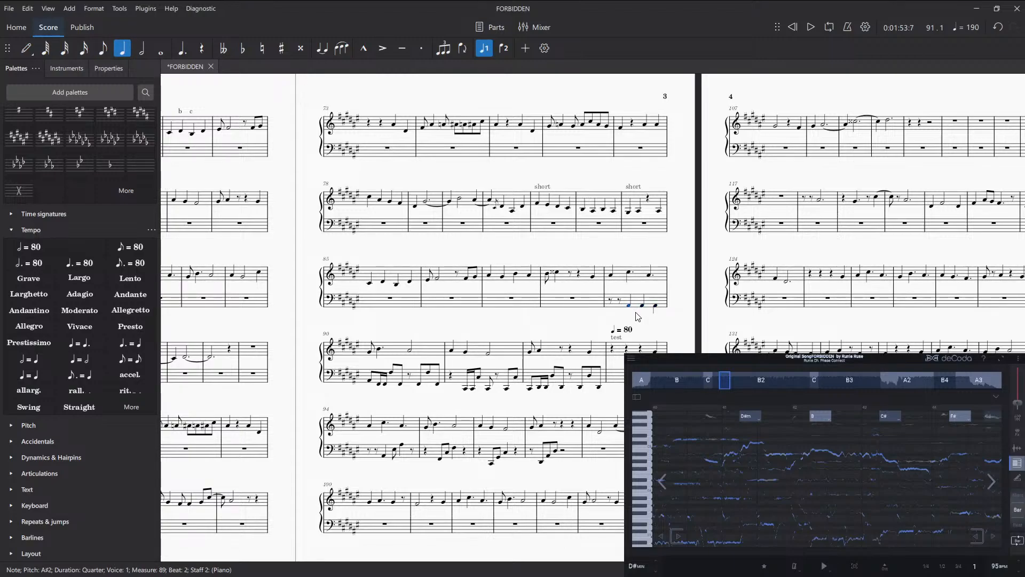
key("Left")
key("ctrl+Up")
- Set measure 90's lower-staff F#2 notes on beats 1.5, 2.5 and 3.5 to quarter notes, raising the one on beat 2.5 an octave
left_click(380, 385)
key("5")
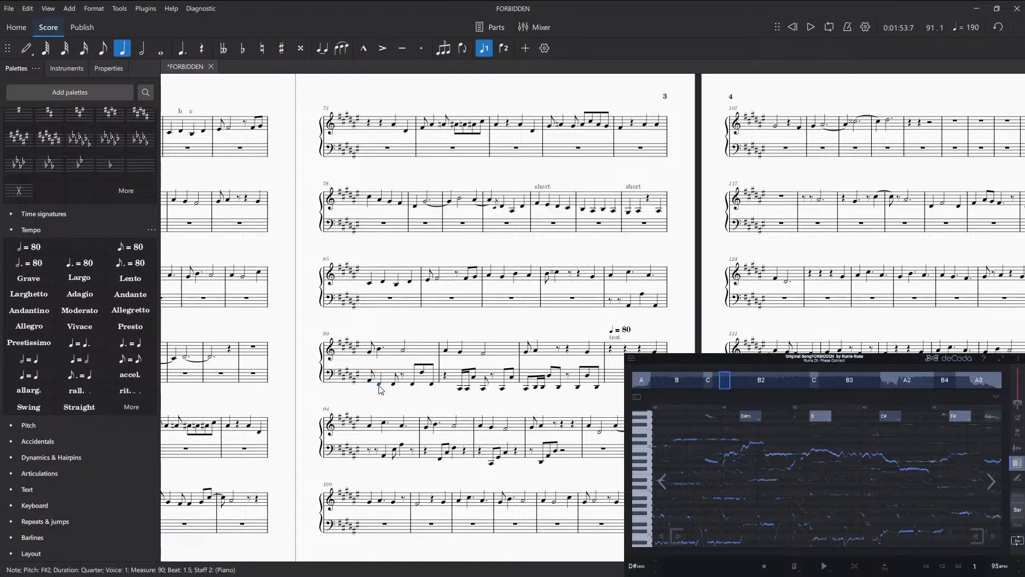
key("Right")
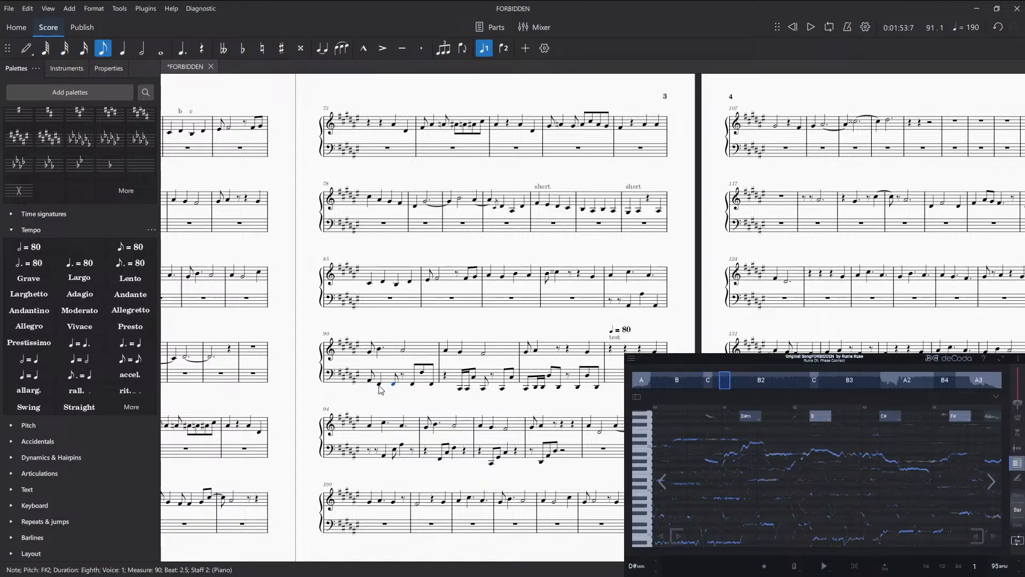
key("5")
key("Right")
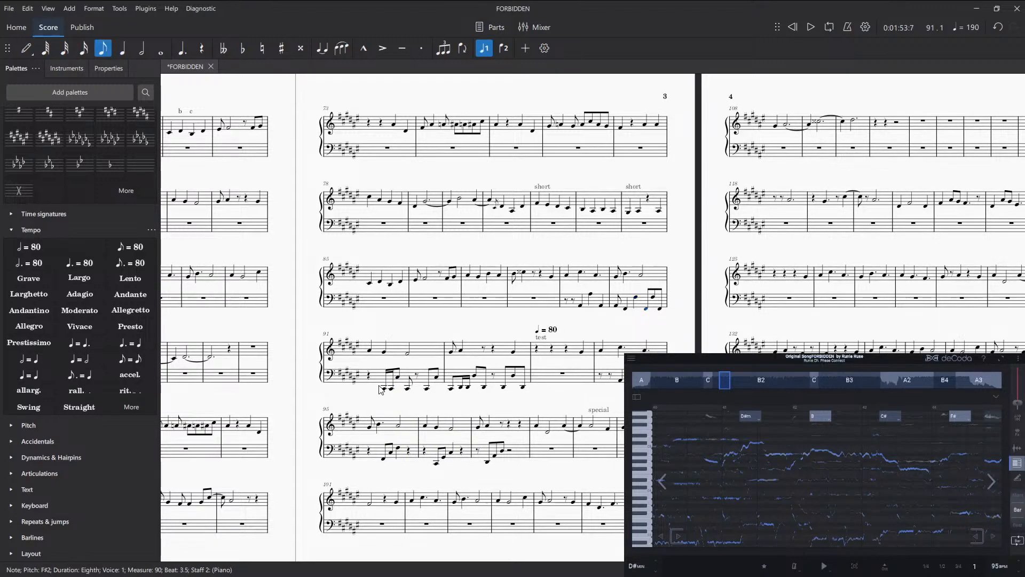
key("5")
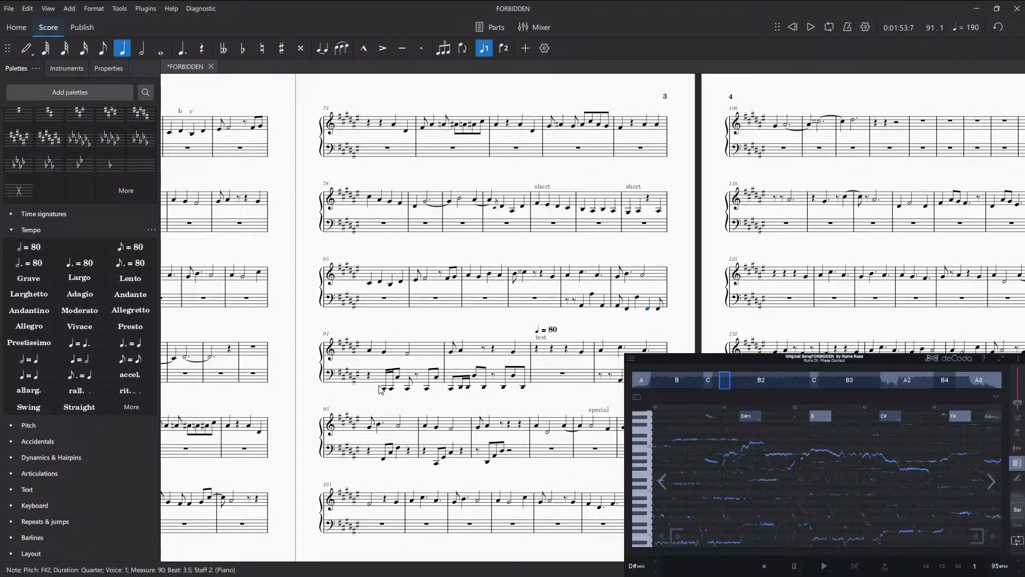
- Set the C#2 notes on beats 2, 3 and 4 of measure 91's lower staff to quarter notes and raise beat 3 an octave
key("Right")
key("Right")
key("Right")
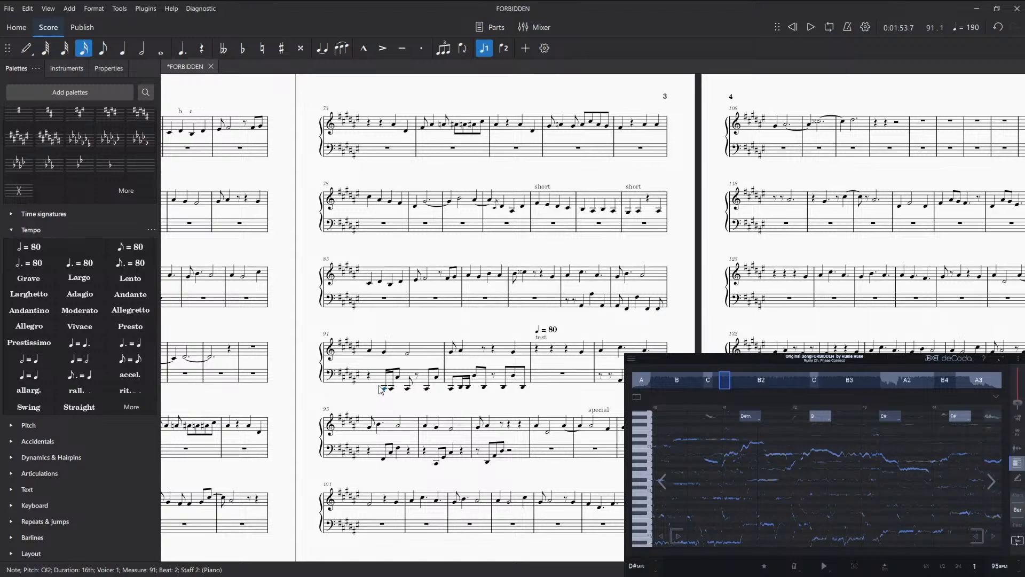
key("5")
key("Right")
key("5")
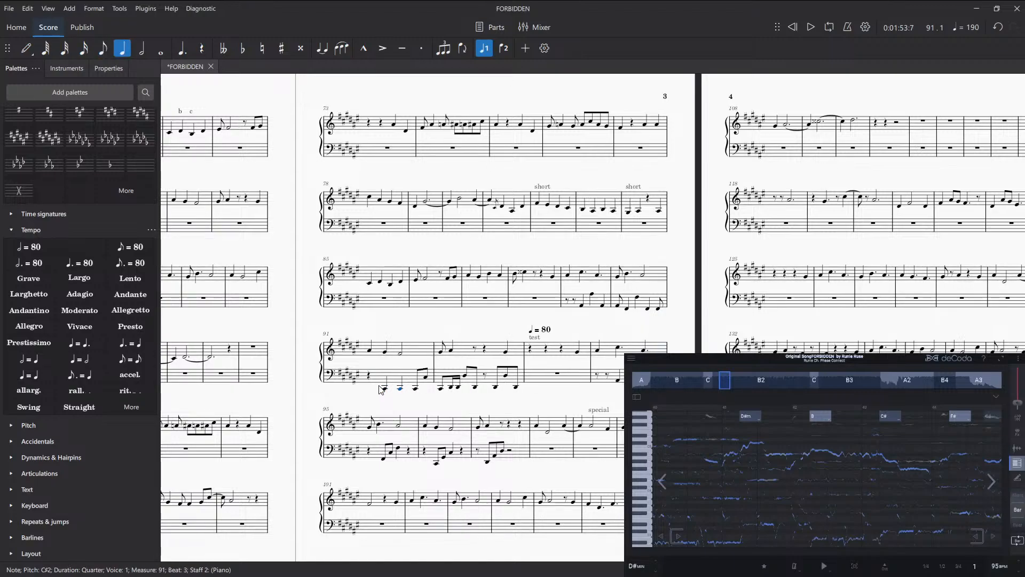
key("Right")
key("Left")
key("ctrl+Up")
key("Right")
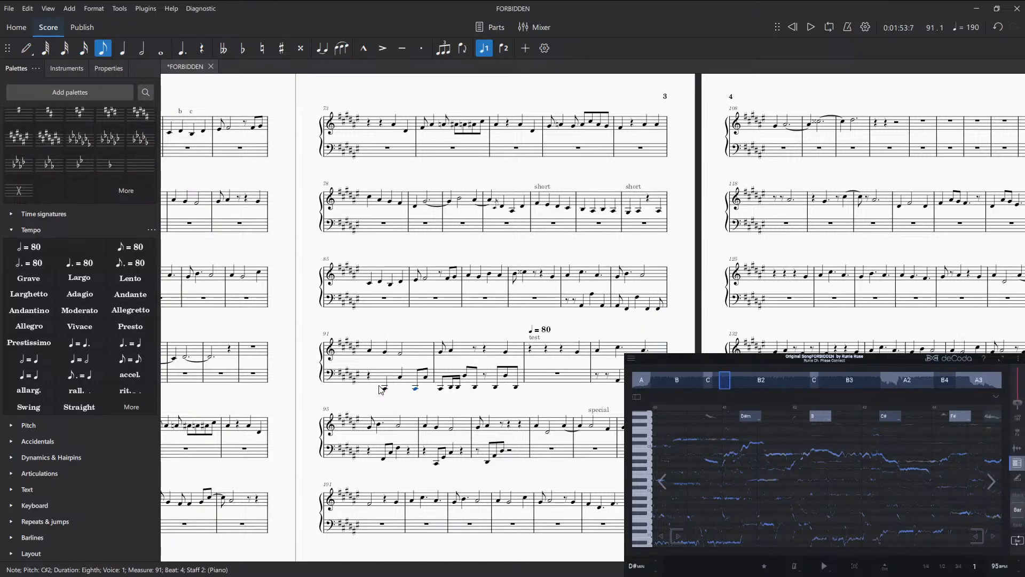
key("5")
key("Right")
- Set measure 92's lower-staff D#2 notes on beats 1.5, 2.5 and 3.5 to quarter notes, raising the one on beat 2.5 an octave
key("Right")
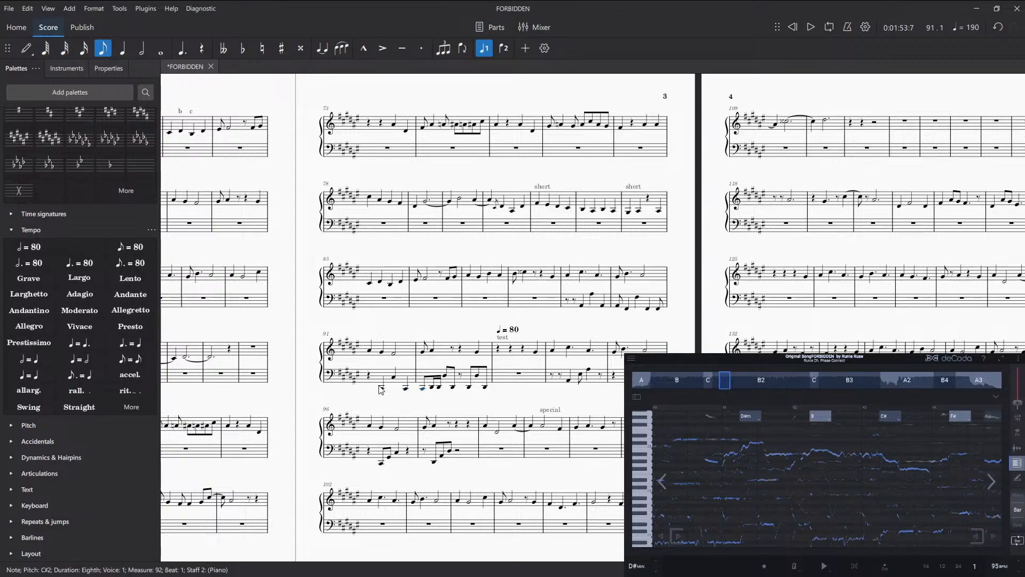
key("4")
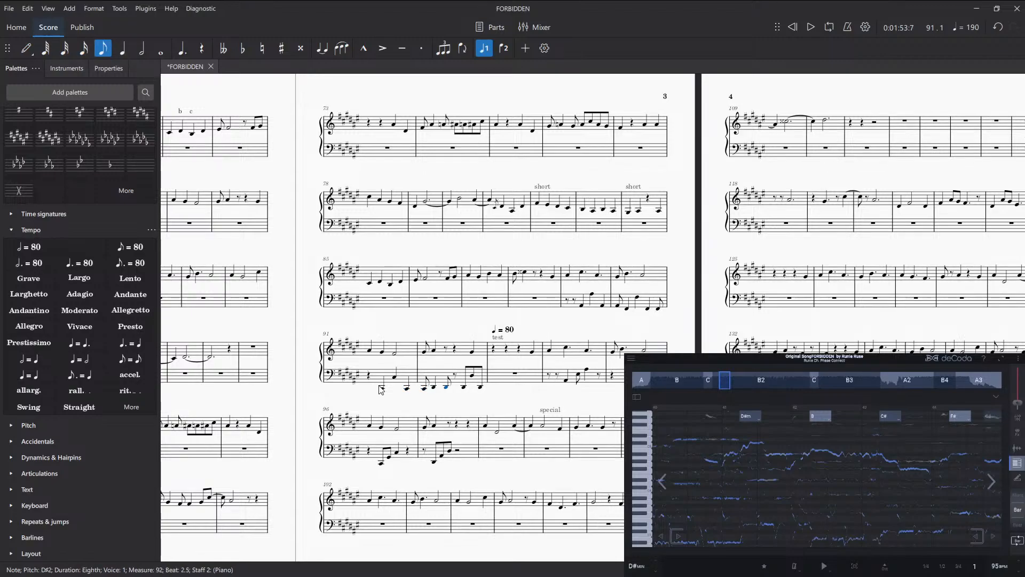
key("5")
key("Right")
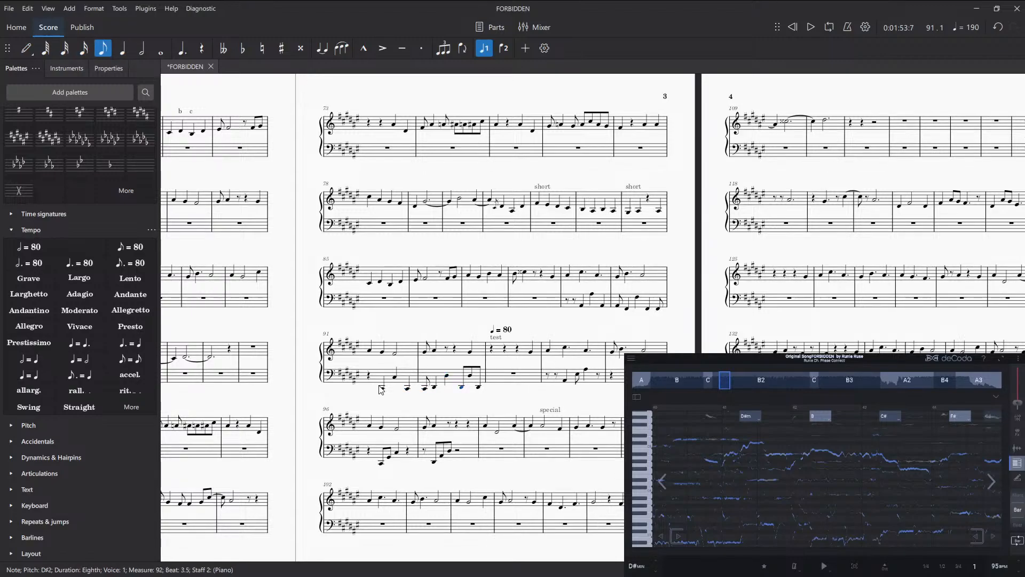
key("5")
key("Right")
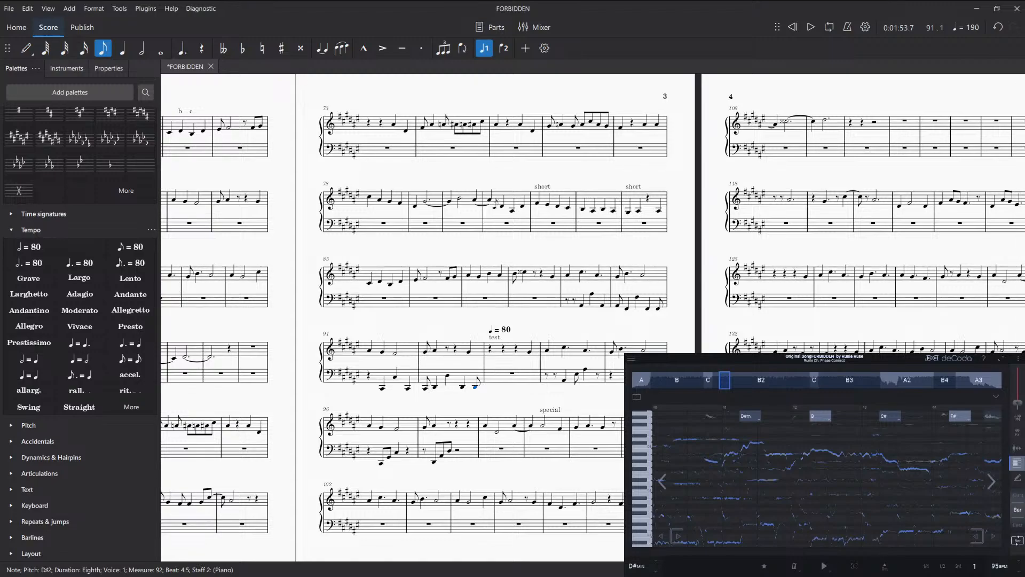
key("Escape")
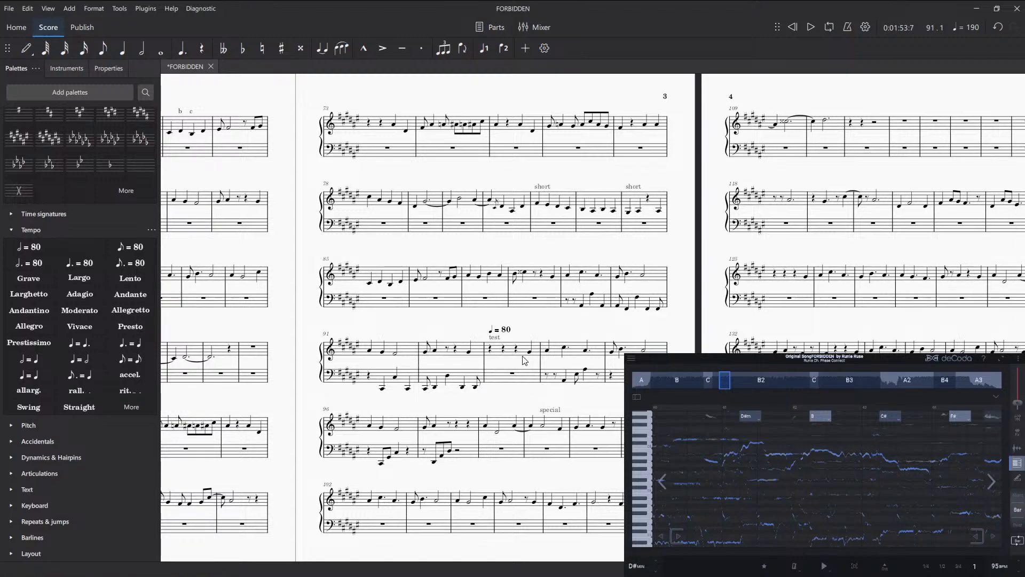
- Play back the score from measure 88 to check the quarter-note left-hand pattern
left_click(542, 276)
key("space")
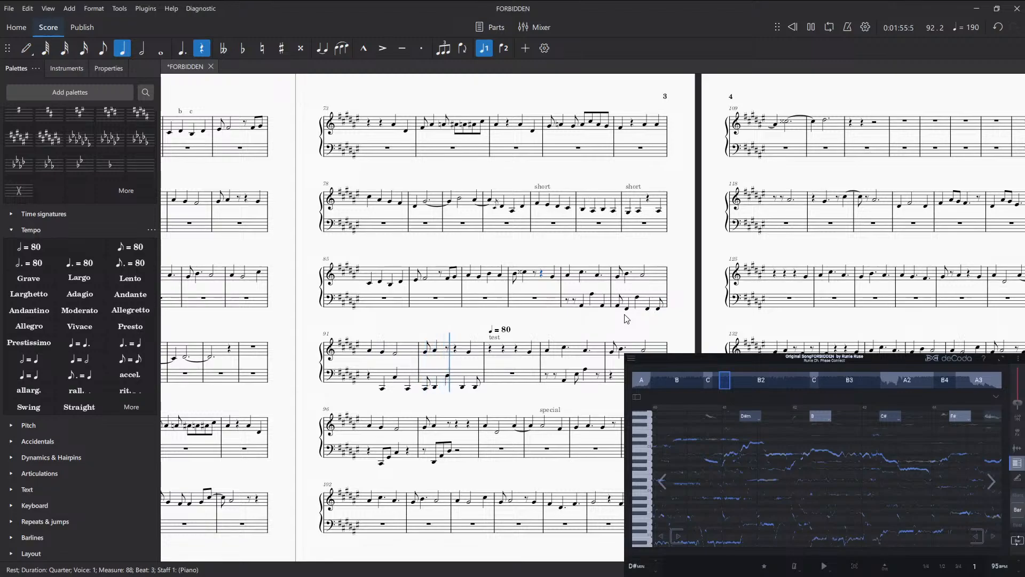
key("space")
left_click(543, 299)
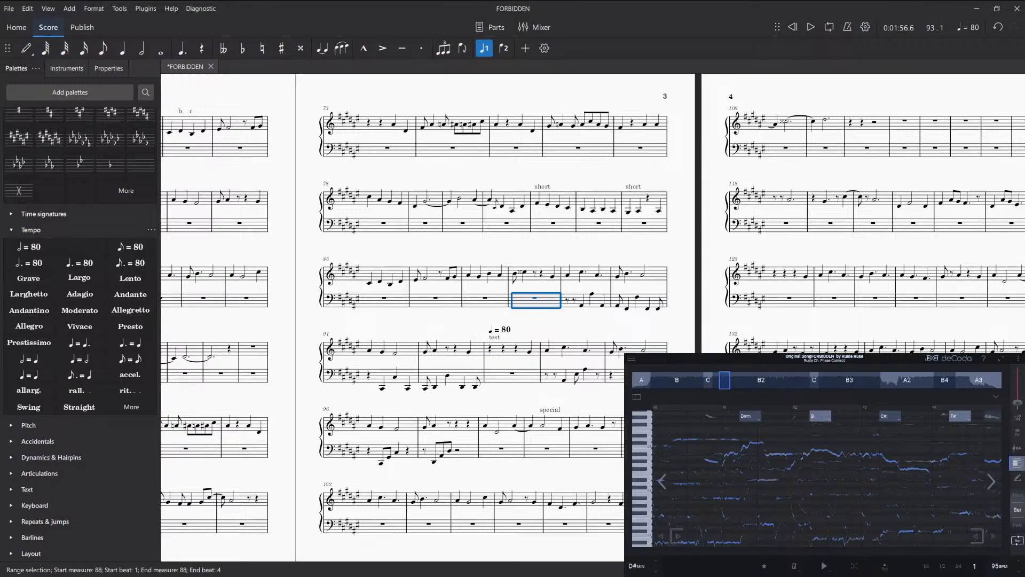
- Play the marked passage in deCoda repeatedly and compare its bass rhythm with the score from measure 88
left_click(824, 566)
left_click(822, 567)
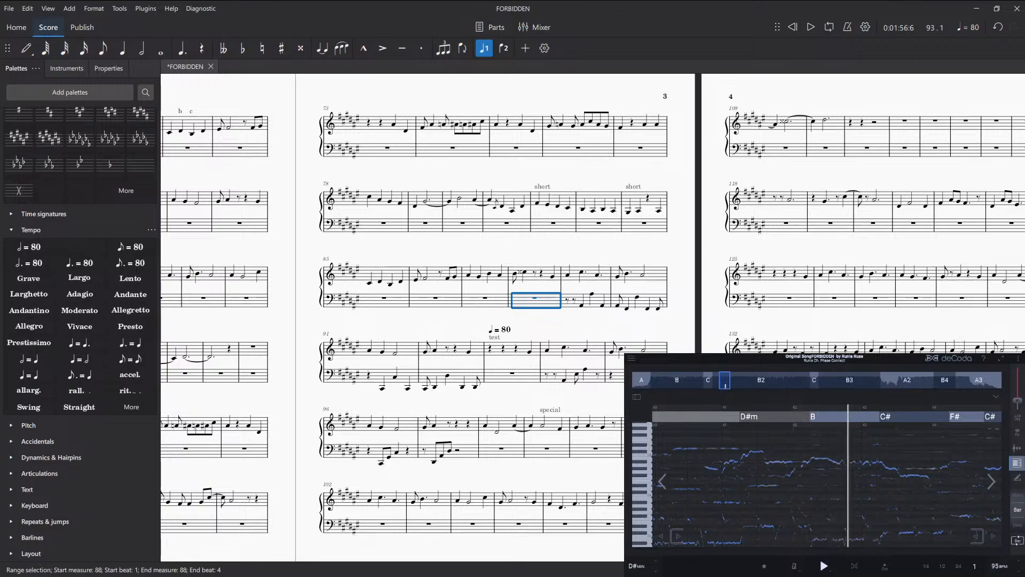
left_click(825, 567)
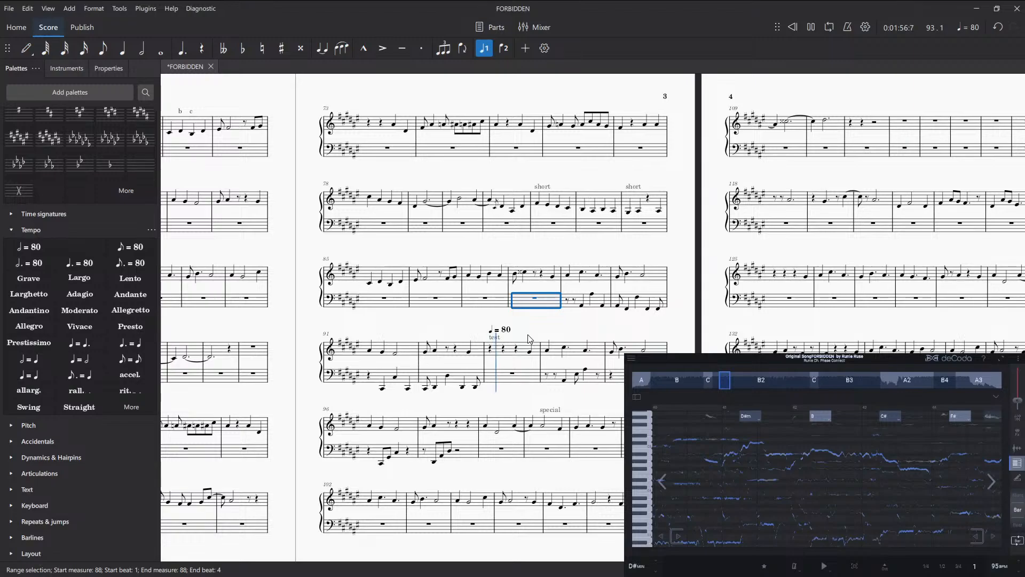
left_click(553, 277)
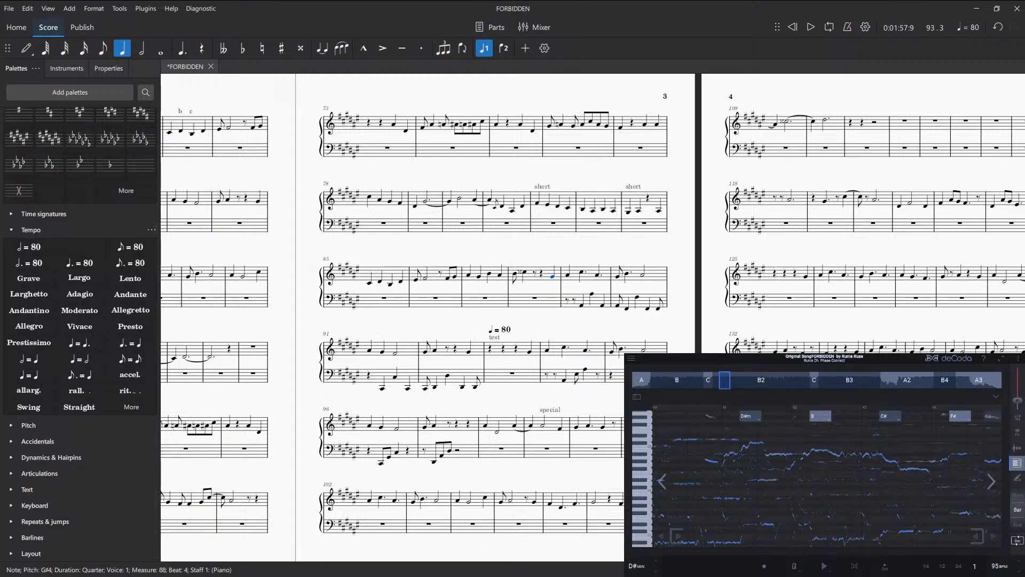
left_click(824, 566)
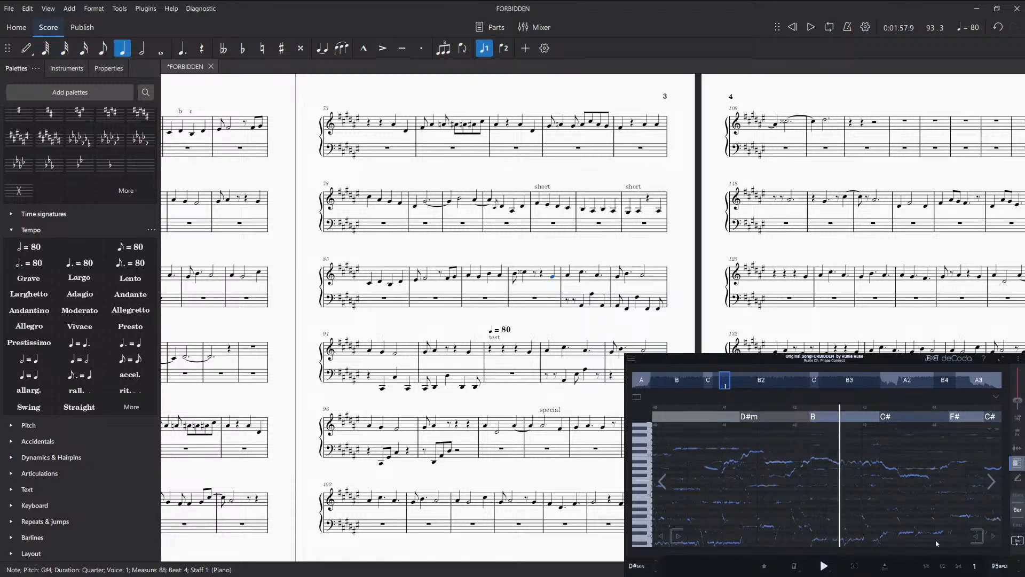
left_click(823, 566)
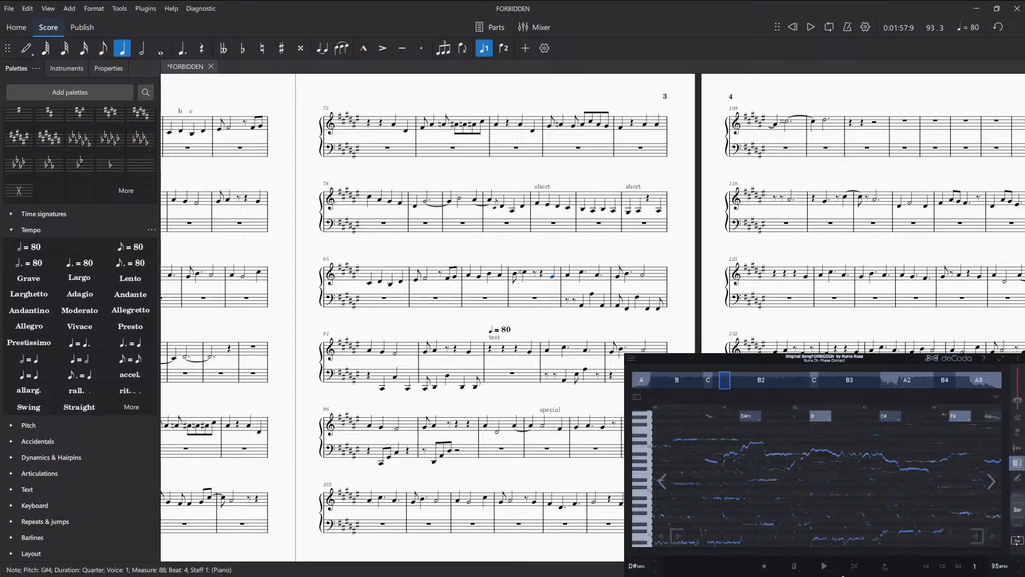
left_click(823, 566)
left_click(823, 567)
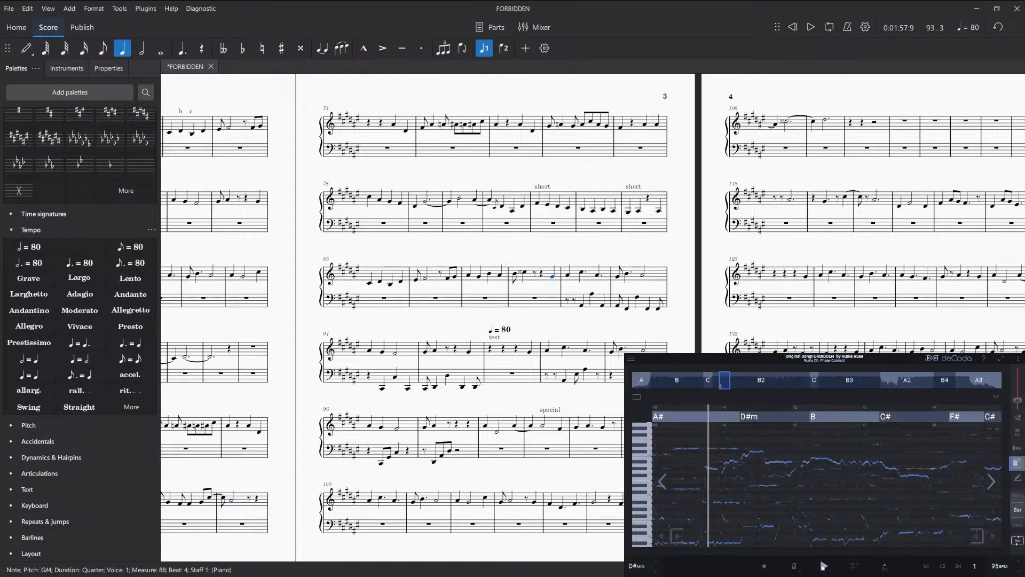
left_click(823, 566)
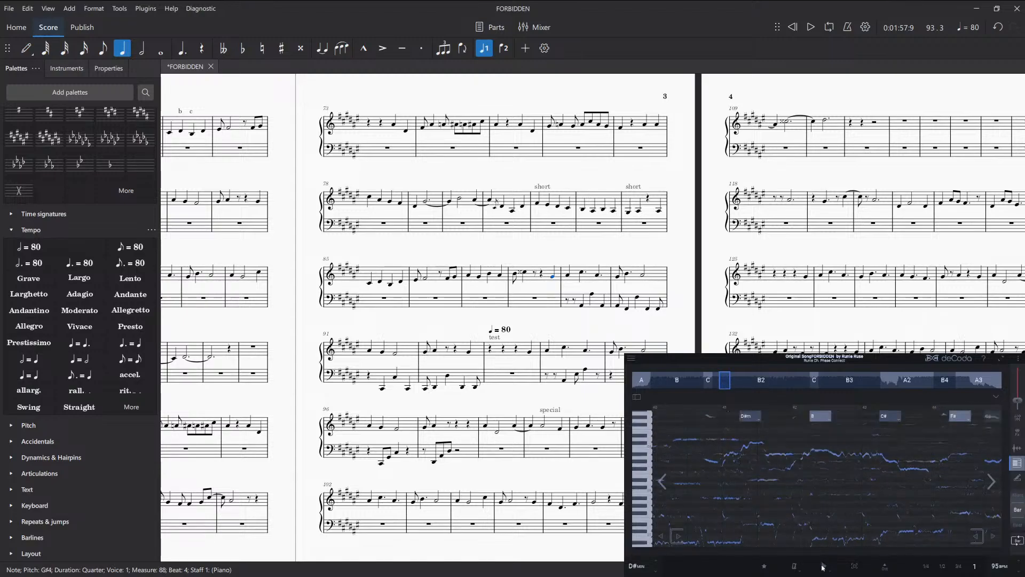
left_click(823, 567)
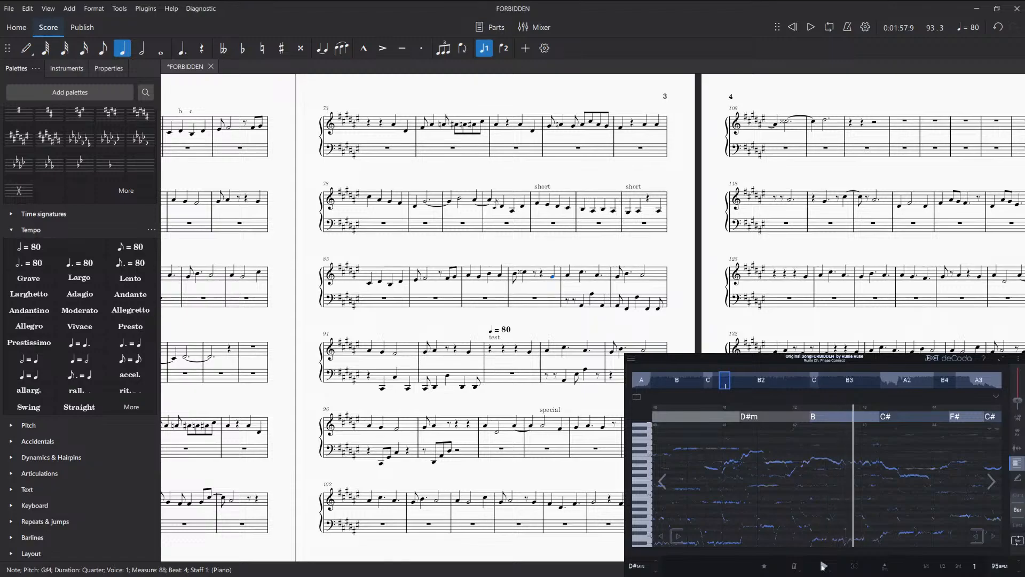
left_click(823, 566)
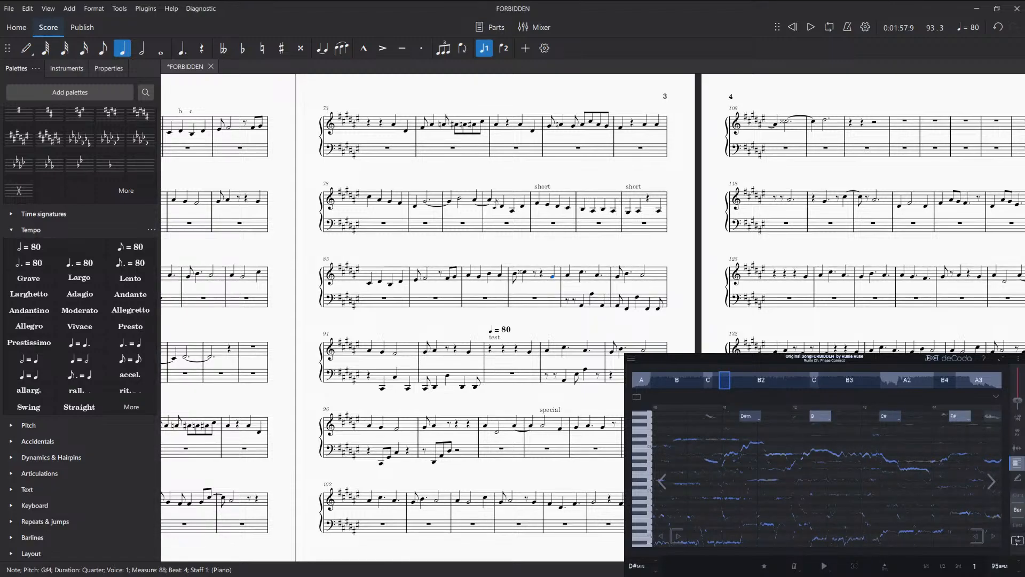
- Set the A#2 on beat 1 and the F# notes on beats 2, 3 and 4 of measure 90's lower staff to quarter notes
left_click(619, 307)
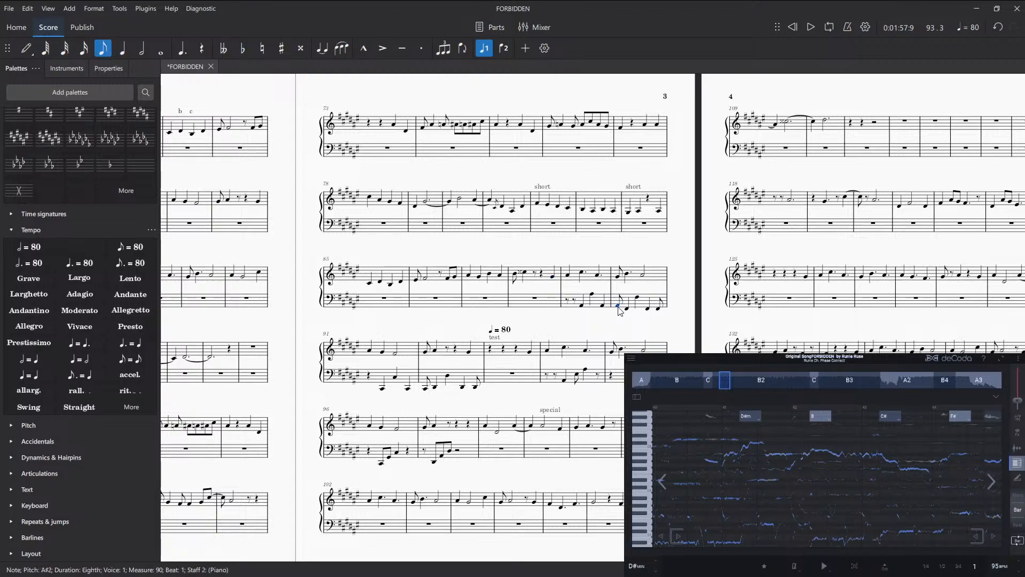
key("5")
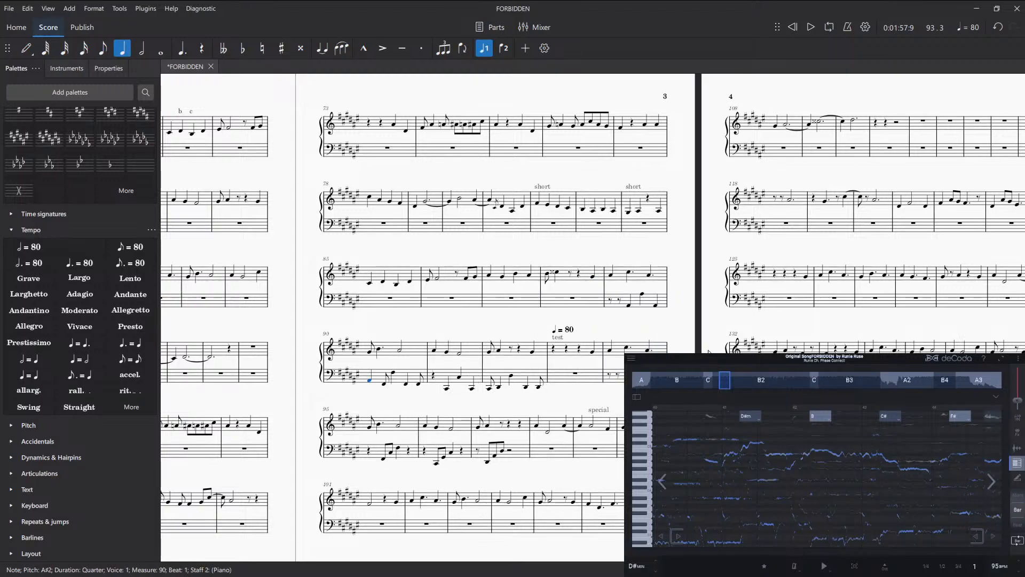
key("Right")
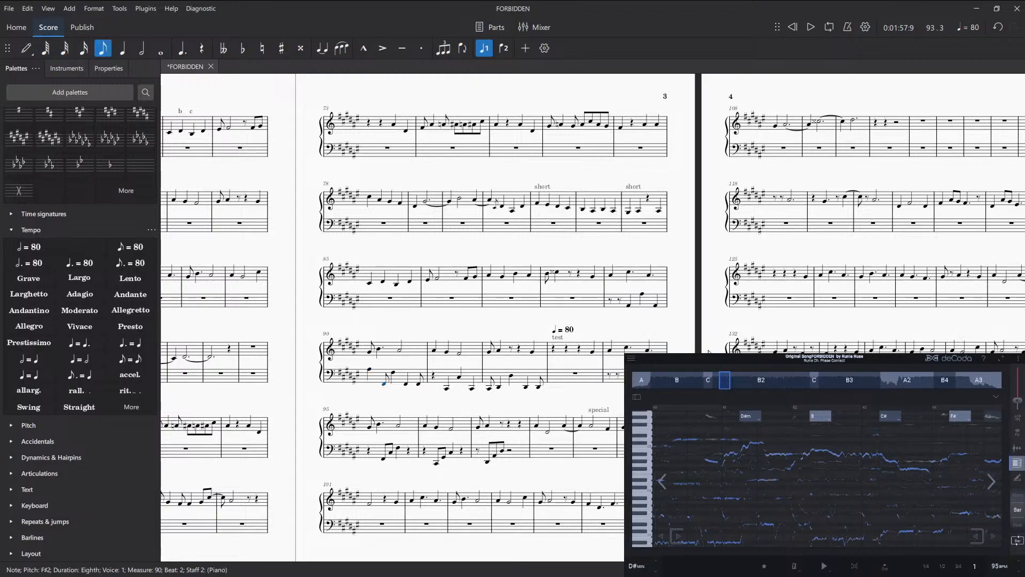
key("5")
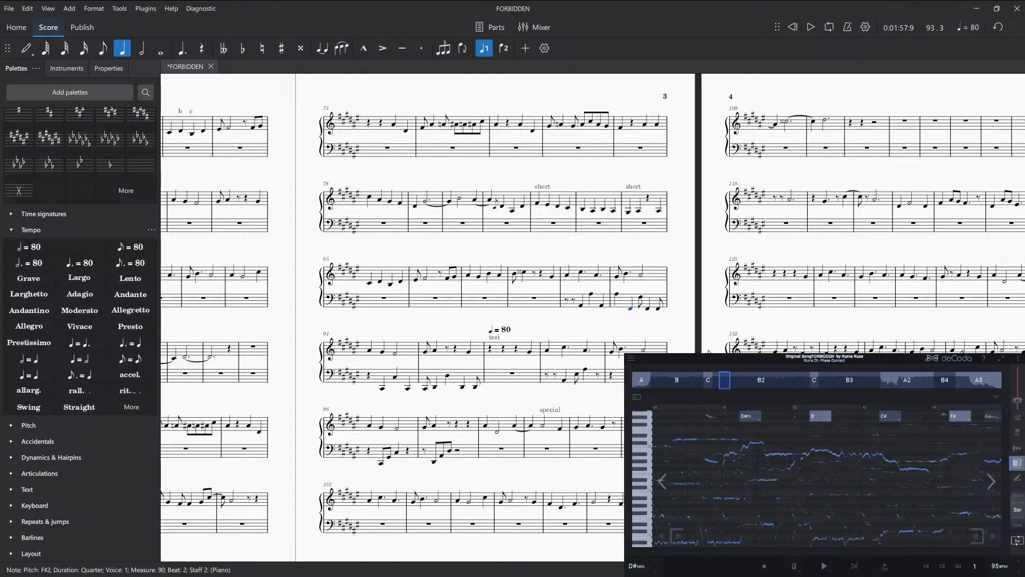
key("Right")
key("5")
key("Right")
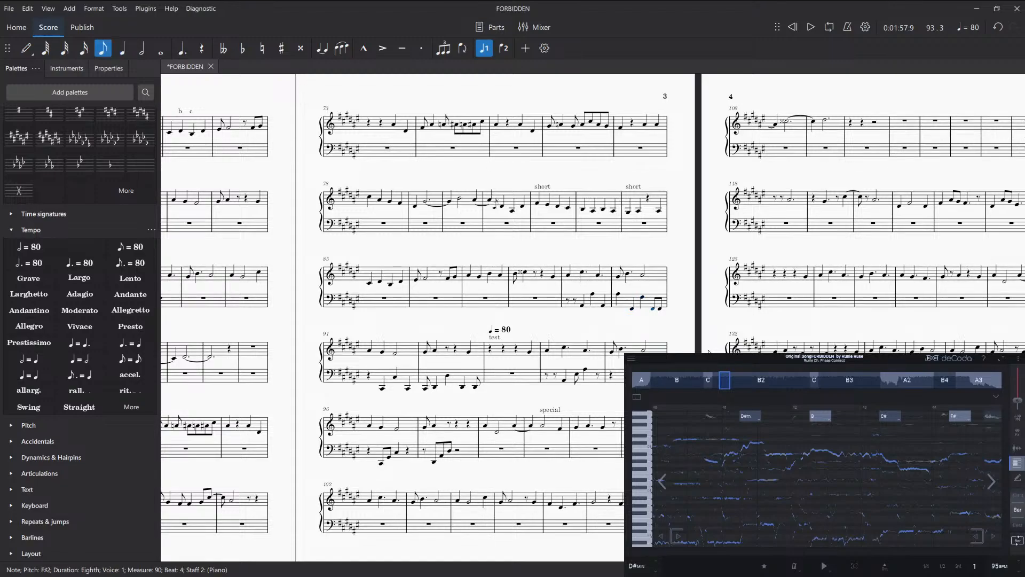
key("5")
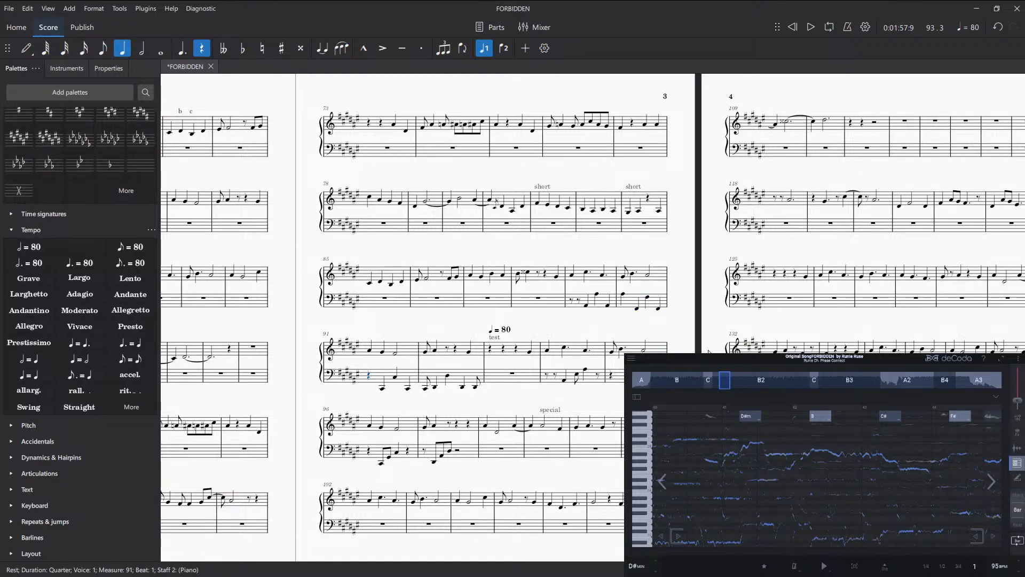
- Enter a D# quarter note on beat 1 of measure 91's lower staff and make measure 92's first lower-staff note a C#3 quarter note
key("n")
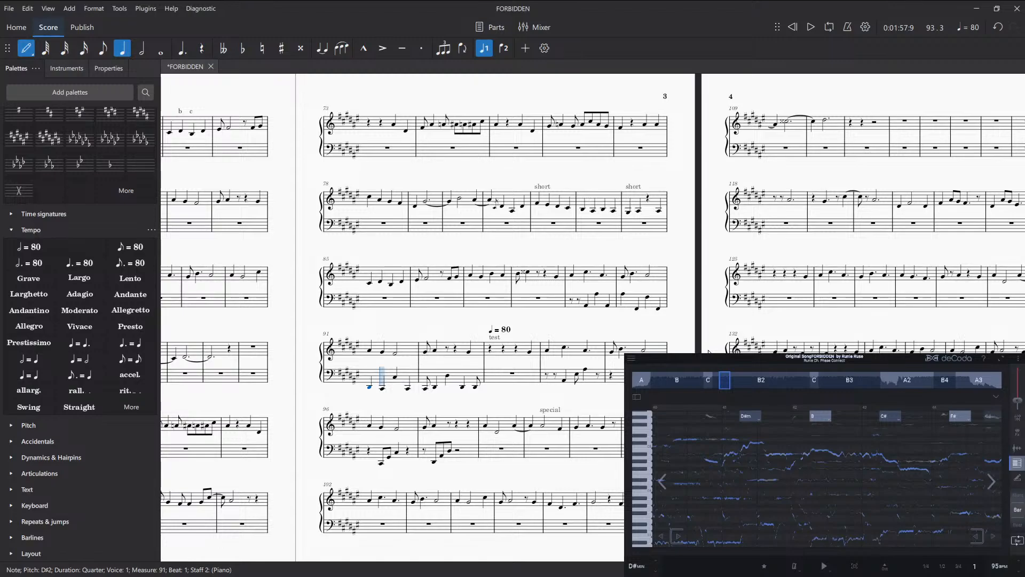
key("f")
key("Right")
key("Right")
key("Right")
key("Right")
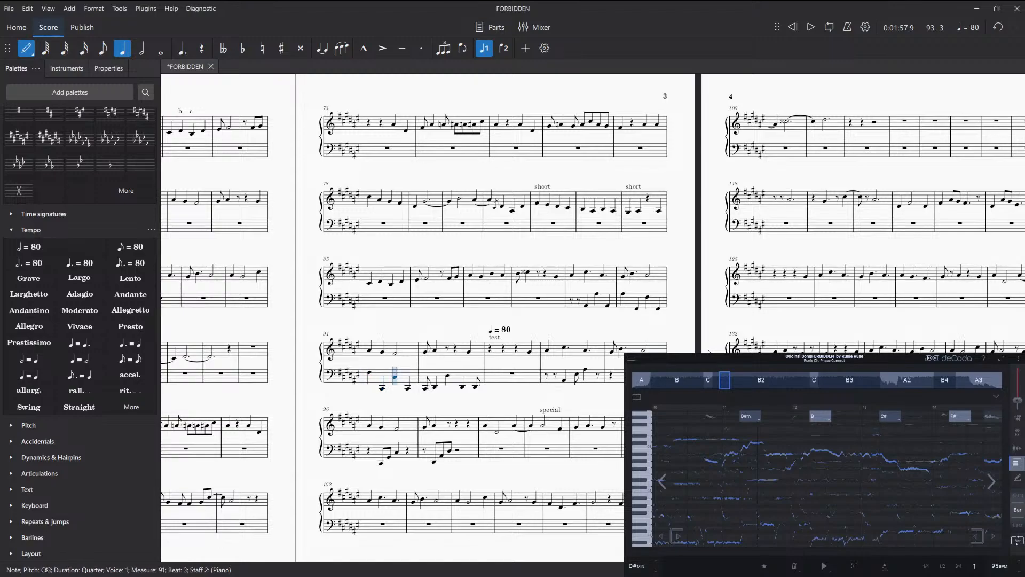
key("c")
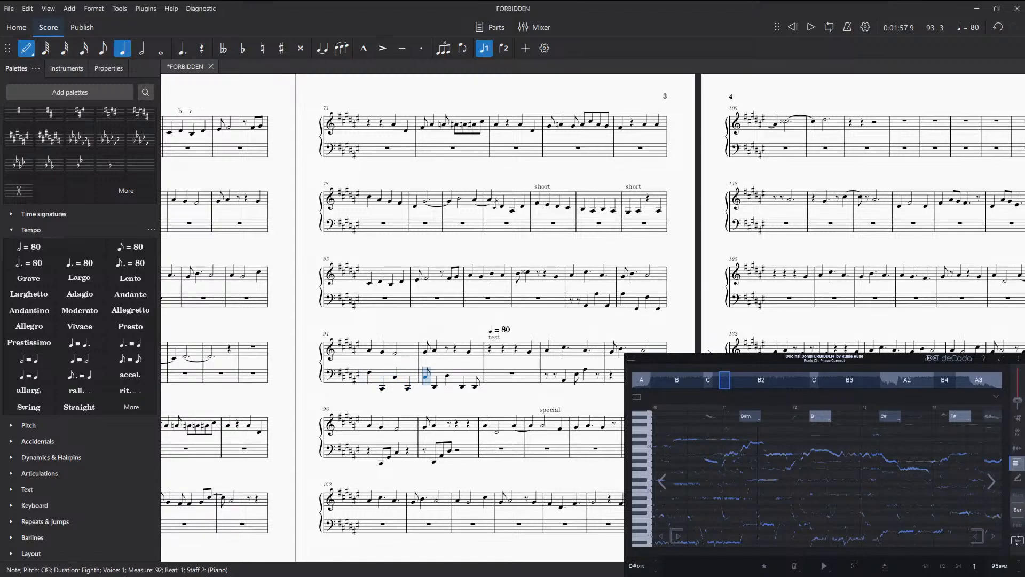
key("Escape")
key("Right")
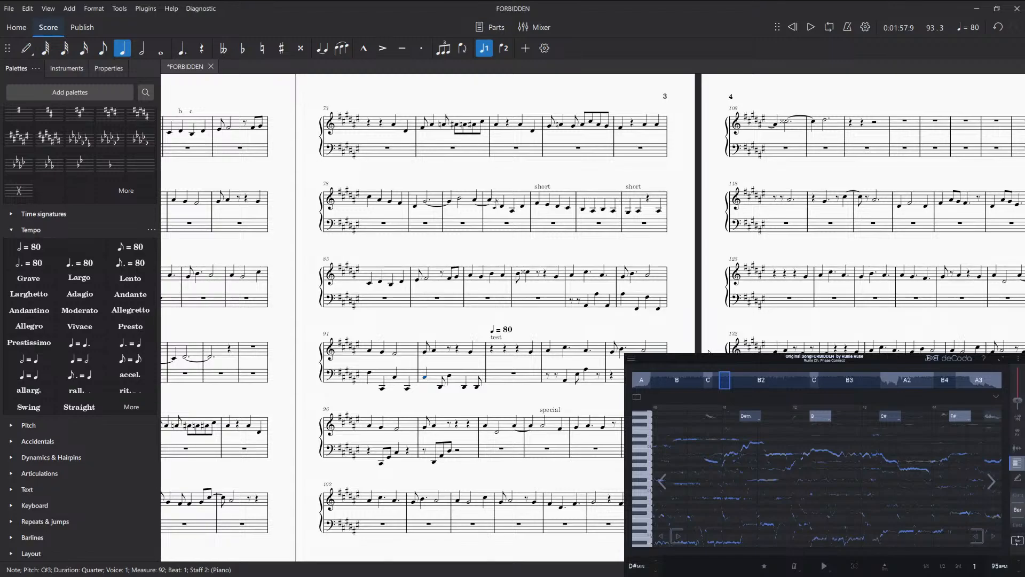
- Set the notes on beats 2 to 4 of measure 92's lower staff to quarter notes
key("Right")
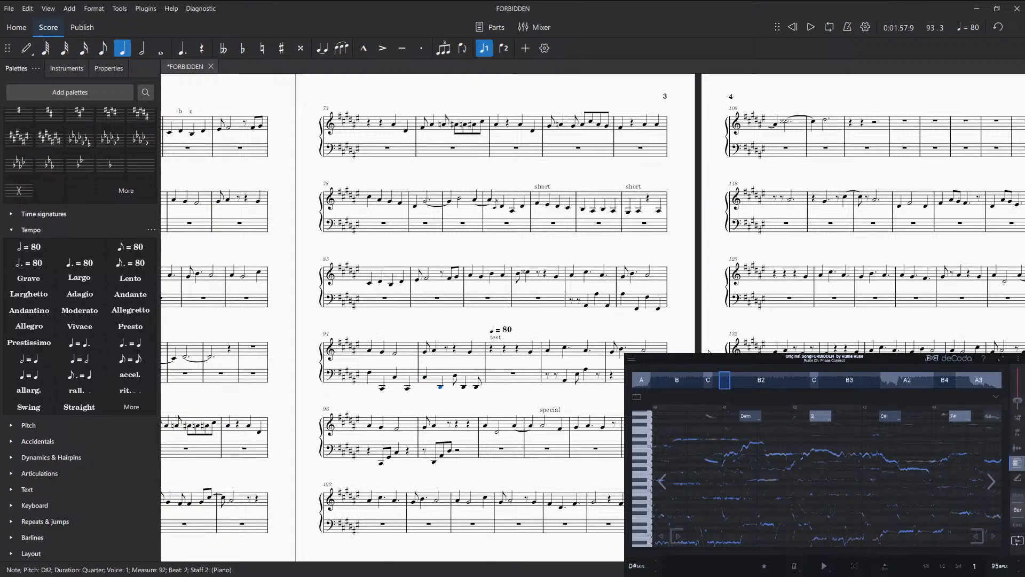
key("5")
key("Right")
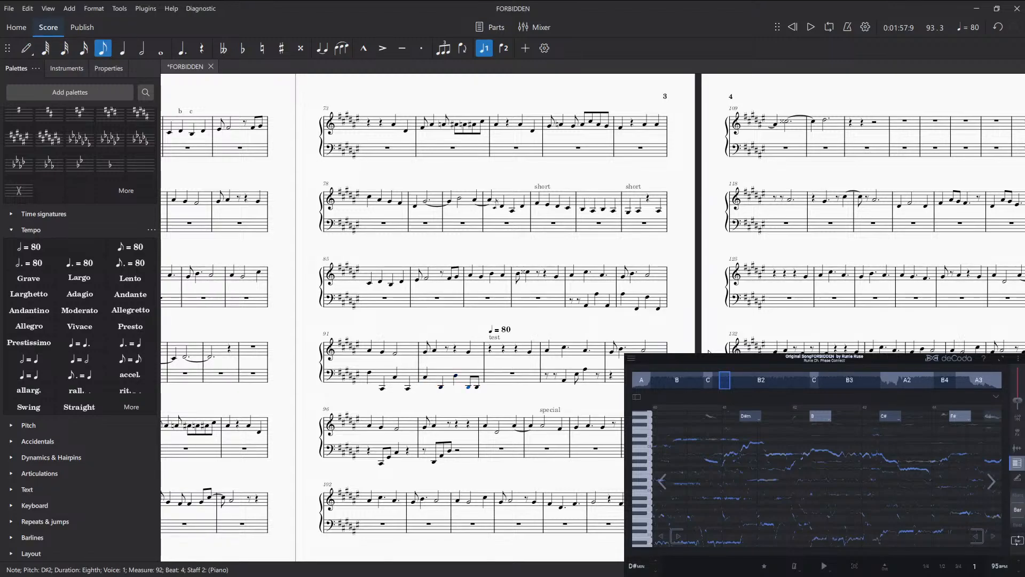
key("5")
key("Escape")
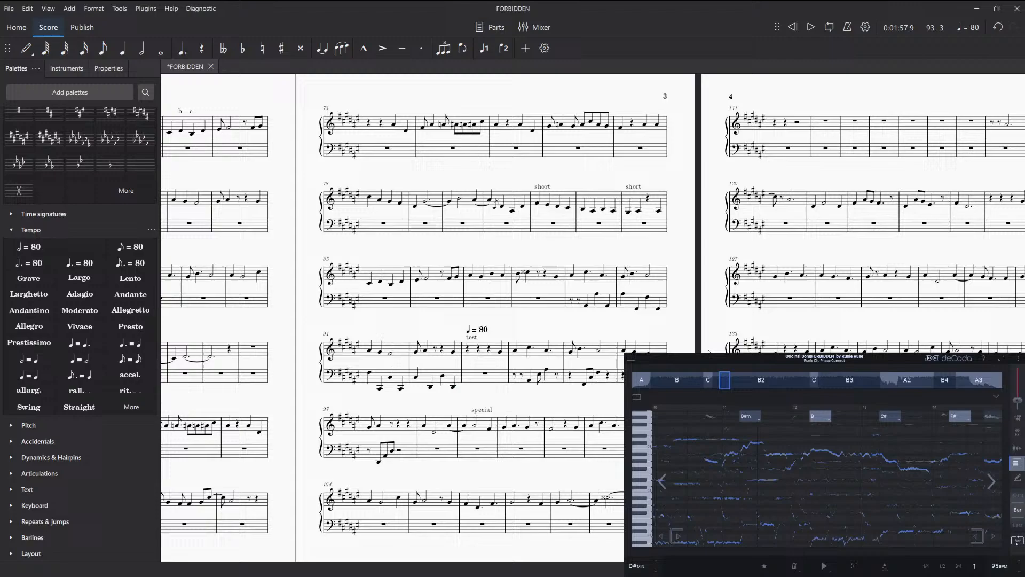
- Play back the score from measures 88 and 89 to check the reworked quarter-note left hand
left_click(546, 274)
key("space")
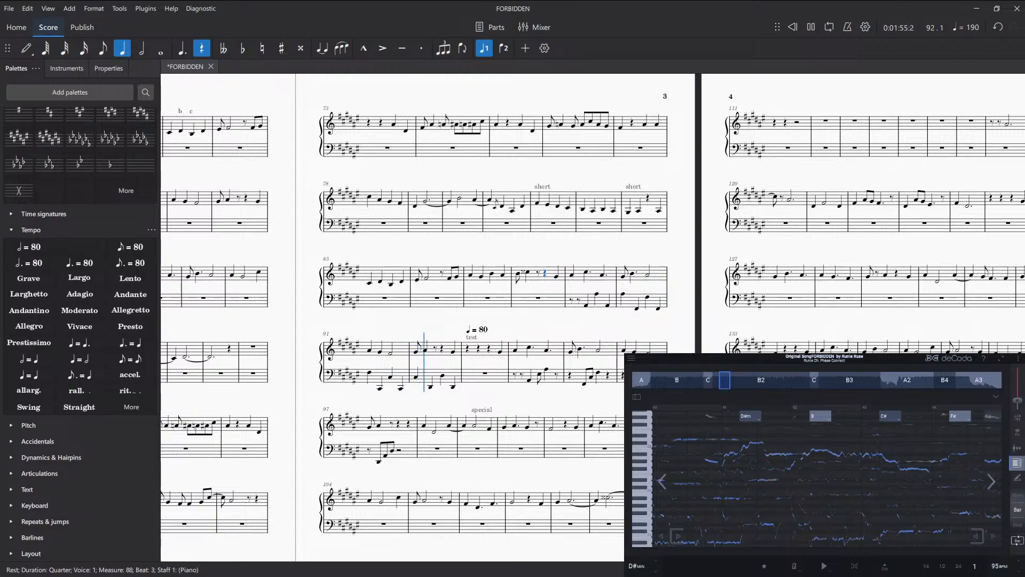
left_click(687, 351)
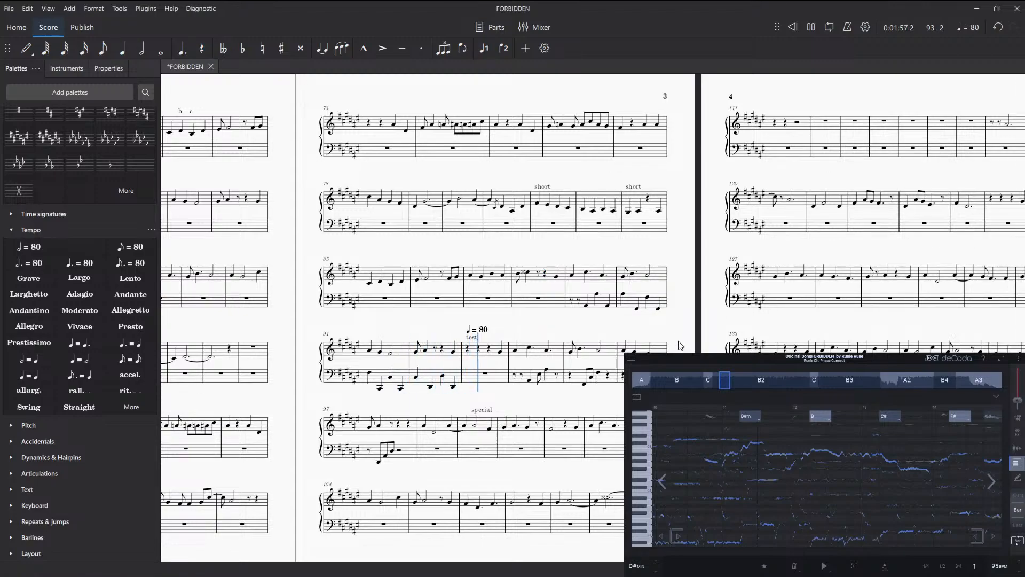
key("space")
left_click(575, 280)
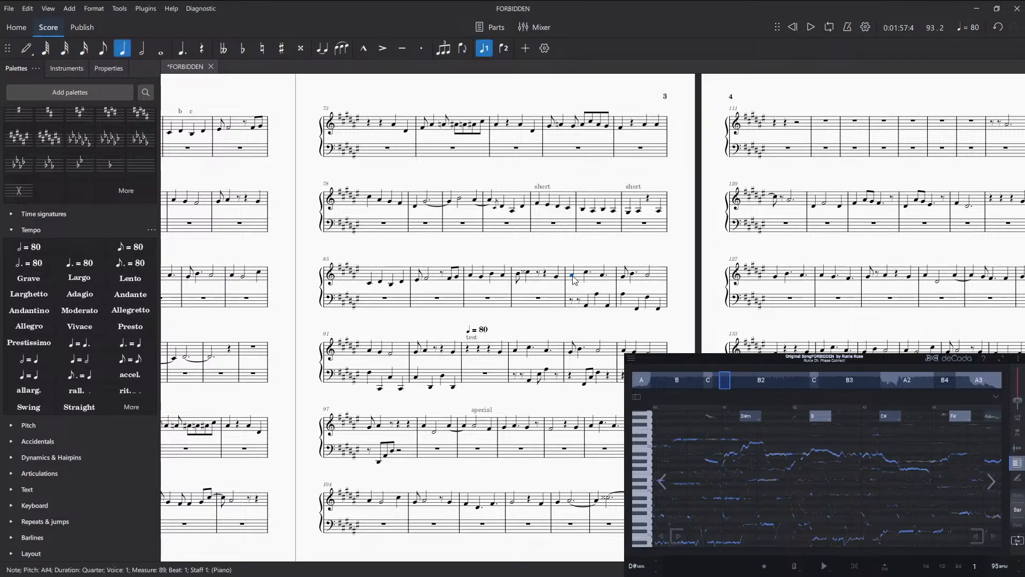
key("space")
key("space")
left_click(557, 277)
key("space")
key("space")
- Play the marked passage in deCoda and compare it by ear with score playback from measure 88
left_click(823, 566)
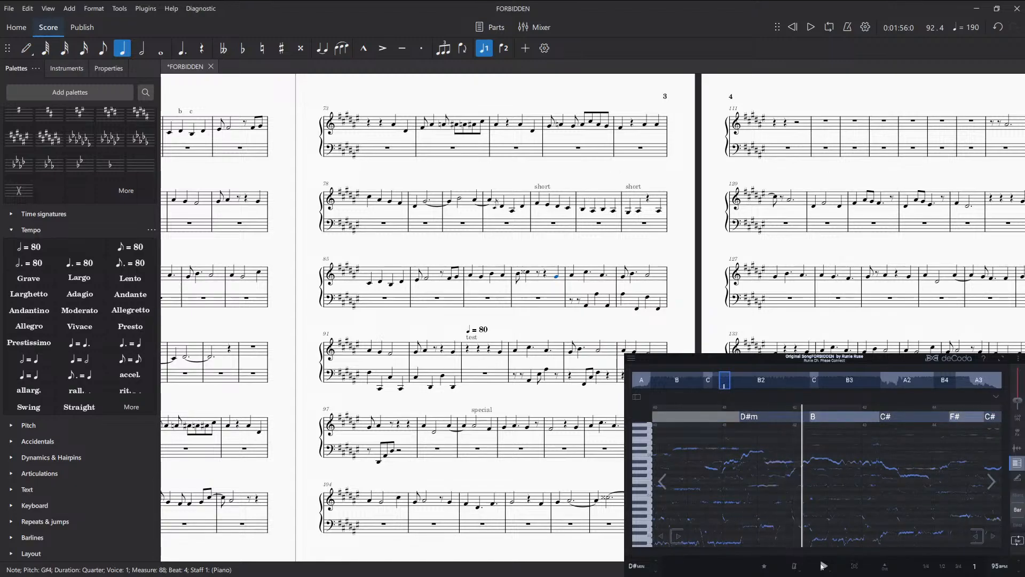
left_click(823, 566)
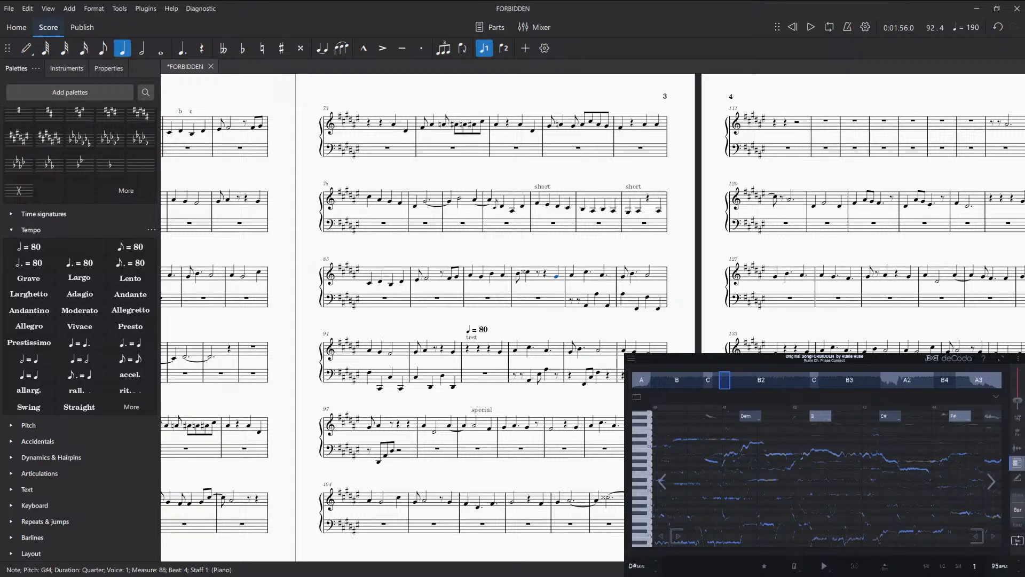
left_click(546, 273)
key("space")
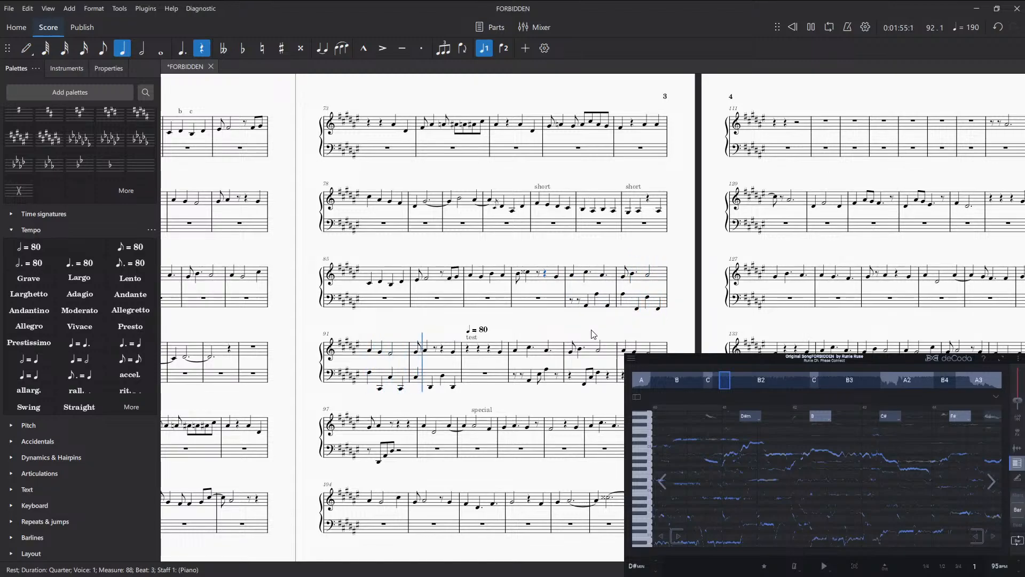
key("space")
left_click(825, 566)
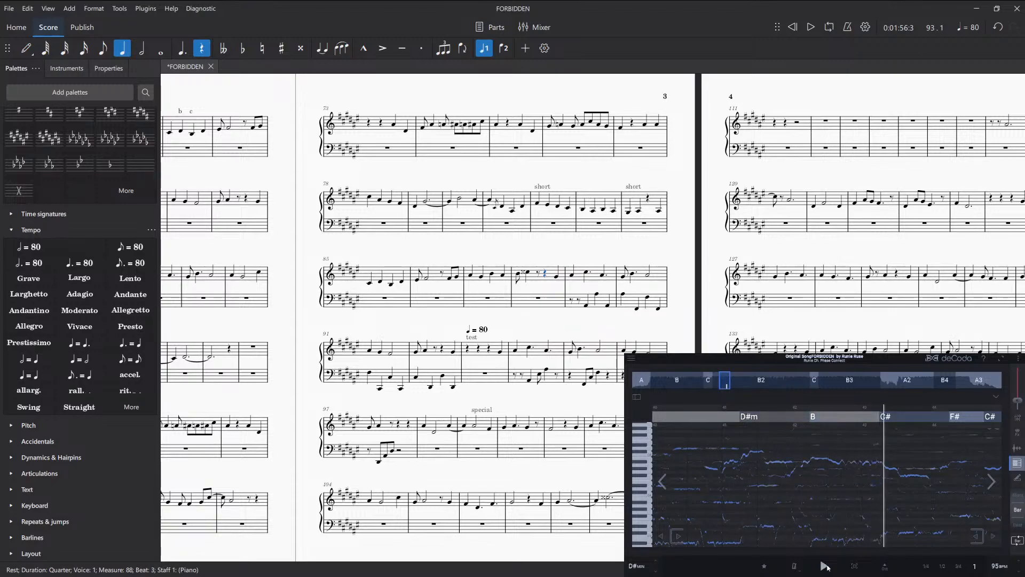
left_click(826, 567)
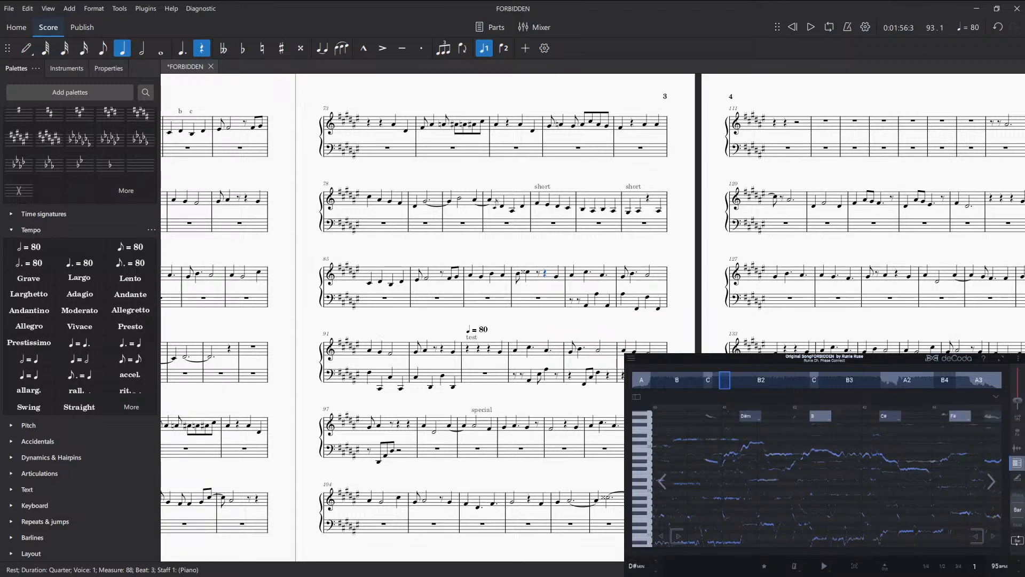
- Transpose the lower staff of measures 89 to 92 down an octave and play it back from measure 88
left_click(573, 302)
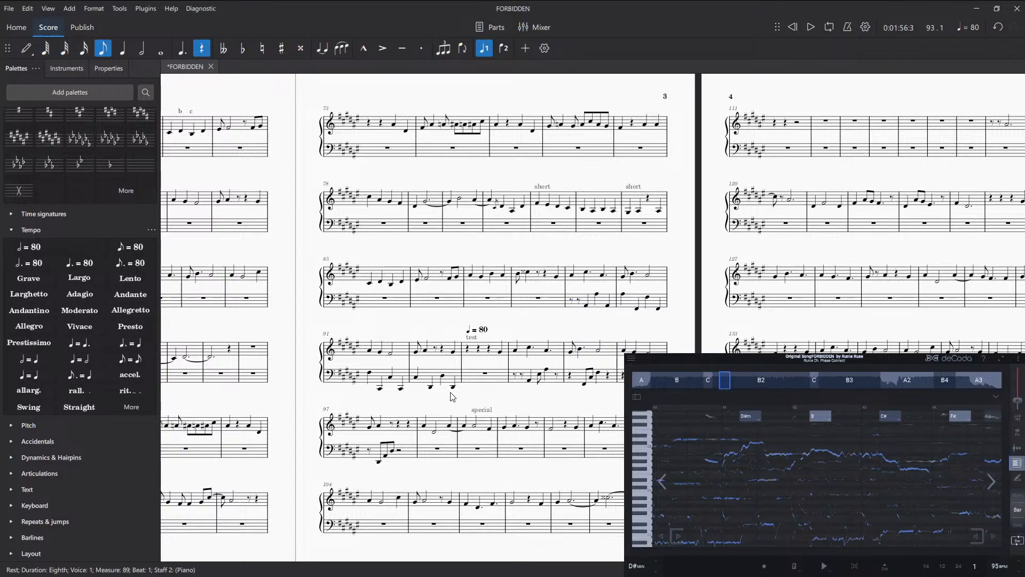
left_click(450, 378, "shift")
key("ctrl+Down")
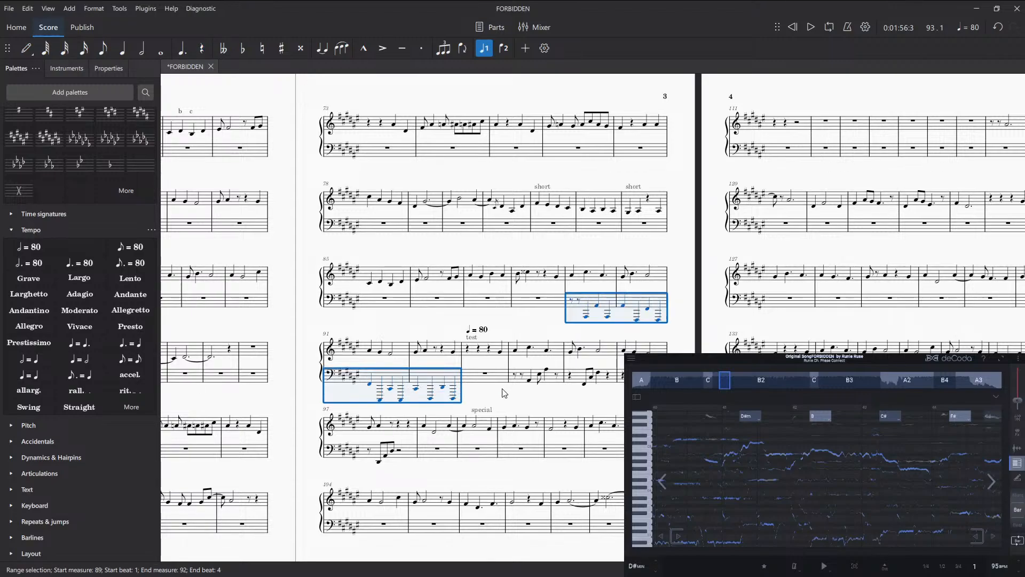
left_click(504, 393)
left_click(416, 388)
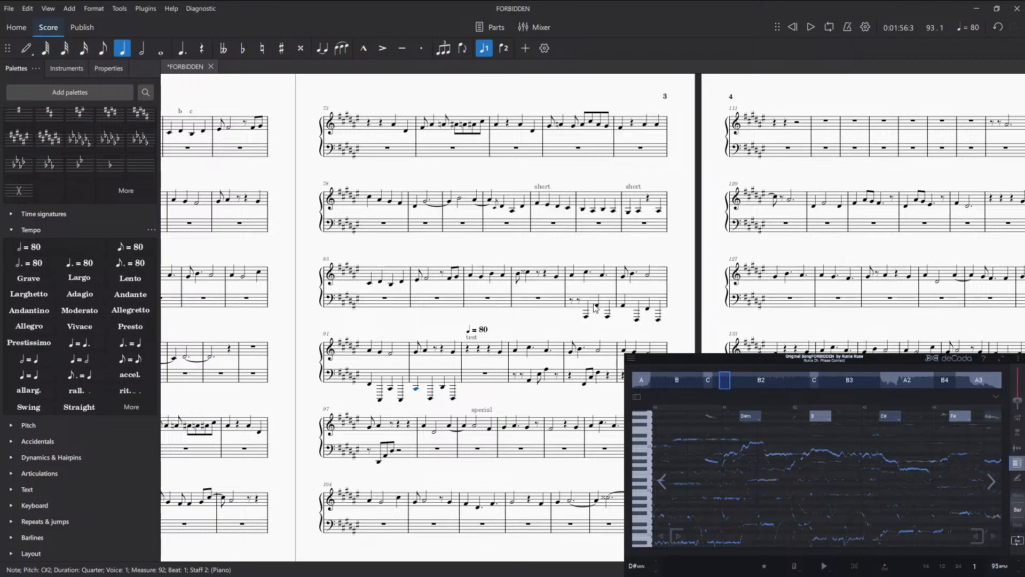
left_click(538, 273)
key("space")
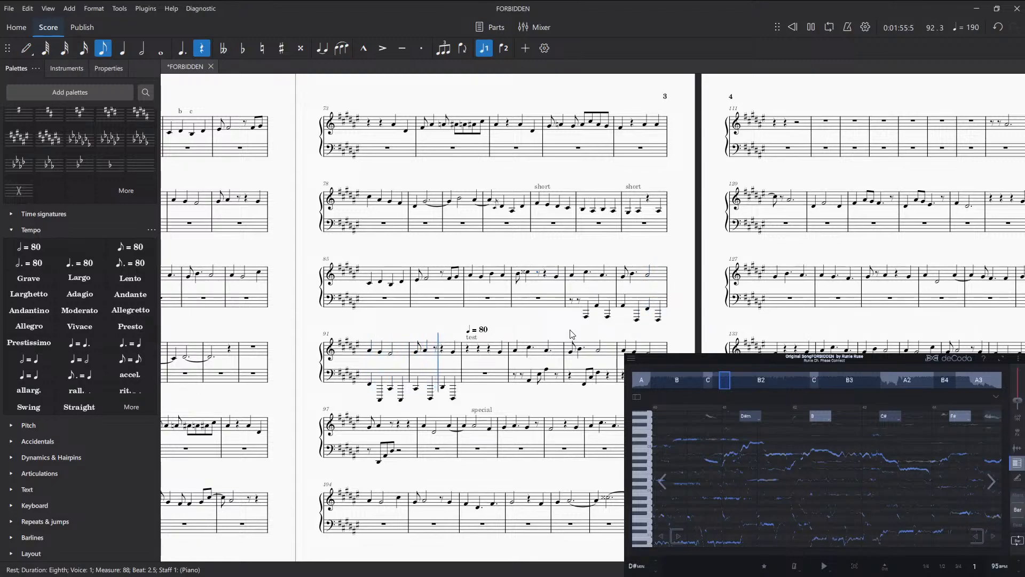
key("space")
- Raise the lower-staff notes from measure 91 beat 2 through measure 92 by an octave and play back from measure 88
left_click(380, 382)
left_click(377, 408)
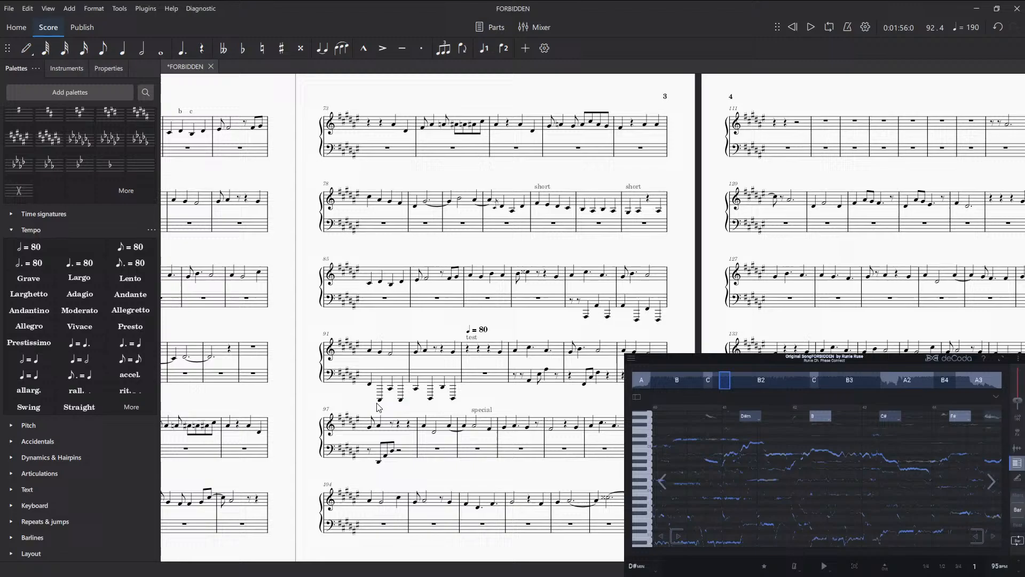
left_click(453, 398)
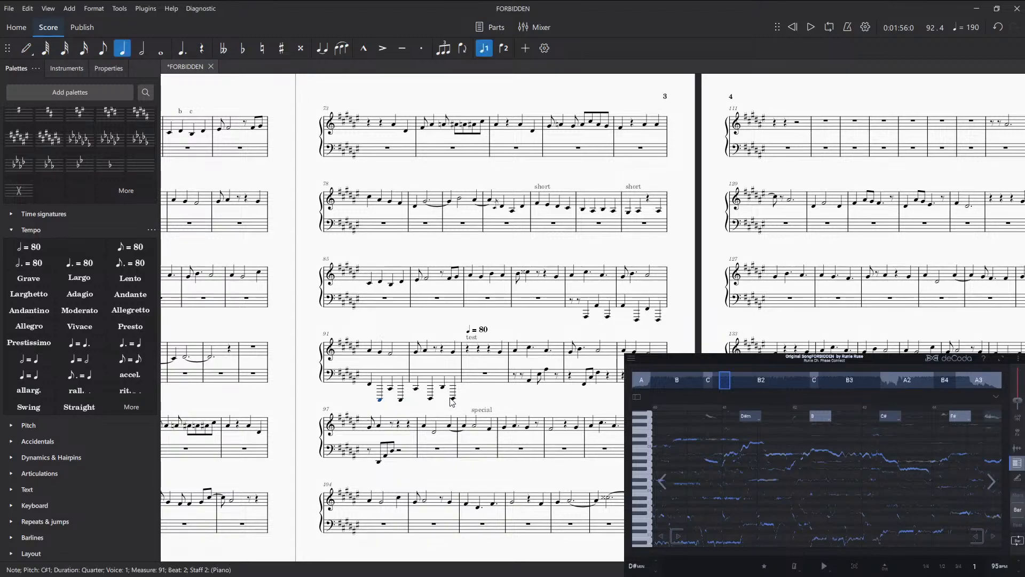
left_click(380, 399, "shift")
key("ctrl+Up")
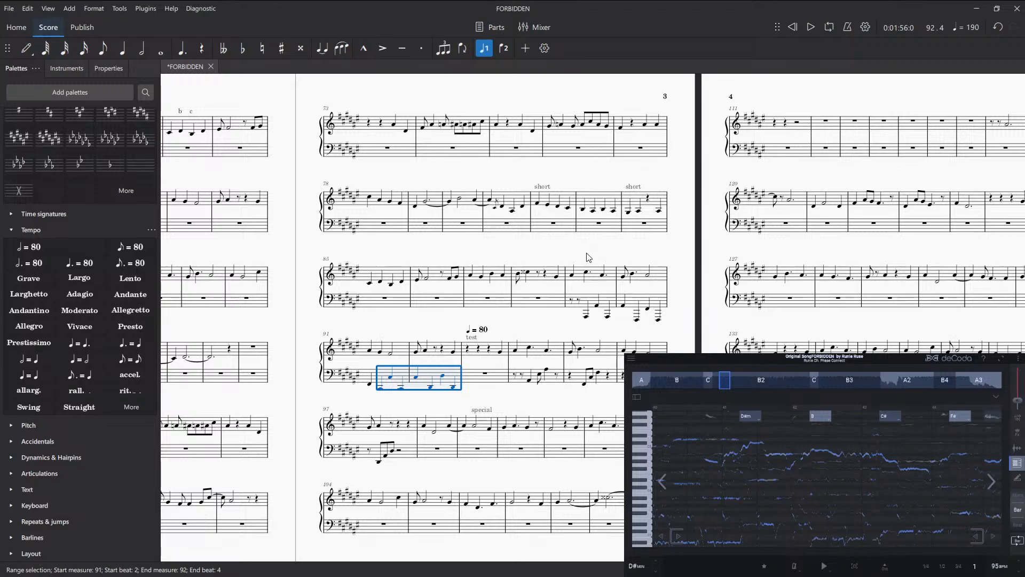
left_click(549, 280)
key("space")
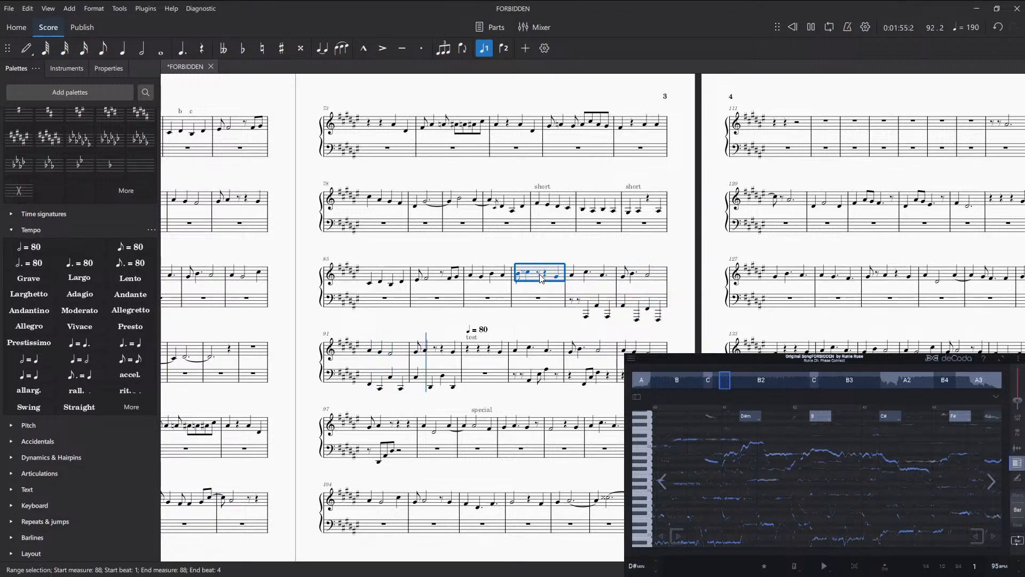
key("space")
- Undo the octave shifts in the lower staff of measures 89 to 92
left_click(501, 406)
key("ctrl+z")
key("ctrl+y")
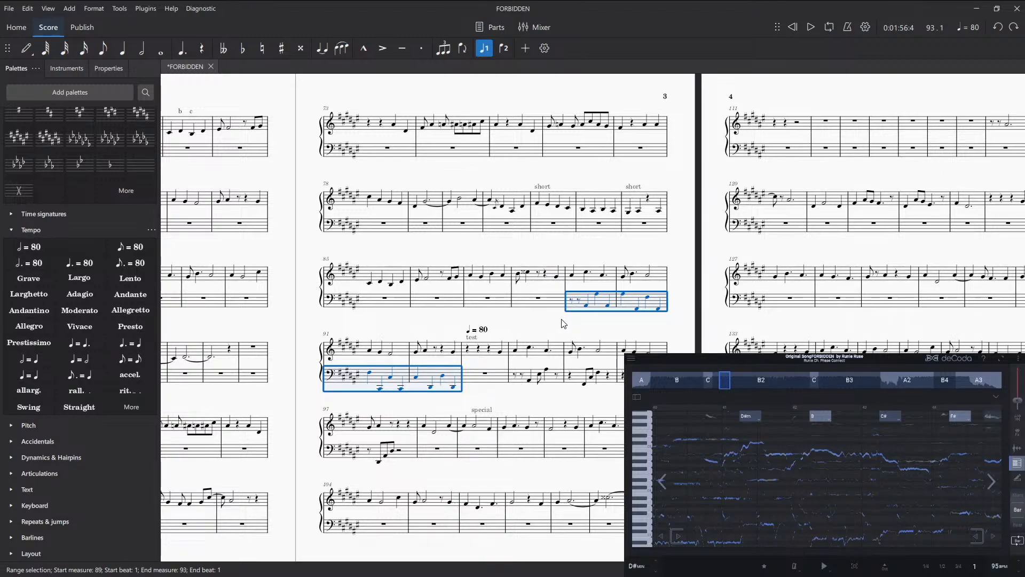
key("Escape")
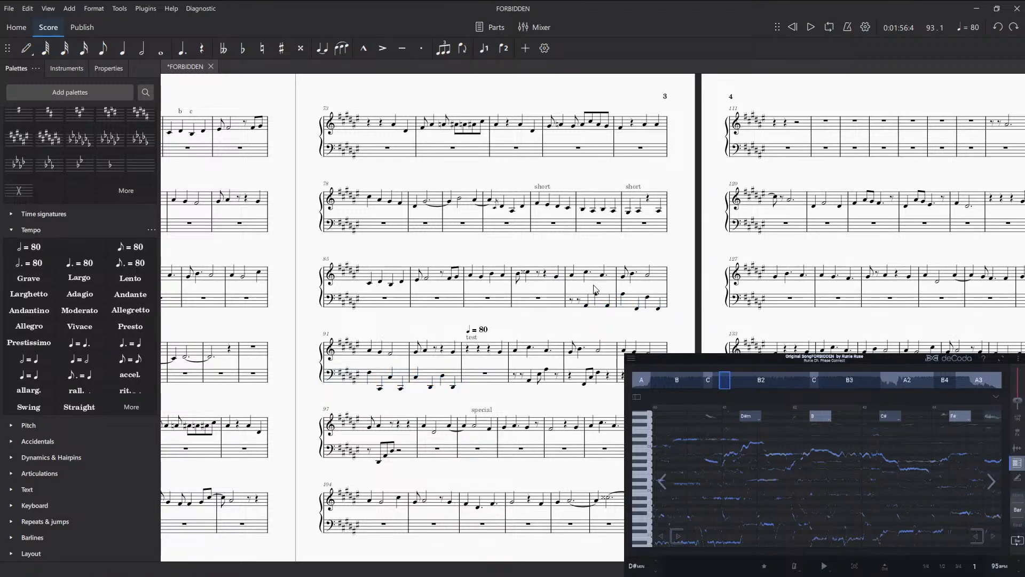
- Play back the score from measure 88 with the left hand in its original octave
left_click(546, 276)
key("space")
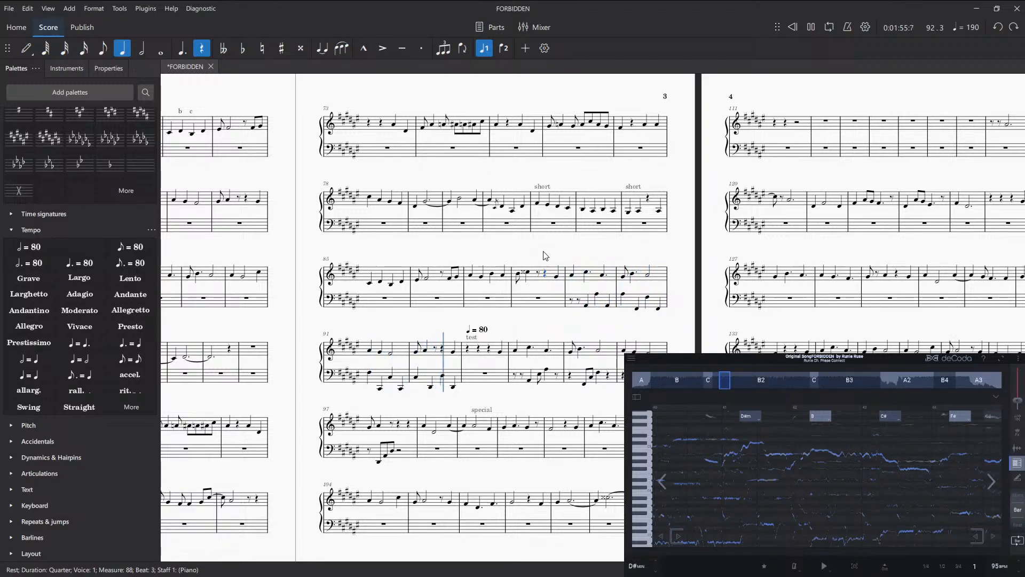
key("space")
key("Escape")
left_click(544, 276)
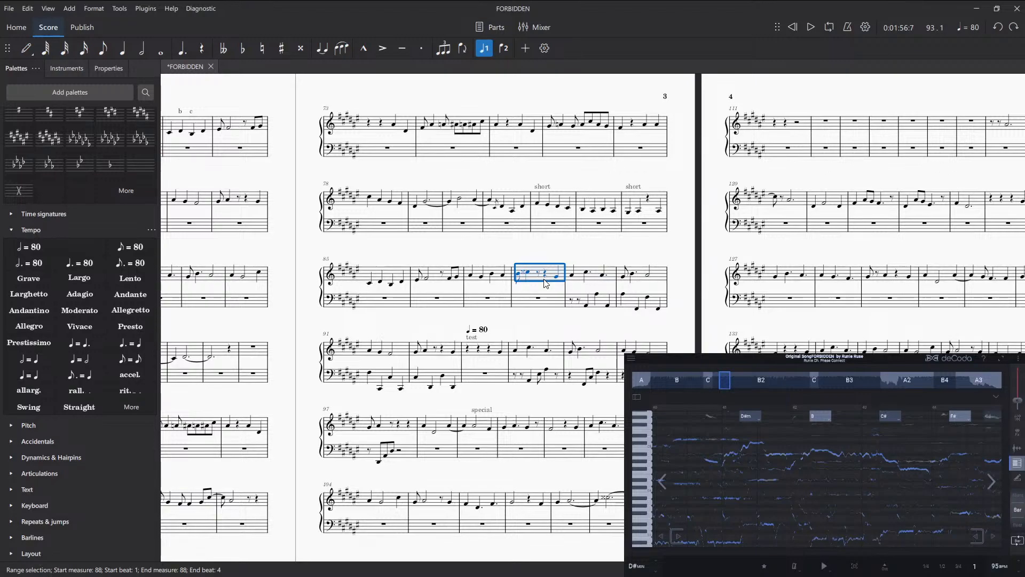
- Add lower chord notes to beat 3 of measure 89, beats 1 and 3 of measure 90 and beat 1 of measure 91 in the lower staff
left_click(596, 296)
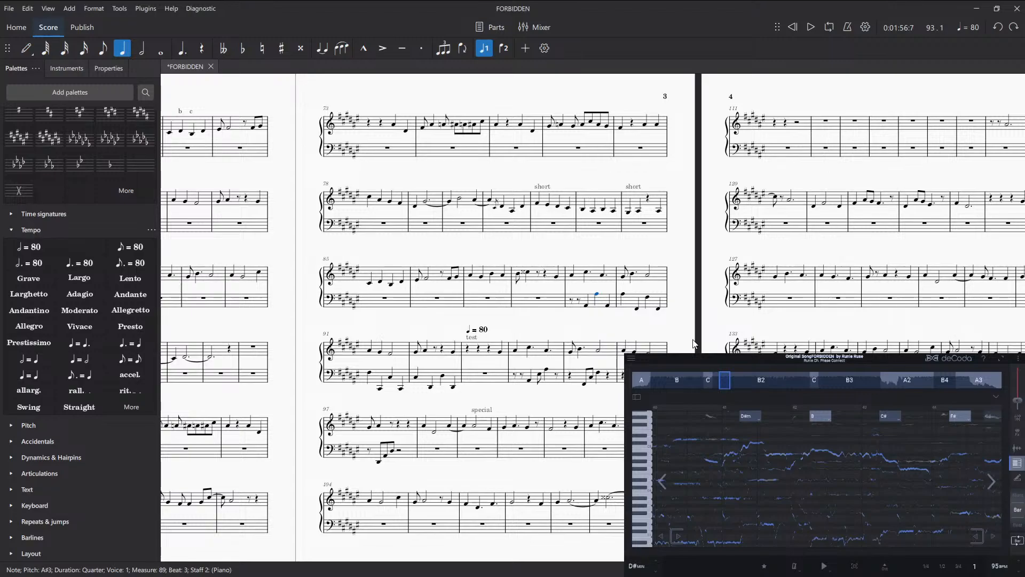
key("n")
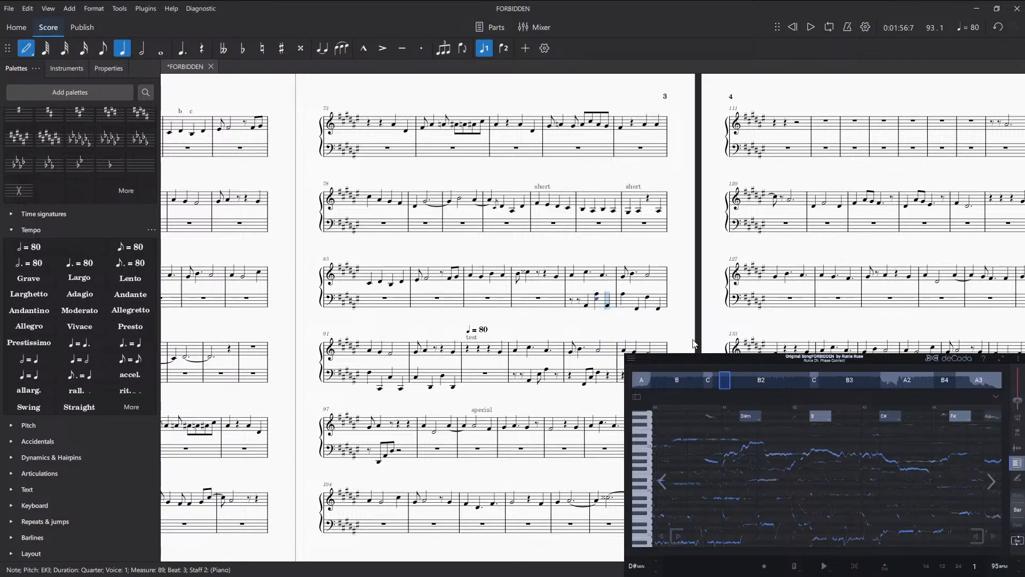
key("a")
key("e")
key("Right")
key("f")
key("shift+c")
key("shift+f")
key("ctrl+z")
key("Left")
key("Left")
key("Right")
key("Right")
key("Right")
- Build chords on beat 3 of measure 91 and beats 1 and 3 of measure 92, alternating with C#2 and D#2 bass notes
key("c")
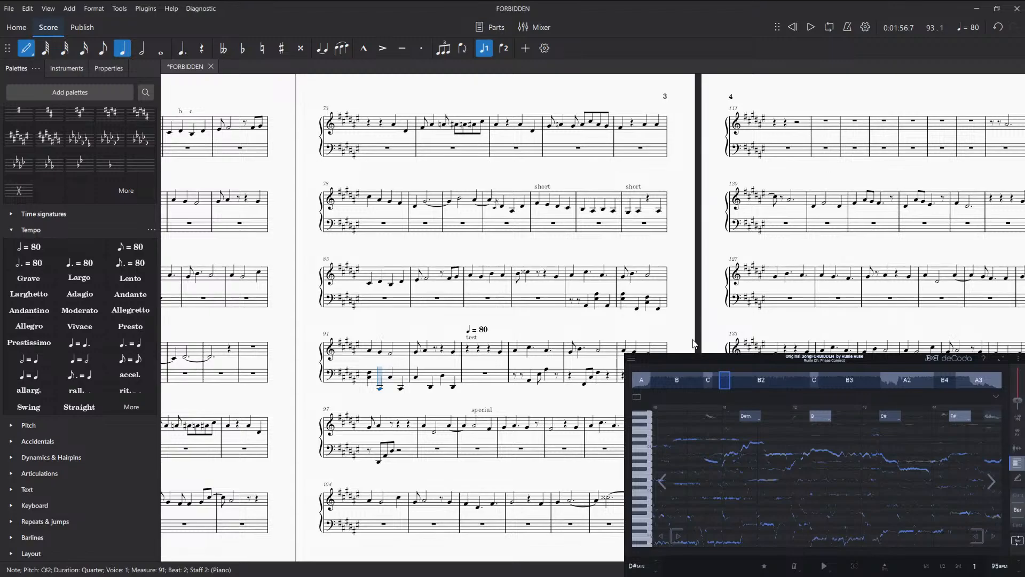
key("c")
key("g")
key("c")
key("g")
key("d")
key("g")
key("d")
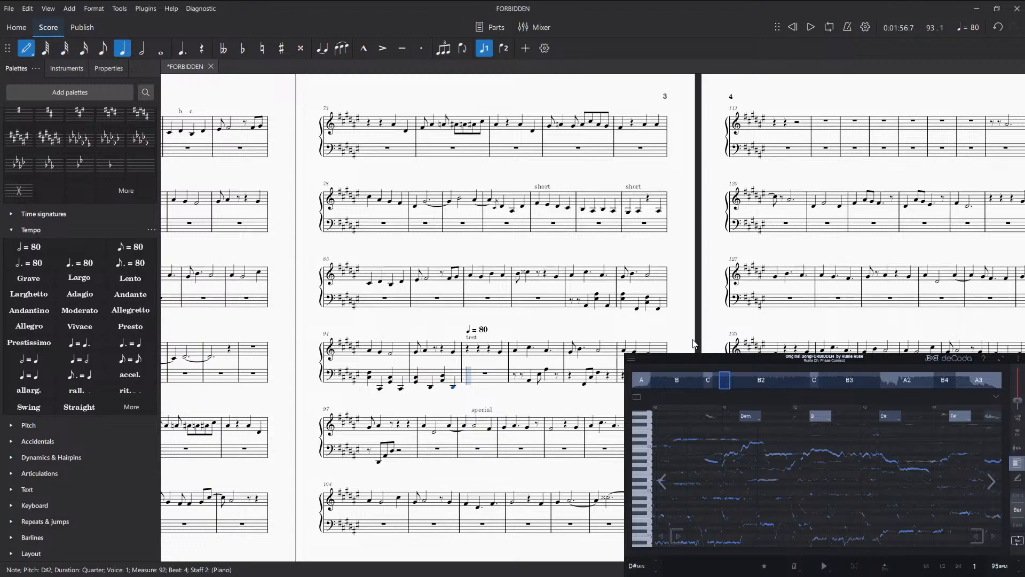
key("Escape")
- Play back the score from measure 88 several times to check the left-hand chords
left_click(545, 274)
key("space")
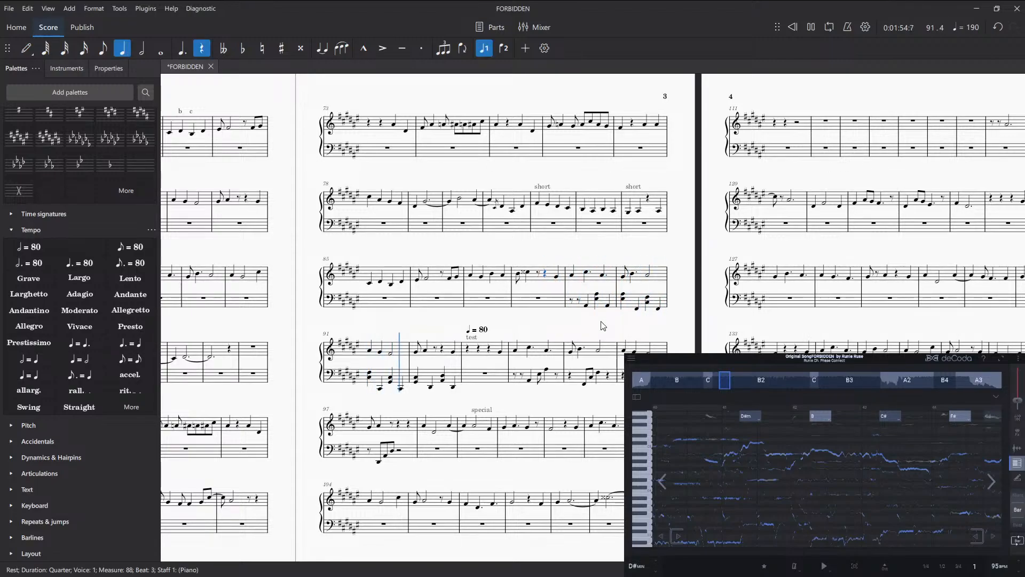
key("space")
left_click(545, 277)
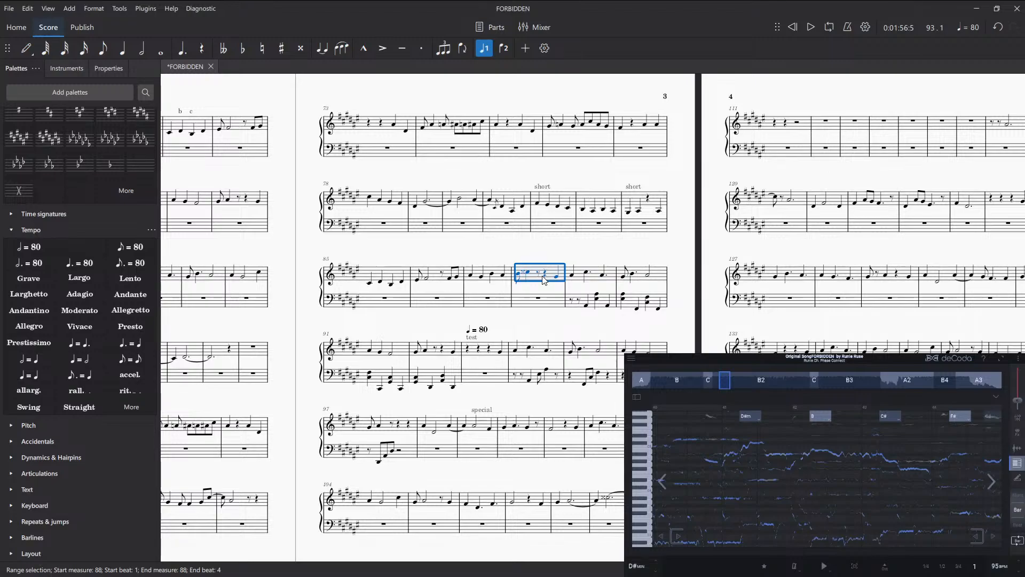
key("space")
key("space")
left_click(545, 298)
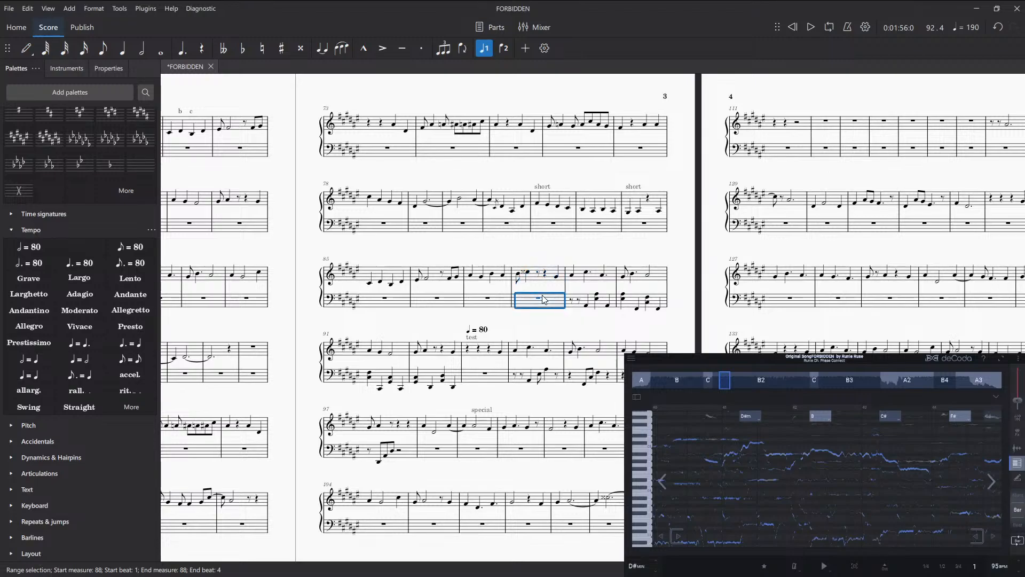
key("space")
key("space")
key("Escape")
left_click(545, 274)
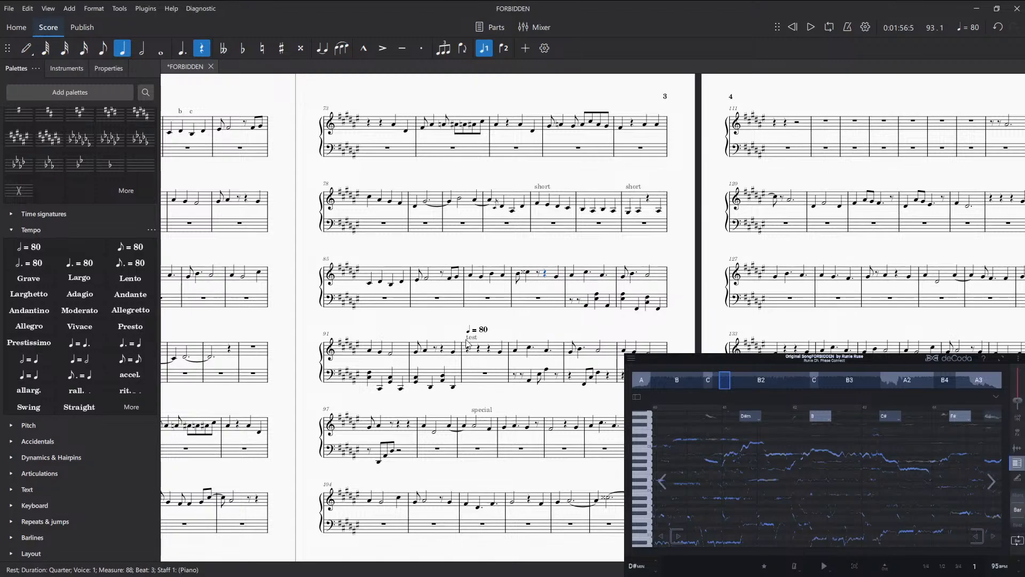
- Enter a G#4 quarter note on beat 4 of measure 93 and copy measures 93 to 97 into five new measures at the score's end
left_click(498, 353)
key("g")
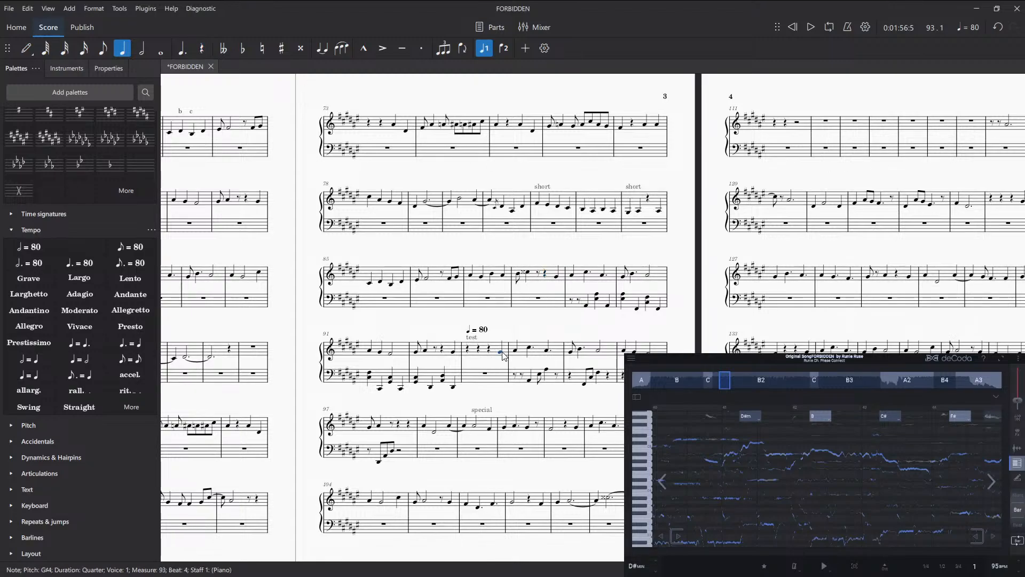
left_click(469, 352)
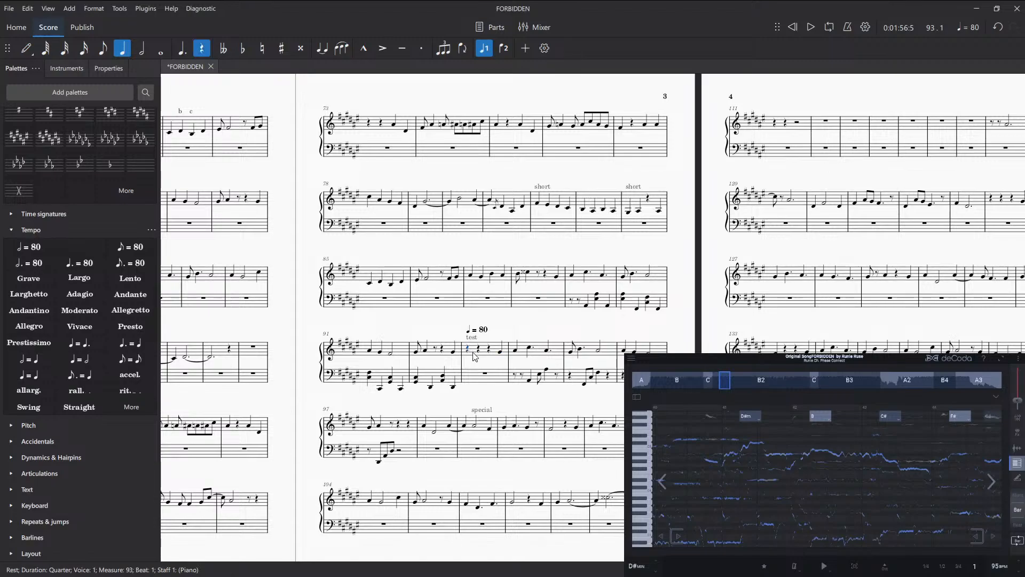
left_click(414, 431, "shift")
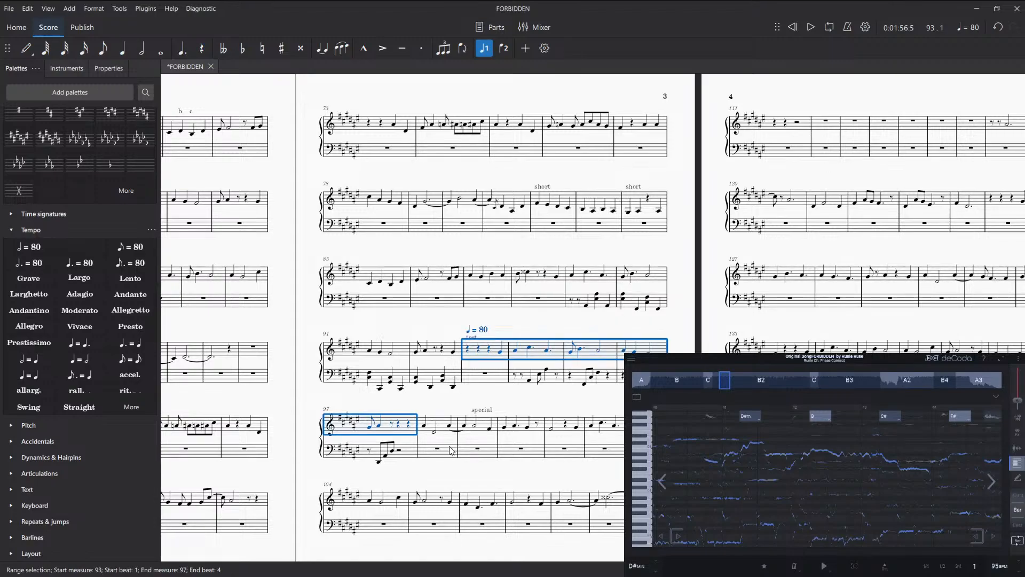
left_click(414, 455, "shift")
left_click_drag(683, 428, 442, 413)
left_click_drag(944, 399, 499, 462)
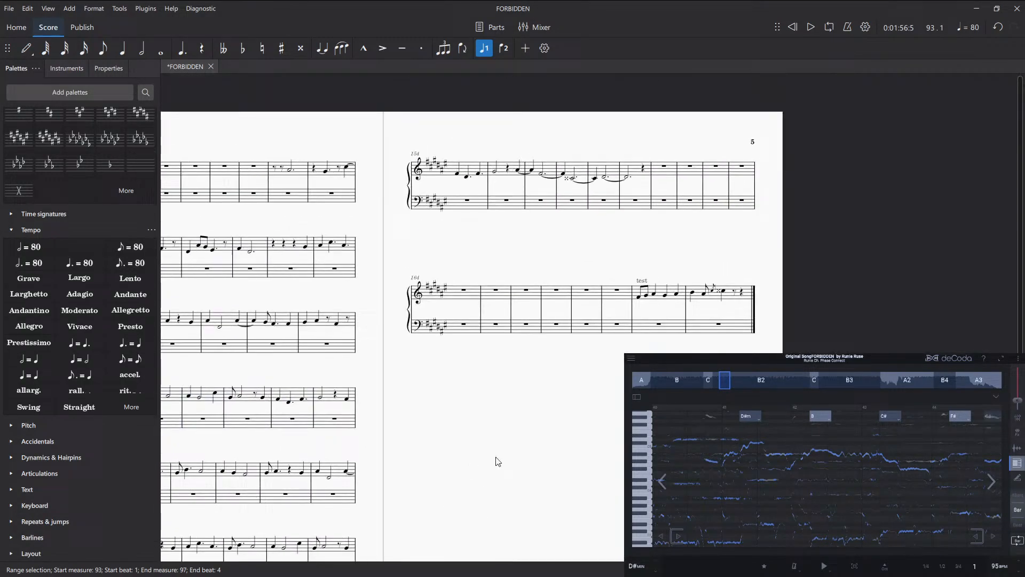
left_click(746, 332)
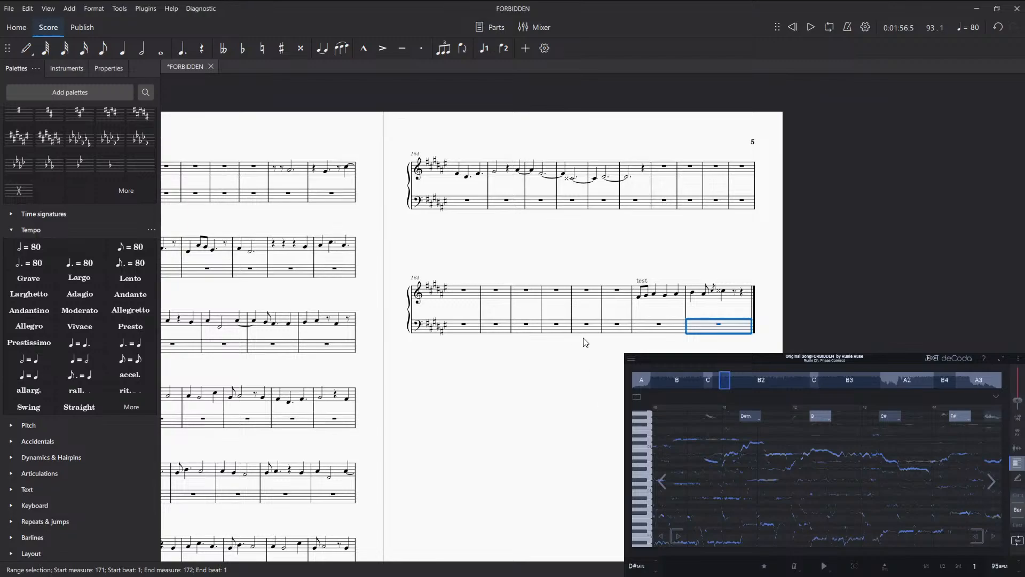
left_click(573, 319)
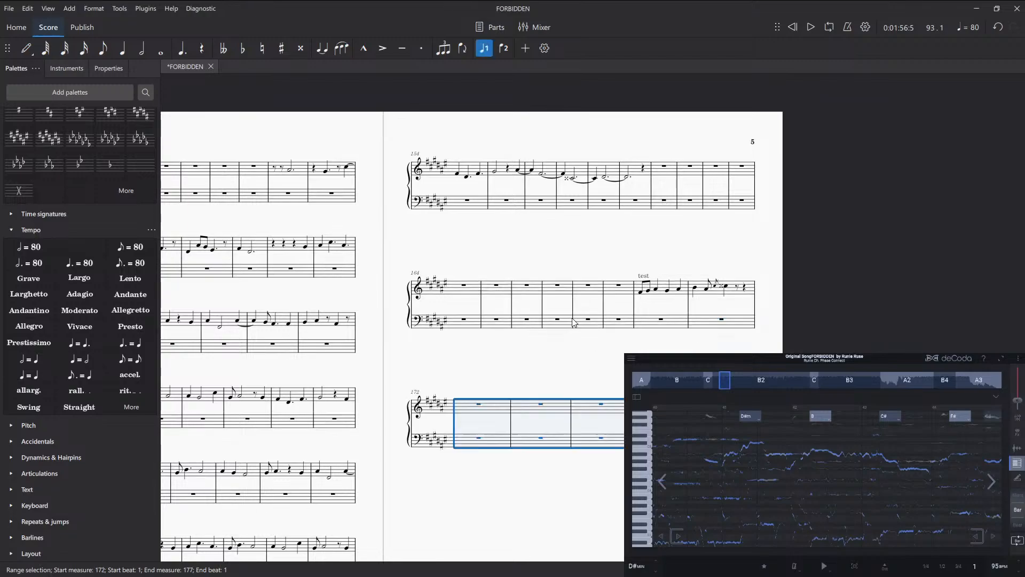
key("ctrl+v")
left_click(439, 530)
left_click_drag(438, 530, 908, 405)
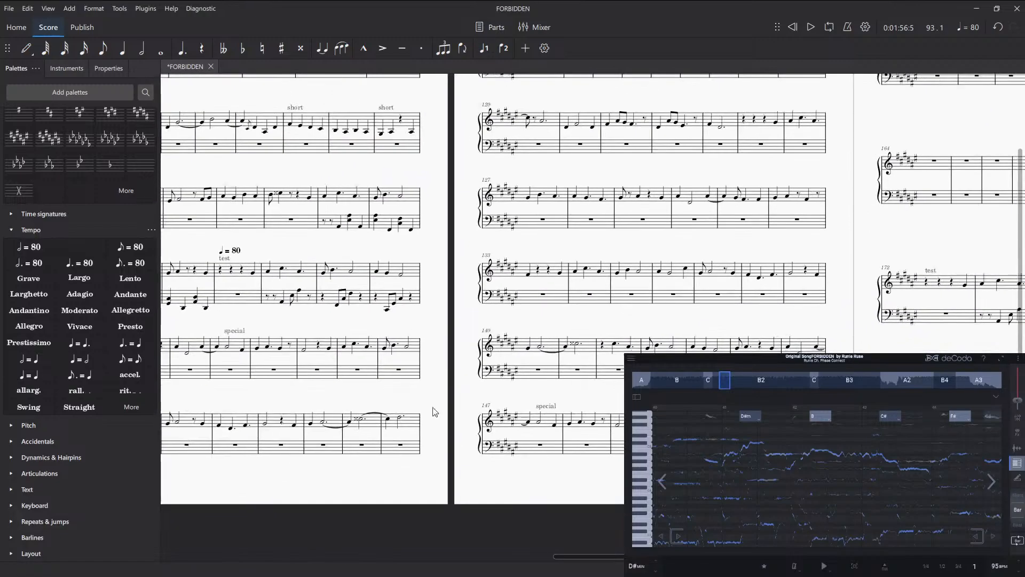
left_click_drag(434, 412, 662, 436)
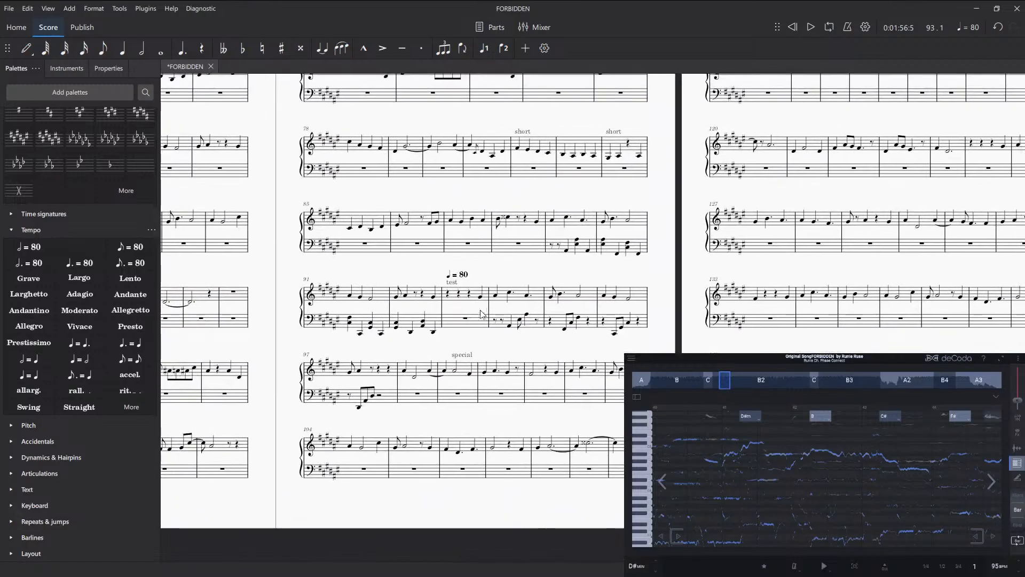
left_click(448, 300)
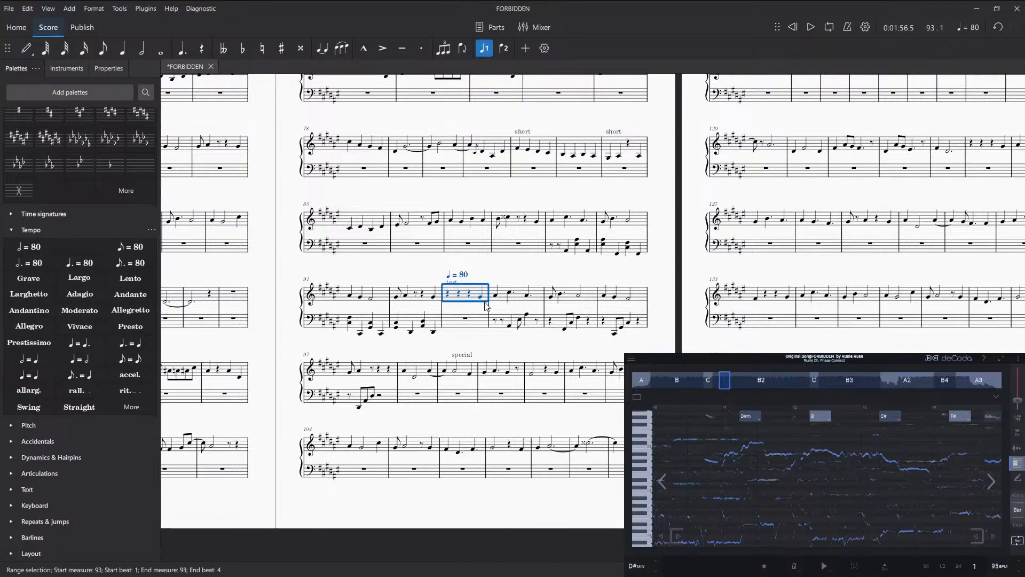
left_click(392, 375, "shift")
key("ctrl+Delete")
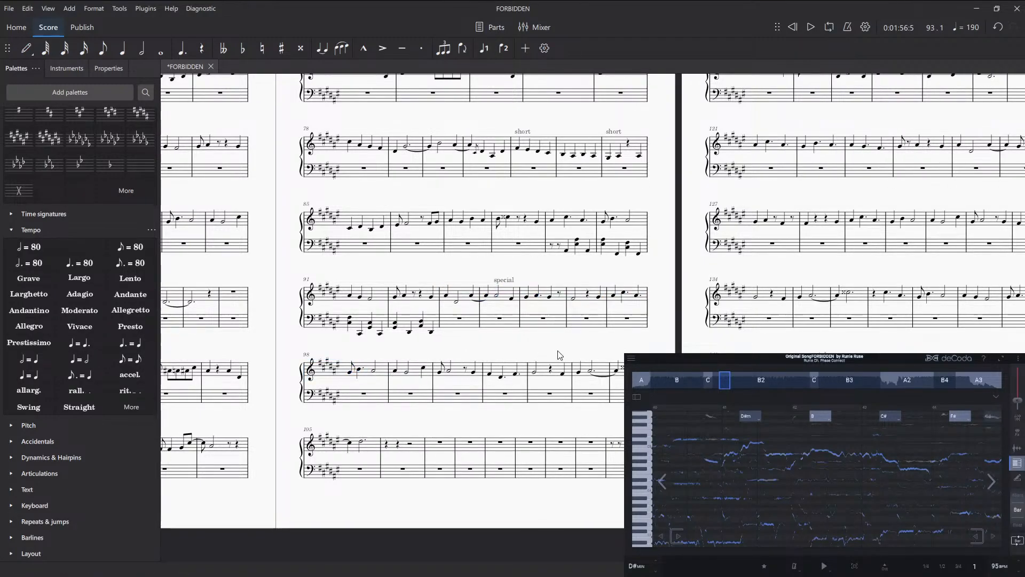
left_click_drag(573, 345, 618, 410)
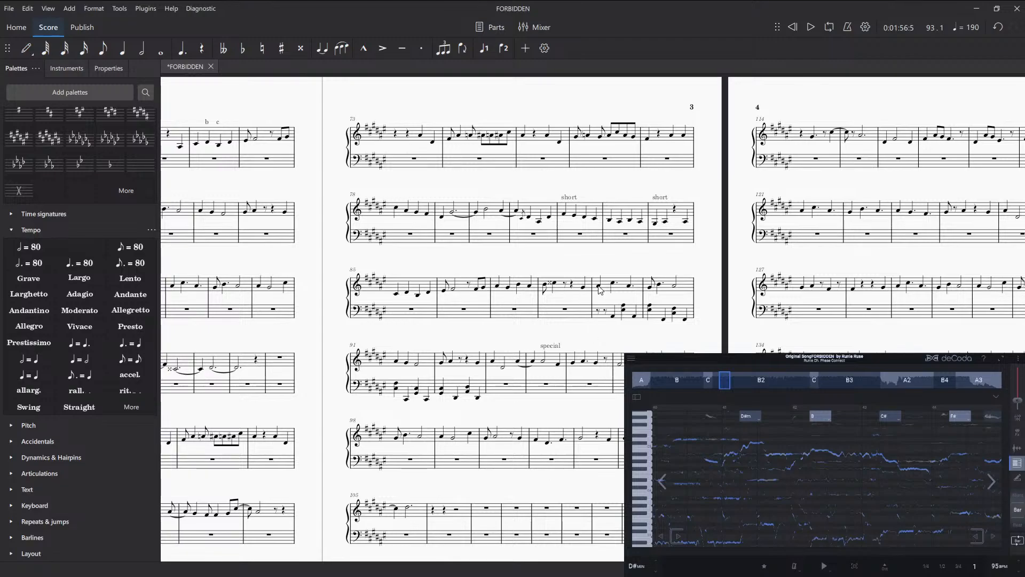
key("ctrl+z")
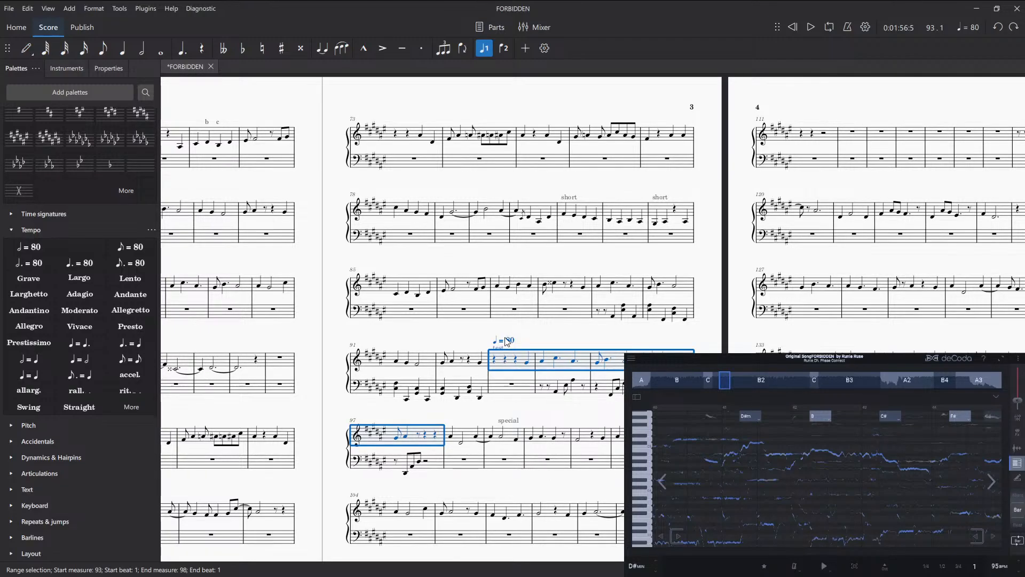
- Remove the tempo mark at measure 93 and copy the left-hand part of measures 89 to 92 onto measures 94 to 97
left_click(506, 340)
key("Delete")
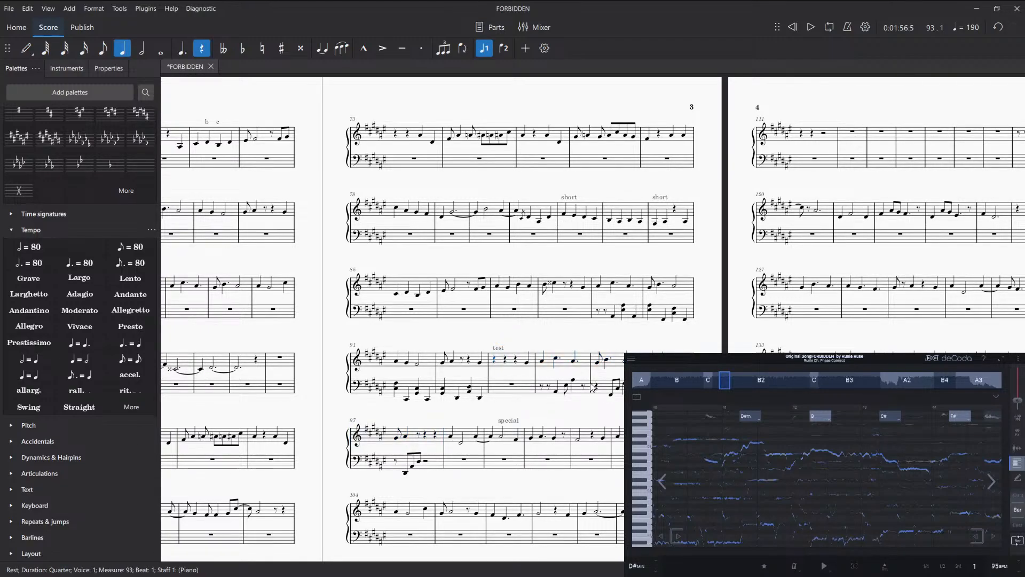
left_click(598, 311)
left_click(483, 399, "shift")
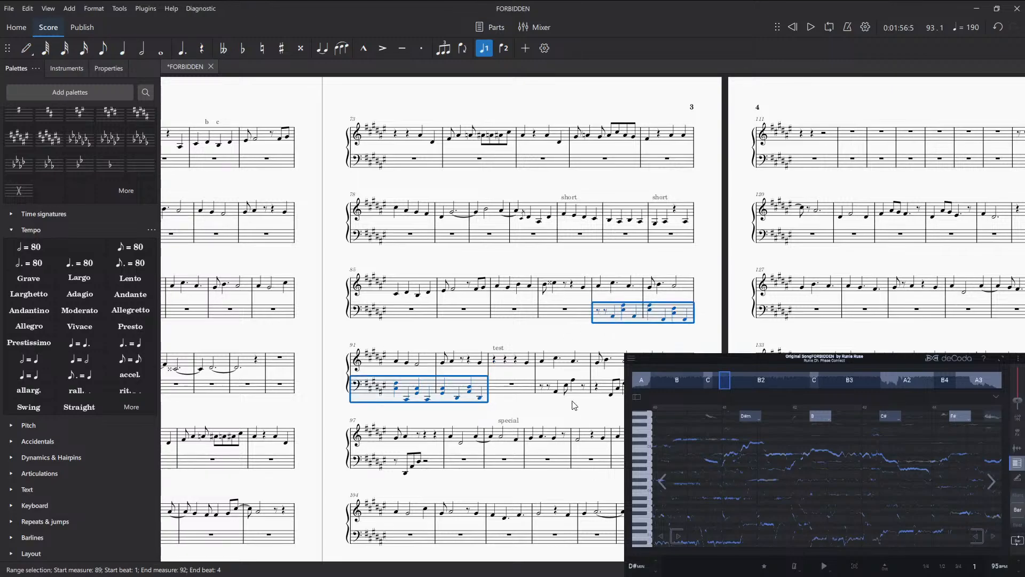
key("ctrl+c")
left_click(541, 391)
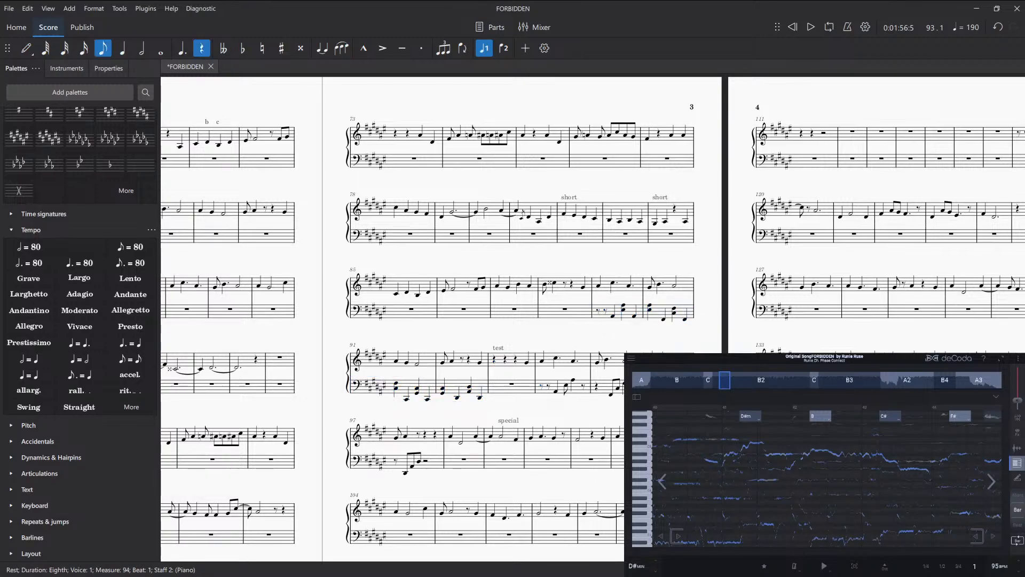
key("ctrl+v")
key("Escape")
- Replace the left hand from beat 2 of measure 94 into the start of measure 95 with eighth notes alternating A#2 and E#3
left_click(563, 391)
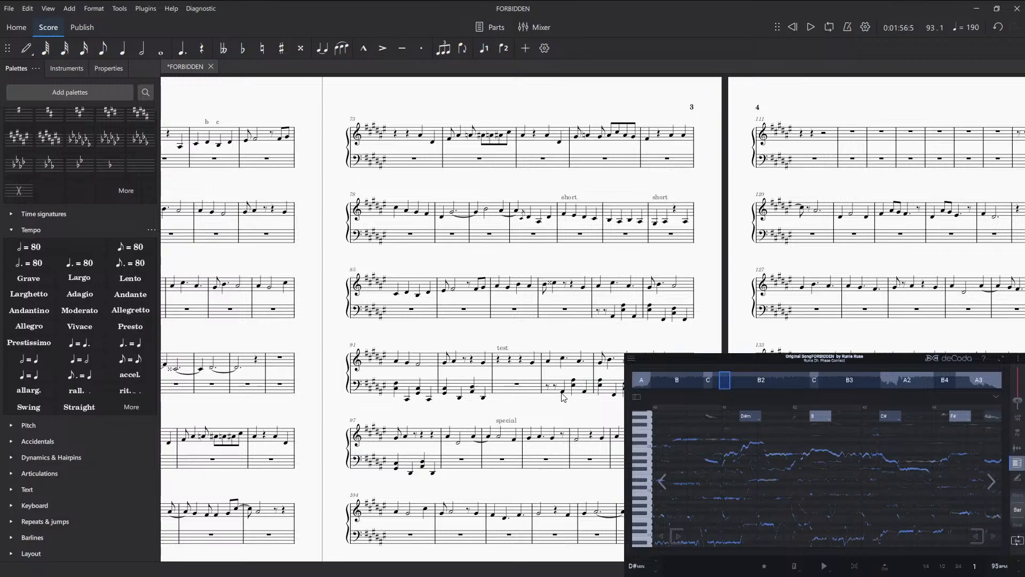
key("4")
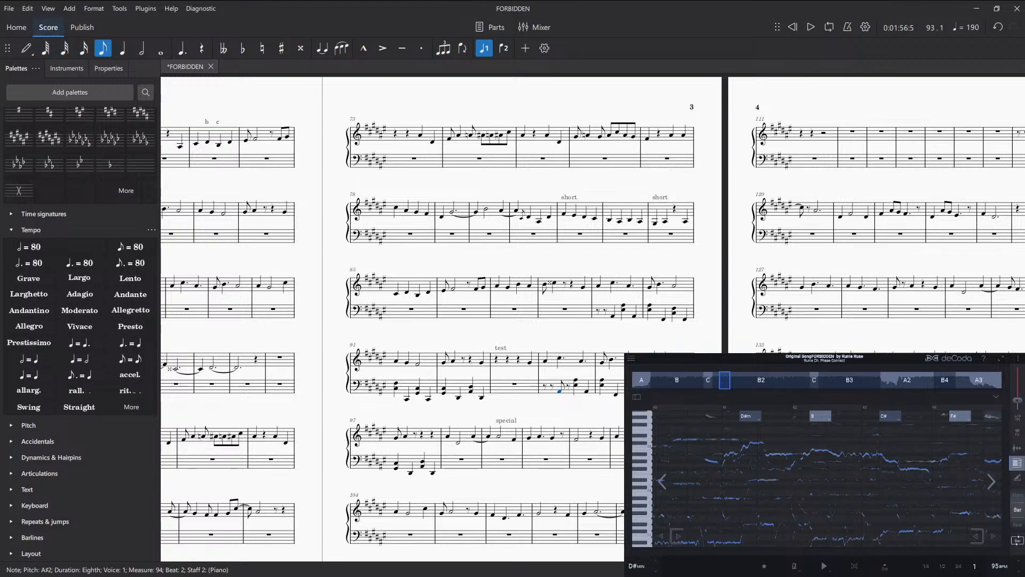
key("n")
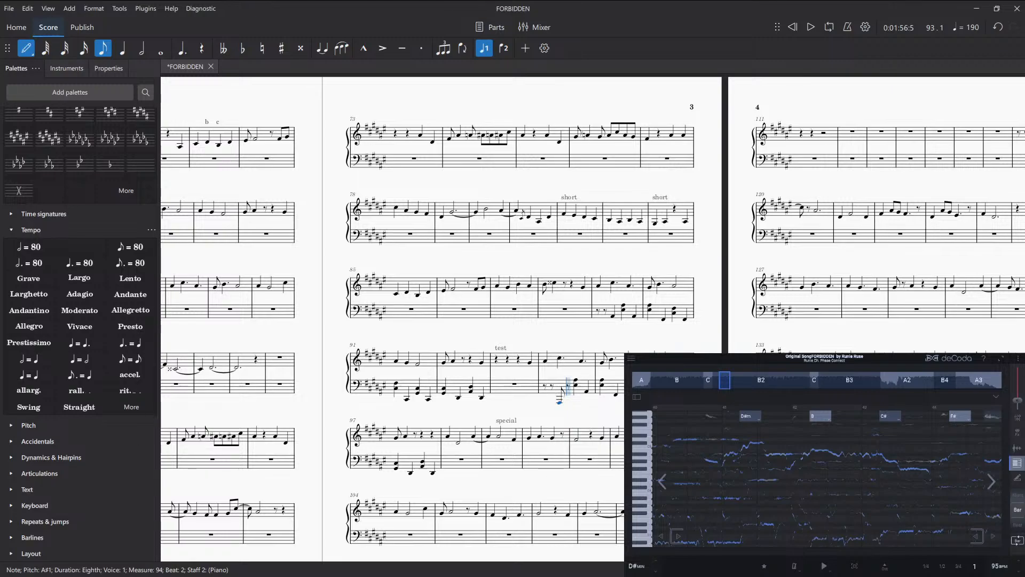
key("ctrl+z")
key("a")
key("e")
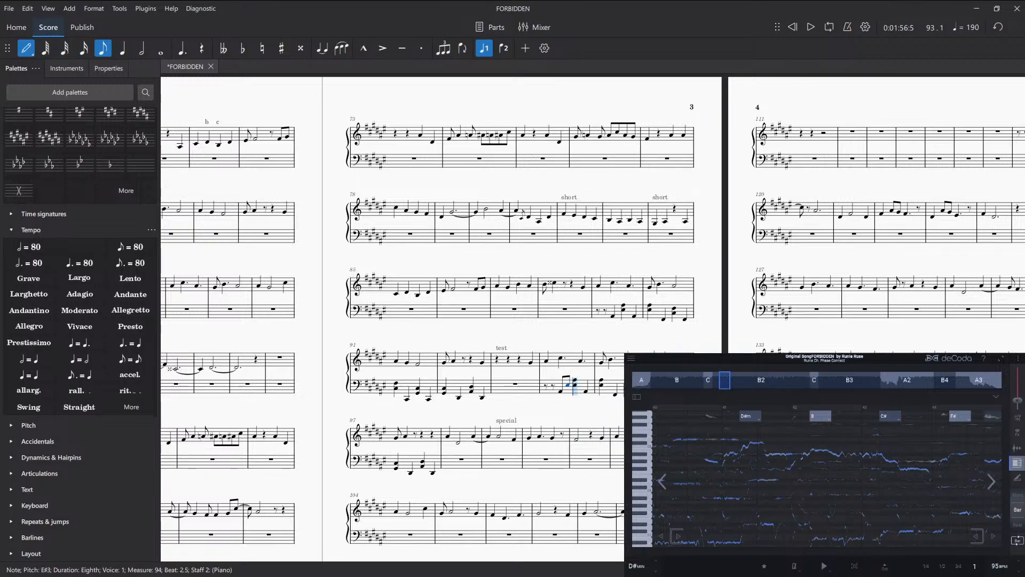
key("a")
key("e")
key("a")
key("a")
key("e")
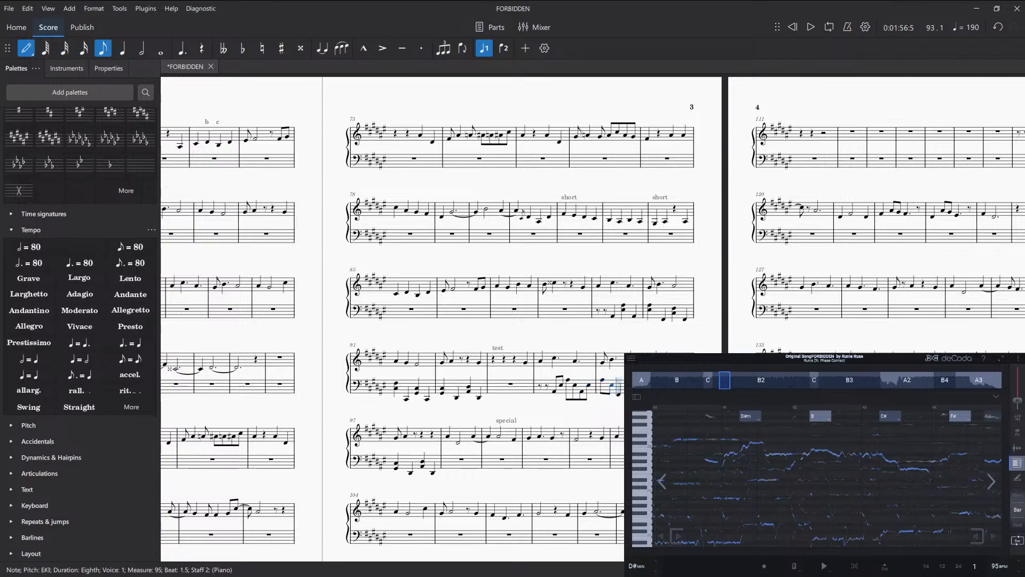
- Continue the left-hand eighth notes with alternating F#3 and C#3 from measure 95 through the first beat of measure 96
key("c")
key("f")
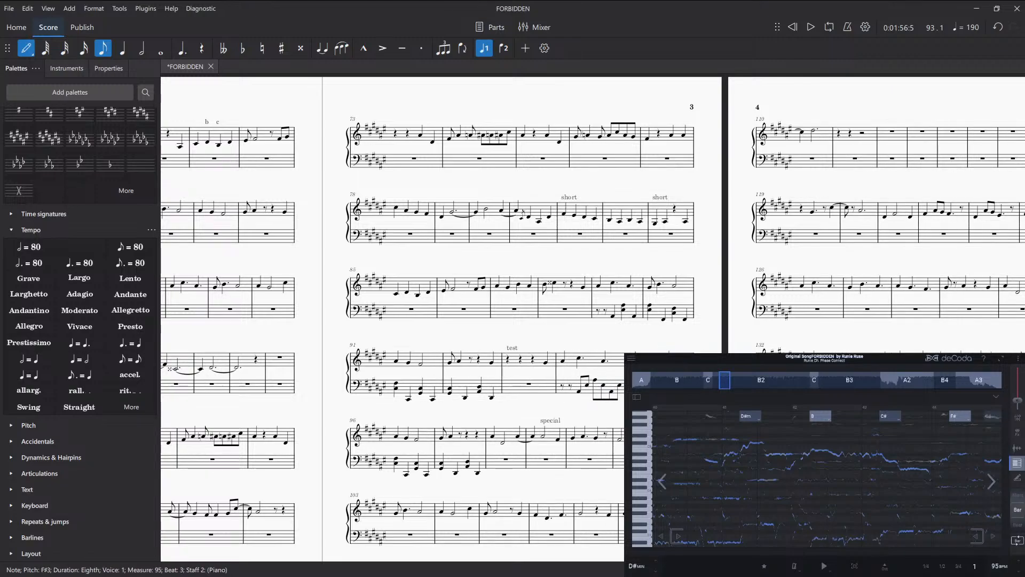
key("c")
key("f")
key("c")
key("f")
key("c")
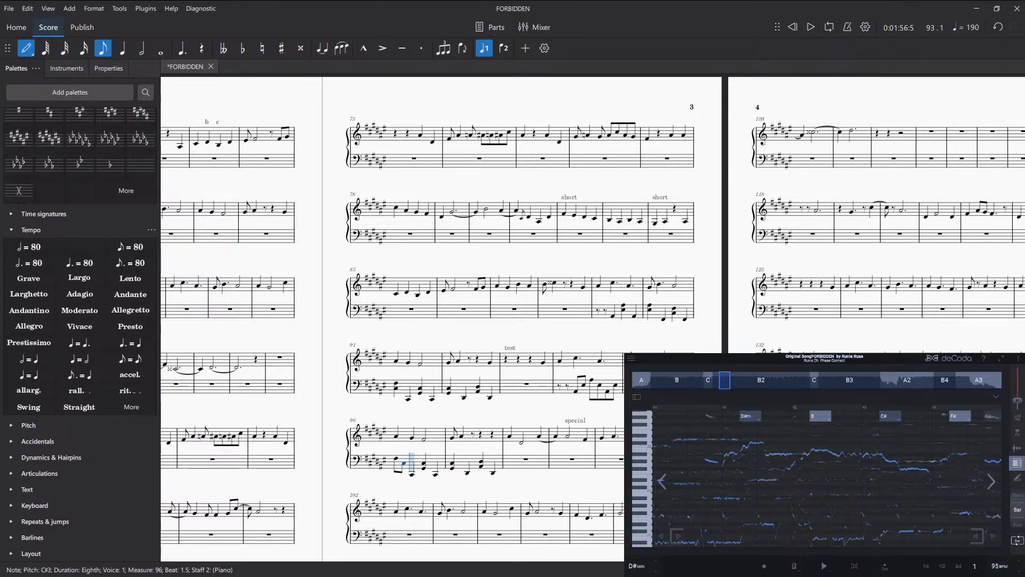
- Continue the left-hand eighth notes with C# and G# alternating from beat 2 of measure 96 through beat 1 of measure 97
key("c")
key("c")
key("ctrl+z")
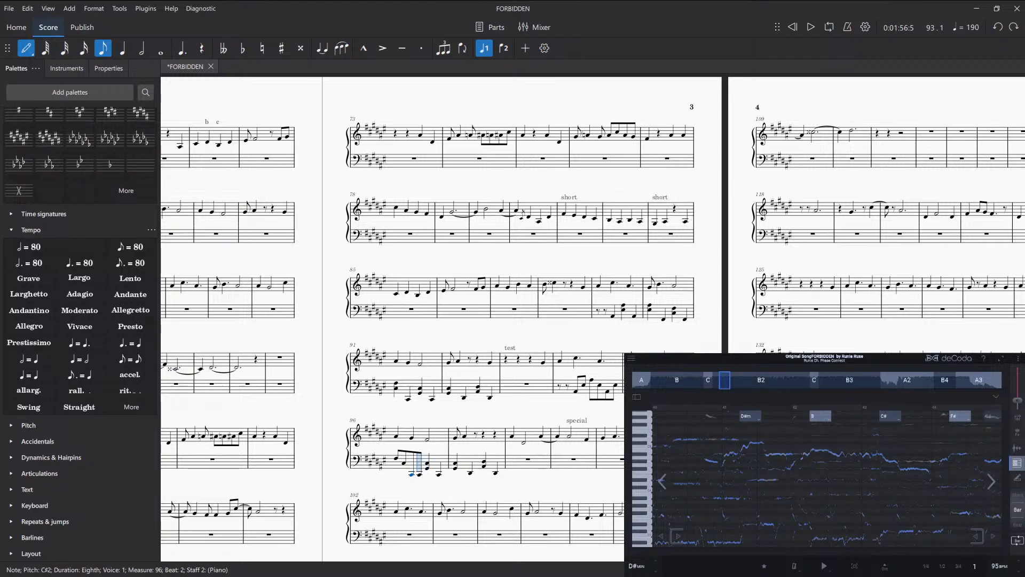
key("g")
key("c")
key("g")
key("c")
key("g")
key("c")
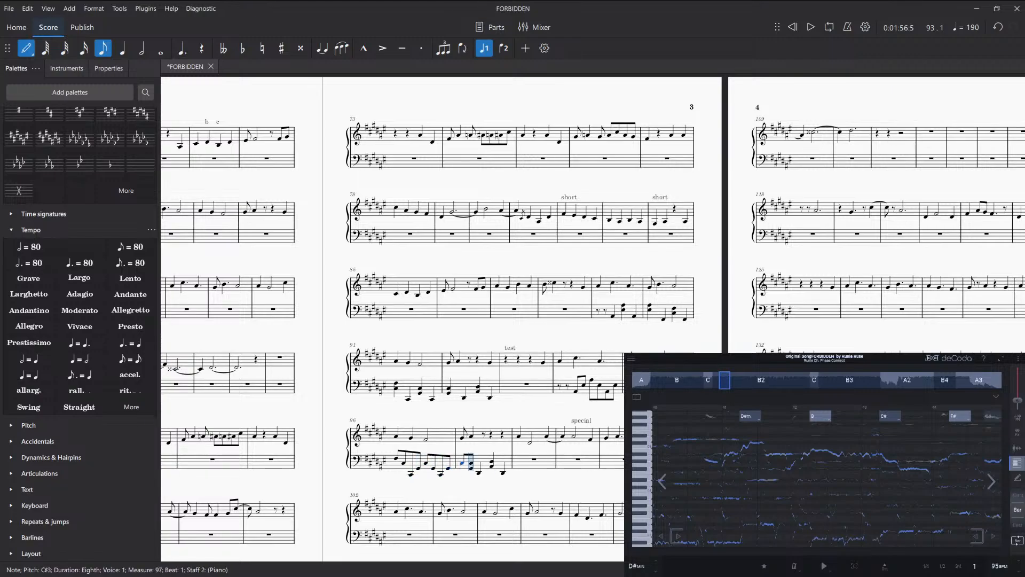
key("g")
- Fill beats 2 to 4 of measure 97 in the lower staff with eighth notes alternating D# and A#
key("d")
key("a")
key("d")
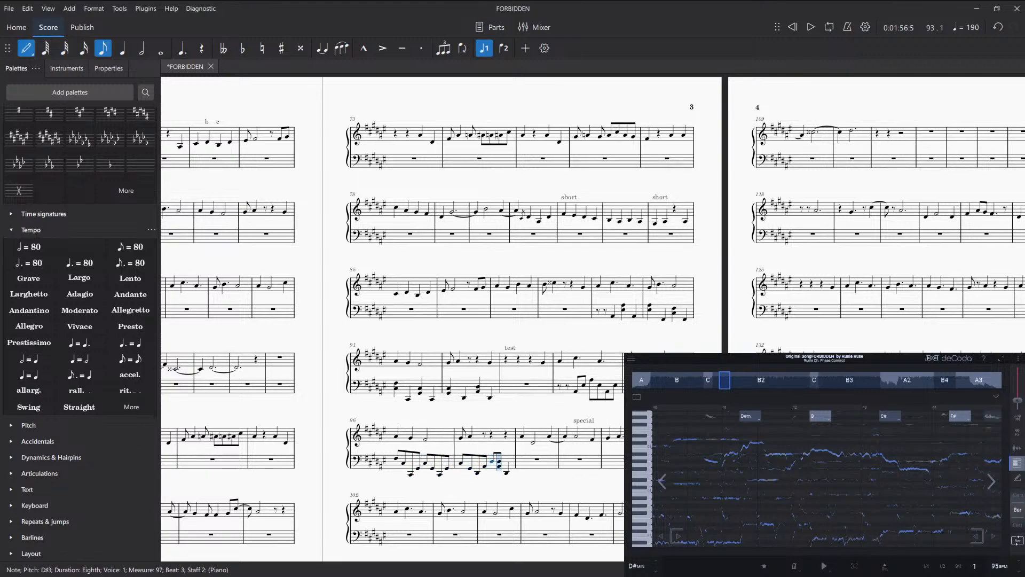
key("a")
key("d")
key("a")
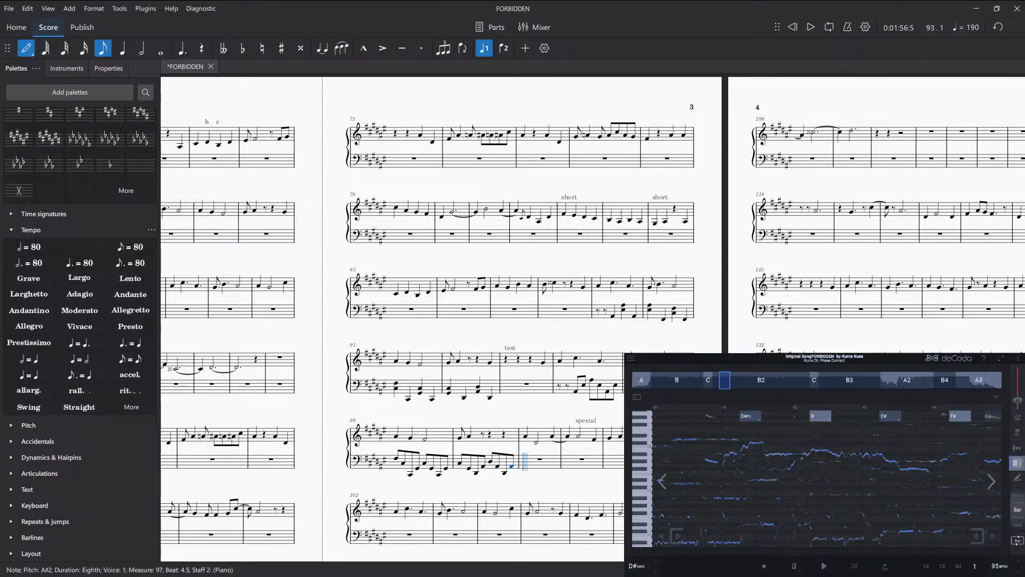
key("Escape")
- Play back the score from measure 88 and from measure 93 to compare the quarter-note and eighth-note left hands
left_click(647, 93)
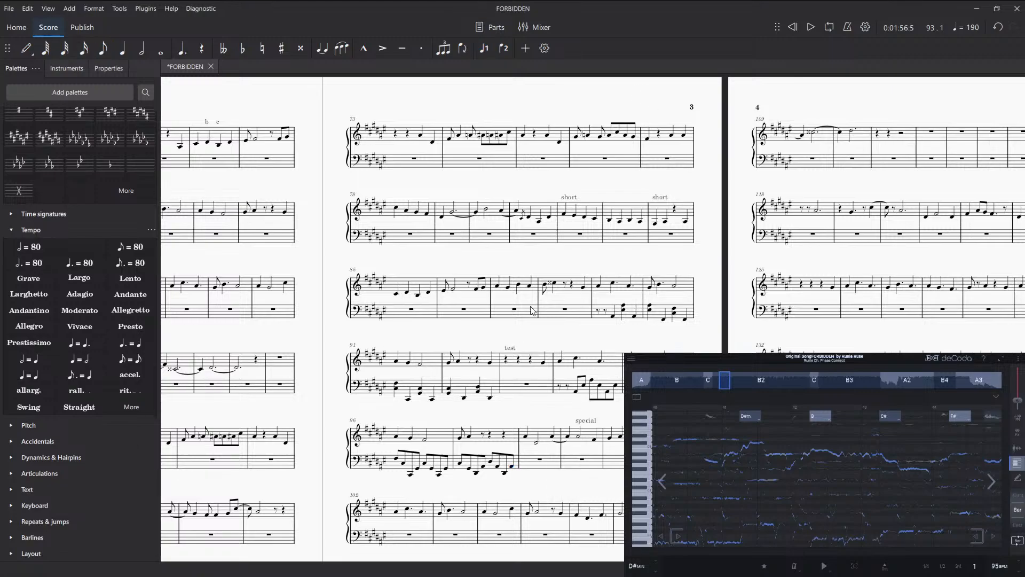
left_click(571, 286)
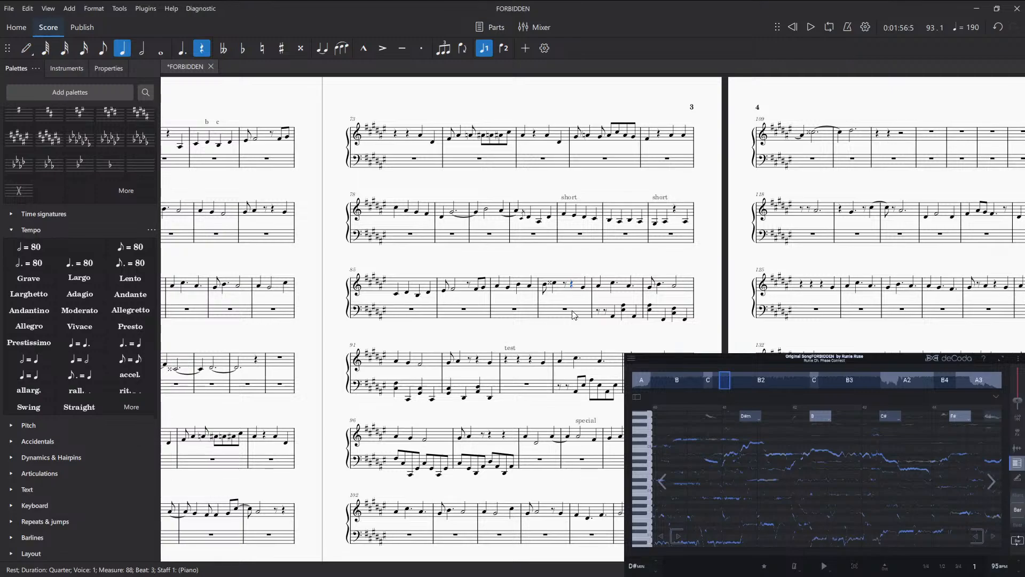
key("space")
key("space")
left_click(545, 365)
key("space")
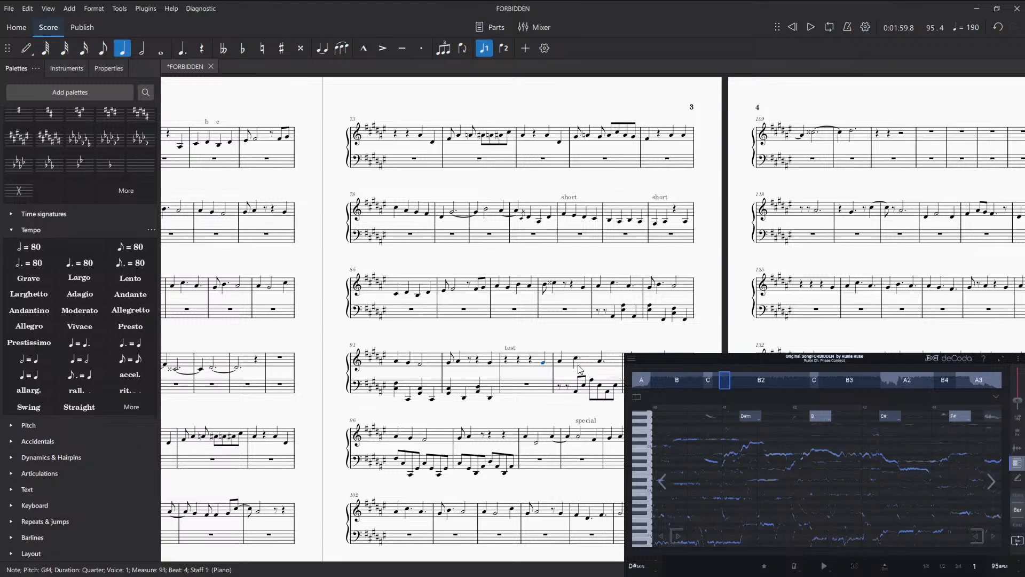
key("Escape")
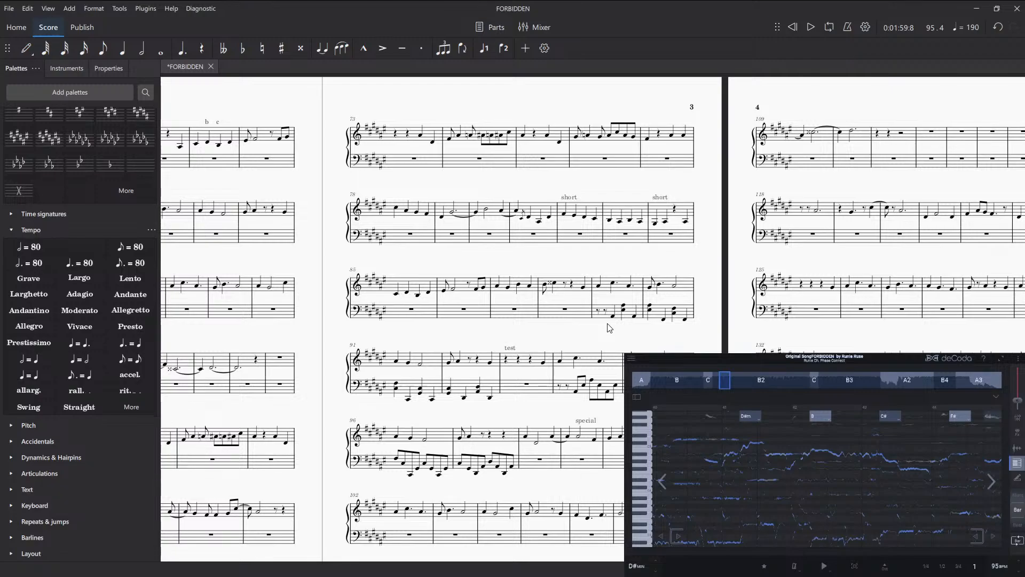
- Listen to the looped passage in deCoda and delete the test measures 93 to 97 from the score
left_click(506, 359)
left_click(824, 566)
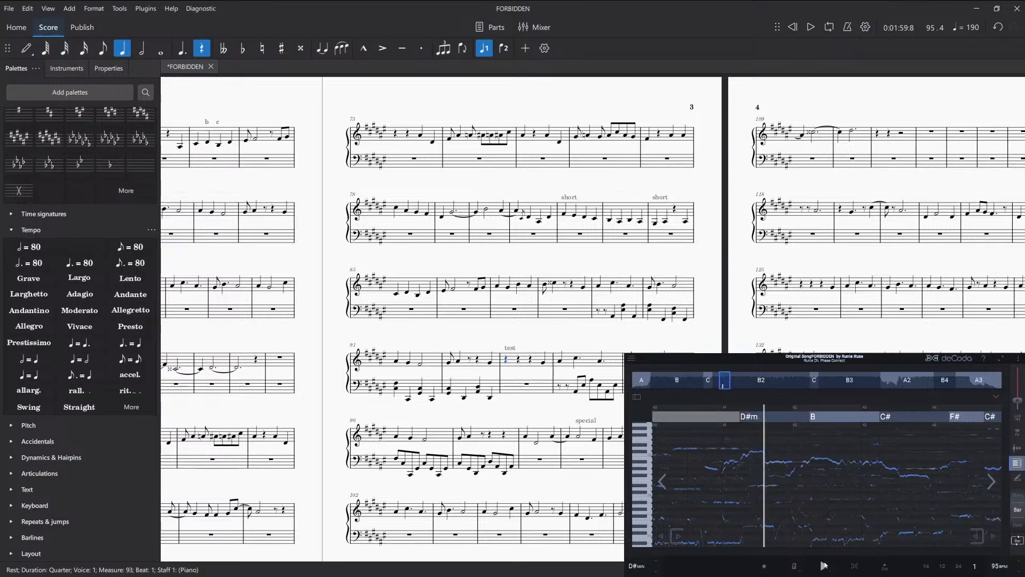
left_click(824, 565)
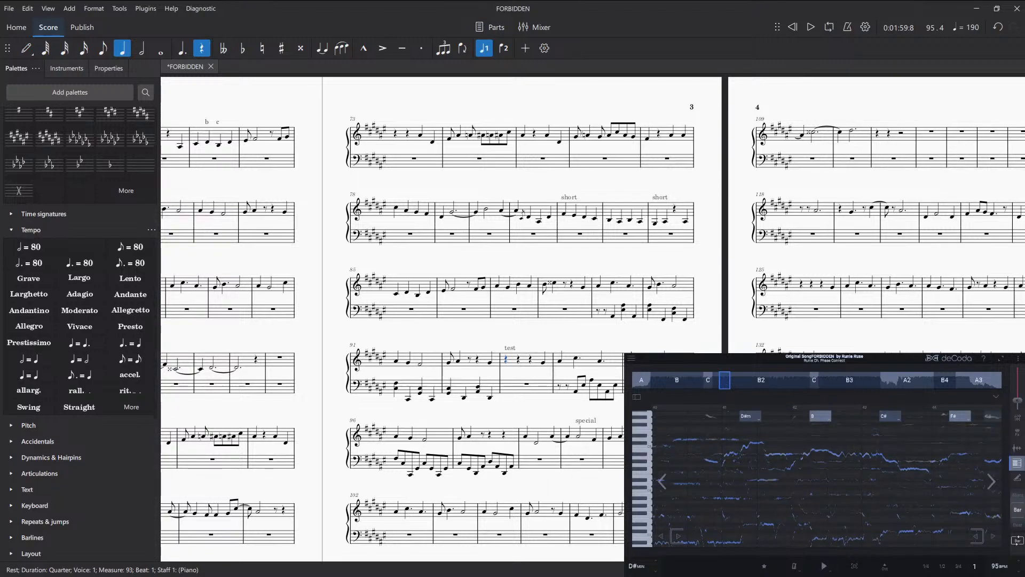
left_click(512, 443, "shift")
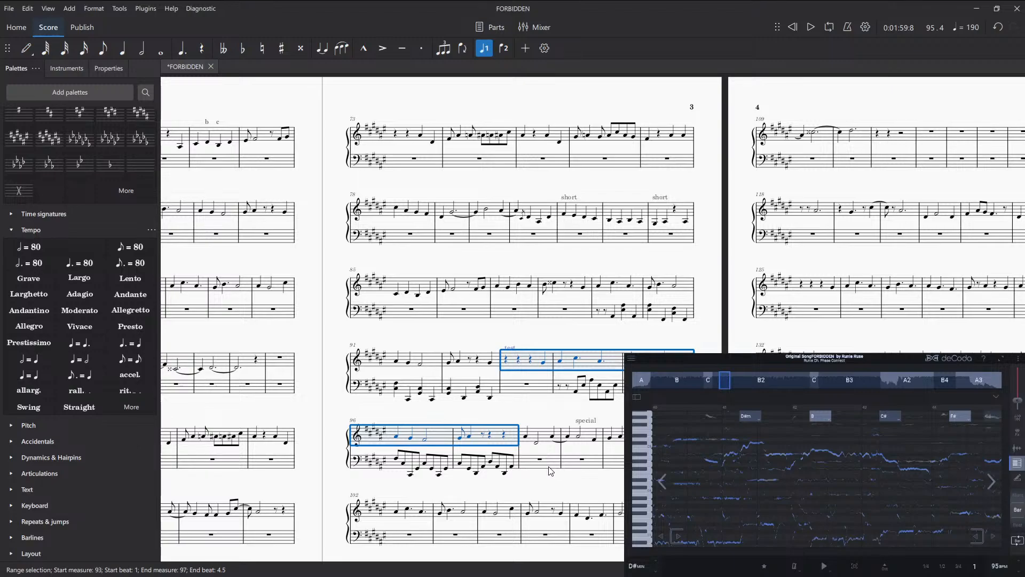
key("ctrl+Delete")
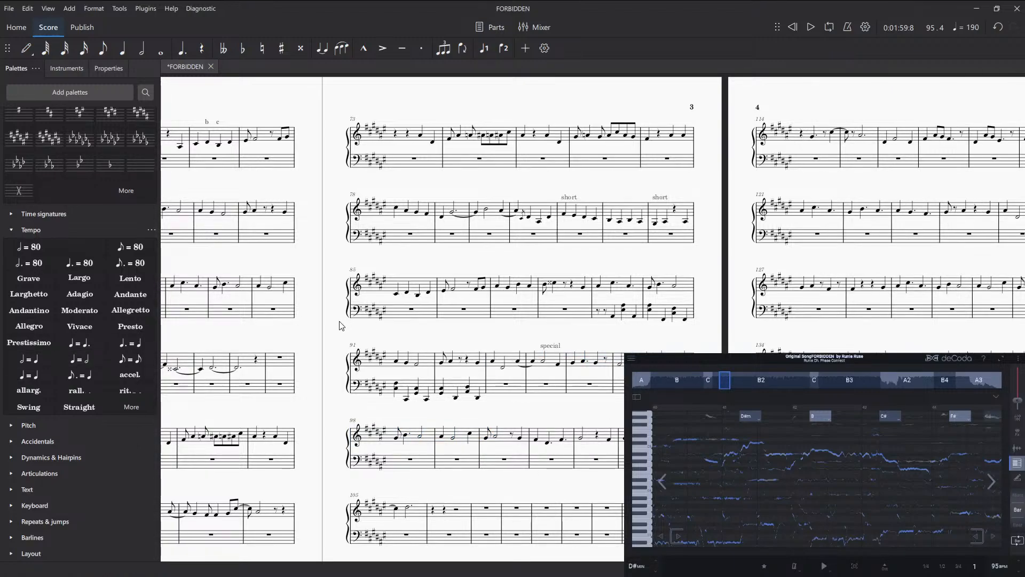
- Try to lower the bass notes on beats 2 and 4 of measures 89 and 90 by an octave
left_click(613, 315)
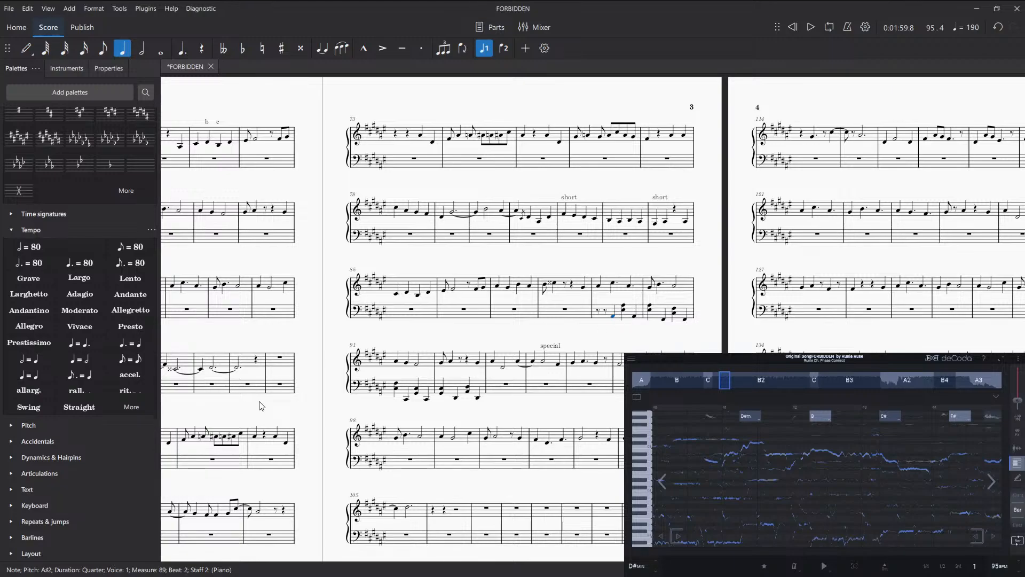
key("ctrl+Down")
key("Right")
key("ctrl+Down")
key("Right")
key("Right")
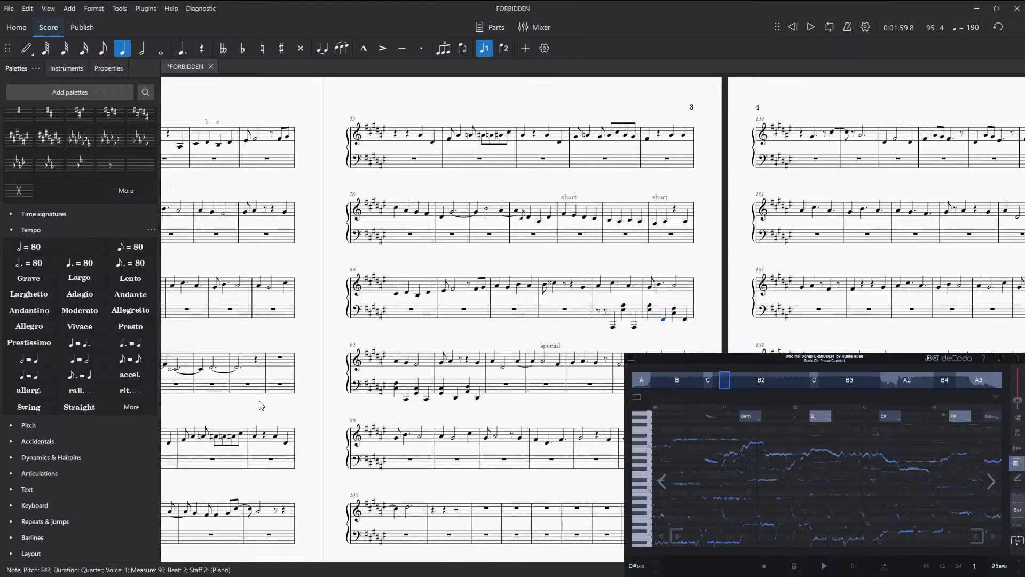
key("ctrl+Down")
key("ctrl+Down")
key("Escape")
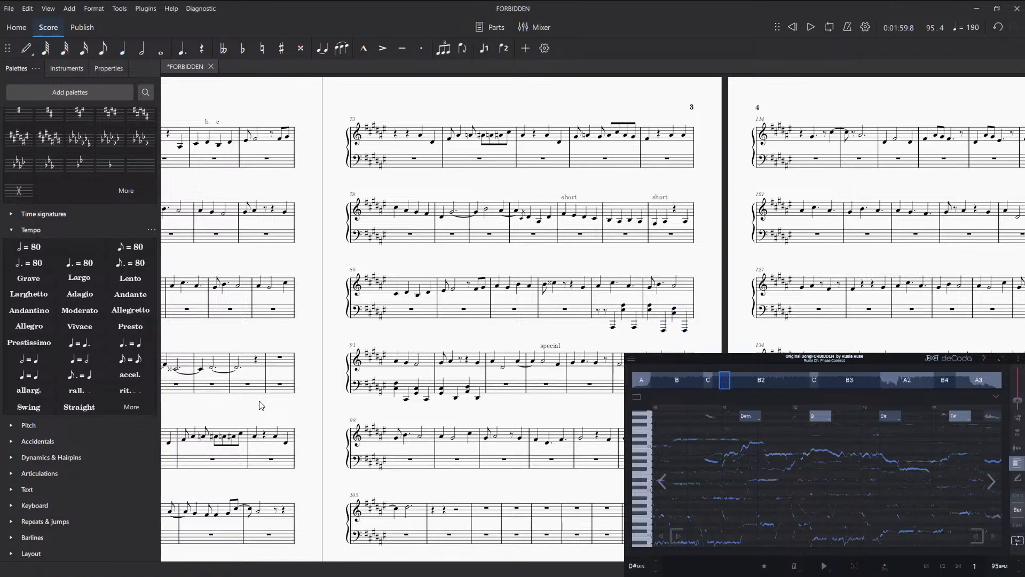
- Play back the score from measure 88 twice to judge the lowered bass notes
left_click(588, 317)
key("space")
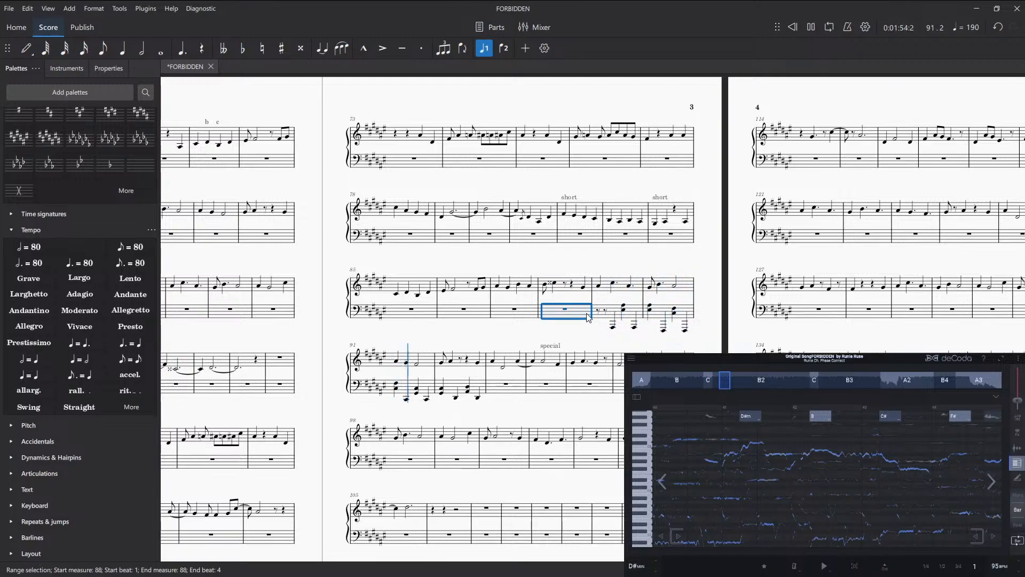
key("space")
left_click(570, 289)
key("space")
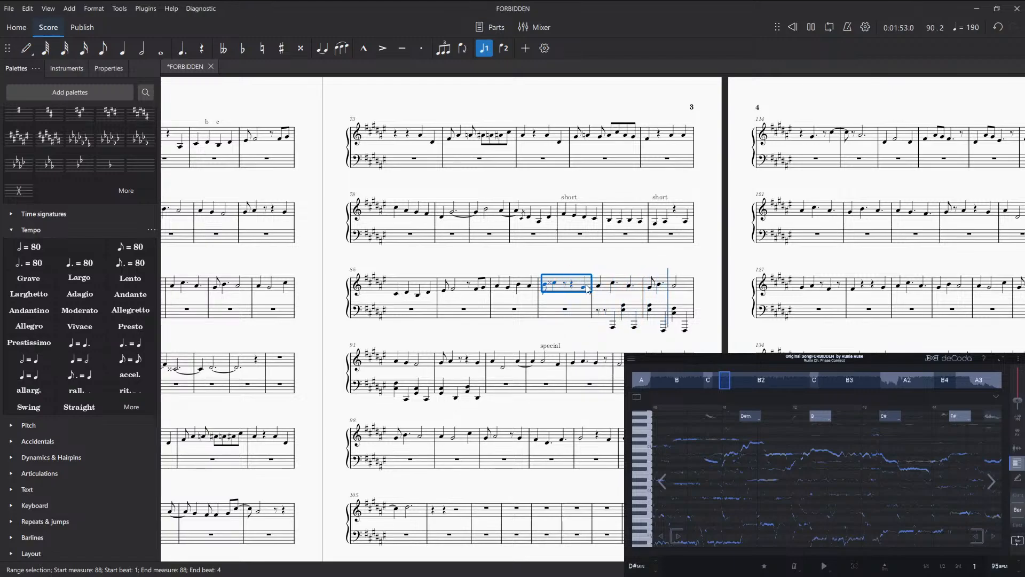
key("space")
- Undo the octave changes to the bass notes in measures 89 and 90
key("ctrl+z")
key("ctrl+z")
key("ctrl+z")
key("ctrl+z")
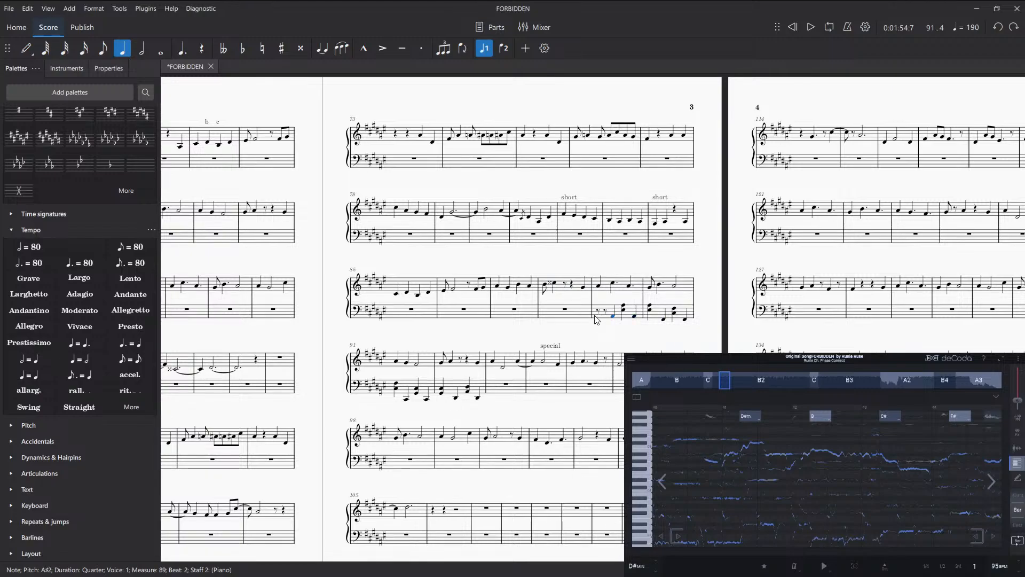
- Play back the score from measure 88 and listen to the looped passage in deCoda for comparison
left_click(566, 285)
key("space")
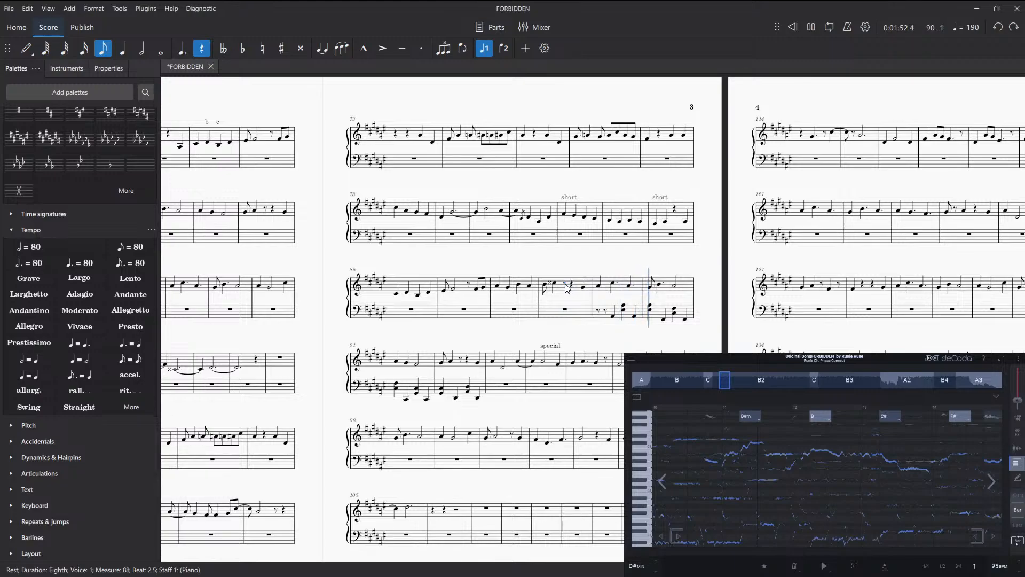
key("space")
left_click(658, 85)
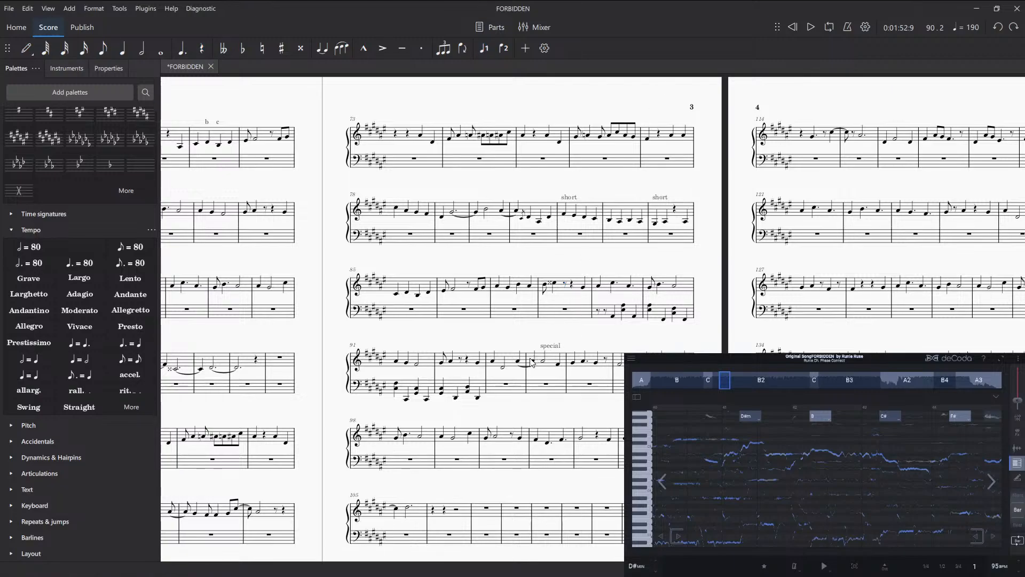
left_click(583, 287)
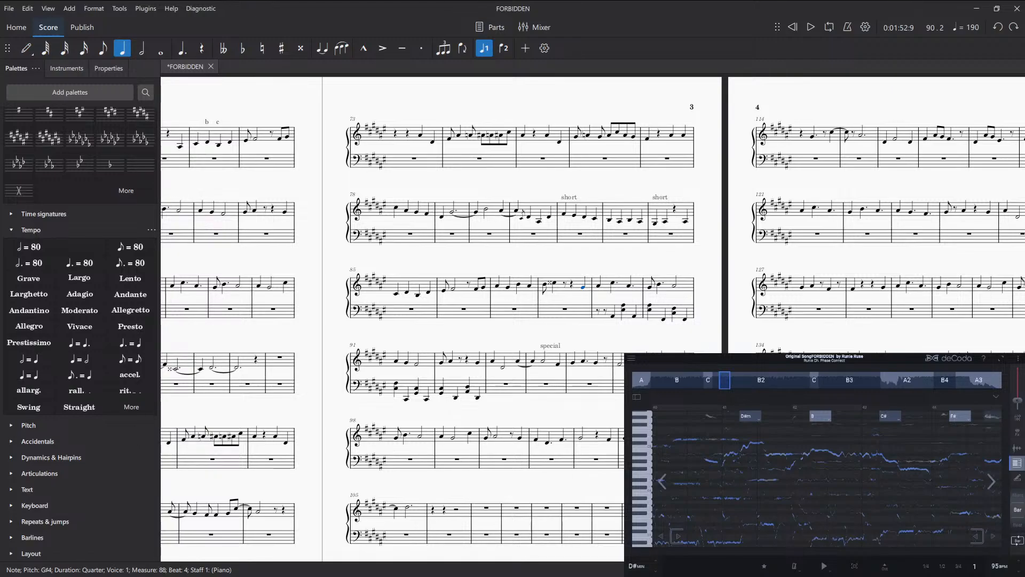
key("space")
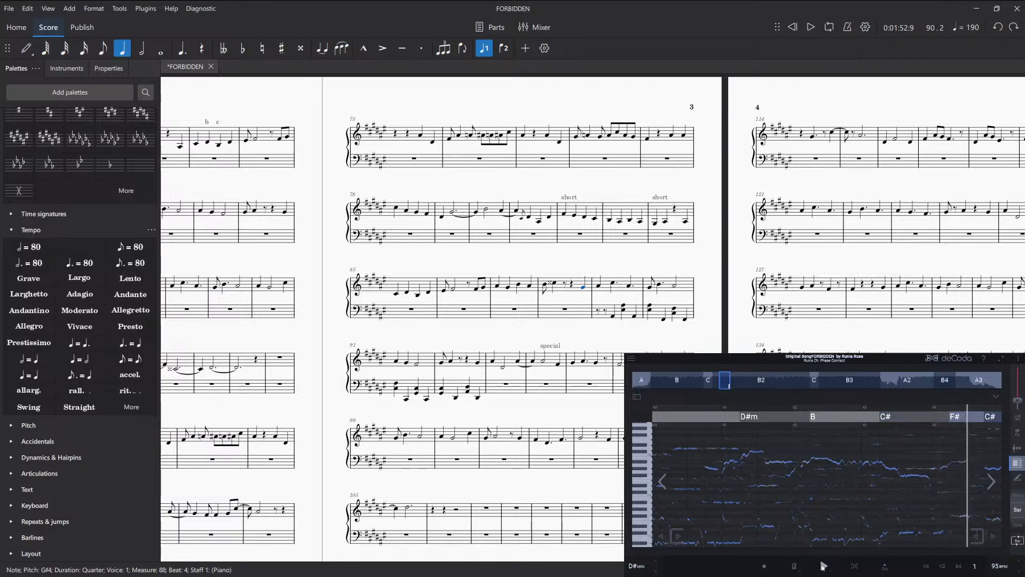
left_click(823, 566)
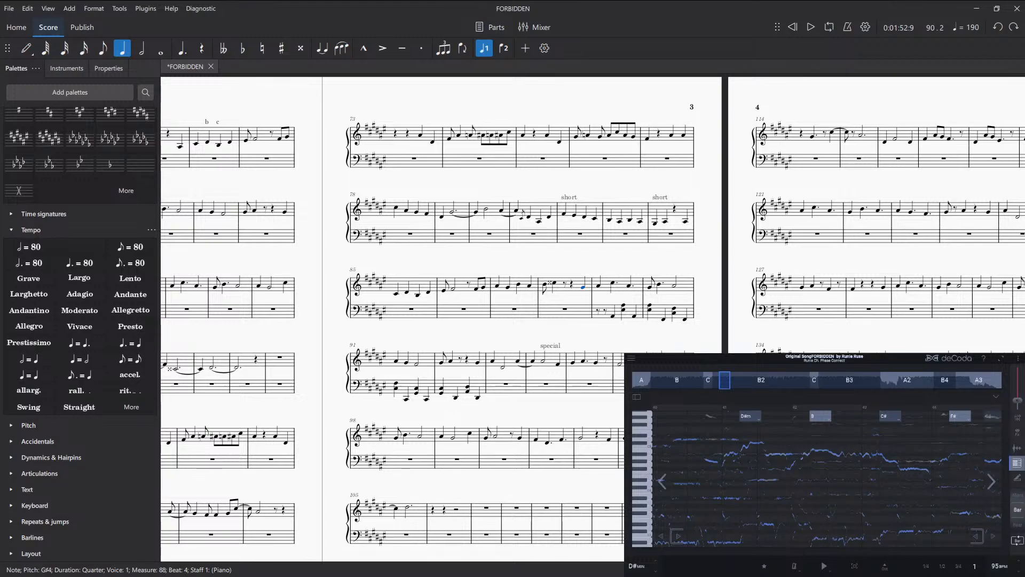
left_click(571, 287)
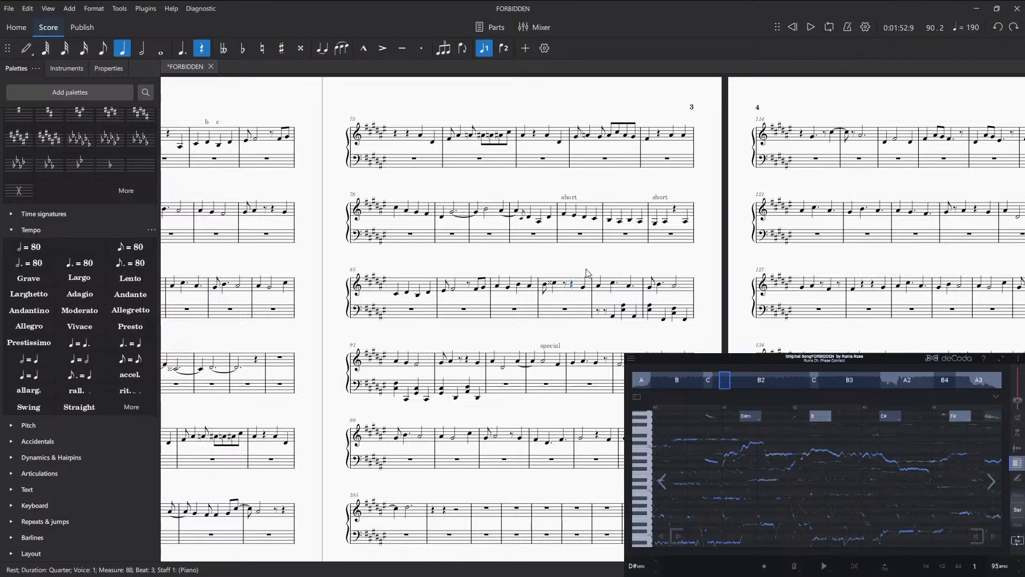
- Add F#4 below the C# on beat 2 of measure 89 and an E below the B on beat 1.5 of measure 90
left_click(614, 285)
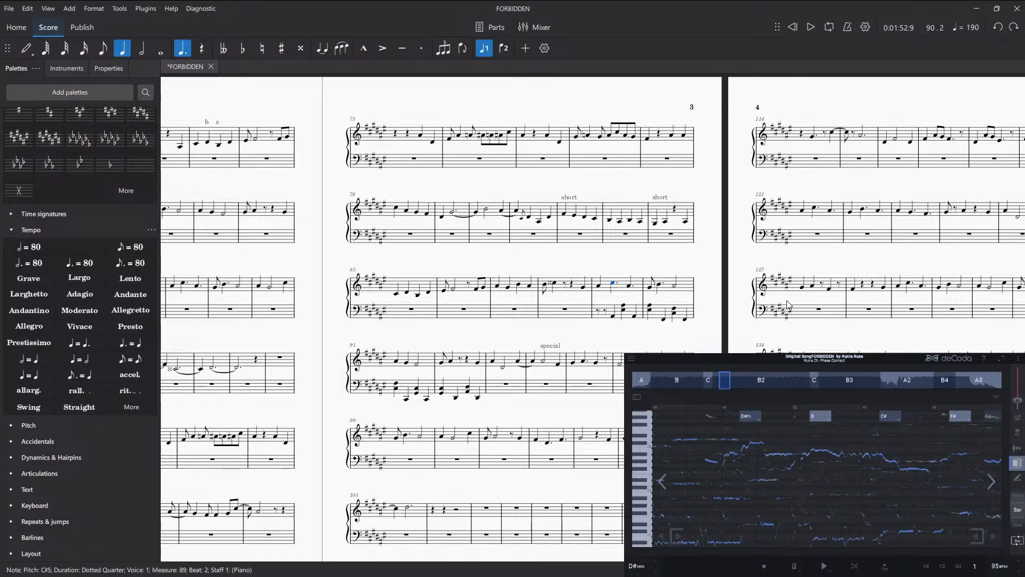
key("n")
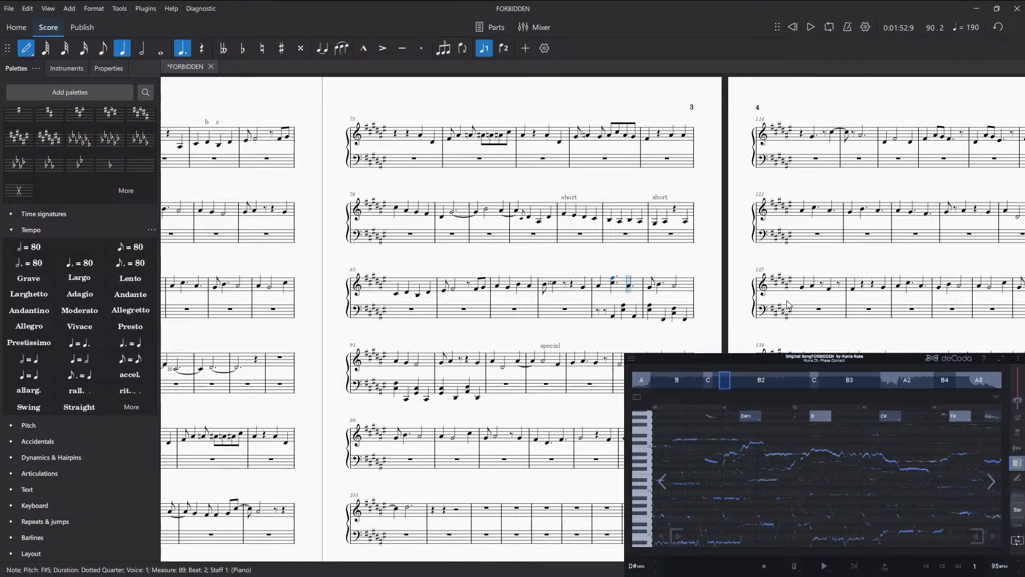
key("f")
key("Right")
key("Right")
key("Right")
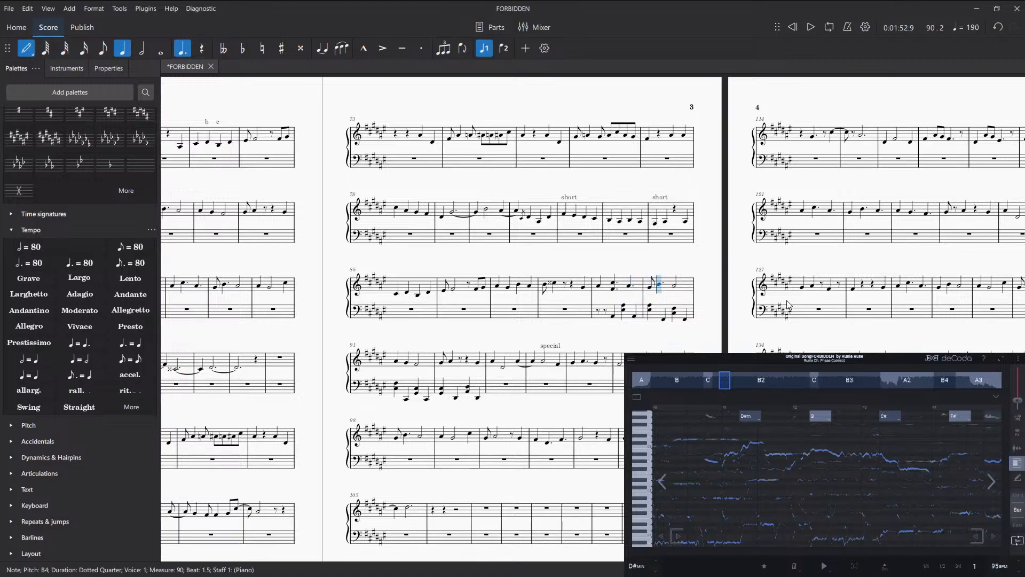
key("e")
- Add C#4 below the melody on beat 2 of measure 91 and D#4 below it on beat 1.5 of measure 92
key("Right")
key("Right")
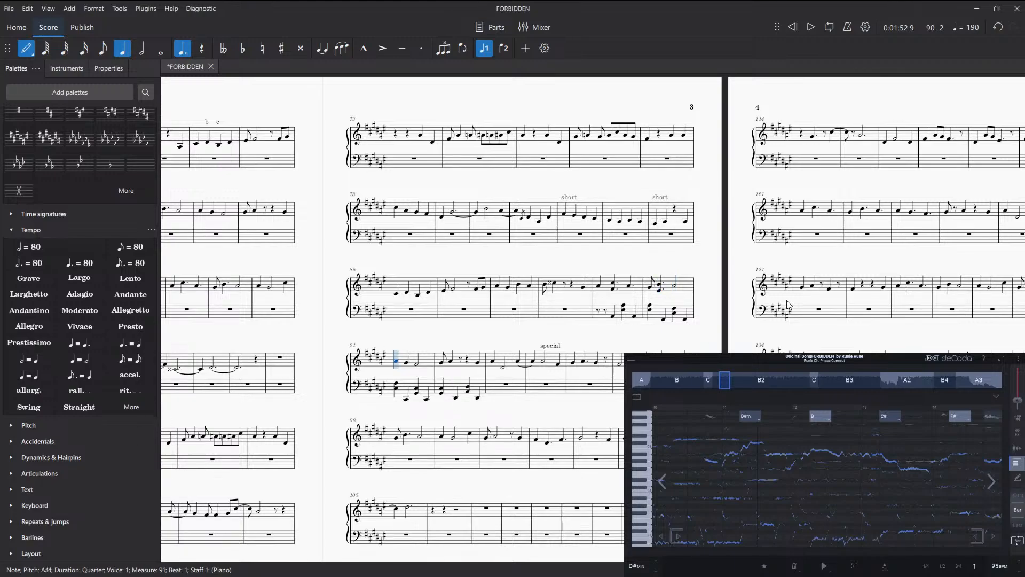
key("Right")
key("c")
key("Right")
key("Right")
key("Right")
key("d")
key("ctrl+Down")
key("Escape")
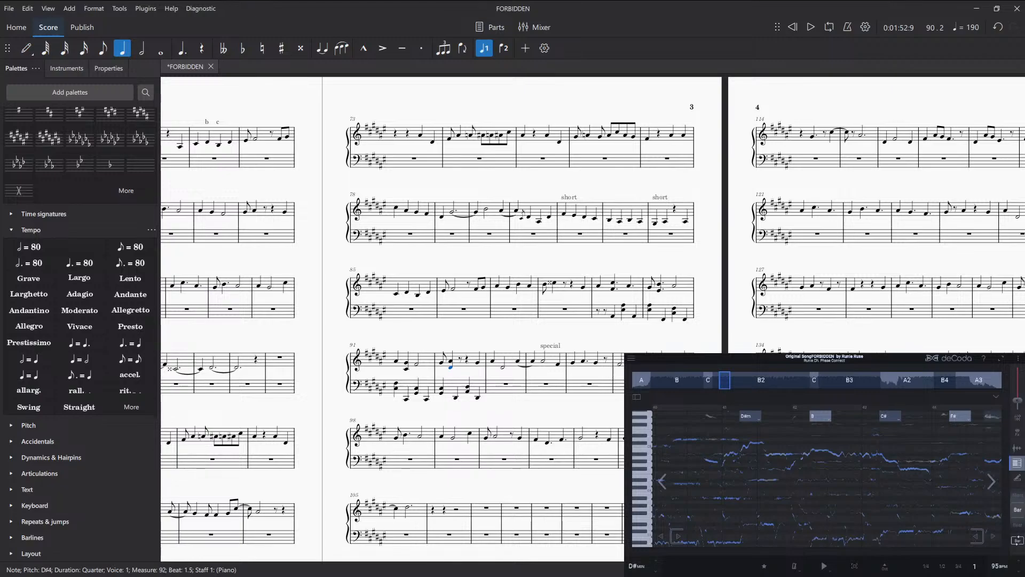
- Play back the score from measure 88 repeatedly to check the added harmony notes
left_click(568, 287)
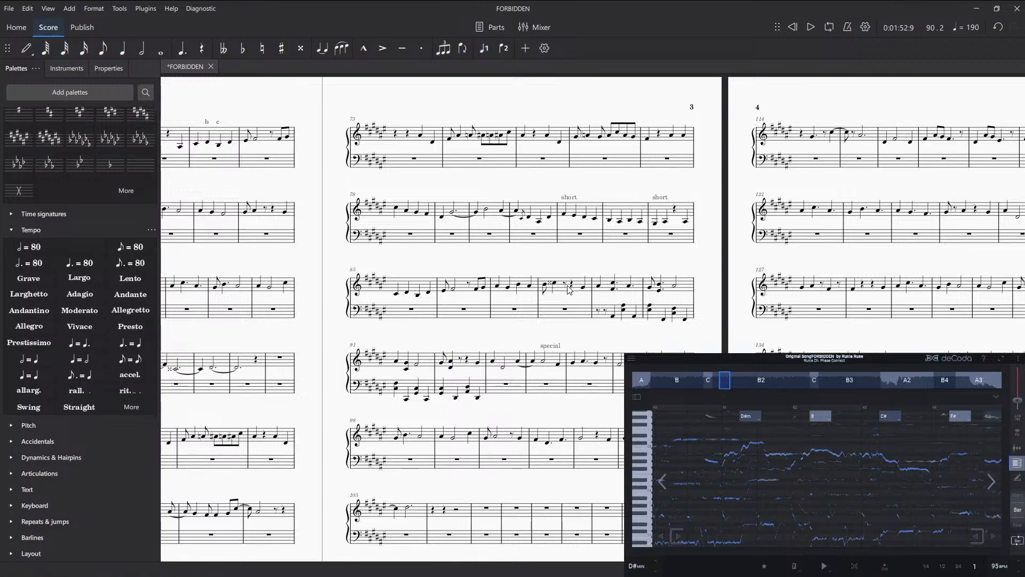
key("space")
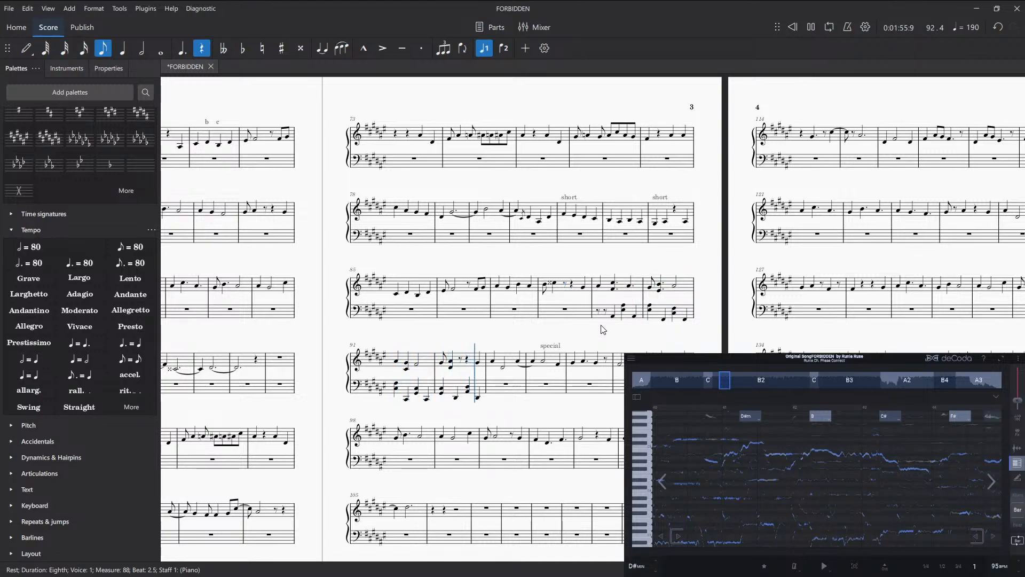
key("space")
key("space")
left_click(570, 286)
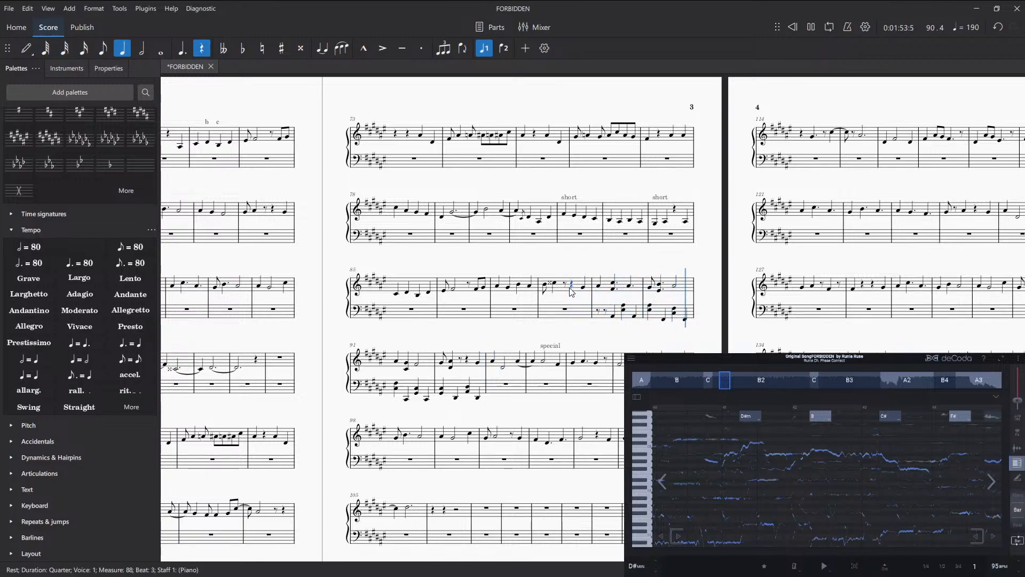
key("space")
key("space")
key("Escape")
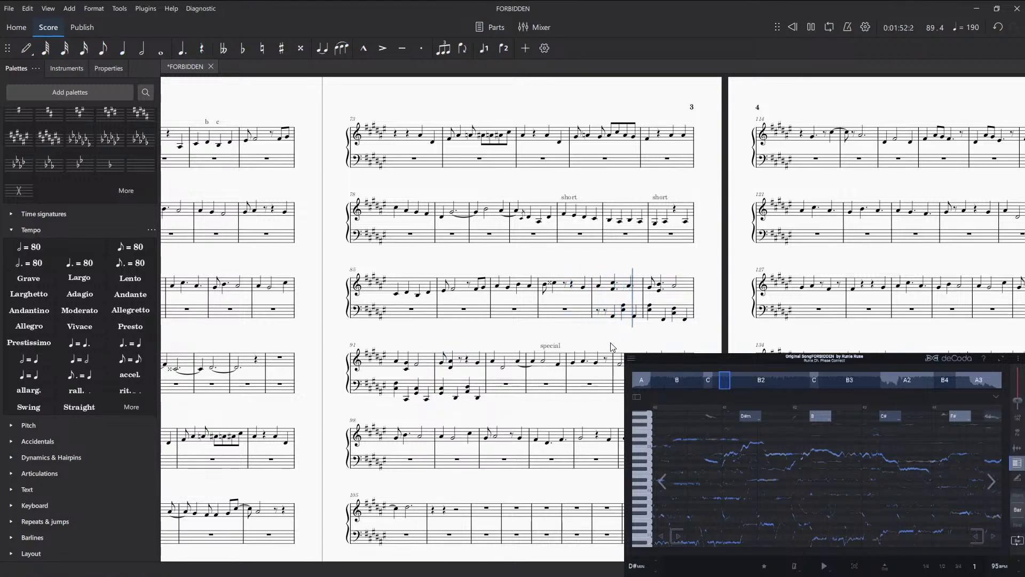
key("space")
- Step through the upper-staff notes from measure 89 to measure 92 to hear each one
left_click(583, 287)
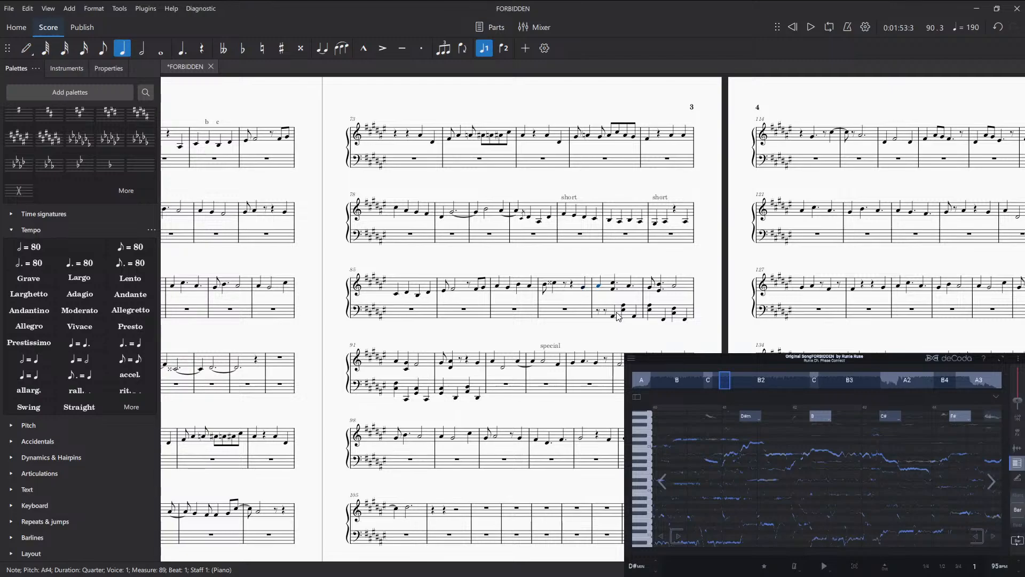
key("Right")
key("Right")
key("Right")
key("Right")
key("Right")
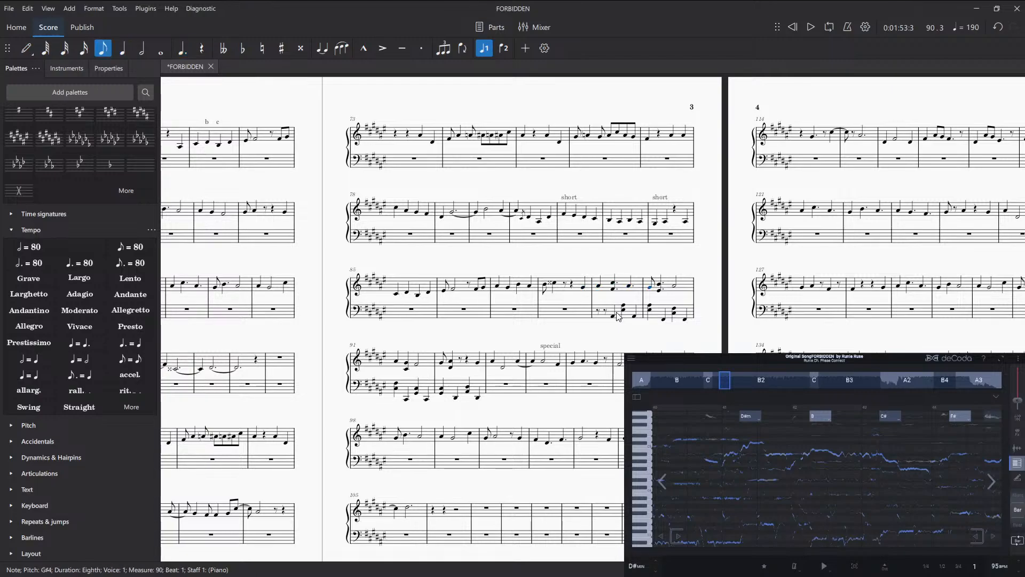
key("Right")
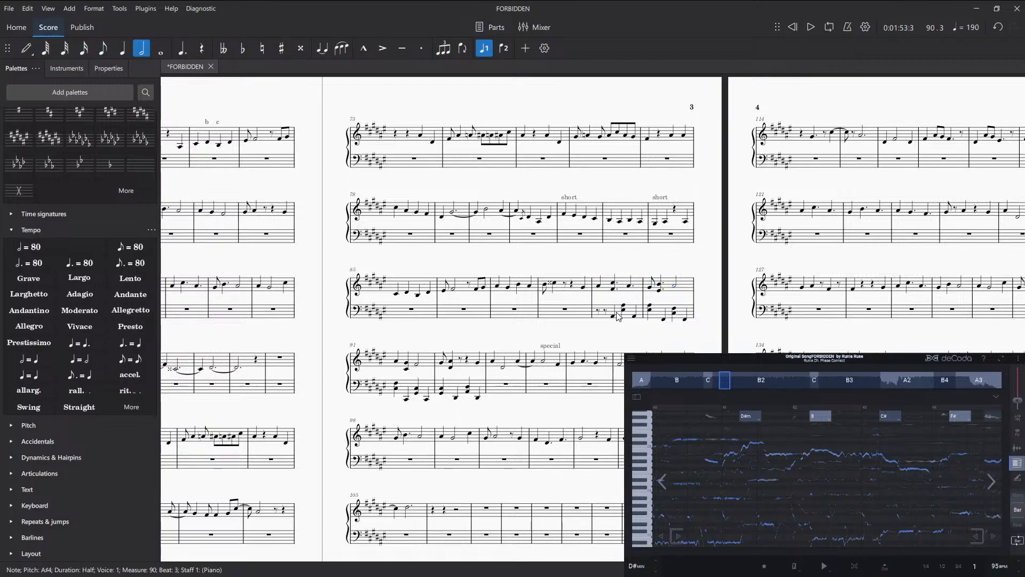
key("Right")
key("Right")
key("Right")
key("Right")
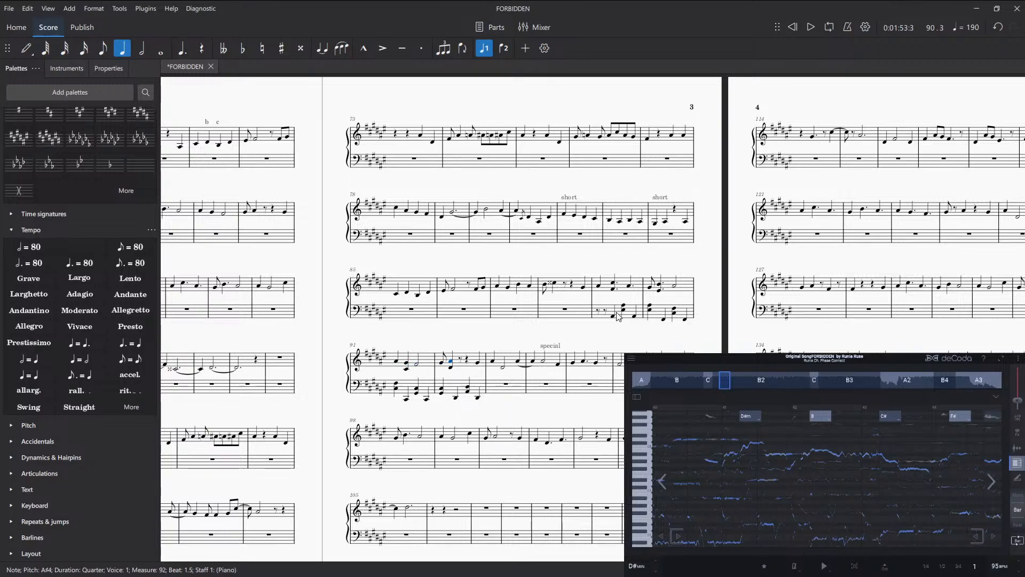
- Replace the F# beneath the C# on beat 2 of measure 89 with an A#
left_click(613, 287)
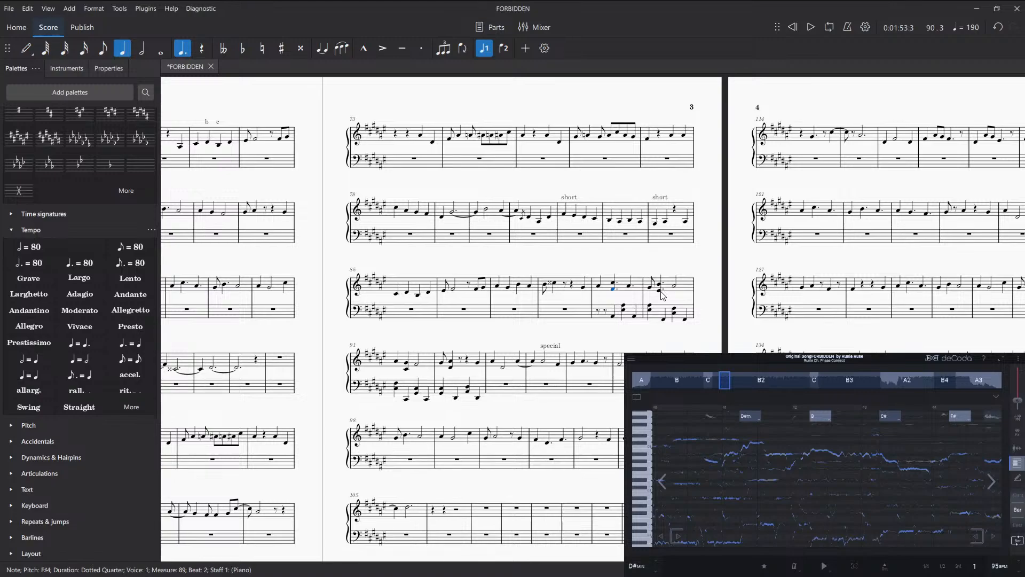
key("n")
key("a")
key("Up")
key("Up")
key("Up")
key("Down")
key("Down")
key("Down")
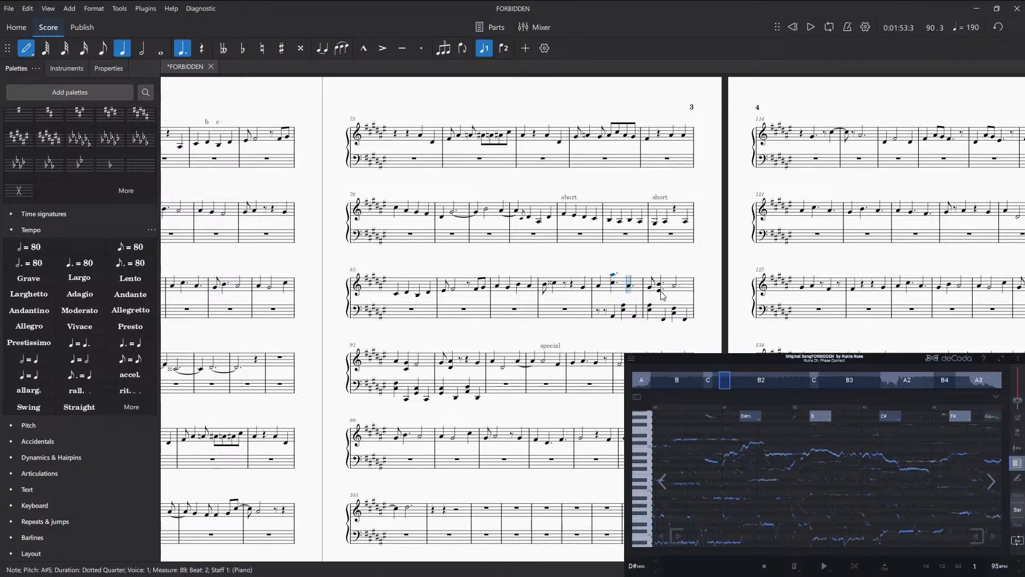
key("Right")
key("Right")
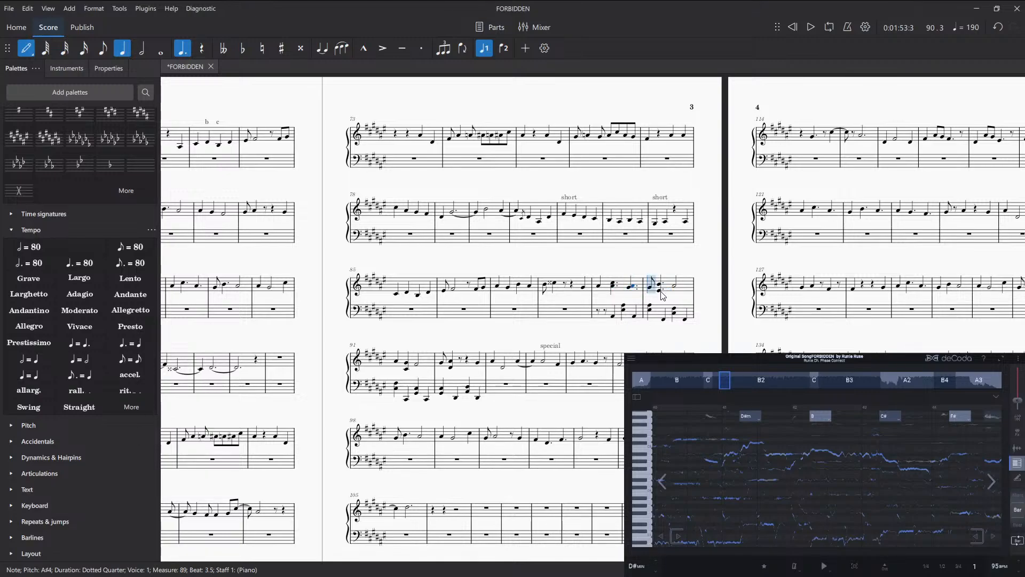
key("c")
key("ctrl+z")
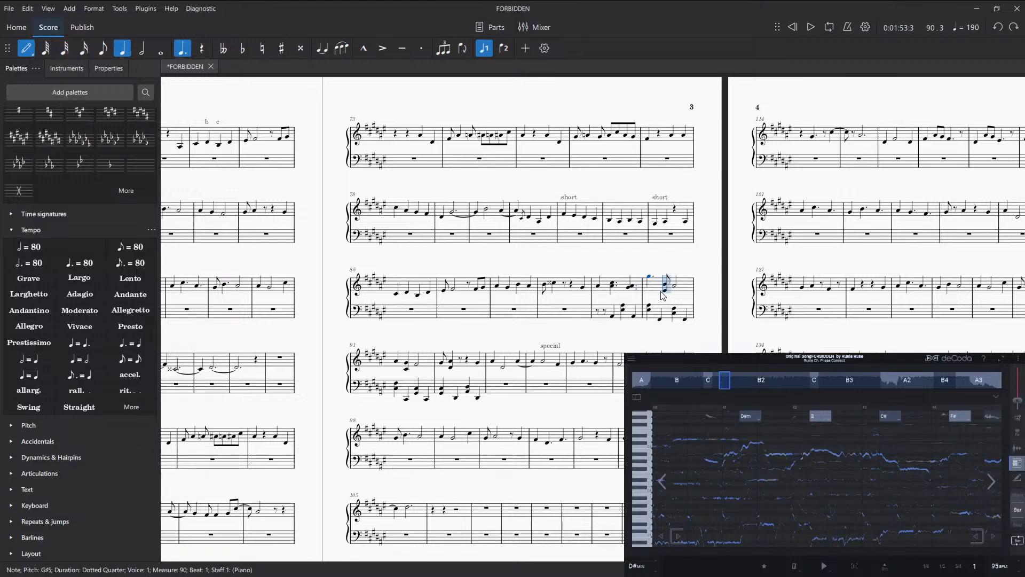
key("ctrl+z")
key("ctrl+z")
key("ctrl+z")
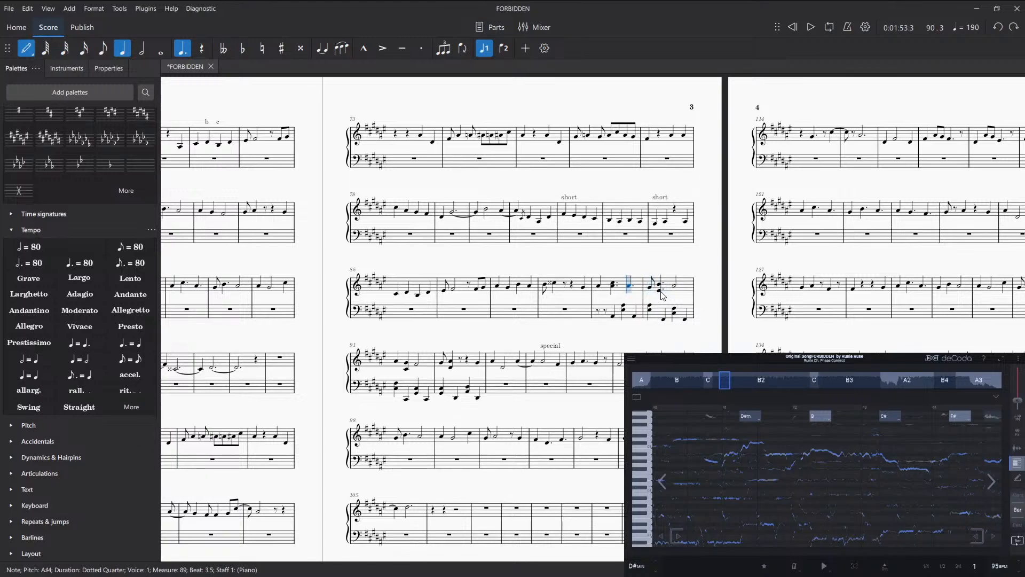
key("ctrl+z")
key("Escape")
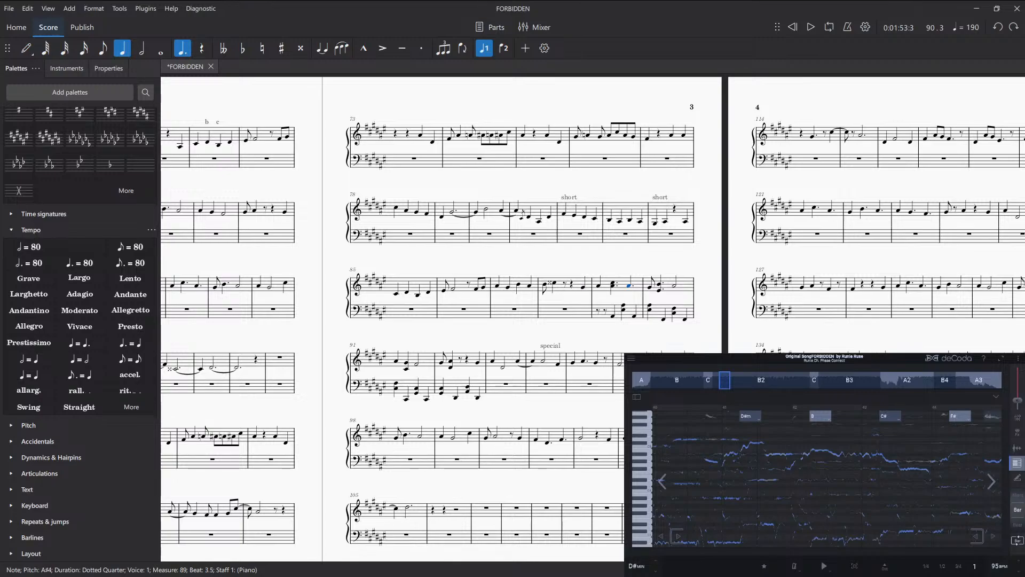
key("Escape")
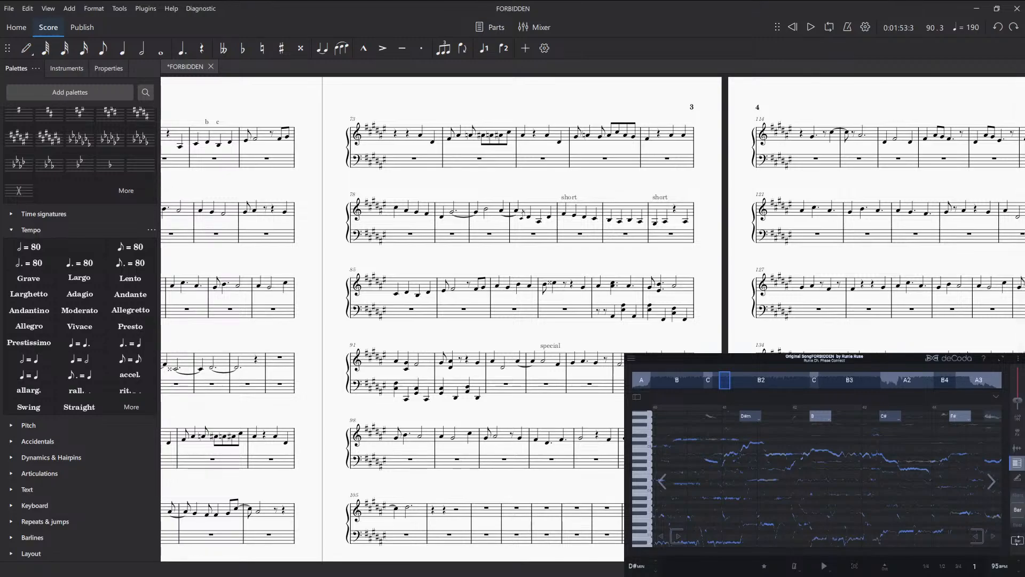
- Raise the lower note of the chord on beat 1.5 of measure 90 to G#4
left_click(584, 287)
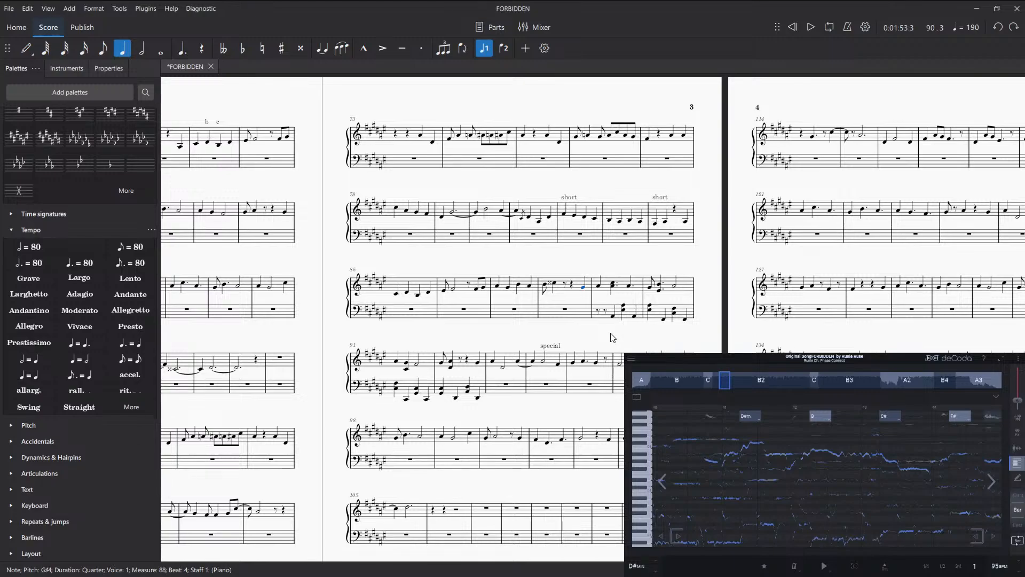
left_click(659, 289)
key("Up")
key("Up")
key("Up")
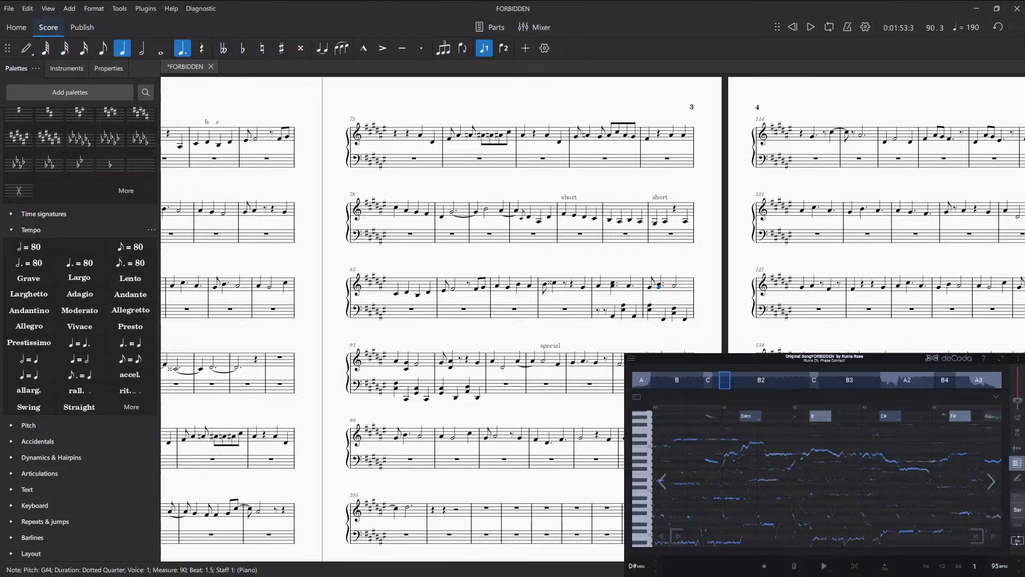
- Raise the lower note of the chord on beat 2 of measure 91 to E#4
left_click(407, 370)
key("n")
key("e")
key("ctrl+z")
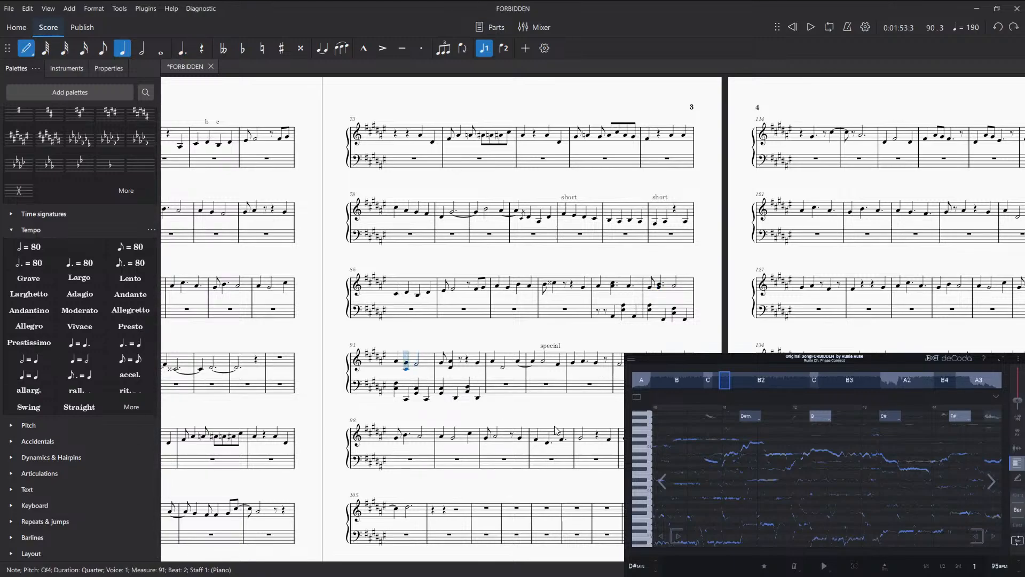
key("Up")
key("Right")
key("Right")
key("Right")
key("Escape")
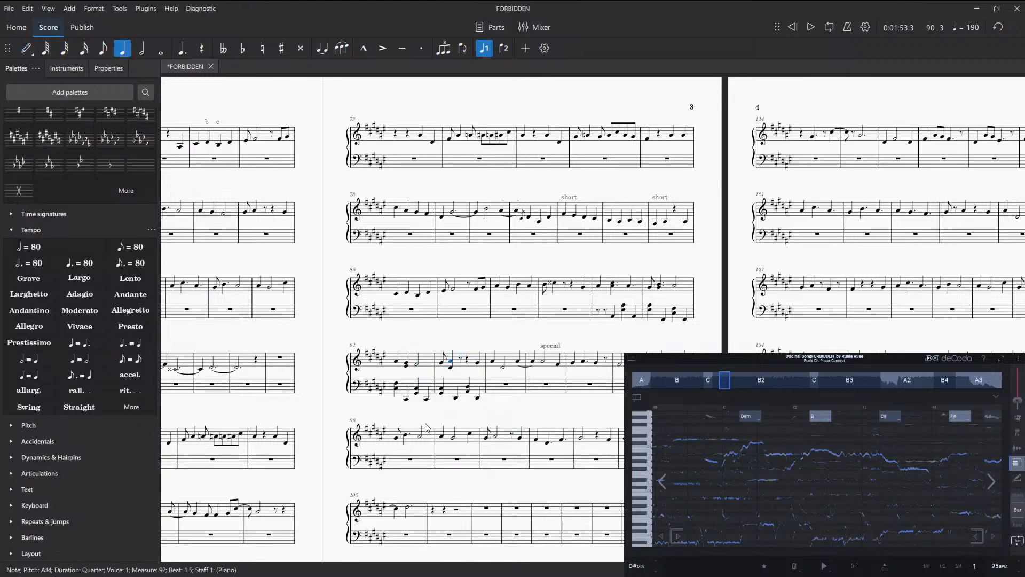
- Raise the lower note of the chord on beat 1.5 of measure 92 by two semitone steps
left_click(451, 368)
key("Up")
key("Up")
key("Escape")
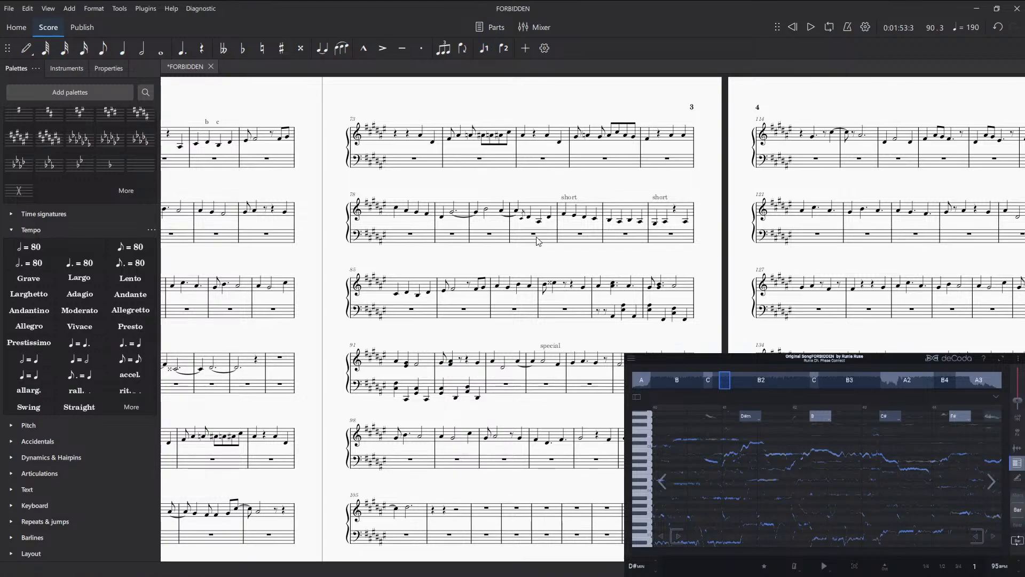
- Play back the score from measure 88 repeatedly to check the raised harmony notes in measures 90 to 92
left_click(572, 289)
key("space")
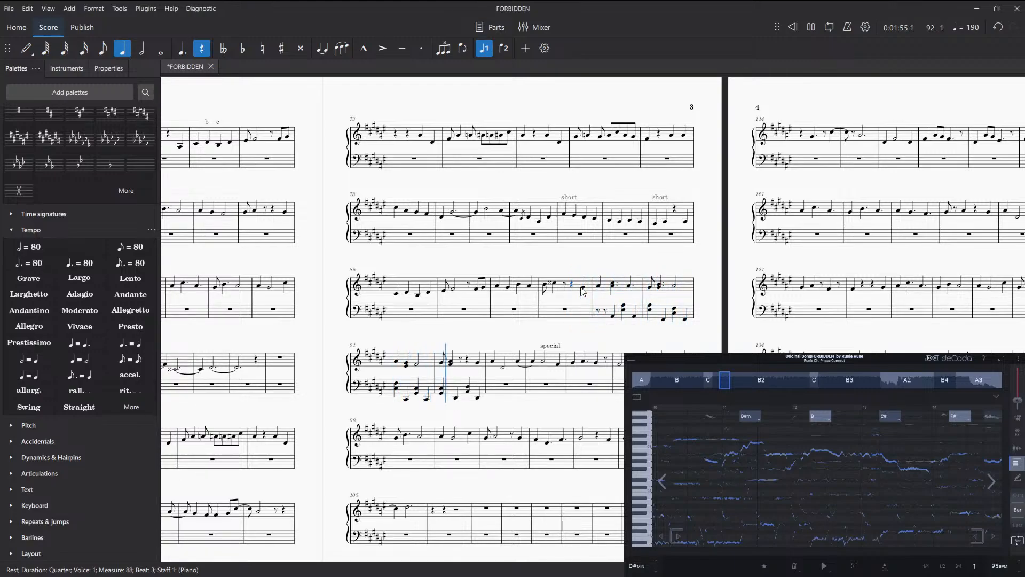
key("space")
key("4")
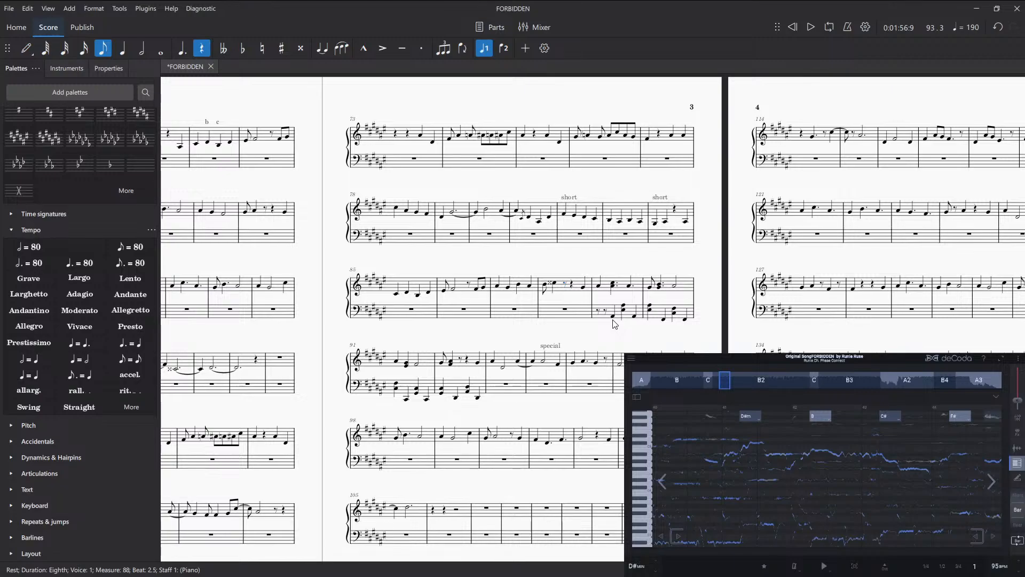
key("space")
key("space")
key("Escape")
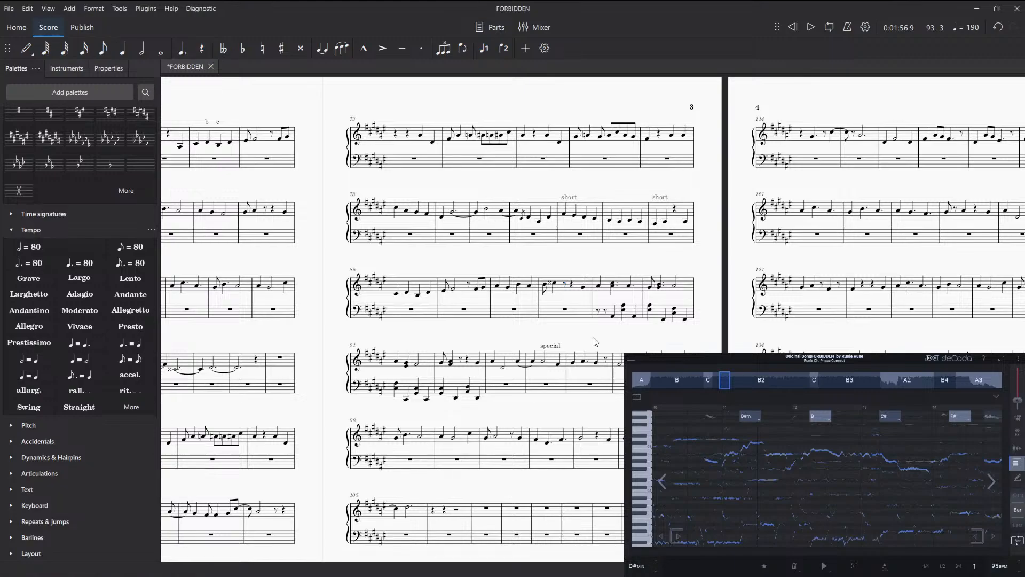
left_click(571, 290)
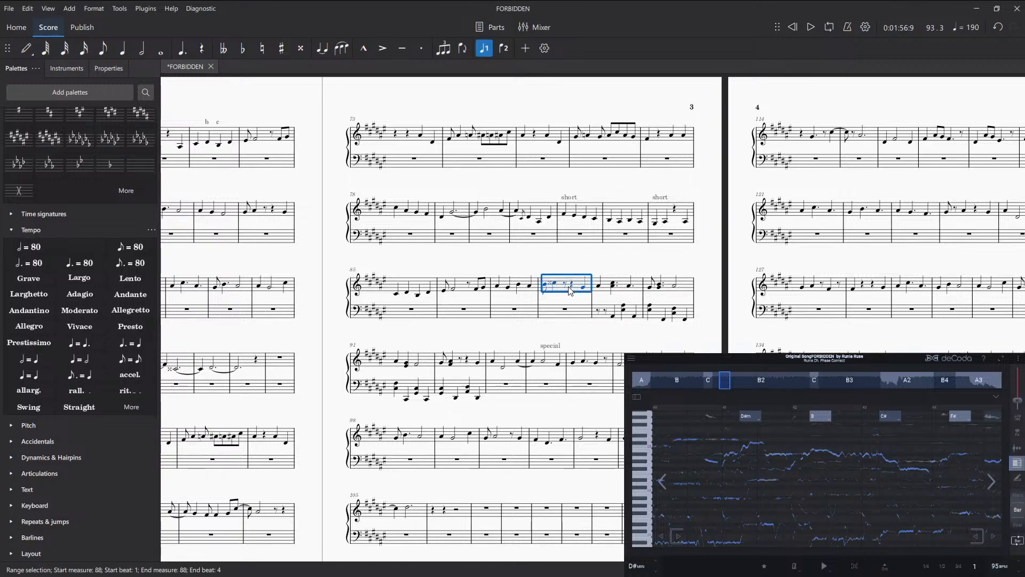
key("space")
key("space")
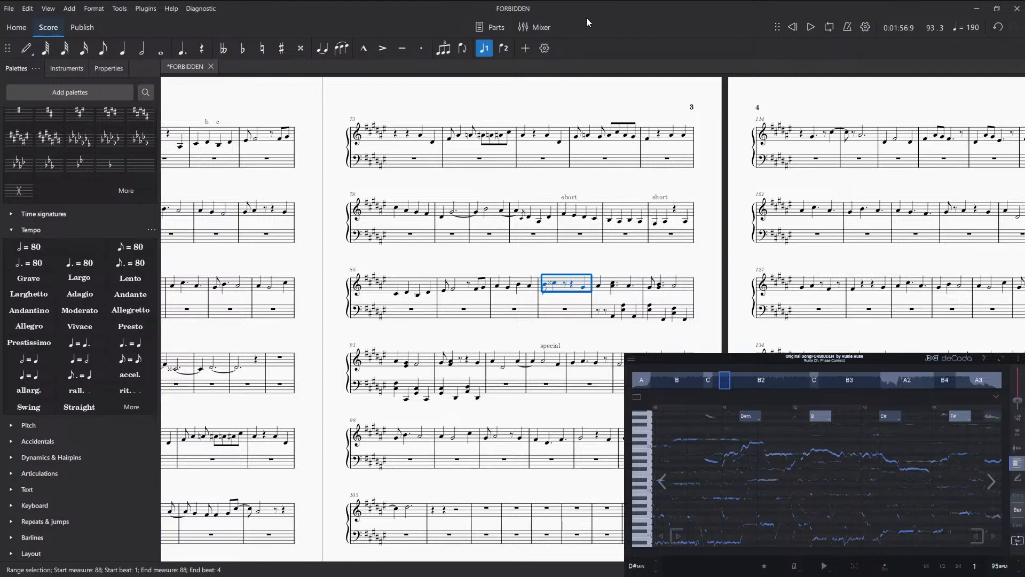
key("space")
key("space")
left_click(570, 309)
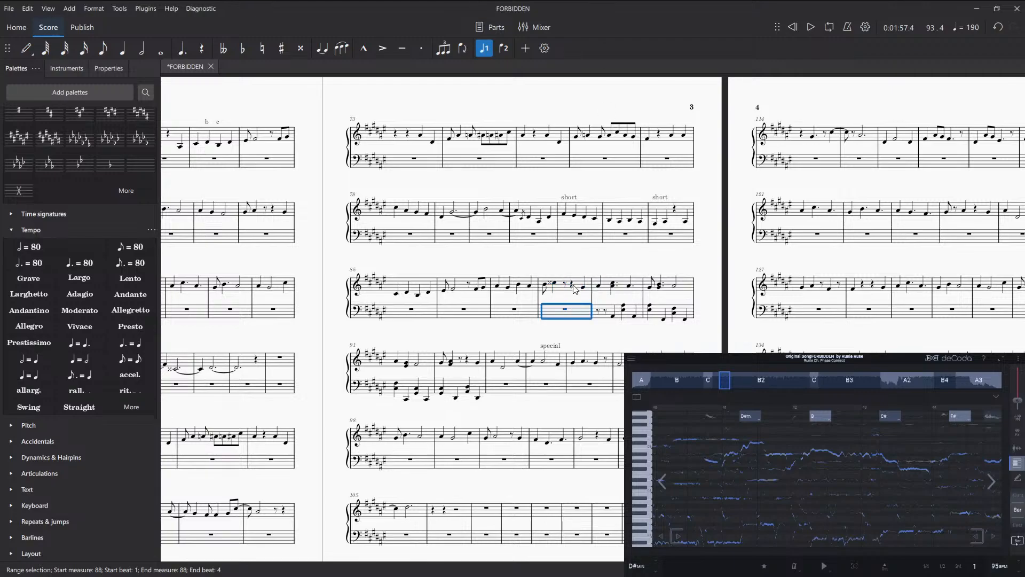
key("space")
key("space")
- Switch to deCoda and play the matching passage of the original song repeatedly to hear its harmony
left_click(824, 566)
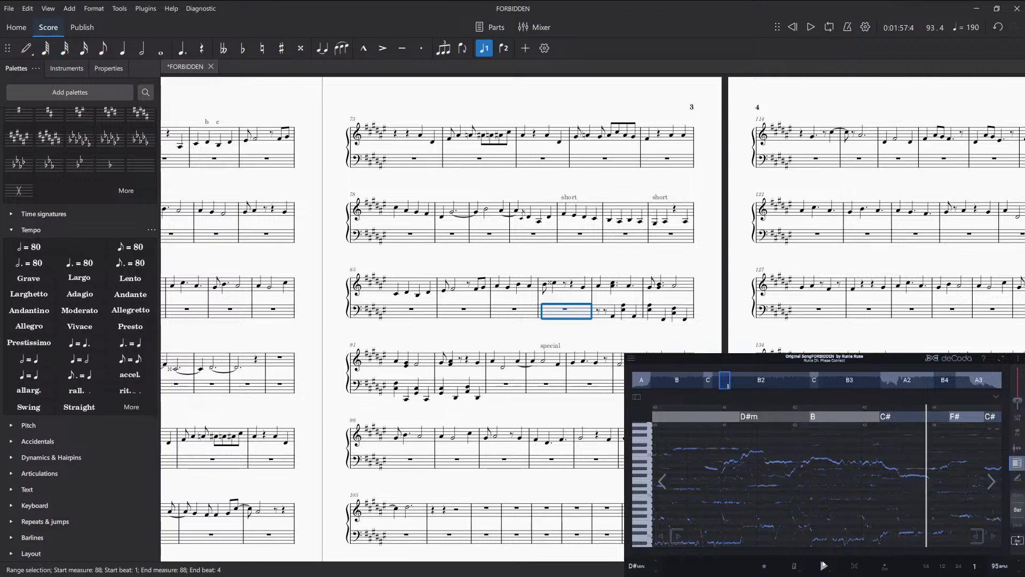
left_click(823, 565)
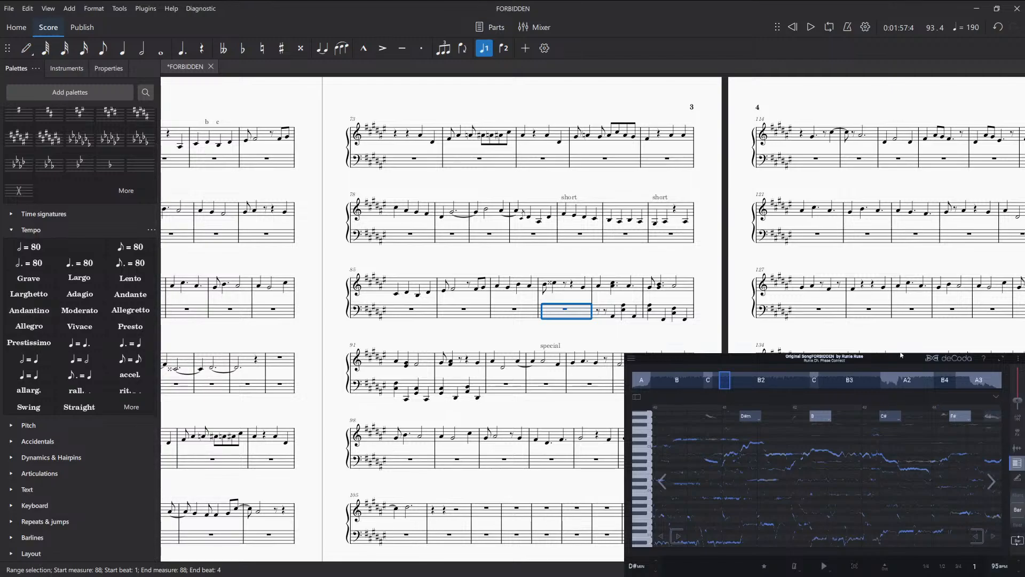
key("space")
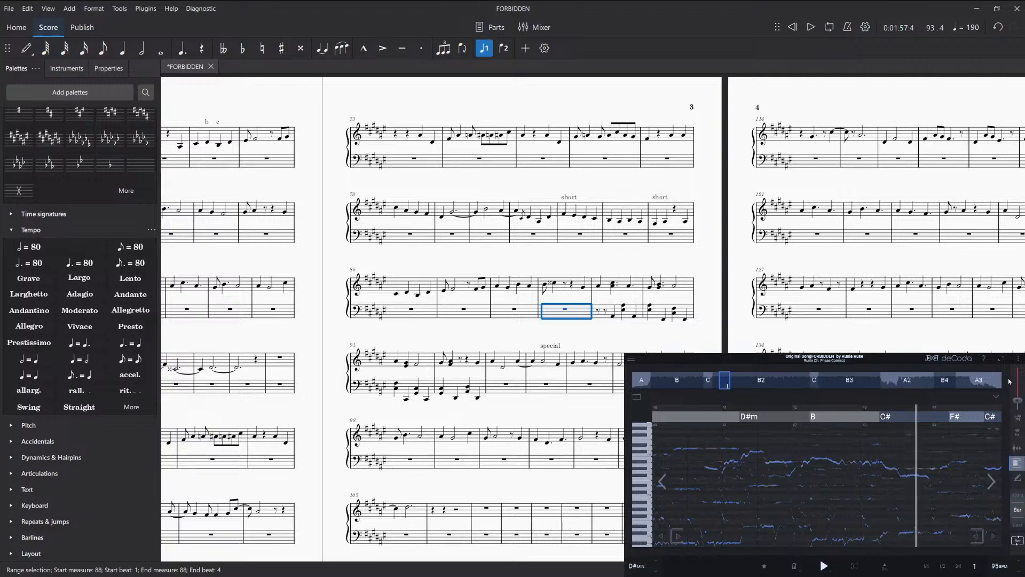
key("space")
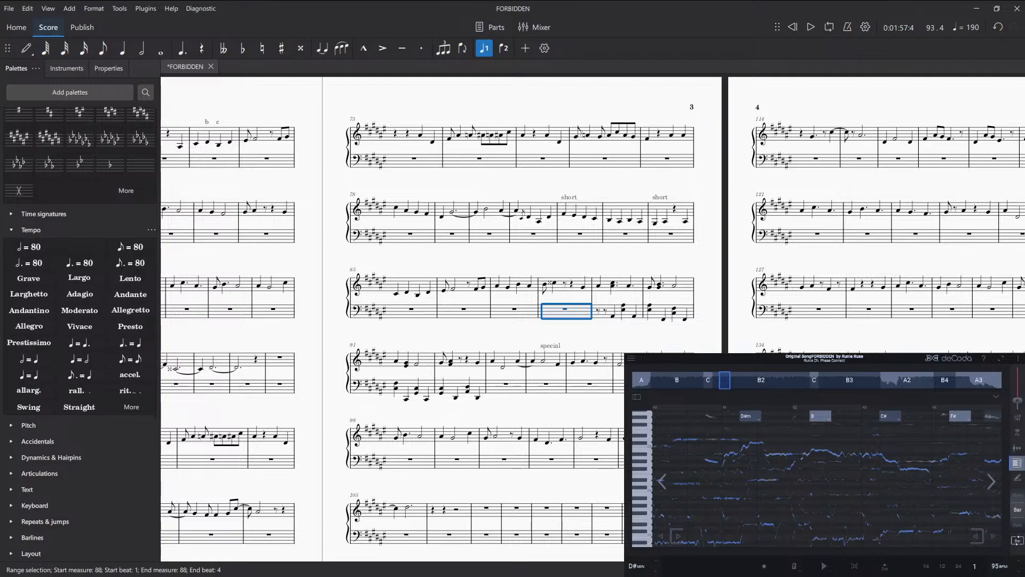
left_click(824, 567)
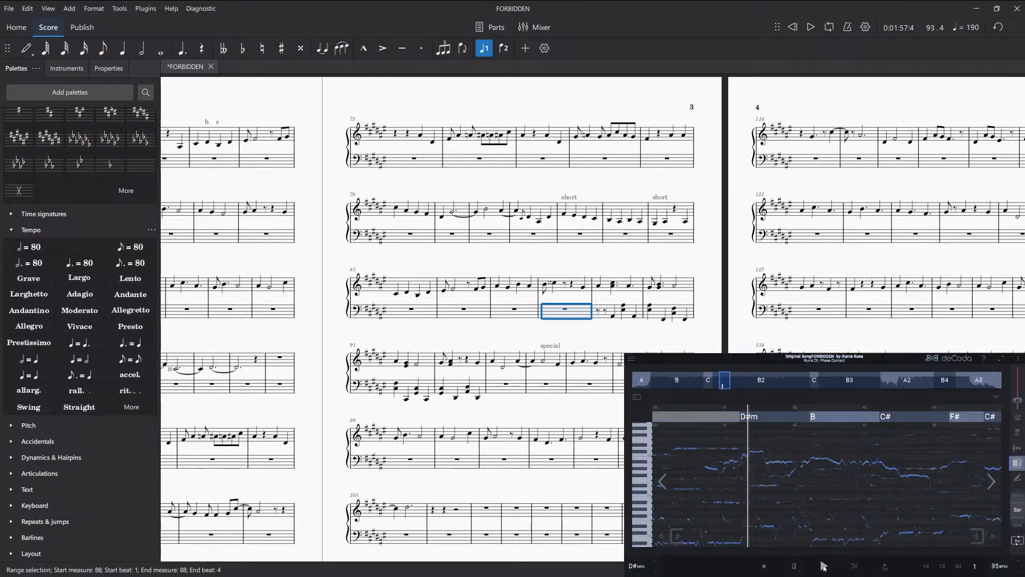
left_click(824, 566)
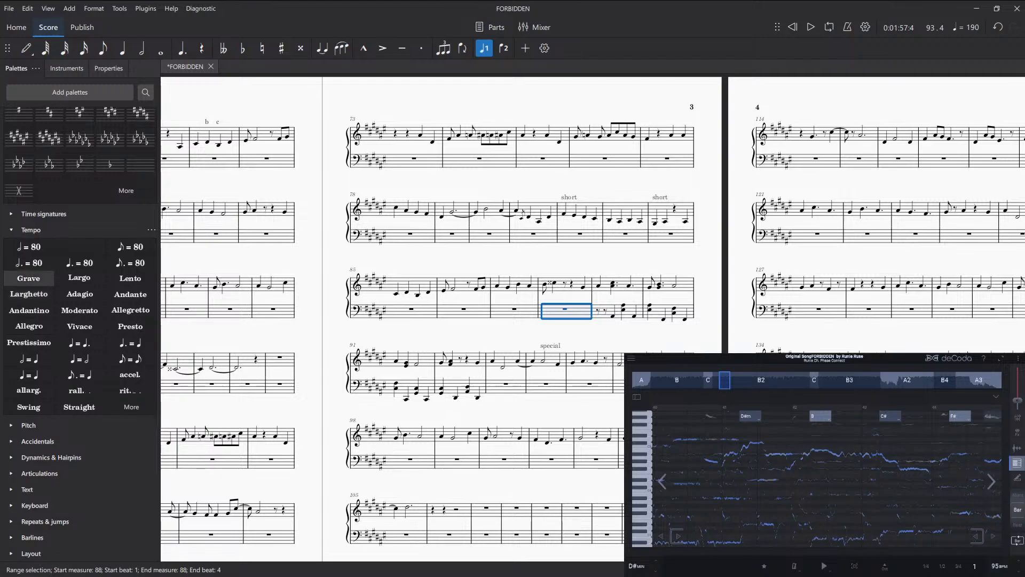
key("Escape")
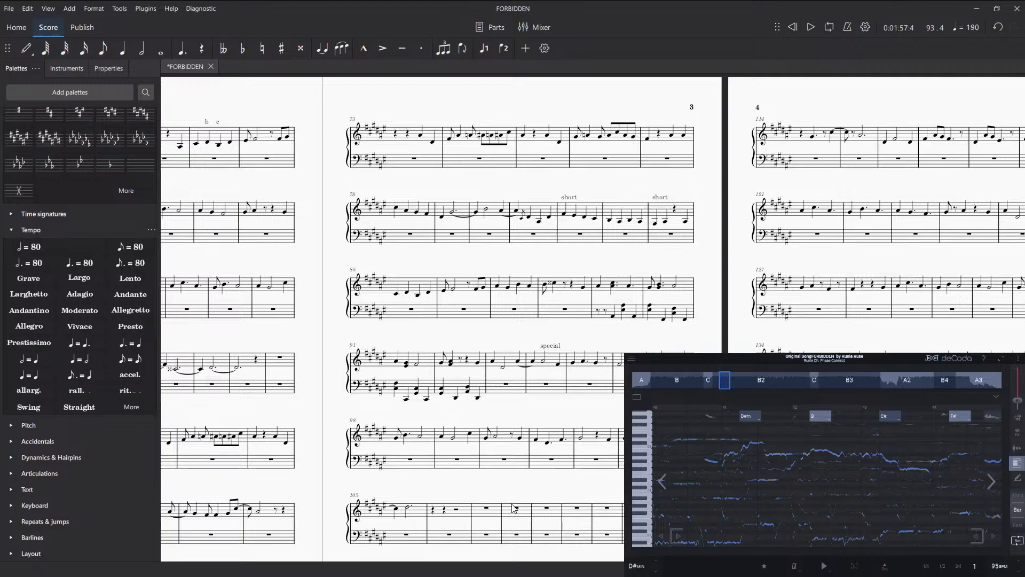
left_click(488, 512)
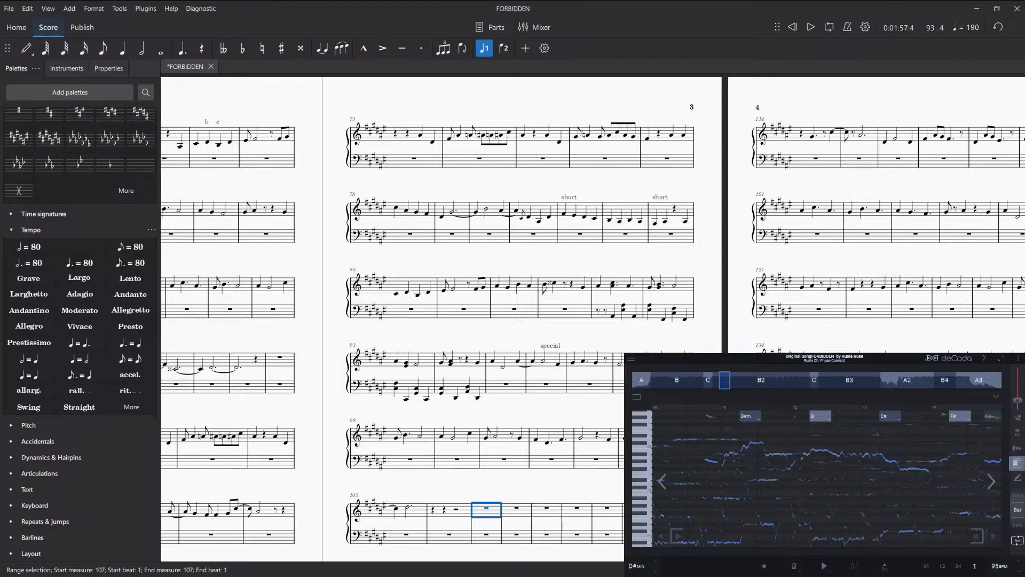
scroll(203, 508, "down", 1)
scroll(203, 507, "right", 1)
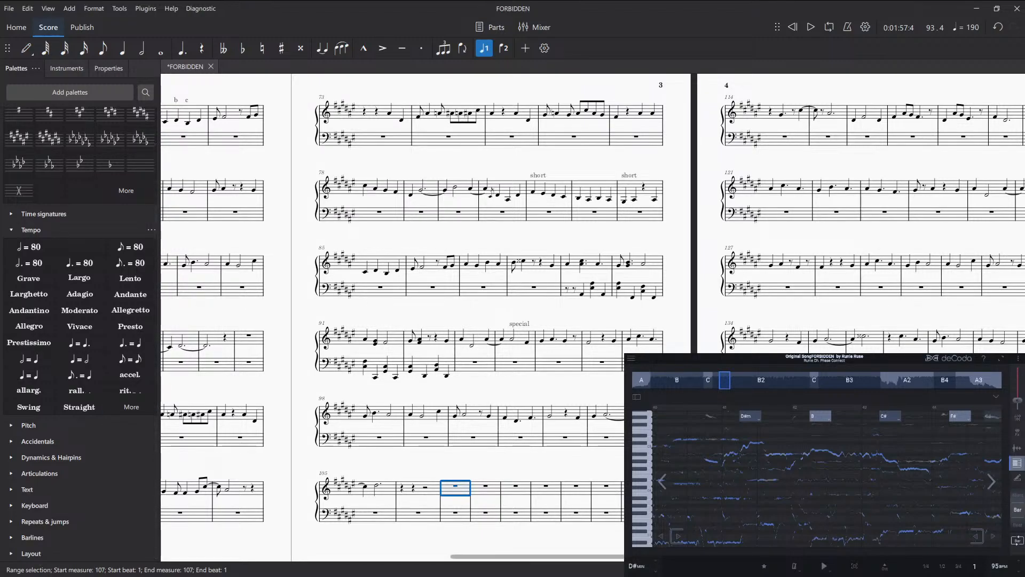
key("space")
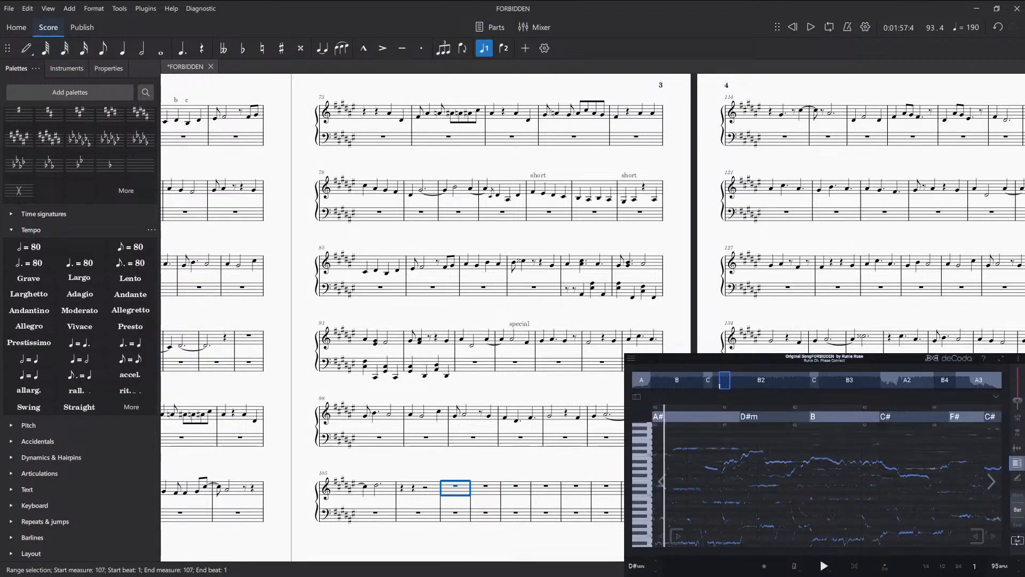
key("space")
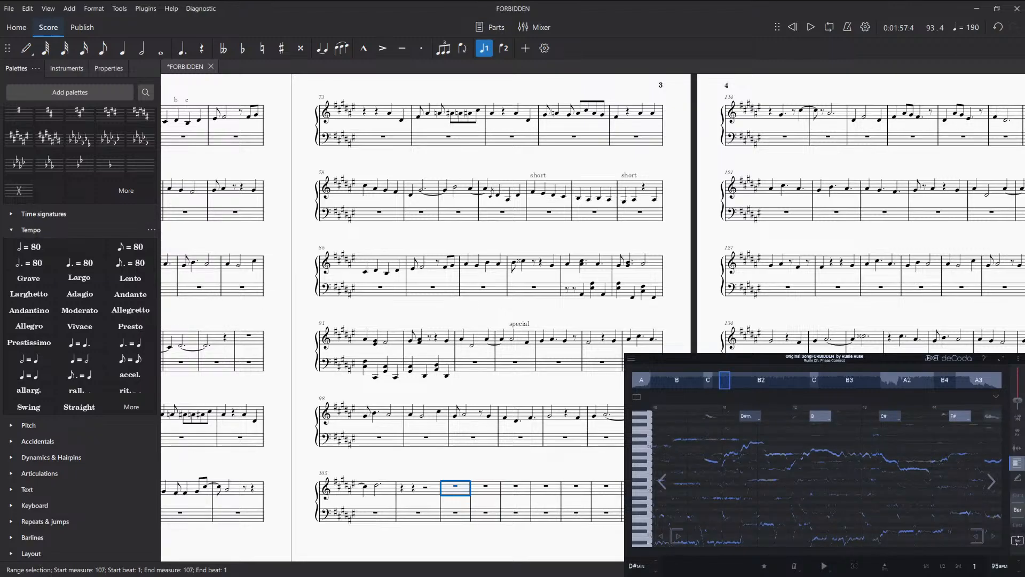
key("space")
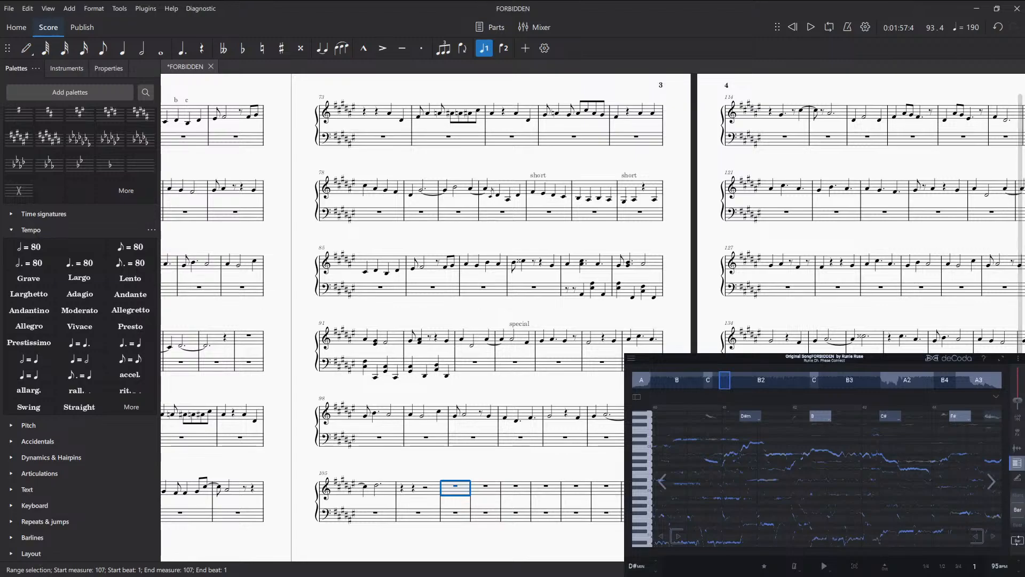
- Add an F# beneath the A# in the chord on beat 2 of measure 89
left_click(582, 264)
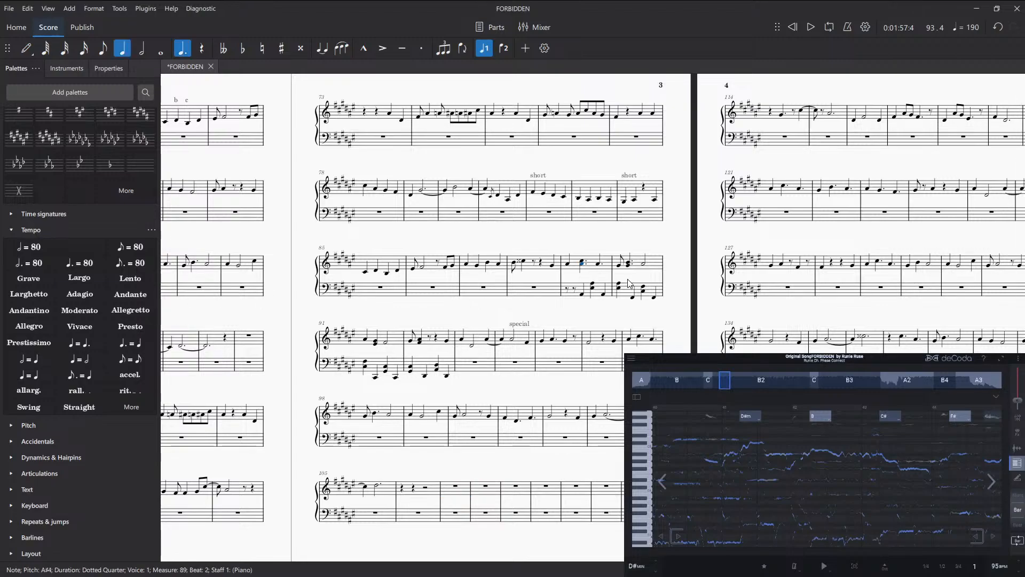
key("n")
key("shift+f")
- Add an E#4 beneath the dotted-quarter chord on beat 1.5 of measure 90
key("Right")
key("Right")
key("Right")
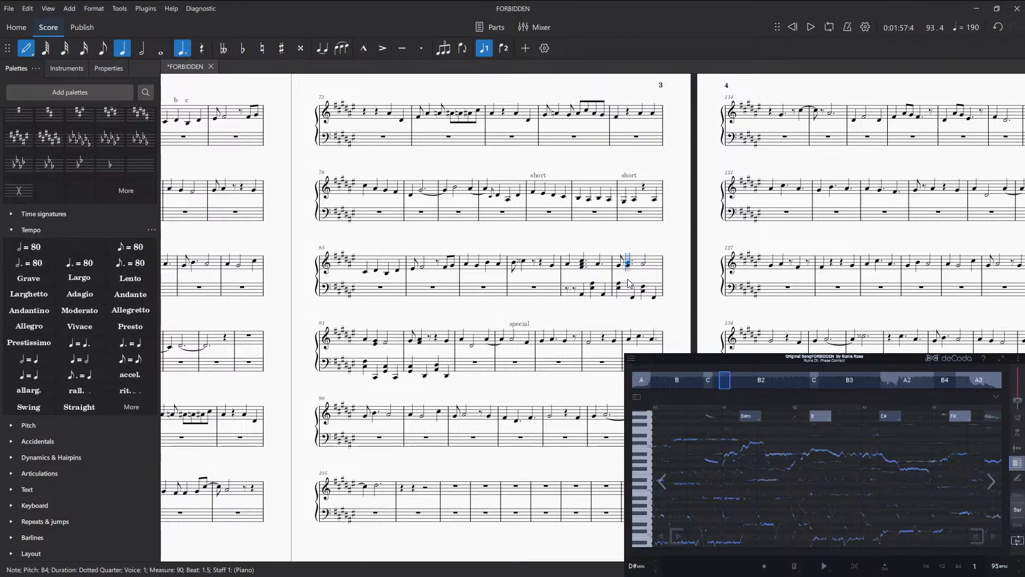
key("Escape")
key("alt+Up")
key("n")
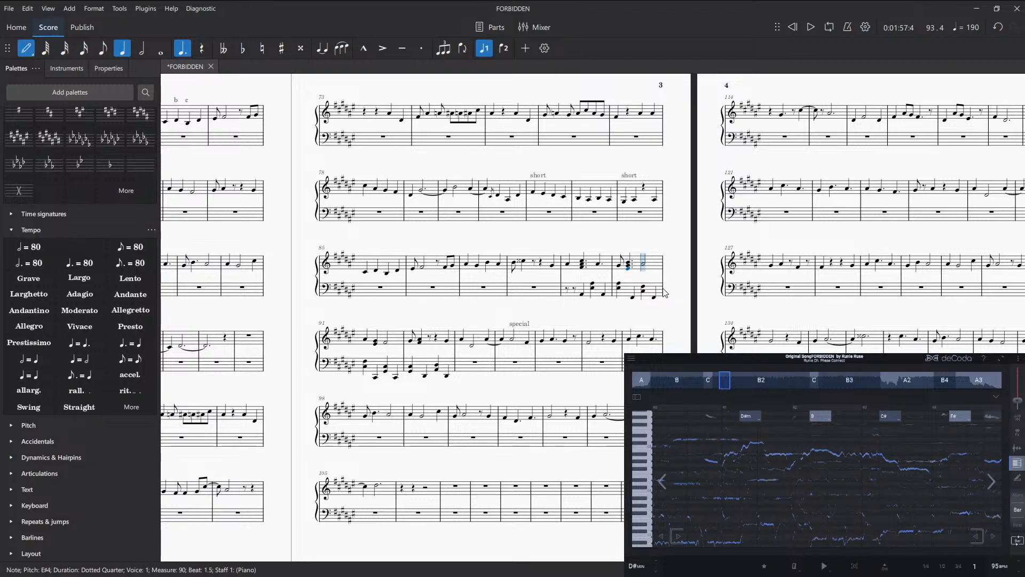
key("Escape")
- Add a C# beneath the chord on beat 2 of measure 91 and a D#4 beneath the chord on beat 1.5 of measure 92
left_click(375, 342)
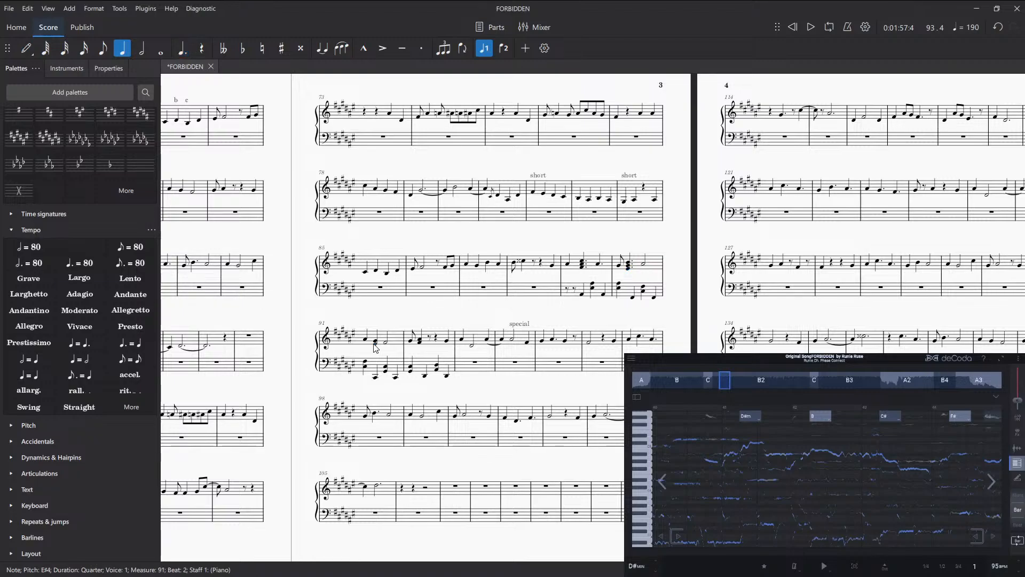
key("n")
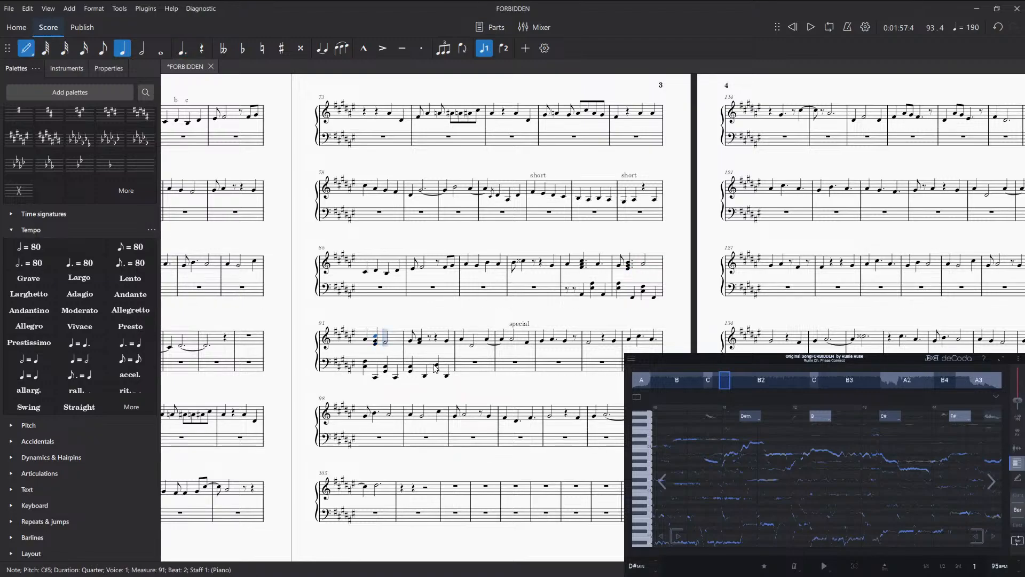
key("Right")
key("Right")
key("d")
key("ctrl+Down")
key("Escape")
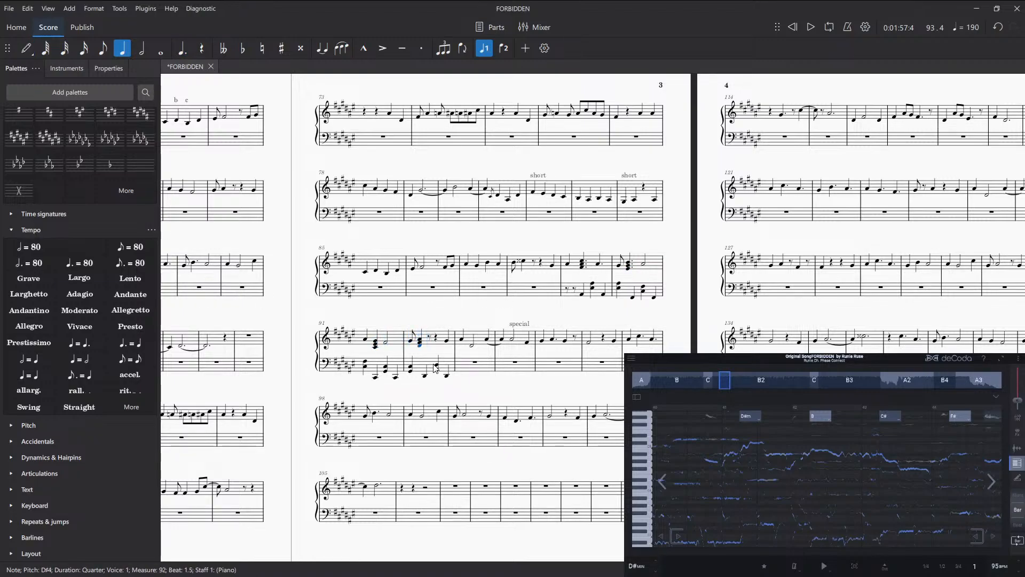
- Play back the score from measure 88 repeatedly to check the three-note chords in measures 89 to 92
left_click(541, 262)
key("space")
key("space")
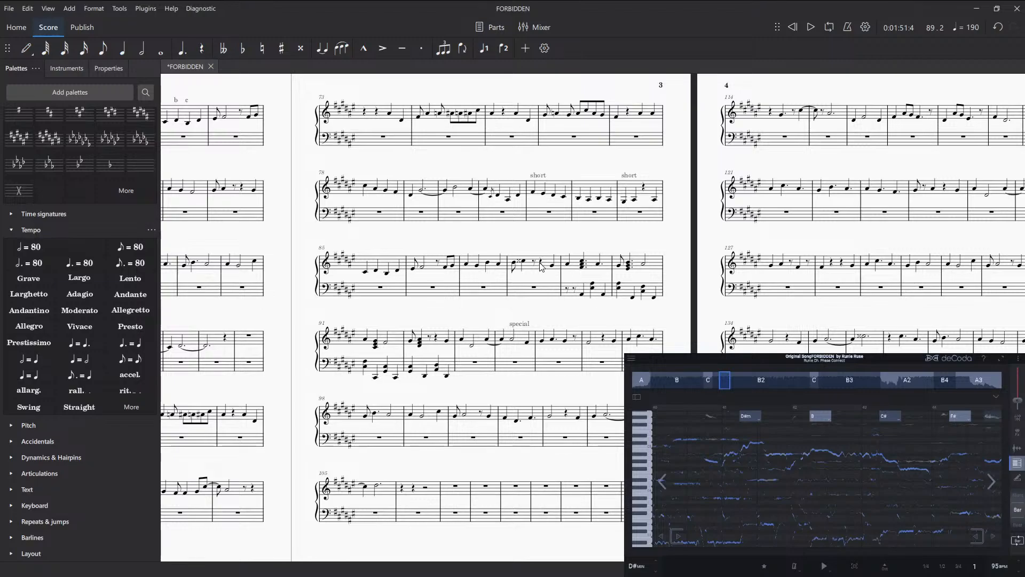
key("space")
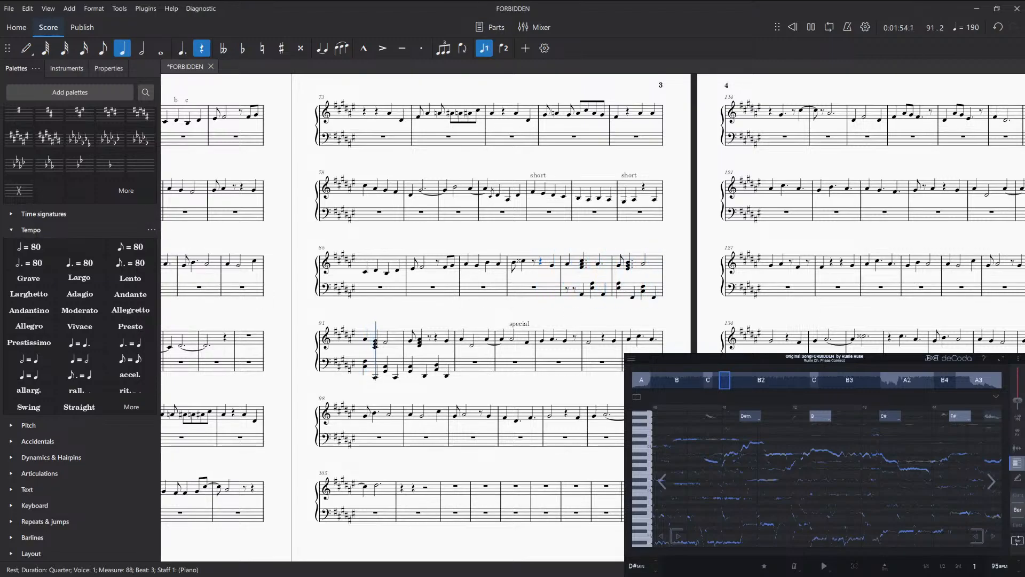
key("space")
left_click(536, 262)
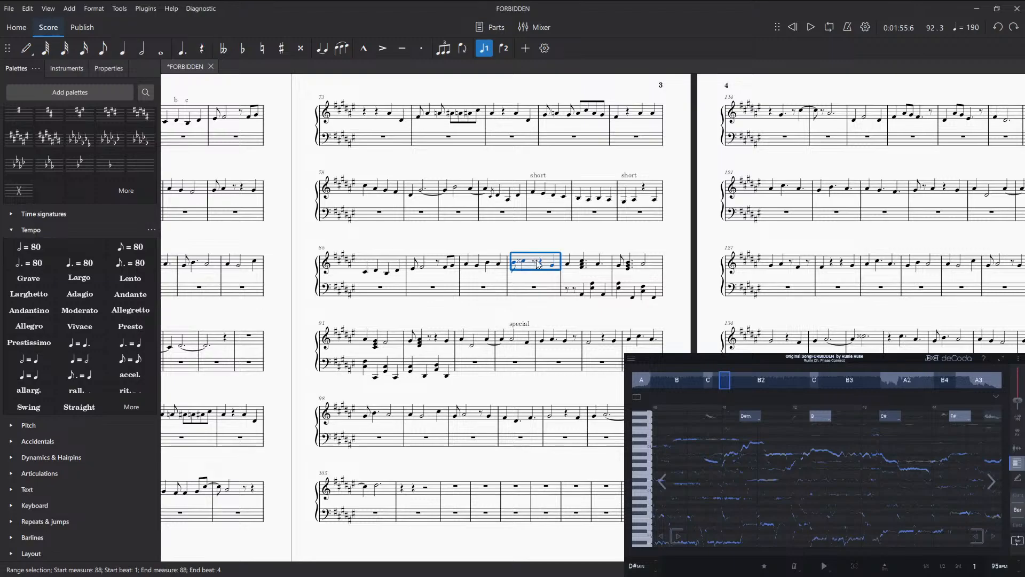
left_click(535, 288)
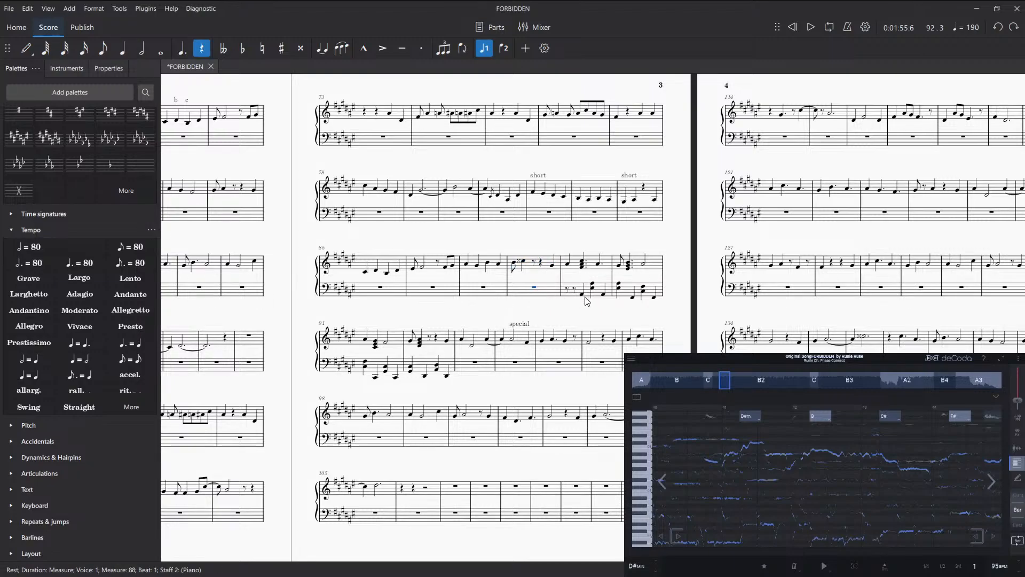
key("space")
key("space")
left_click(535, 262)
key("space")
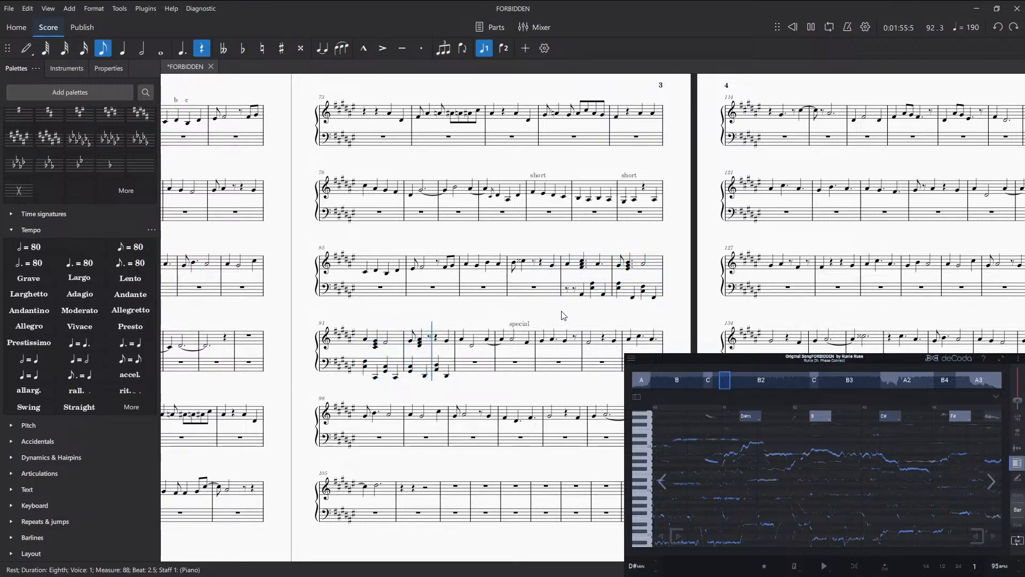
key("space")
key("5")
key("space")
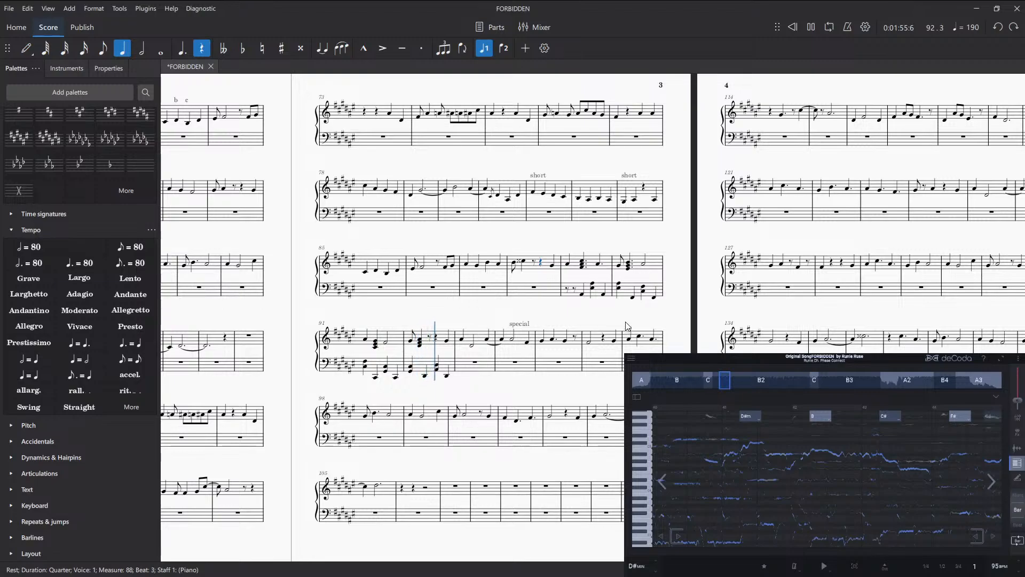
key("space")
left_click(535, 262)
key("space")
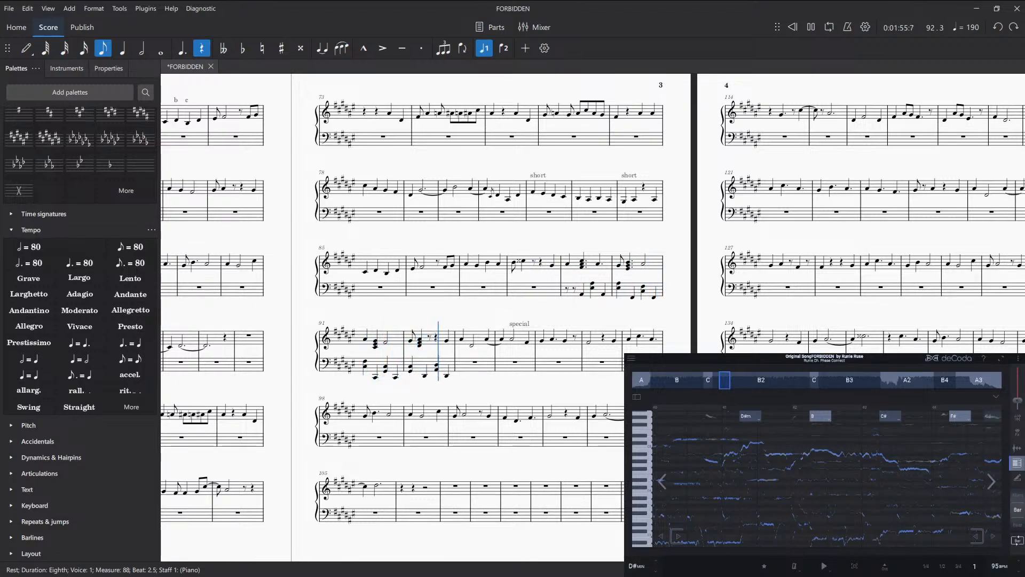
key("space")
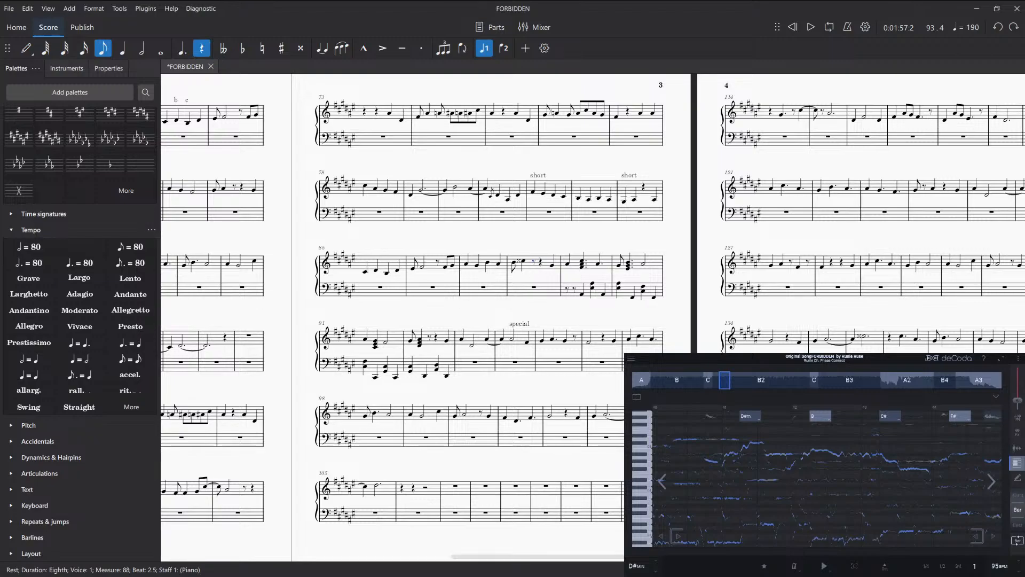
- Delete the lowest note from the chords on beat 2 of measure 89 and beat 1.5 of measure 90
key("space")
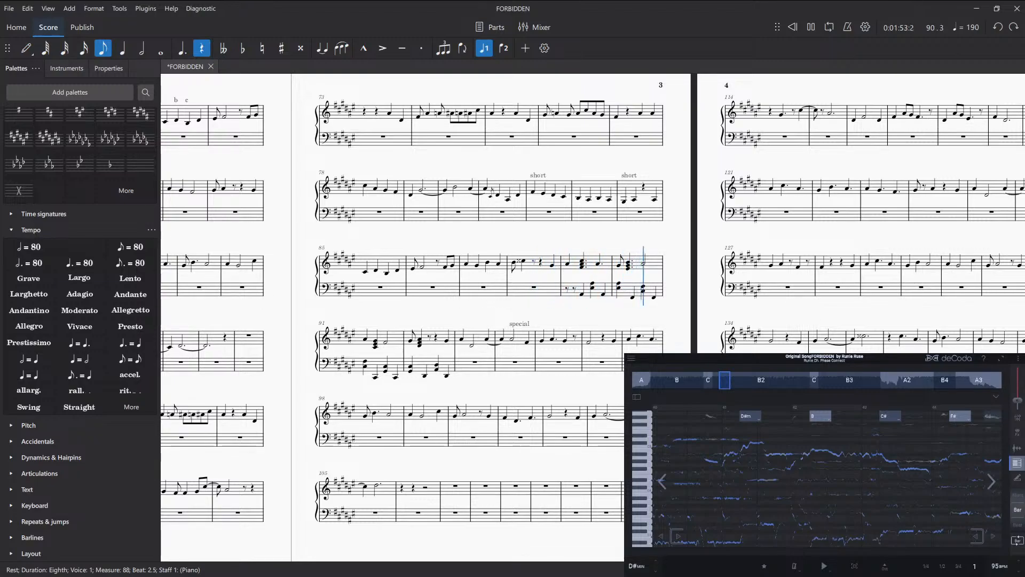
key("space")
left_click(583, 267)
key("Delete")
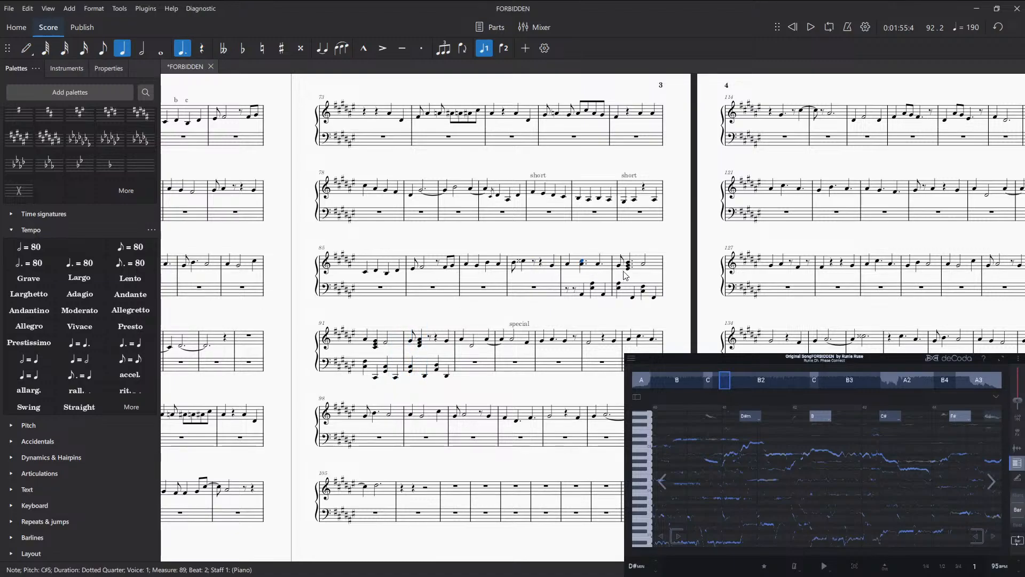
left_click(628, 268)
key("Delete")
- Play back the score from beat 3 of measure 88 to check the reduced chords in measures 89 and 90
left_click(542, 263)
key("space")
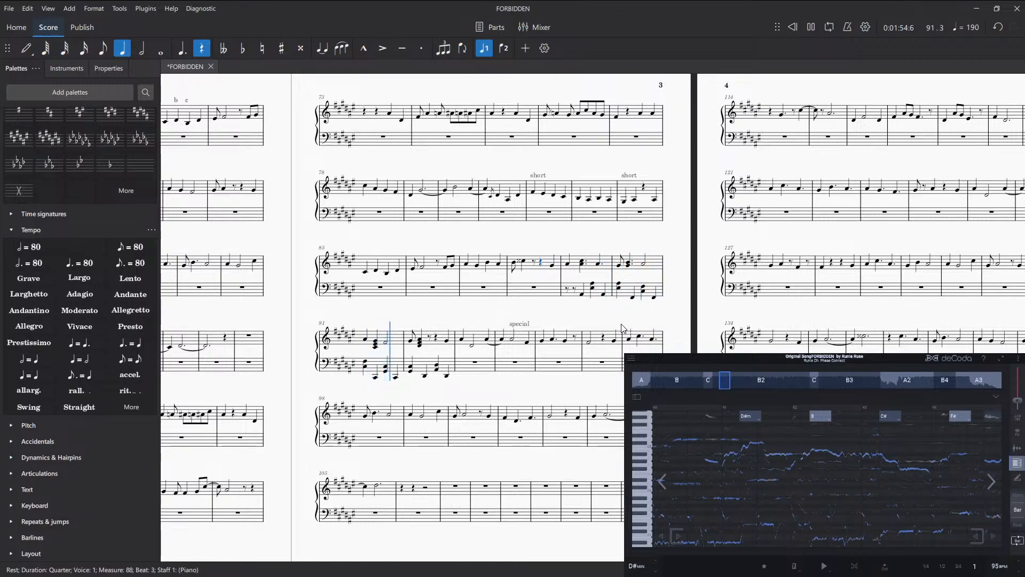
key("space")
left_click(538, 295)
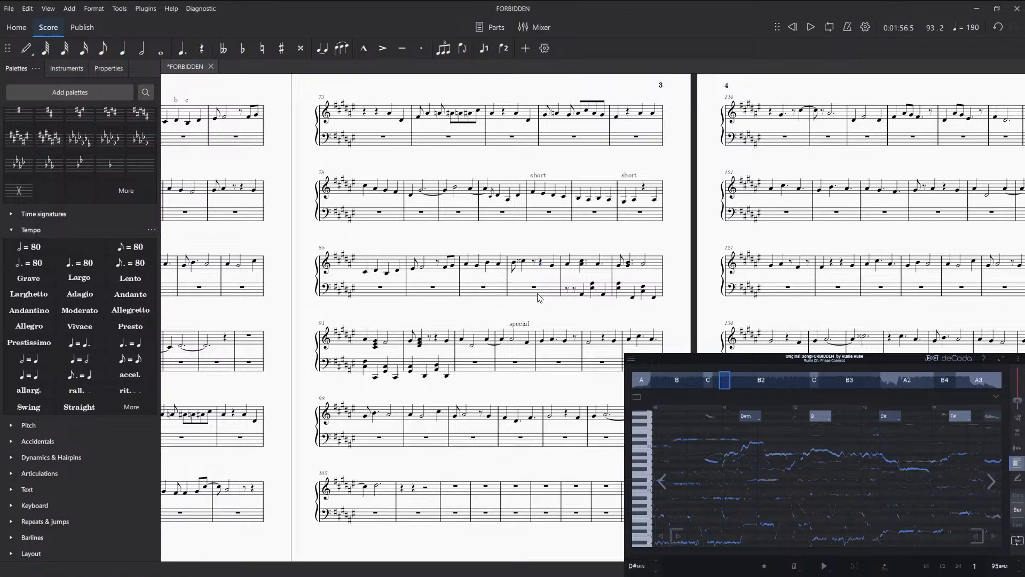
left_click(541, 264)
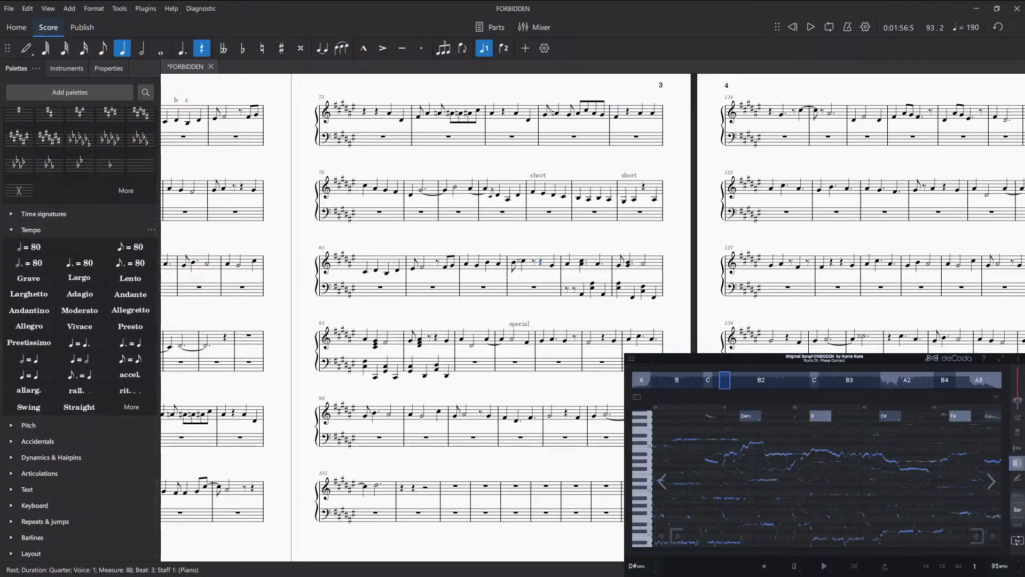
- Switch to deCoda and replay the D#m, B, C# and F# passage in short stretches to examine its chords
key("space")
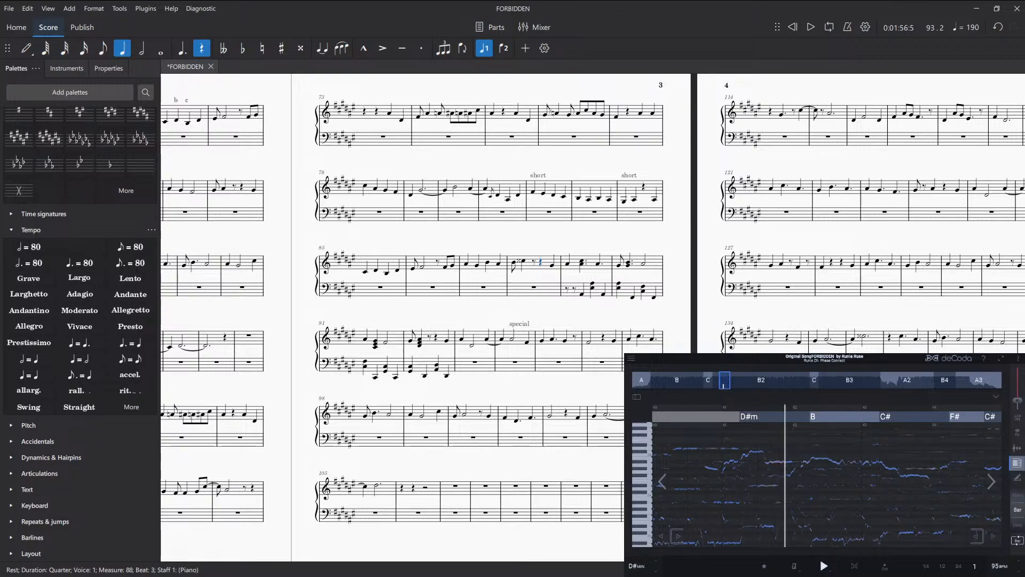
key("space")
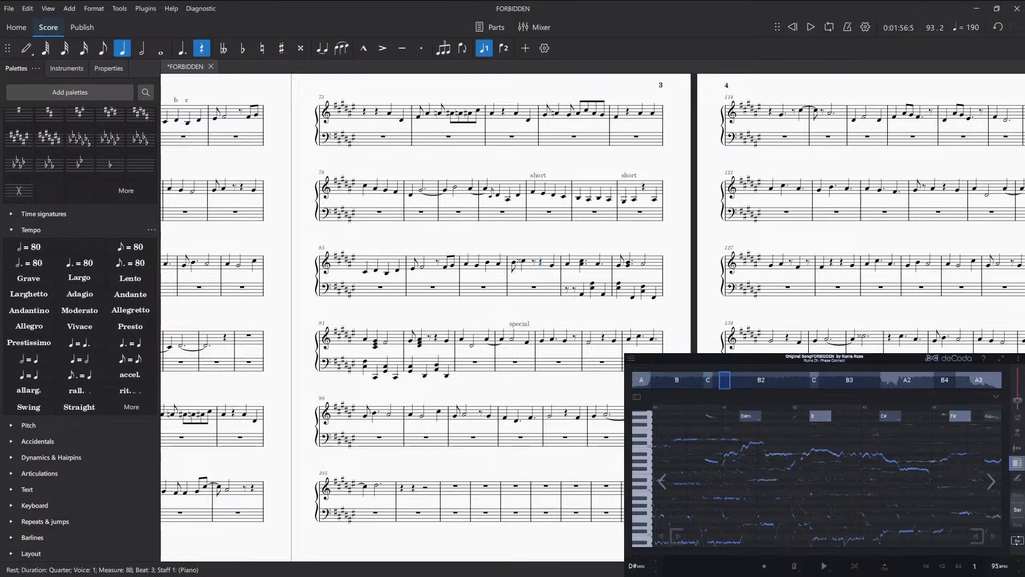
key("space")
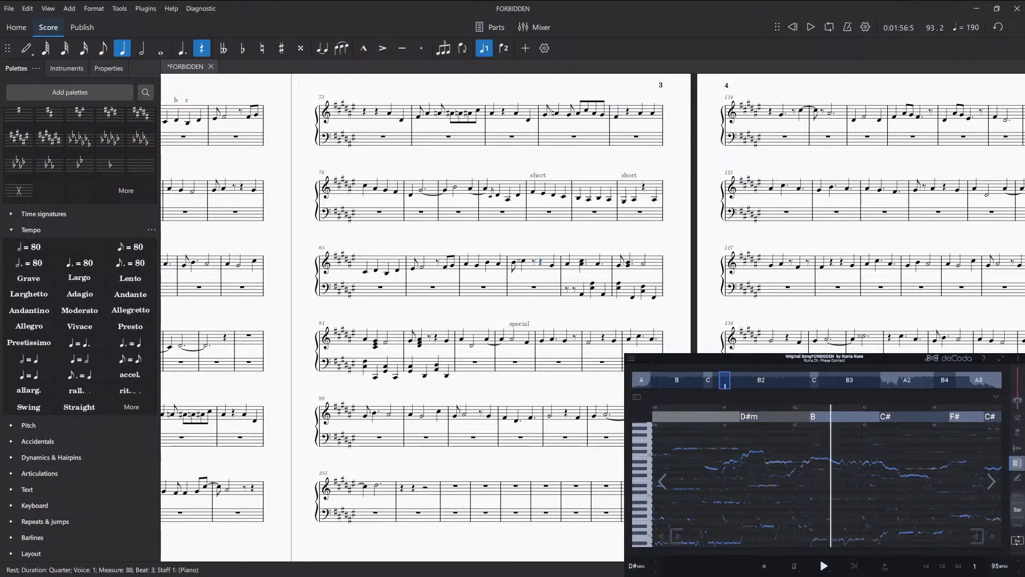
key("space")
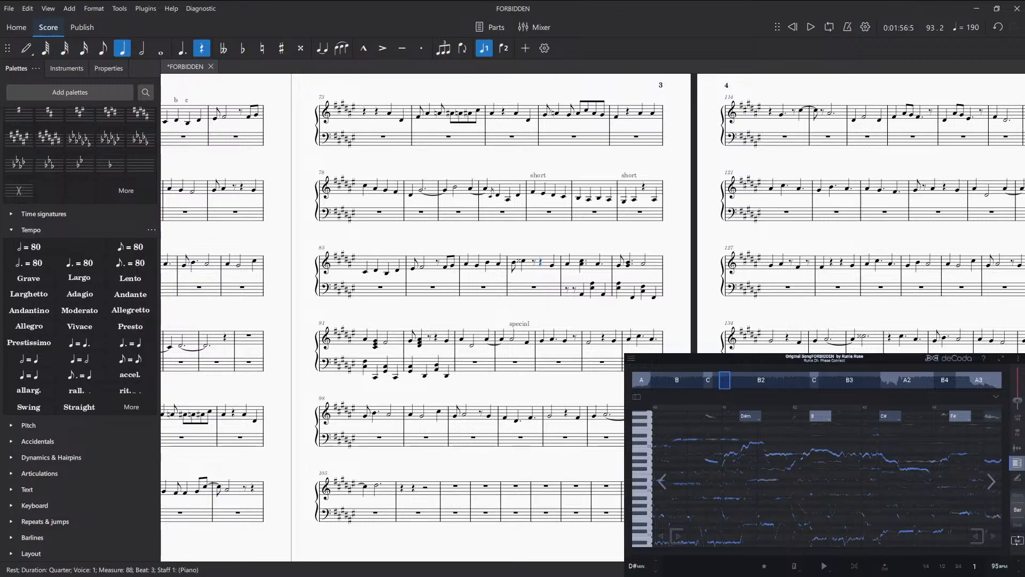
key("space")
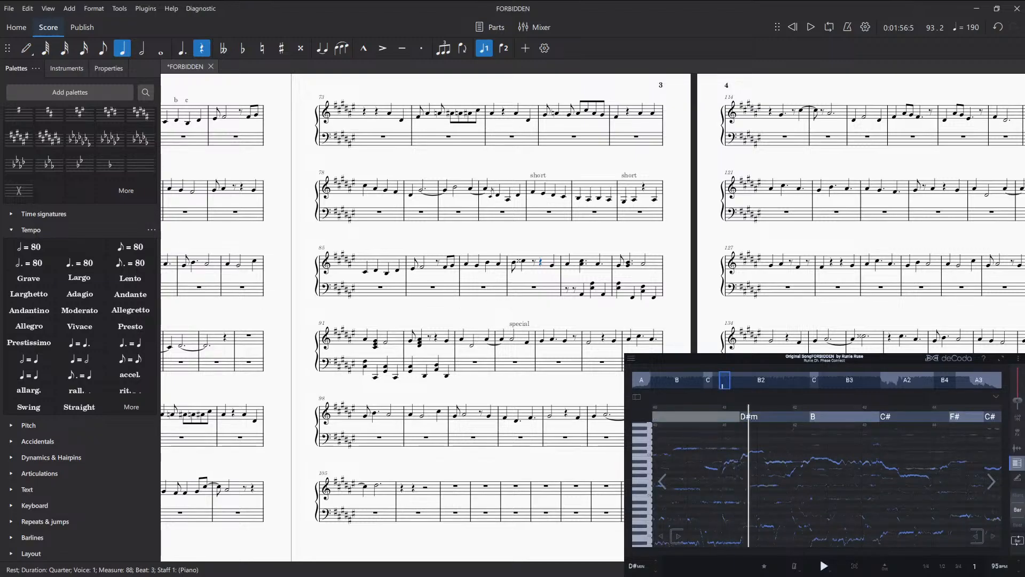
key("space")
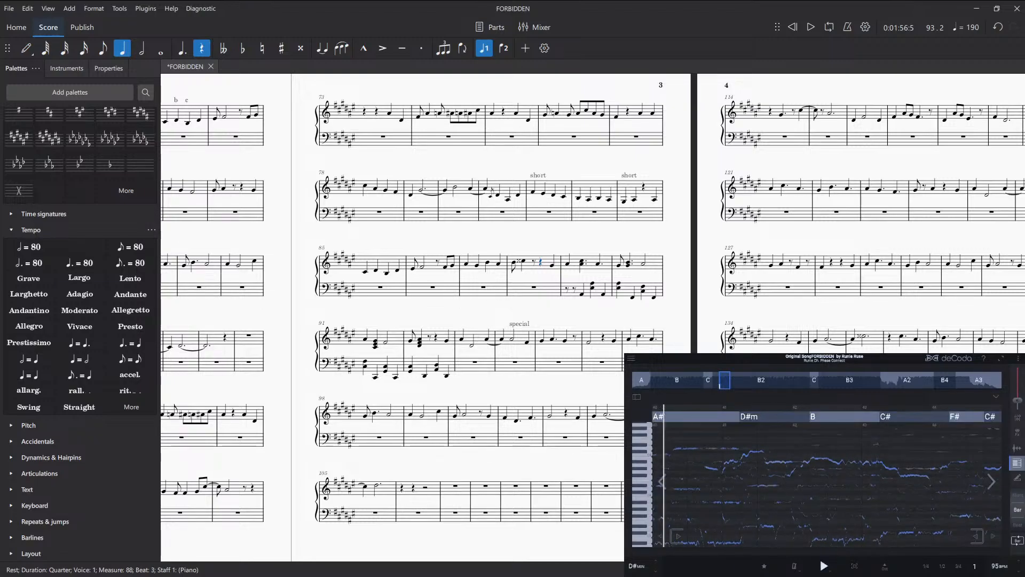
key("space")
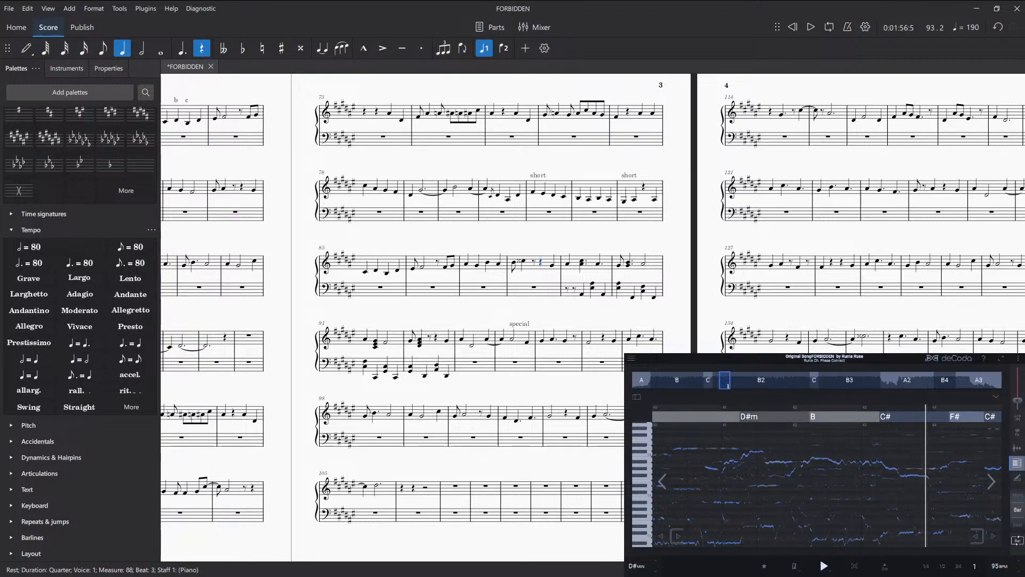
key("space")
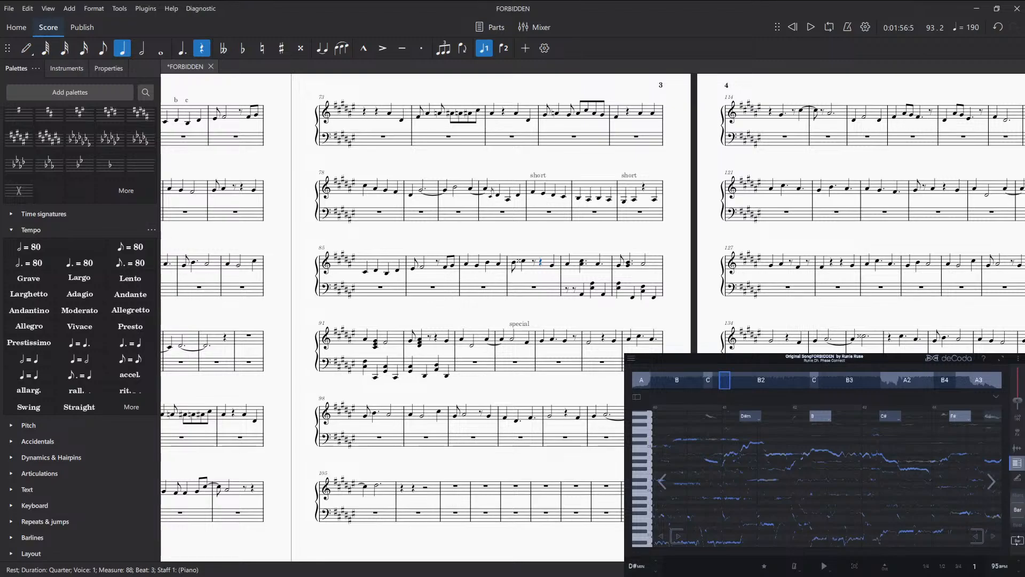
- Advance deCoda to the following passage and listen in short stretches to its F#, C#, D#m, B, C# and A# chords
left_click(994, 485)
left_click(994, 484)
left_click(995, 484)
left_click(994, 484)
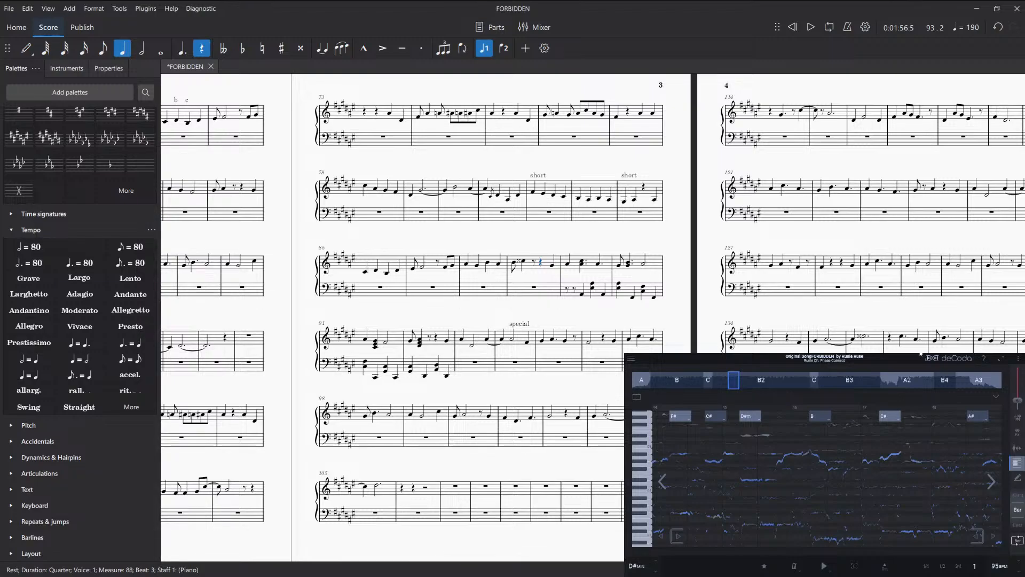
key("space")
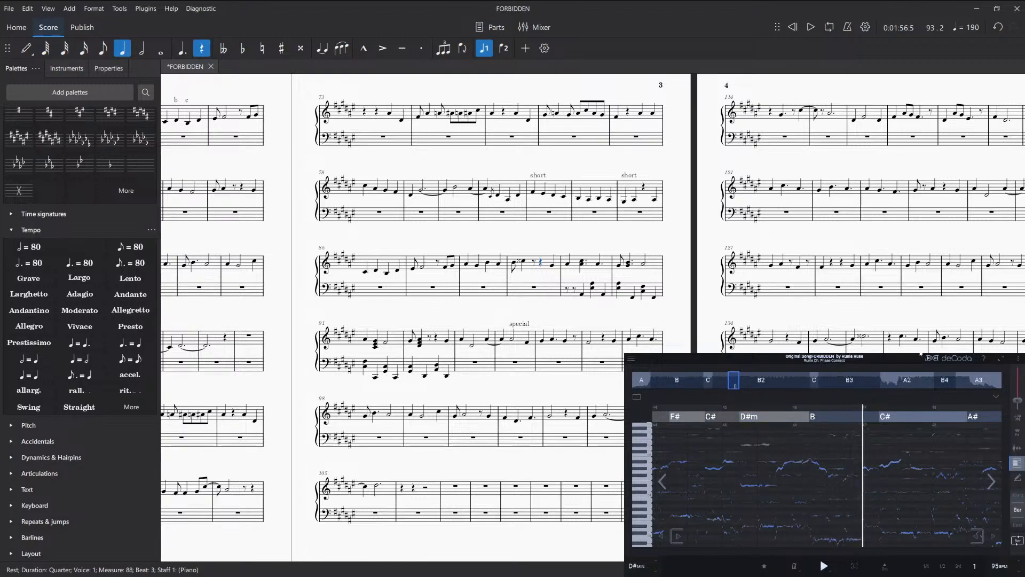
key("space")
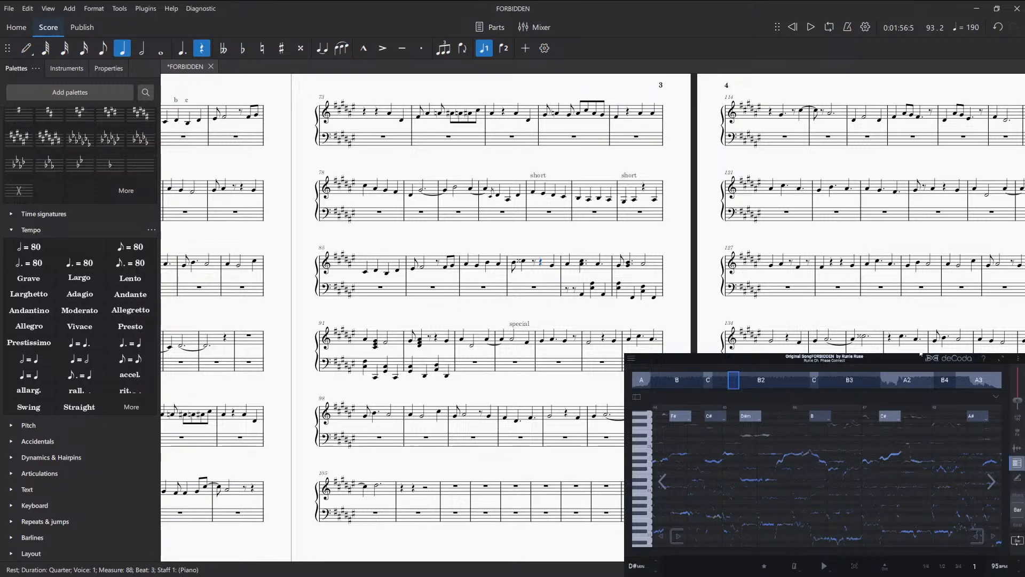
key("space")
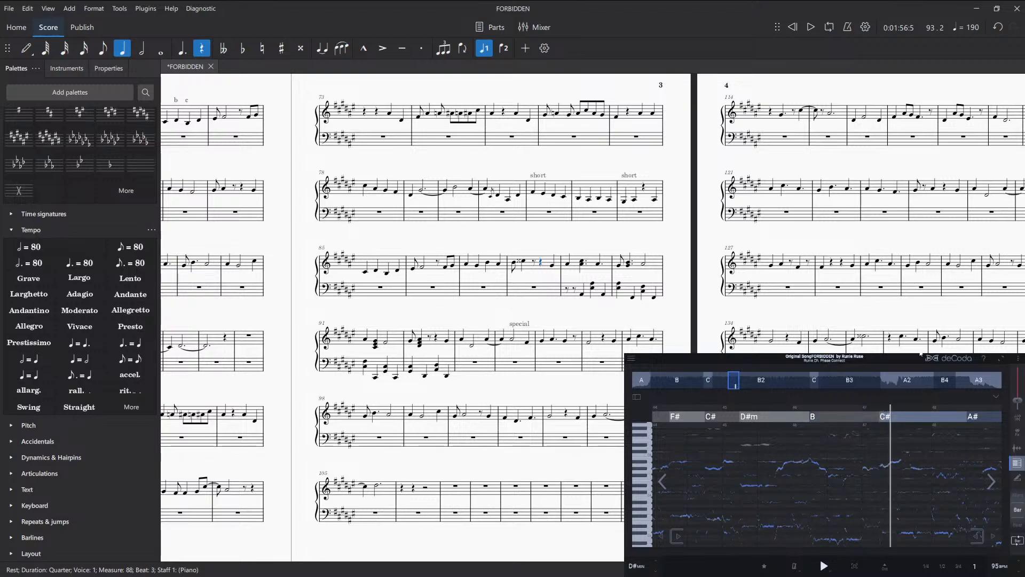
key("space")
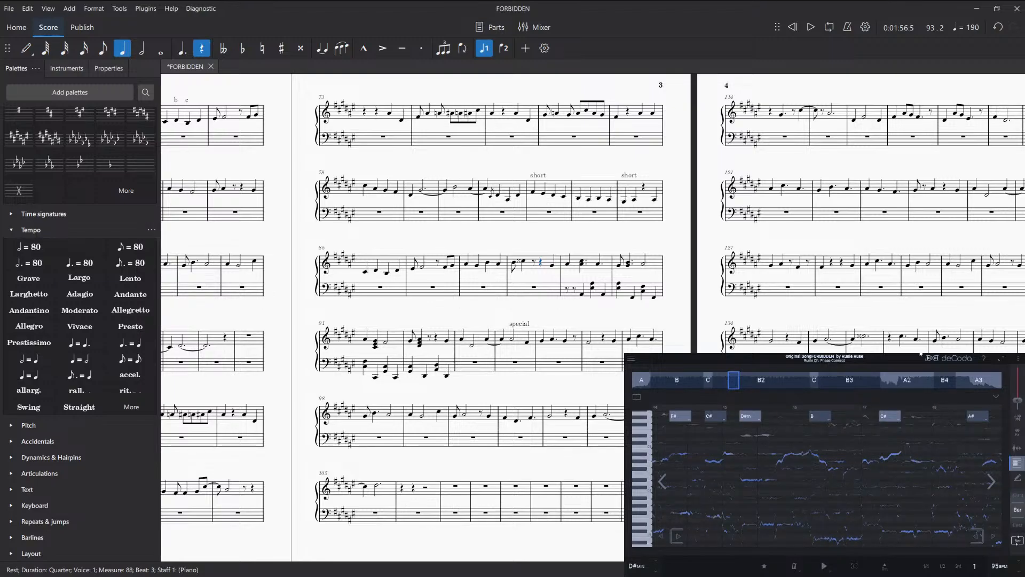
key("space")
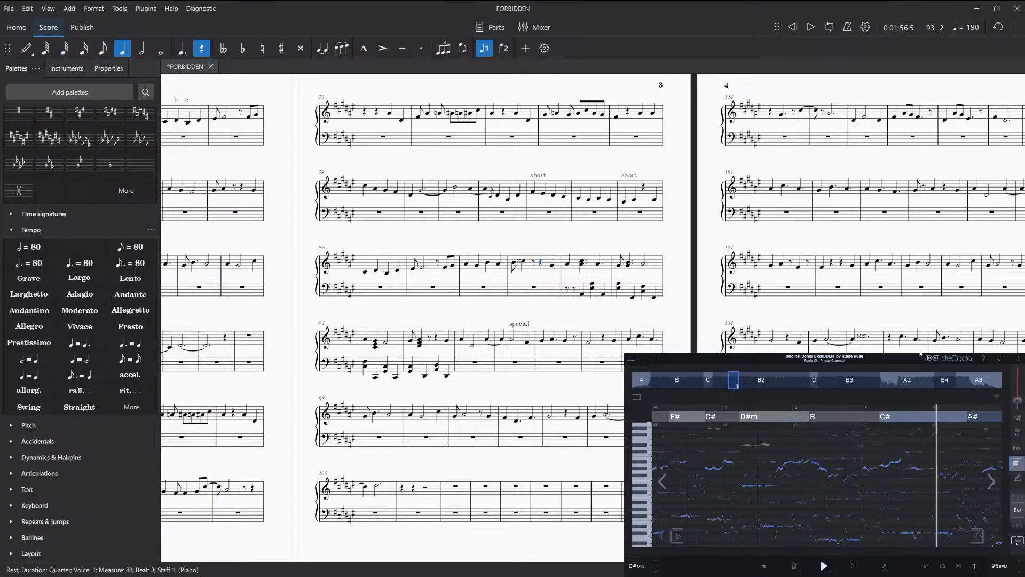
key("space")
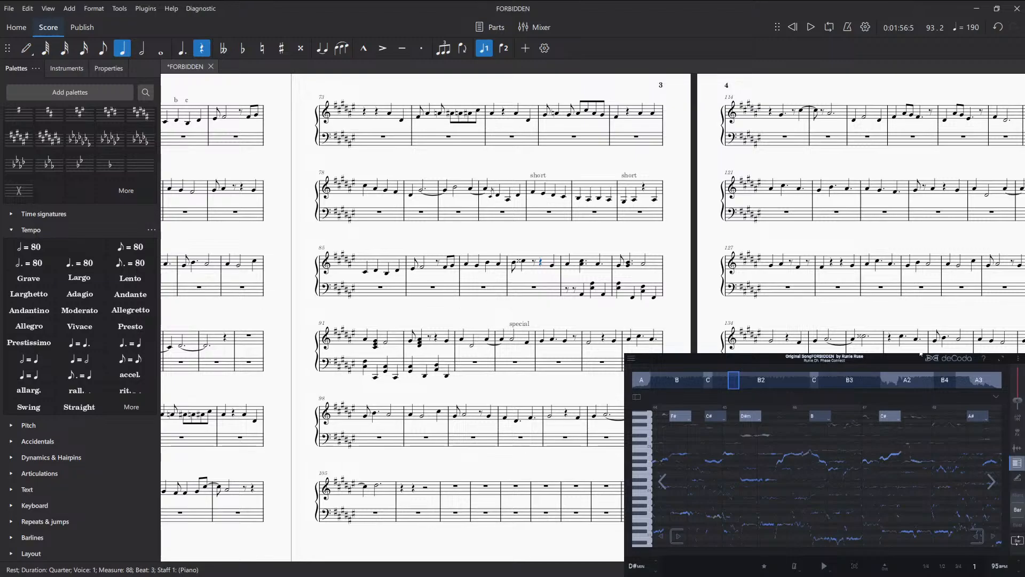
key("space")
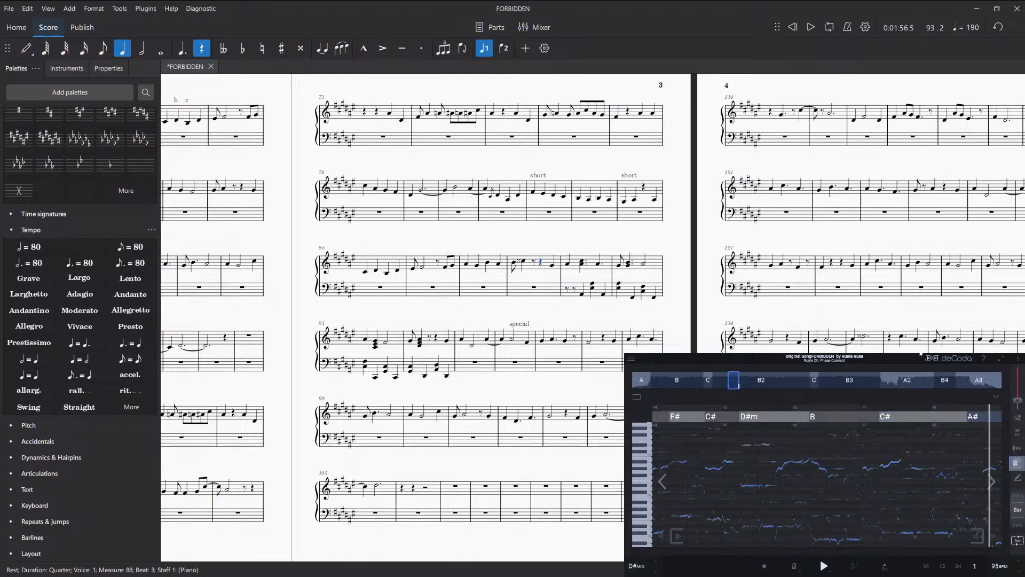
key("space")
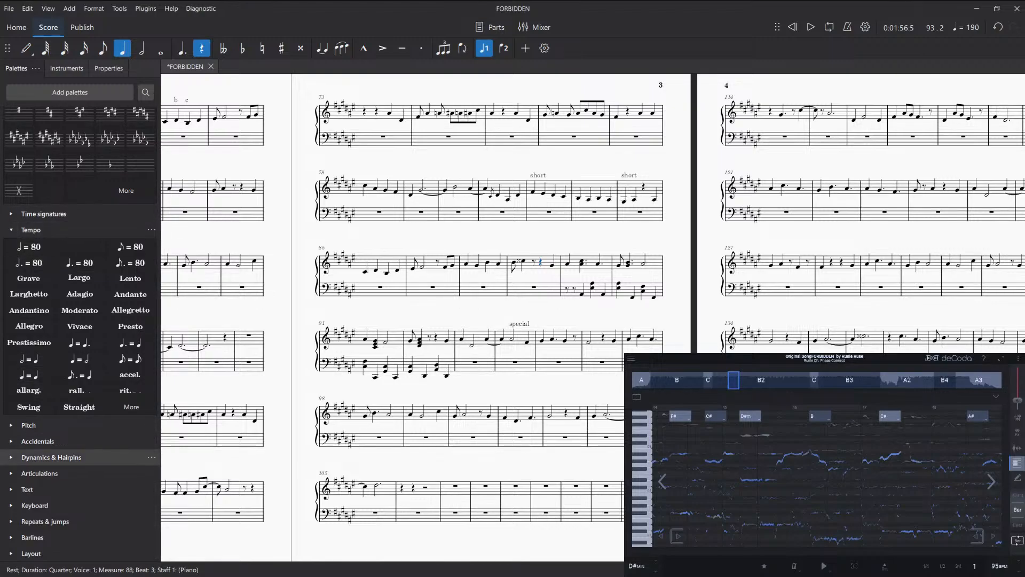
- Look through the Articulations, Dynamics & Hairpins, Accidentals and Pitch palettes of the score editor and collapse the Tempo palette
left_click(17, 473)
left_click(17, 472)
left_click(15, 453)
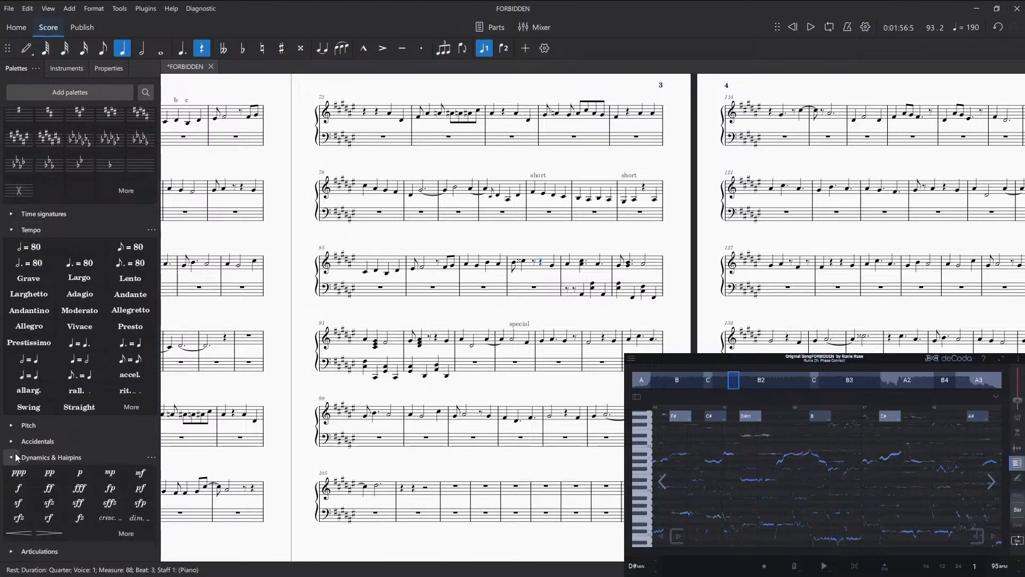
left_click(15, 453)
left_click(13, 442)
left_click(12, 442)
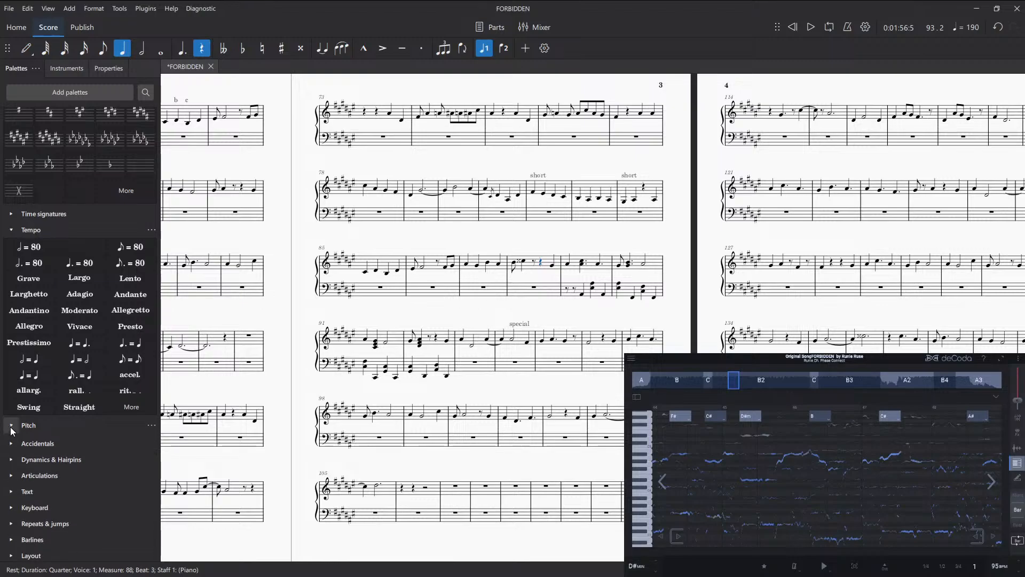
left_click(11, 428)
left_click(11, 428)
left_click(11, 230)
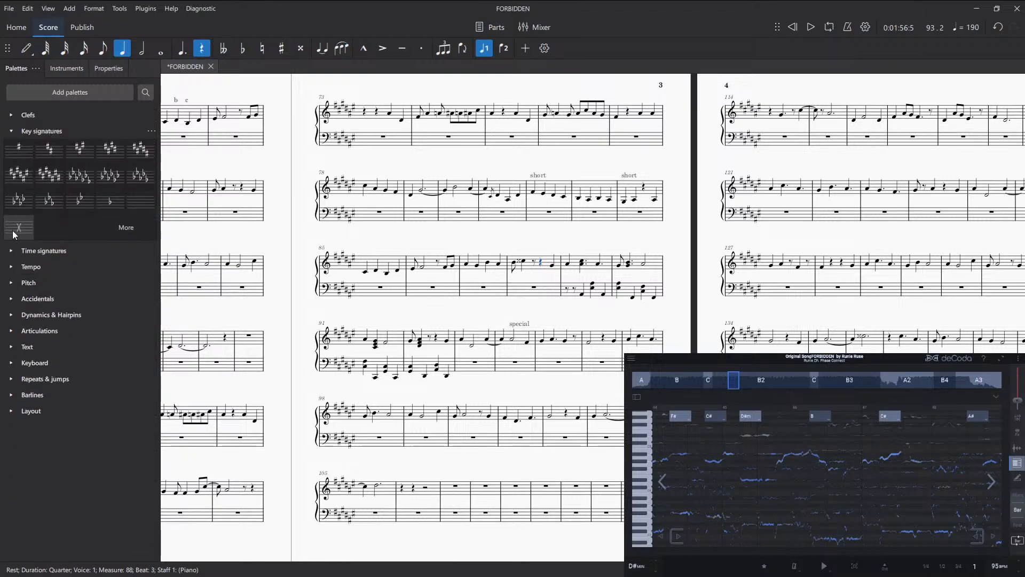
- Look through the Articulations, Text, Barlines and Layout palettes for available symbols
left_click(9, 332)
left_click(9, 332)
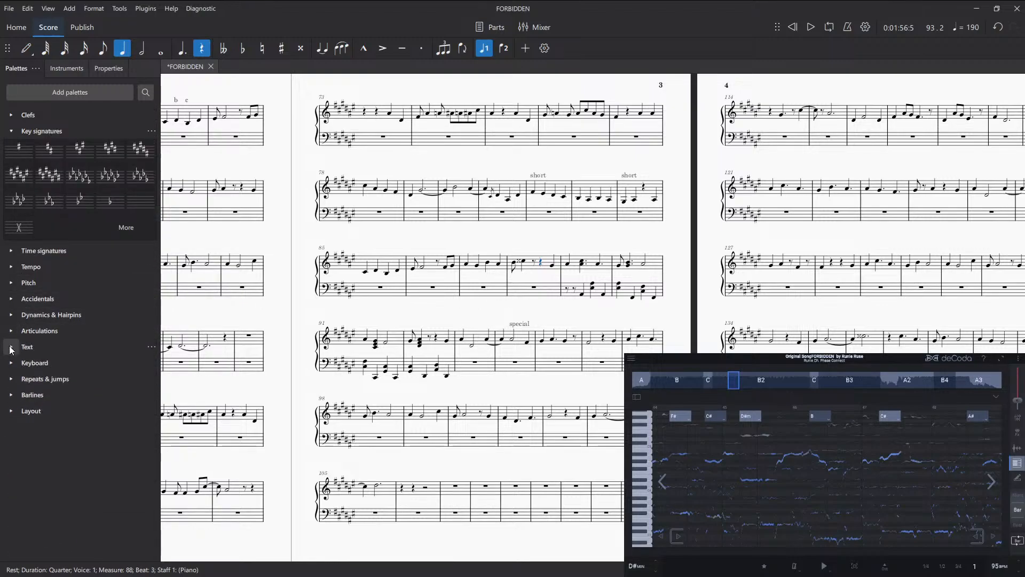
left_click(10, 348)
left_click(10, 351)
left_click(10, 395)
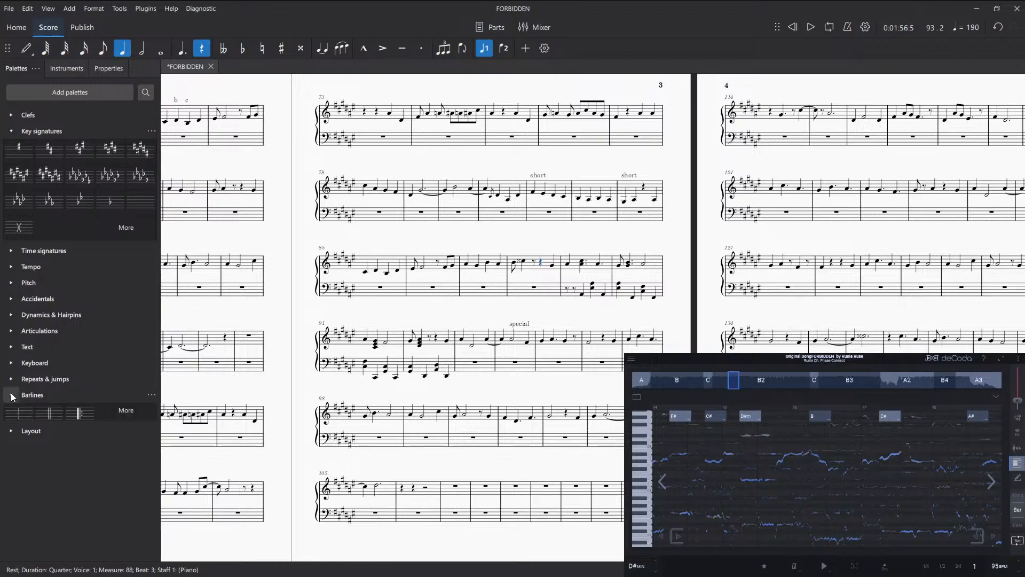
left_click(11, 396)
left_click(11, 411)
left_click(10, 410)
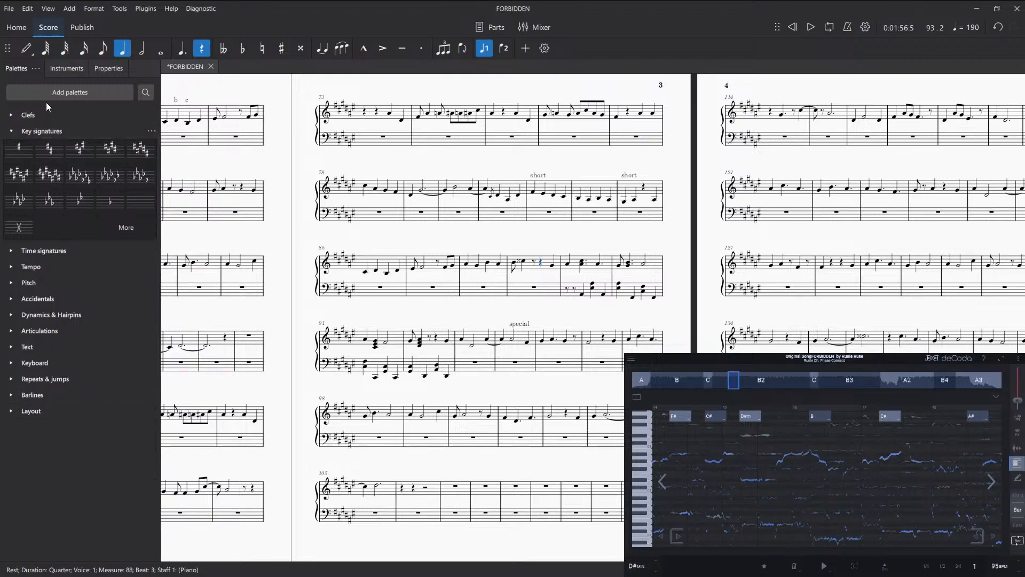
- Look through the Clefs, Time signatures, Tempo and Pitch palettes, collapse Key signatures and expand Accidentals
left_click(12, 114)
left_click(11, 115)
left_click(11, 131)
left_click(16, 152)
left_click(16, 152)
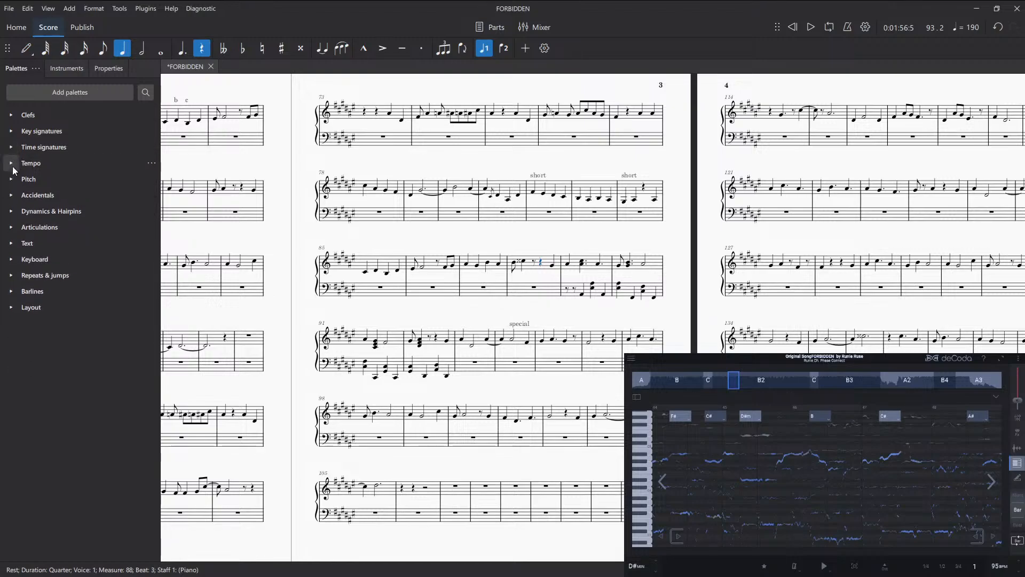
left_click(11, 167)
left_click(10, 169)
left_click(9, 179)
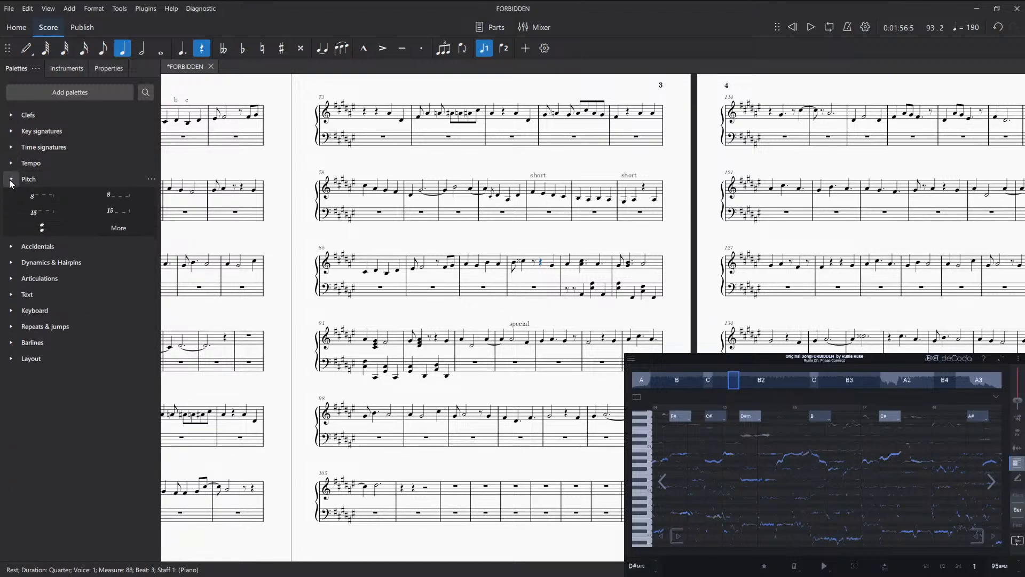
left_click(10, 179)
left_click(11, 195)
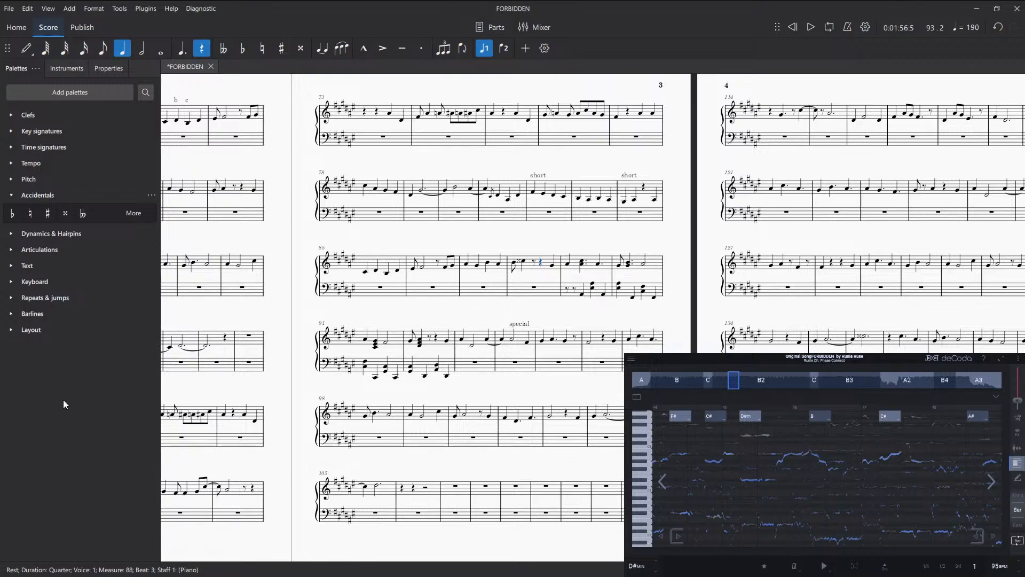
- Look through the Dynamics & Hairpins, Articulations, Text, Keyboard, Repeats & jumps, Barlines and Layout palettes, leaving Articulations expanded
left_click(12, 234)
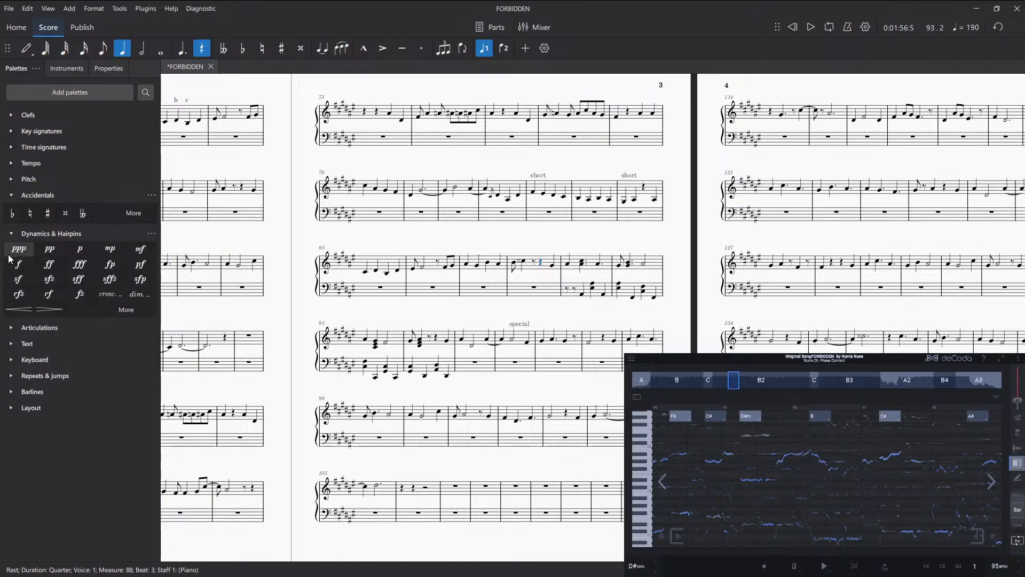
left_click(12, 250)
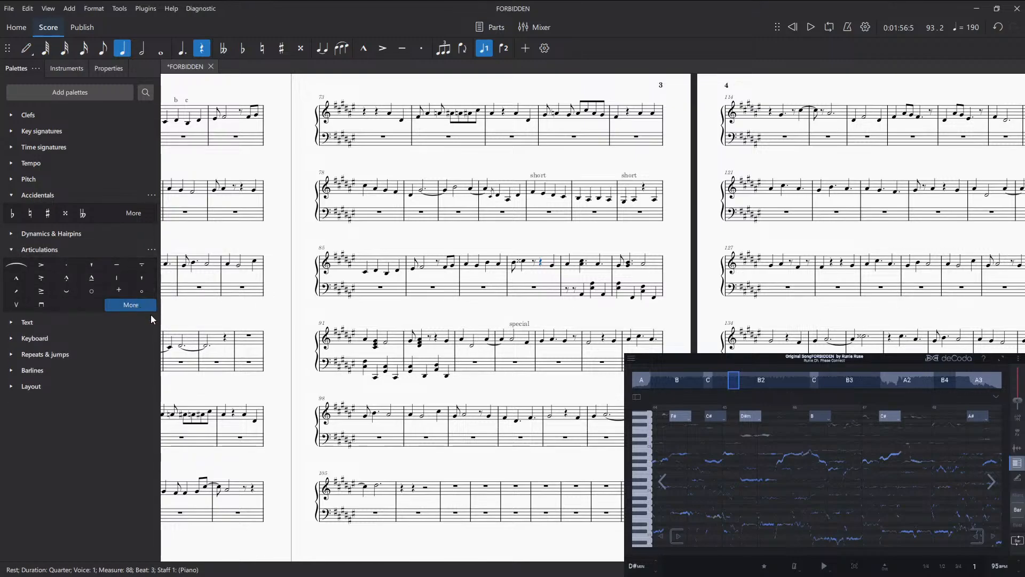
left_click(10, 322)
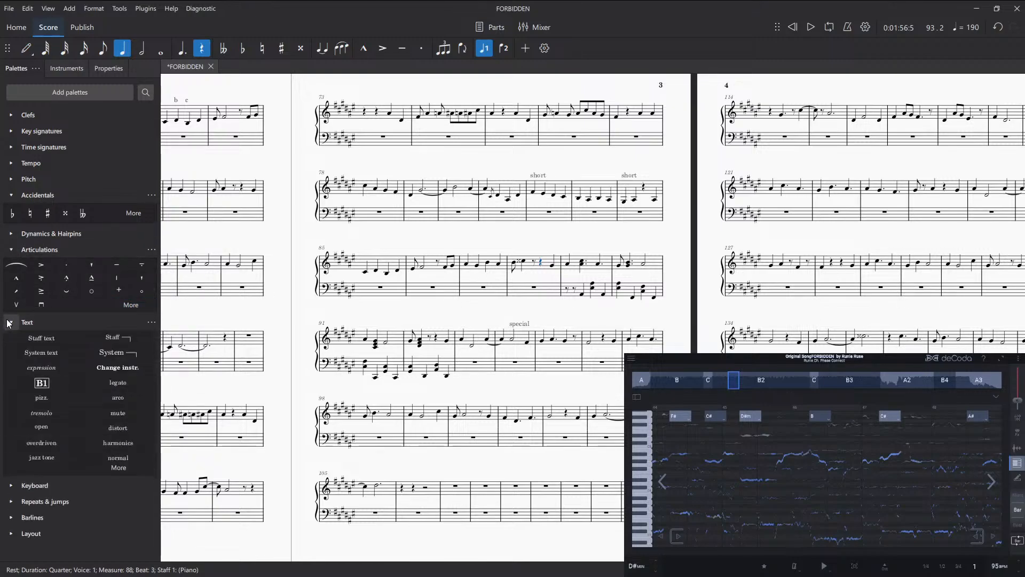
left_click(11, 322)
left_click(10, 338)
left_click(10, 338)
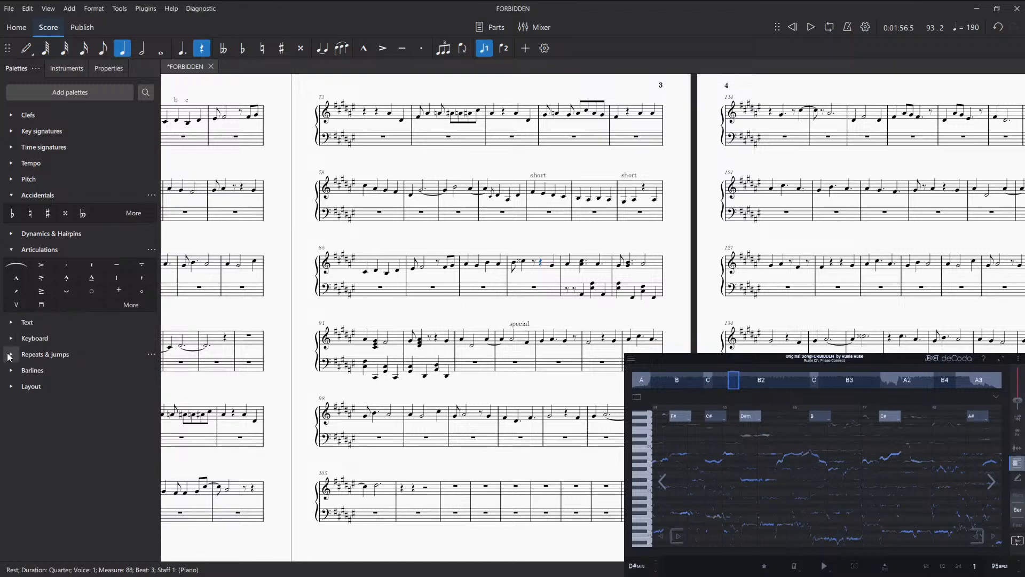
left_click(11, 355)
left_click(10, 355)
left_click(10, 369)
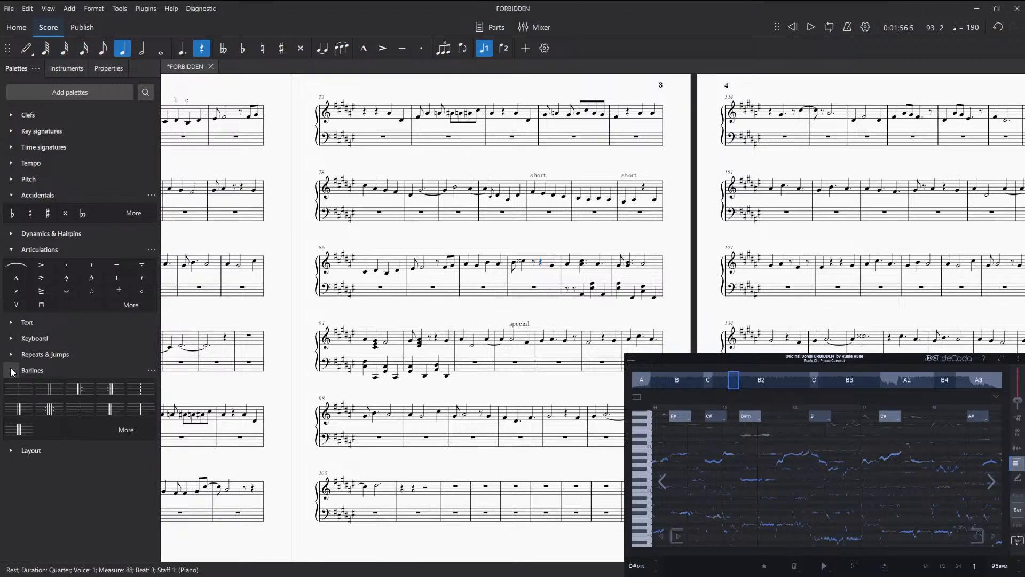
left_click(11, 369)
left_click(11, 386)
left_click(11, 386)
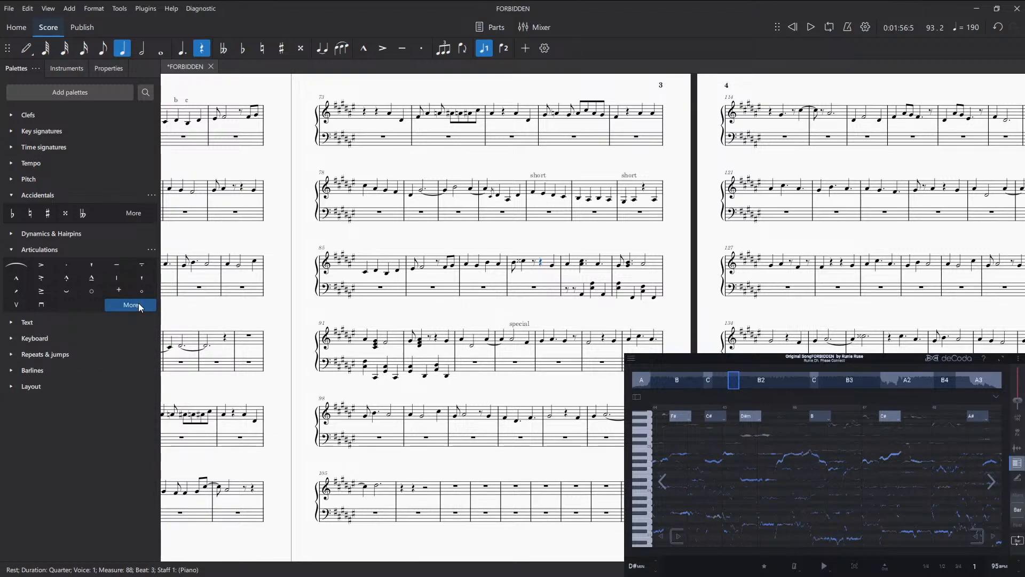
- Expand the Dynamics & Hairpins palette and look through the Pitch and Tempo palettes, collapsing both
left_click(12, 234)
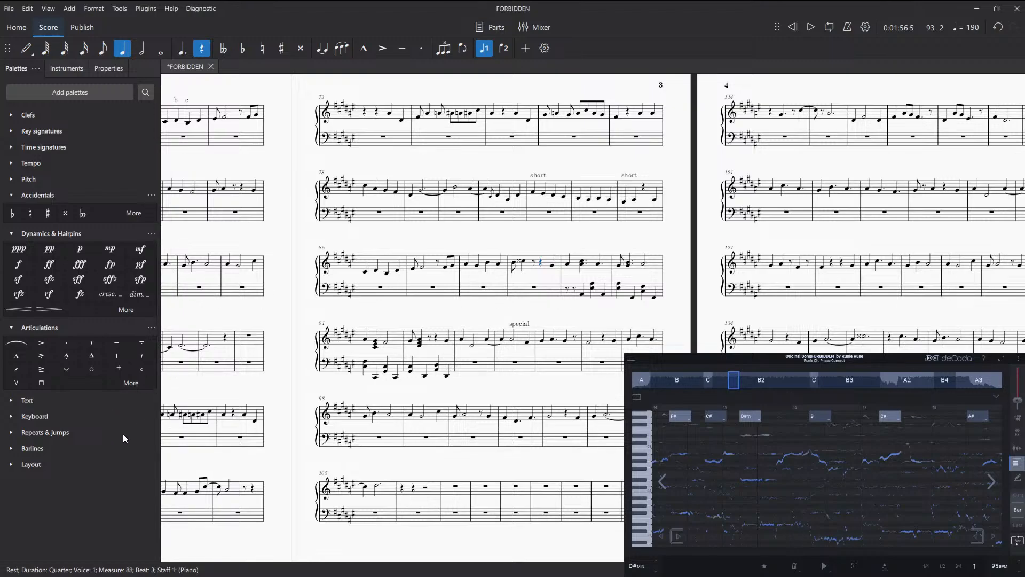
left_click(10, 181)
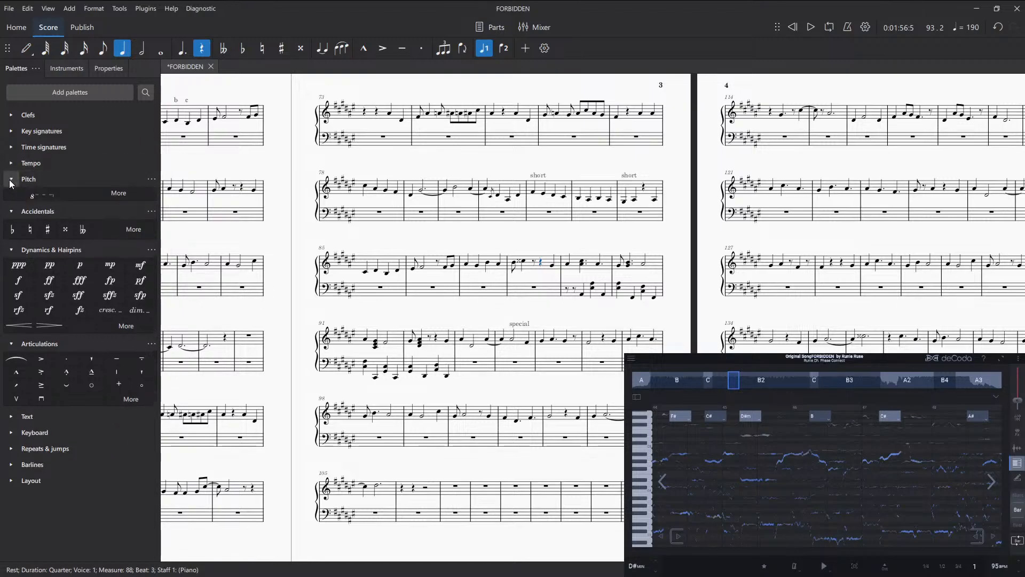
left_click(11, 180)
left_click(10, 180)
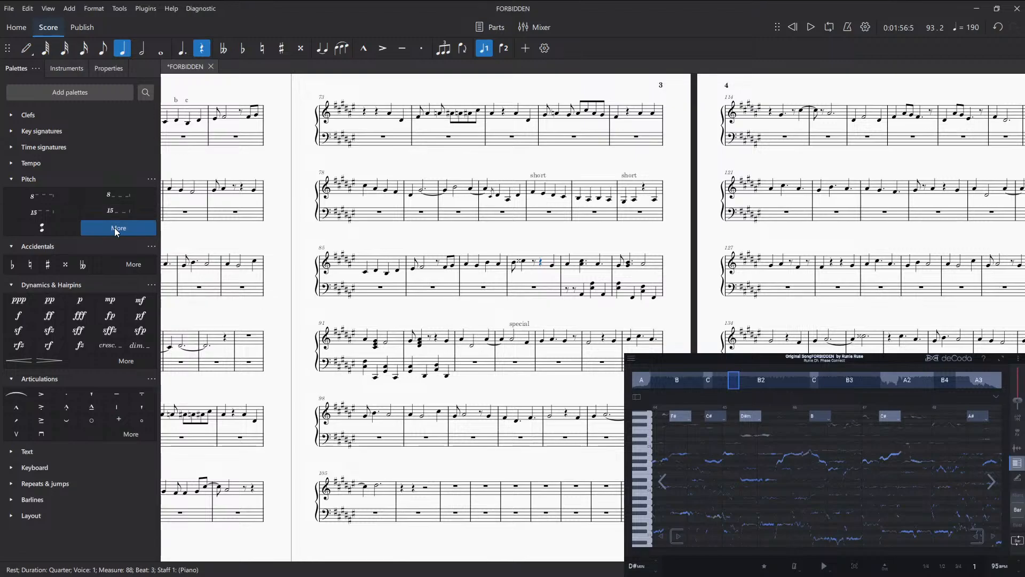
left_click(14, 184)
left_click(11, 163)
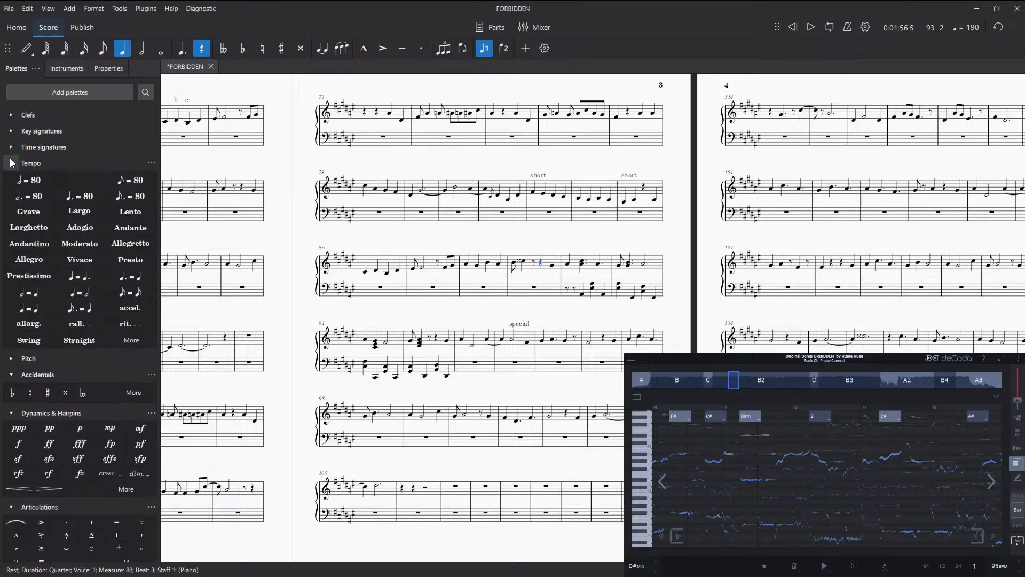
left_click(14, 165)
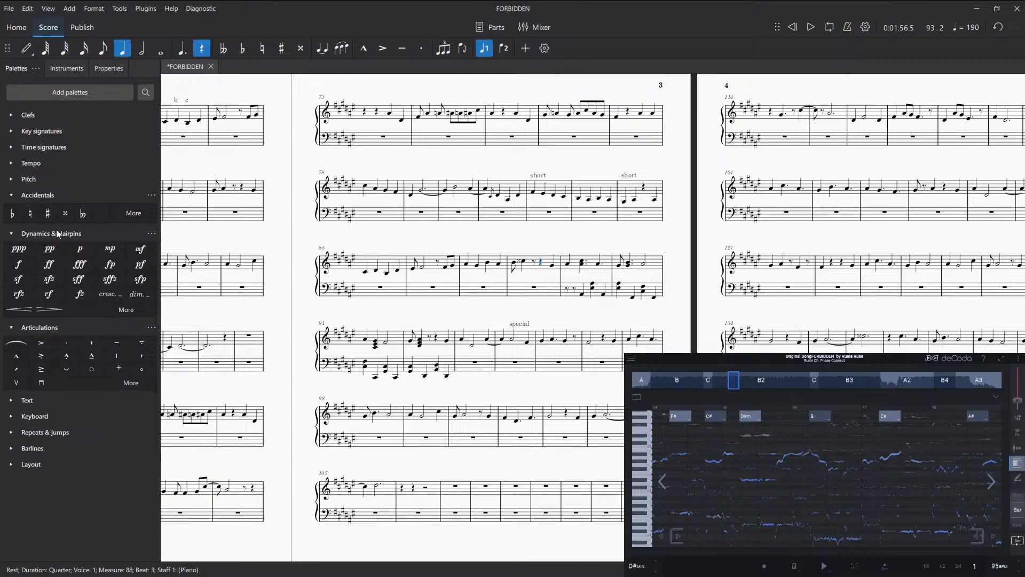
- Try out the Grace notes palette, look through its symbols and remove it from the palette list
scroll(136, 222, "up", 1)
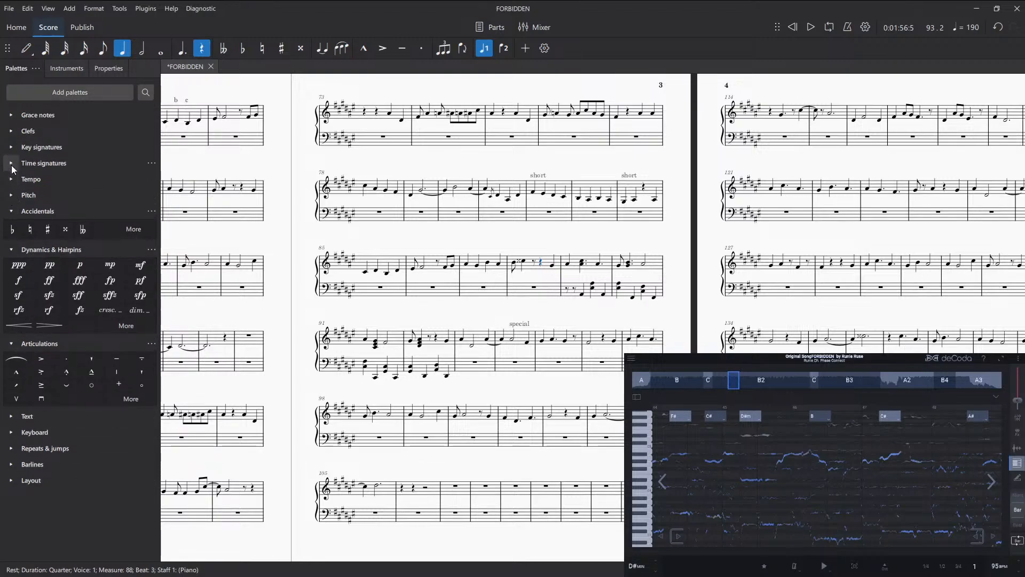
left_click(10, 117)
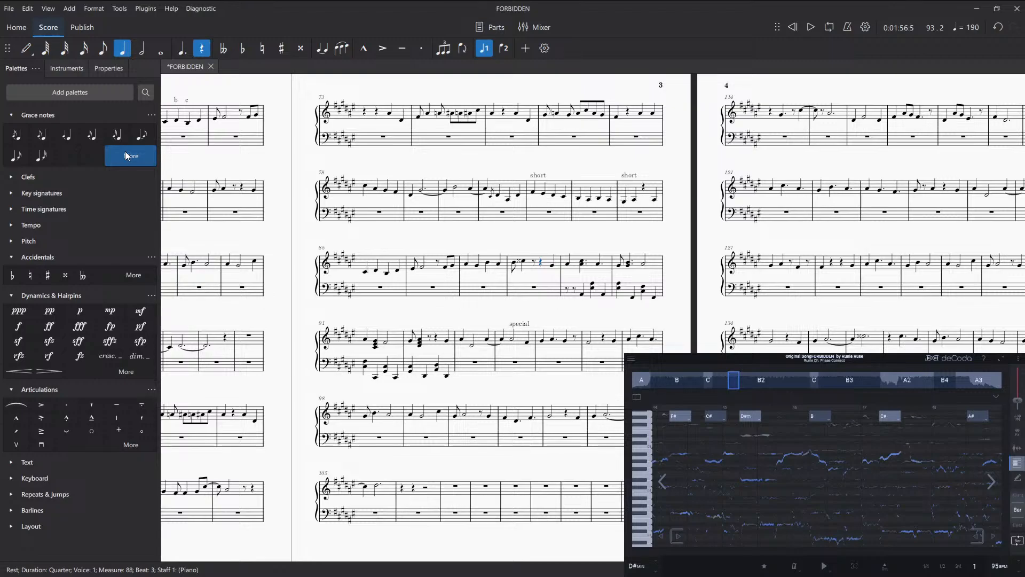
left_click(127, 156)
left_click(12, 116)
left_click(151, 115)
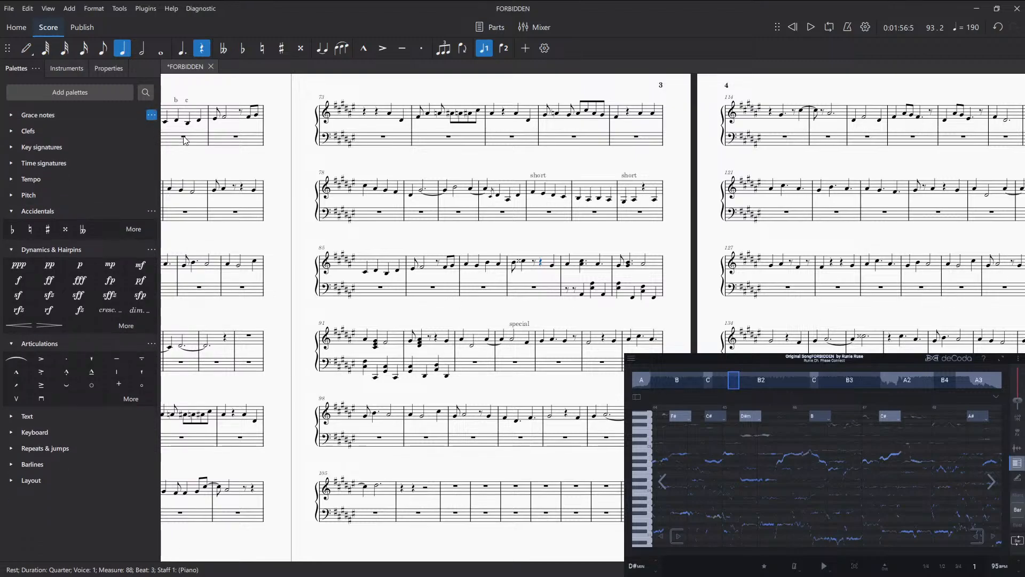
scroll(107, 117, "down", 1)
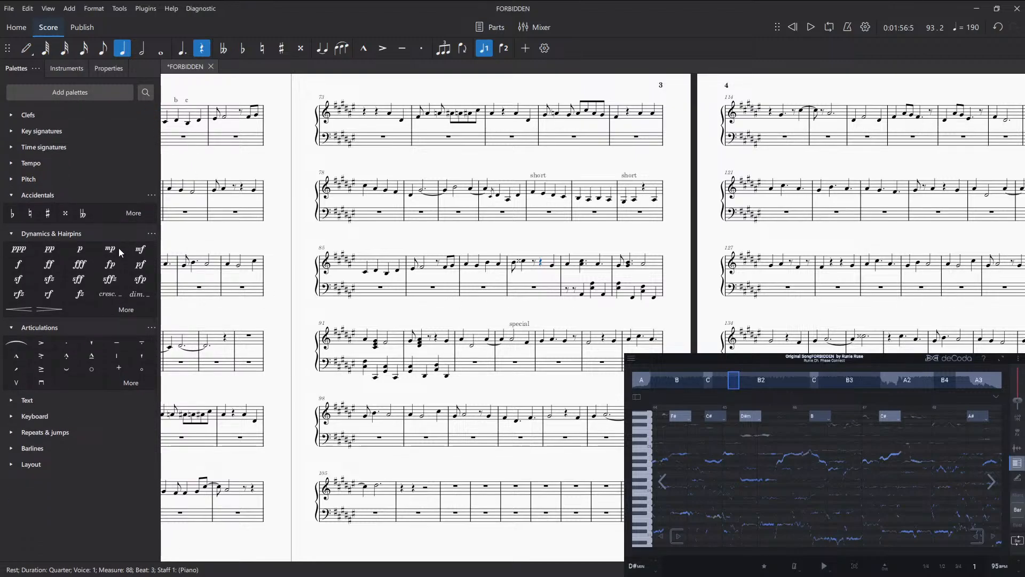
- Show the Arpeggios & glissandi palette in the palette list and expand it
scroll(143, 265, "up", 1)
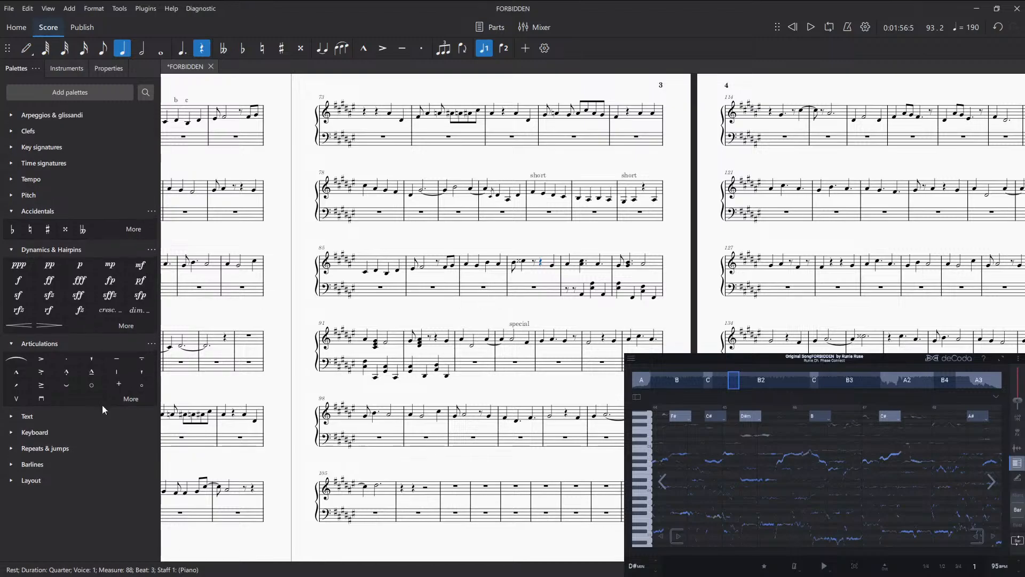
left_click(10, 115)
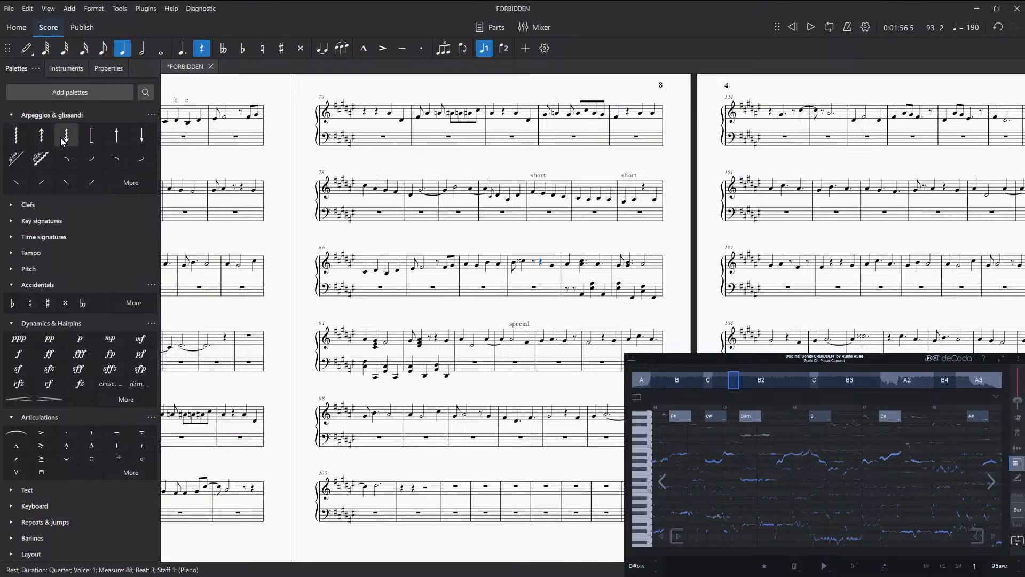
- Add an F#4 below the A#4 half note at measure 94, beat 2 in the upper staff
left_click(513, 342)
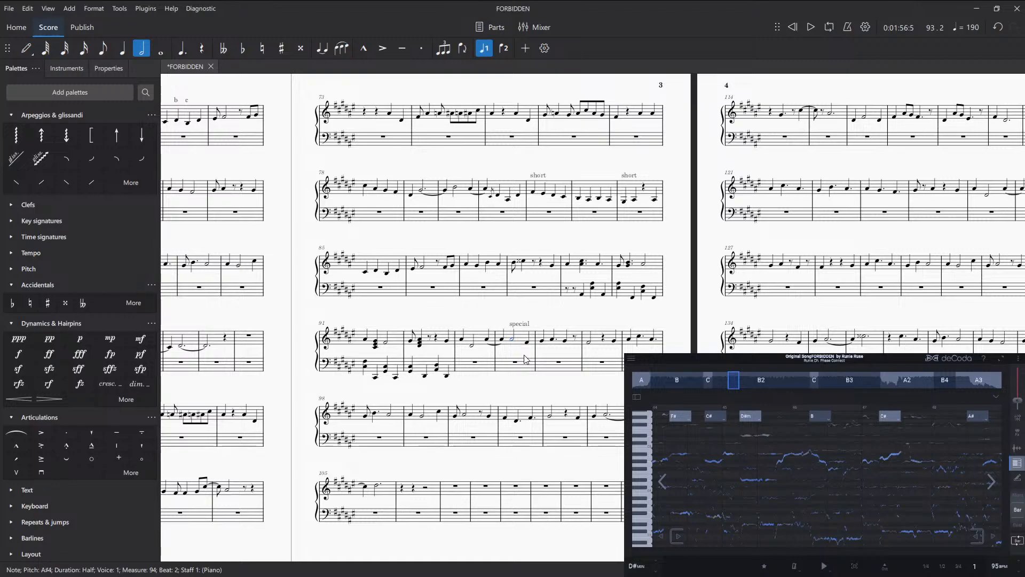
key("n")
key("f")
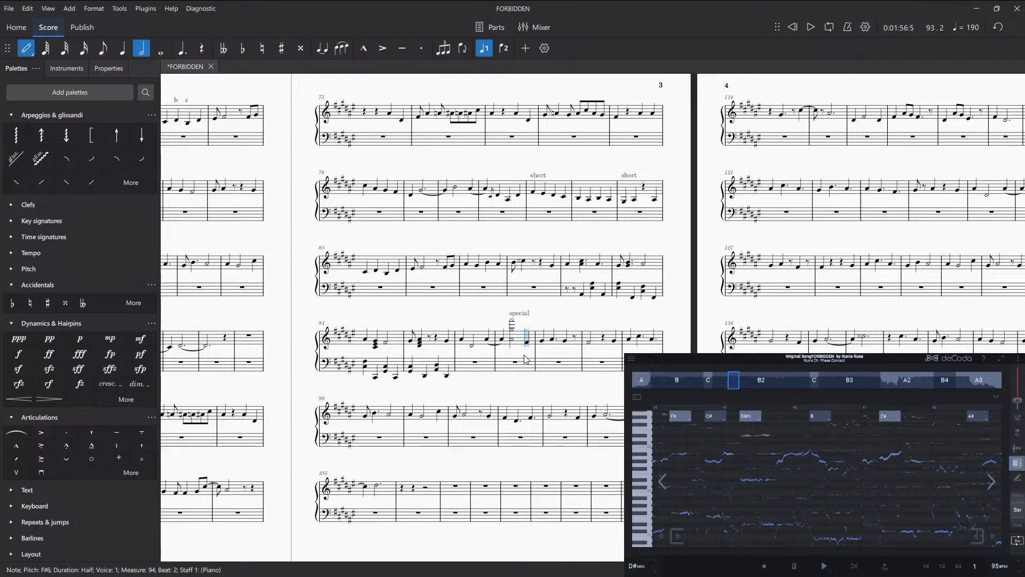
key("ctrl+Down")
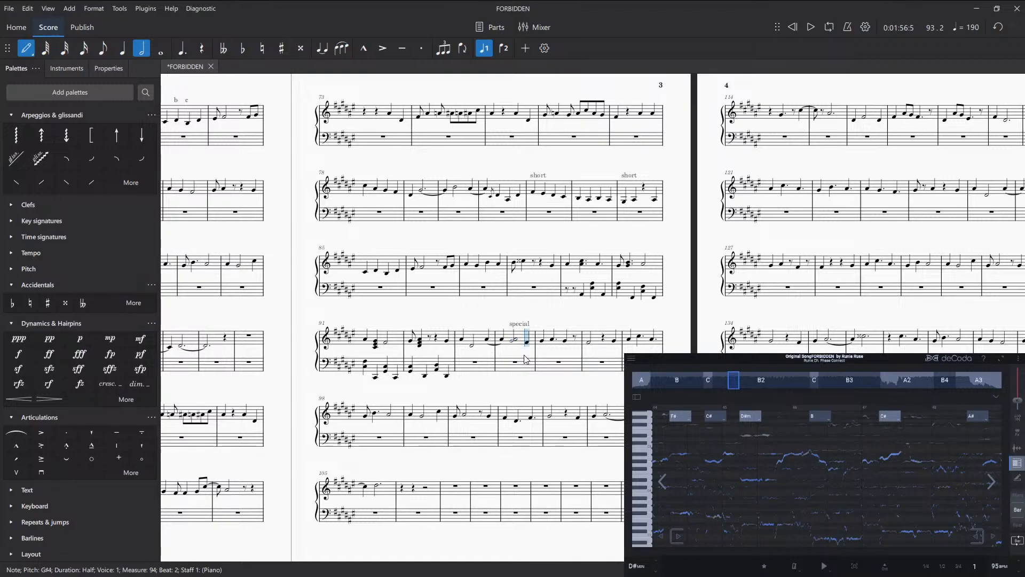
key("ctrl+Down")
key("Escape")
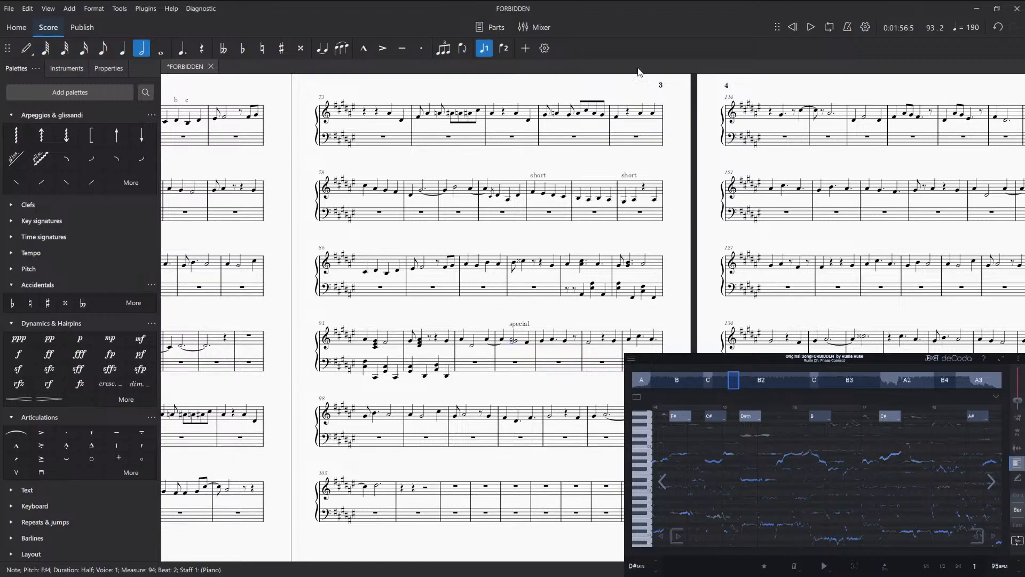
- Listen from measure 93 and apply a down arpeggio to the half-note chord at measure 94, beat 2
left_click(474, 346)
key("space")
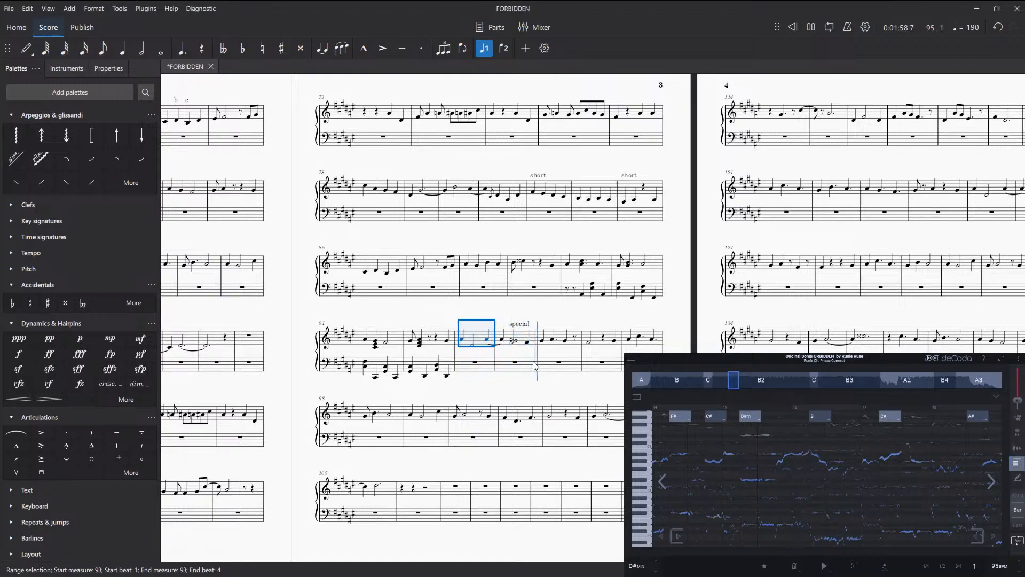
key("space")
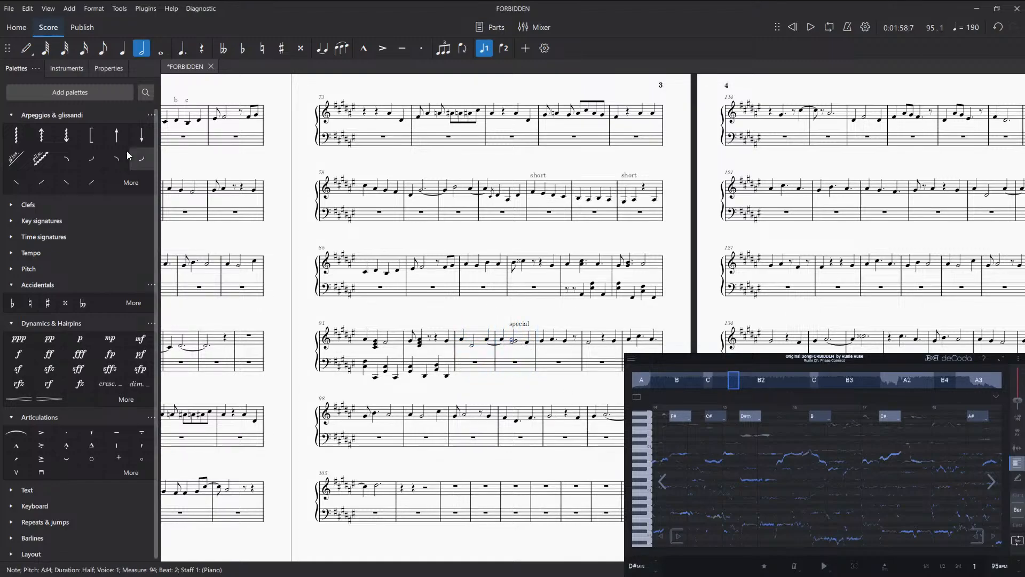
left_click(66, 136)
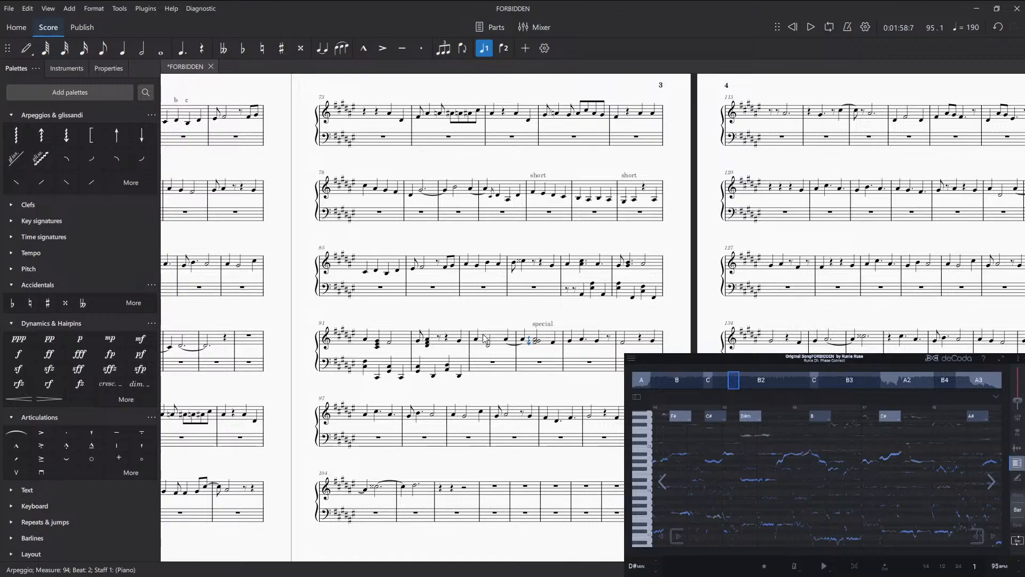
- Listen to the score from measure 92 and repeatedly from measure 88 to check the chords and the arpeggio
left_click(452, 342)
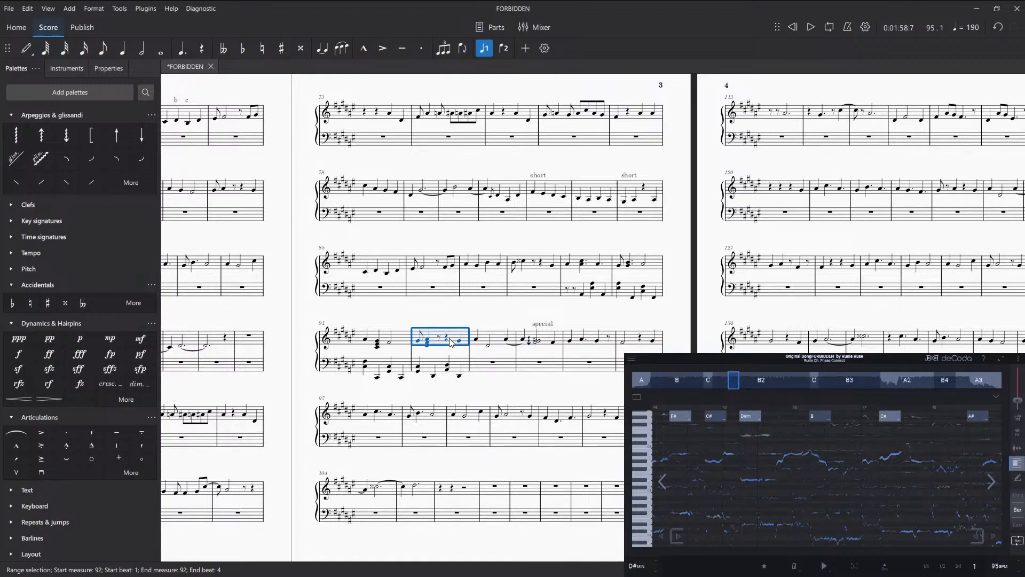
key("space")
key("space")
left_click(537, 268)
key("space")
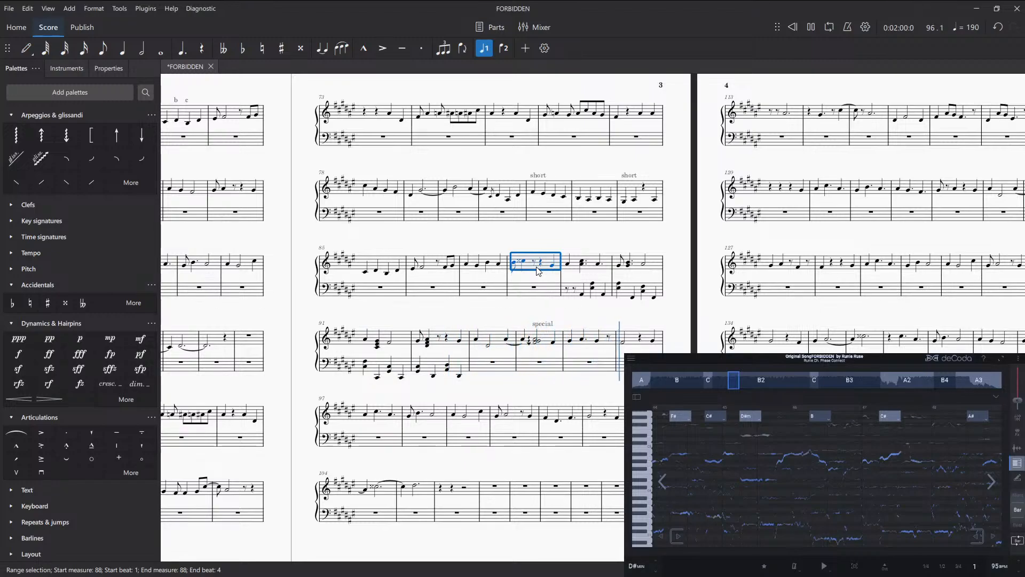
key("space")
left_click(553, 298)
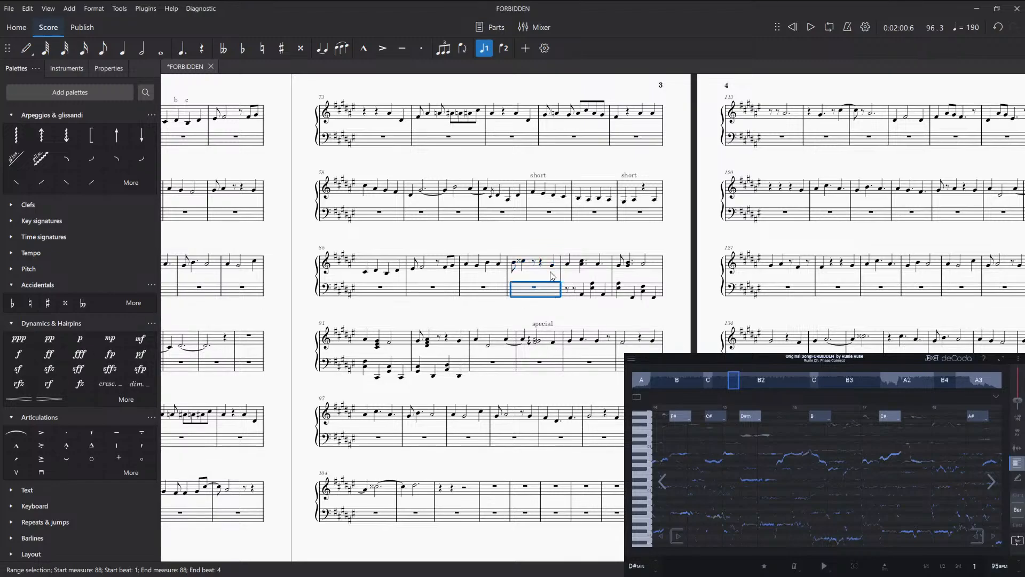
left_click(544, 261)
key("space")
left_click(540, 295)
key("space")
key("Escape")
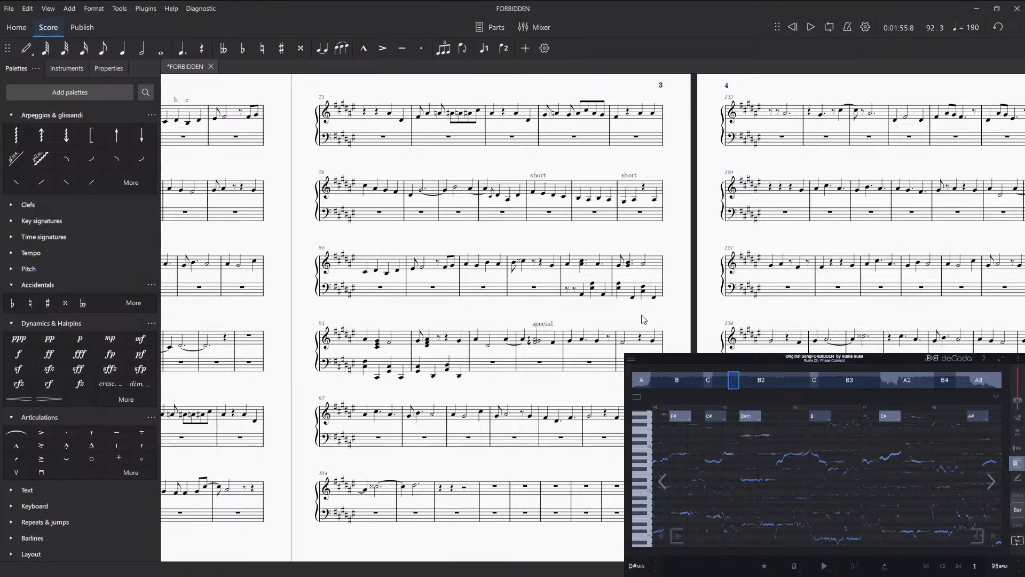
- Insert five empty measures before measure 93
left_click(550, 291)
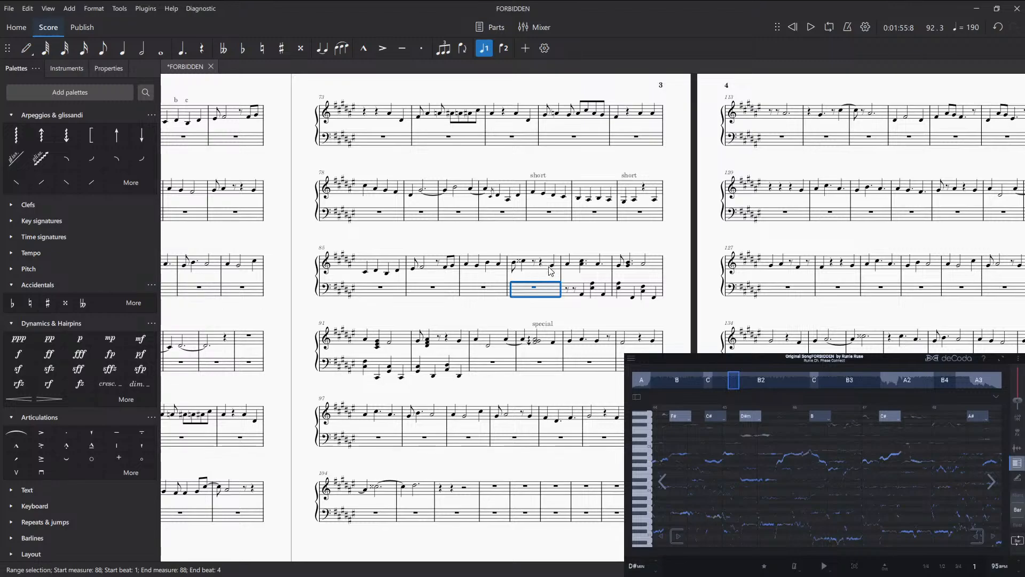
left_click(508, 368)
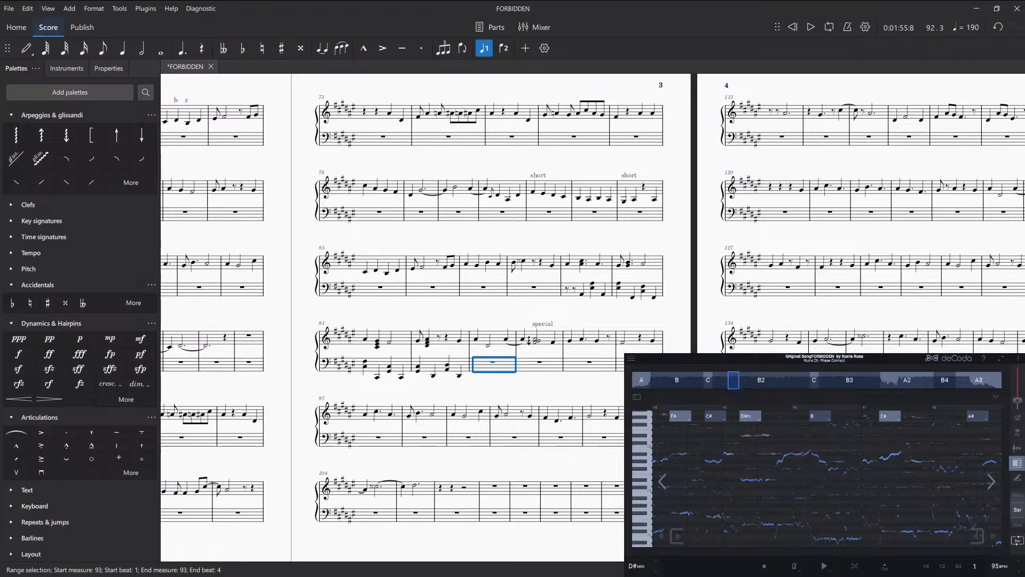
left_click(592, 326)
left_click(566, 398)
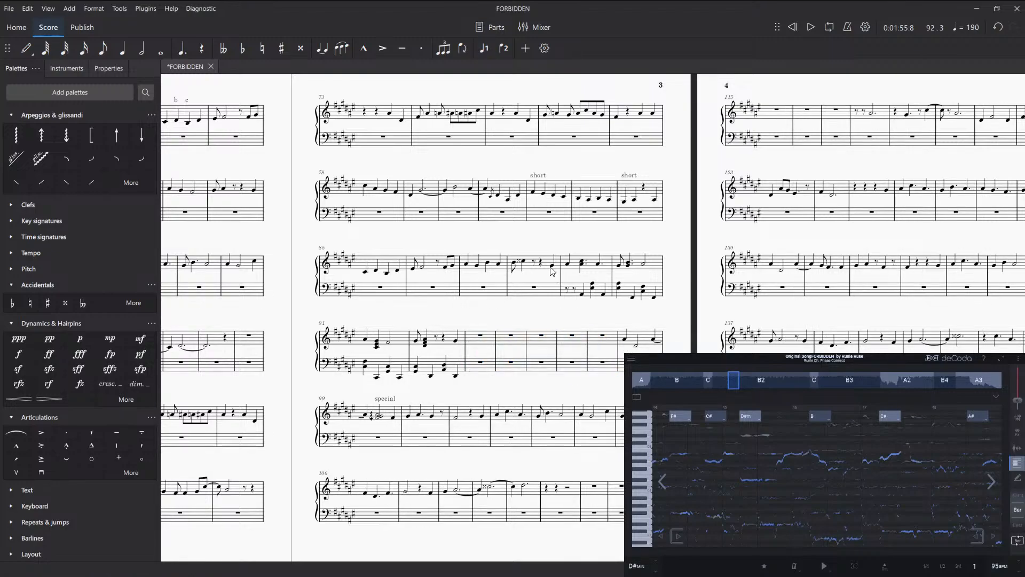
- Copy both staves from measure 88, beat 4 through the end of measure 92 and paste the passage at measure 93, beat 4
left_click(553, 264)
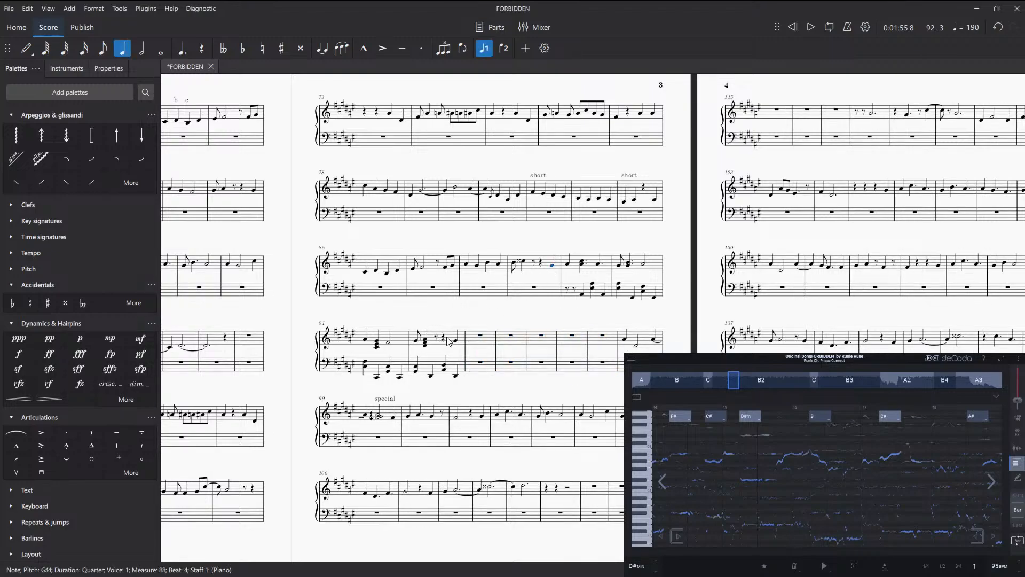
left_click(457, 375, "shift")
left_click(487, 339)
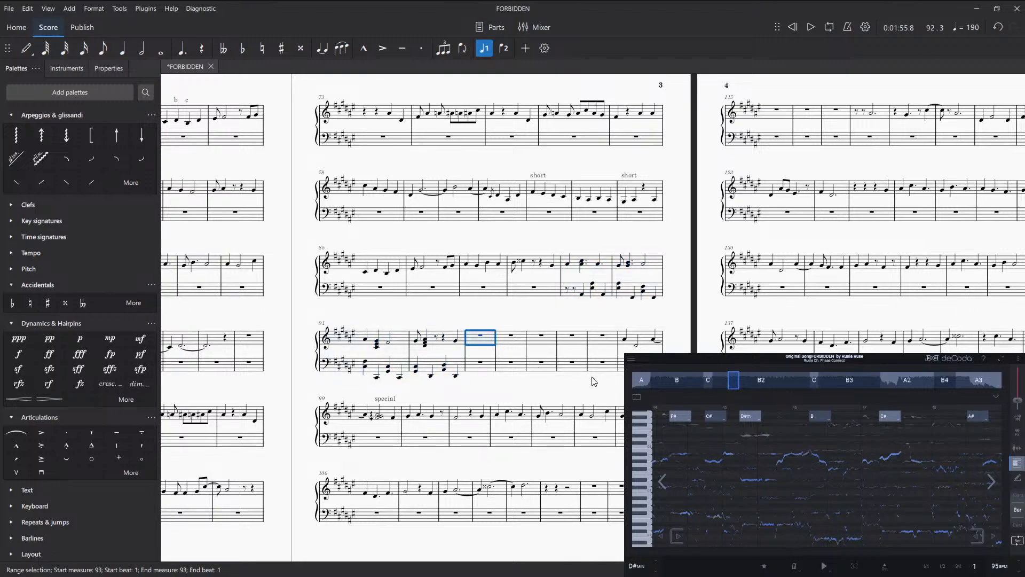
key("5")
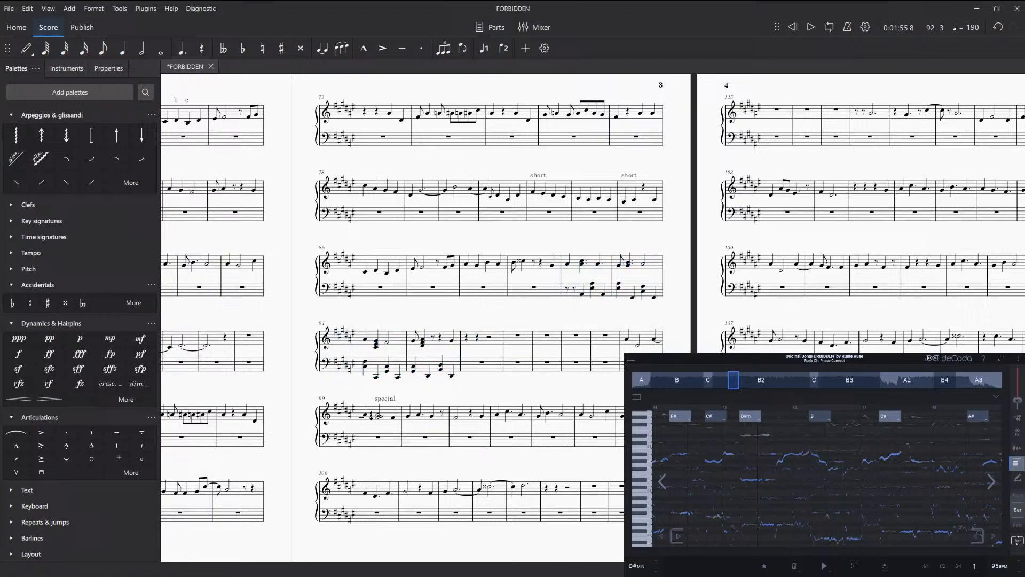
left_click(486, 338)
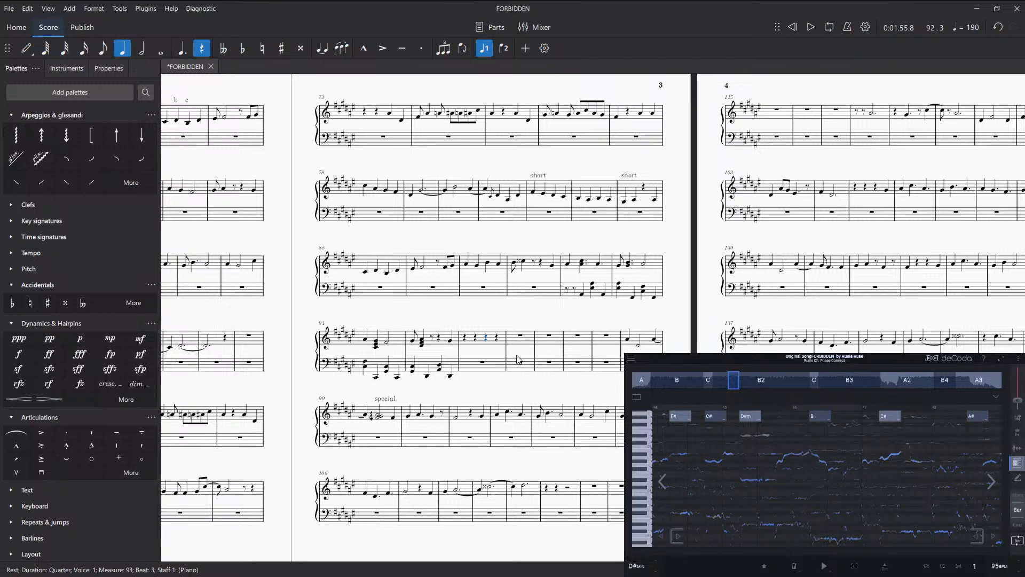
left_click(501, 338)
key("ctrl+v")
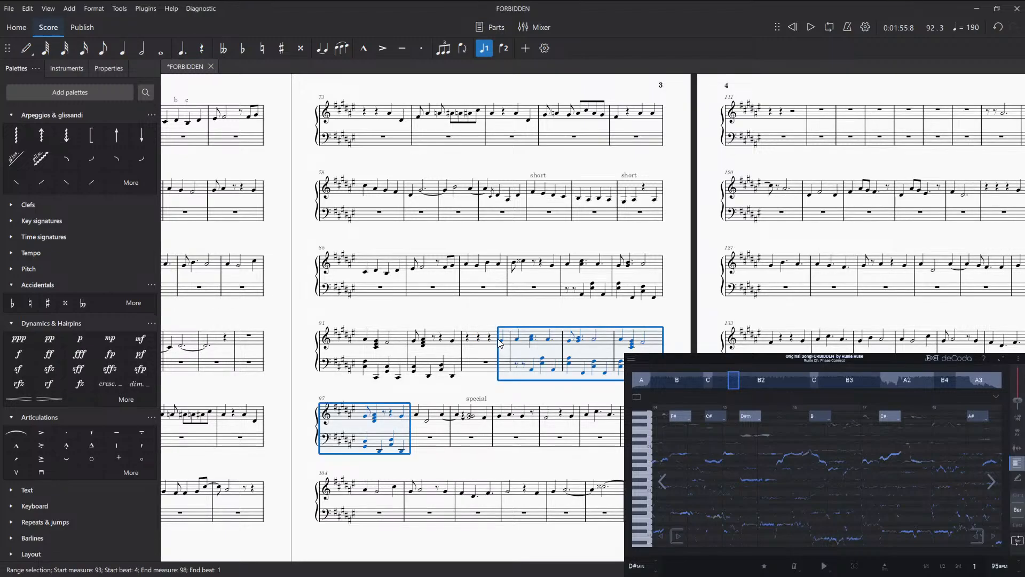
key("Escape")
- Examine the lower-staff bass phrases from measure 94, beat 2 through measure 97, beat 1
left_click(532, 369)
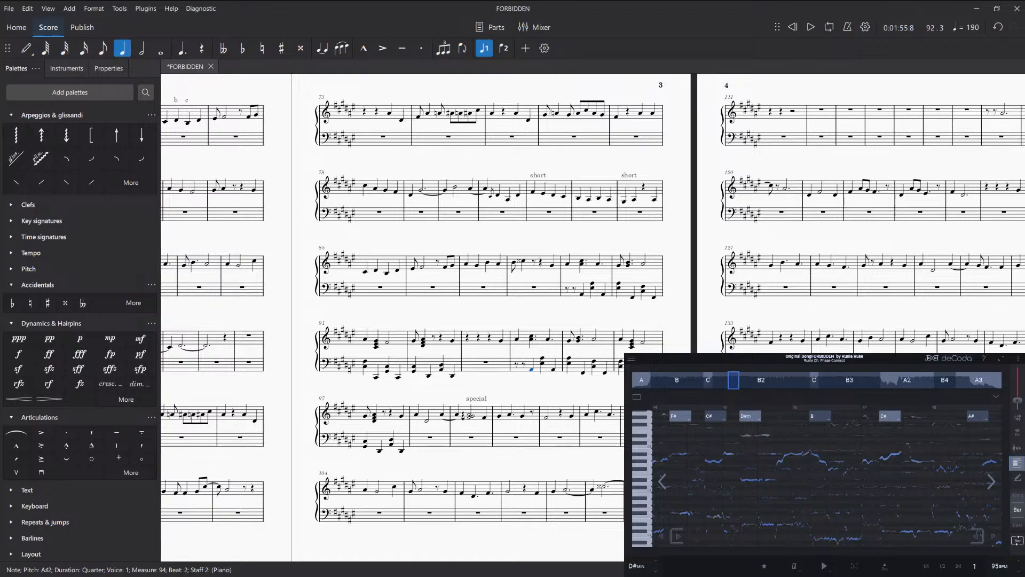
left_click(582, 373)
key("ctrl+shift+Right")
left_click(532, 371)
key("ctrl+shift+Right")
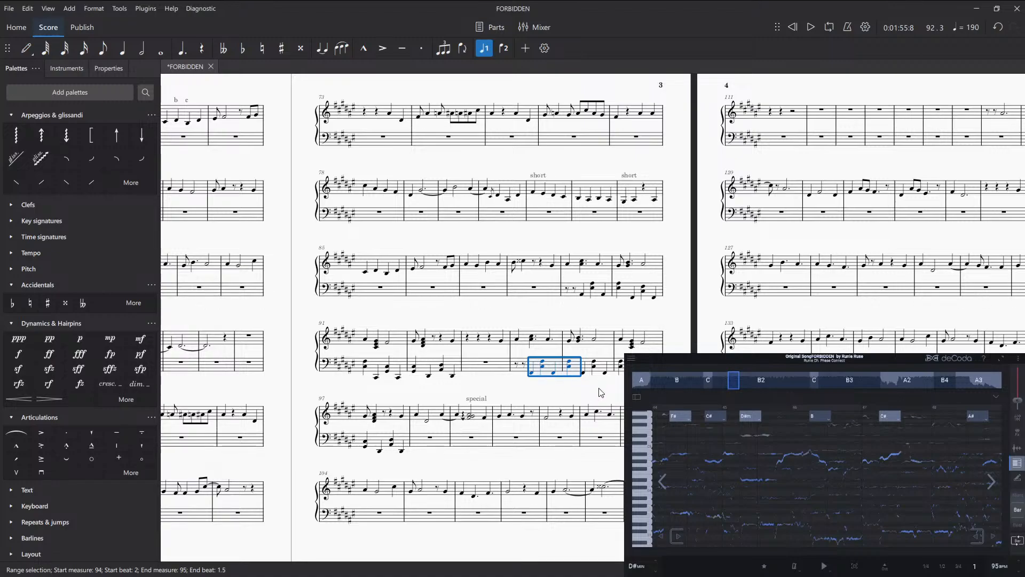
left_click(631, 377)
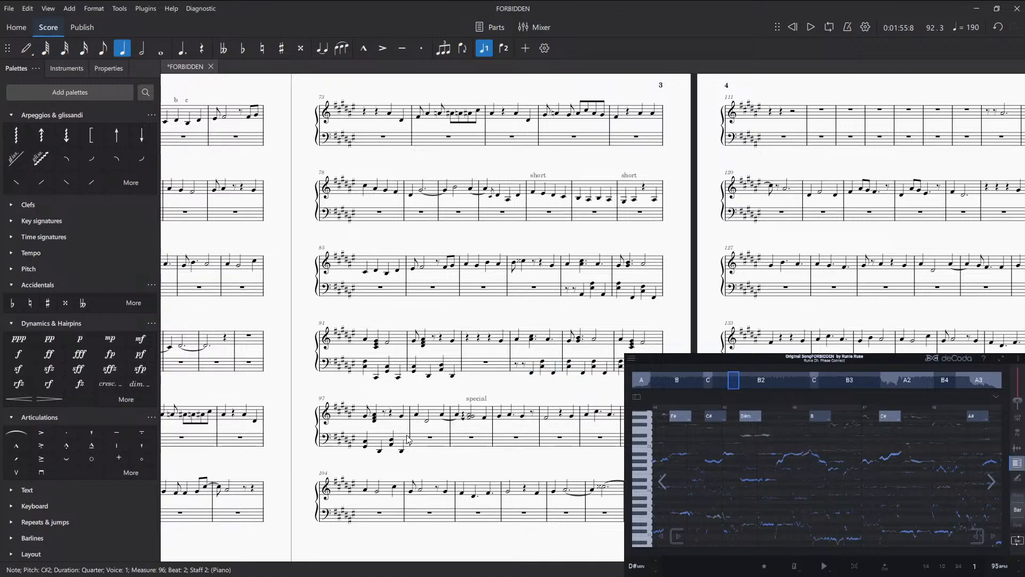
left_click(369, 443, "shift")
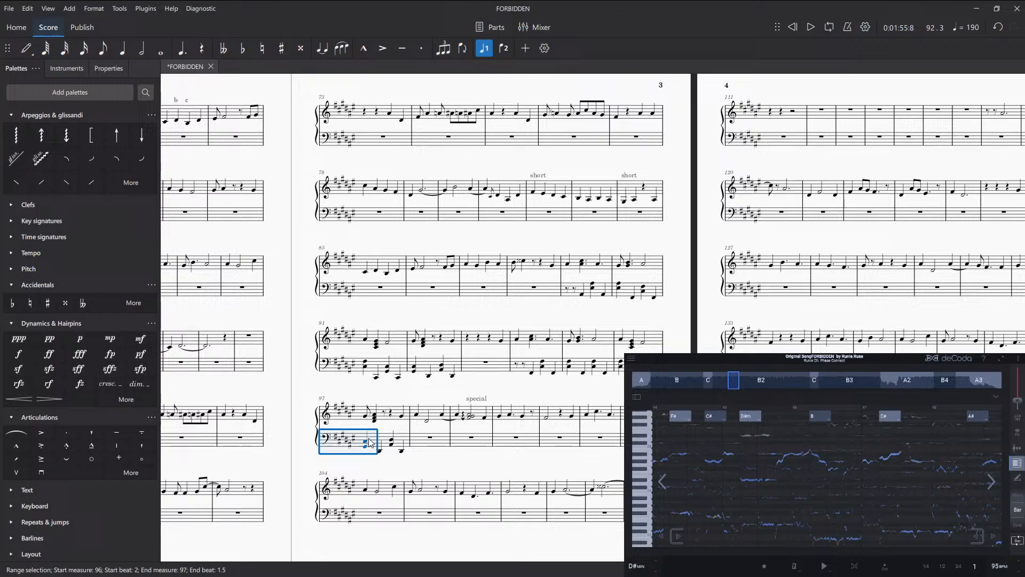
left_click(586, 376)
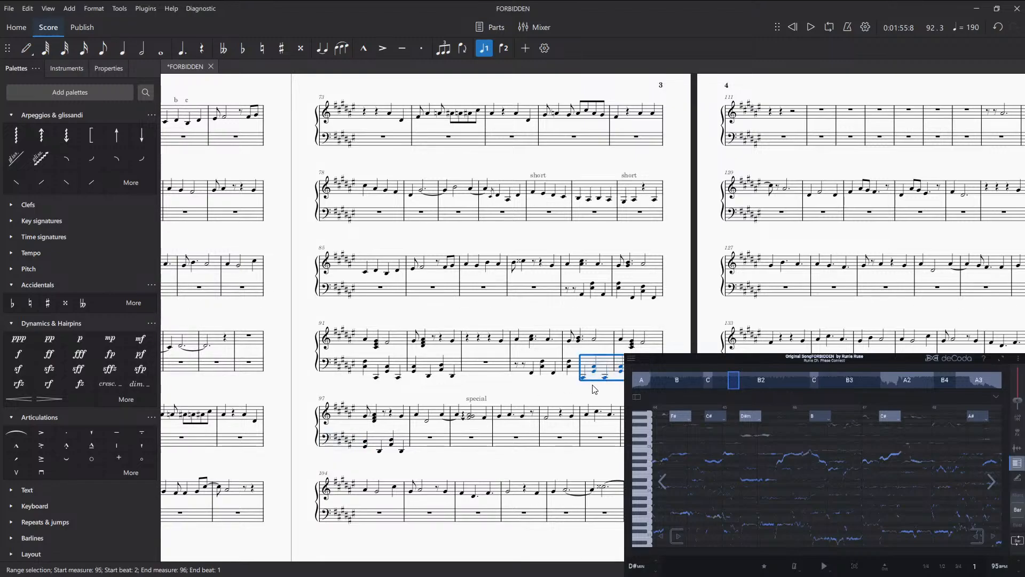
- Copy the lower-staff notes of measure 97, beats 2 to 4, and paste them from beat 1 of the same measure
left_click(380, 450)
left_click(402, 452, "shift")
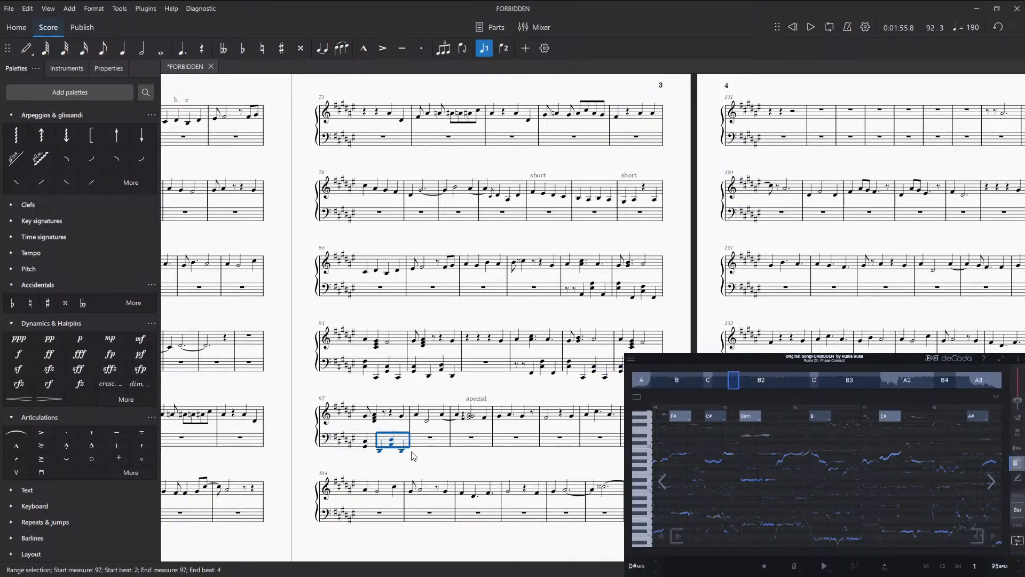
left_click(632, 377)
left_click(654, 377, "shift")
left_click(368, 453)
left_click(402, 453, "shift")
left_click(493, 466)
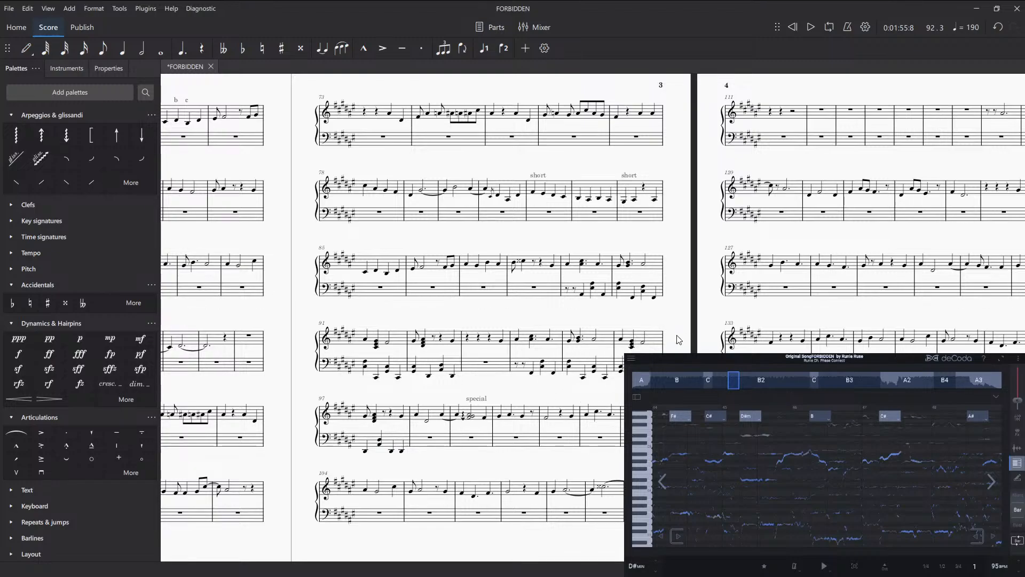
- Change the lower-staff note at measure 97, beat 4 into a chord matching the one on beat 2
left_click(402, 452)
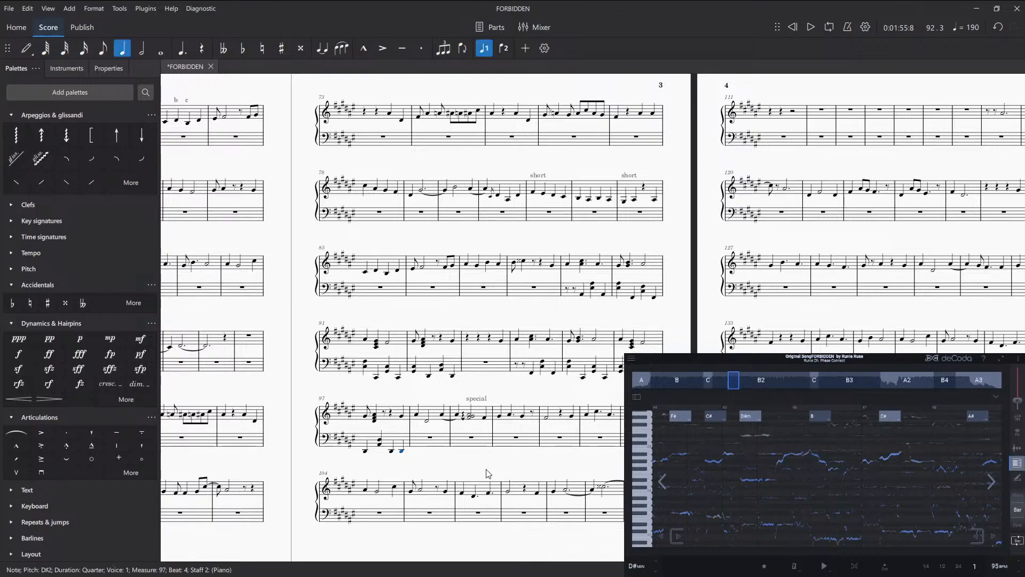
key("ctrl+Up")
key("shift+a")
key("ctrl+z")
key("Escape")
- Listen to the score from measure 93 and again from measure 88 to check the pasted passage
left_click(479, 338)
key("space")
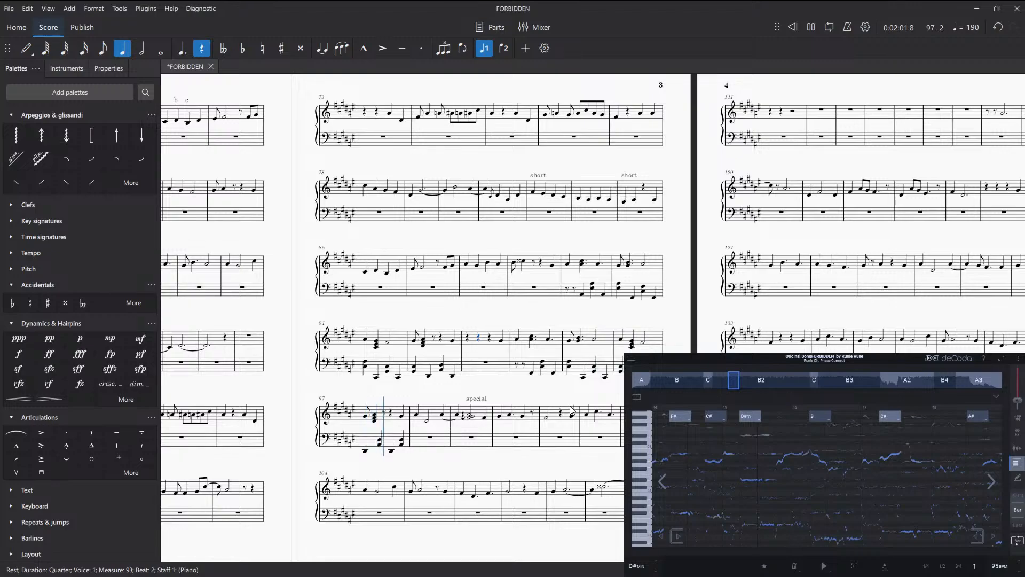
key("space")
left_click(546, 263)
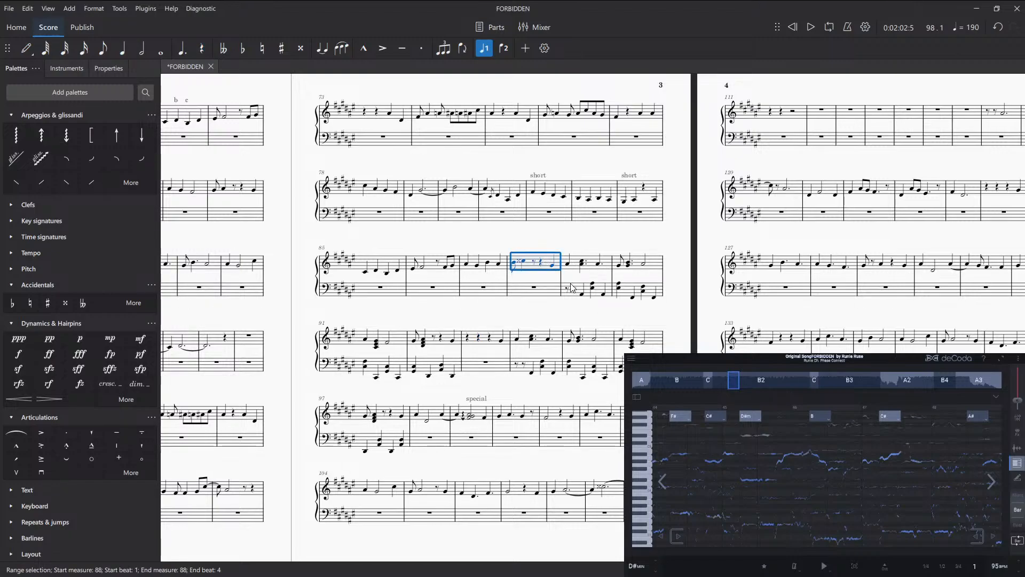
key("space")
key("space")
- Paste the copied bass phrase at measure 97, beat 2 in the lower staff and listen to the passage repeatedly from measure 88
left_click(380, 446)
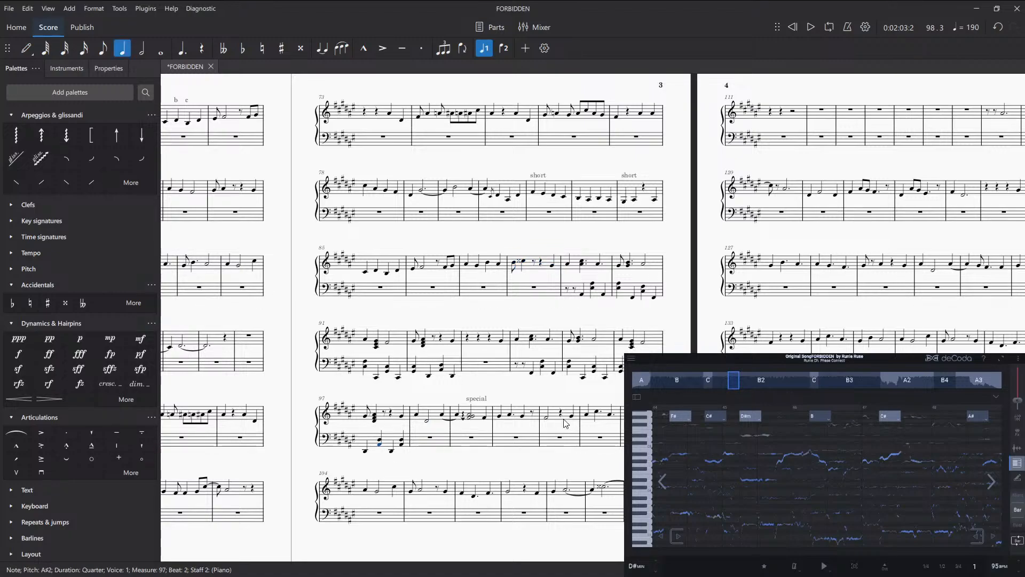
key("ctrl+v")
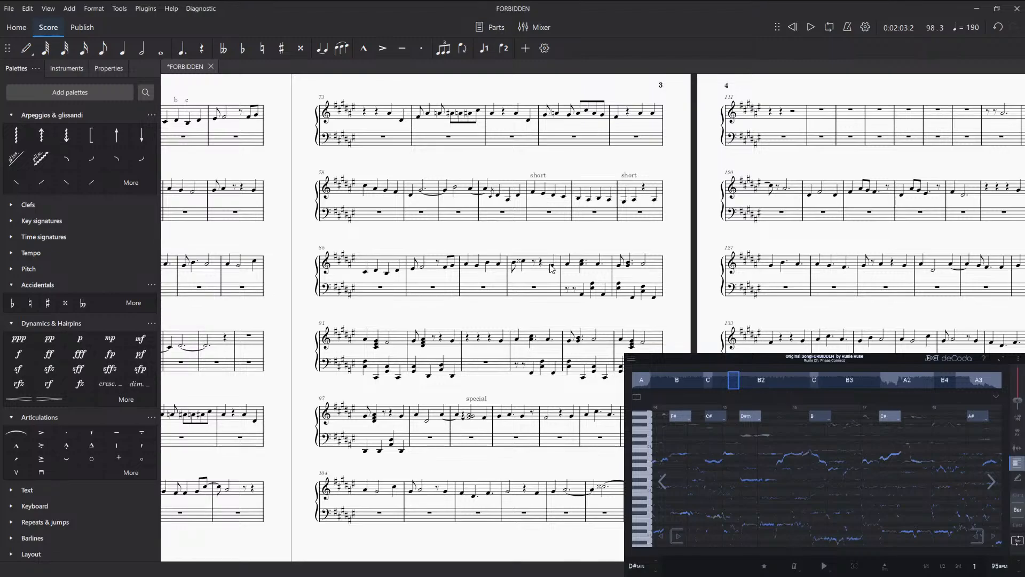
left_click(551, 265)
key("space")
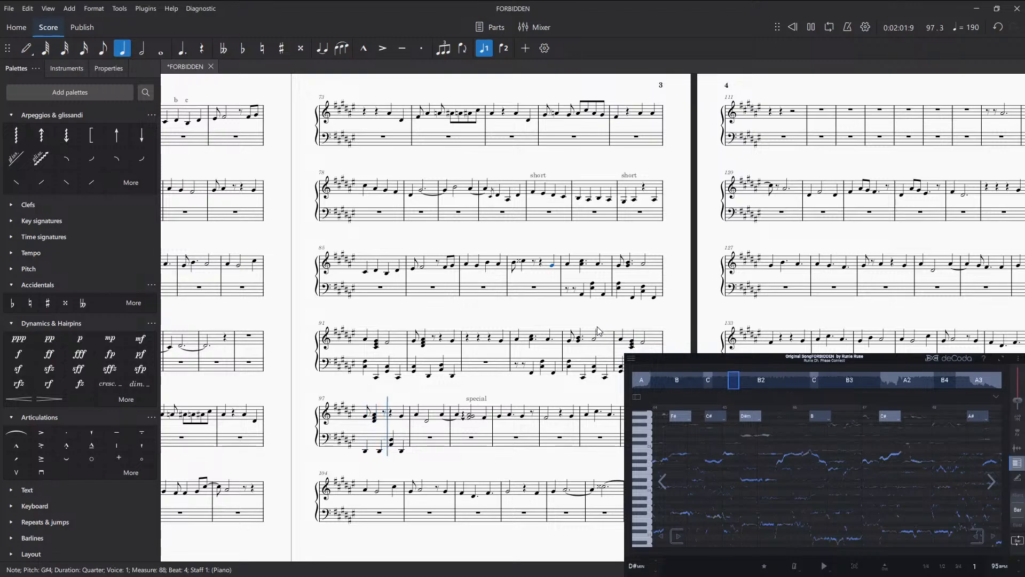
key("space")
left_click(541, 263)
key("space")
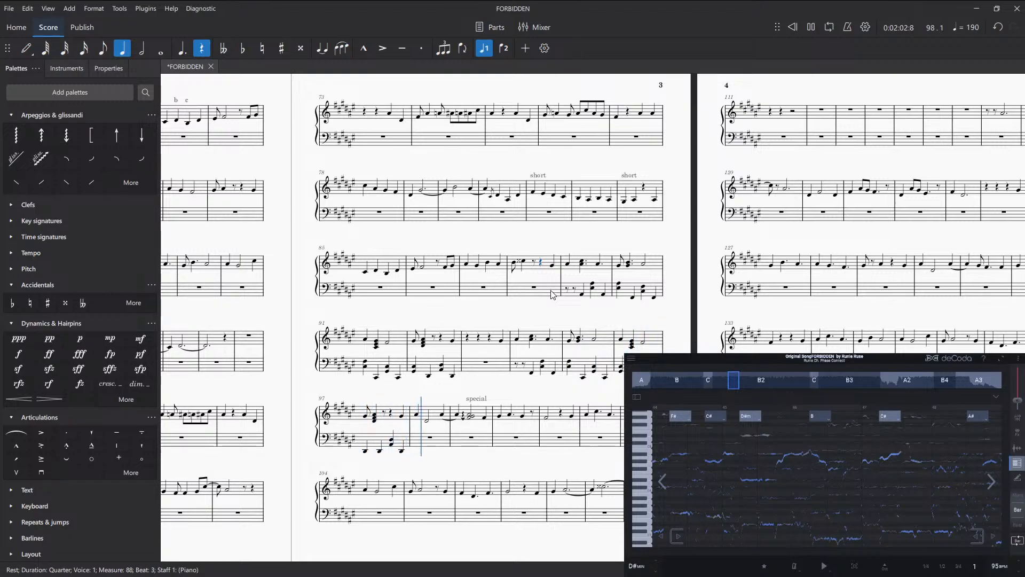
key("space")
key("Escape")
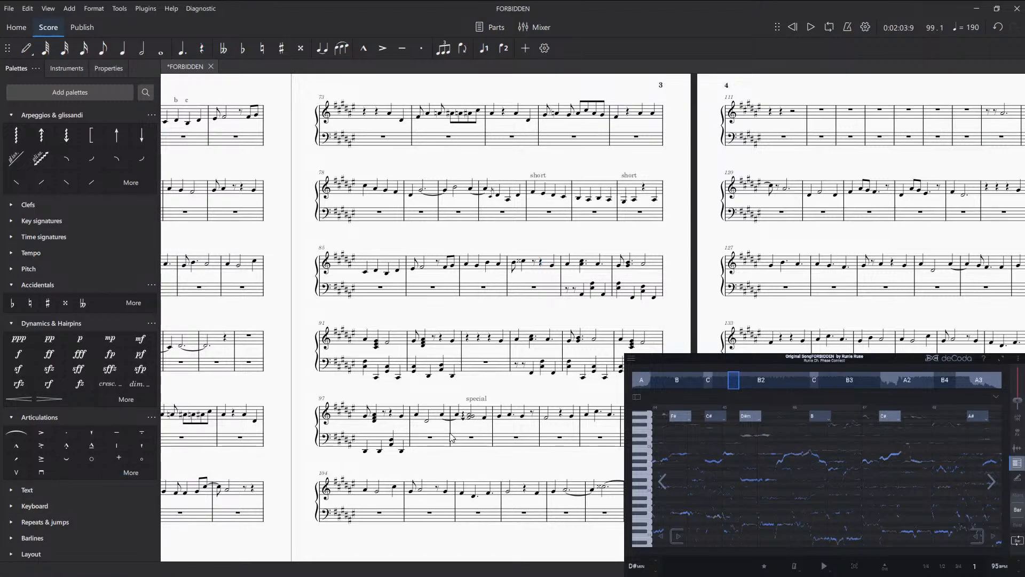
- Save the score with the extended passage
left_click(525, 367)
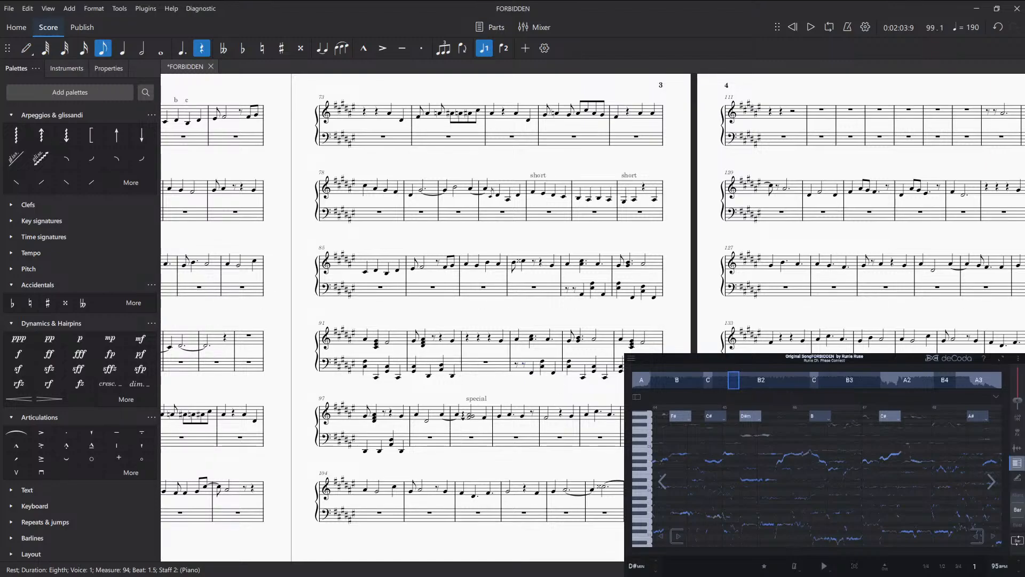
key("Escape")
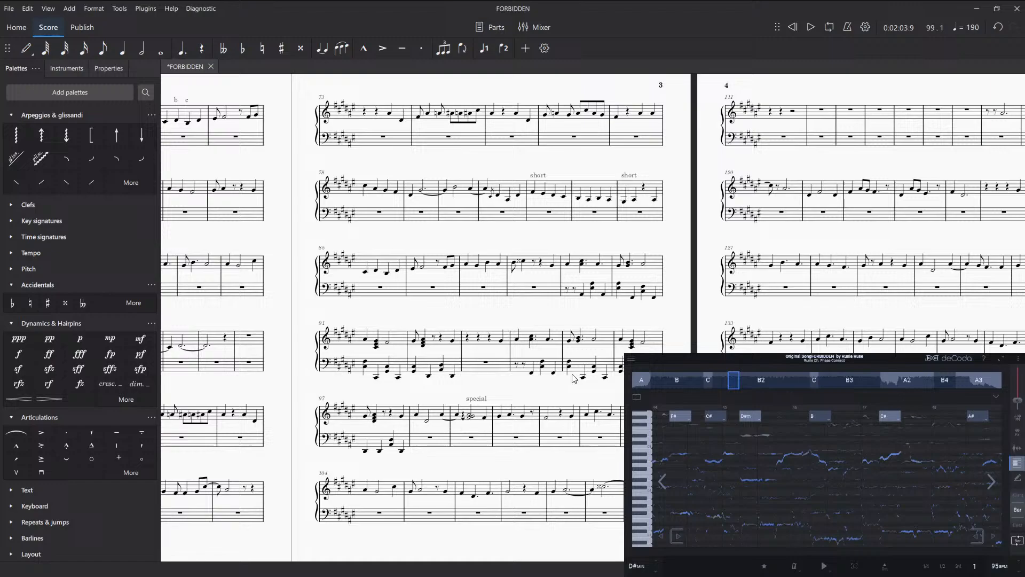
left_click(489, 339)
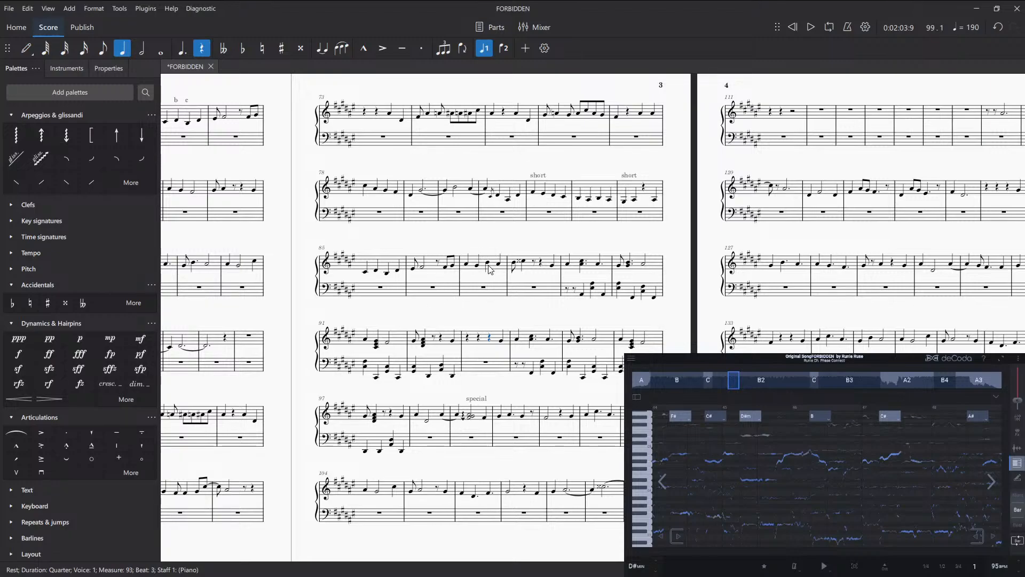
key("Escape")
key("ctrl+s")
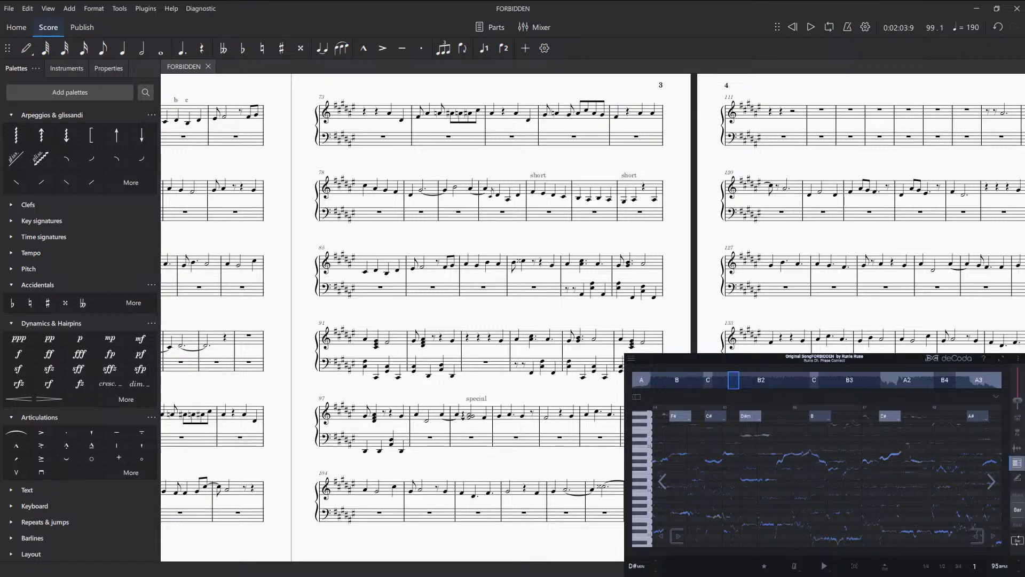
- Add the staff text "test" at measure 93, beat 1 in the upper staff and show the key signature symbols
left_click_drag(569, 321, 428, 336)
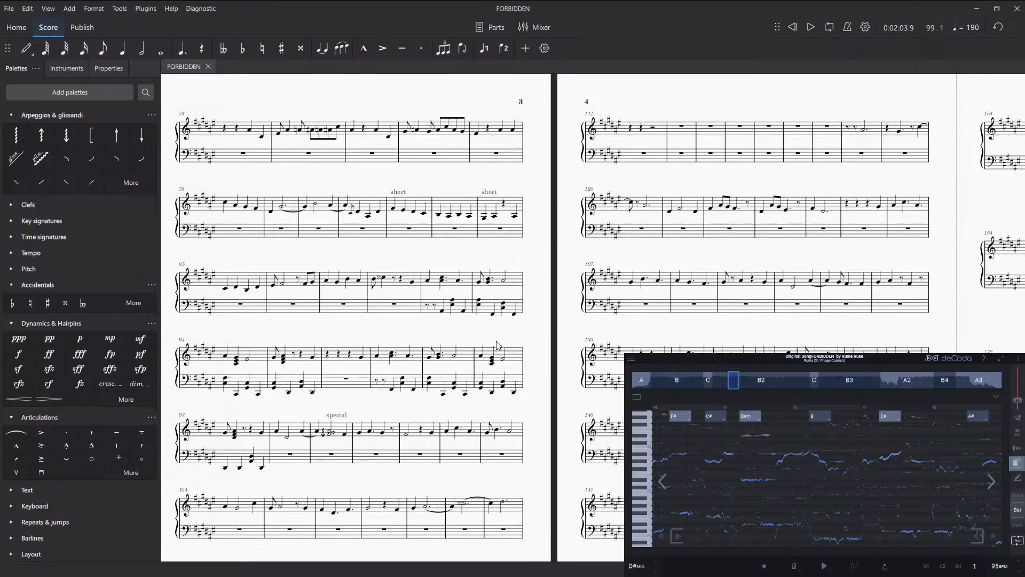
left_click_drag(497, 340, 568, 330)
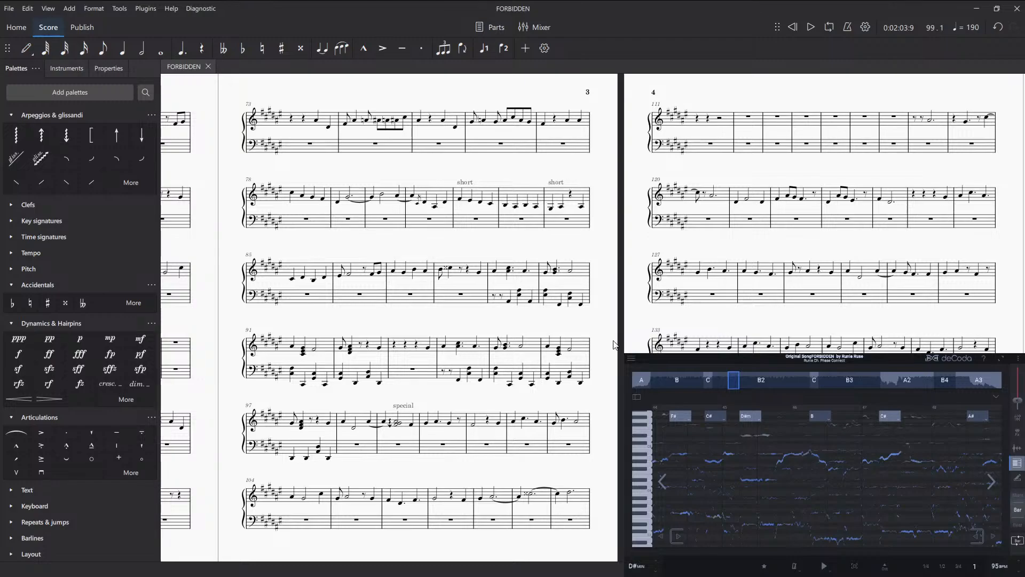
left_click(11, 114)
left_click(11, 147)
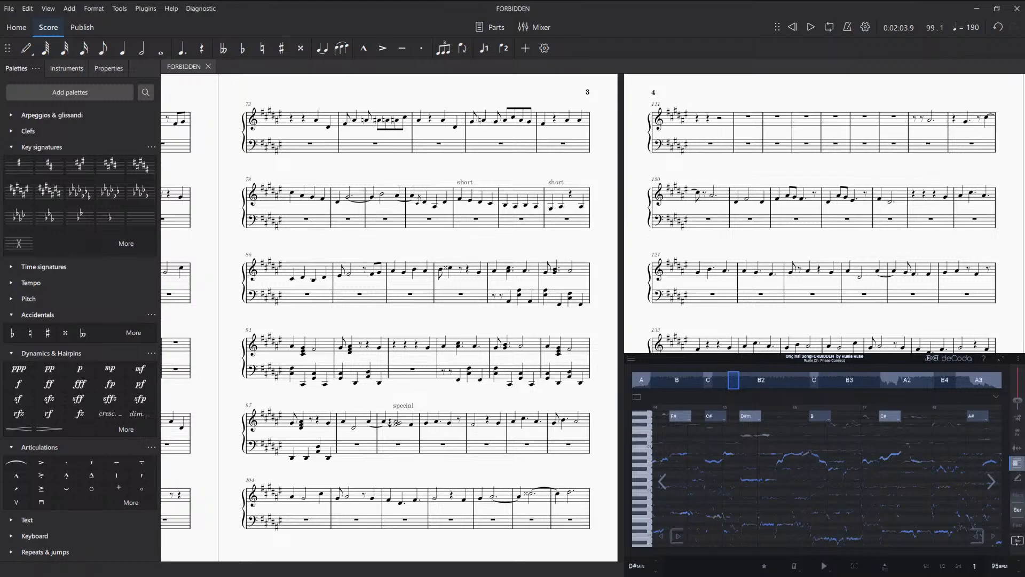
left_click(397, 348)
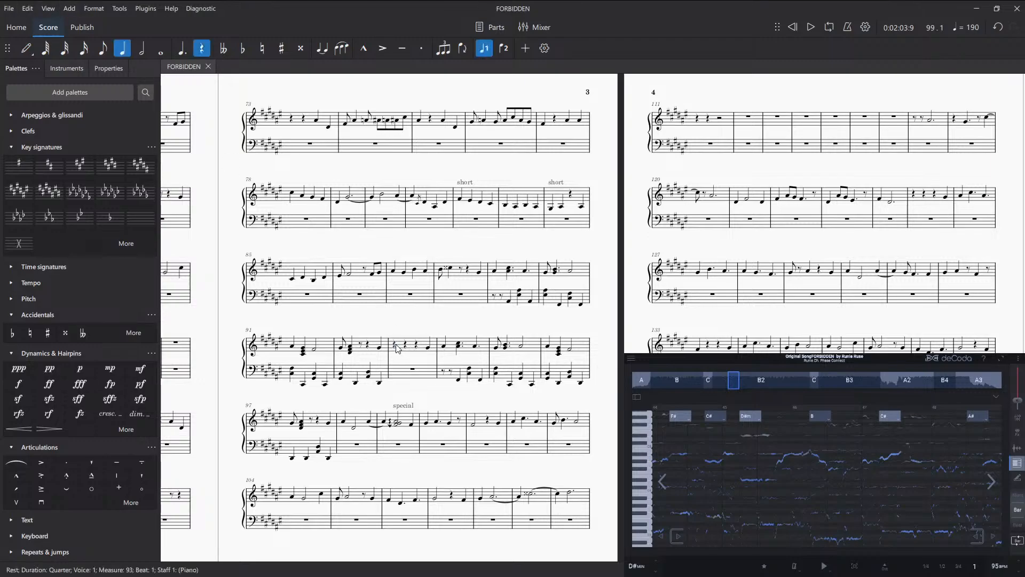
key("ctrl+t")
type("test")
key("Escape")
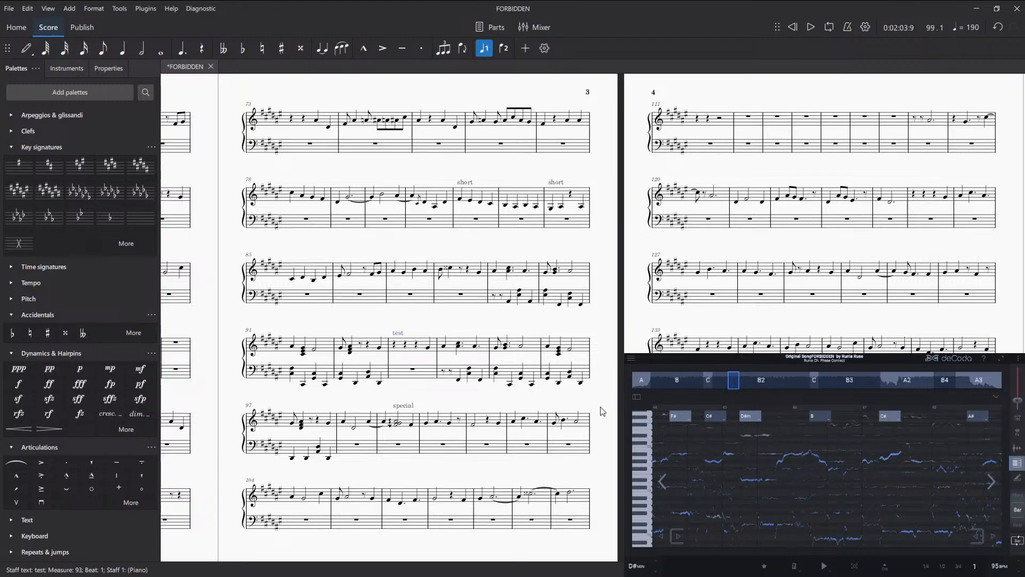
- Look over the pages from measure 91 to the final measure and compare the marked passages
left_click_drag(465, 479, 552, 461)
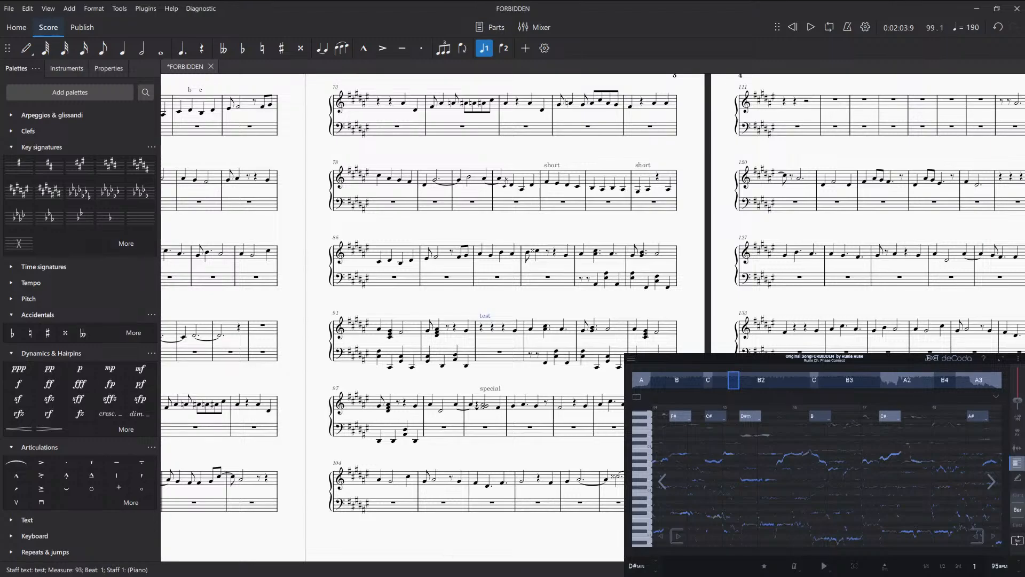
left_click_drag(581, 505, 454, 476)
left_click_drag(570, 426, 184, 429)
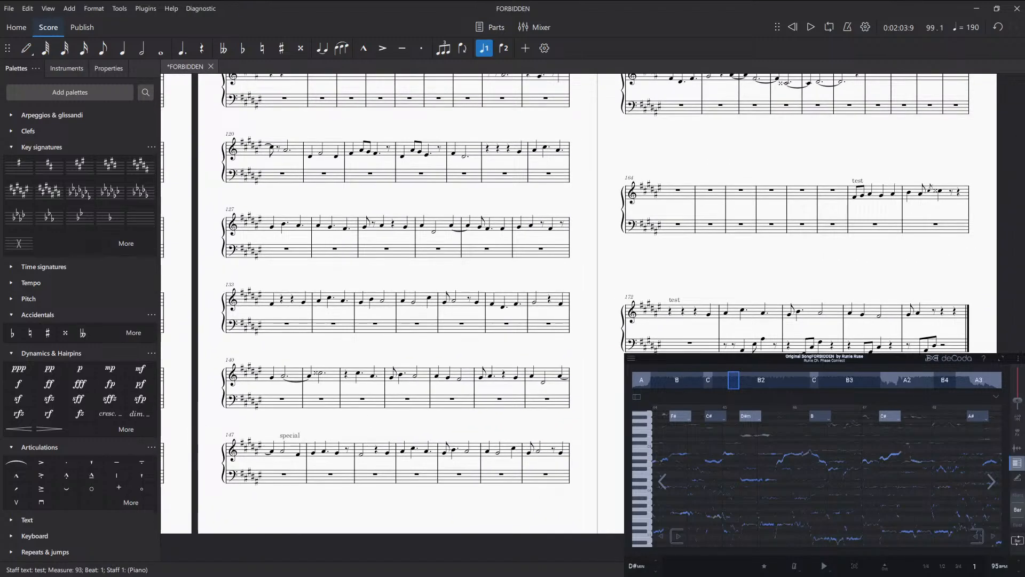
left_click_drag(534, 320, 464, 433)
left_click_drag(472, 396, 669, 318)
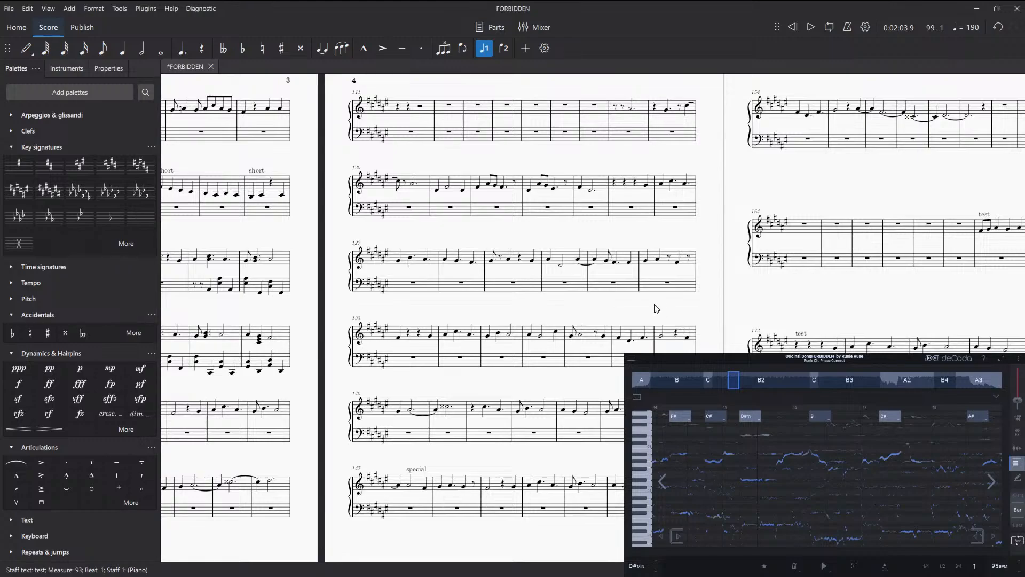
left_click_drag(675, 354, 726, 349)
left_click_drag(939, 286, 806, 324)
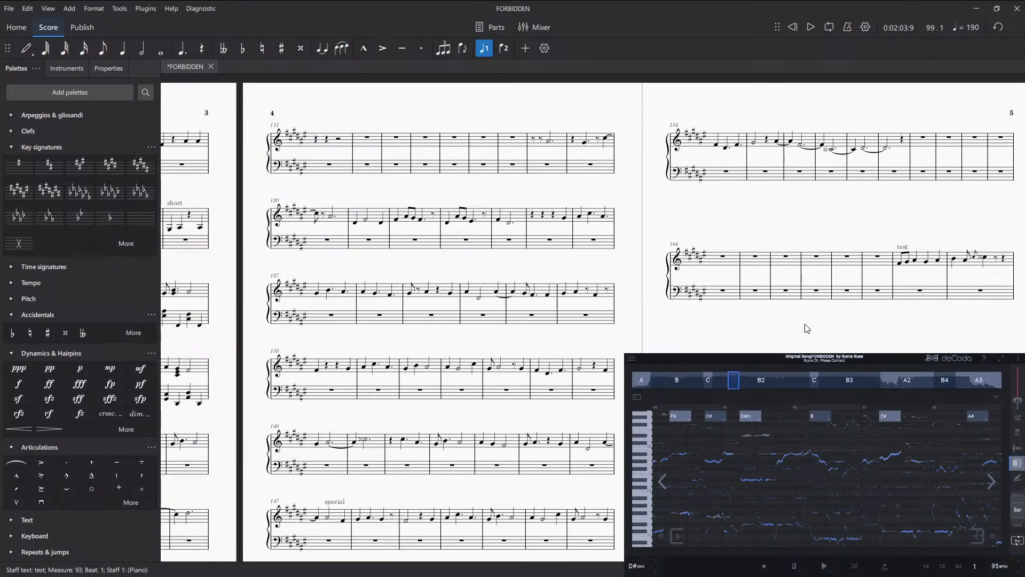
left_click_drag(450, 337, 796, 293)
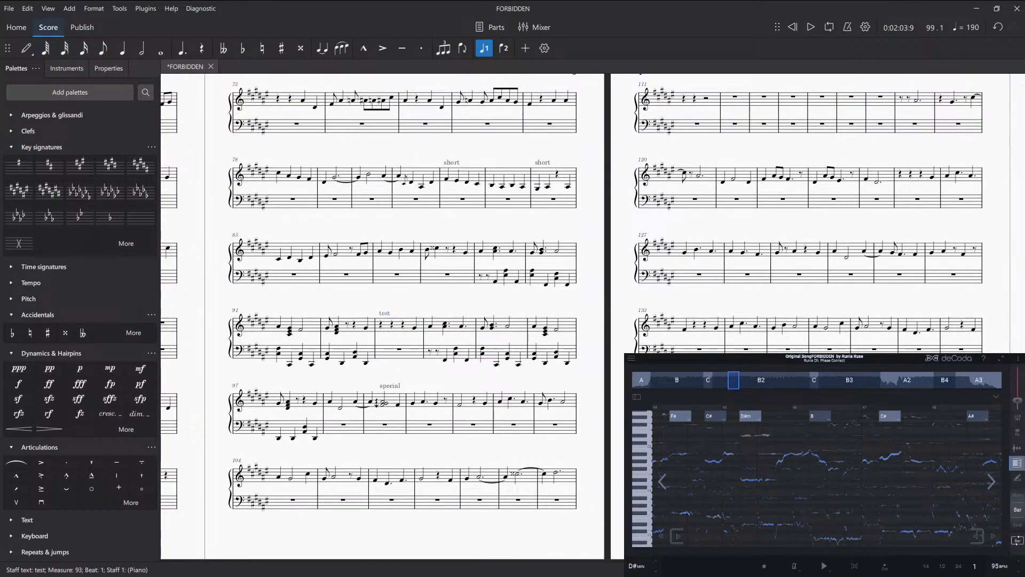
left_click_drag(763, 300, 341, 347)
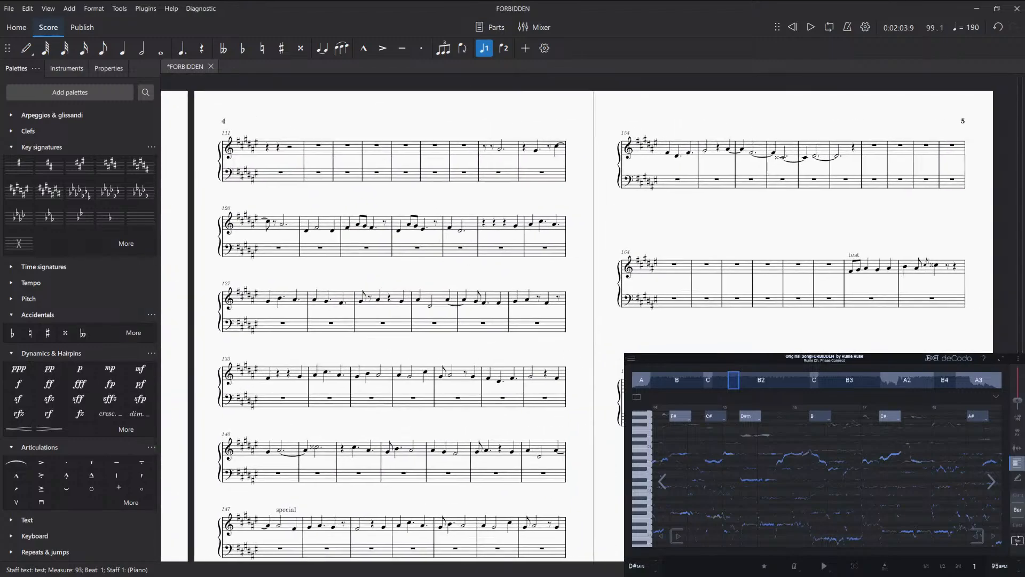
- Look over the score from the "test" passages on page 5 back to the opening measures on page 1
left_click_drag(676, 337, 882, 318)
left_click_drag(402, 317, 602, 376)
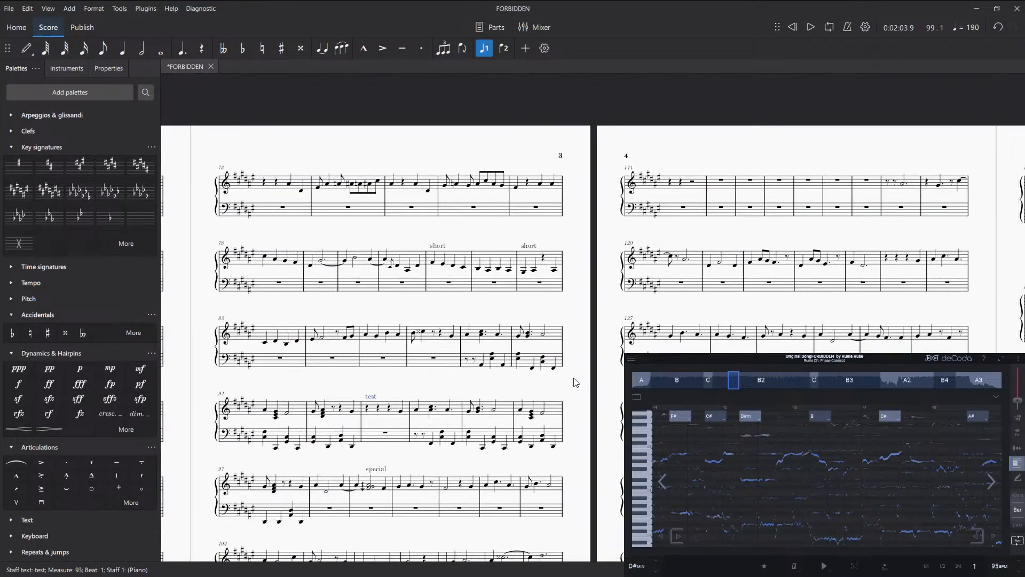
scroll(585, 383, "down", 4)
scroll(591, 384, "up", 5)
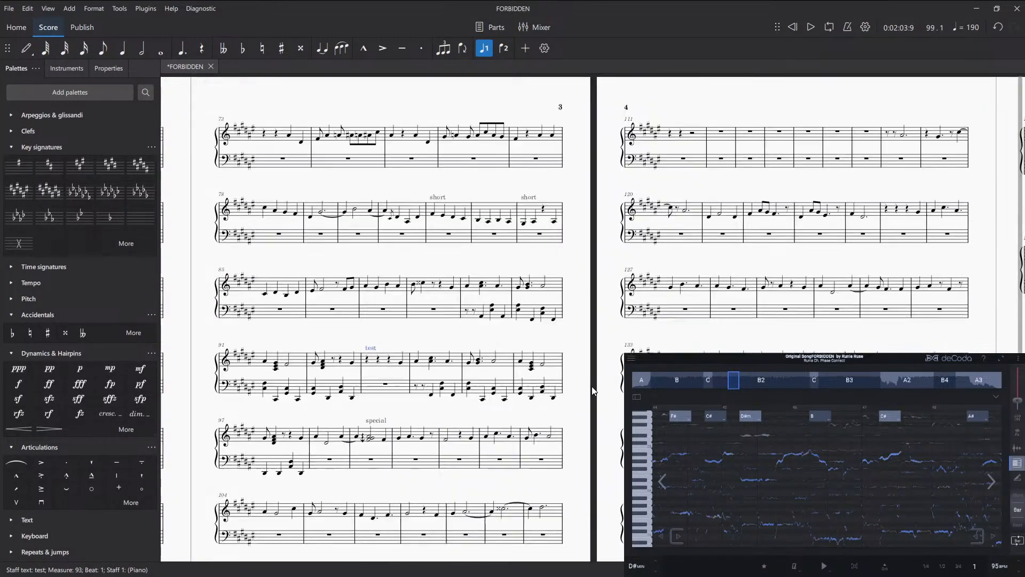
left_click_drag(563, 369, 278, 327)
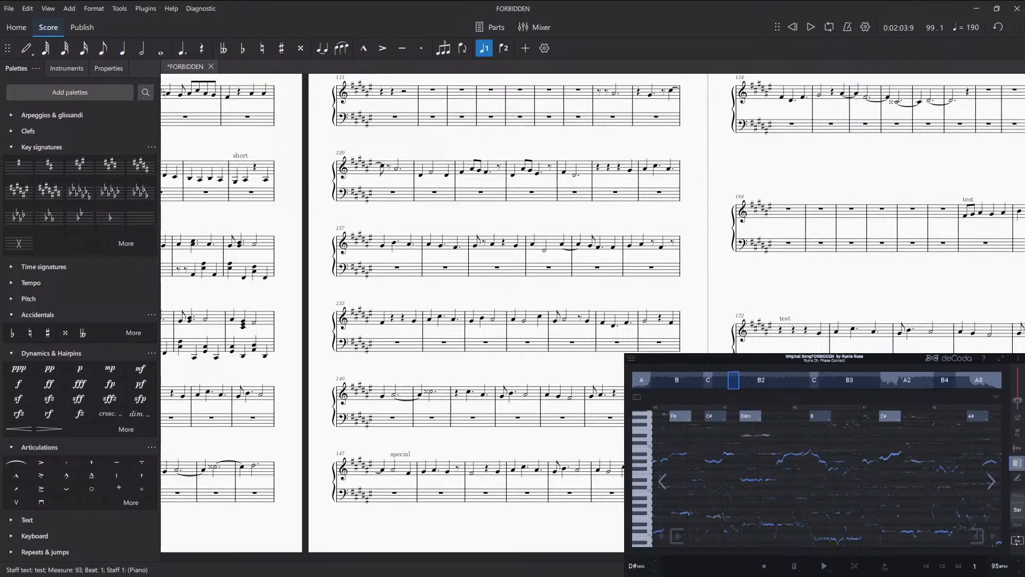
left_click_drag(813, 190, 581, 226)
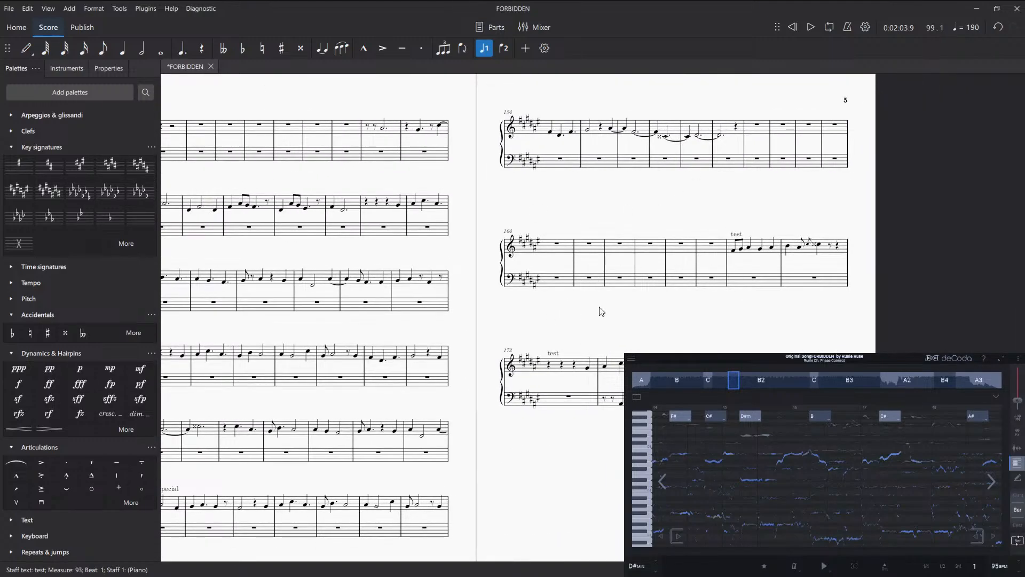
left_click_drag(602, 308, 804, 270)
left_click_drag(326, 284, 768, 299)
left_click_drag(495, 283, 509, 319)
left_click_drag(818, 322, 948, 289)
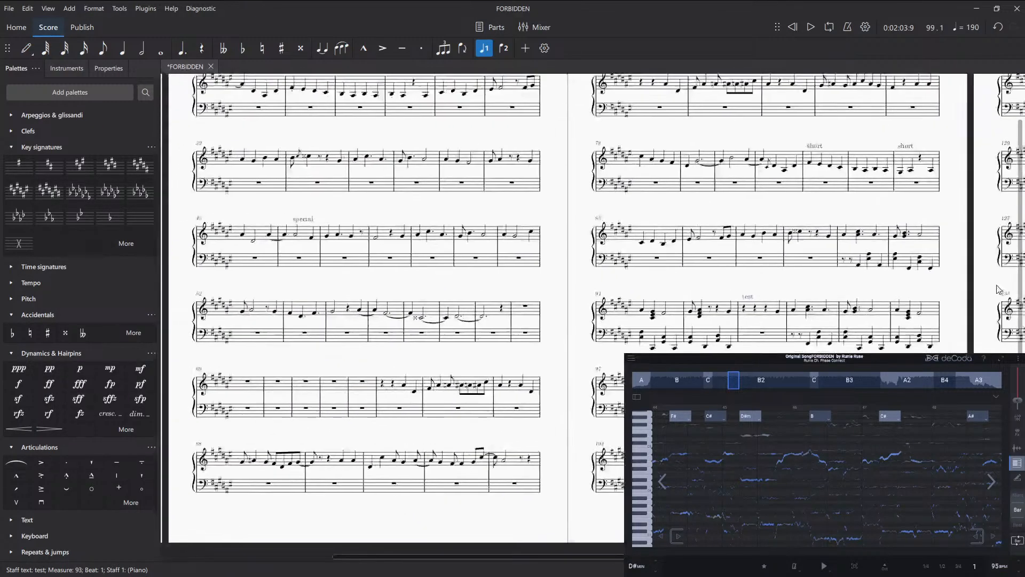
left_click_drag(435, 281, 757, 319)
left_click_drag(469, 327, 589, 327)
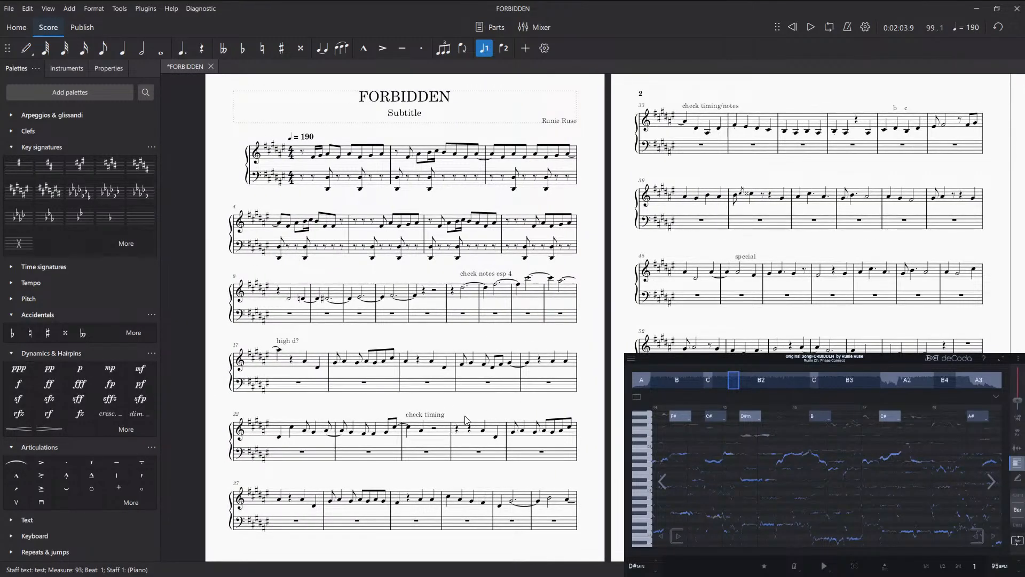
- Examine the passage around measures 85 to 104 on page 3 and compare it with the measures on page 4
scroll(514, 336, "right", 10)
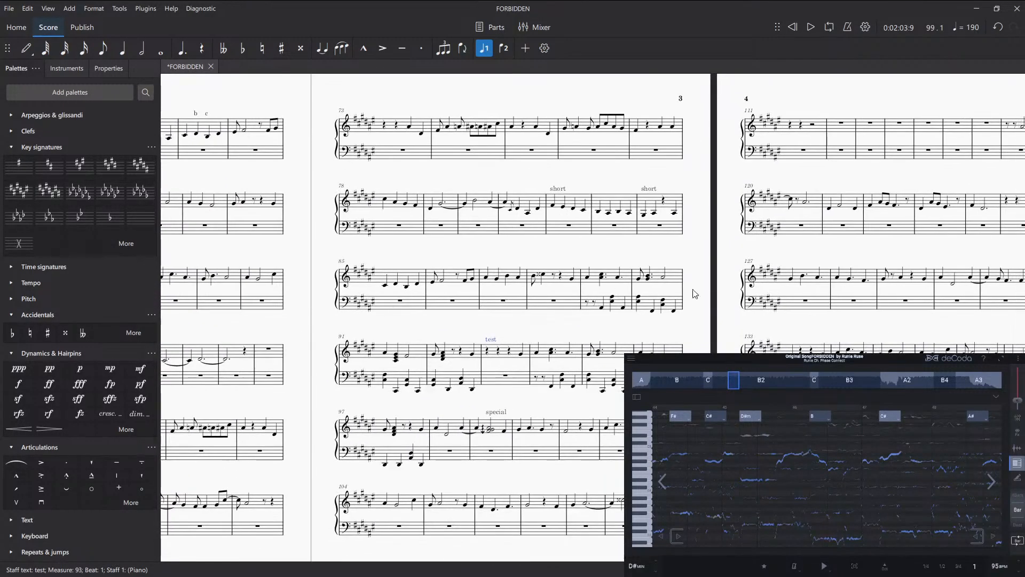
scroll(701, 335, "right", 8)
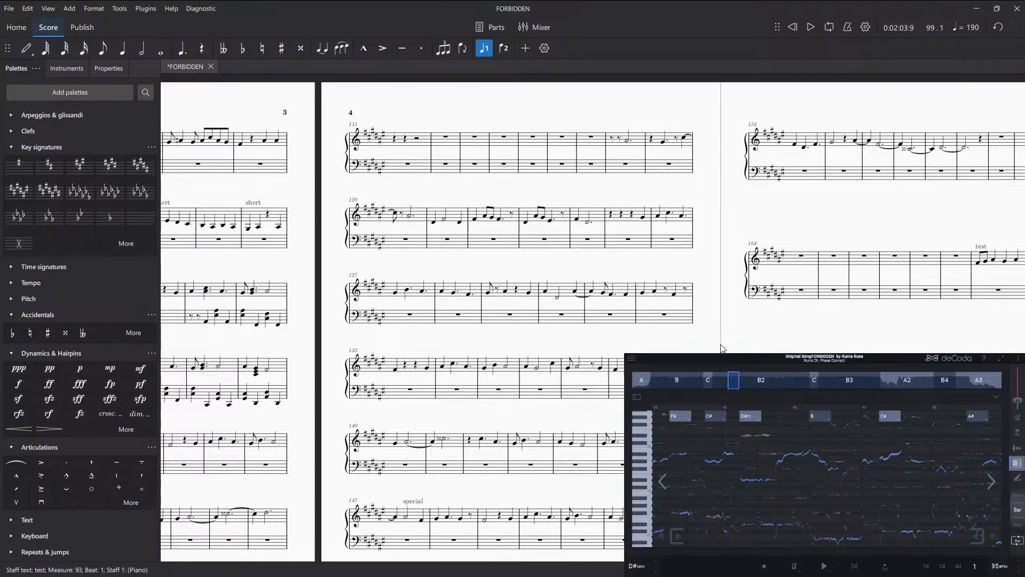
scroll(488, 338, "left", 10)
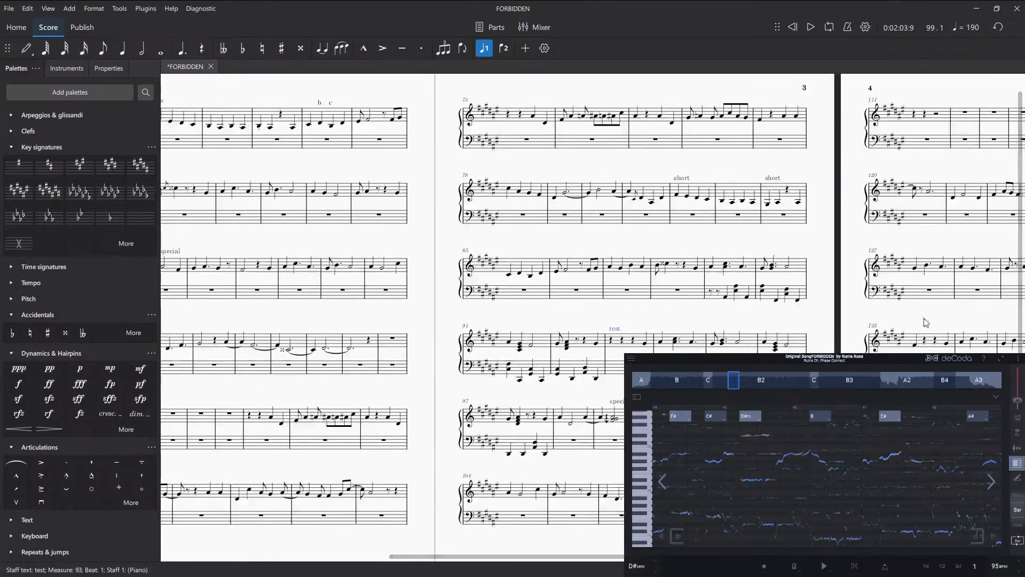
scroll(695, 333, "right", 4)
mouse_move(644, 328)
left_mouse_down()
mouse_move(385, 366)
mouse_move(657, 326)
left_mouse_up()
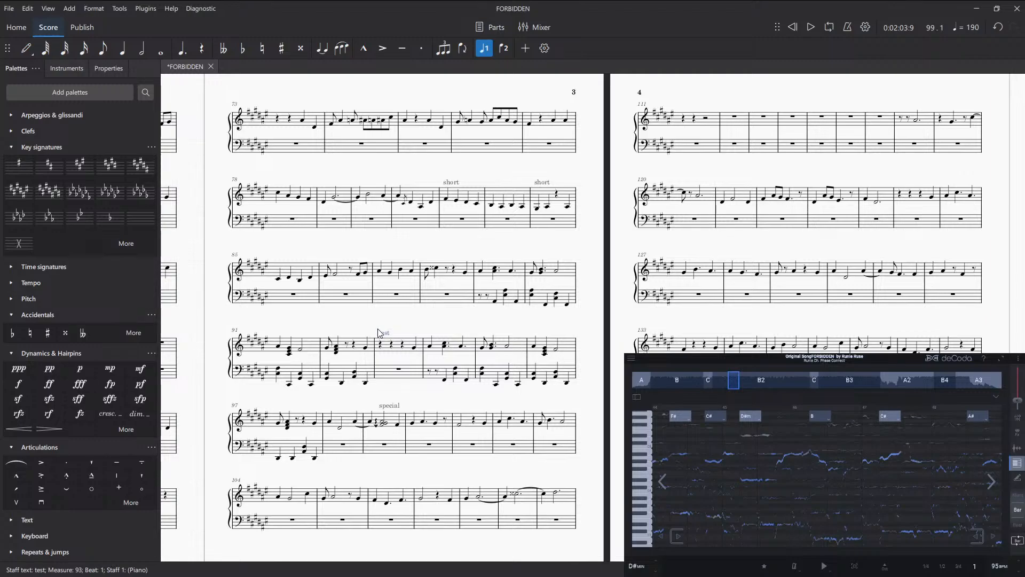
left_click_drag(474, 323, 582, 292)
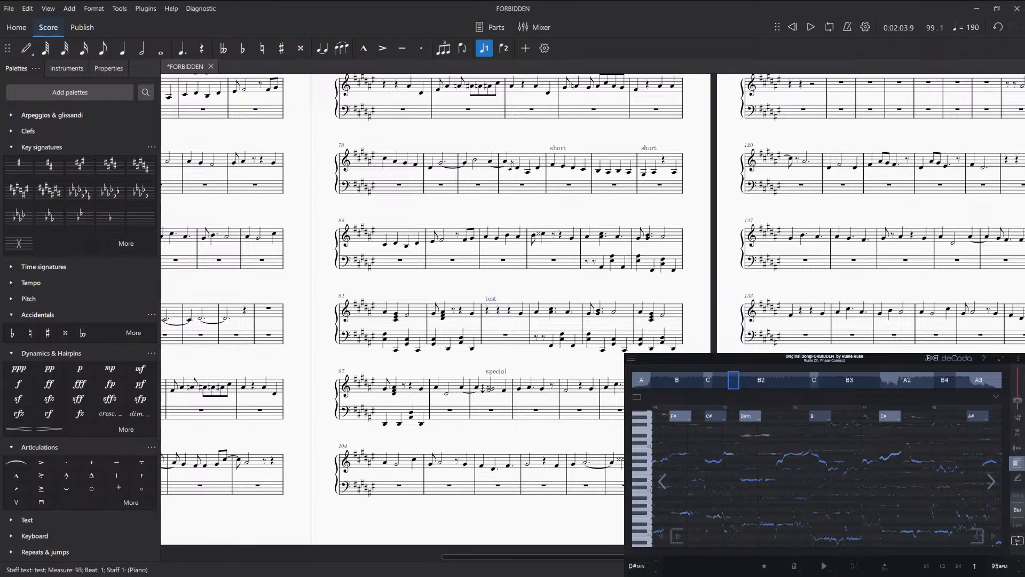
left_click_drag(709, 293, 591, 278)
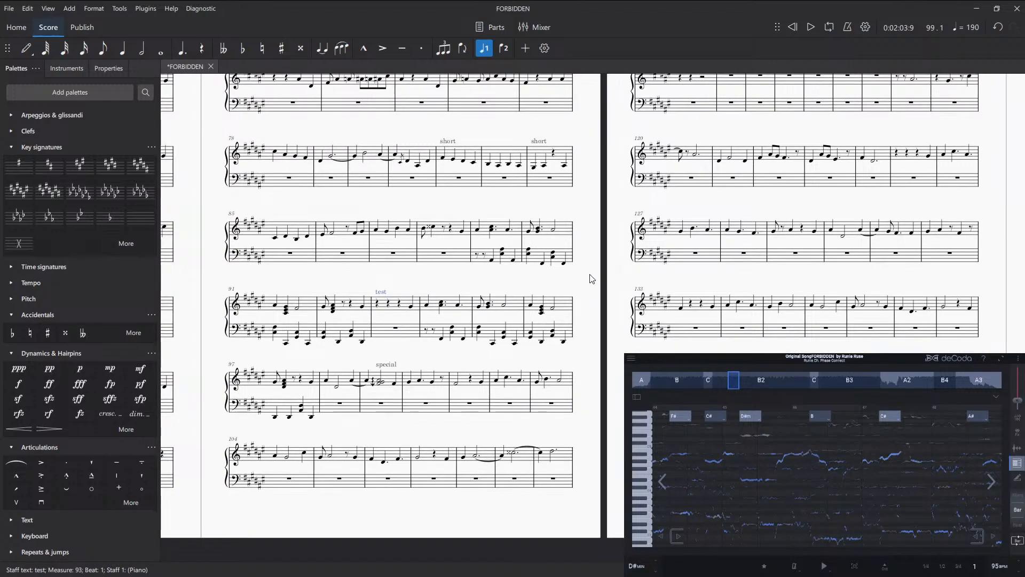